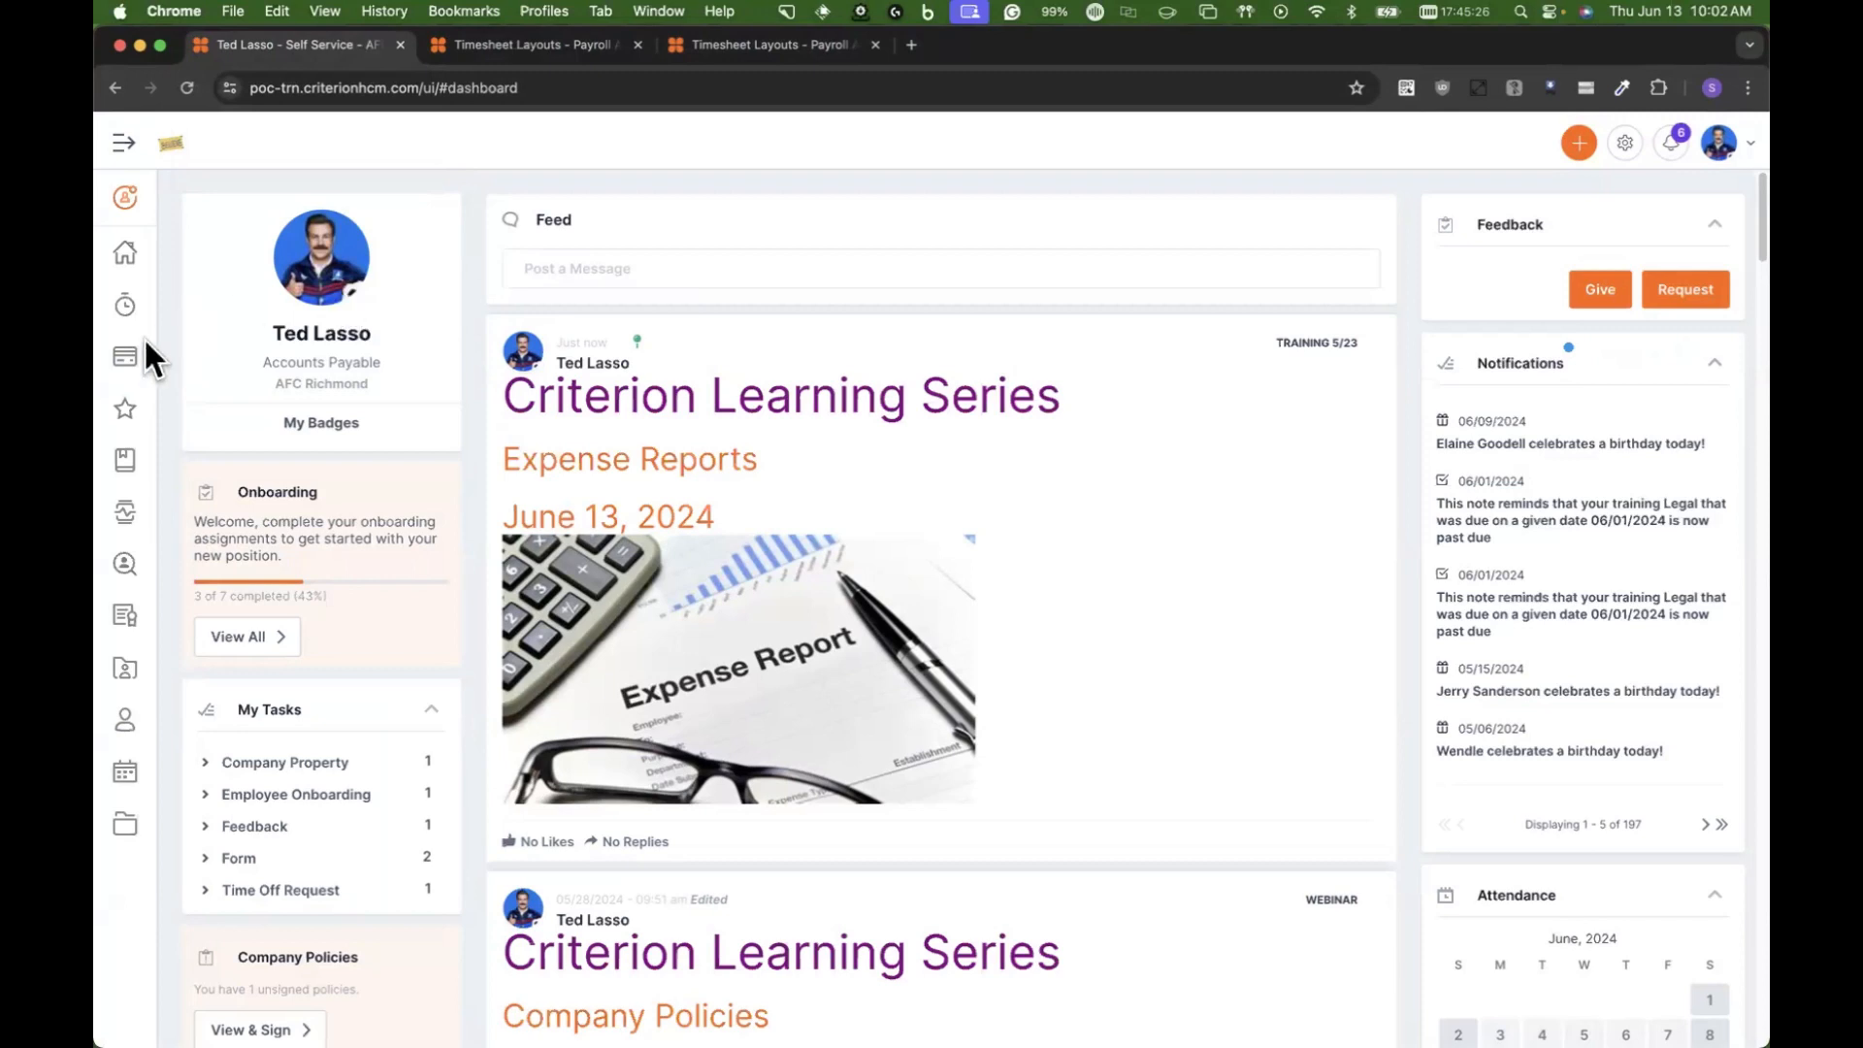
Step: Switch to the HR administration settings and open the Code Tables page under System Configuration
mouse_move(126, 356)
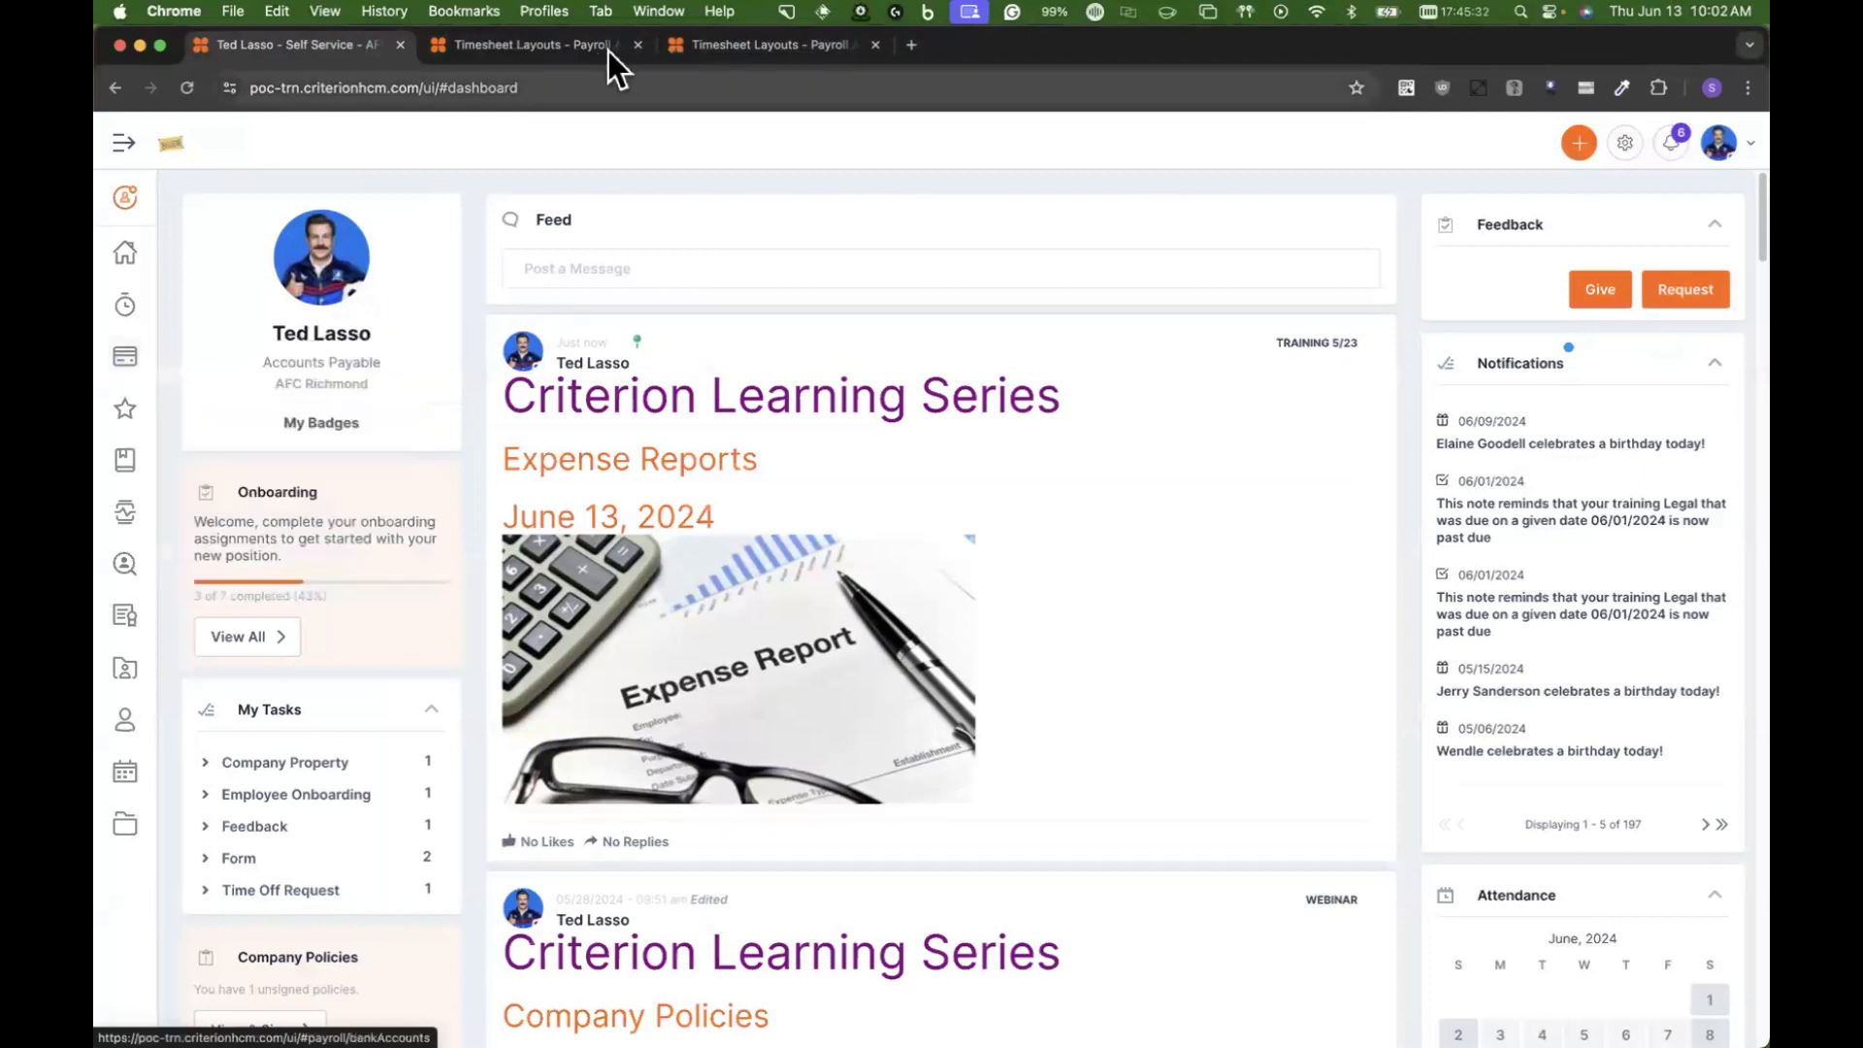
left_click(125, 200)
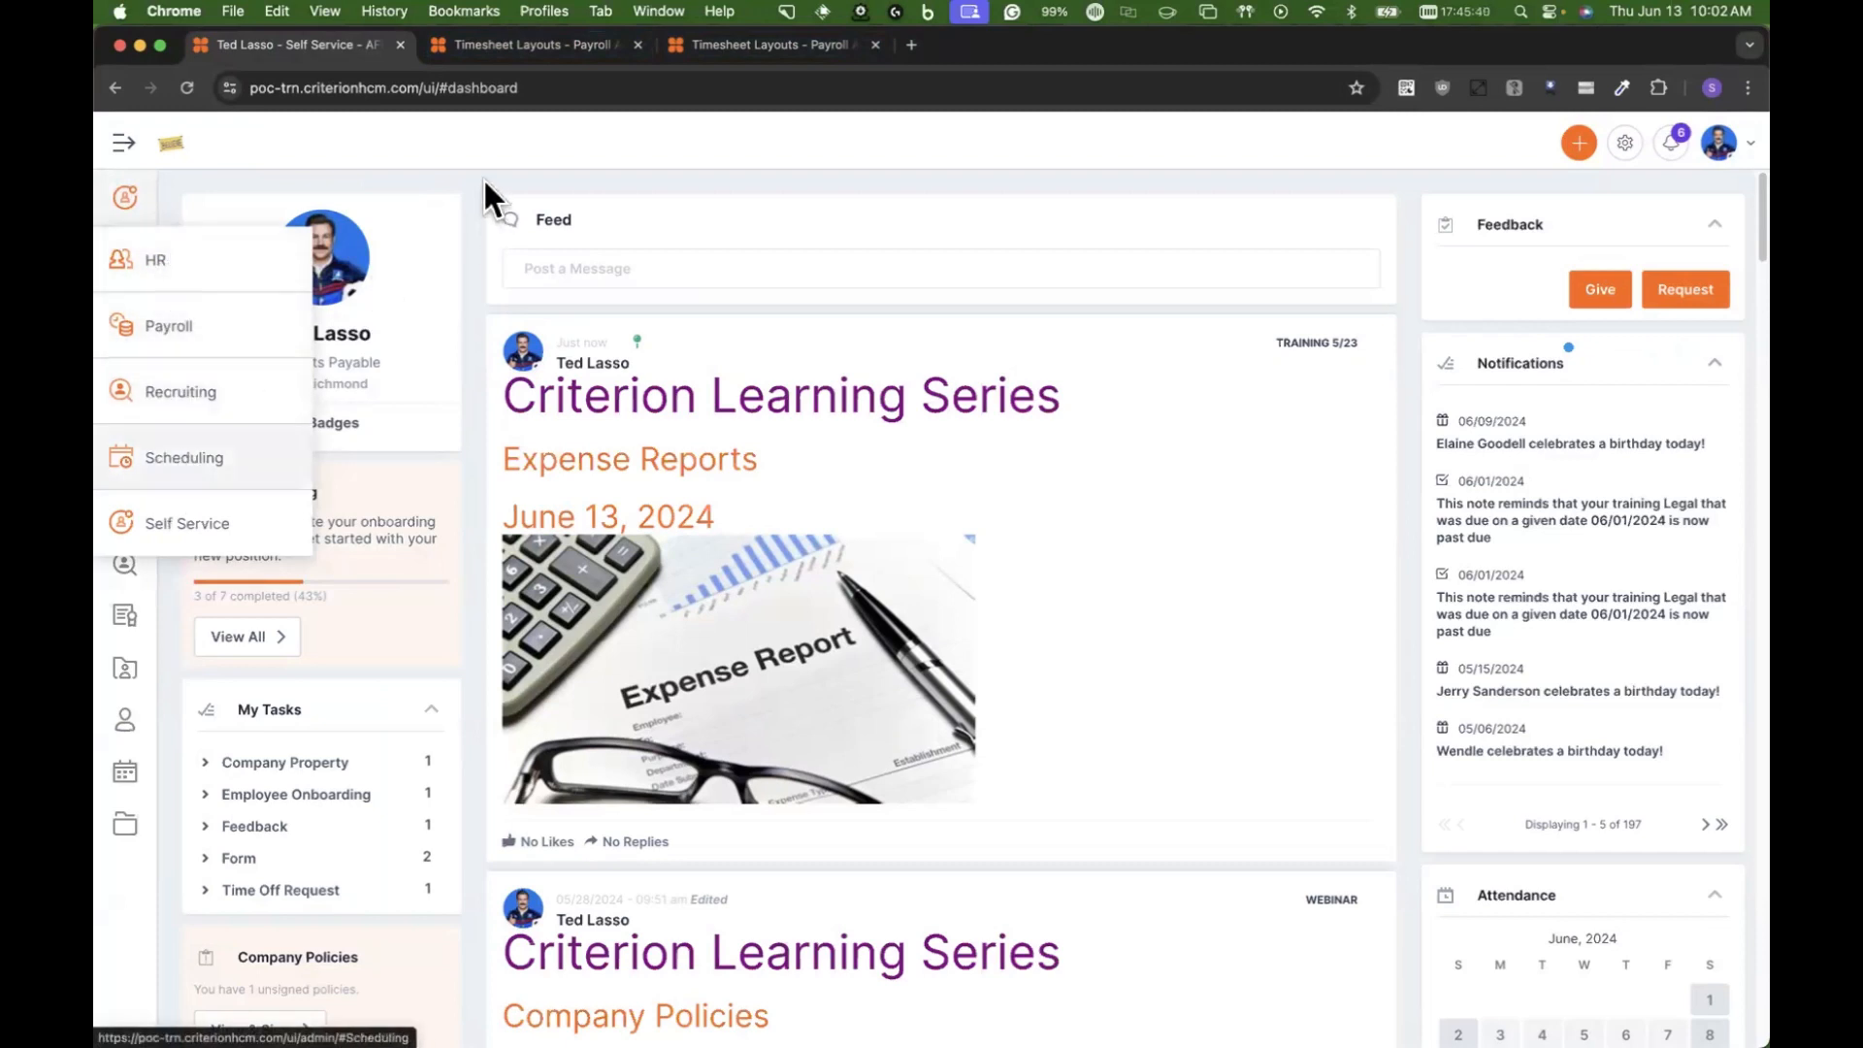
left_click(493, 47)
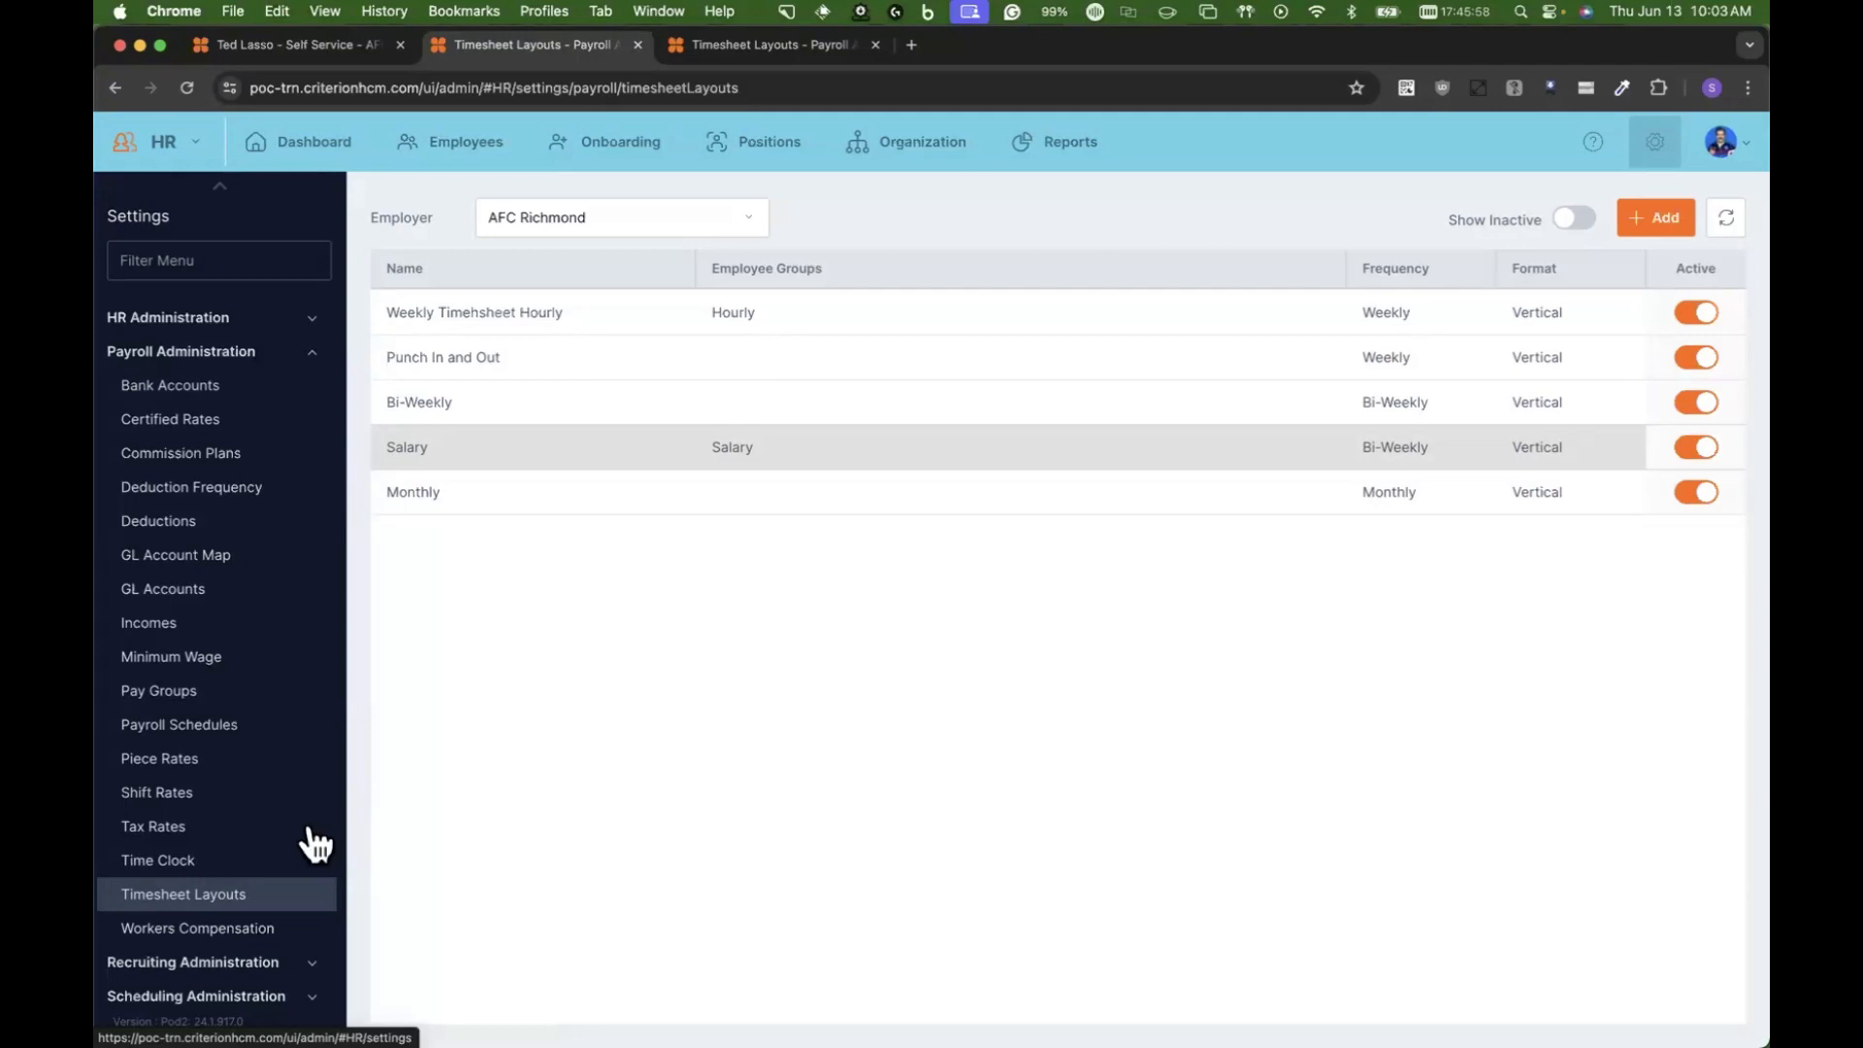
scroll(296, 611, "down", 2)
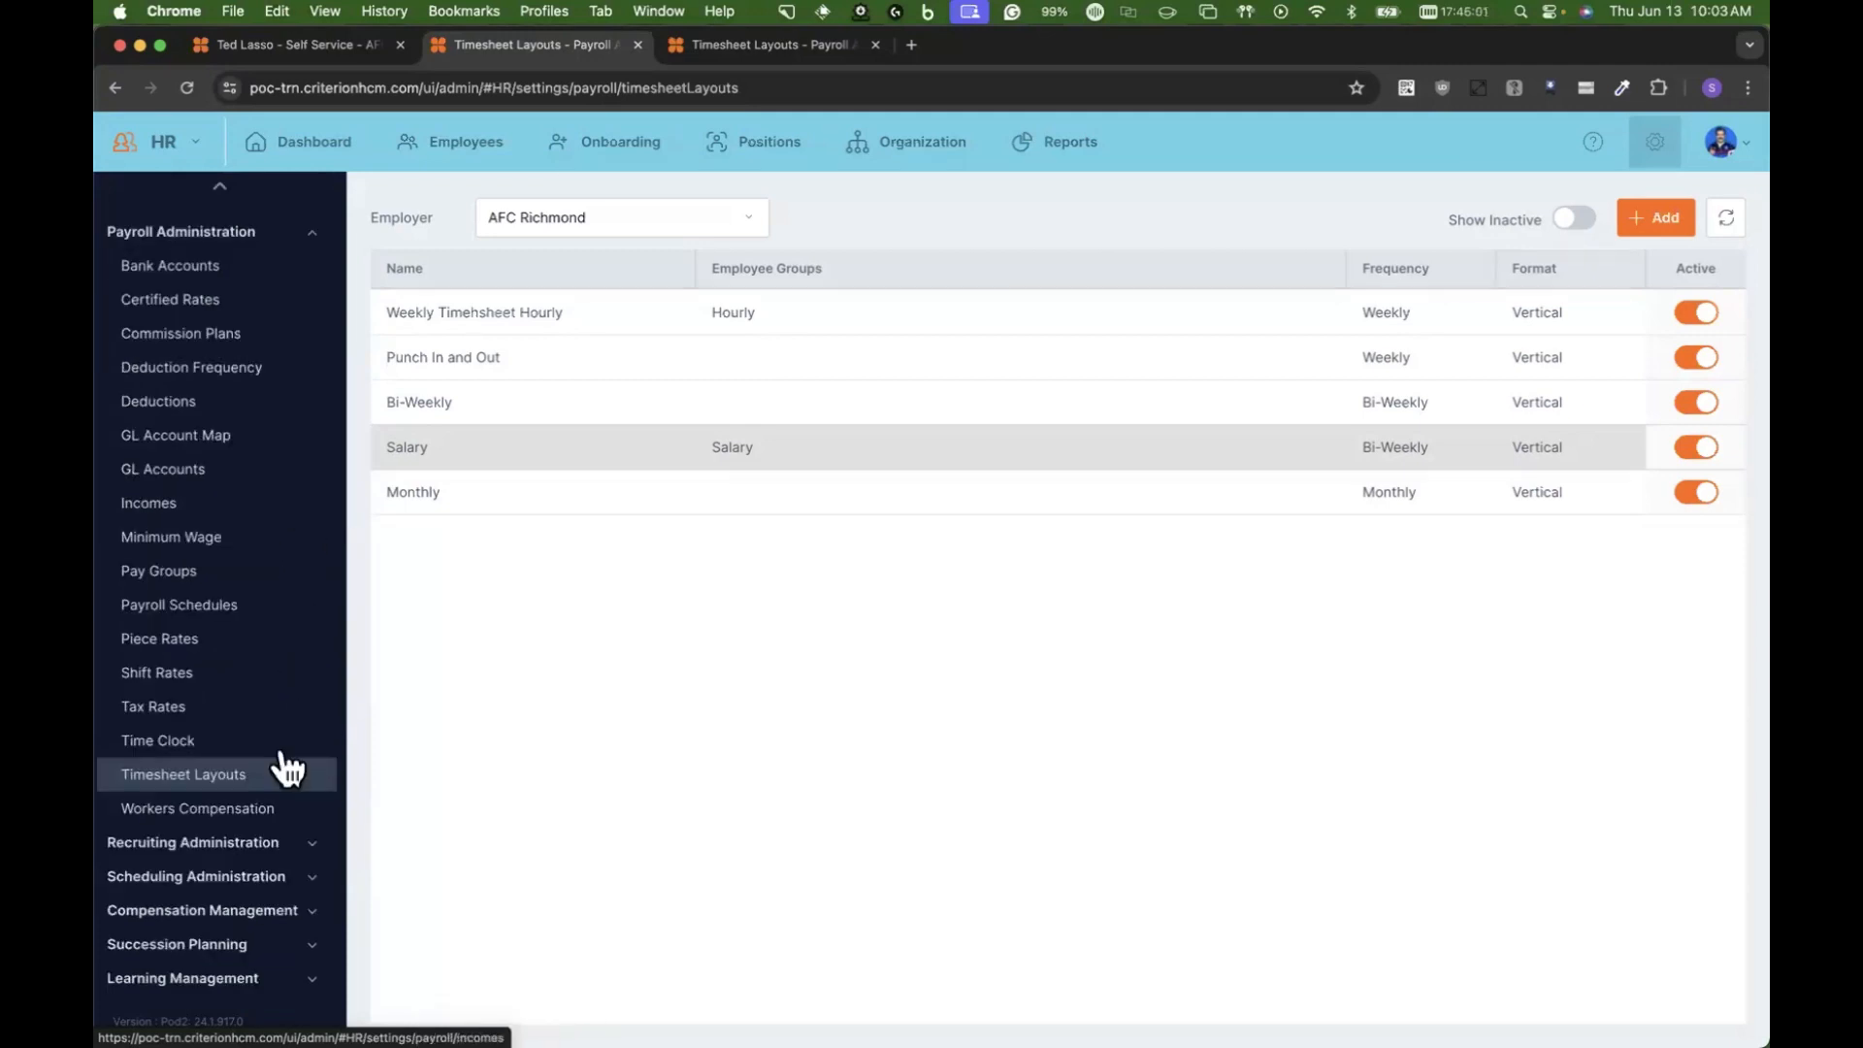
scroll(245, 680, "down", 10)
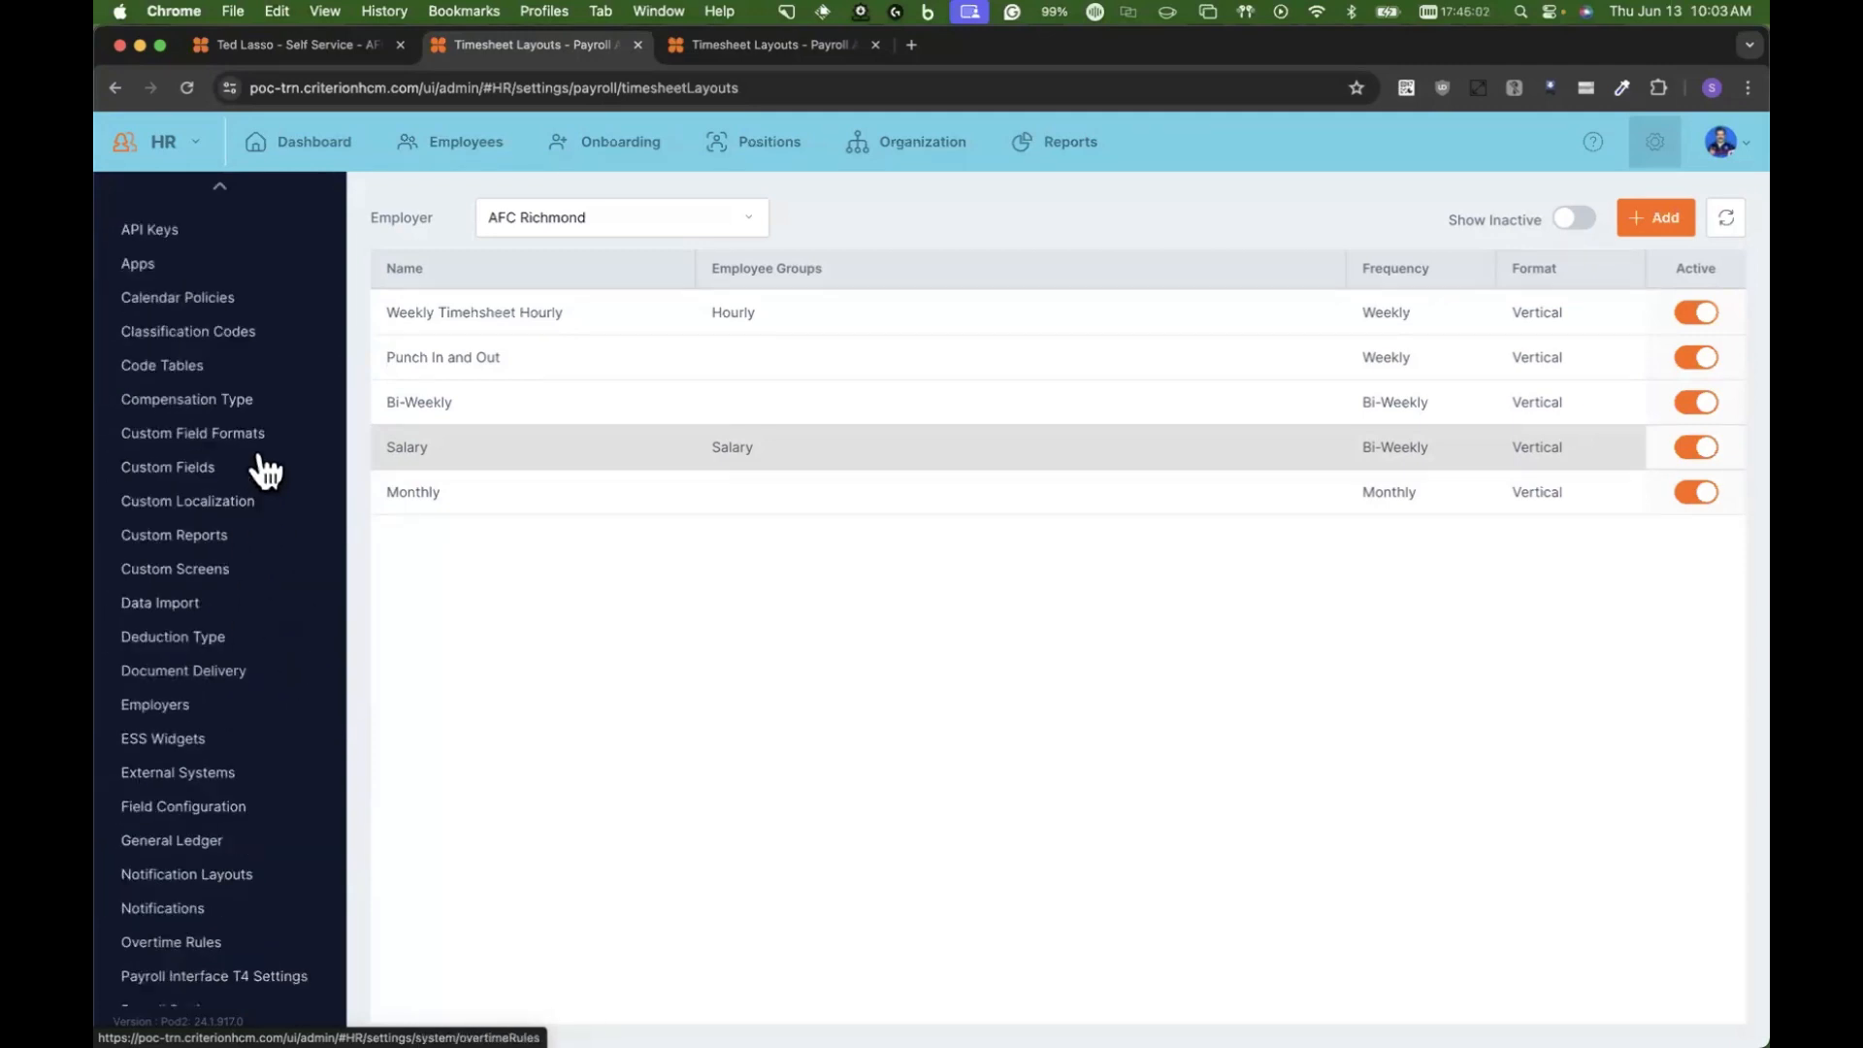
left_click(192, 377)
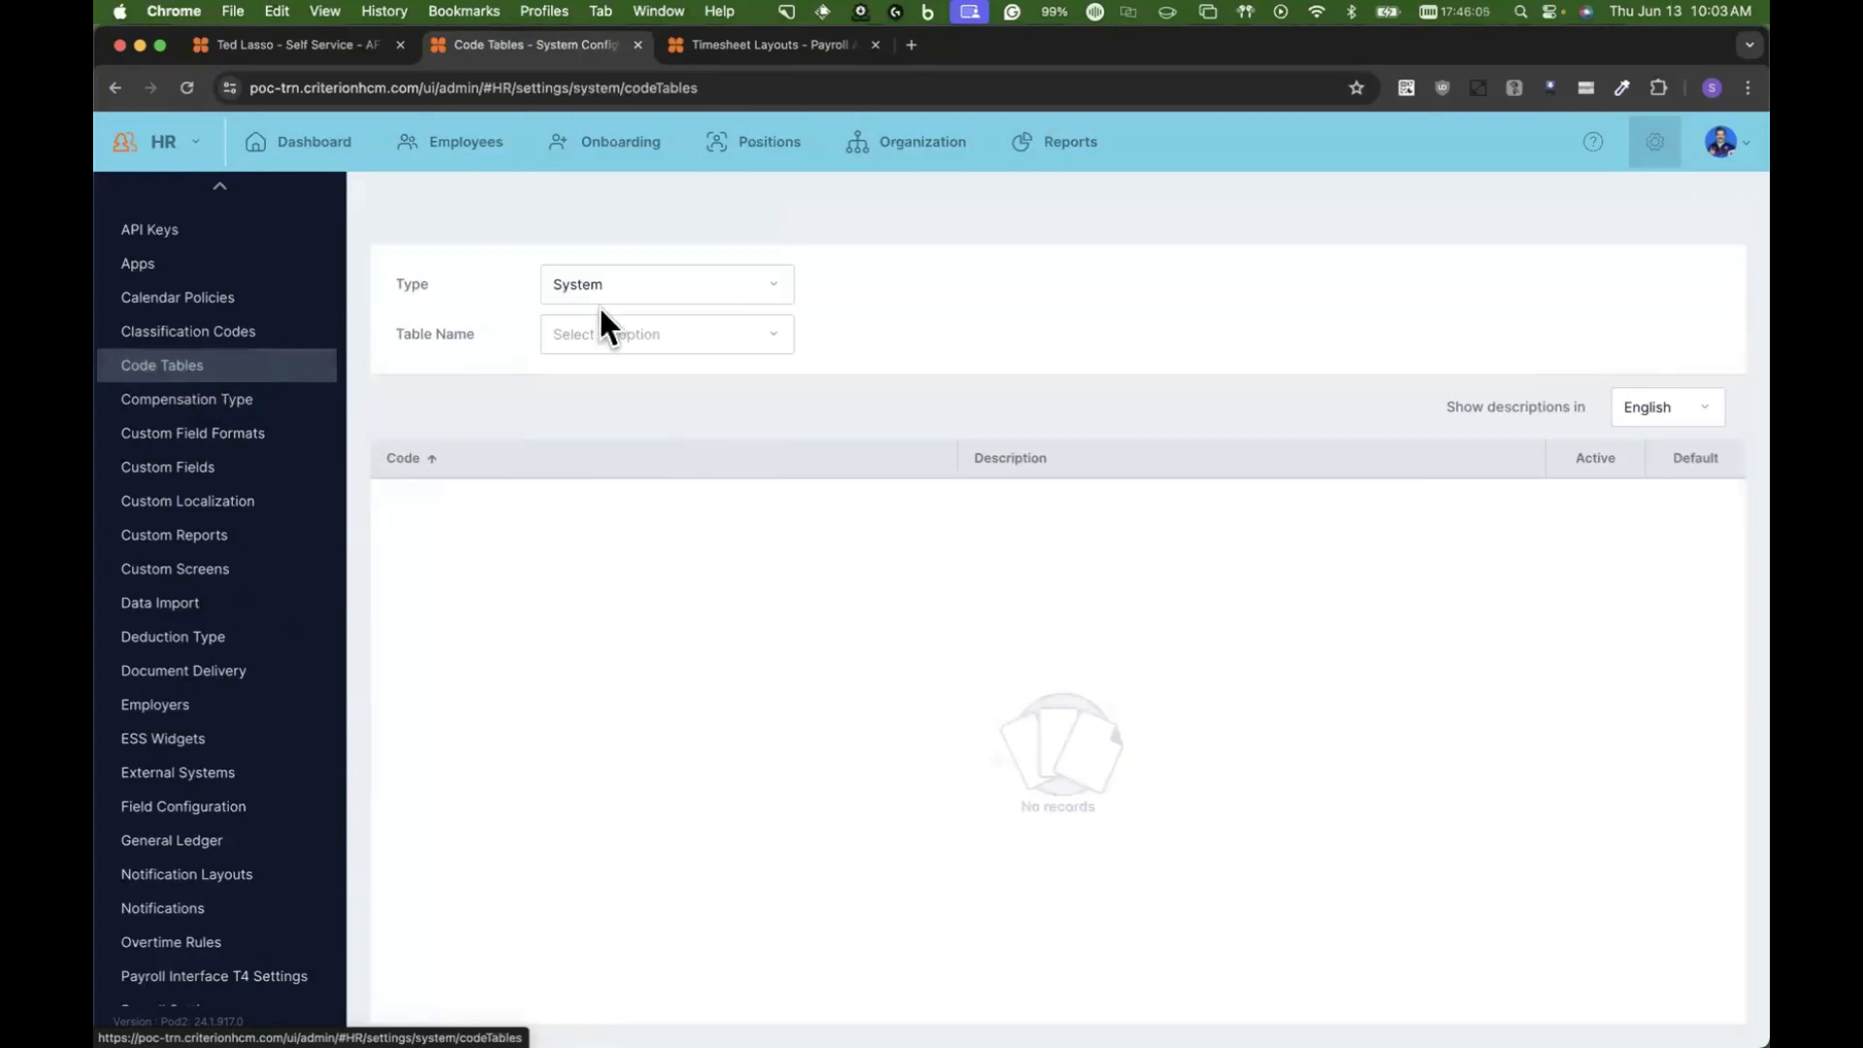
Step: Set the code table type to User and display the Label table's entries
left_click(636, 282)
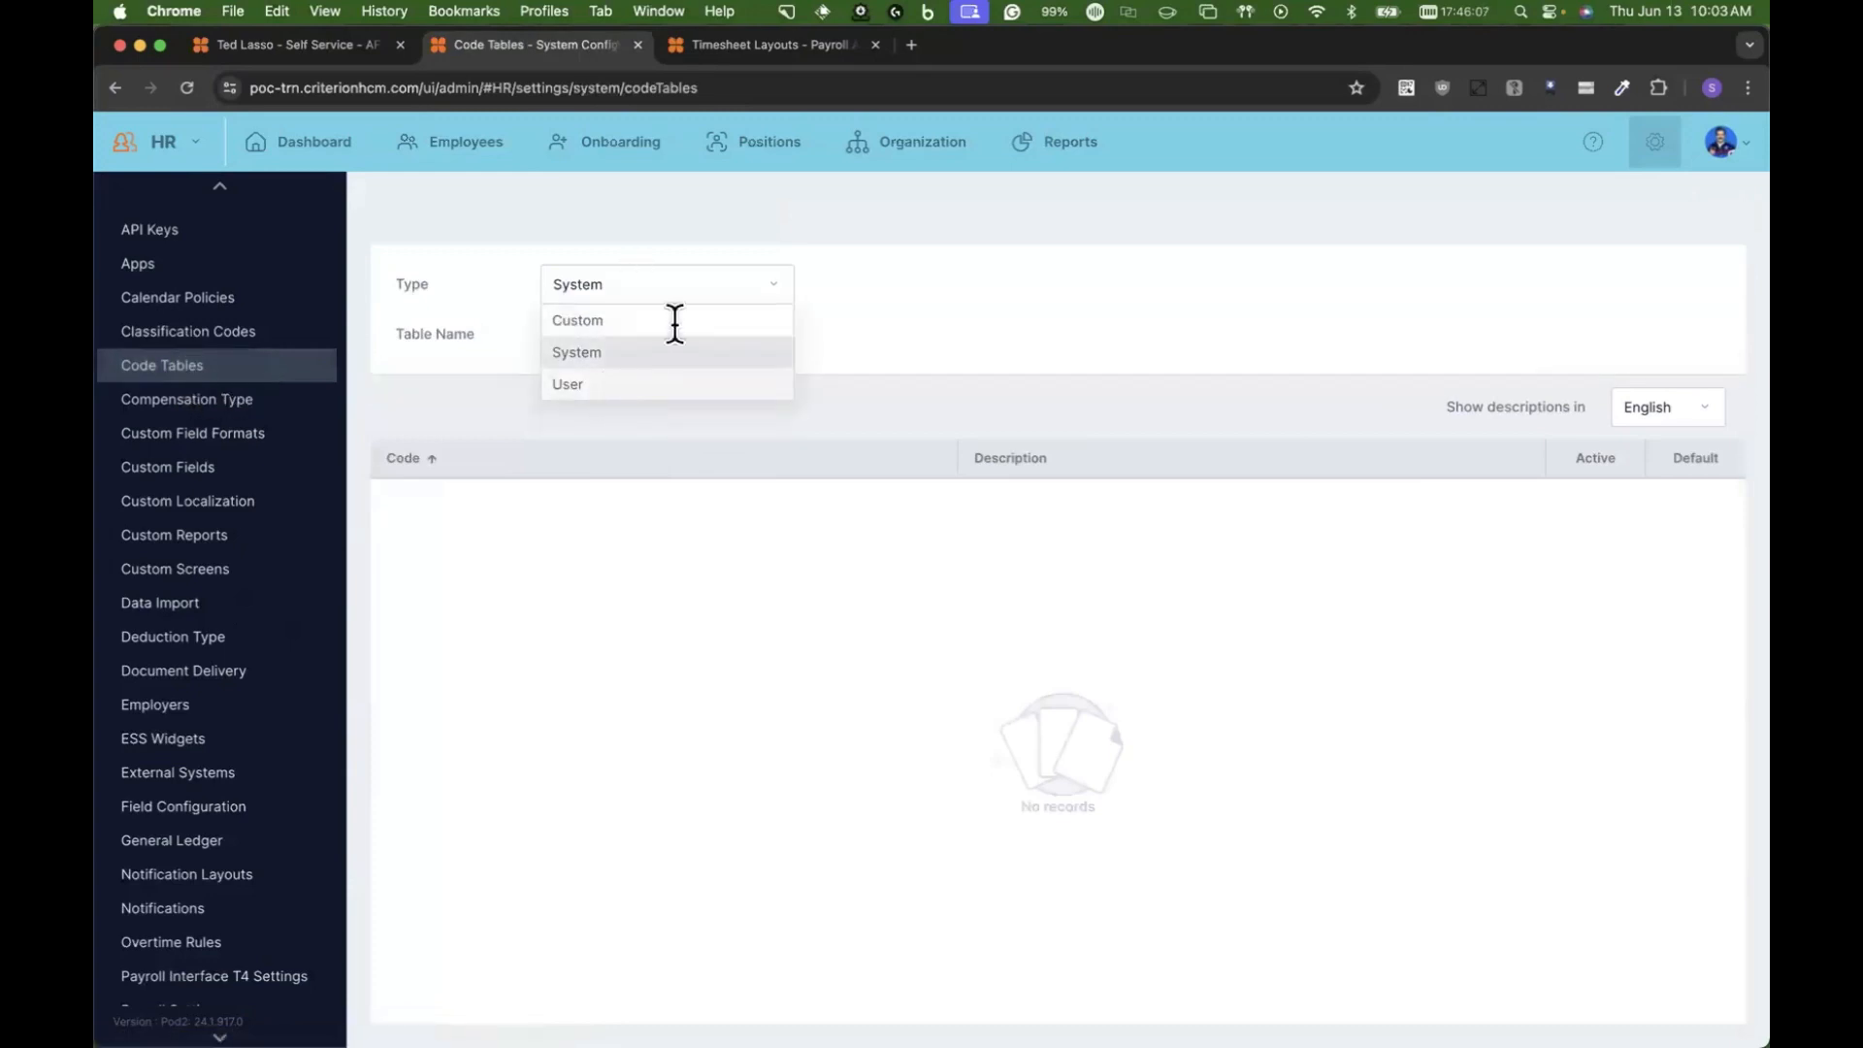
left_click(672, 385)
scroll(669, 510, "down", 5)
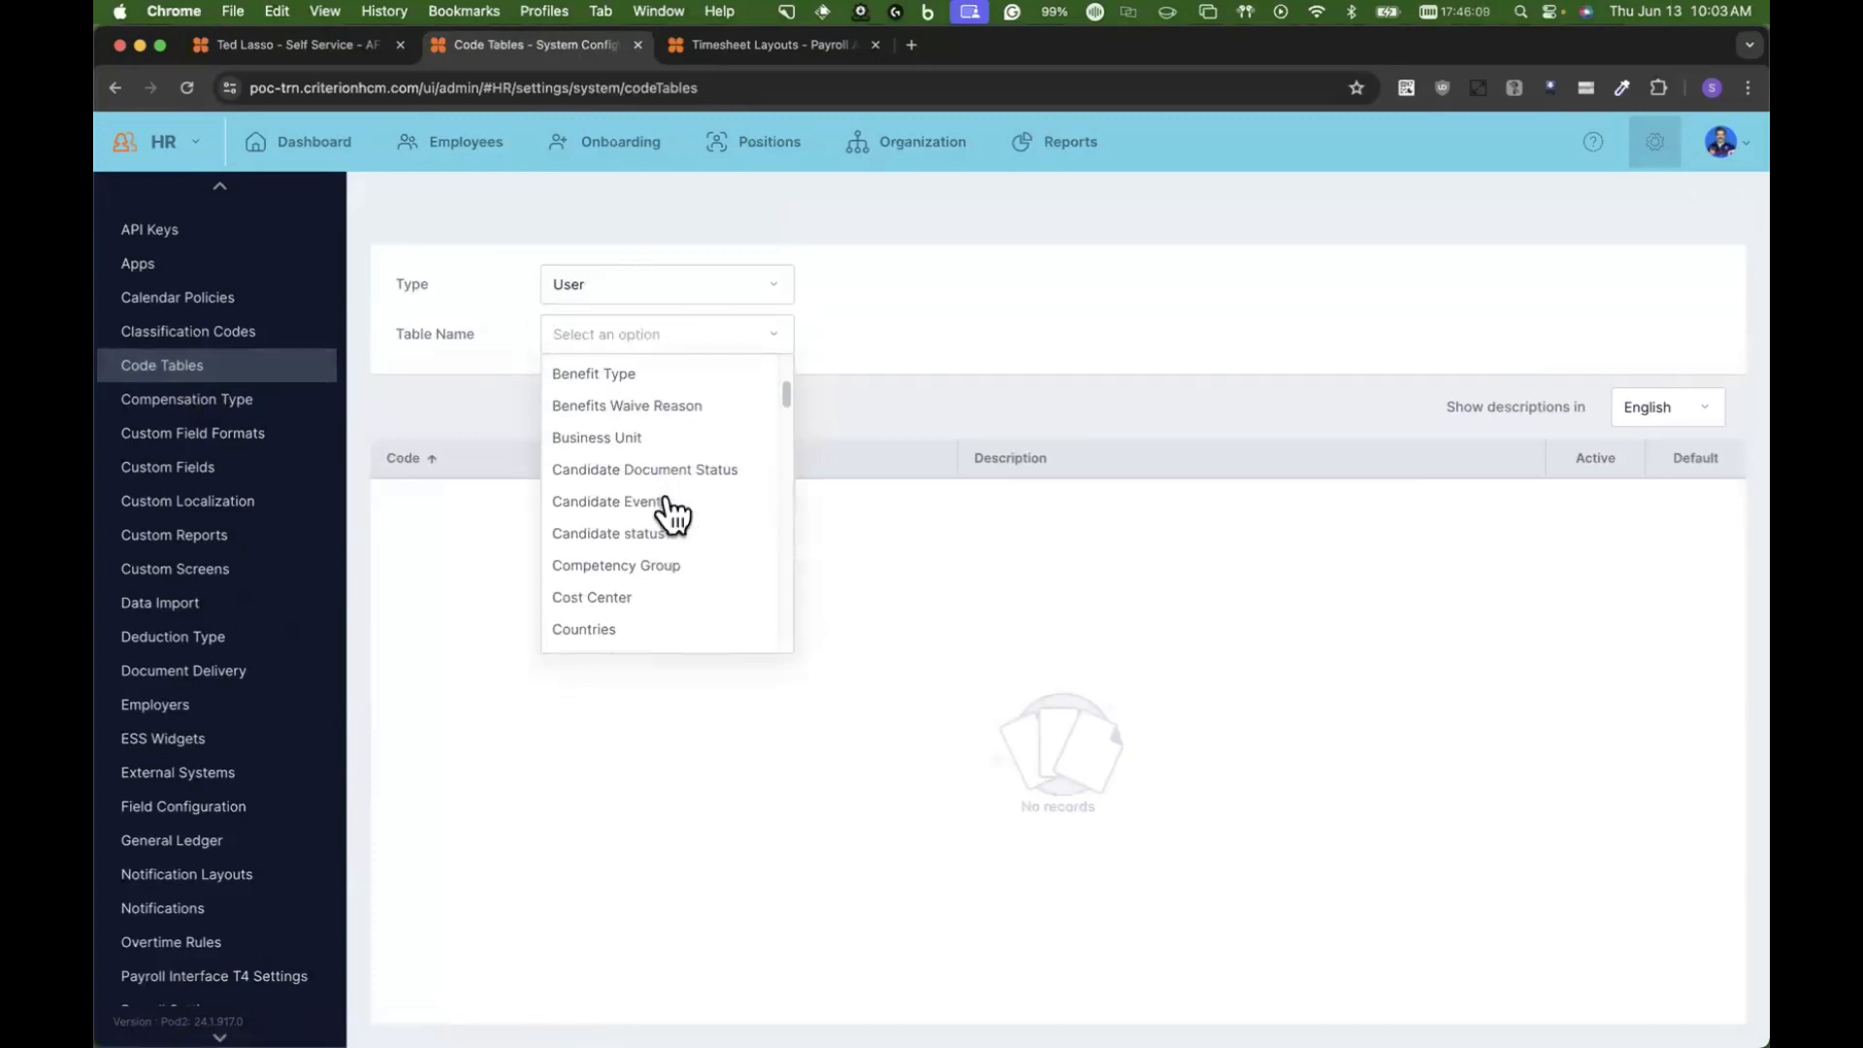
scroll(670, 514, "down", 5)
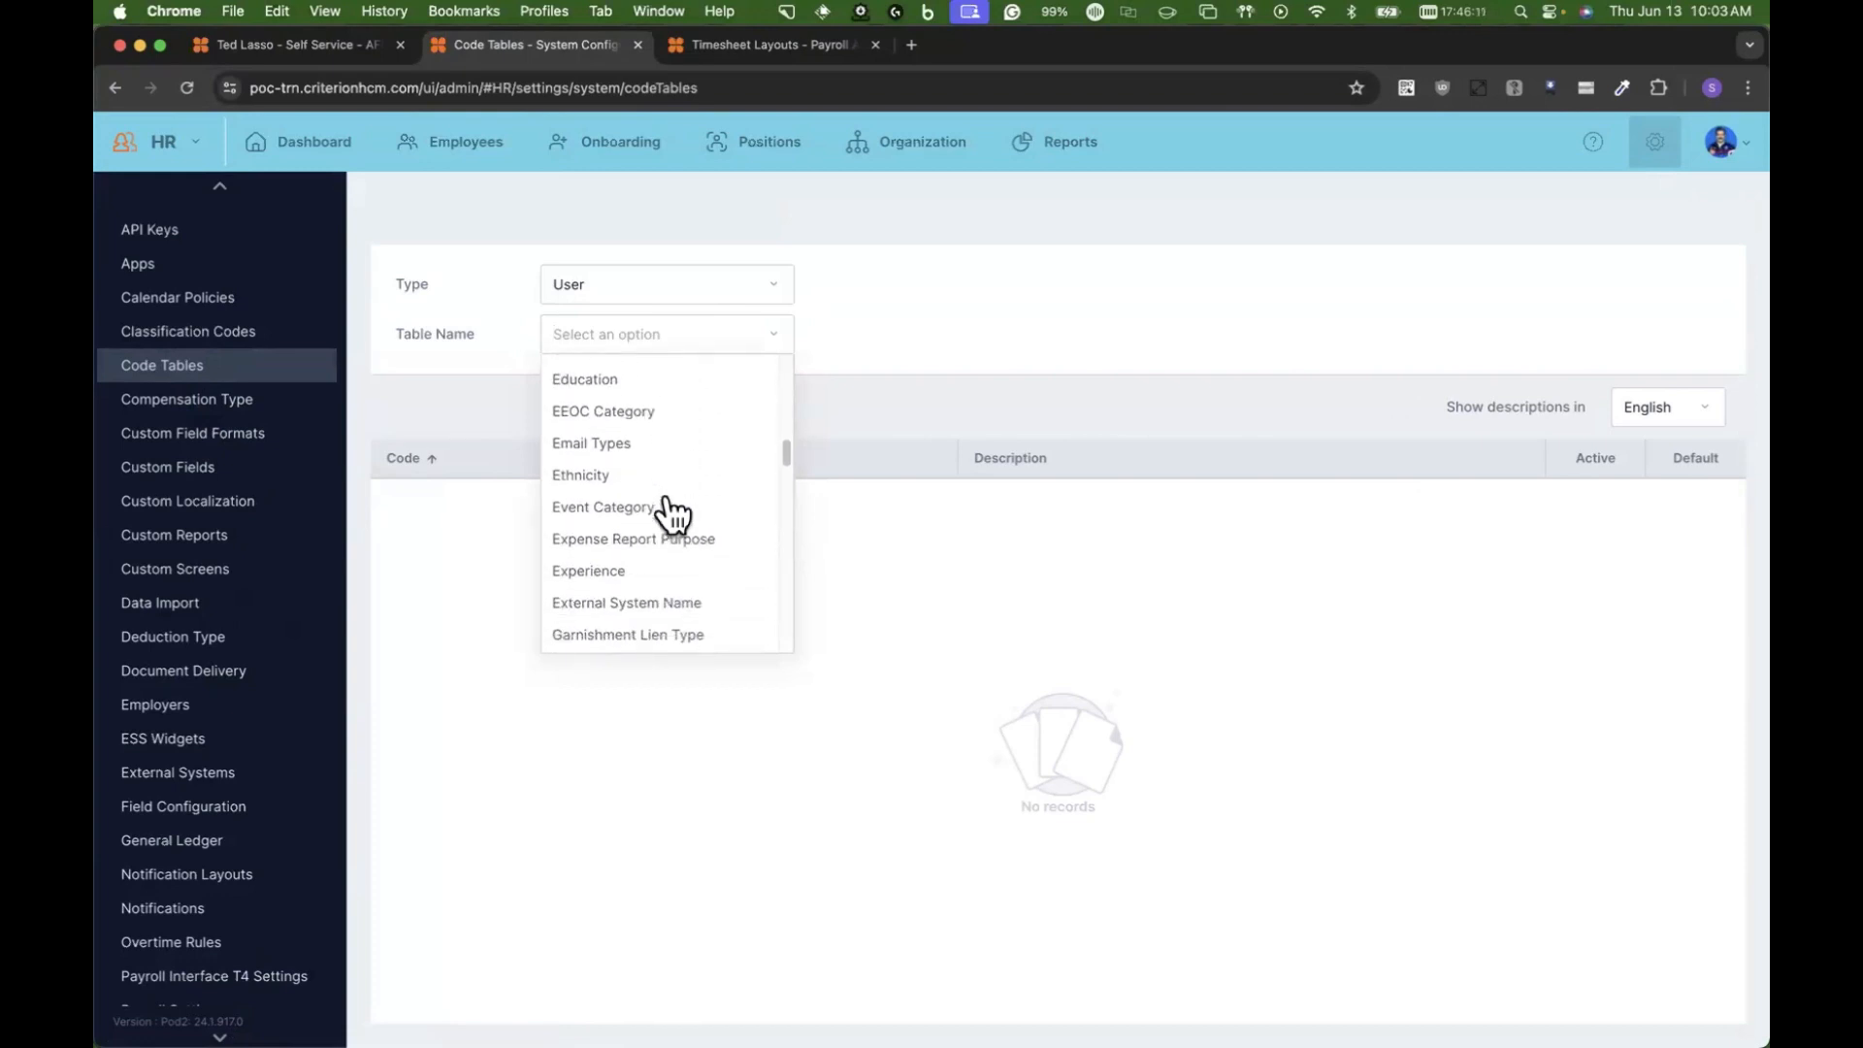
scroll(669, 512, "down", 3)
left_click(664, 495)
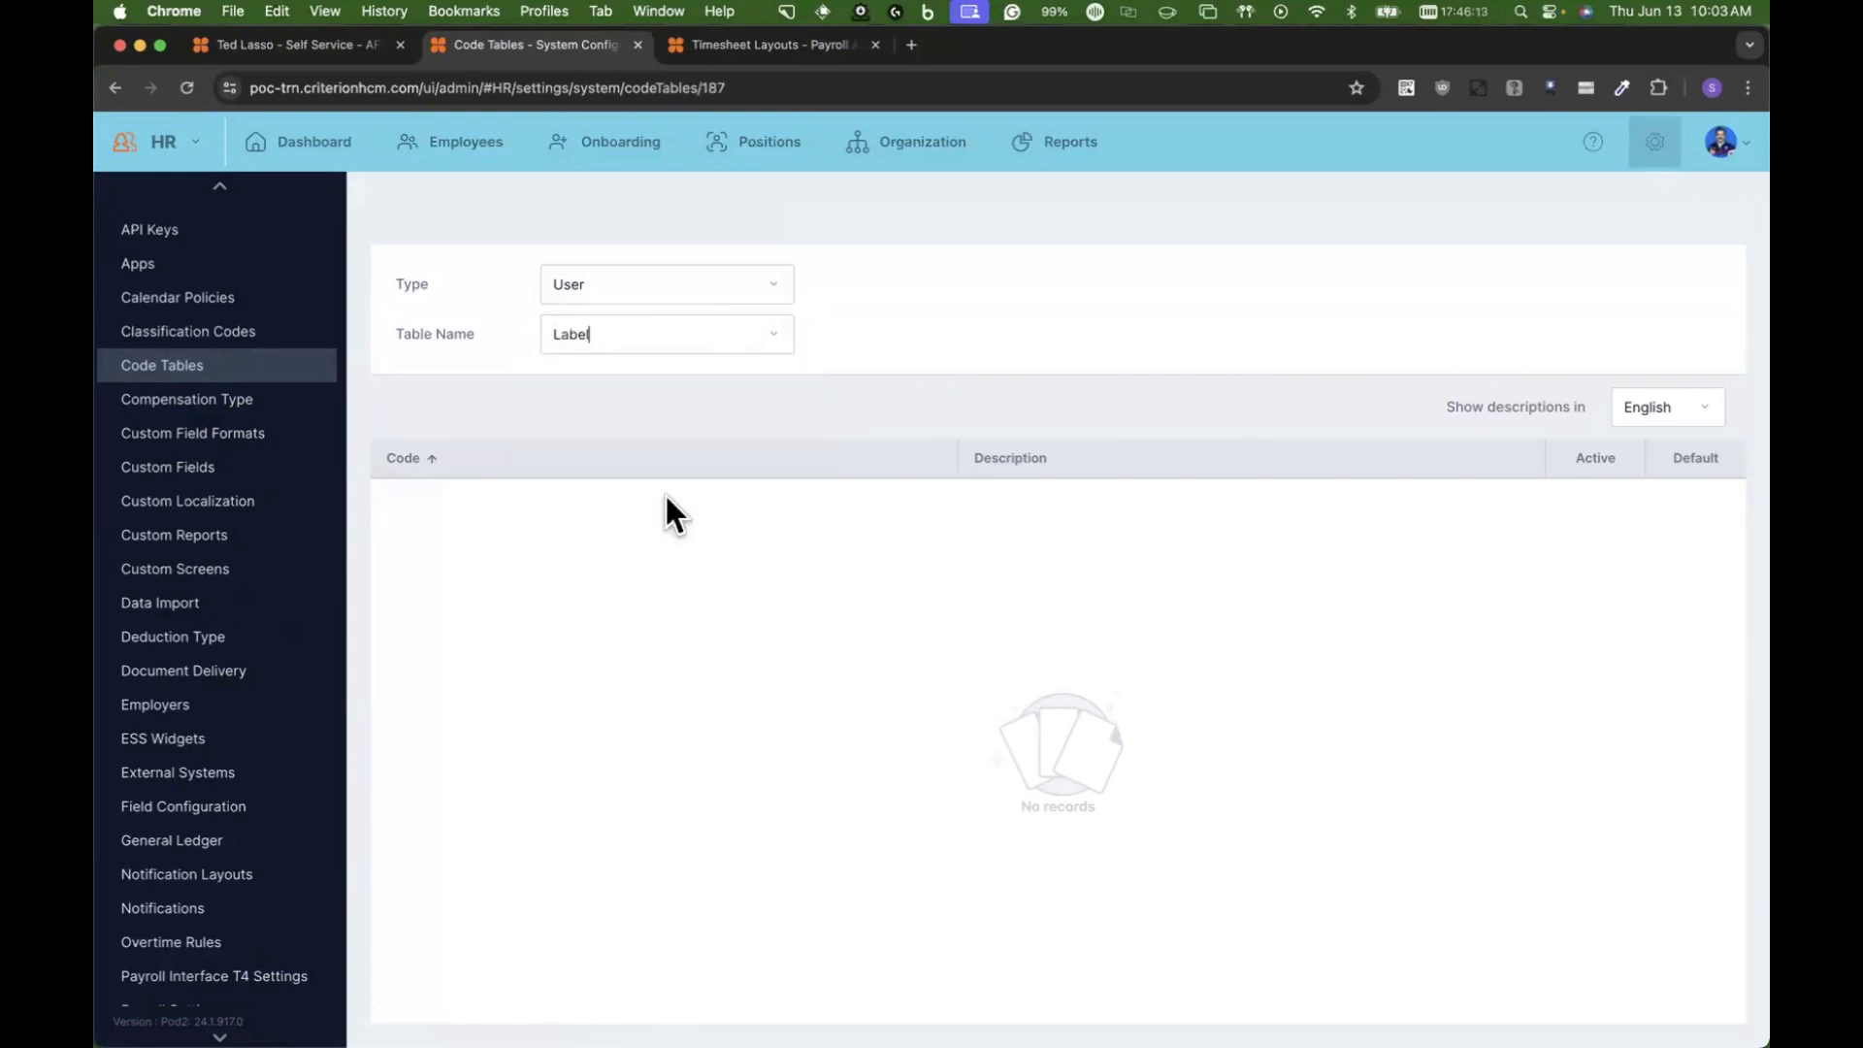
left_click(625, 443)
left_click(625, 438)
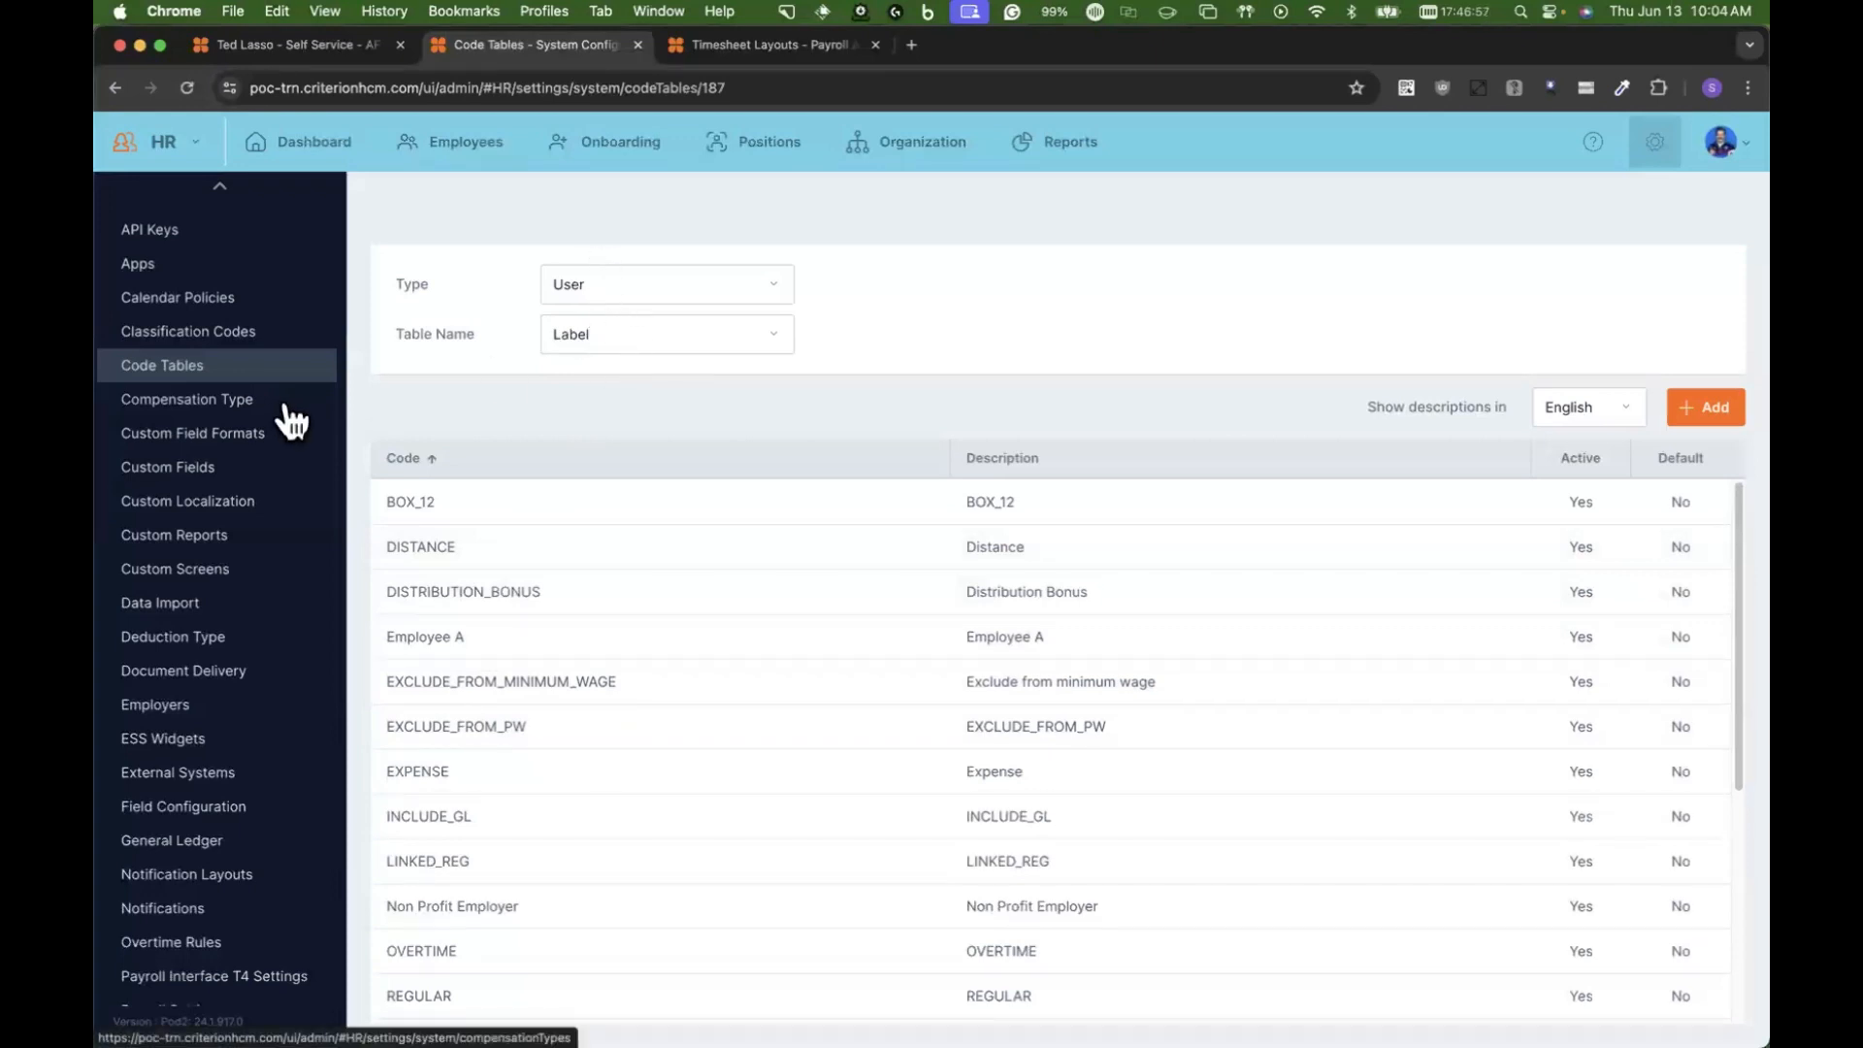
Step: Open the Workflows settings for AFC Richmond, hide inactive workflows and sort the list by request type
scroll(288, 418, "down", 3)
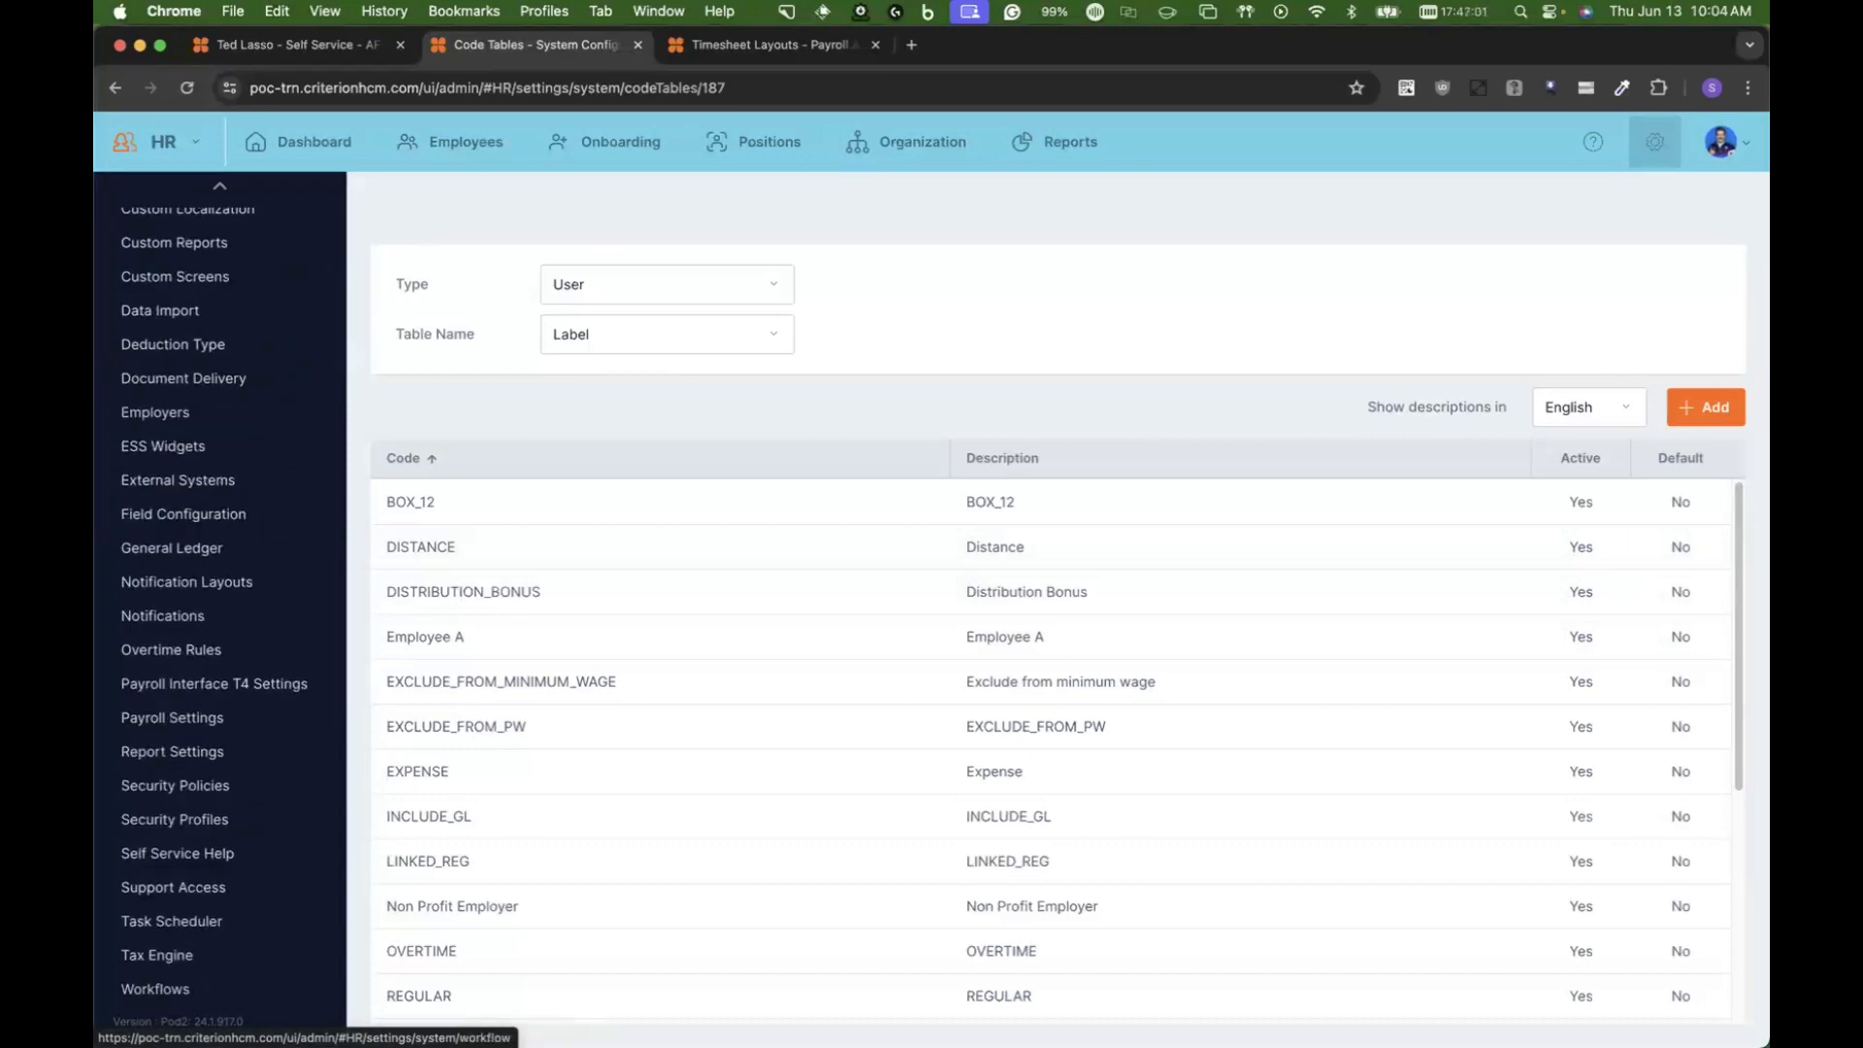
left_click(155, 989)
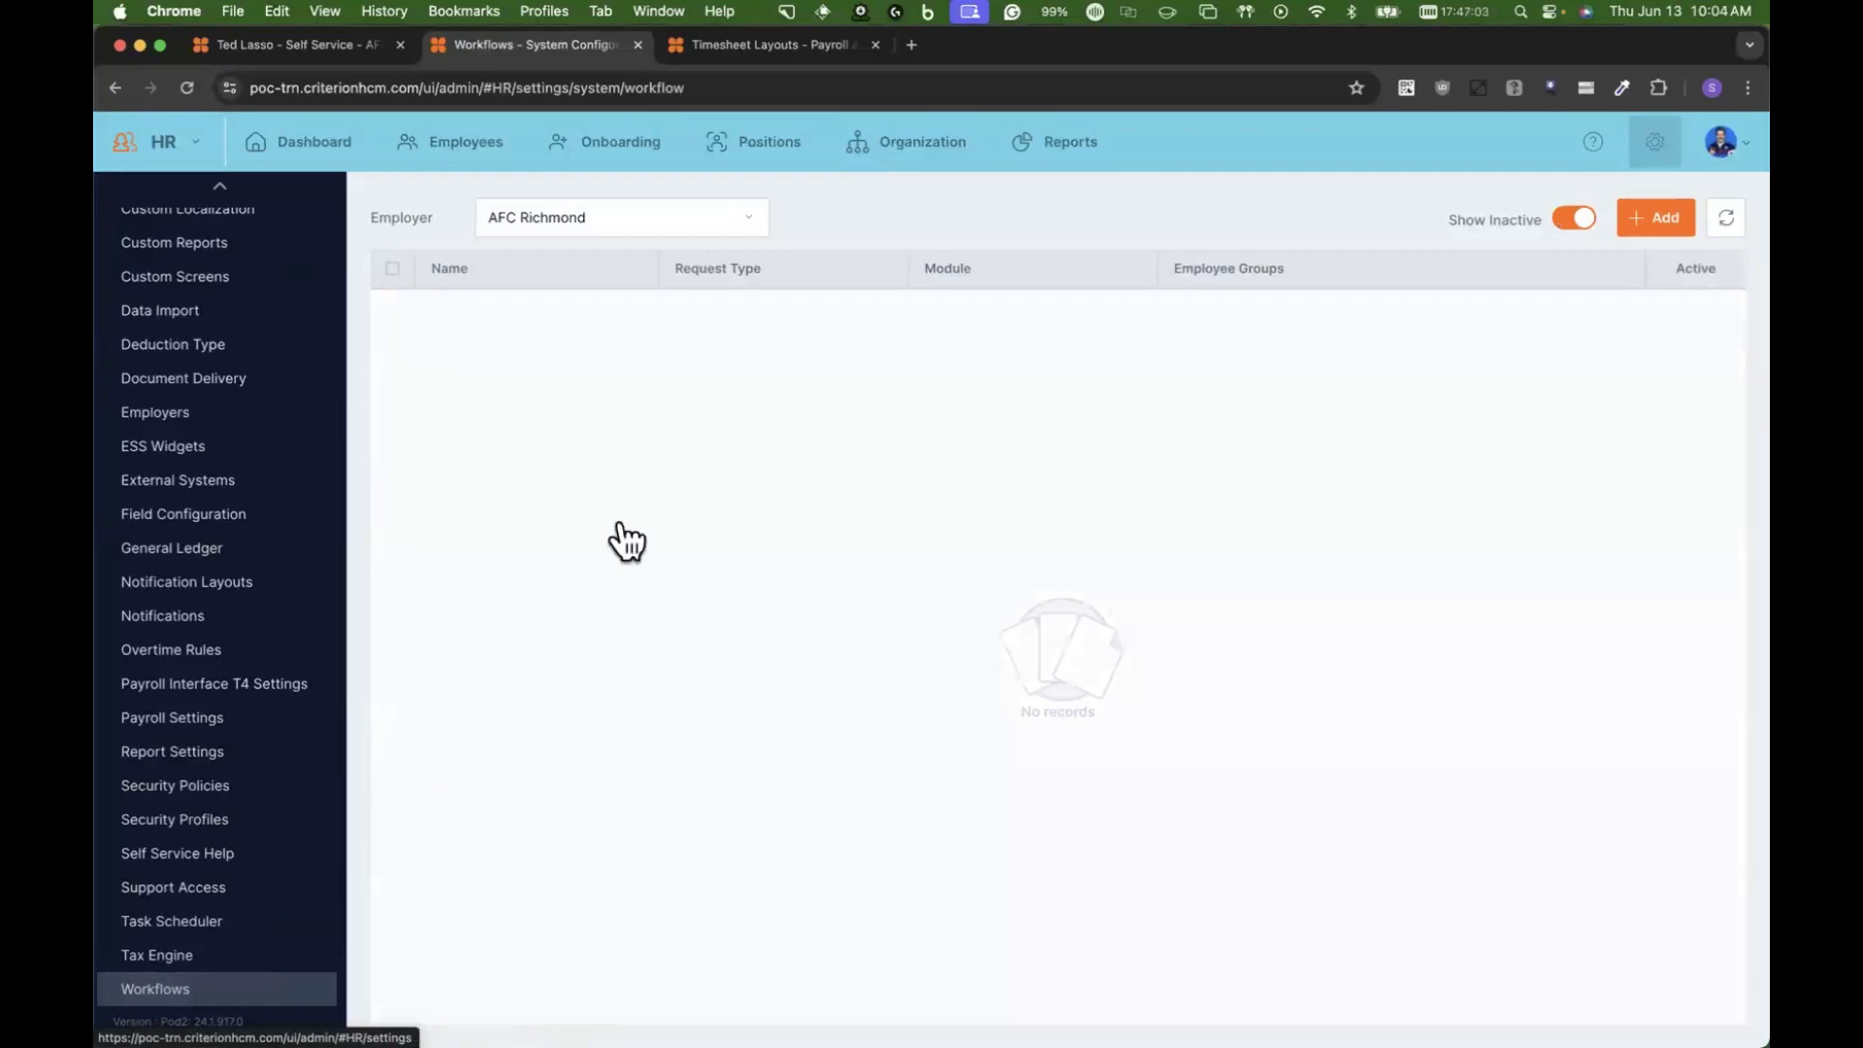
left_click(1573, 220)
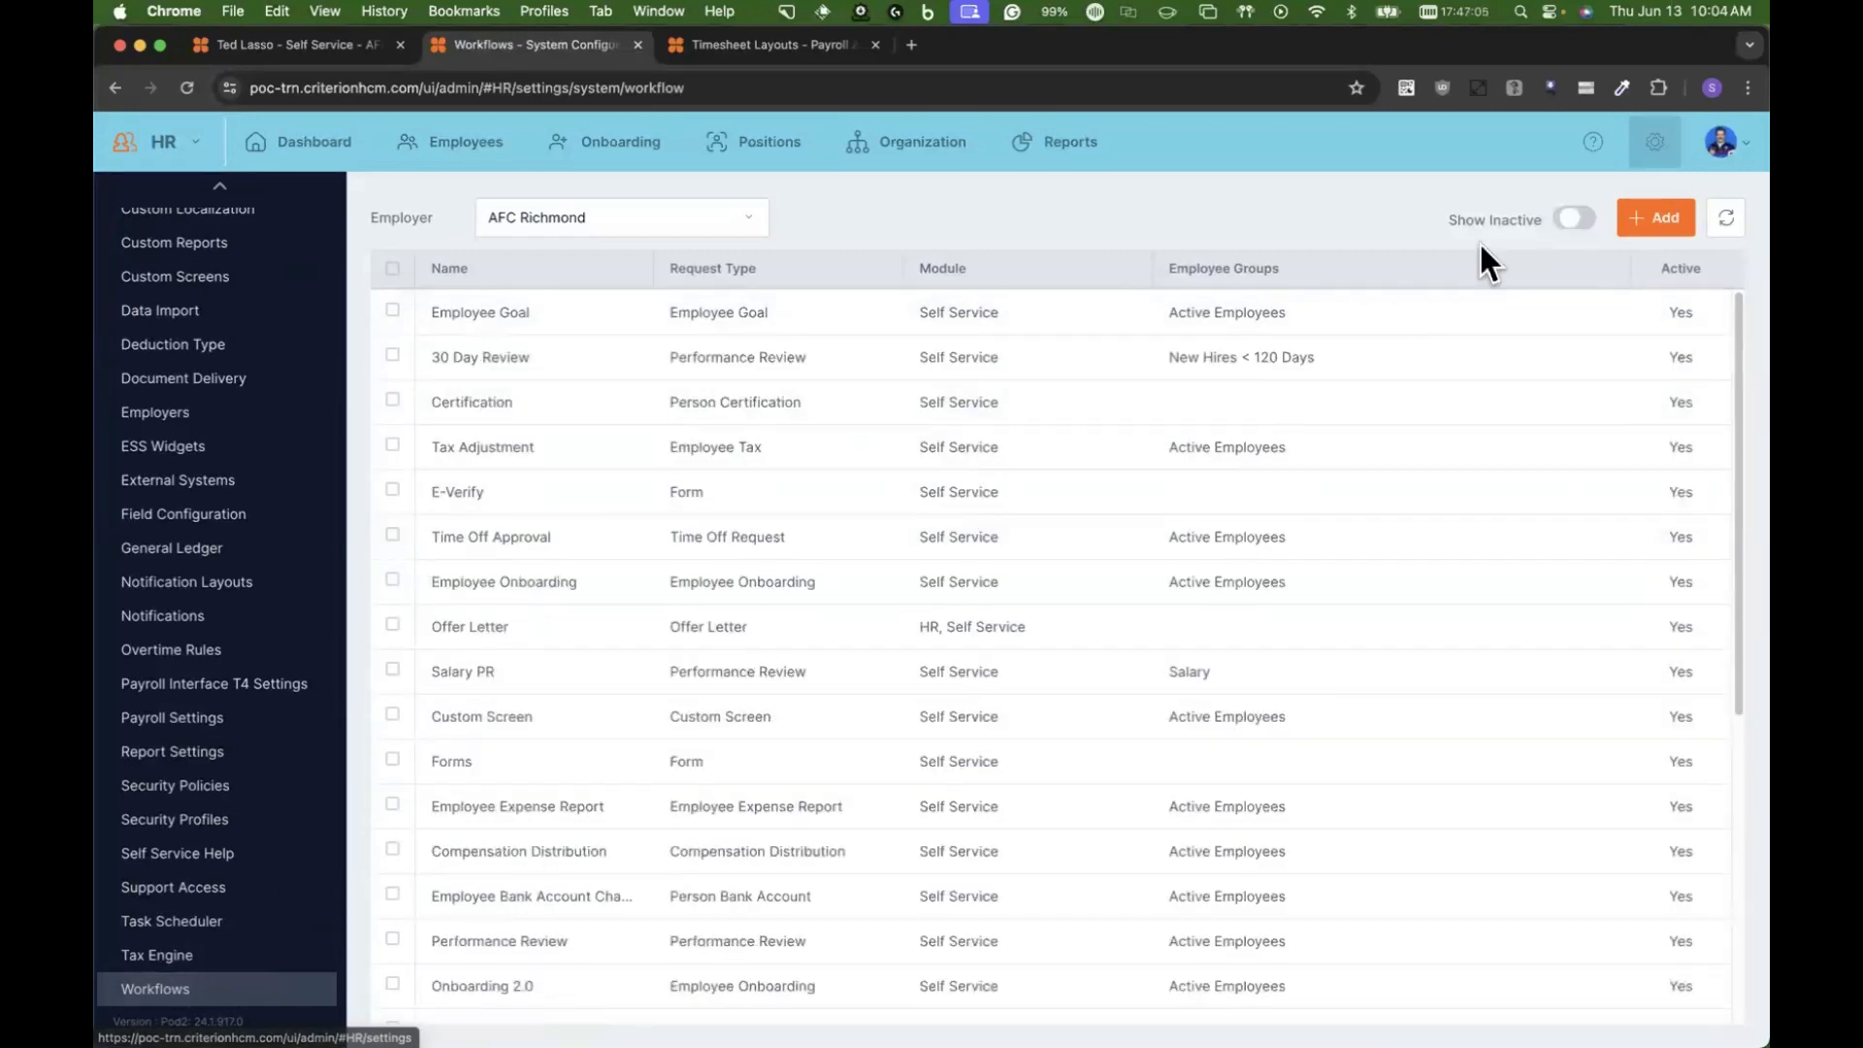
left_click(753, 271)
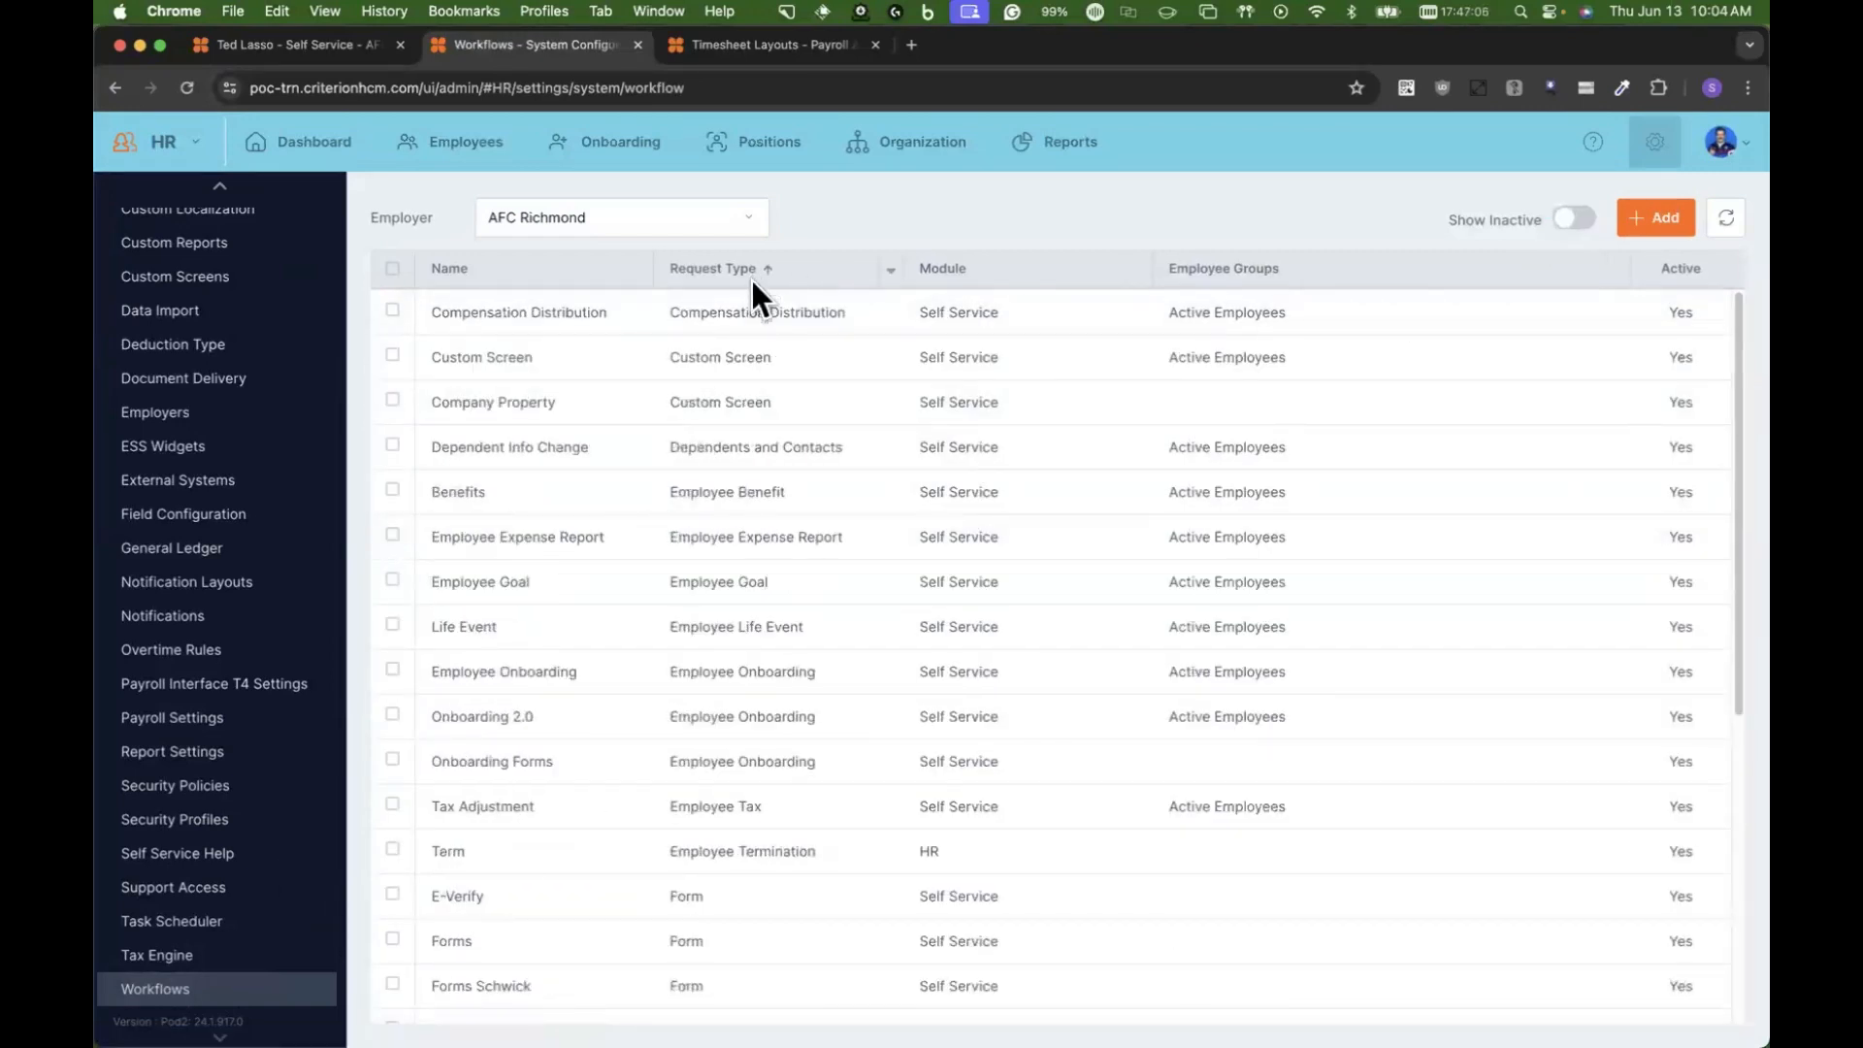
Step: Open the Employee Expense Report workflow and review its details, including the submission and approval steps
left_click(701, 539)
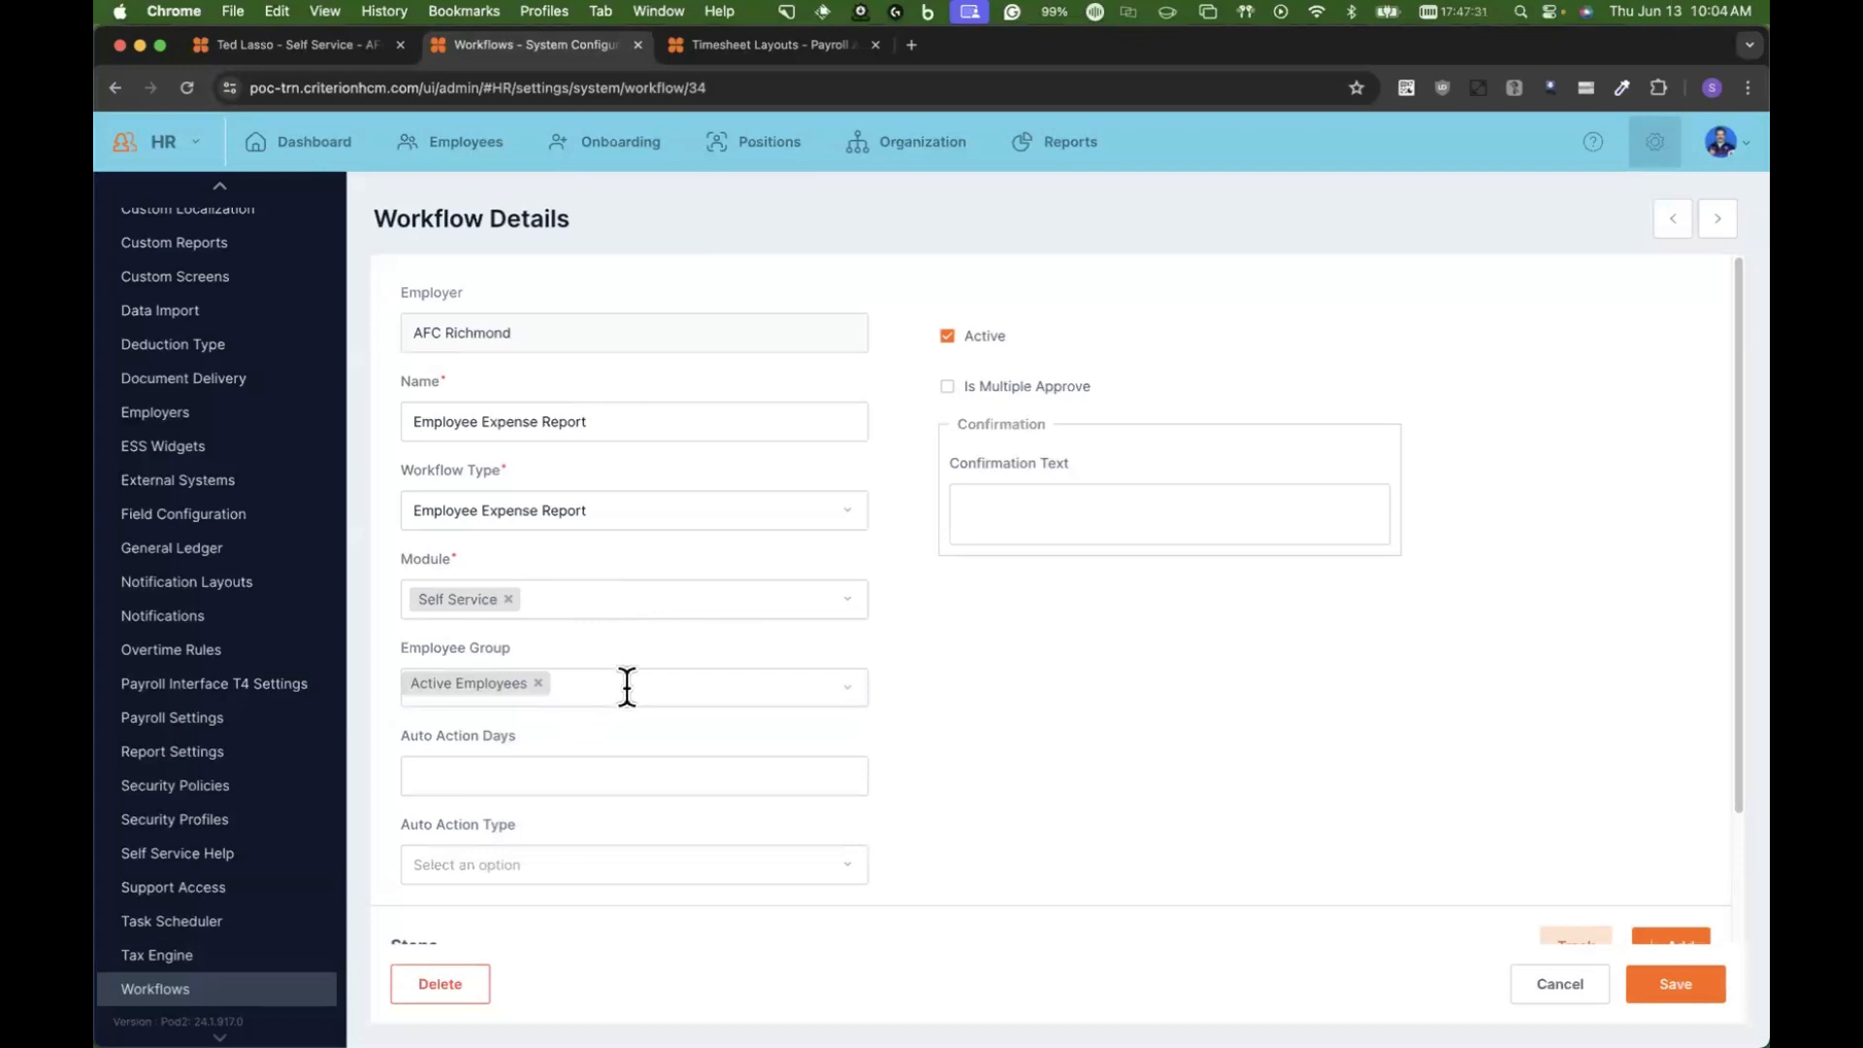
scroll(627, 686, "down", 3)
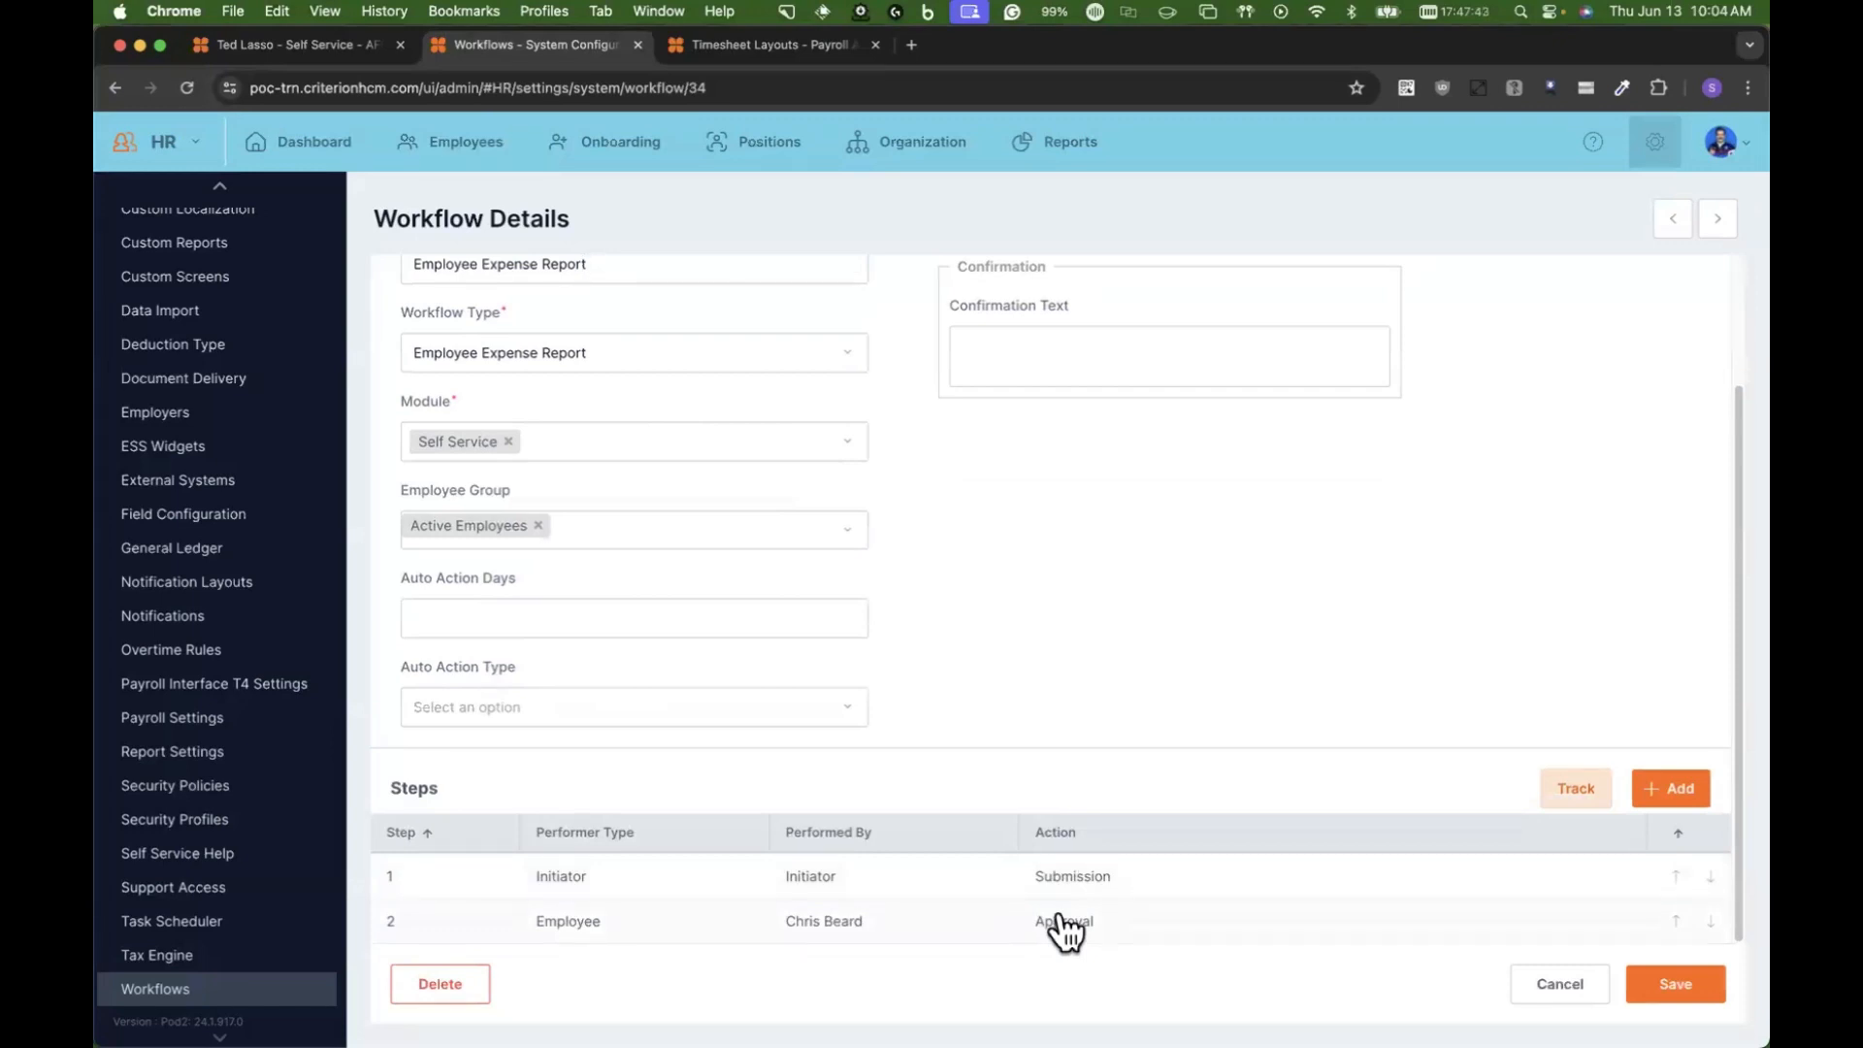
scroll(1064, 931, "up", 3)
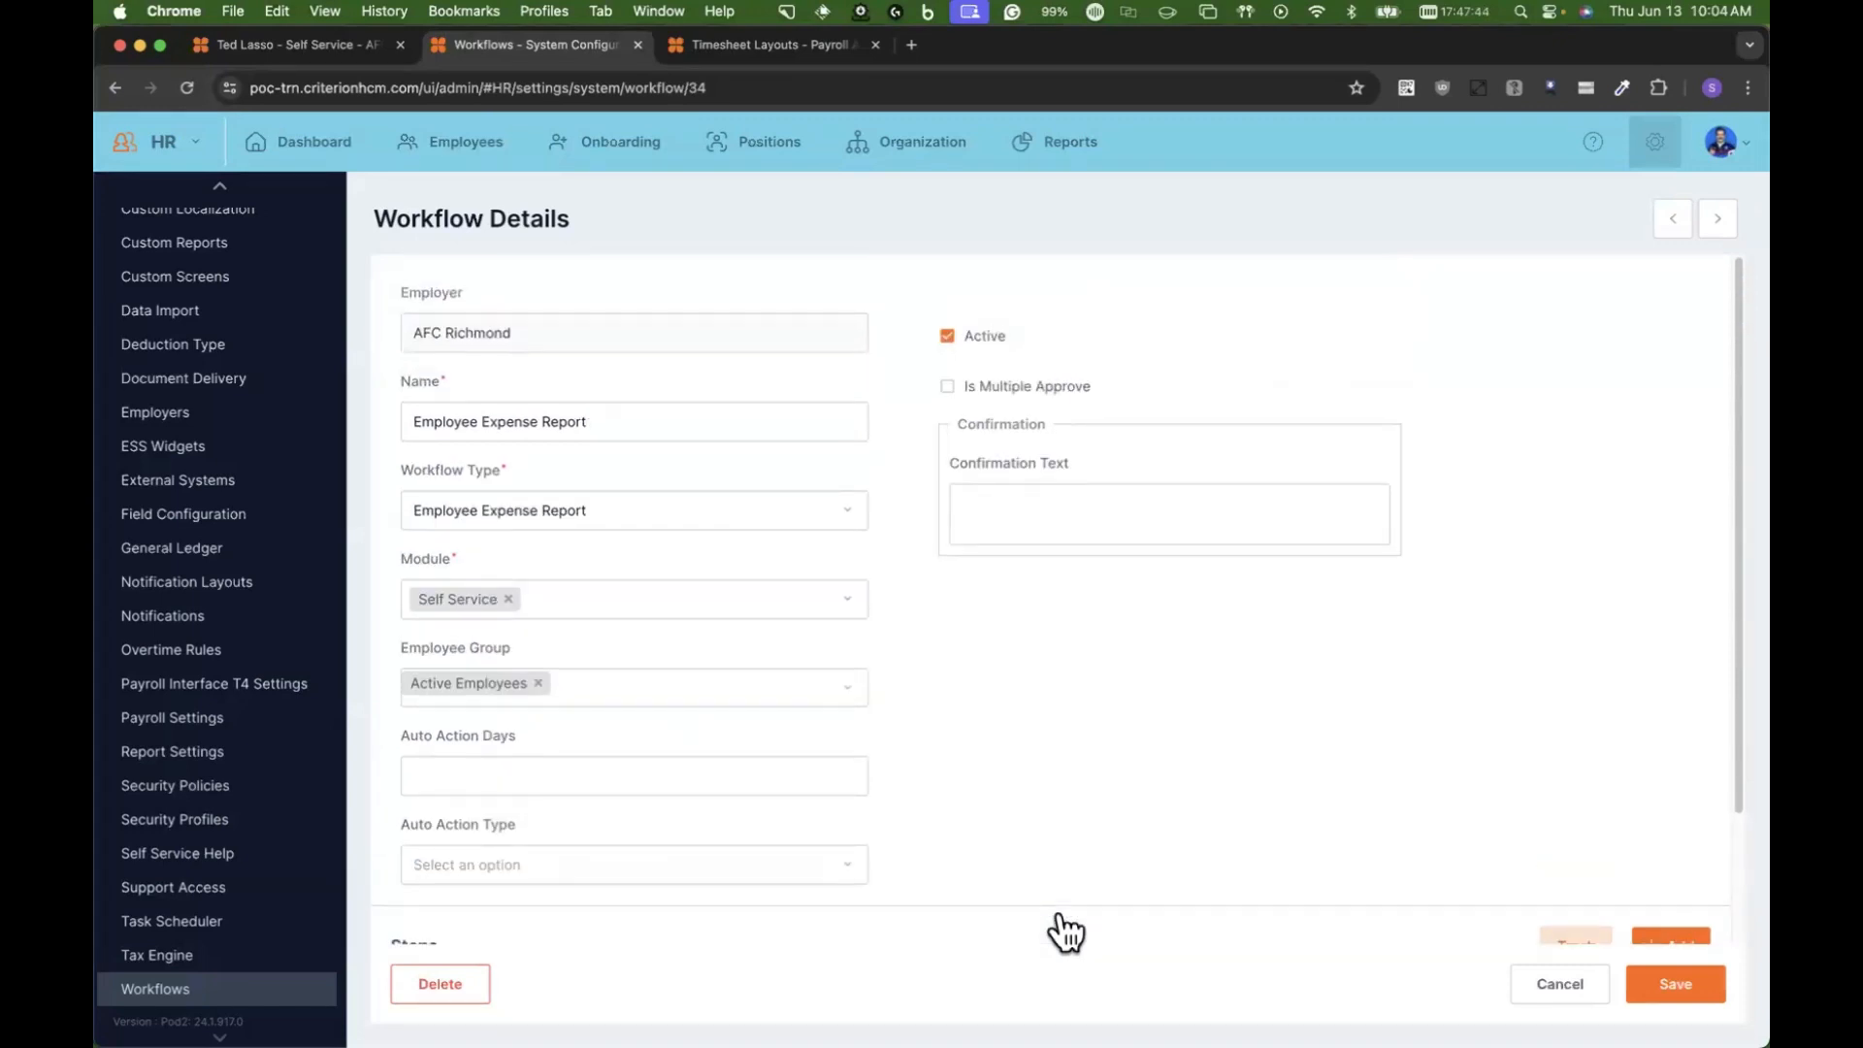
Step: Enter the confirmation text "I agree that my expenses are true and accurate." for the workflow and require a signature
left_click(1010, 496)
type("I")
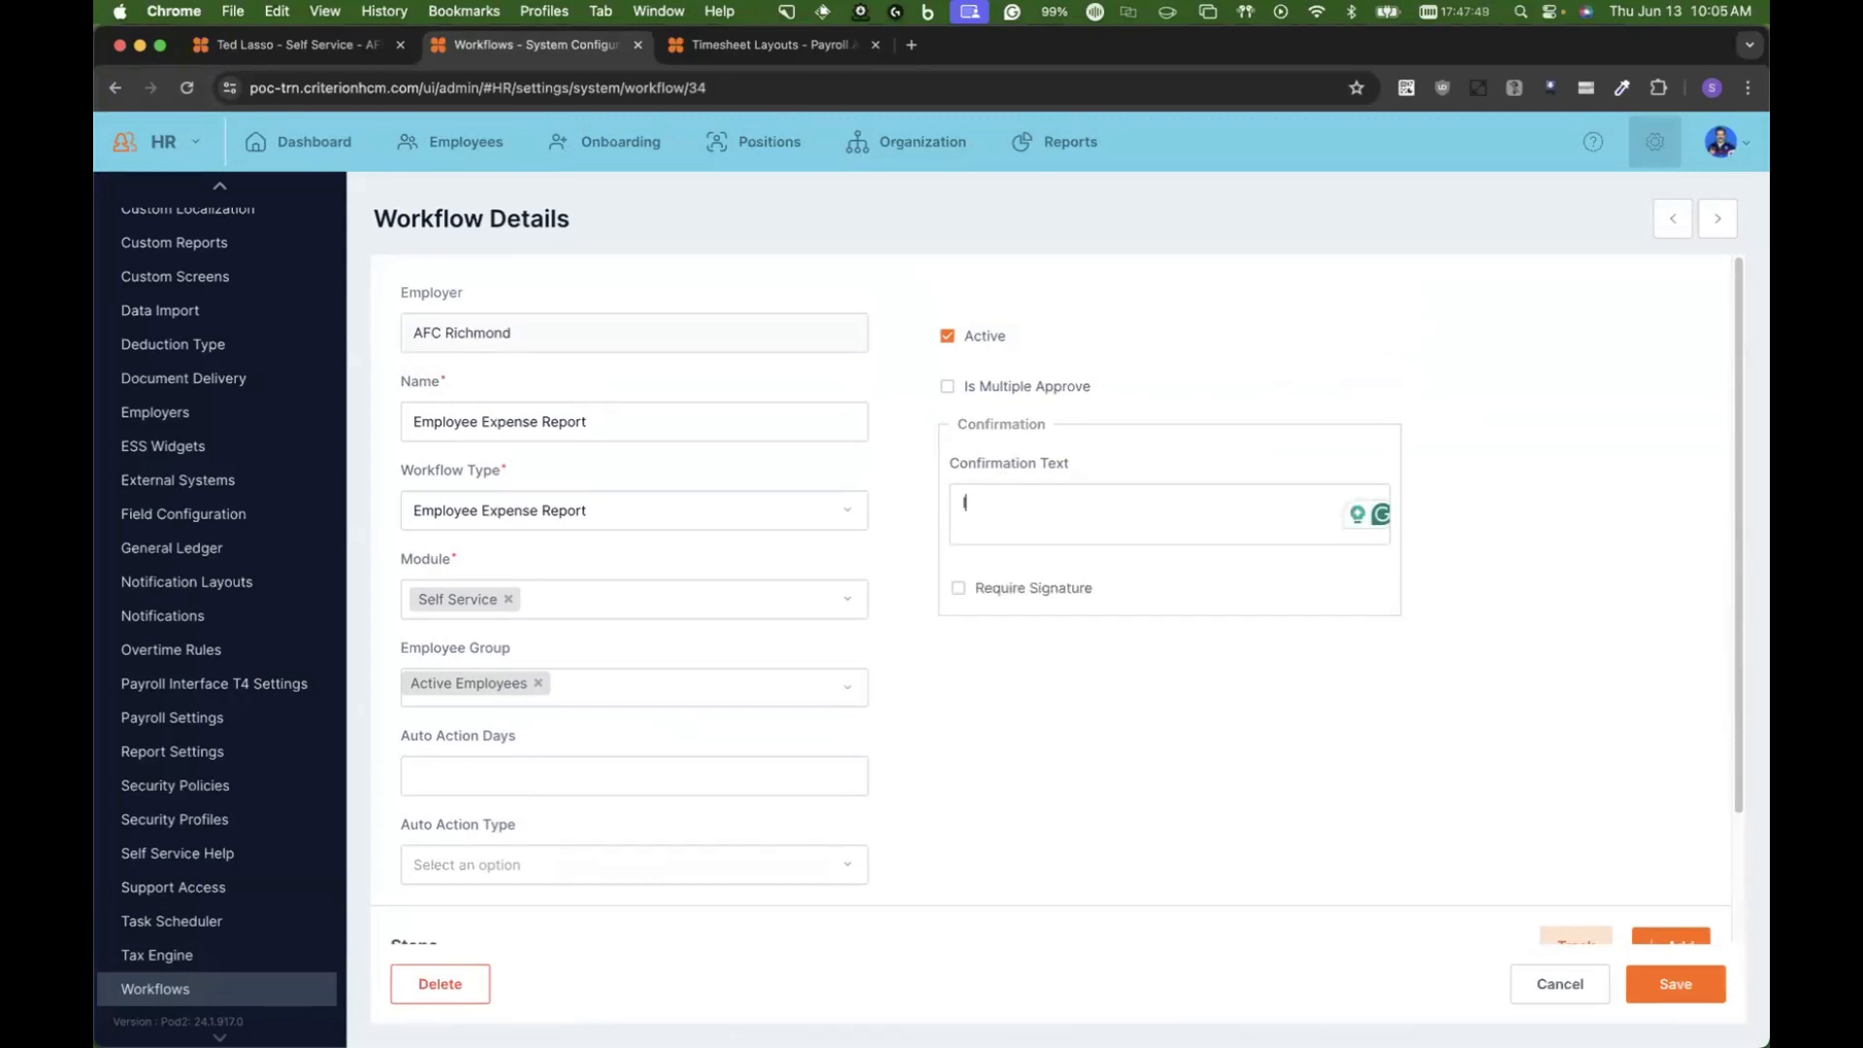
type(" agree that my expenses ")
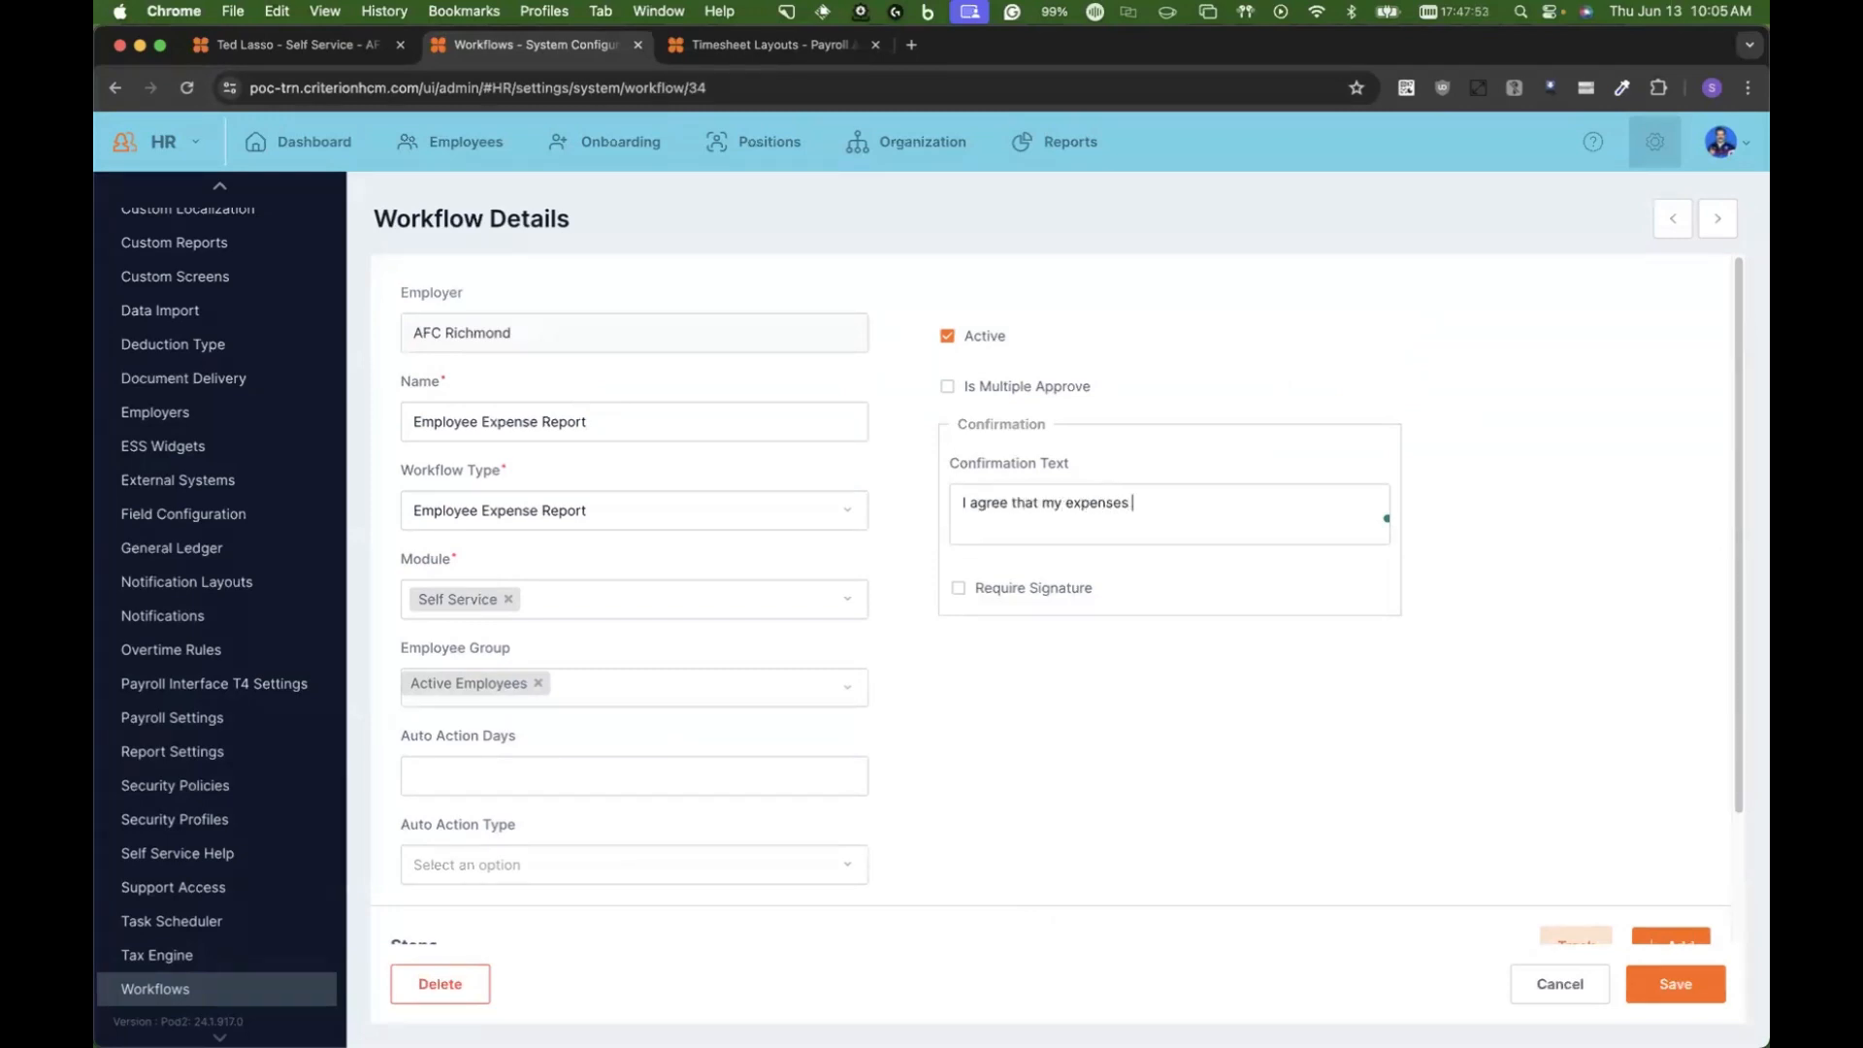
type("are true and accurate.")
left_click(1000, 581)
left_click(1000, 581)
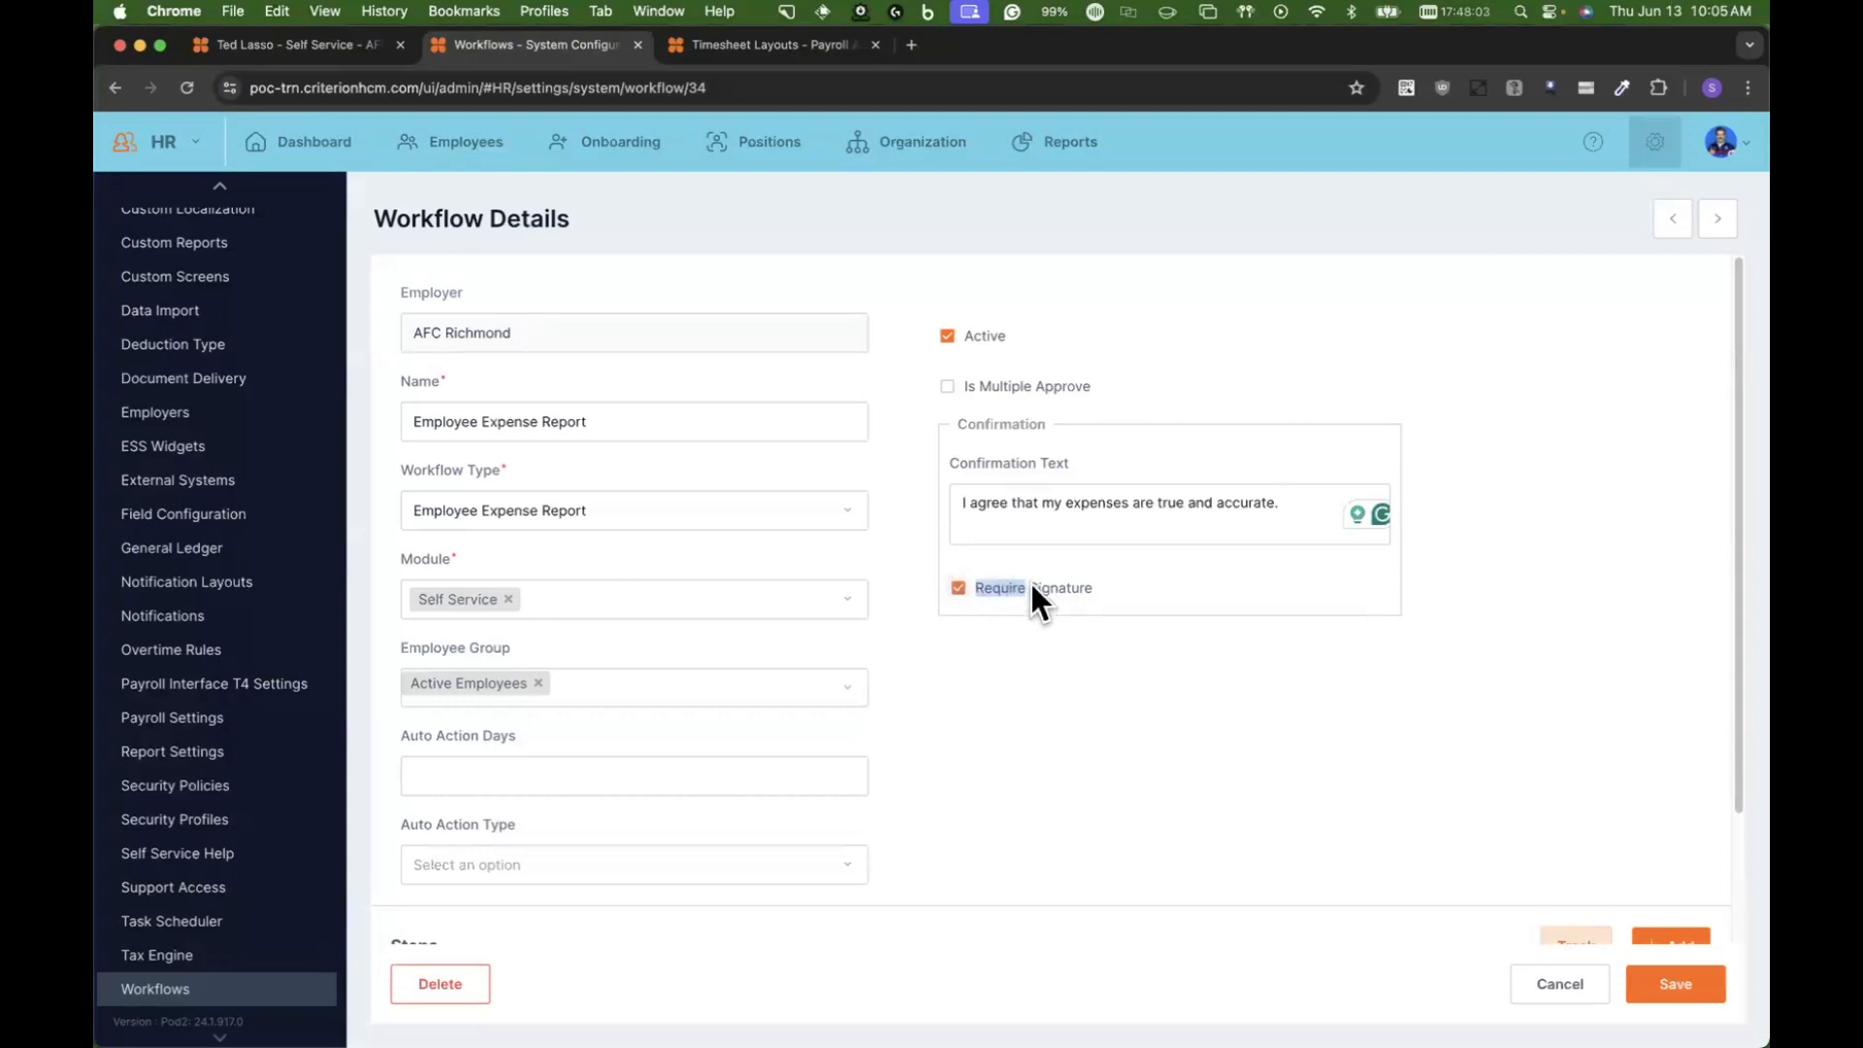
scroll(978, 649, "down", 2)
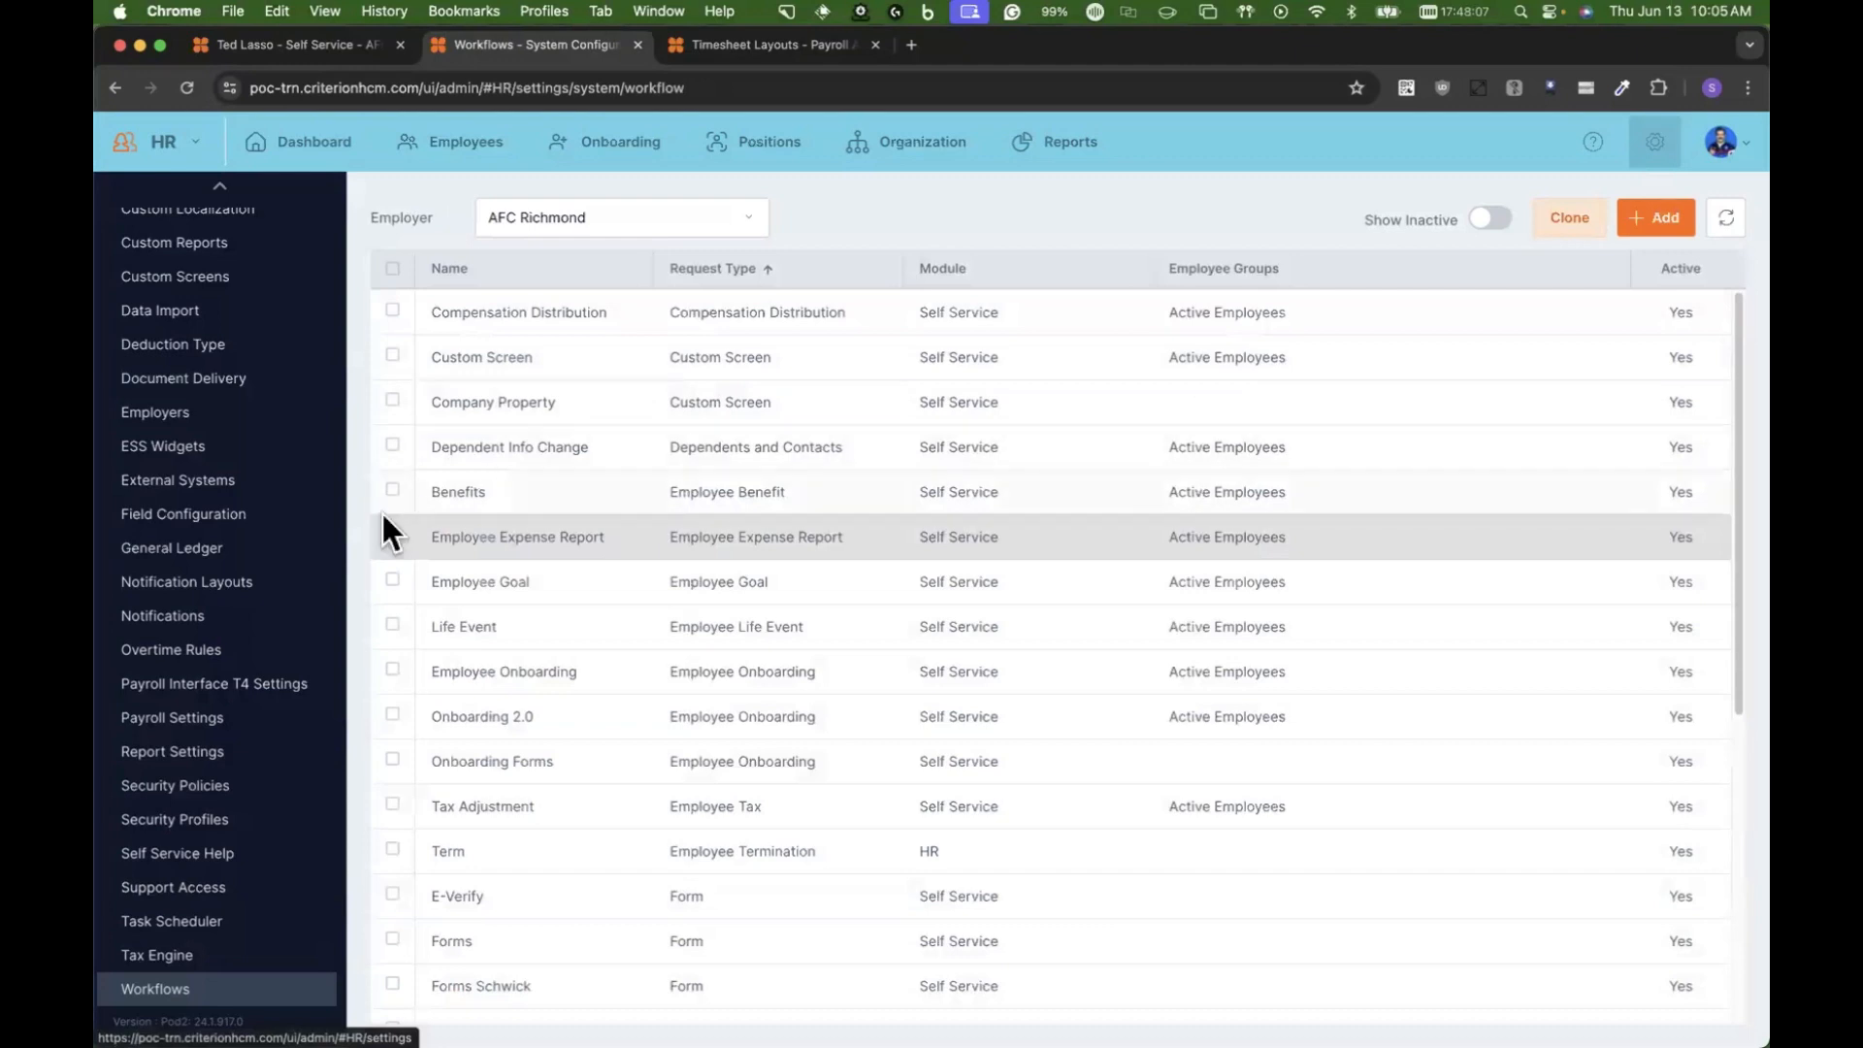
Step: Collapse the System Configuration settings and open the Incomes page under Payroll Administration
scroll(339, 573, "up", 8)
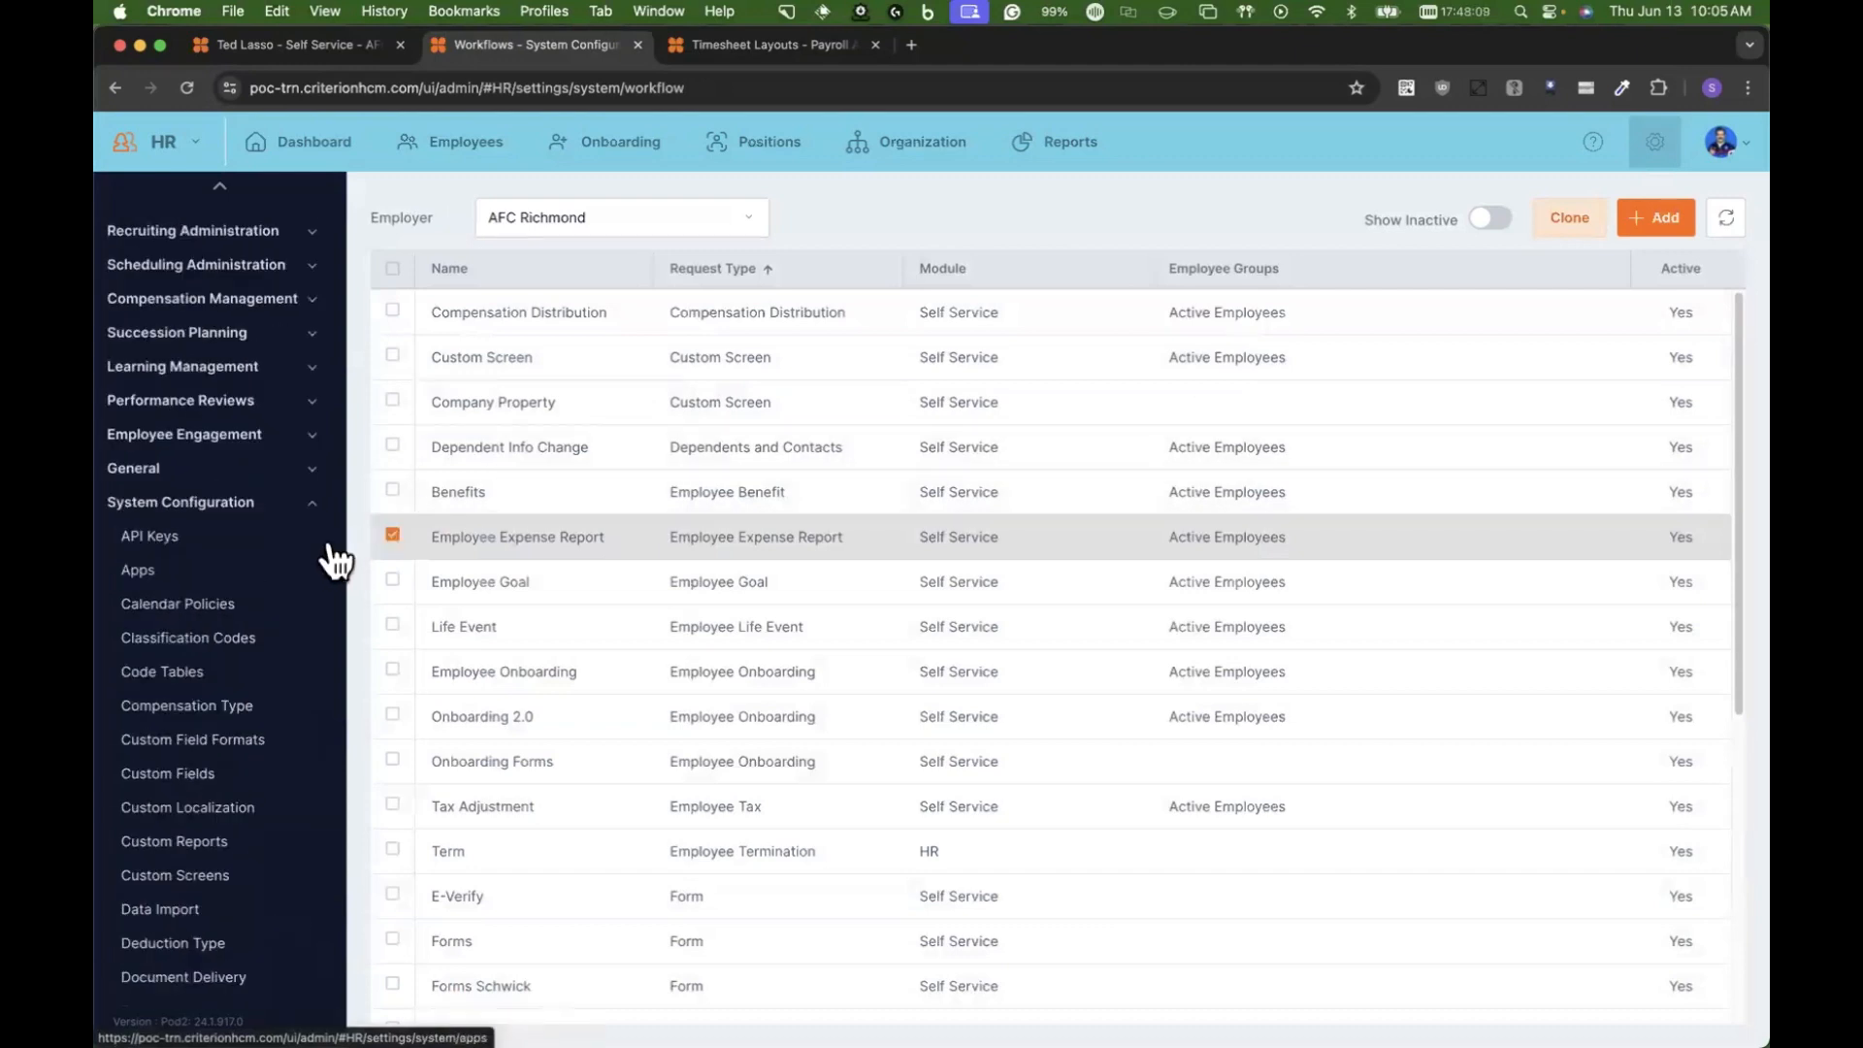
left_click(320, 505)
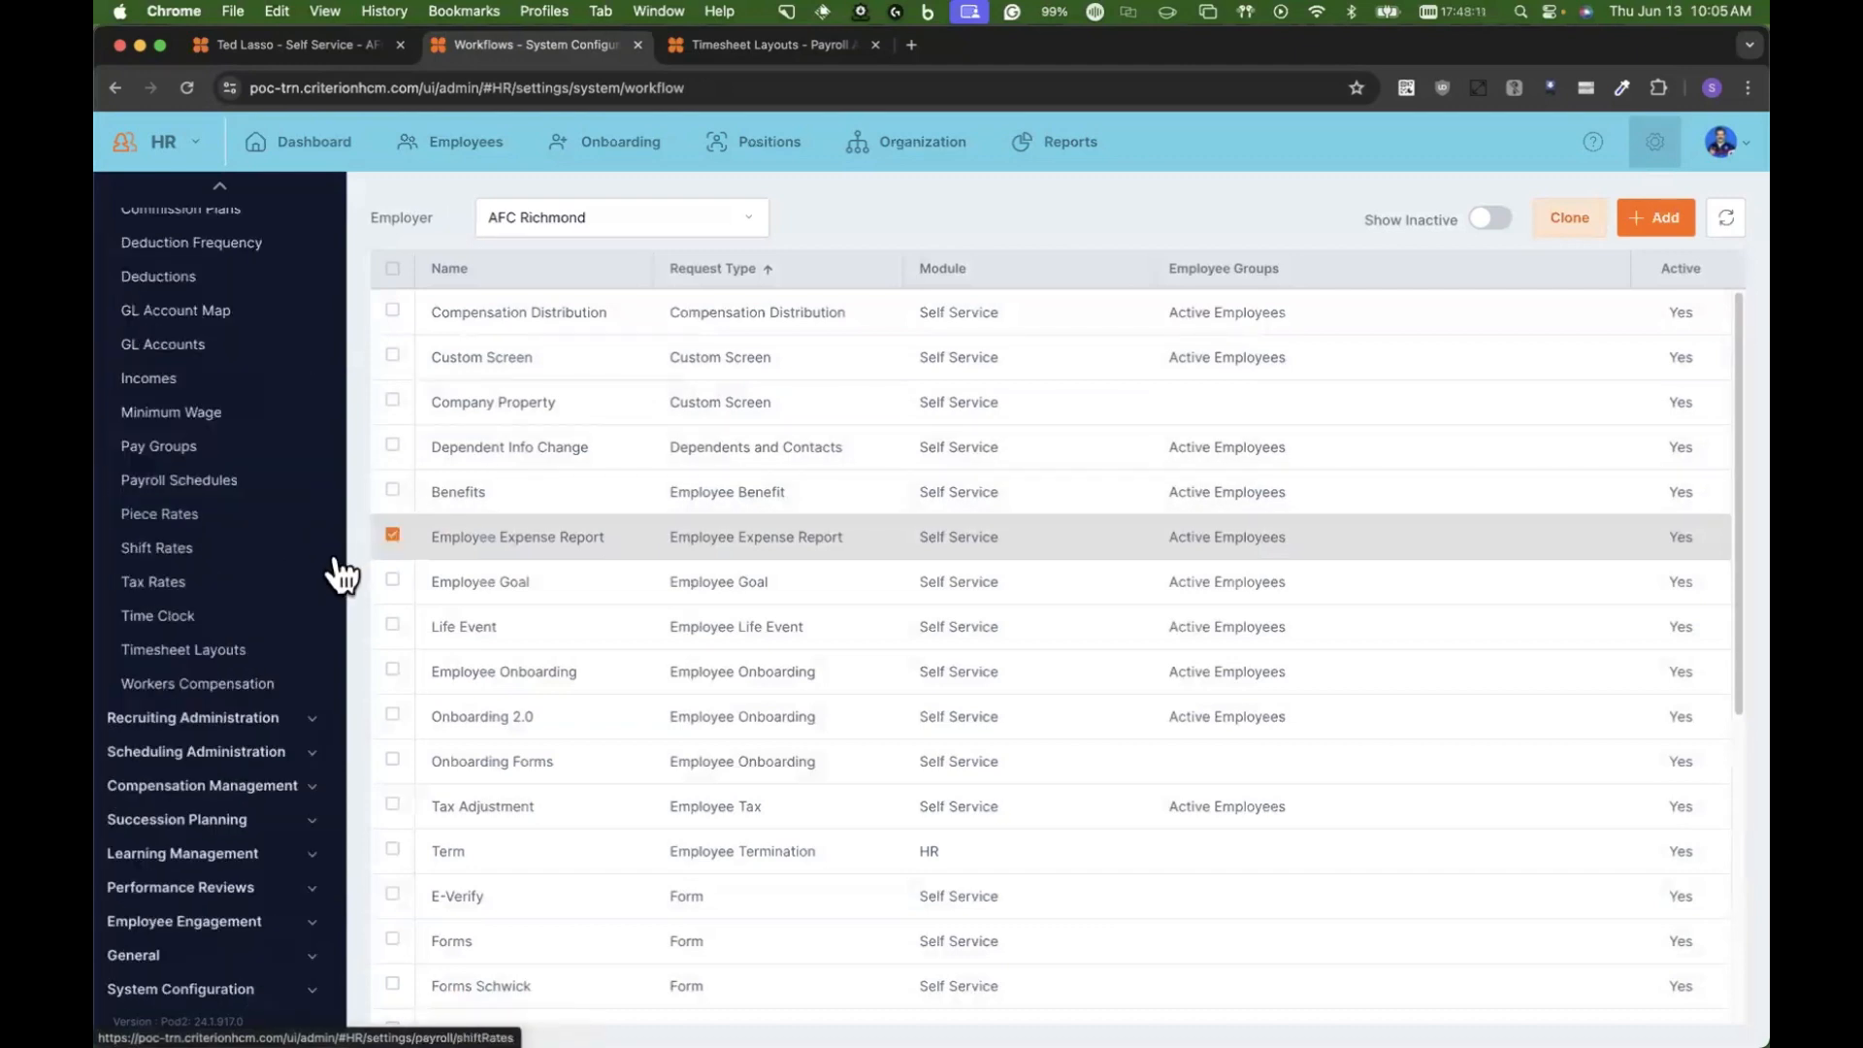
scroll(195, 457, "up", 2)
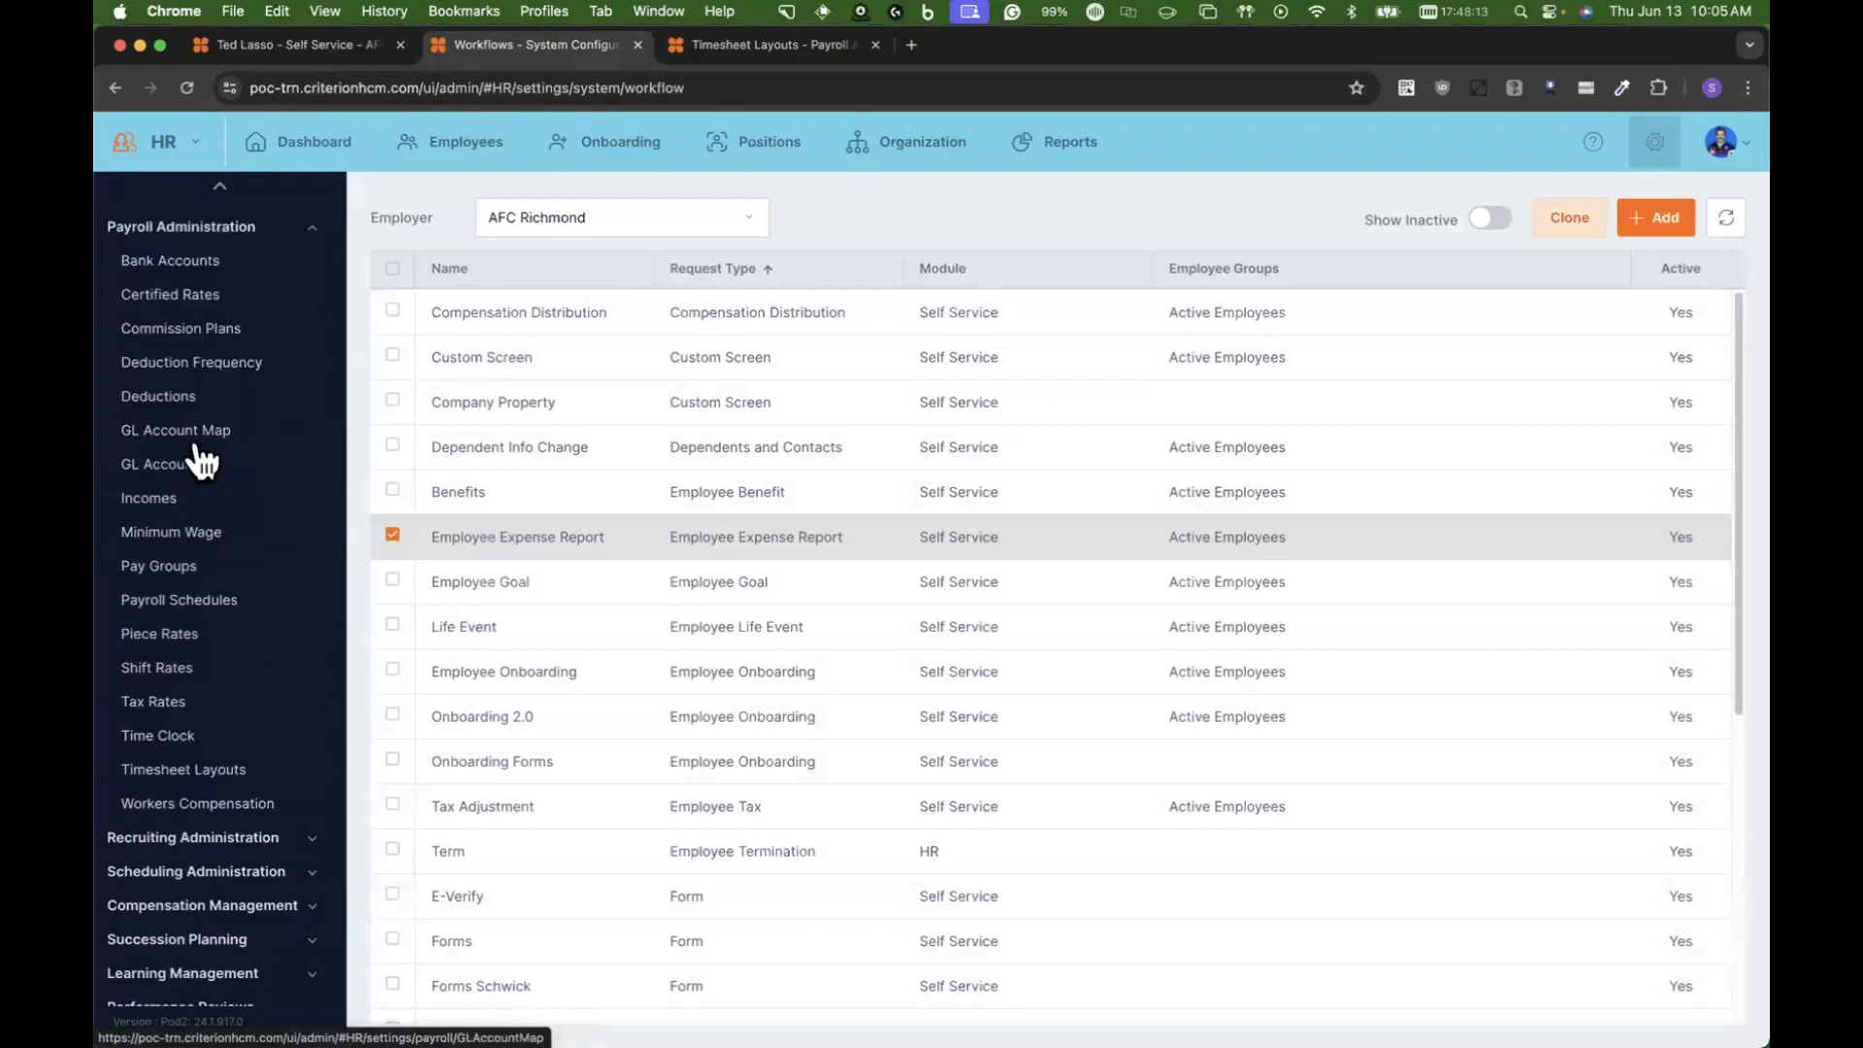
left_click(153, 500)
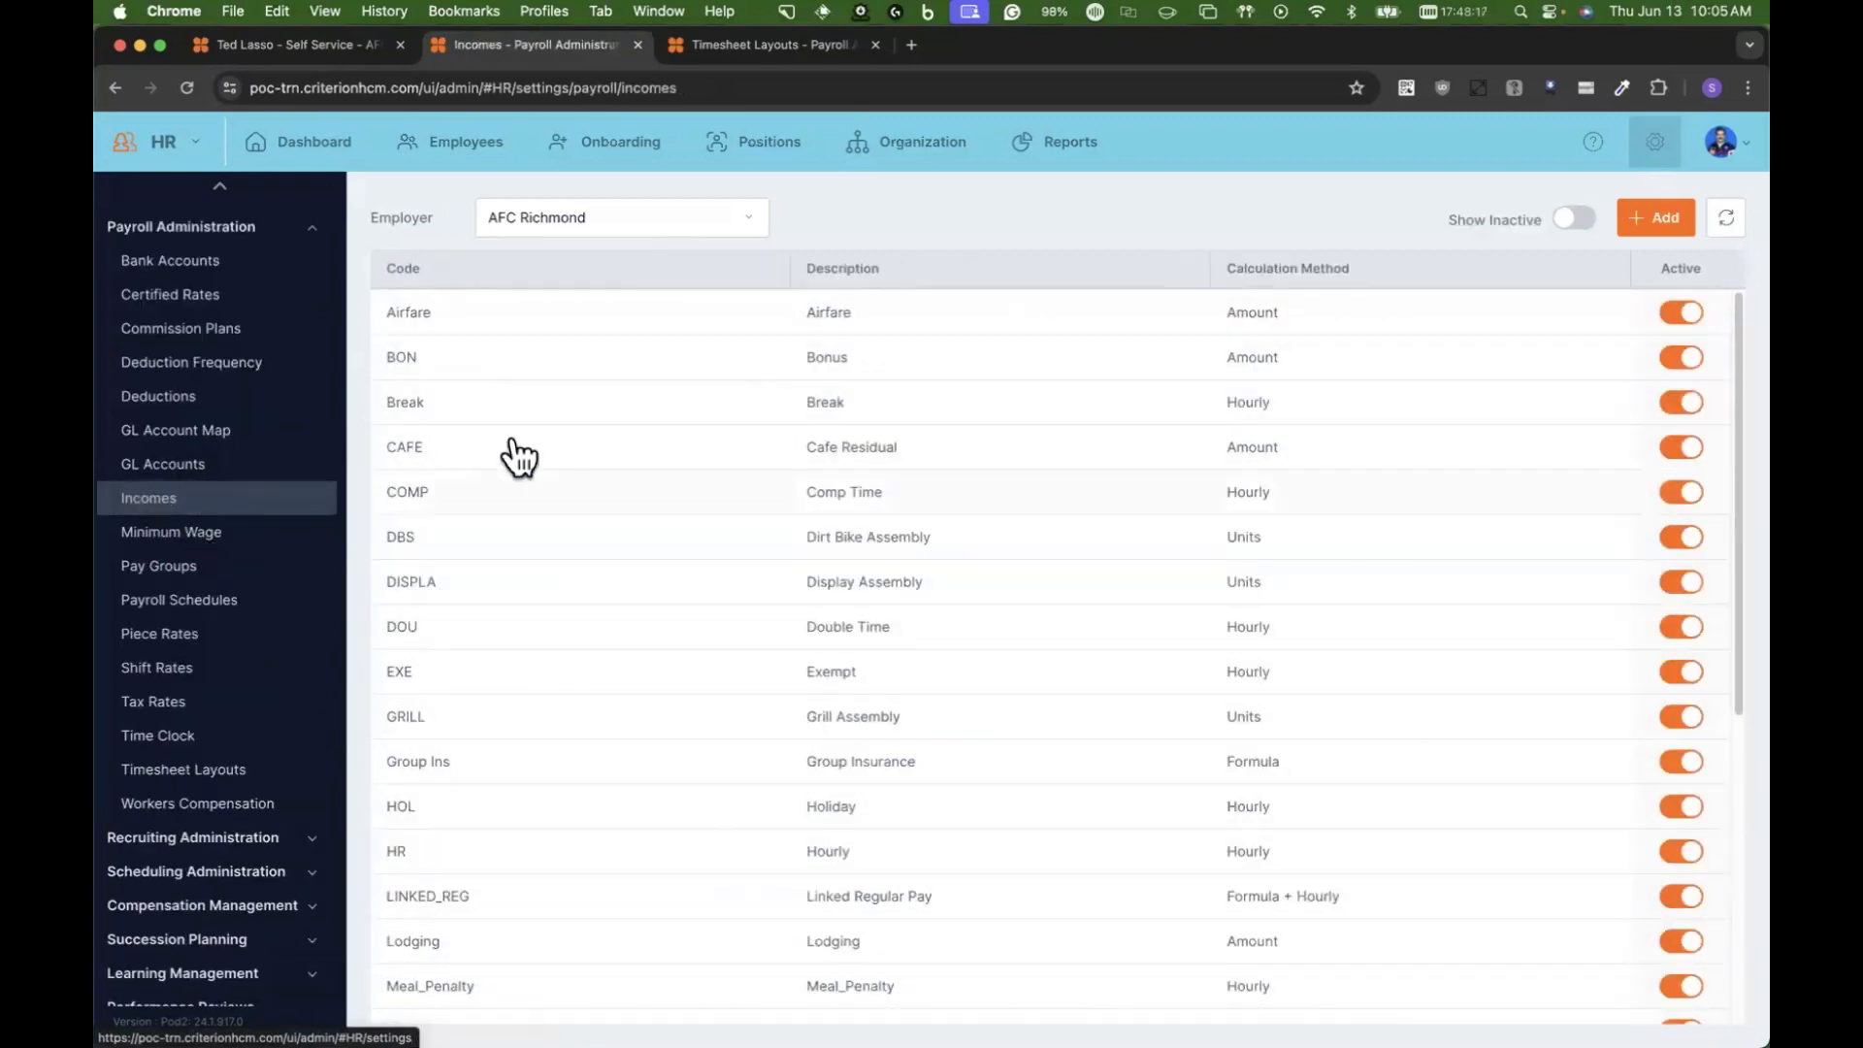
Step: Review the Airfare income's compensation type, pay type and system label settings, and save the record
left_click(860, 307)
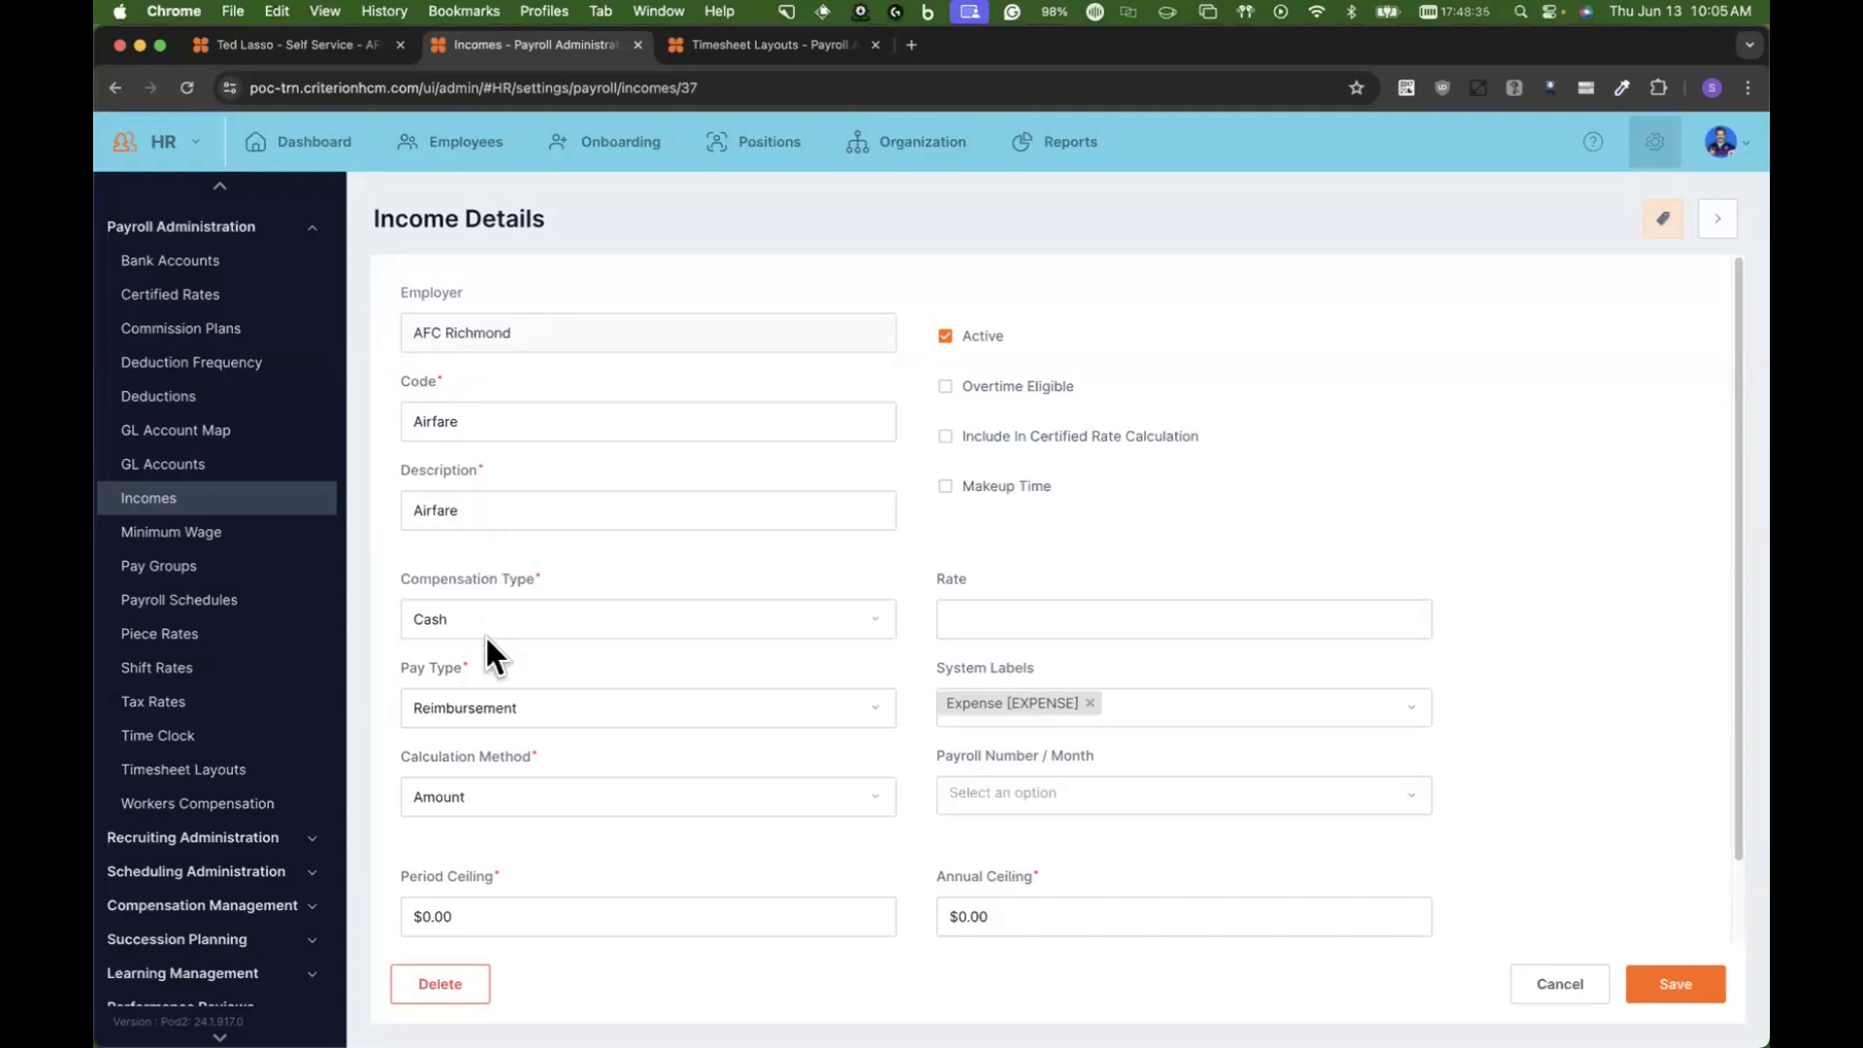
left_click(501, 615)
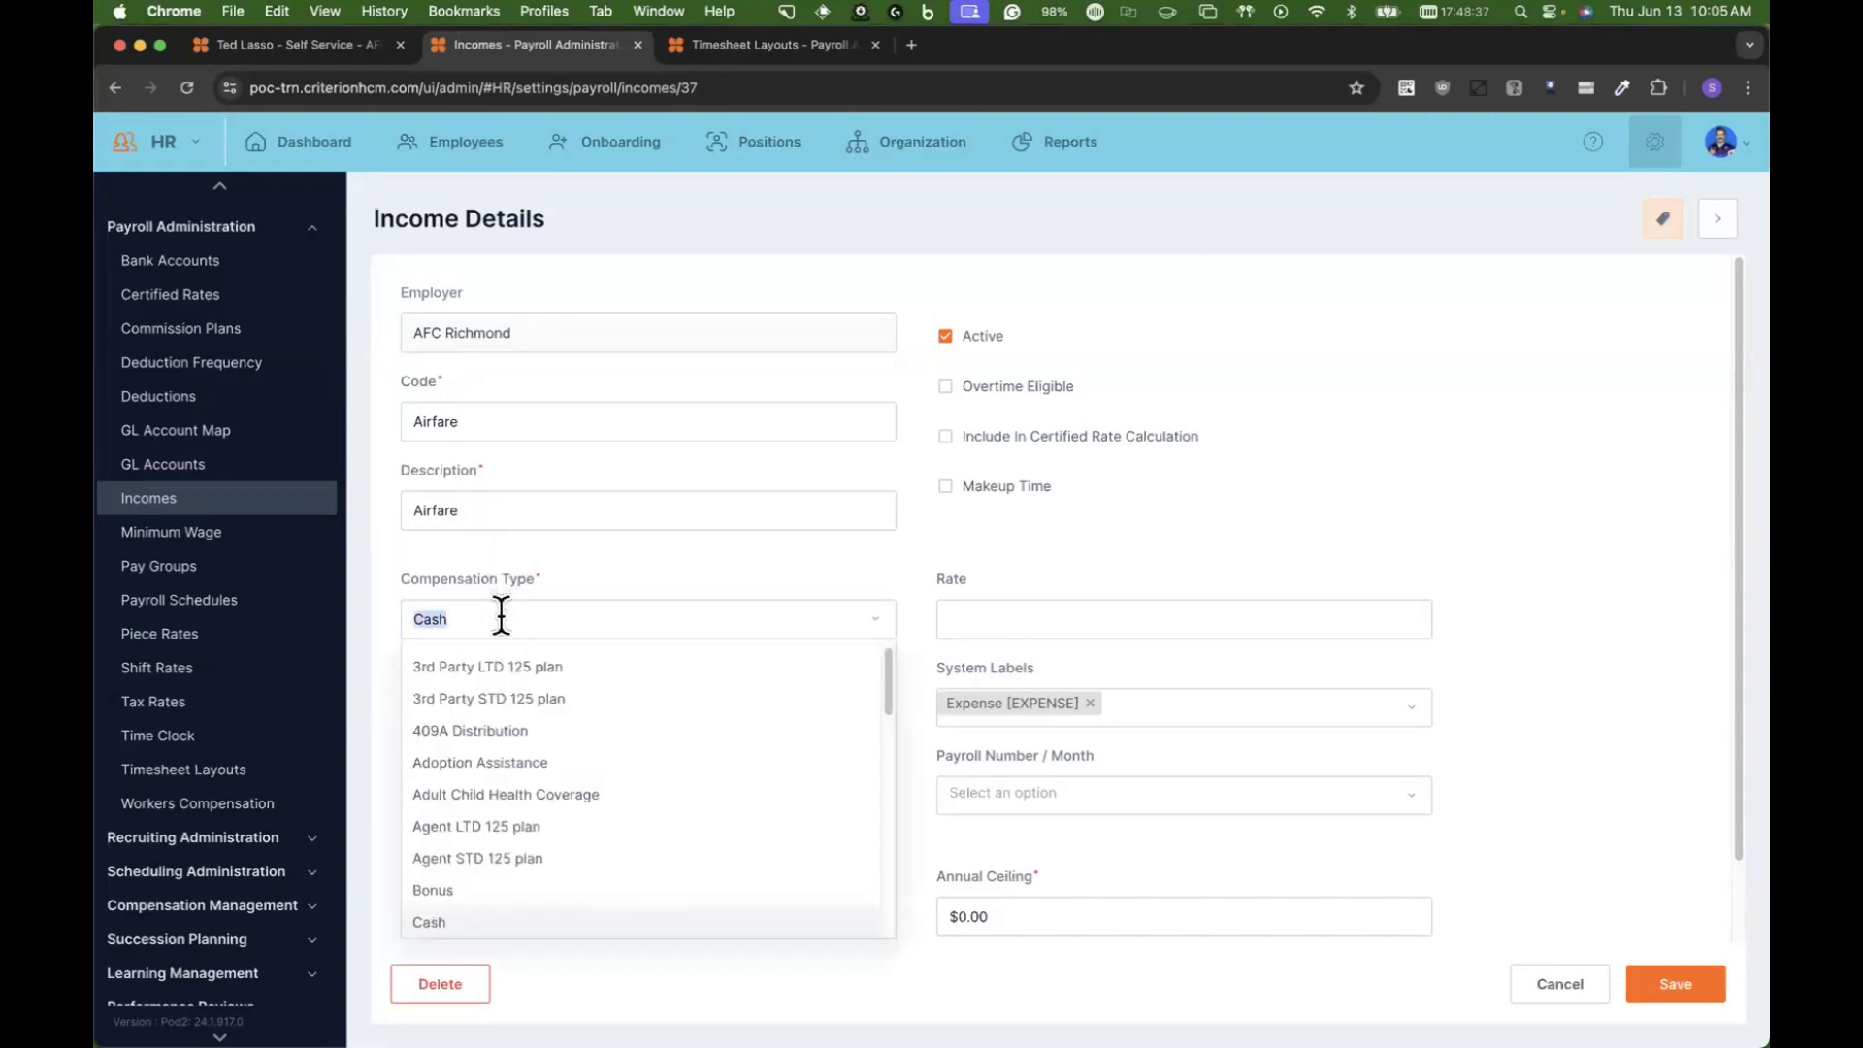
left_click(893, 935)
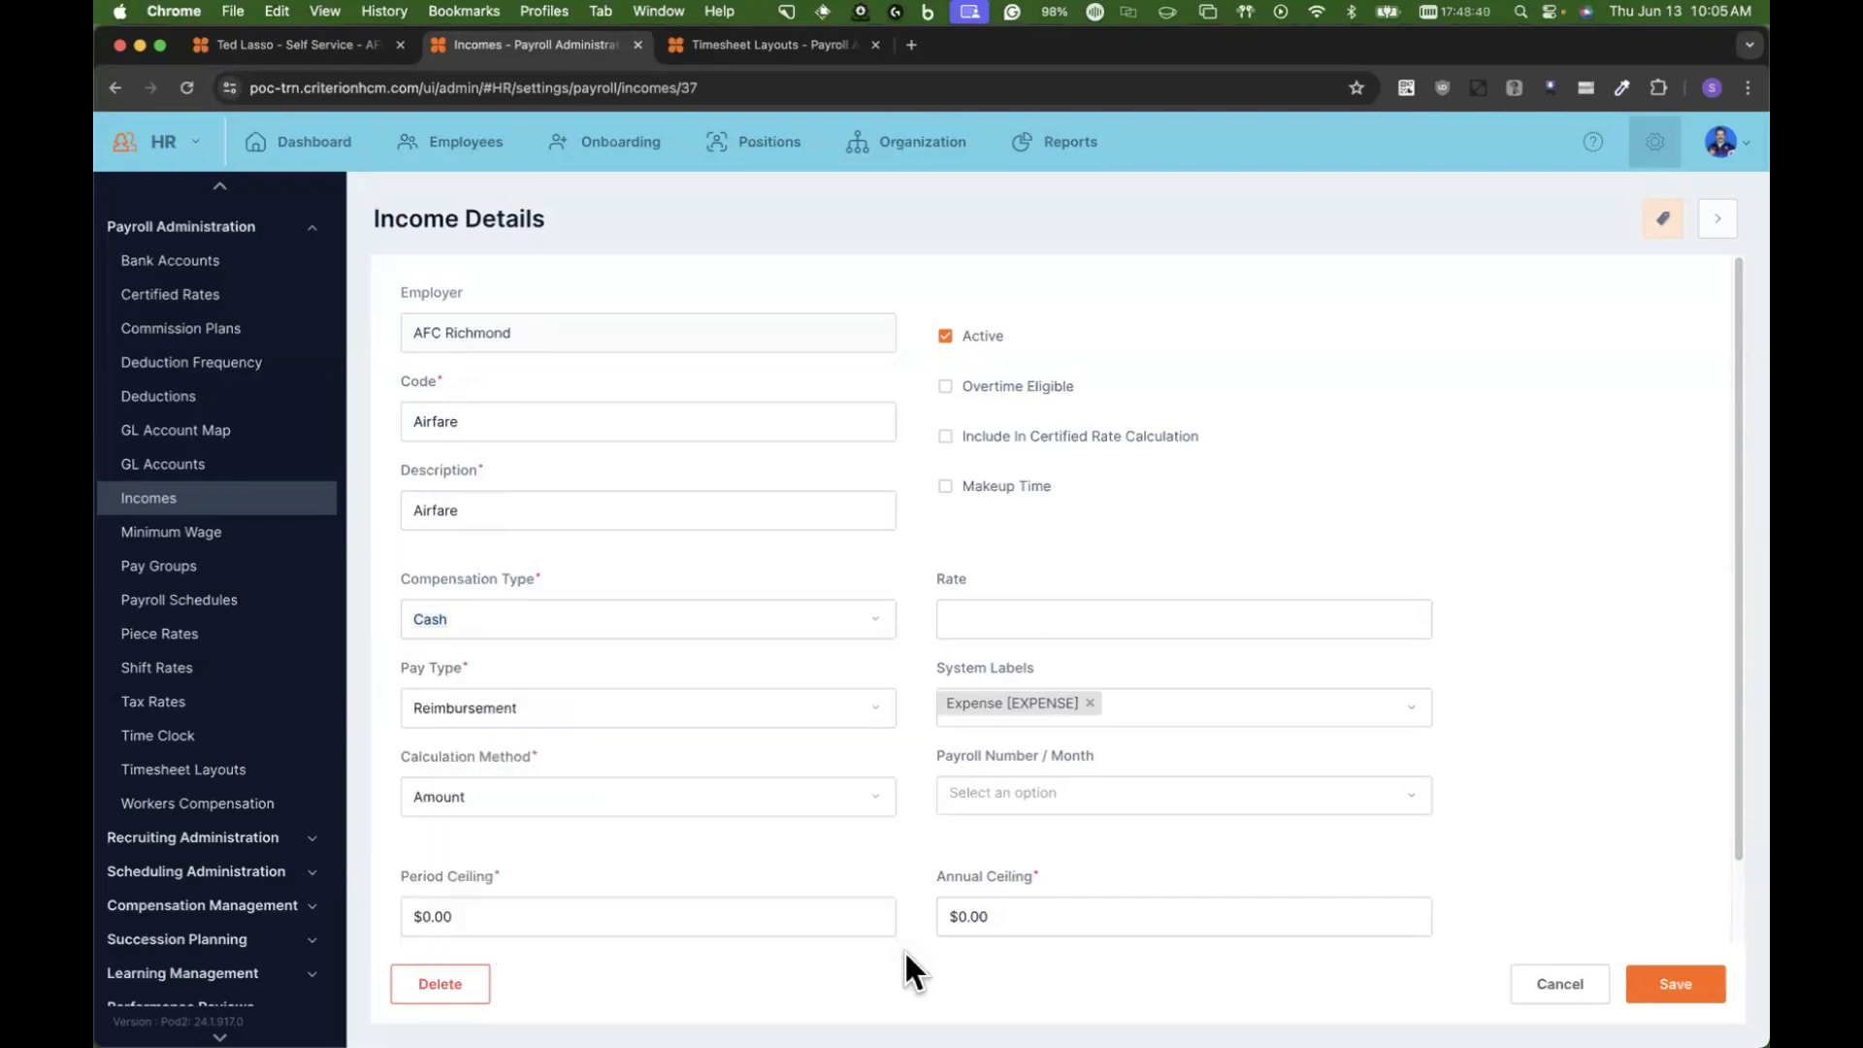
left_click(536, 700)
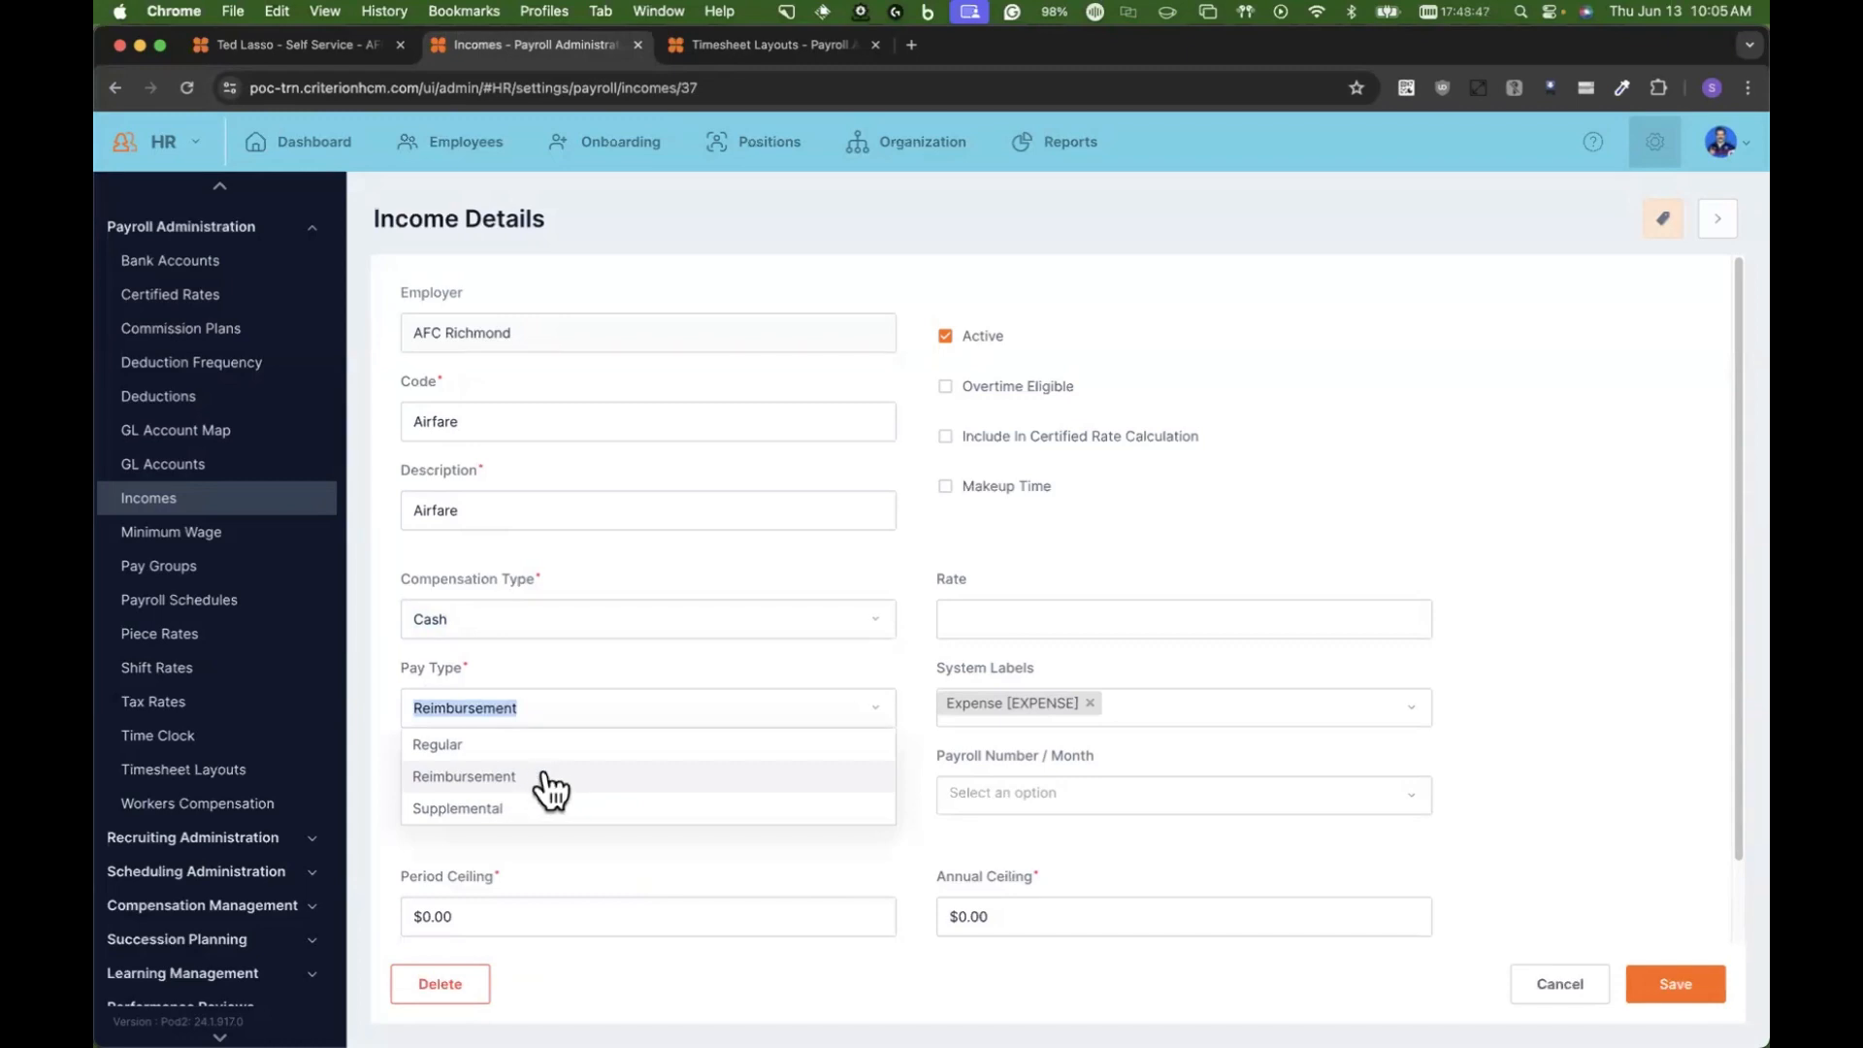
left_click(916, 748)
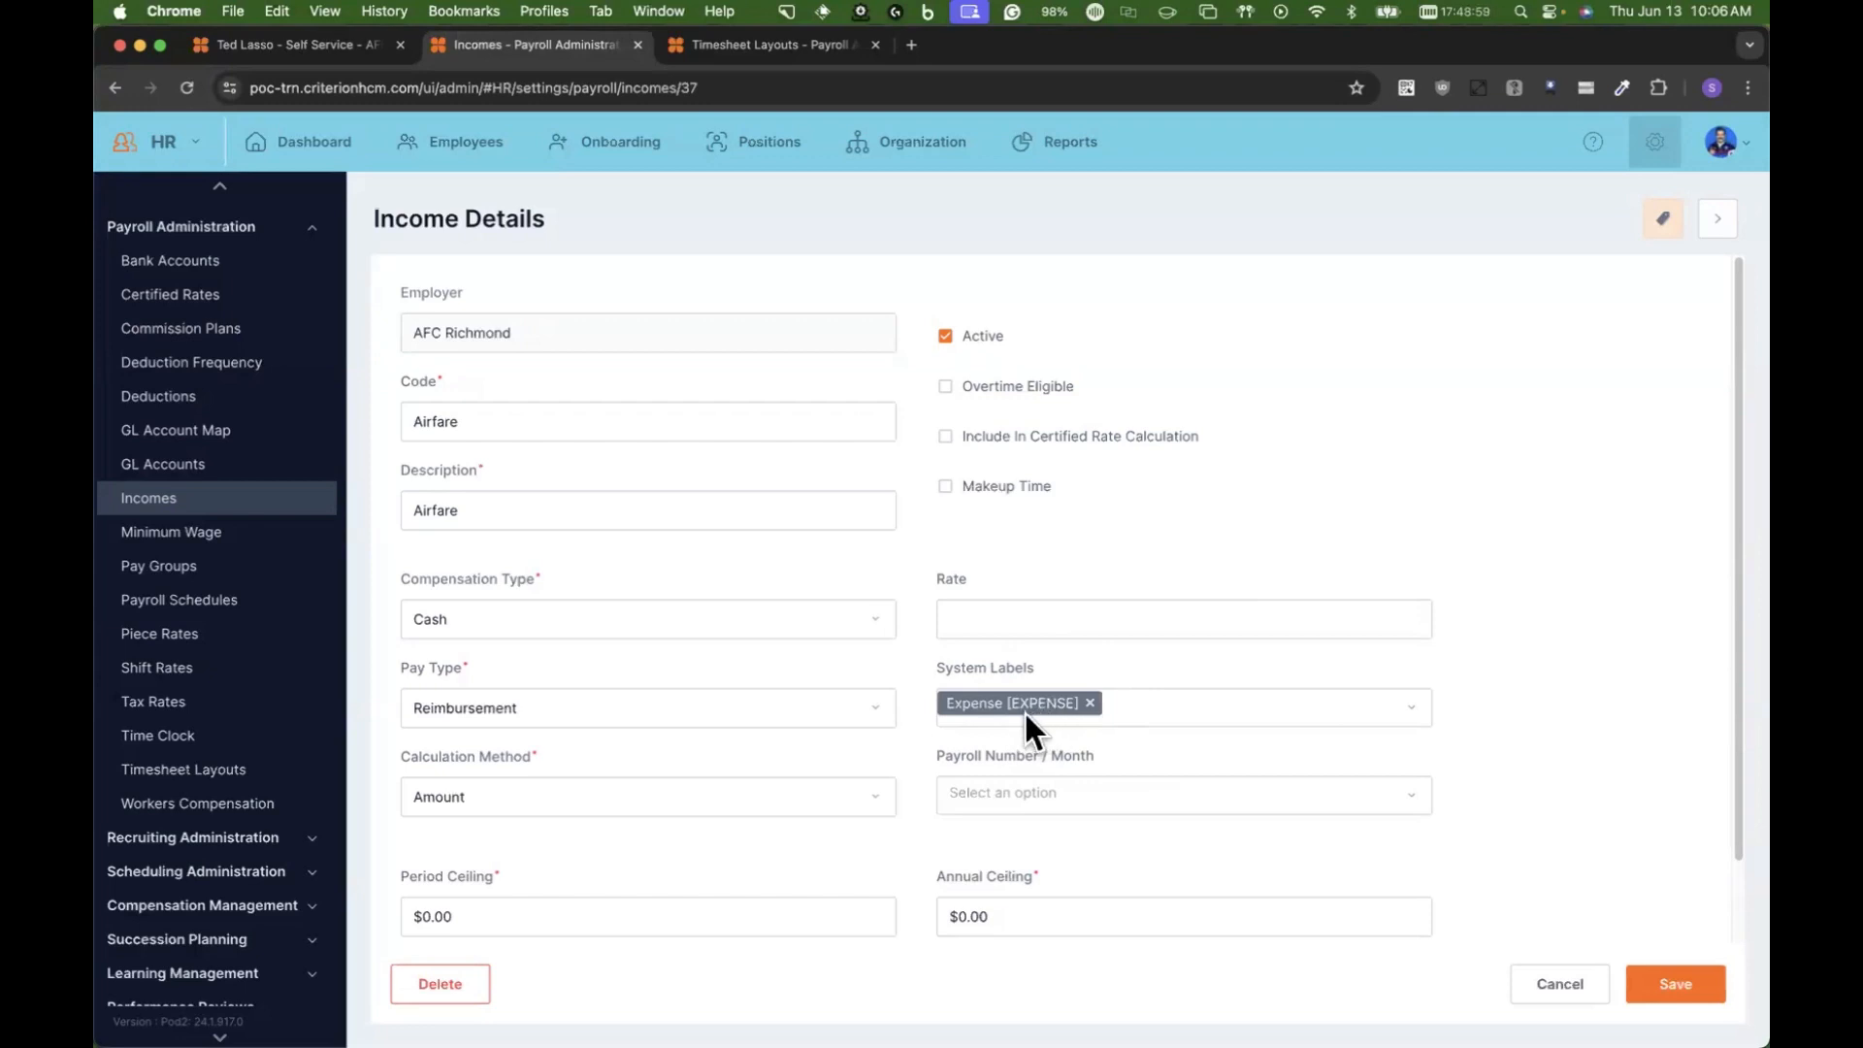
scroll(1023, 709, "down", 3)
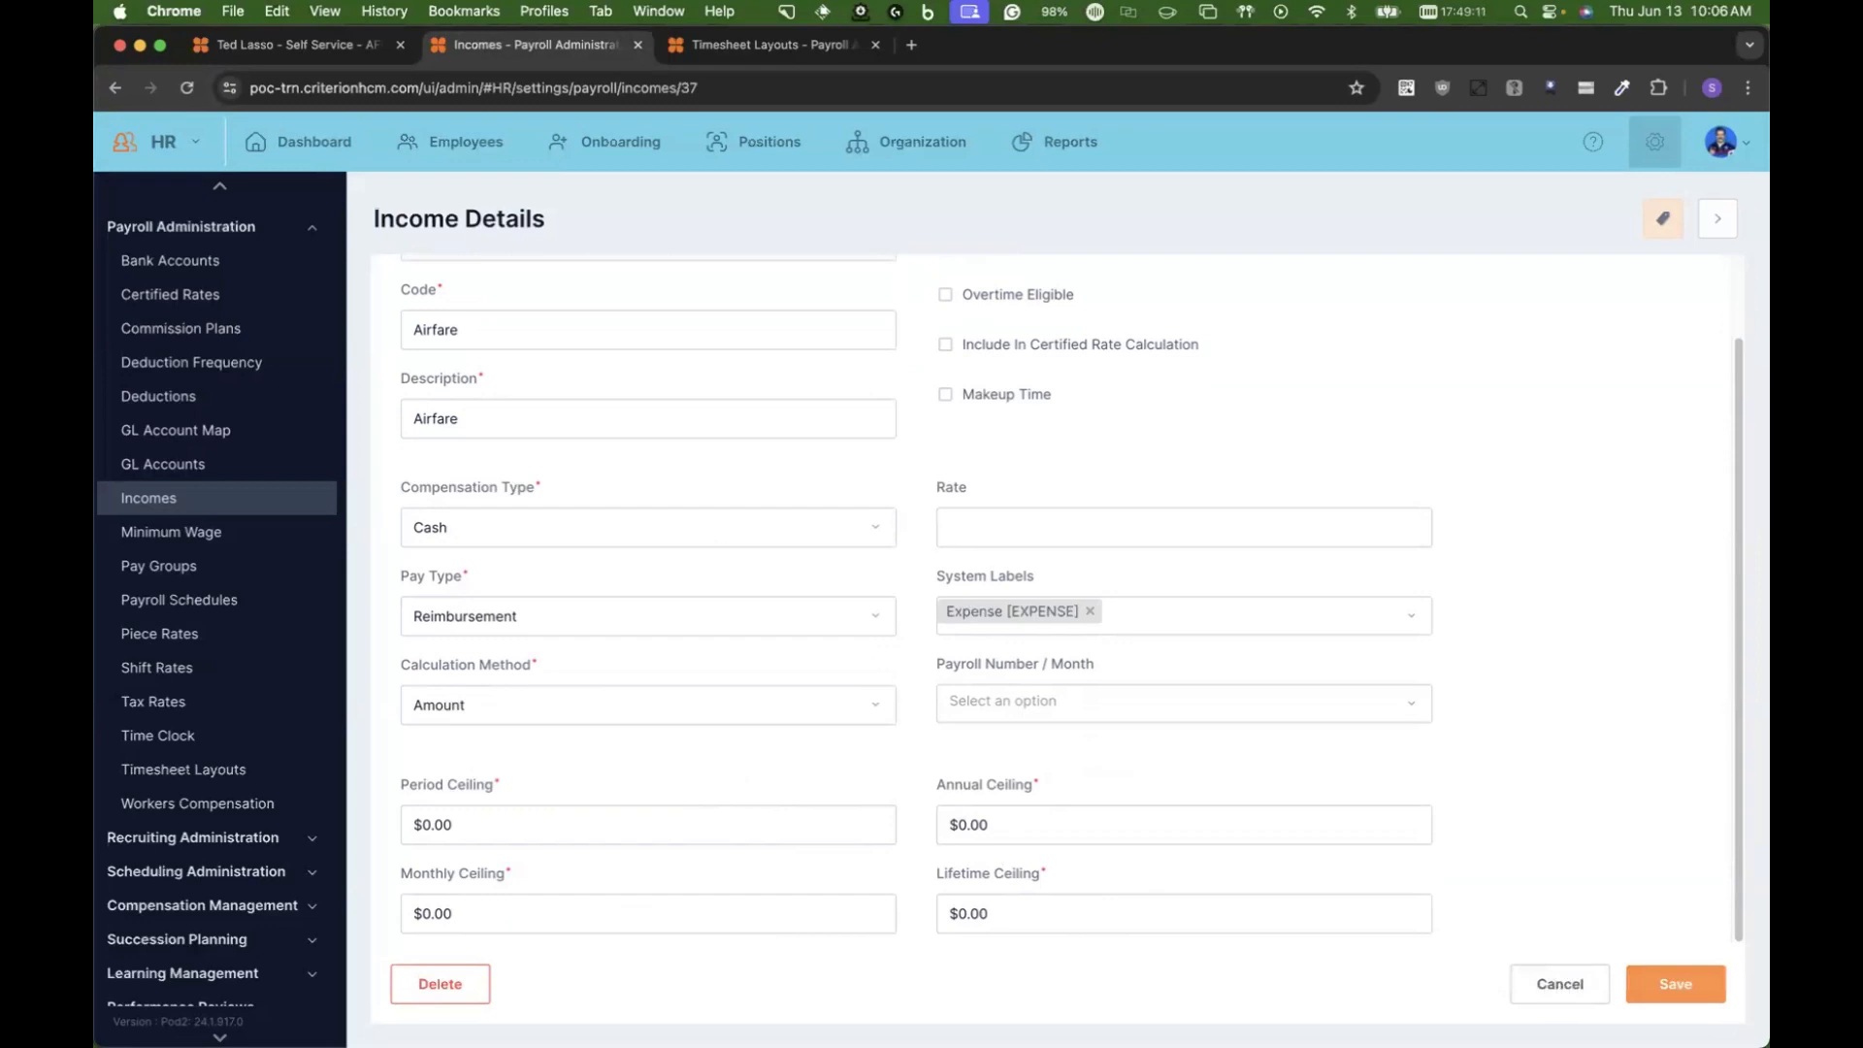
left_click(1676, 984)
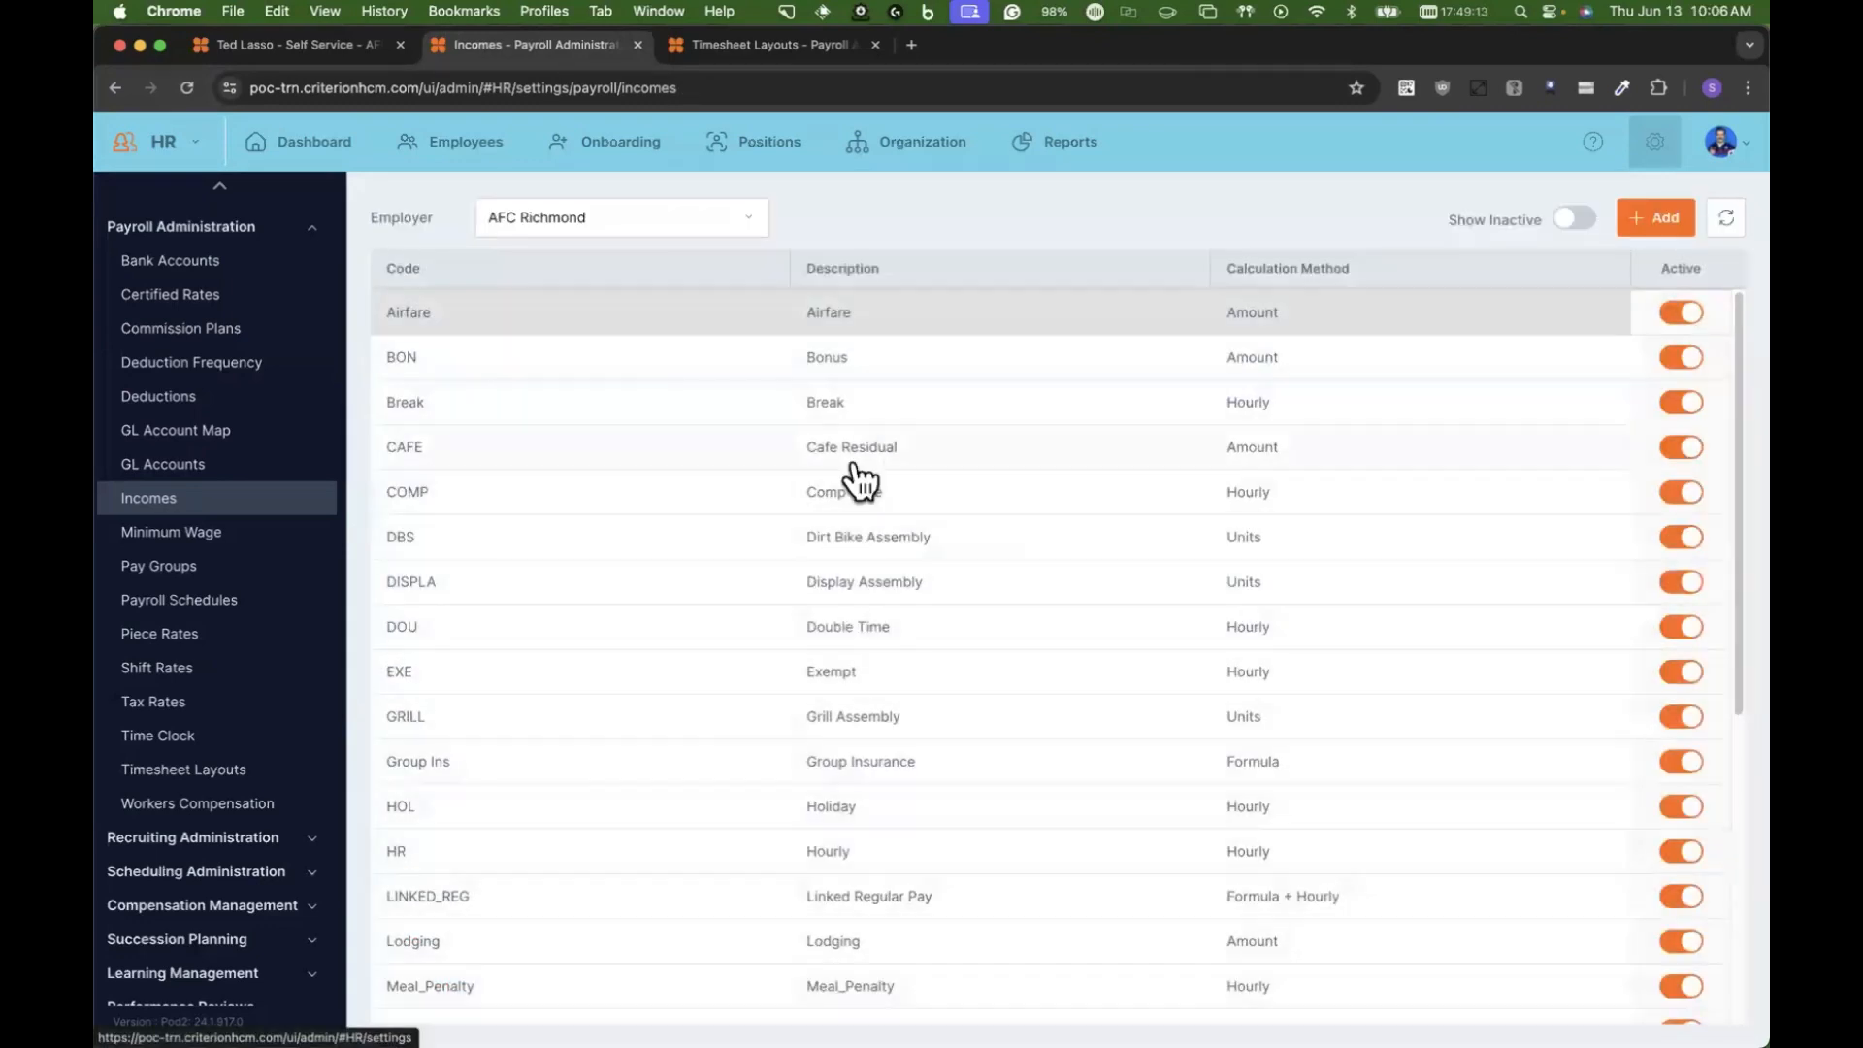
Step: Open the Mileage income's details from the incomes list
scroll(778, 749, "down", 3)
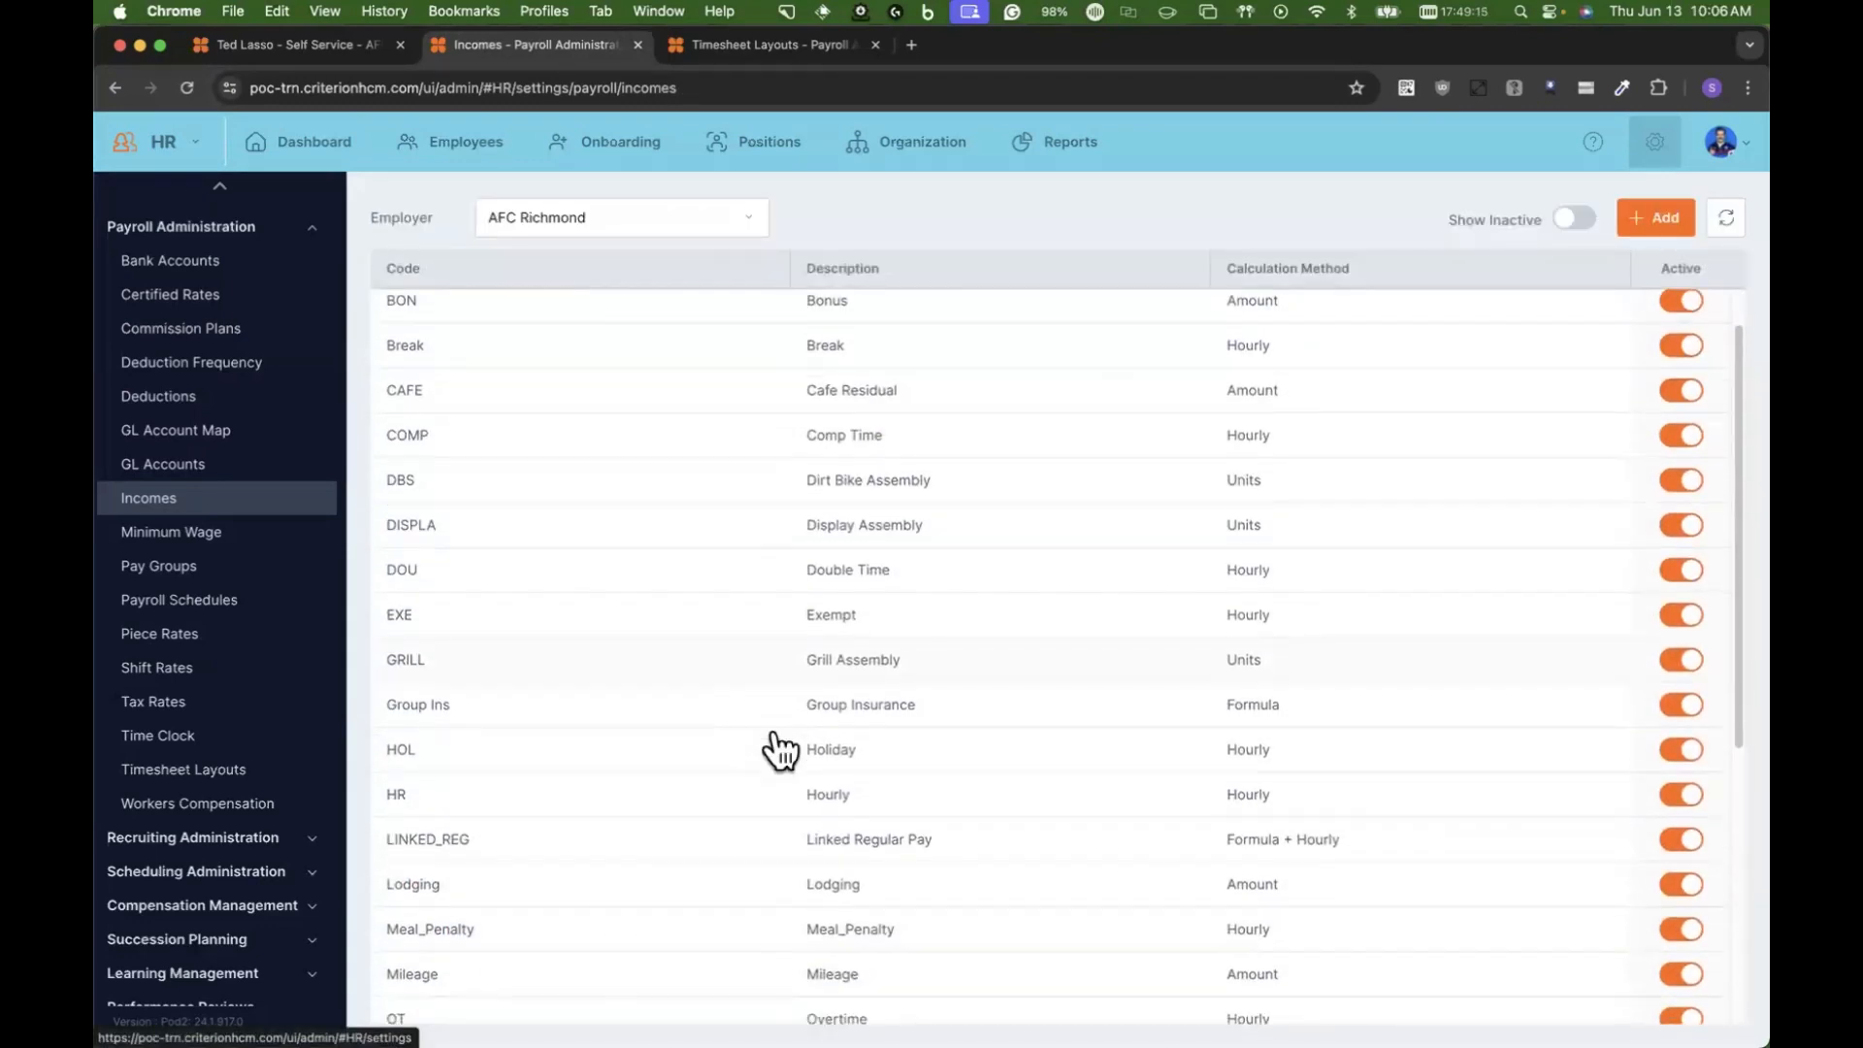
left_click(839, 861)
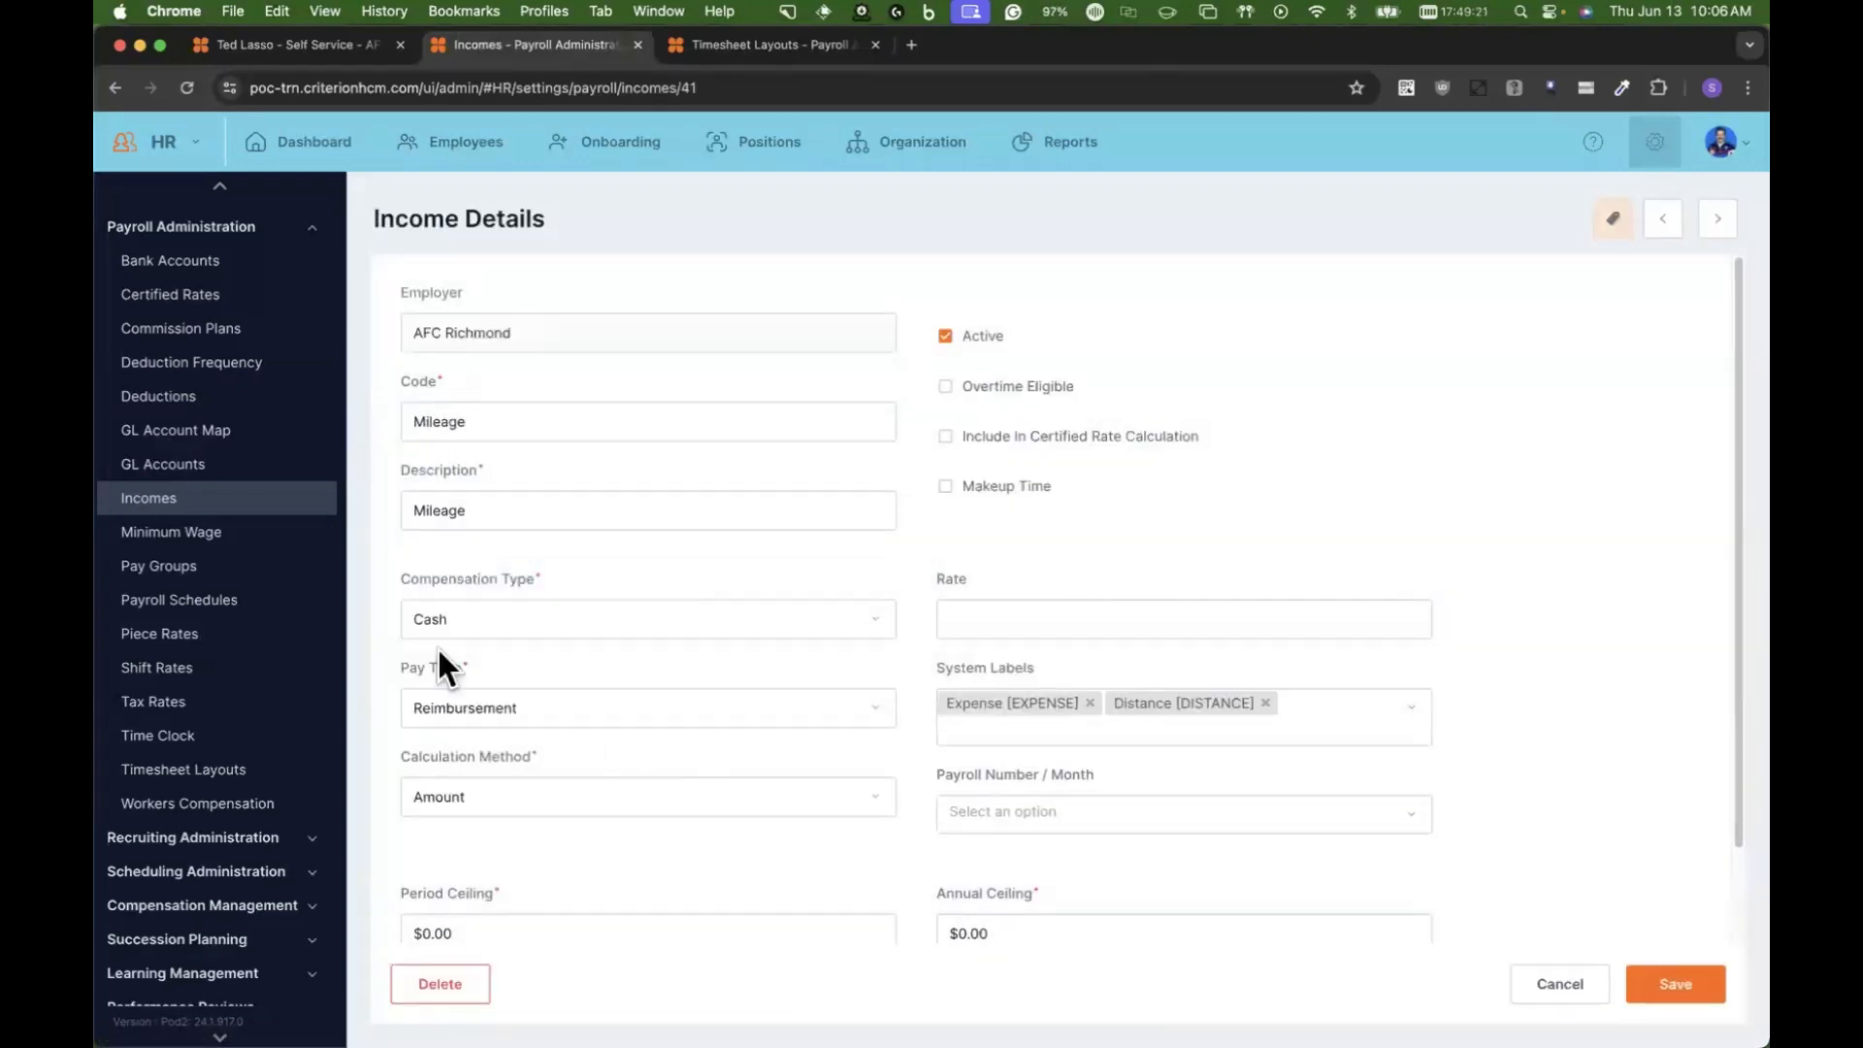
Step: Set the Mileage income's calculation method to Units and its rate to .65, and save the record
left_click(503, 791)
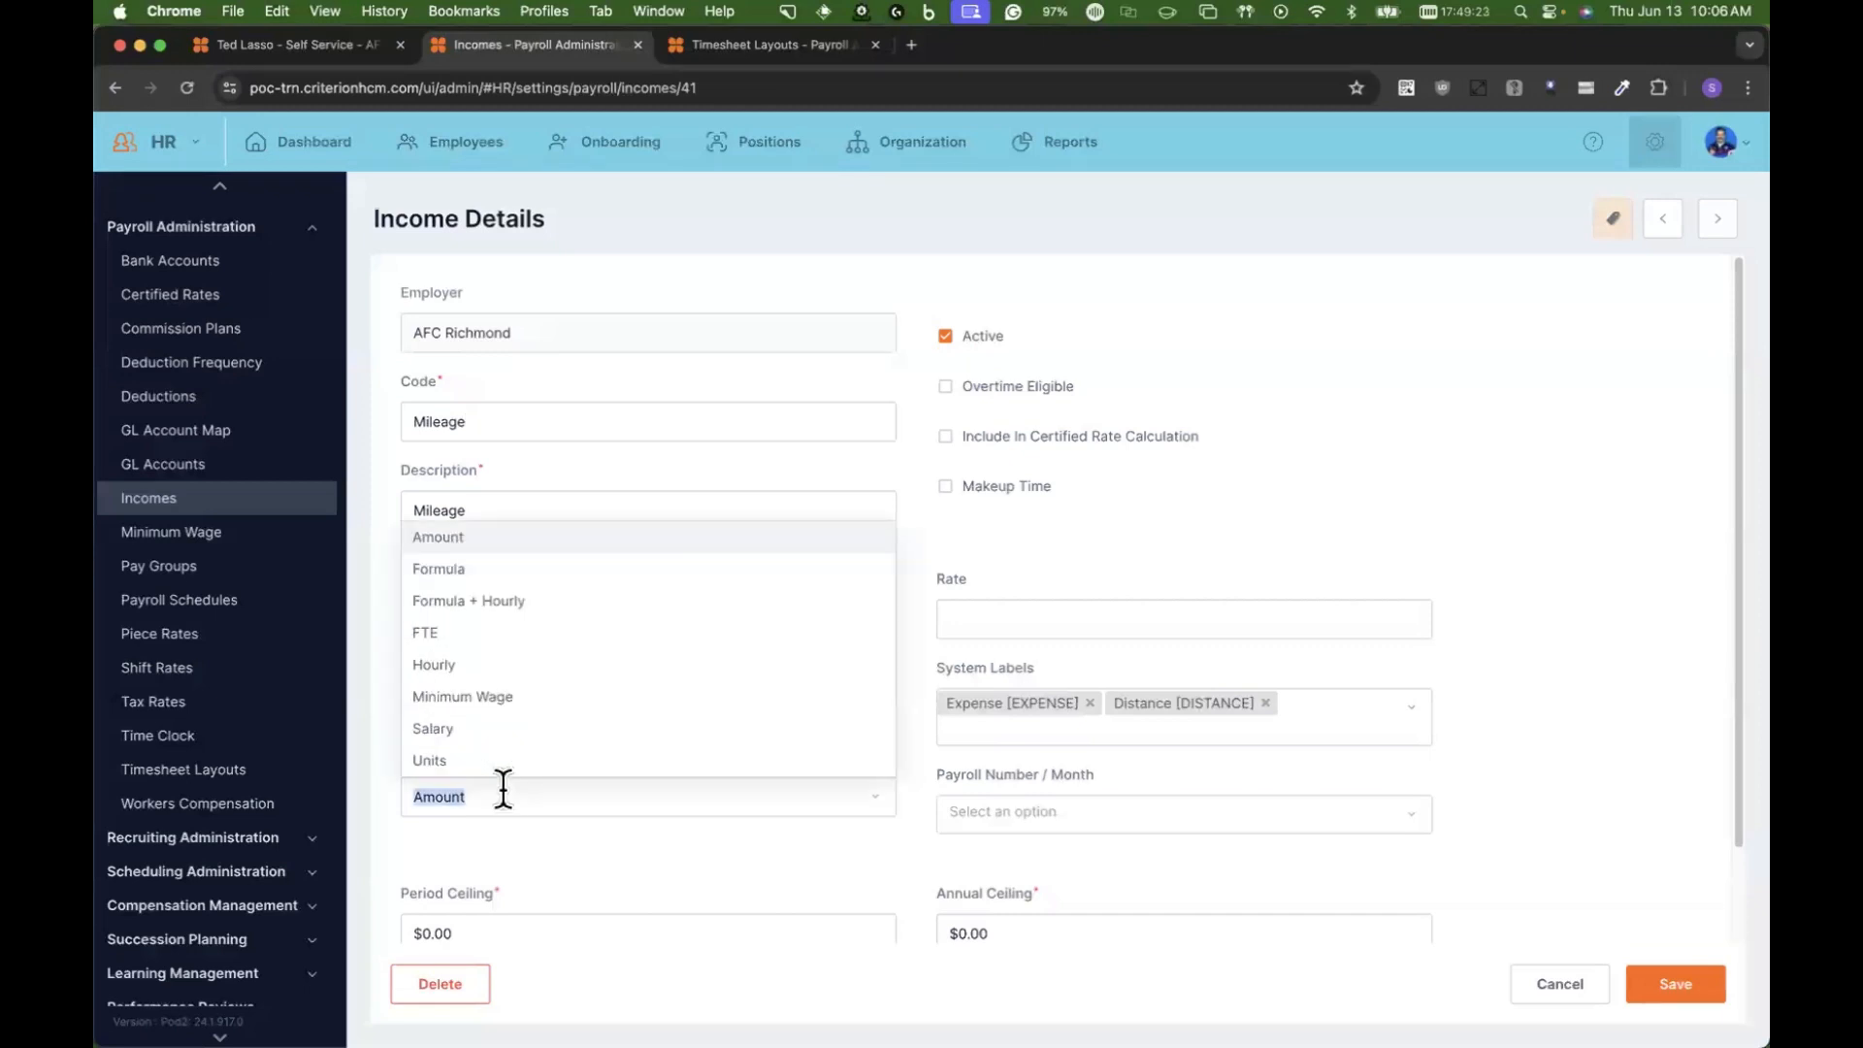
left_click(486, 761)
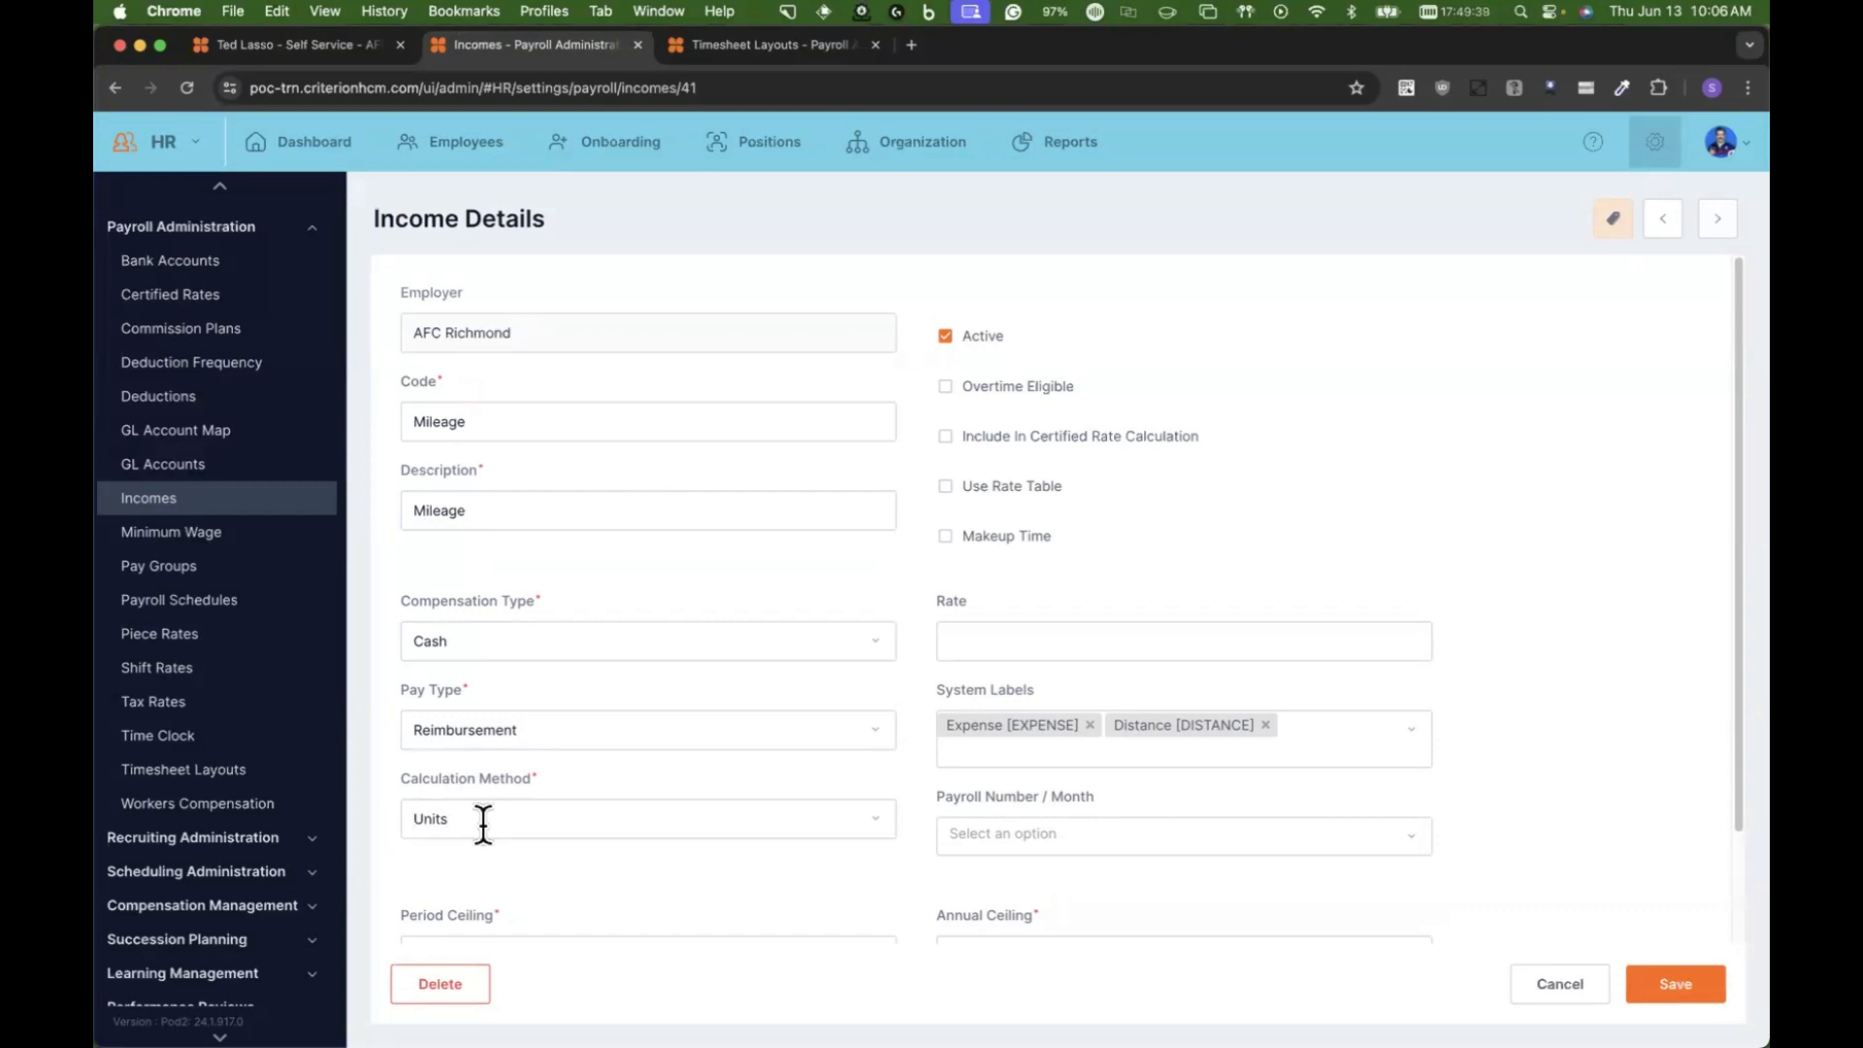
left_click(957, 642)
type(".65")
left_click(1663, 986)
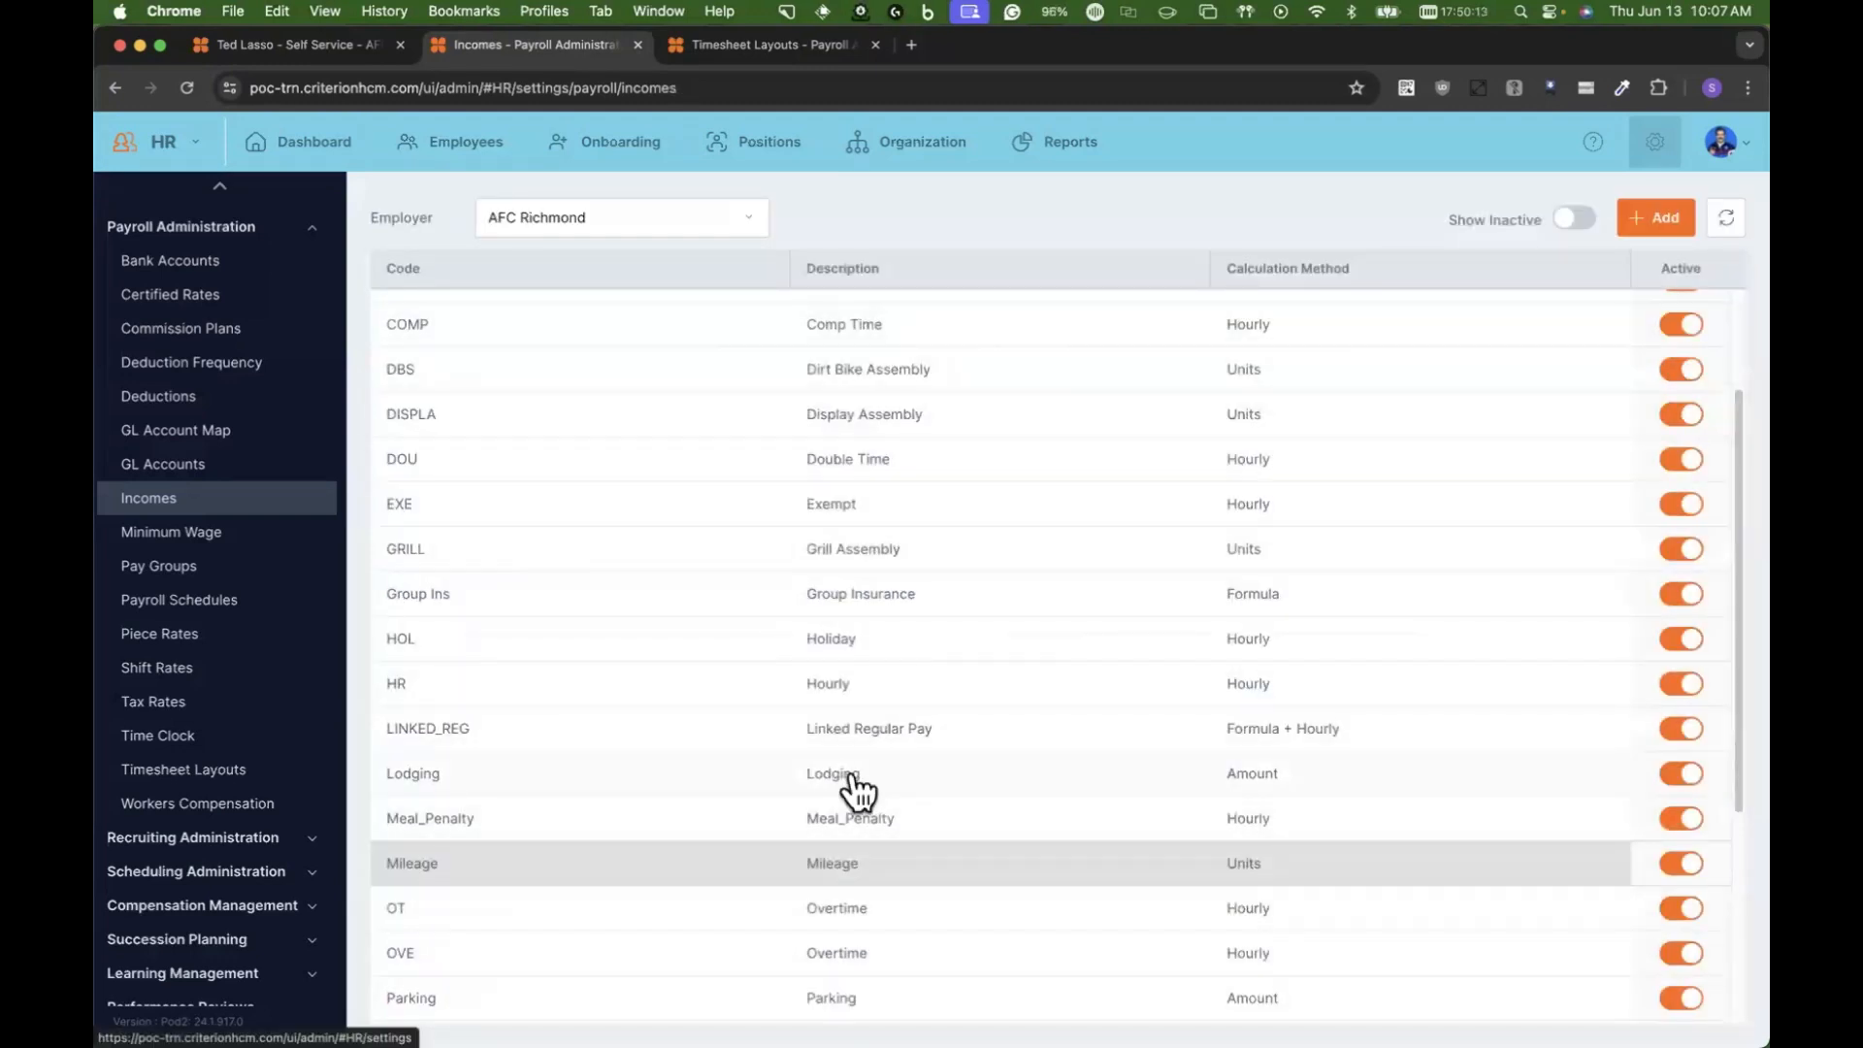
Step: Look through the incomes list, and view the GL accounts and the GL account map for AFC Richmond
scroll(858, 791, "down", 3)
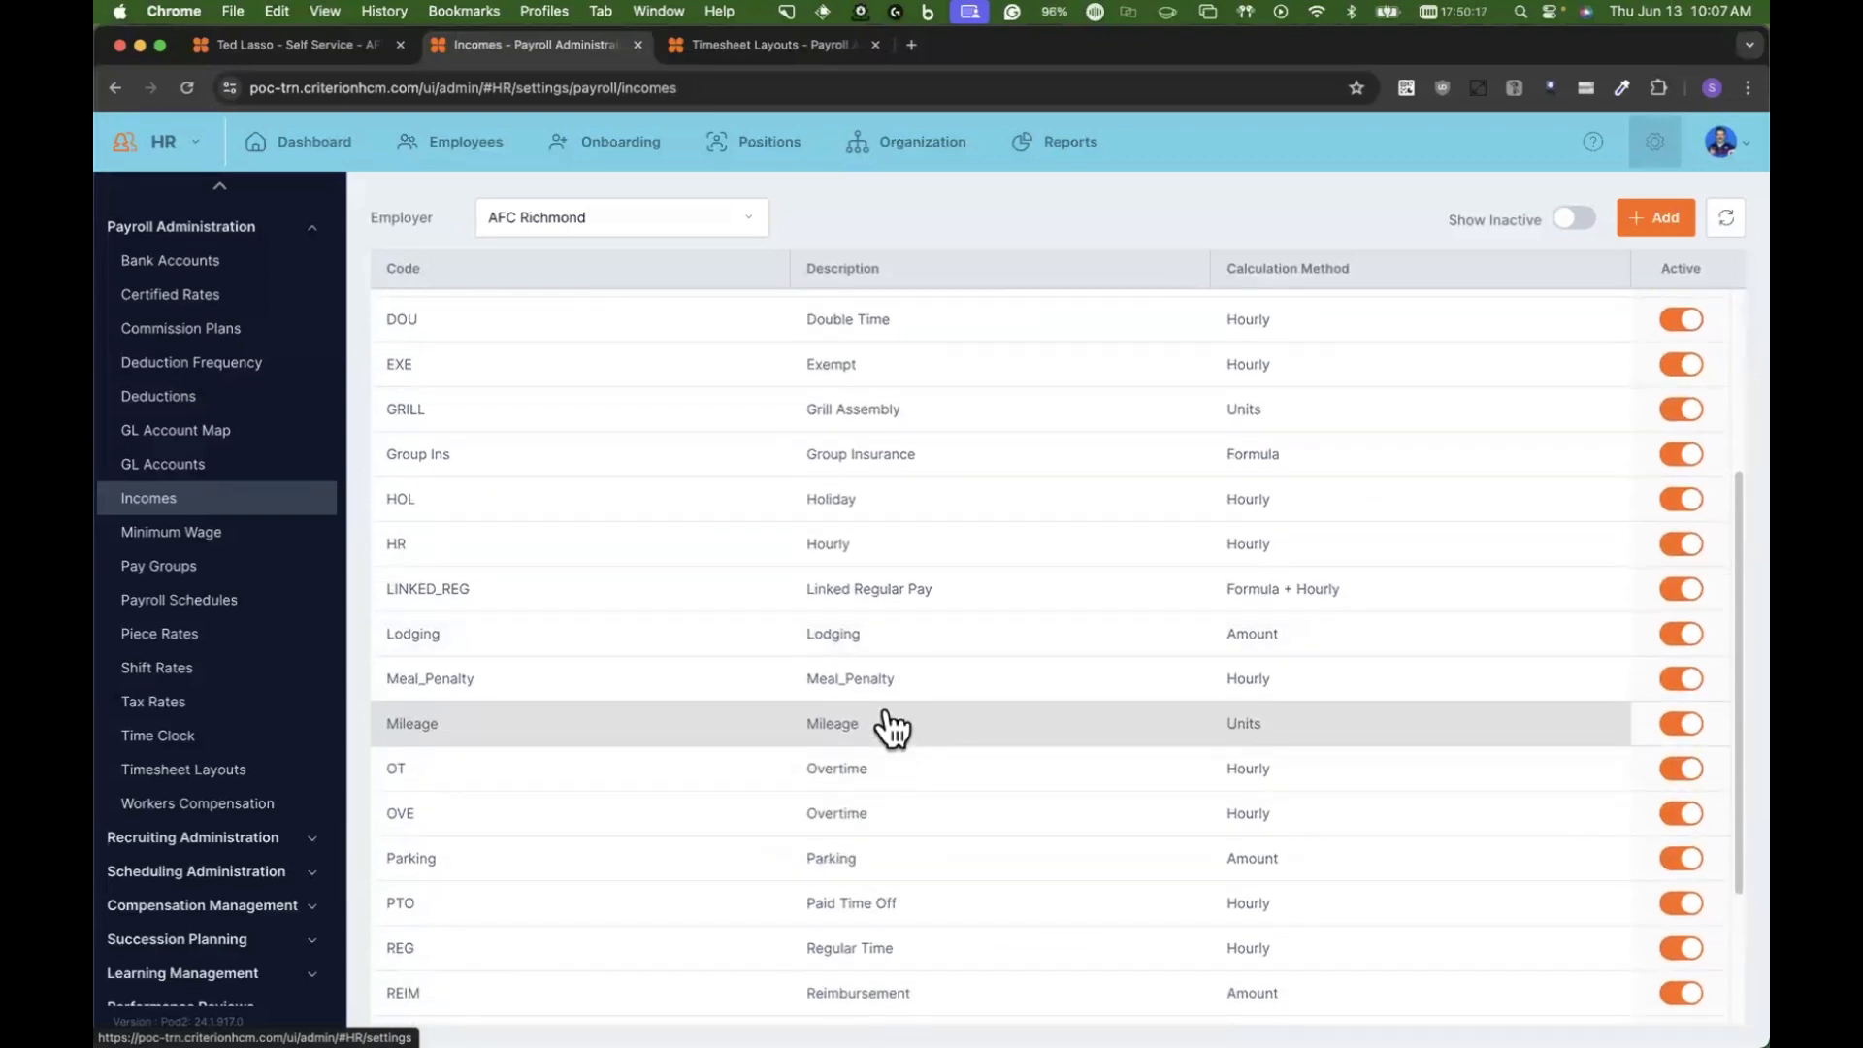
scroll(890, 728, "up", 1)
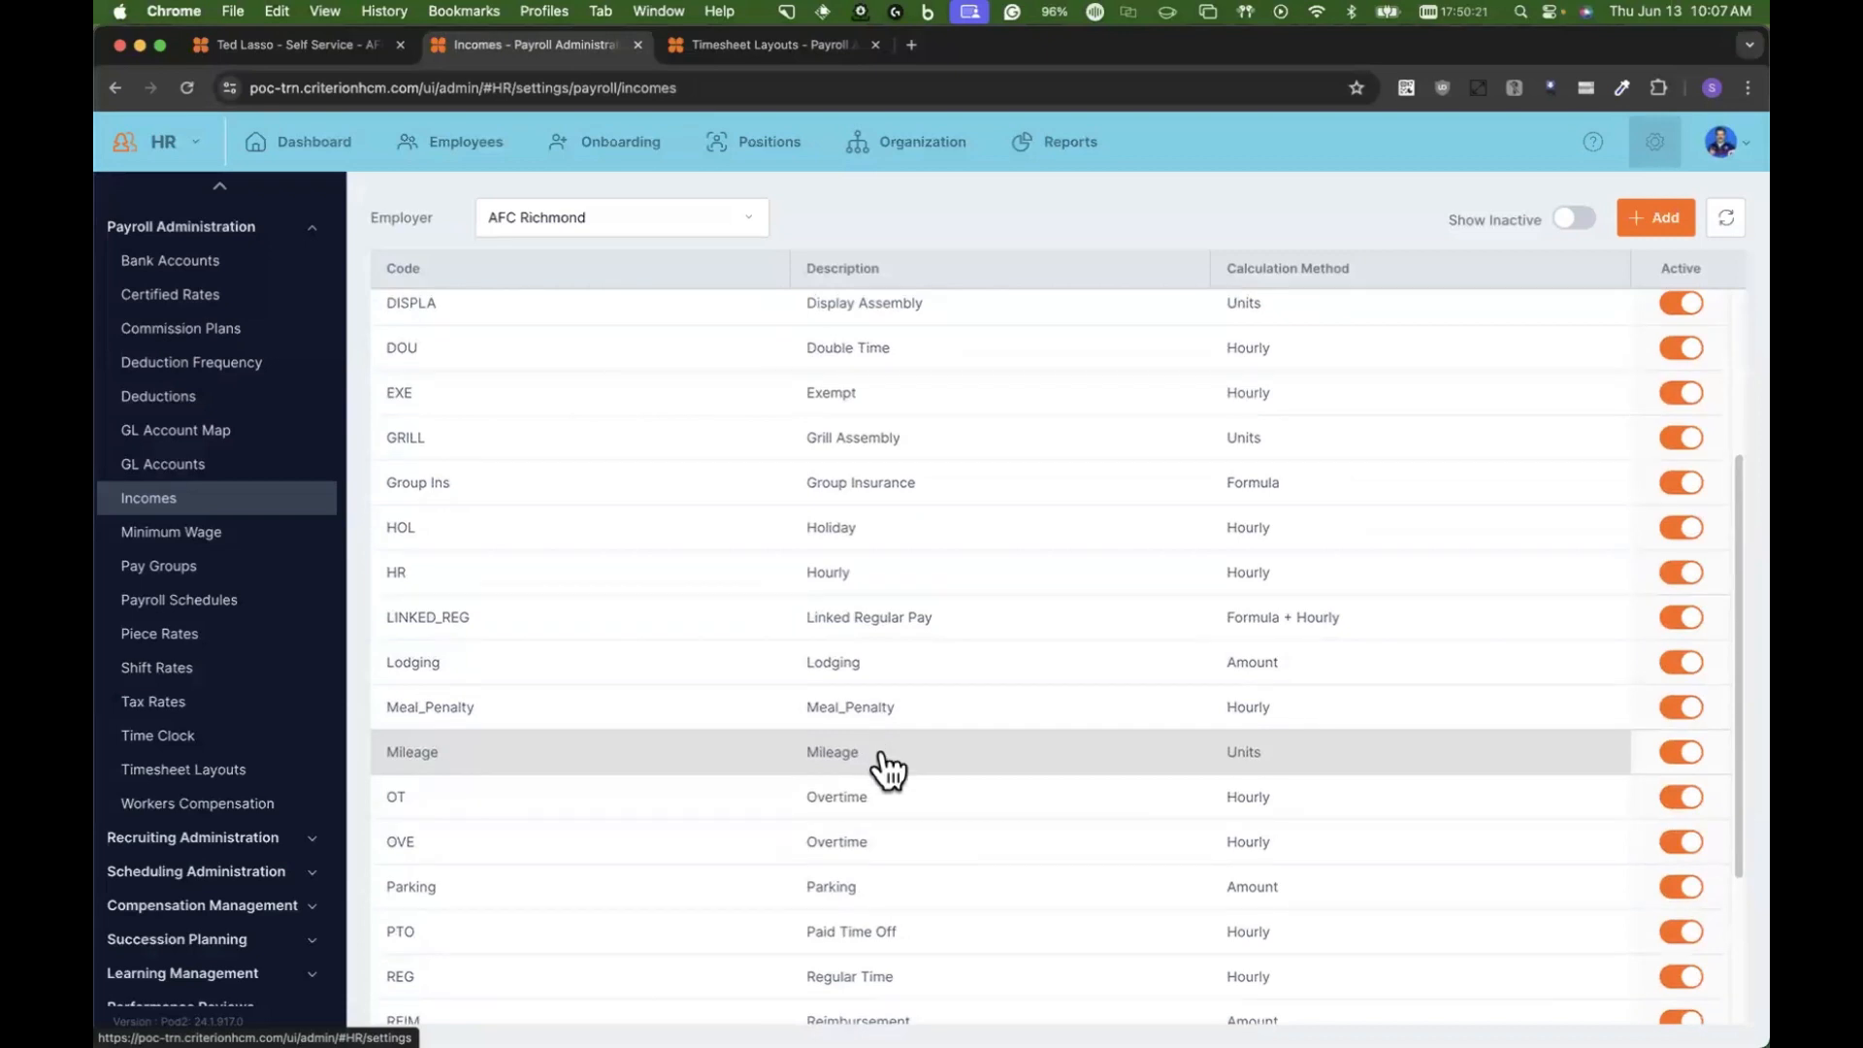
left_click(185, 466)
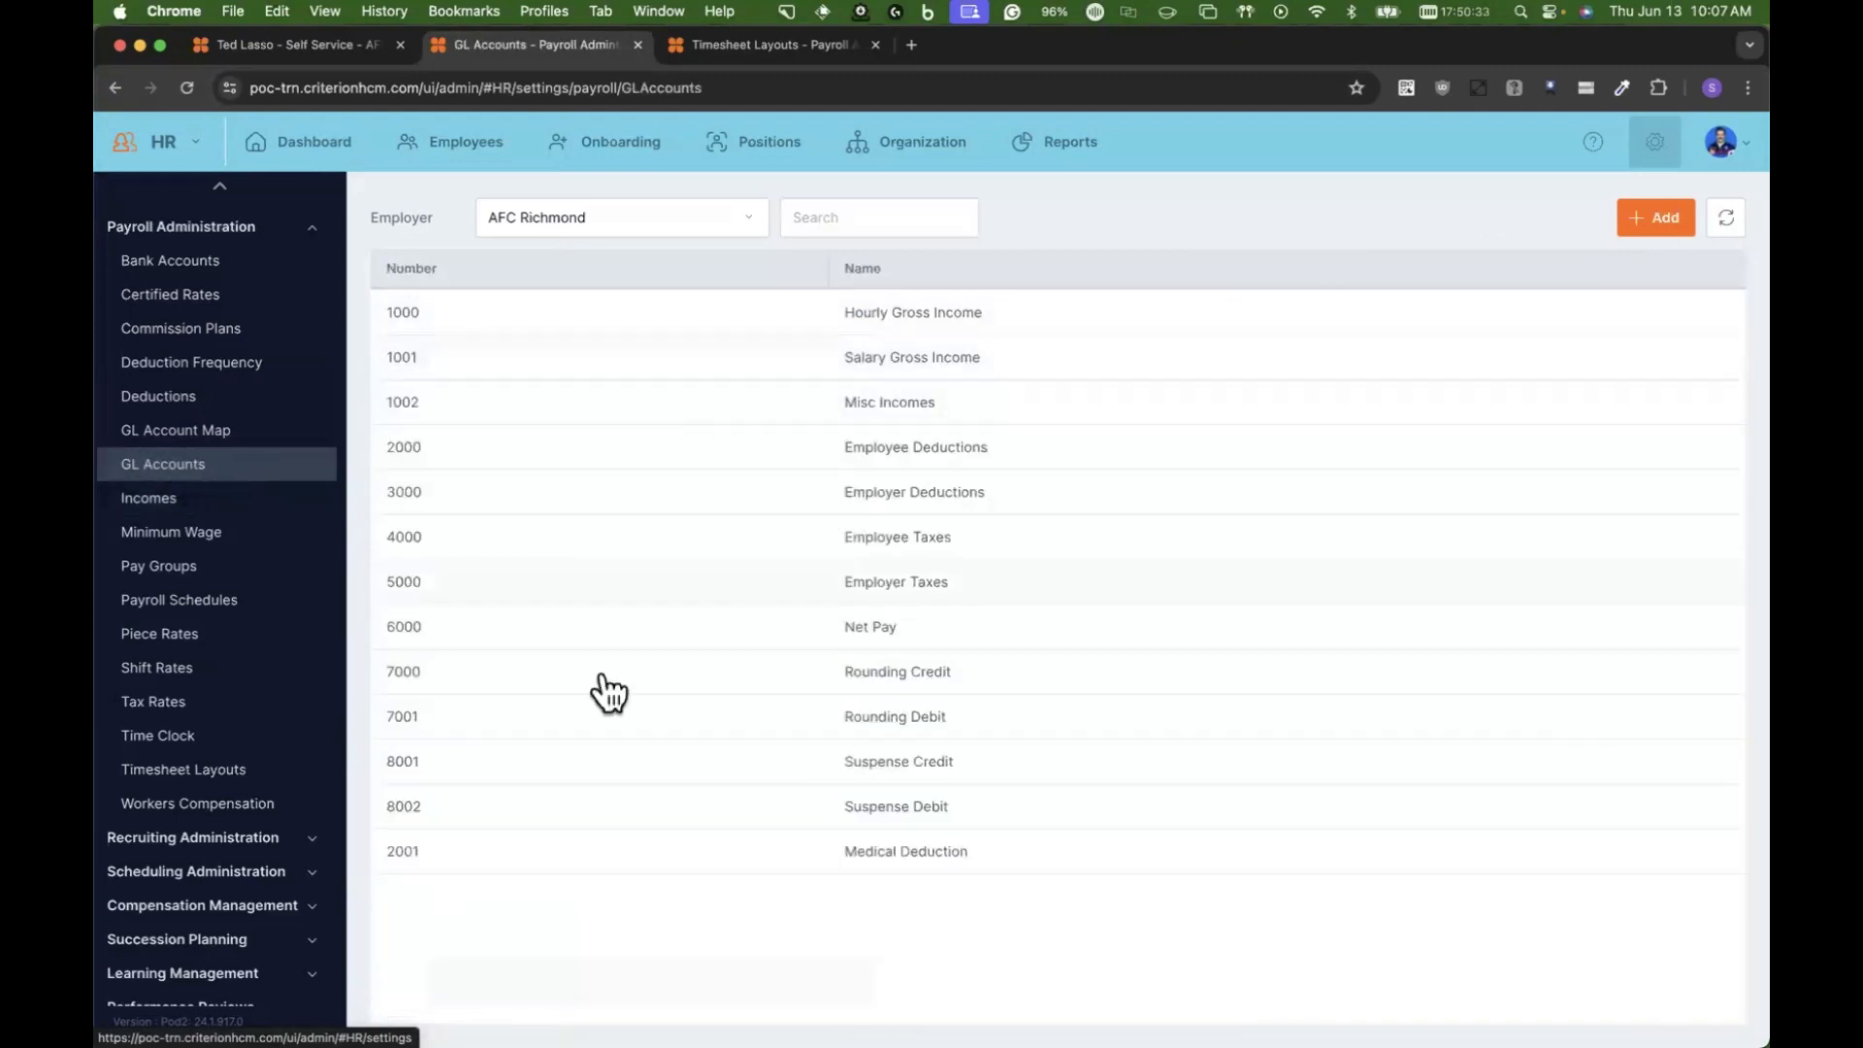
left_click(222, 430)
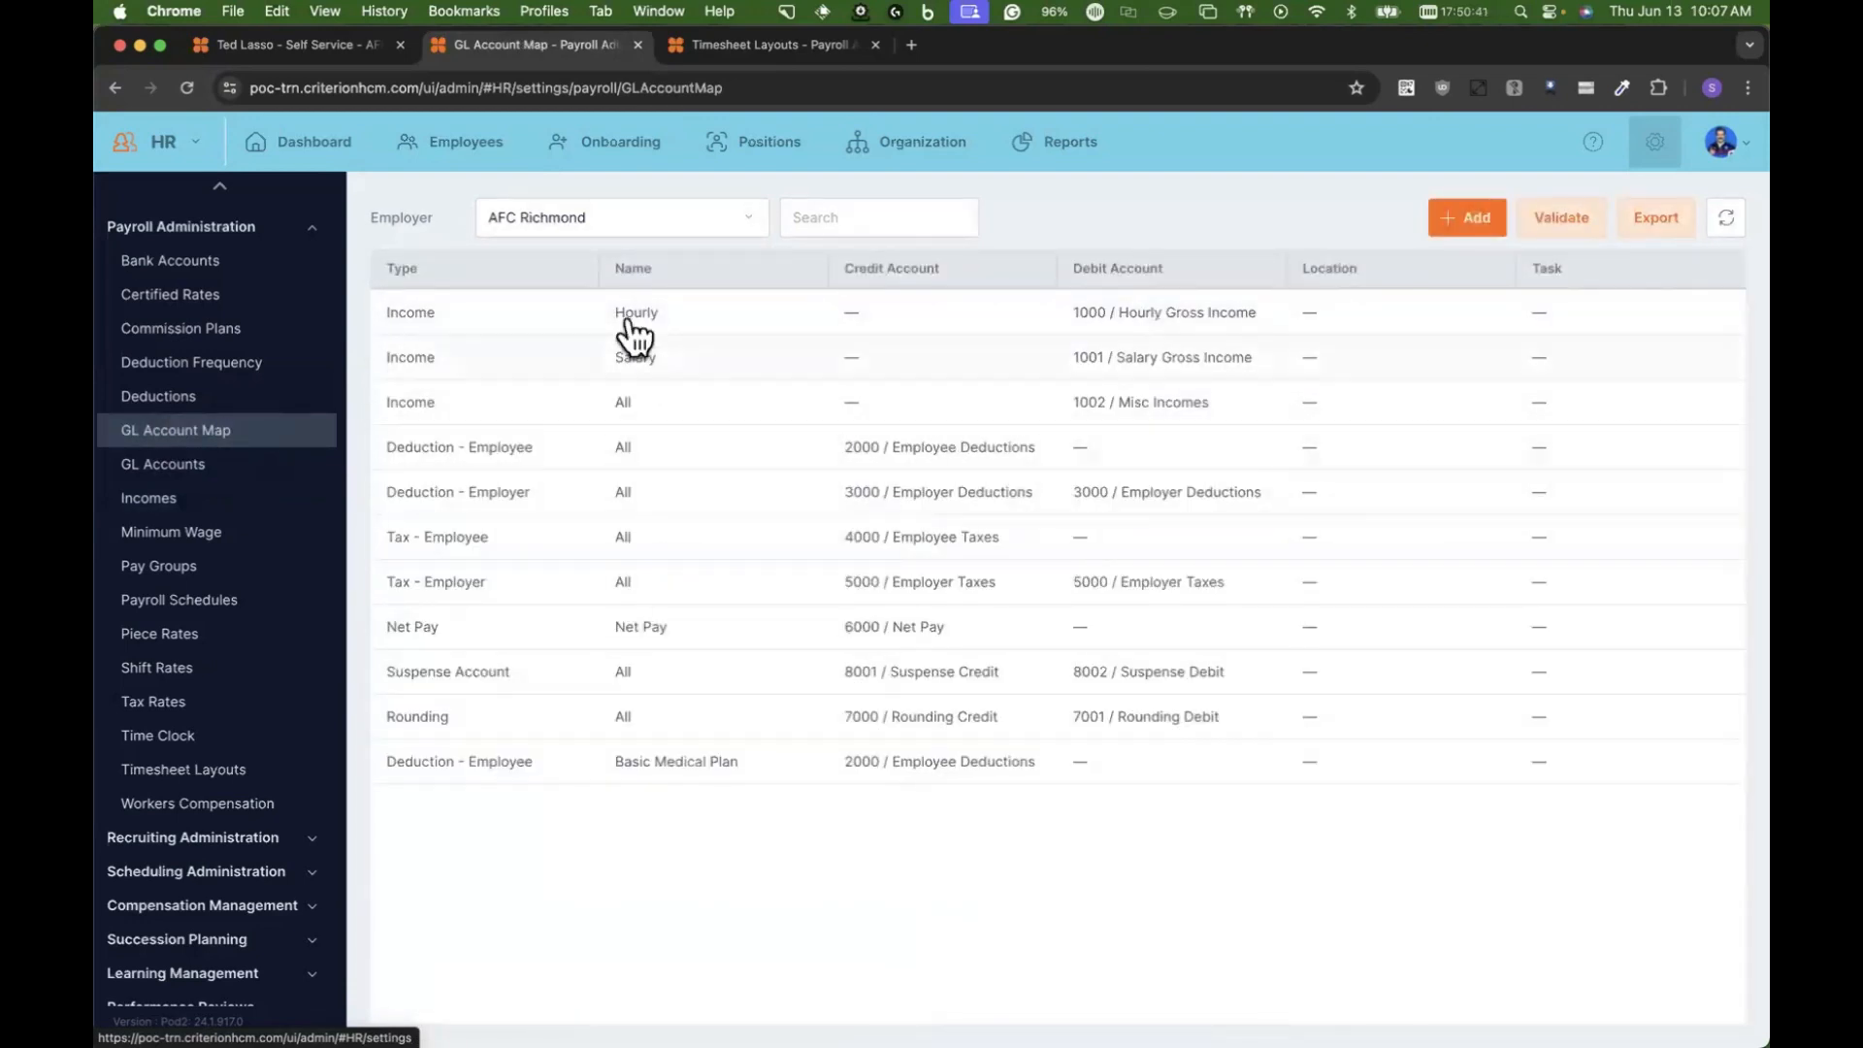
Step: Open the Enhanced Settings of the "Weekly Timehsheet Hourly" timesheet layout
scroll(182, 442, "up", 3)
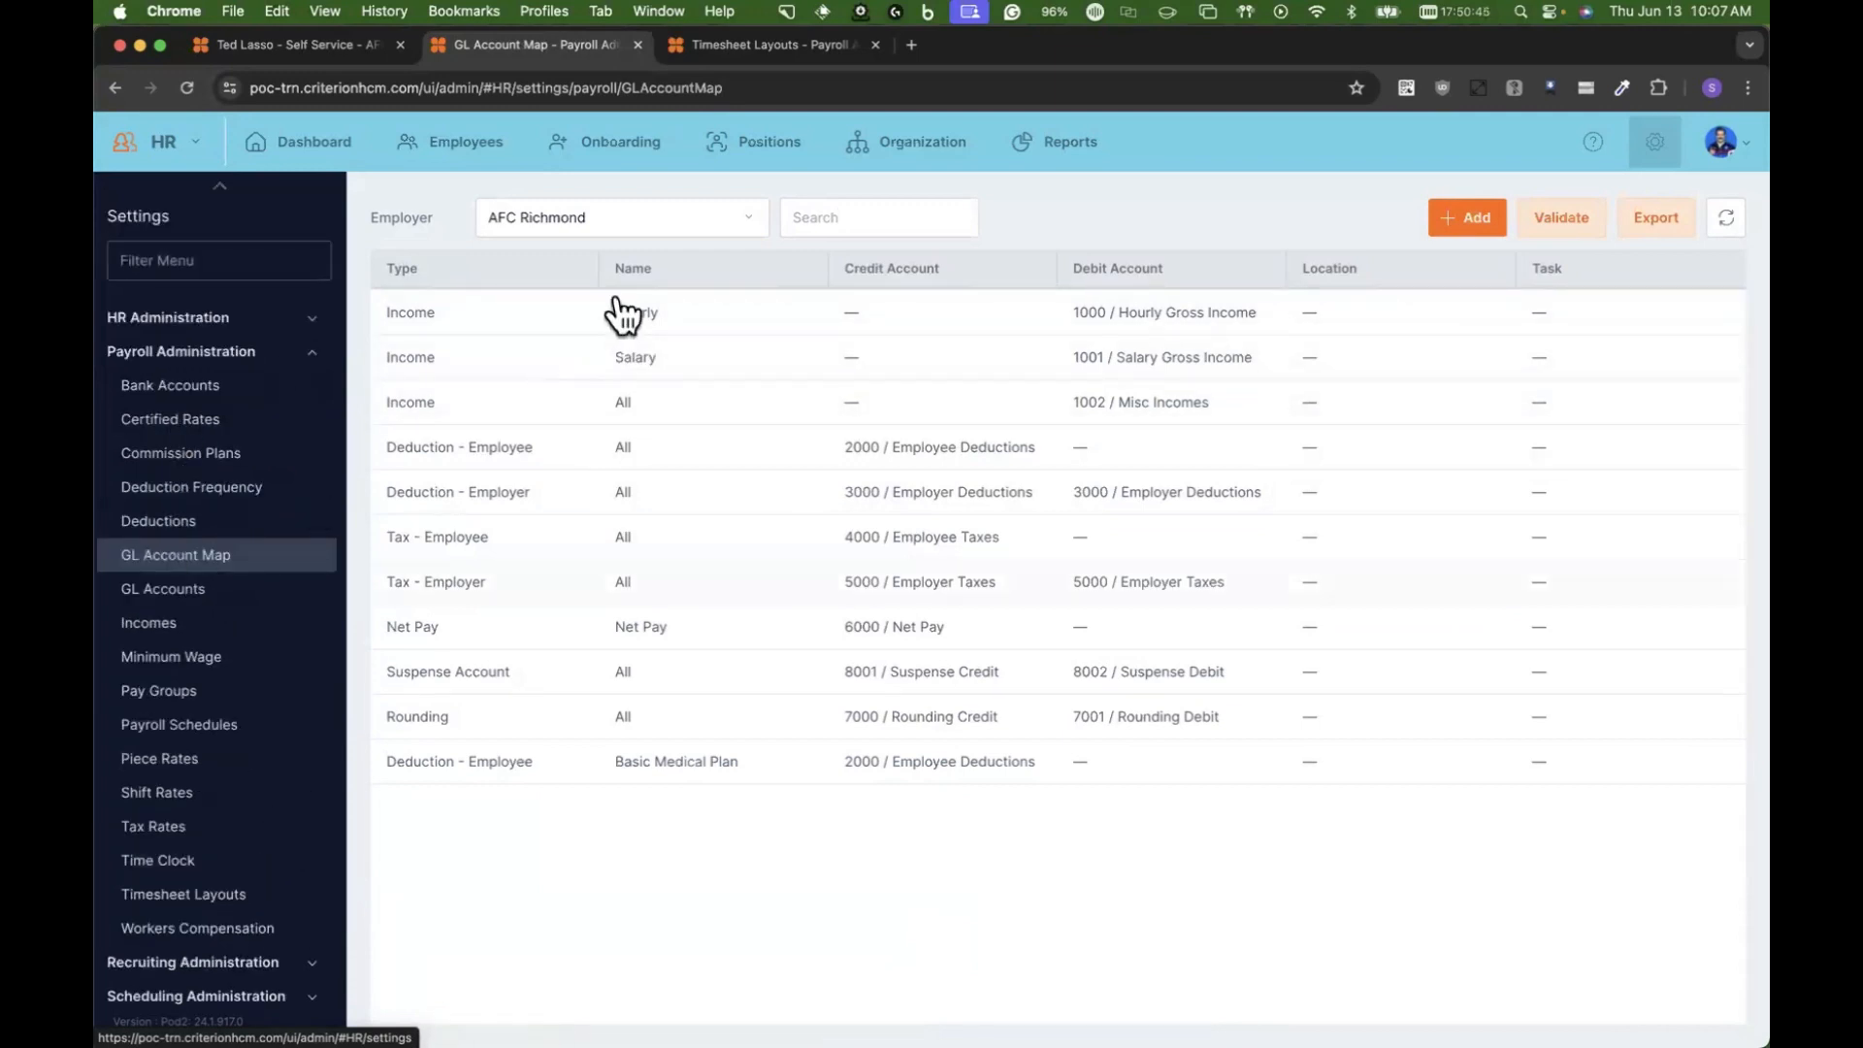
left_click(225, 898)
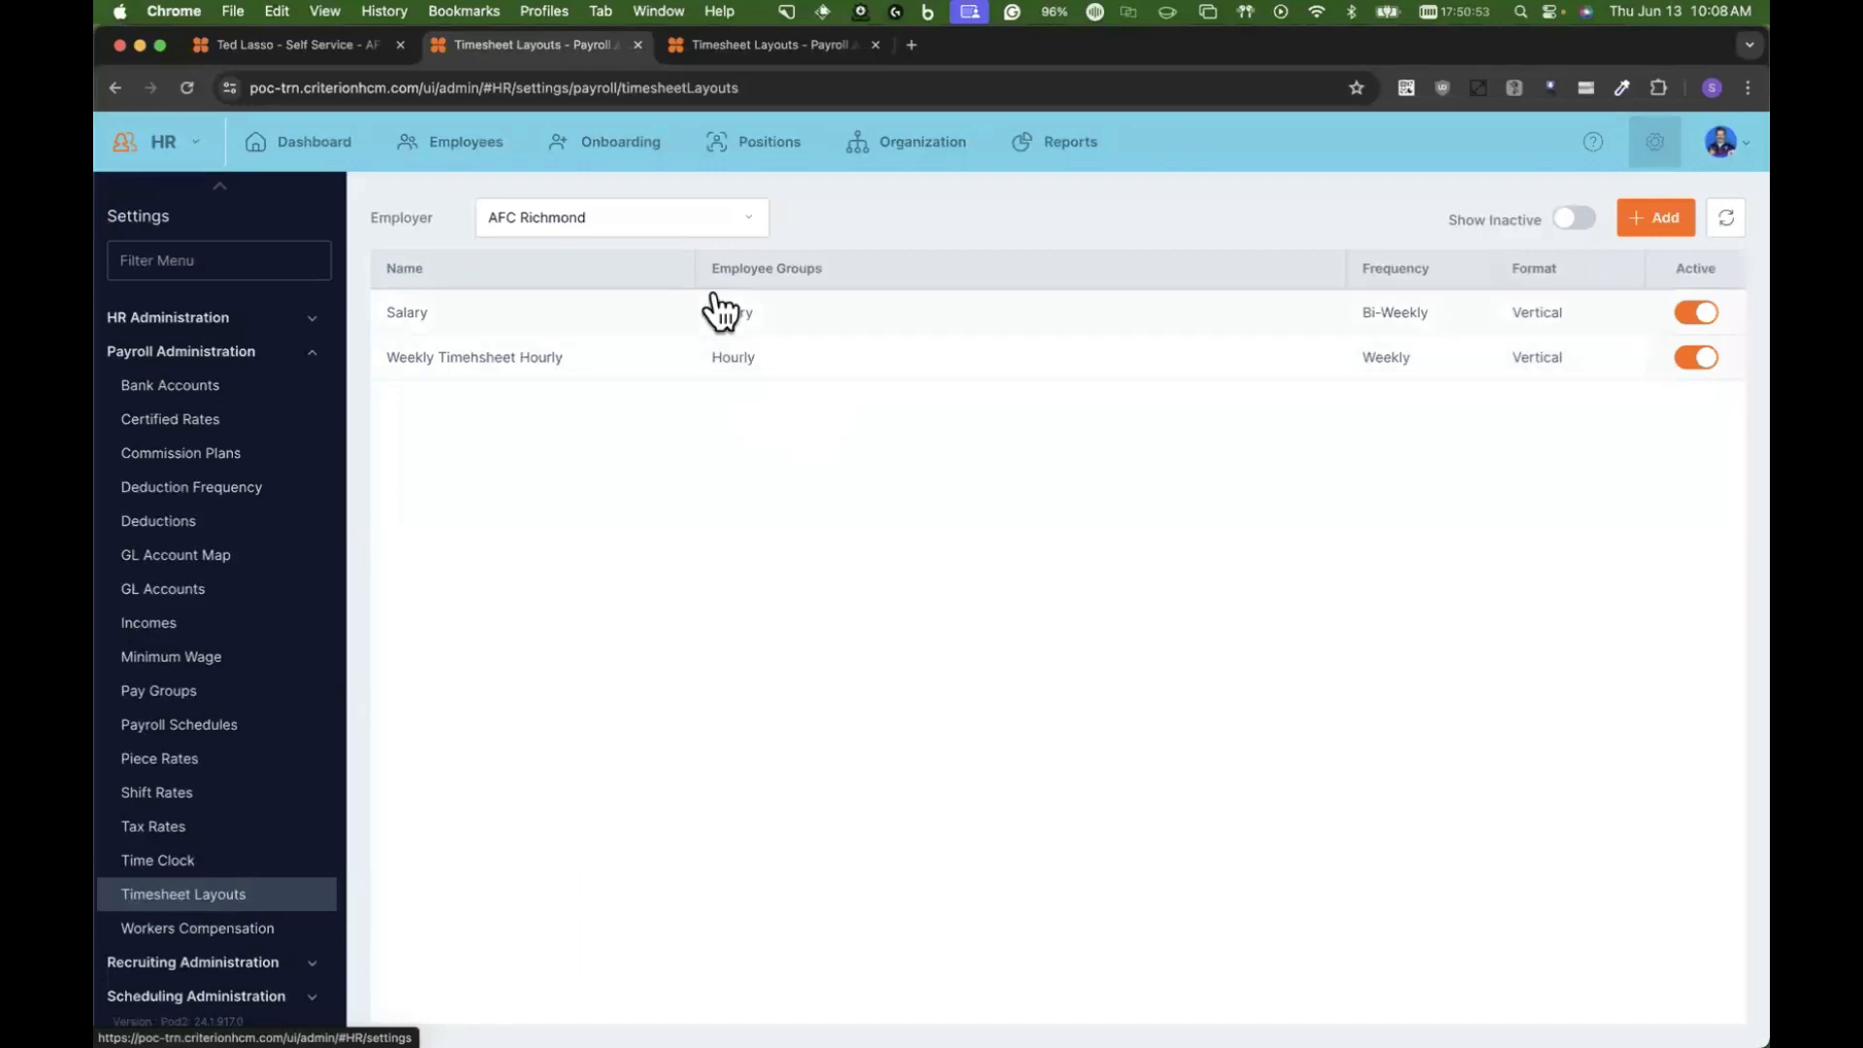
left_click(756, 363)
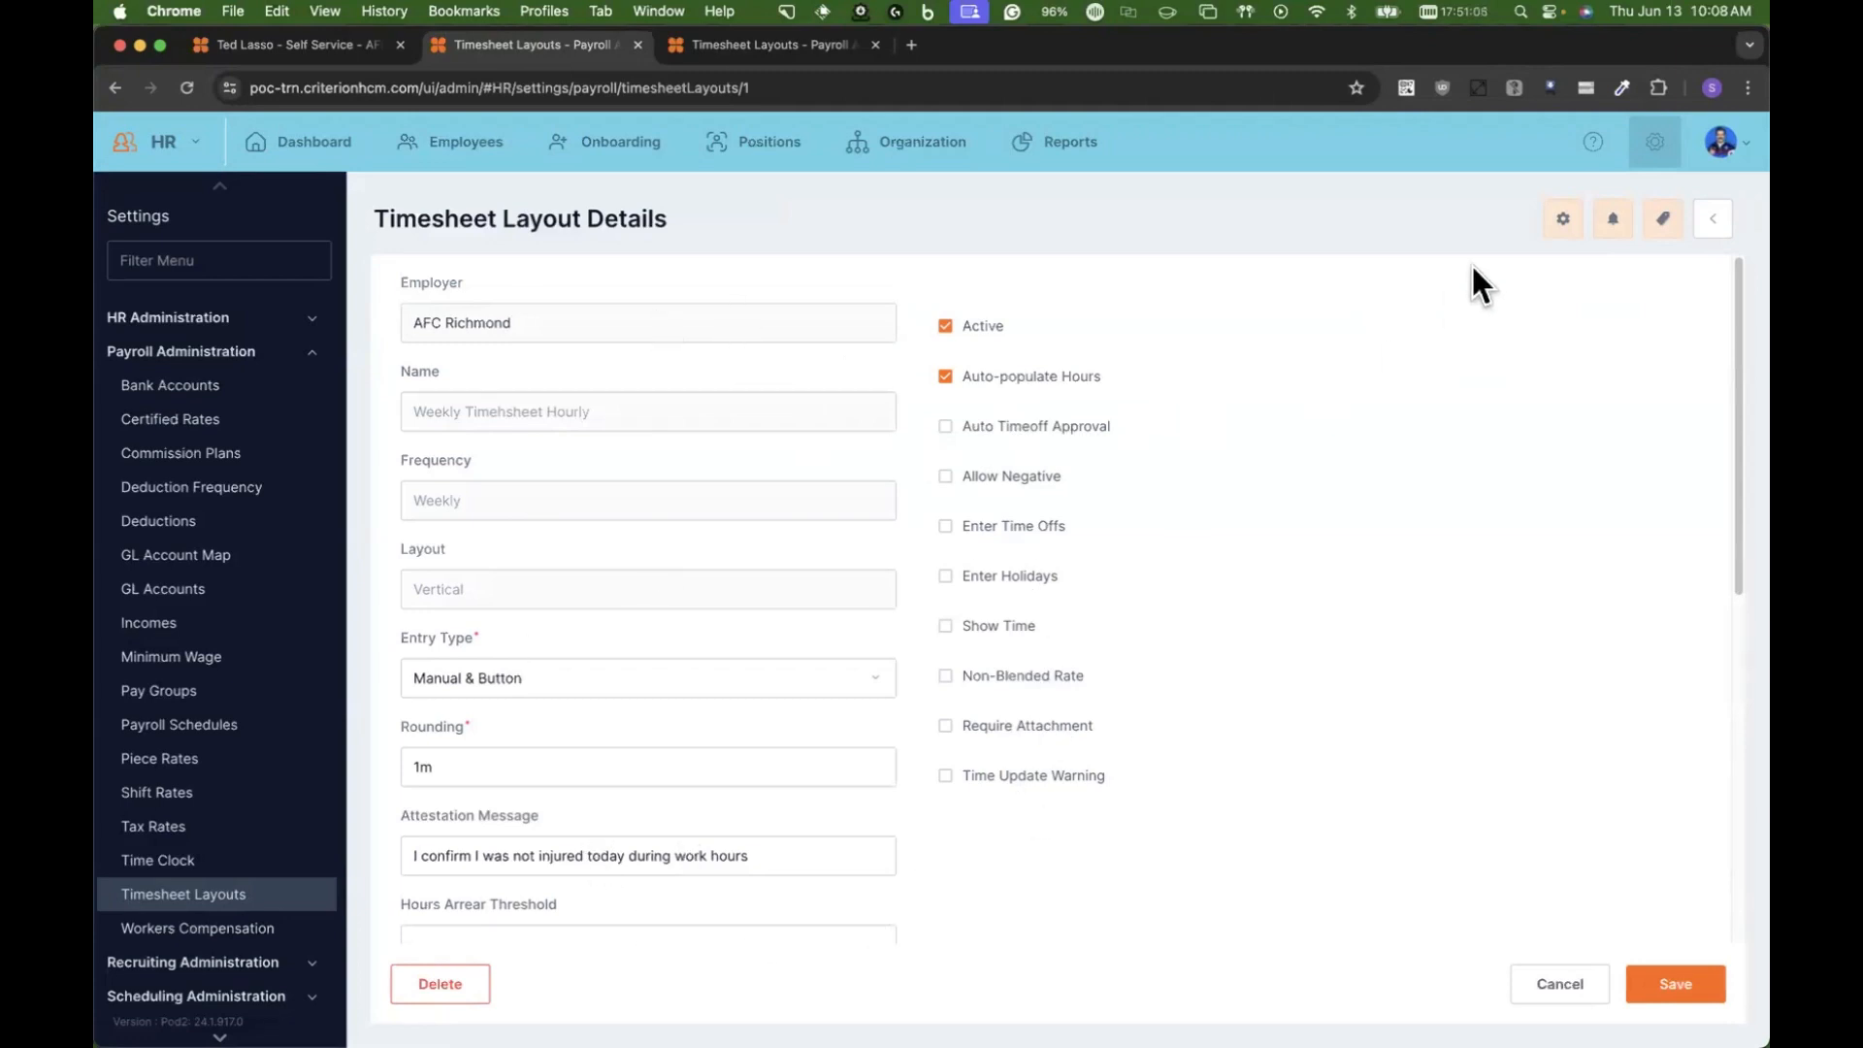
left_click(1564, 217)
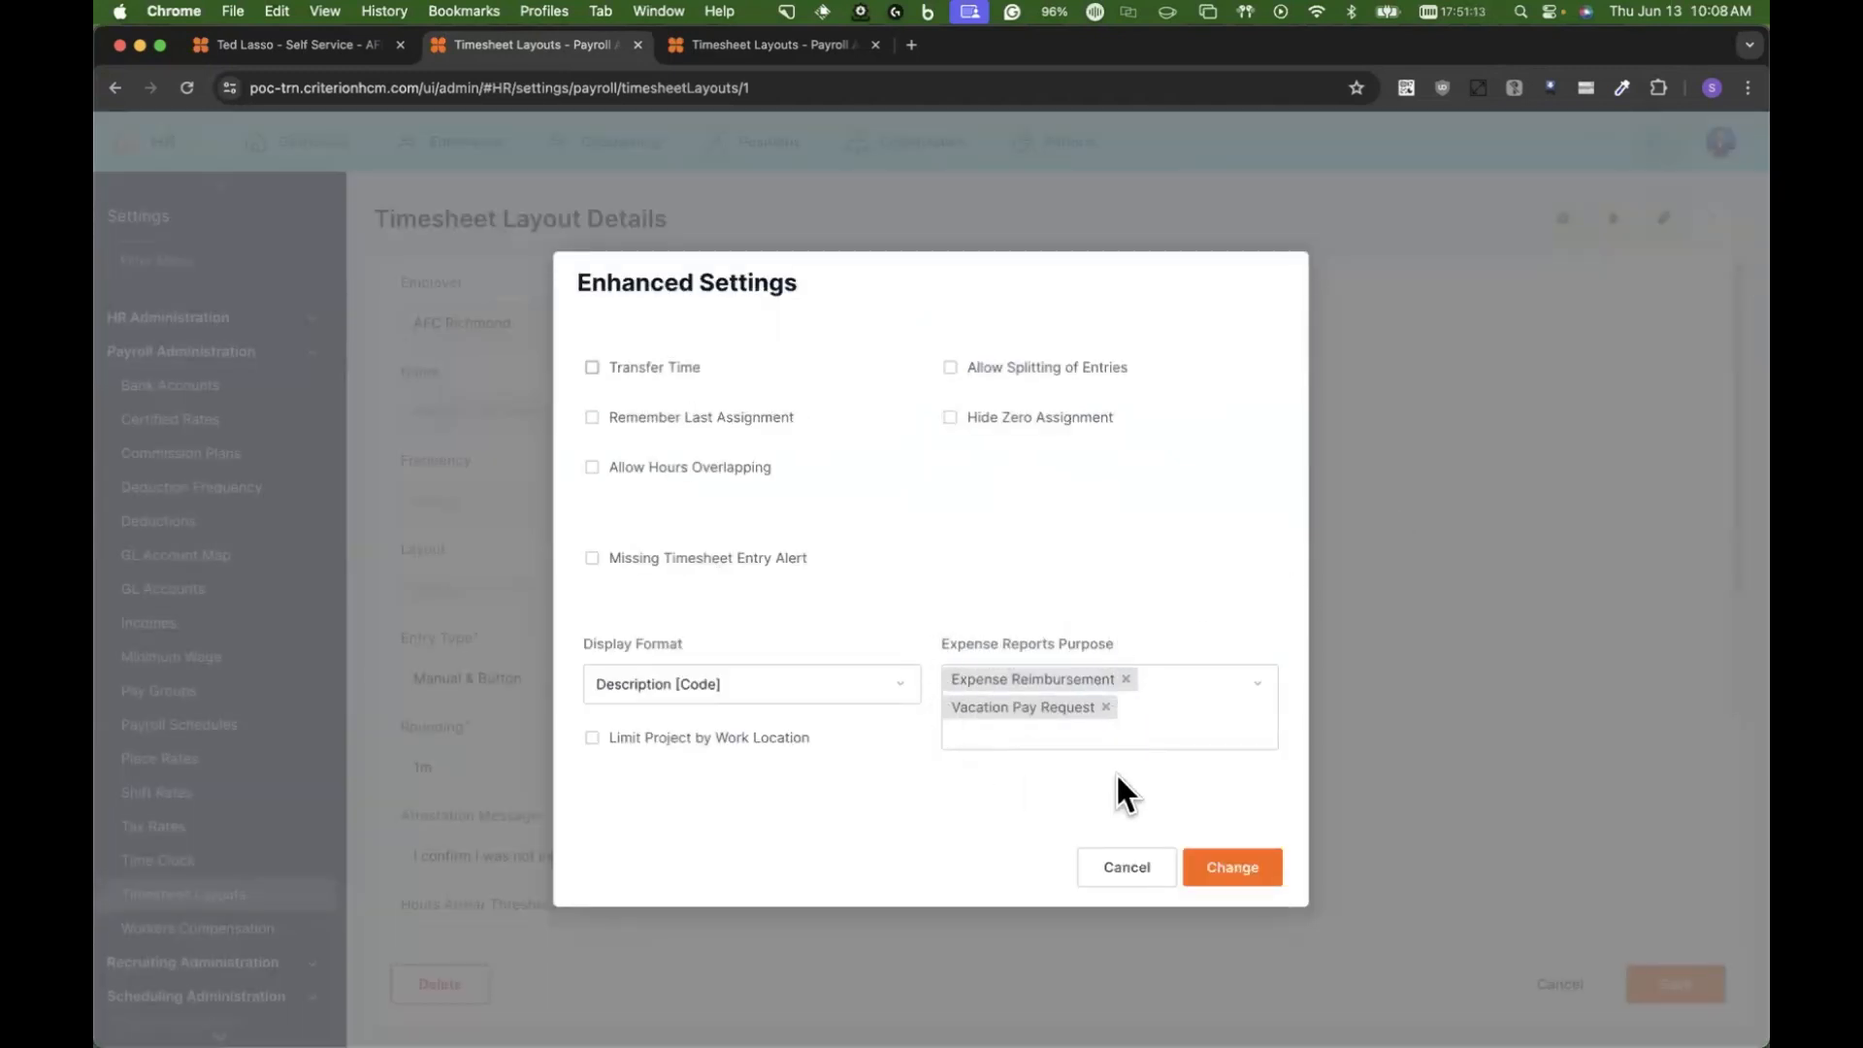
Step: Clear and reselect Expense Reimbursement and Vacation Pay Request as the layout's expense report purposes, and apply the settings
left_click(1033, 707)
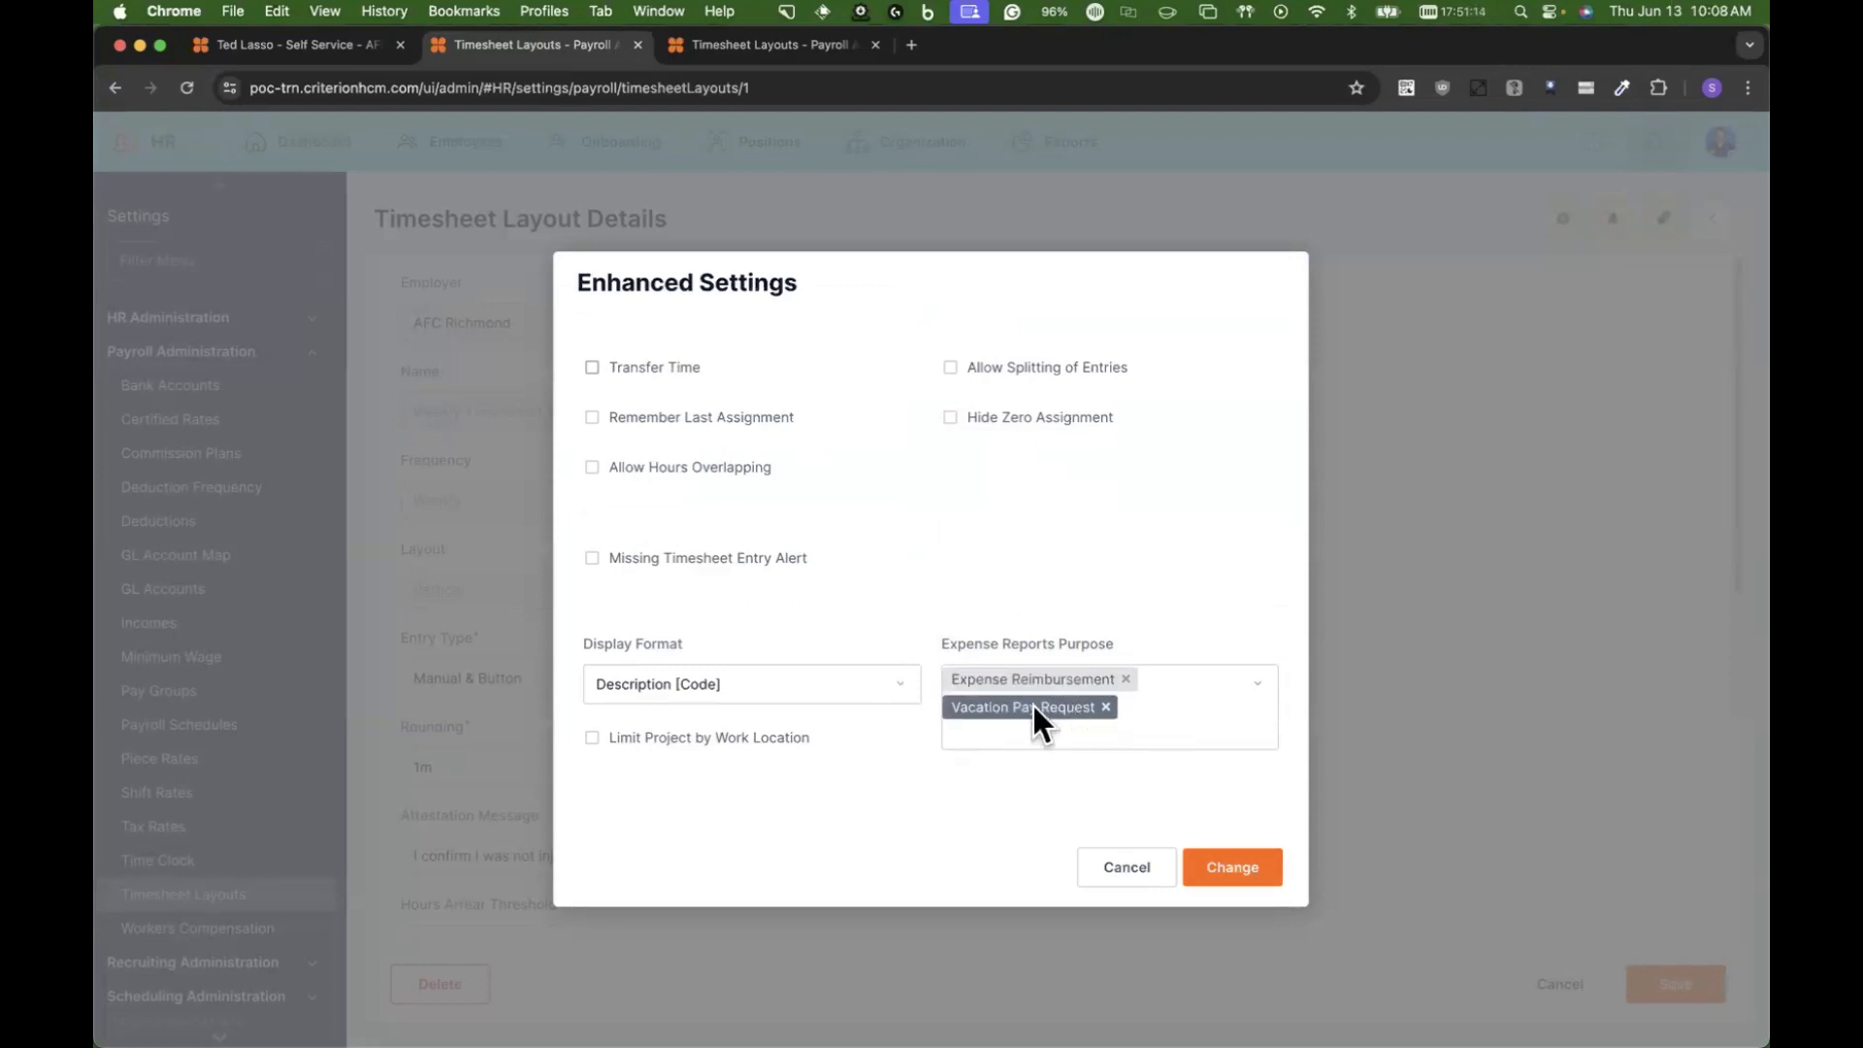
left_click(1105, 707)
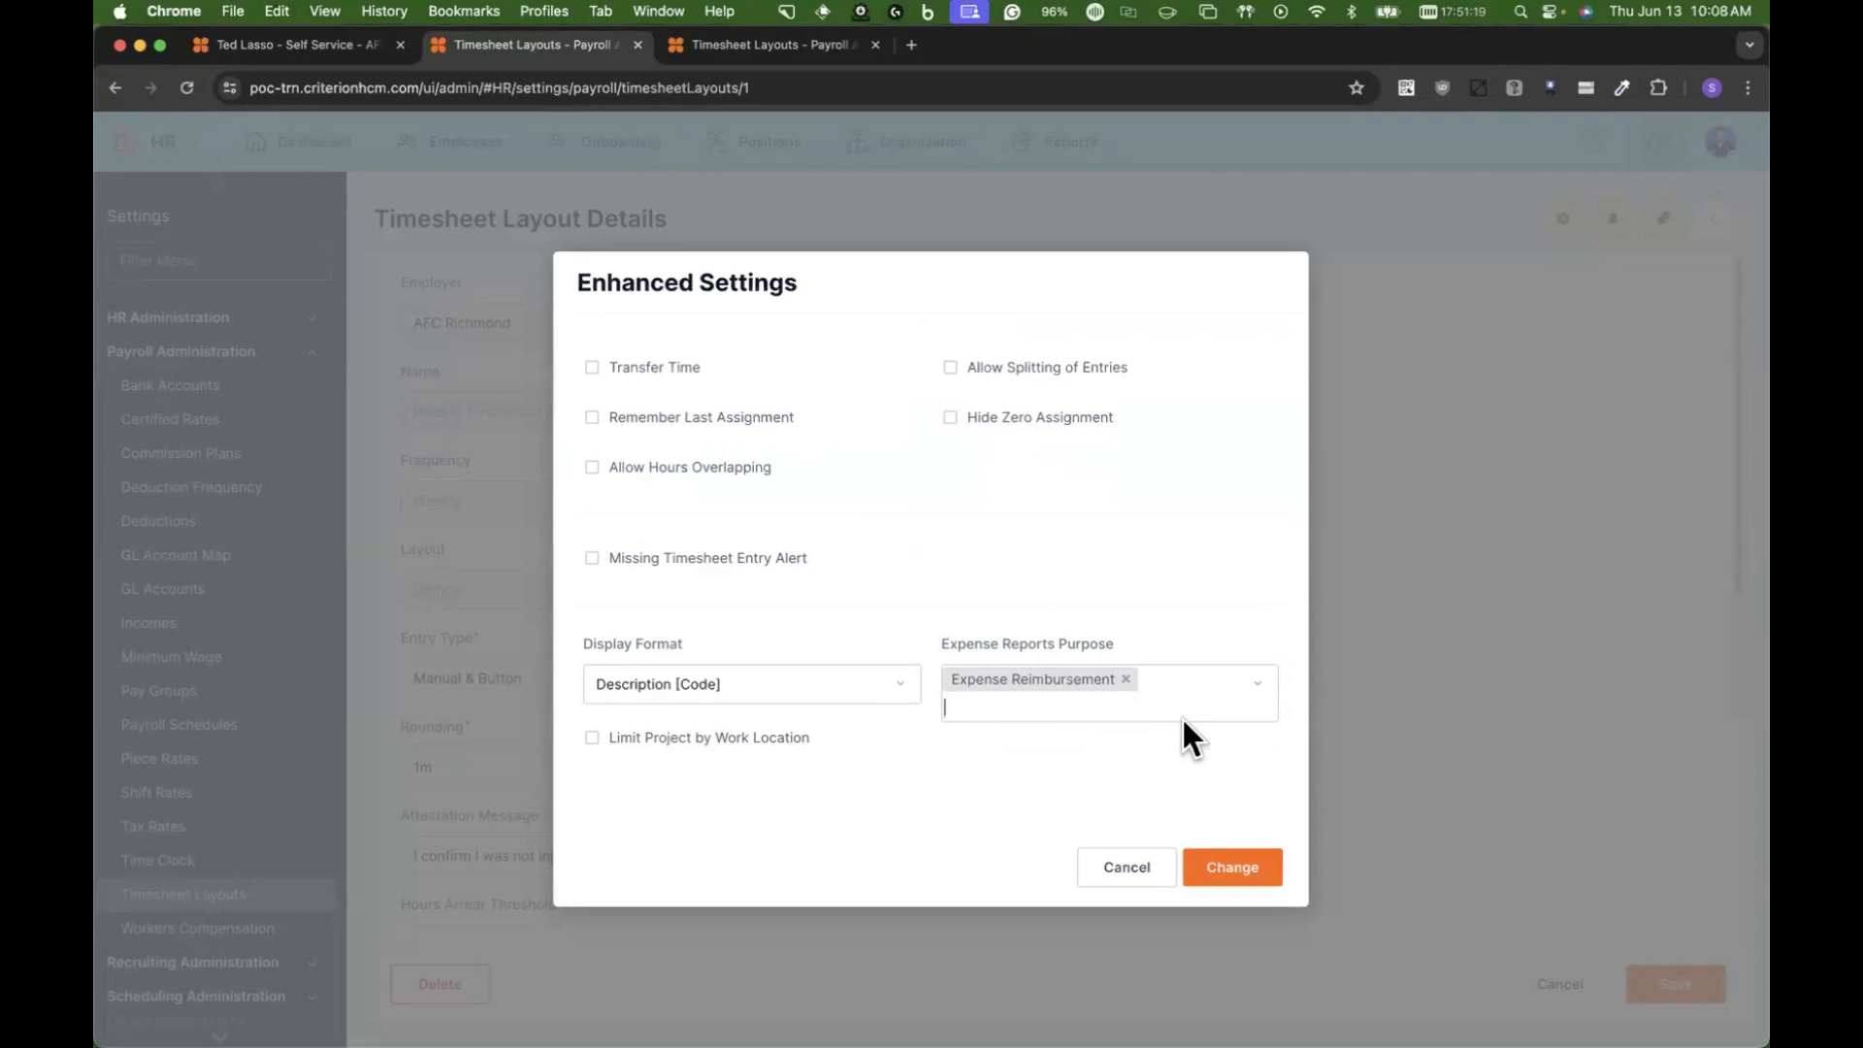
left_click(1269, 697)
left_click(1054, 746)
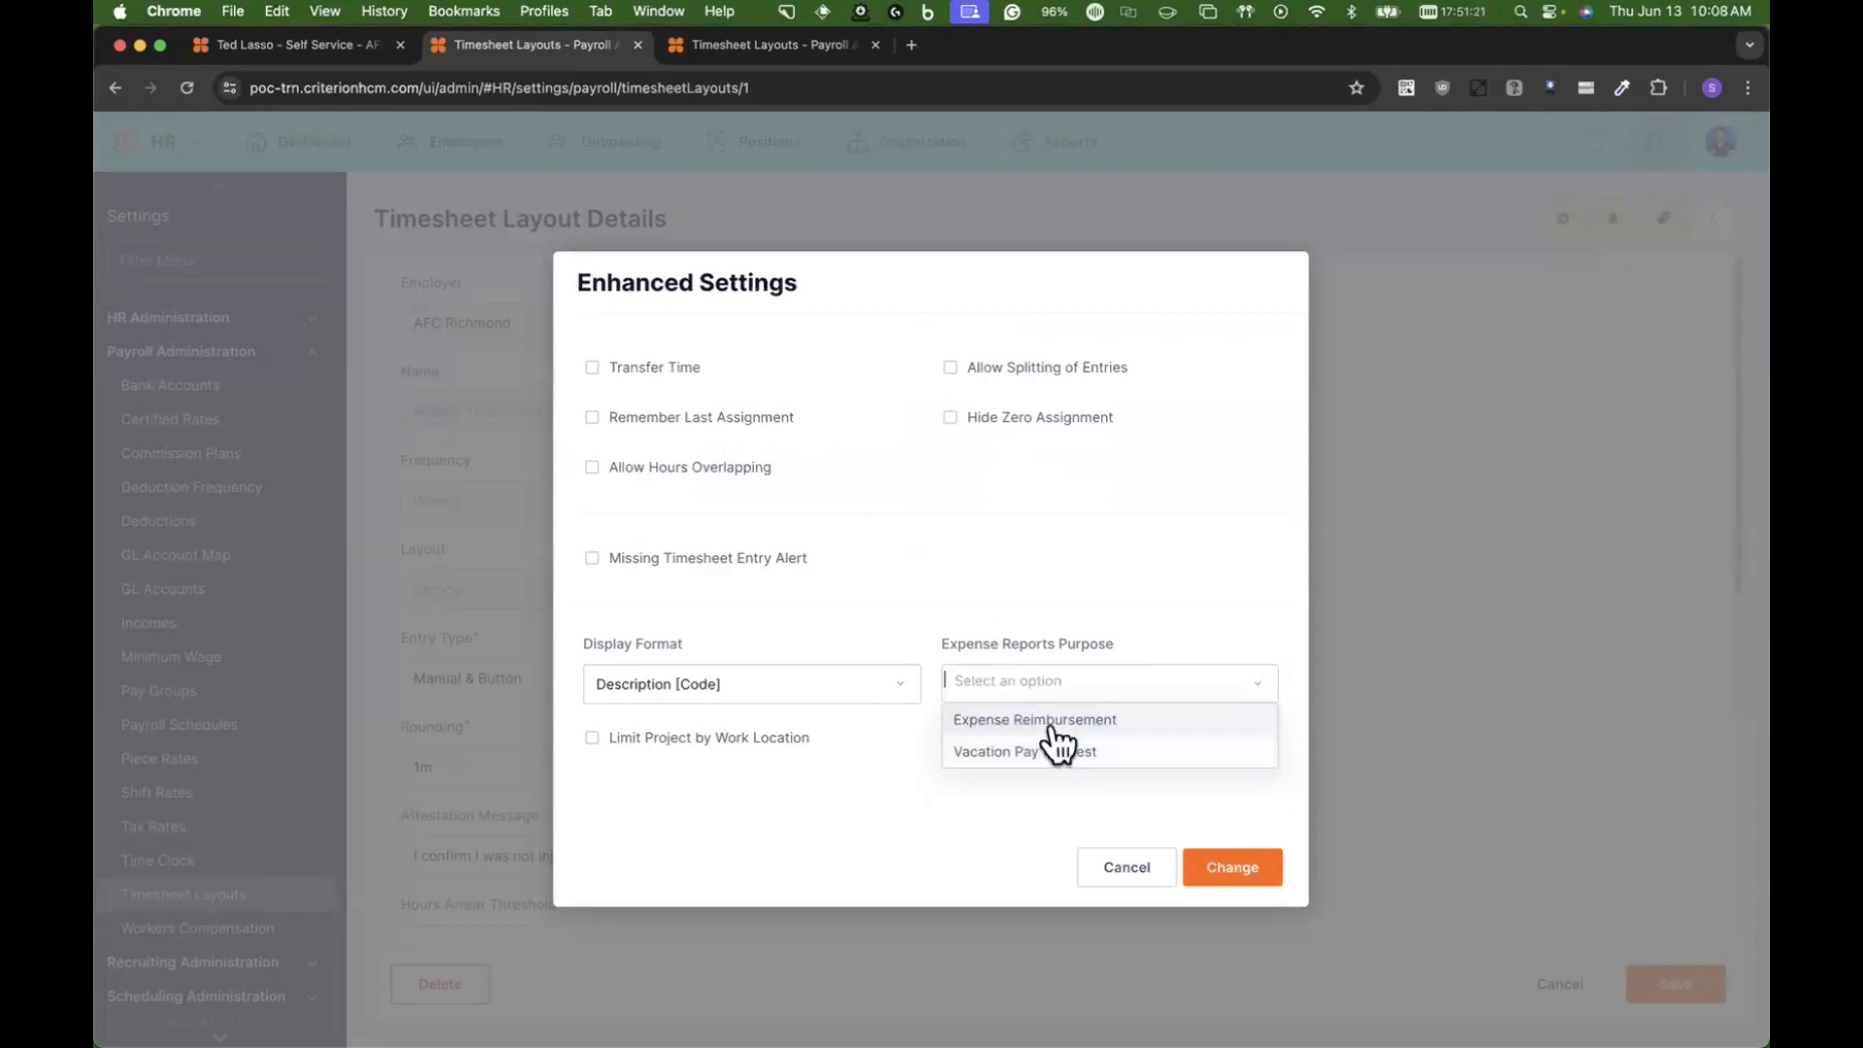
left_click(1082, 726)
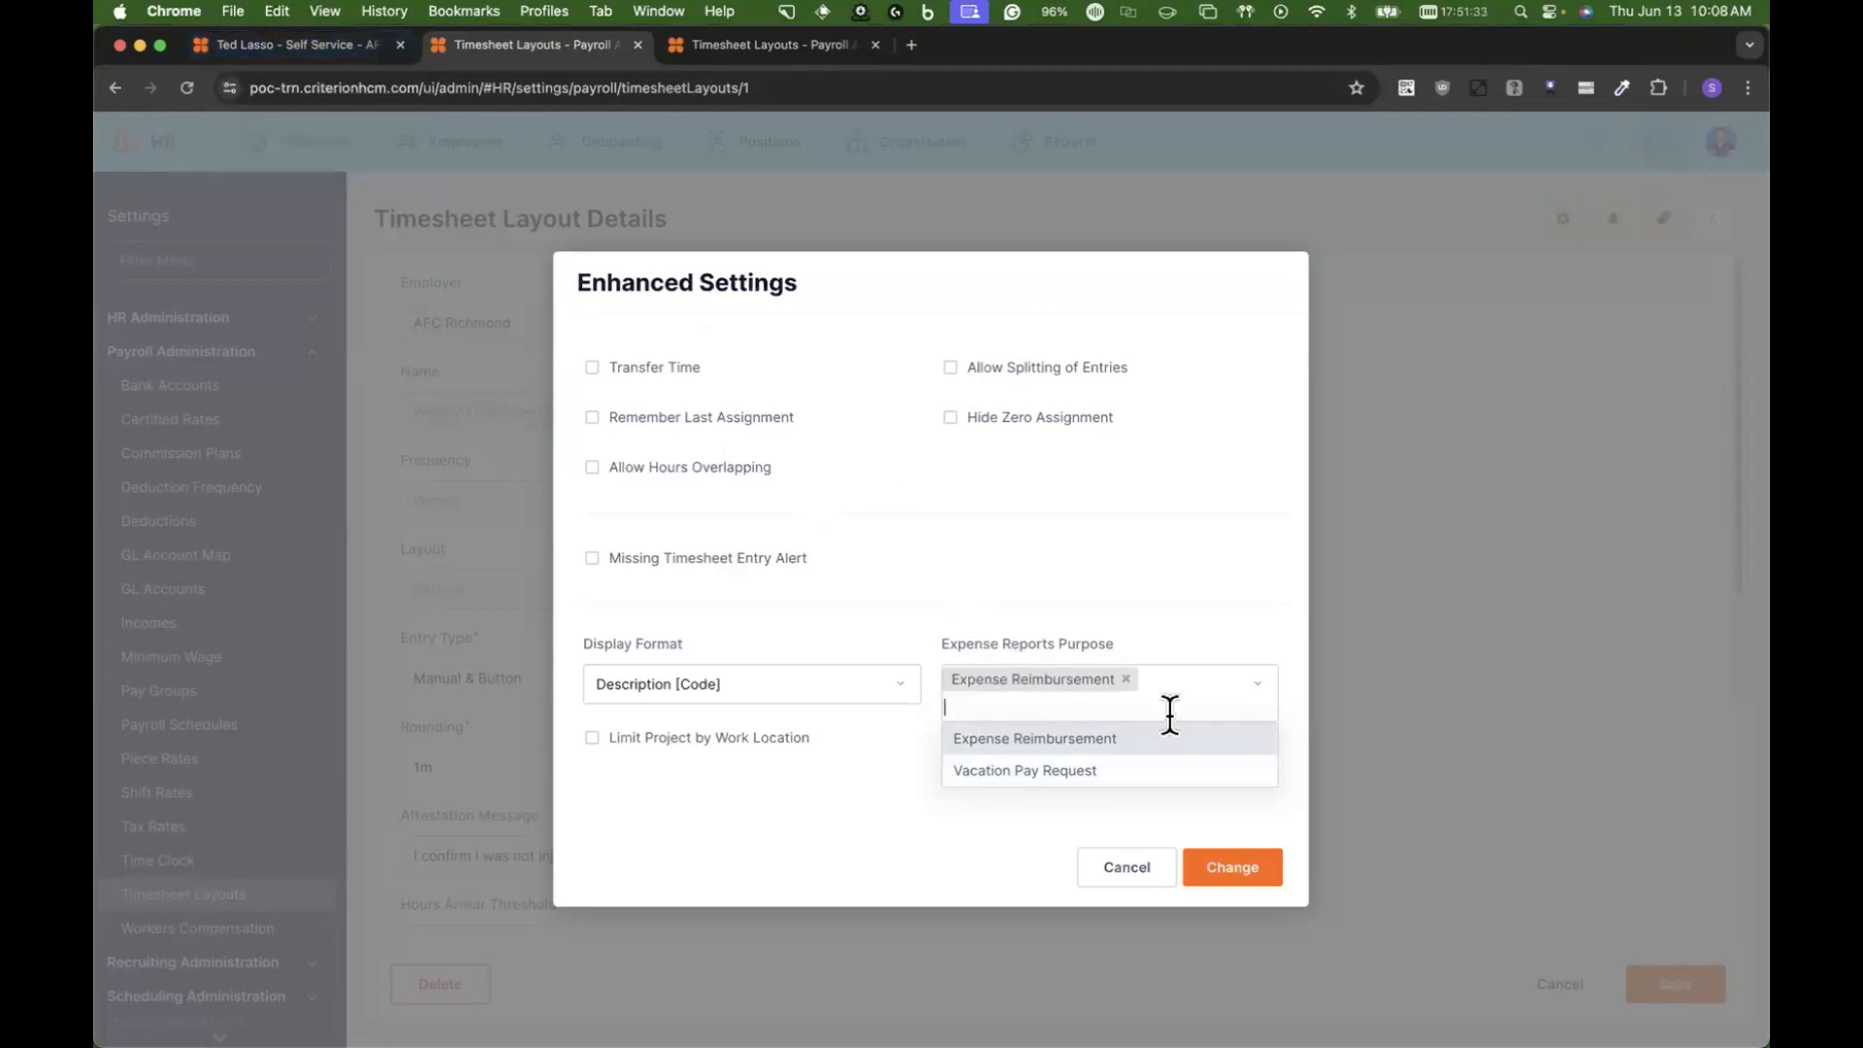
left_click(1069, 773)
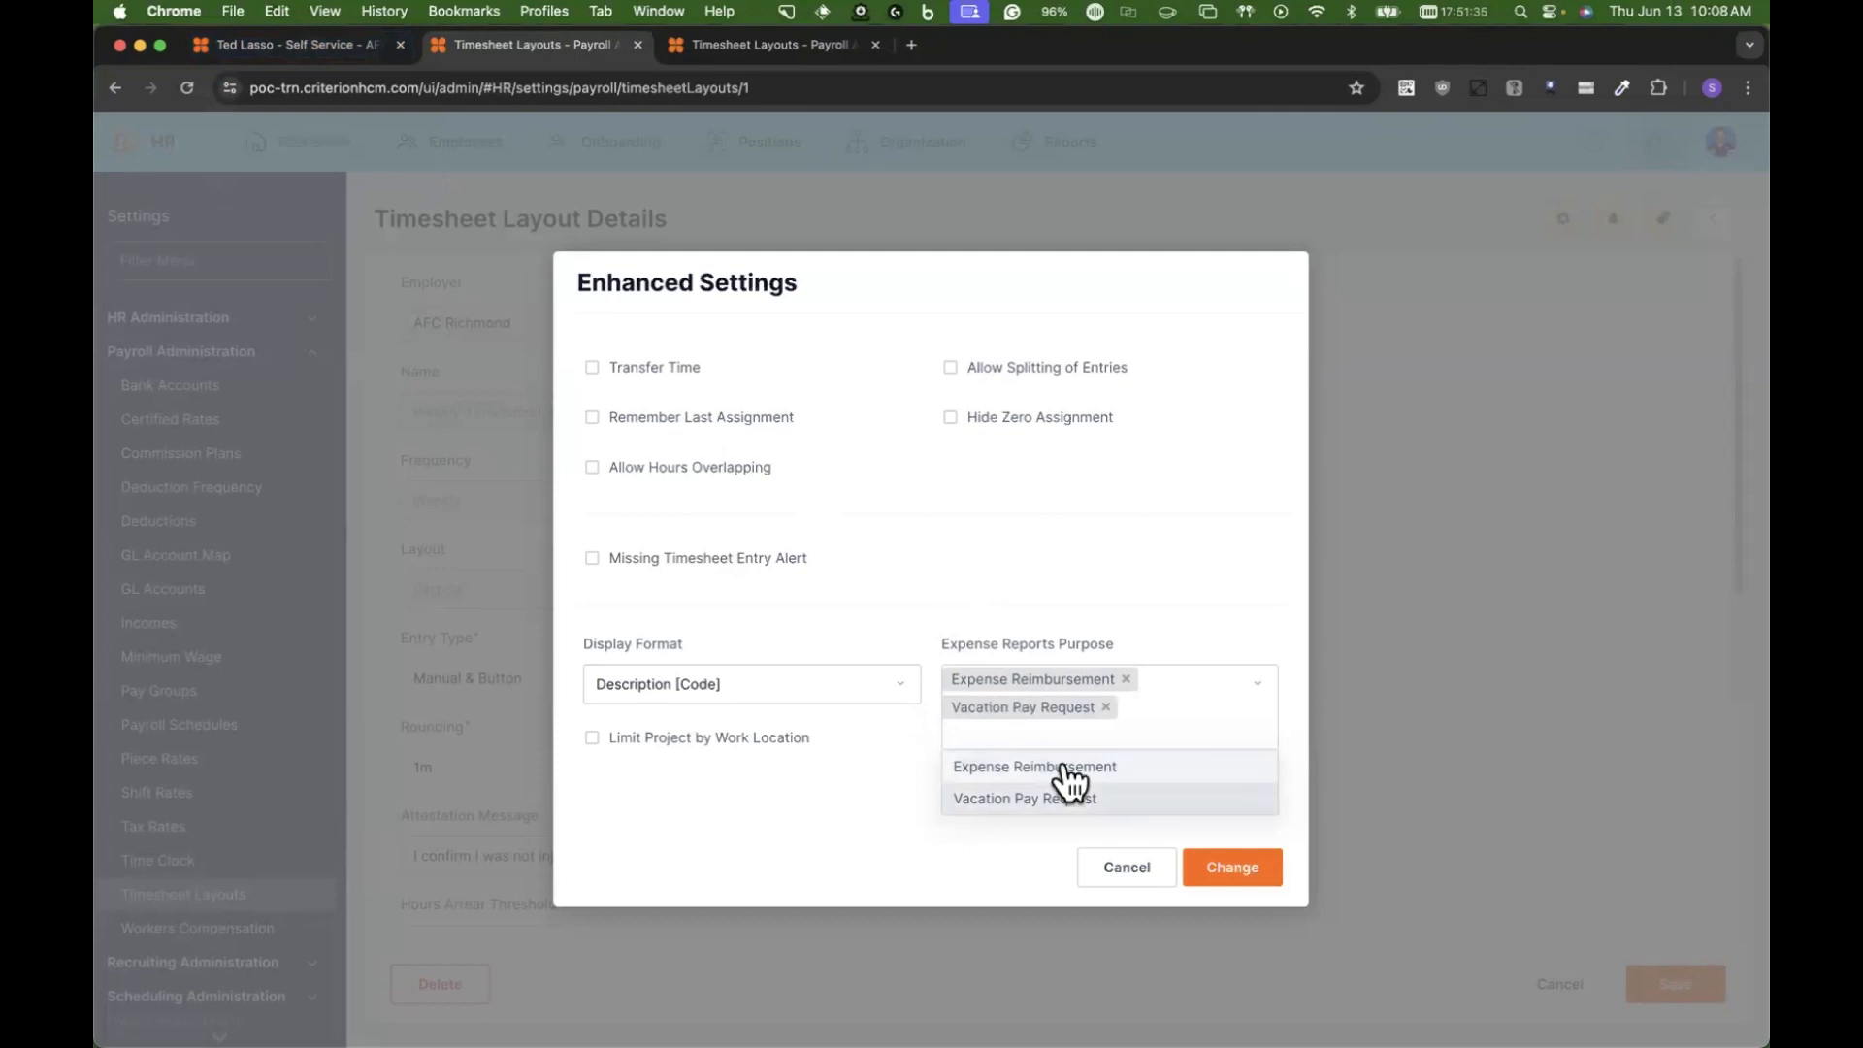
left_click(970, 840)
left_click(1276, 876)
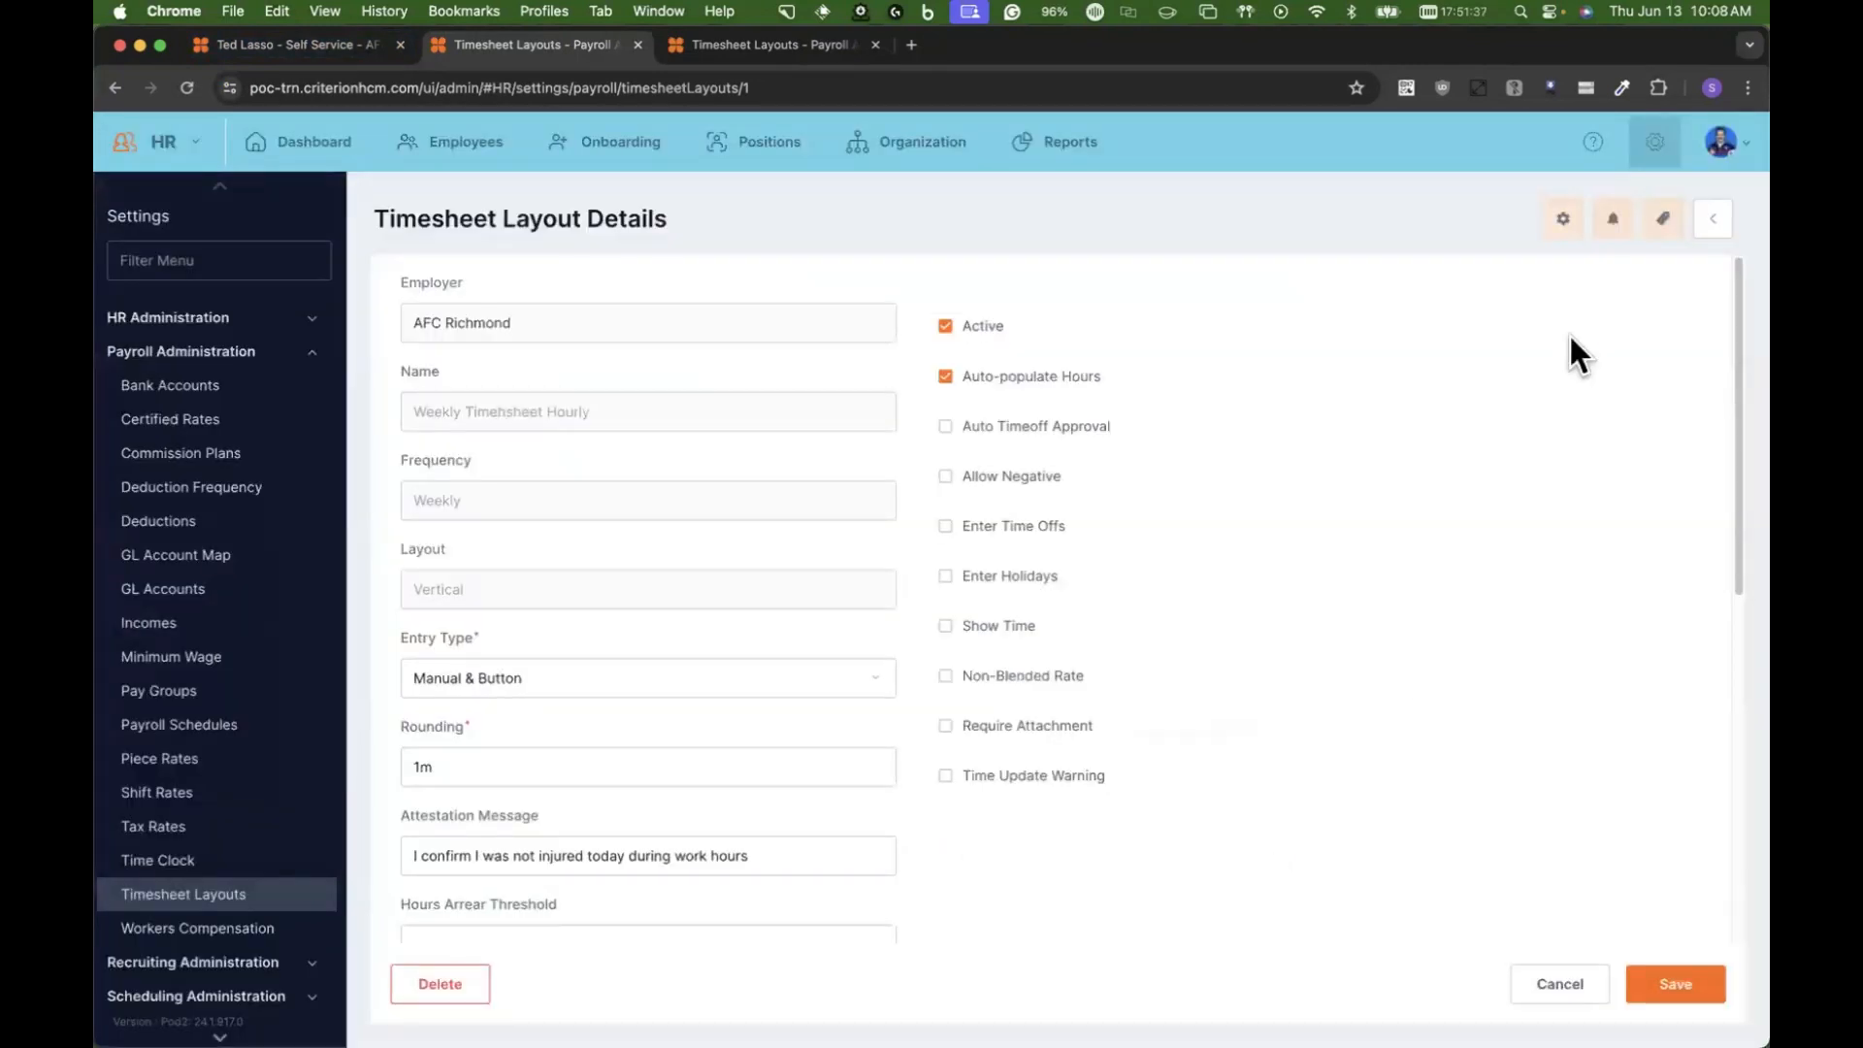
Step: In the layout's fields configuration, enable Task, include Project and Task in expense reports, and check the options for custom Field 1
left_click(1665, 221)
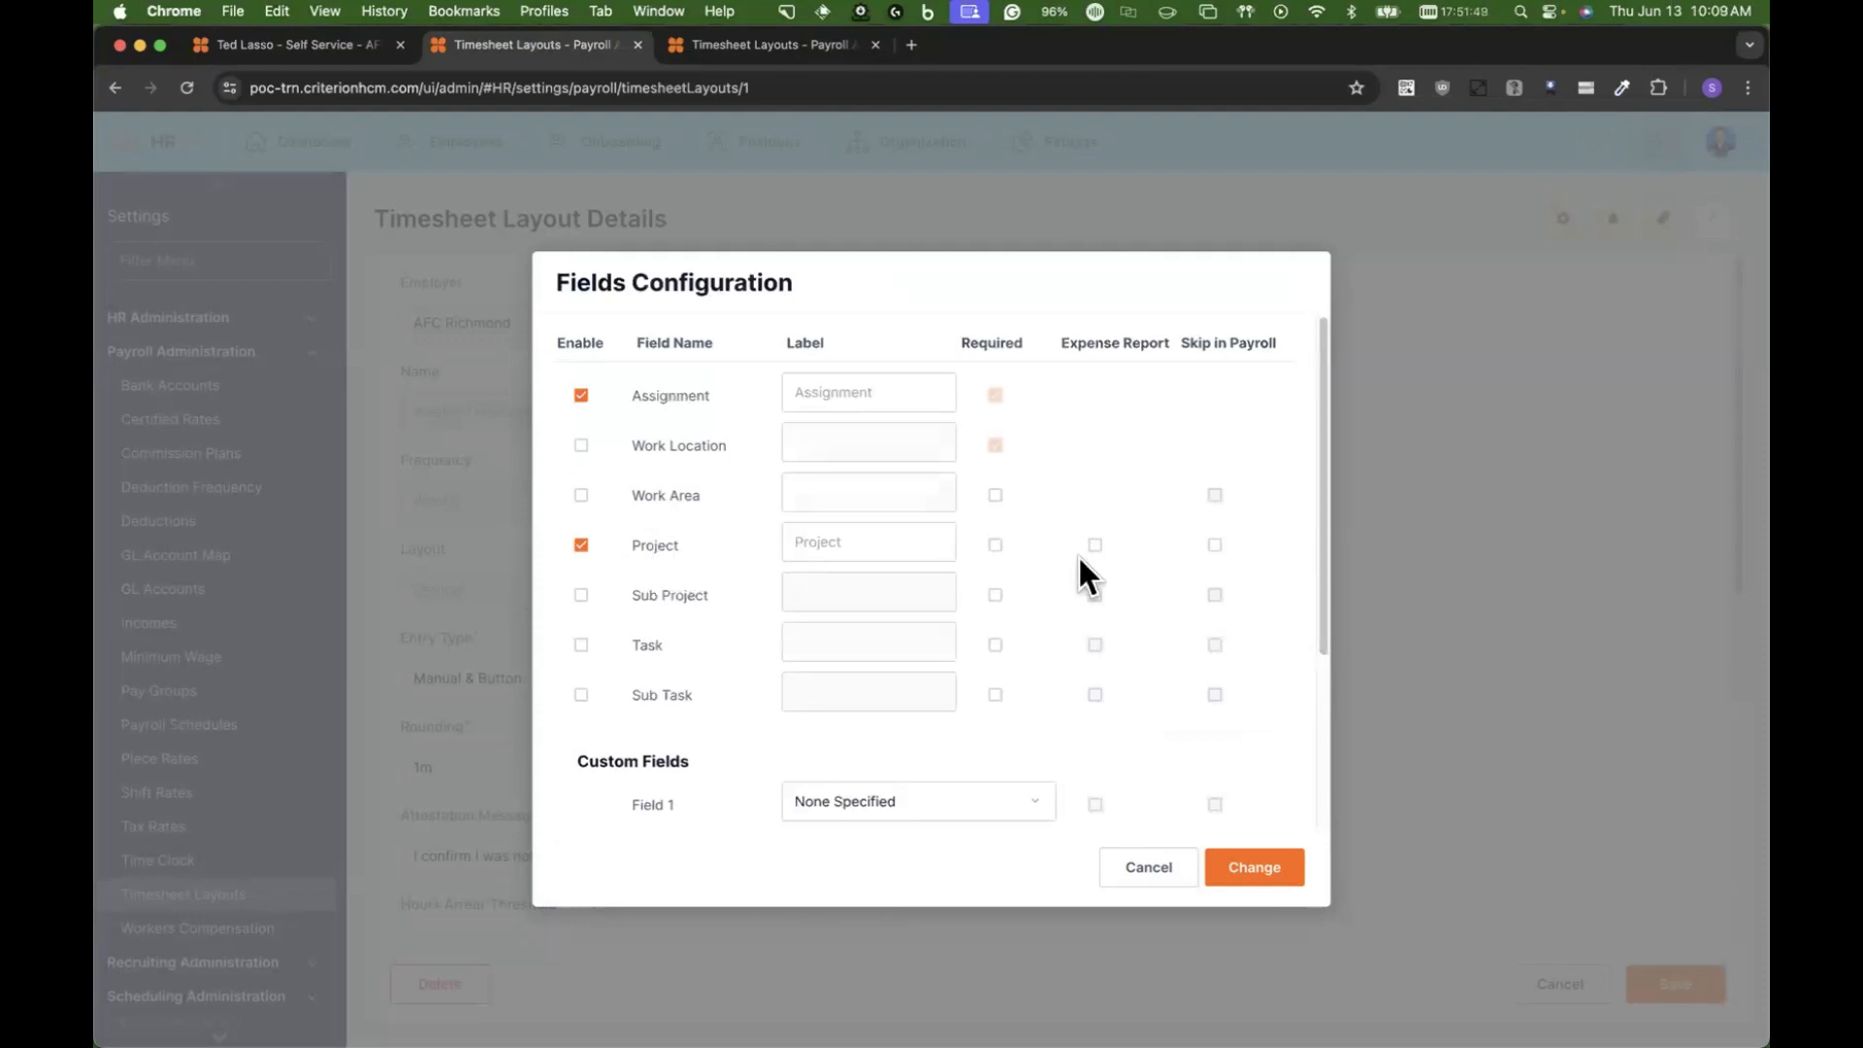
left_click(581, 644)
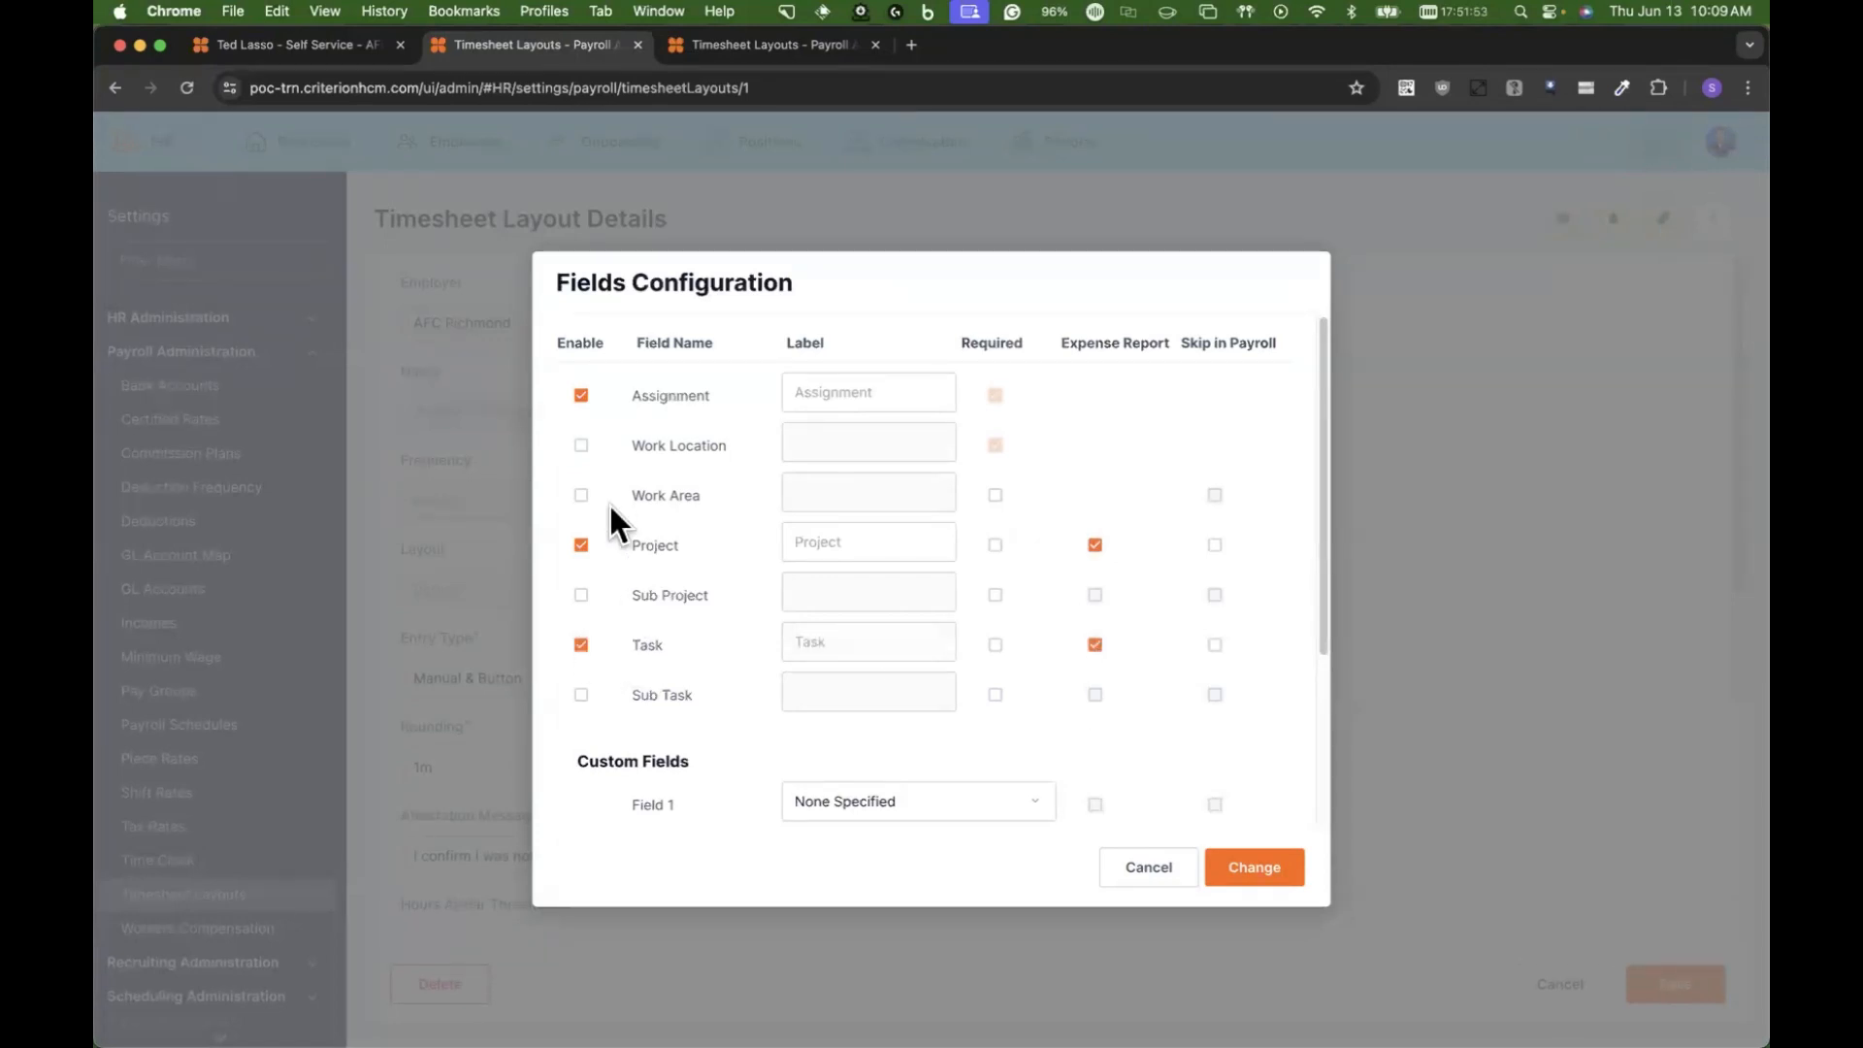
scroll(664, 582, "down", 1)
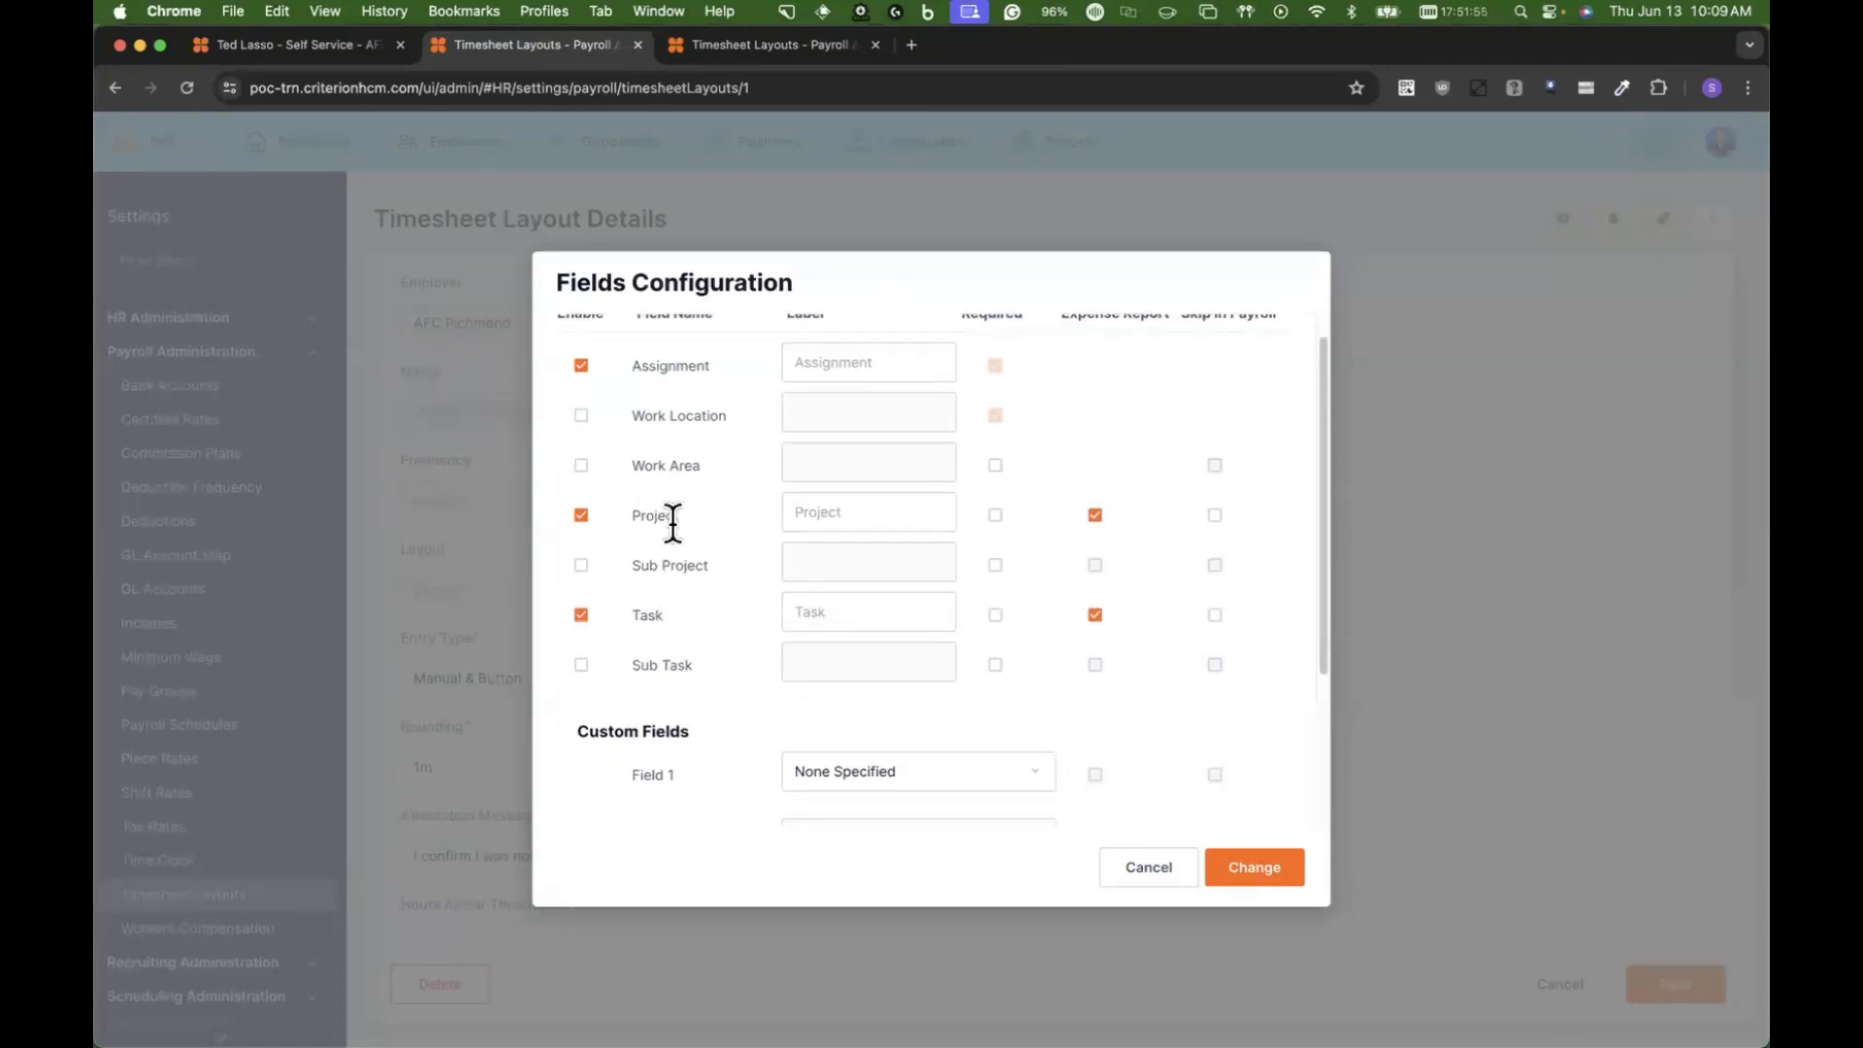
scroll(664, 641, "down", 5)
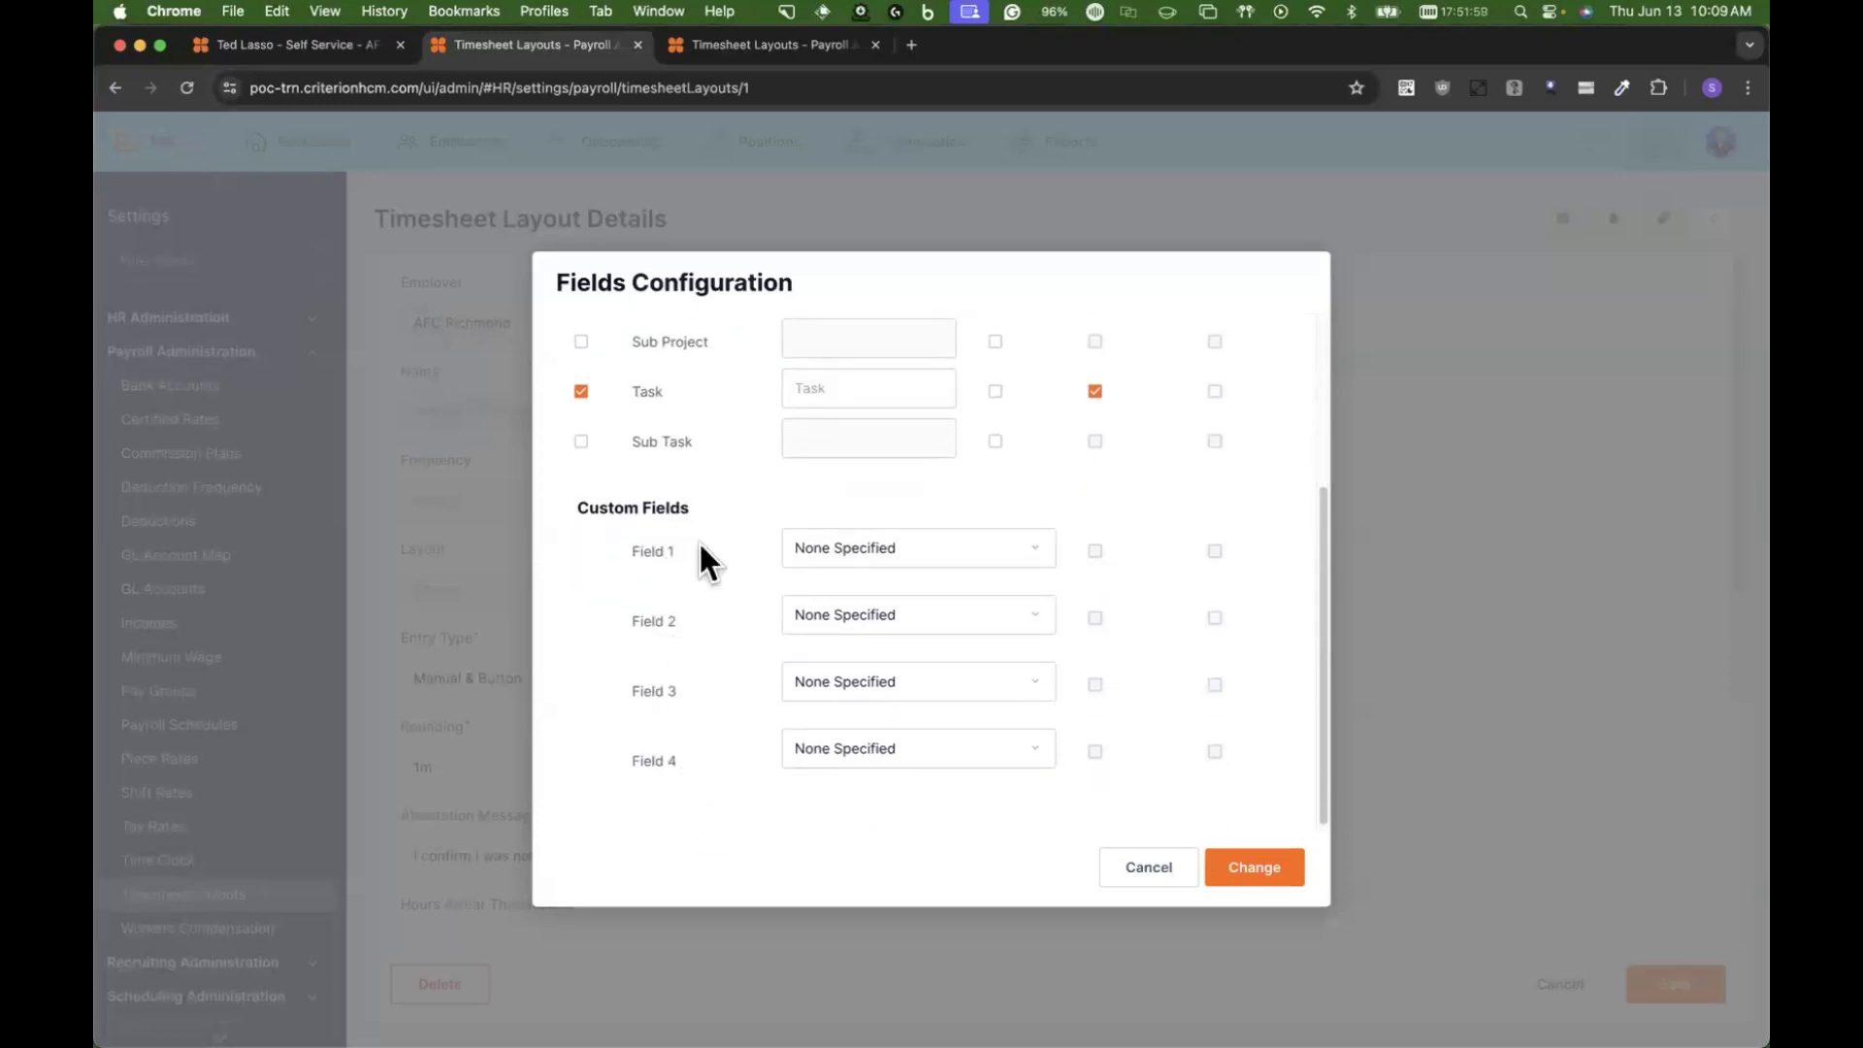
scroll(700, 545, "up", 2)
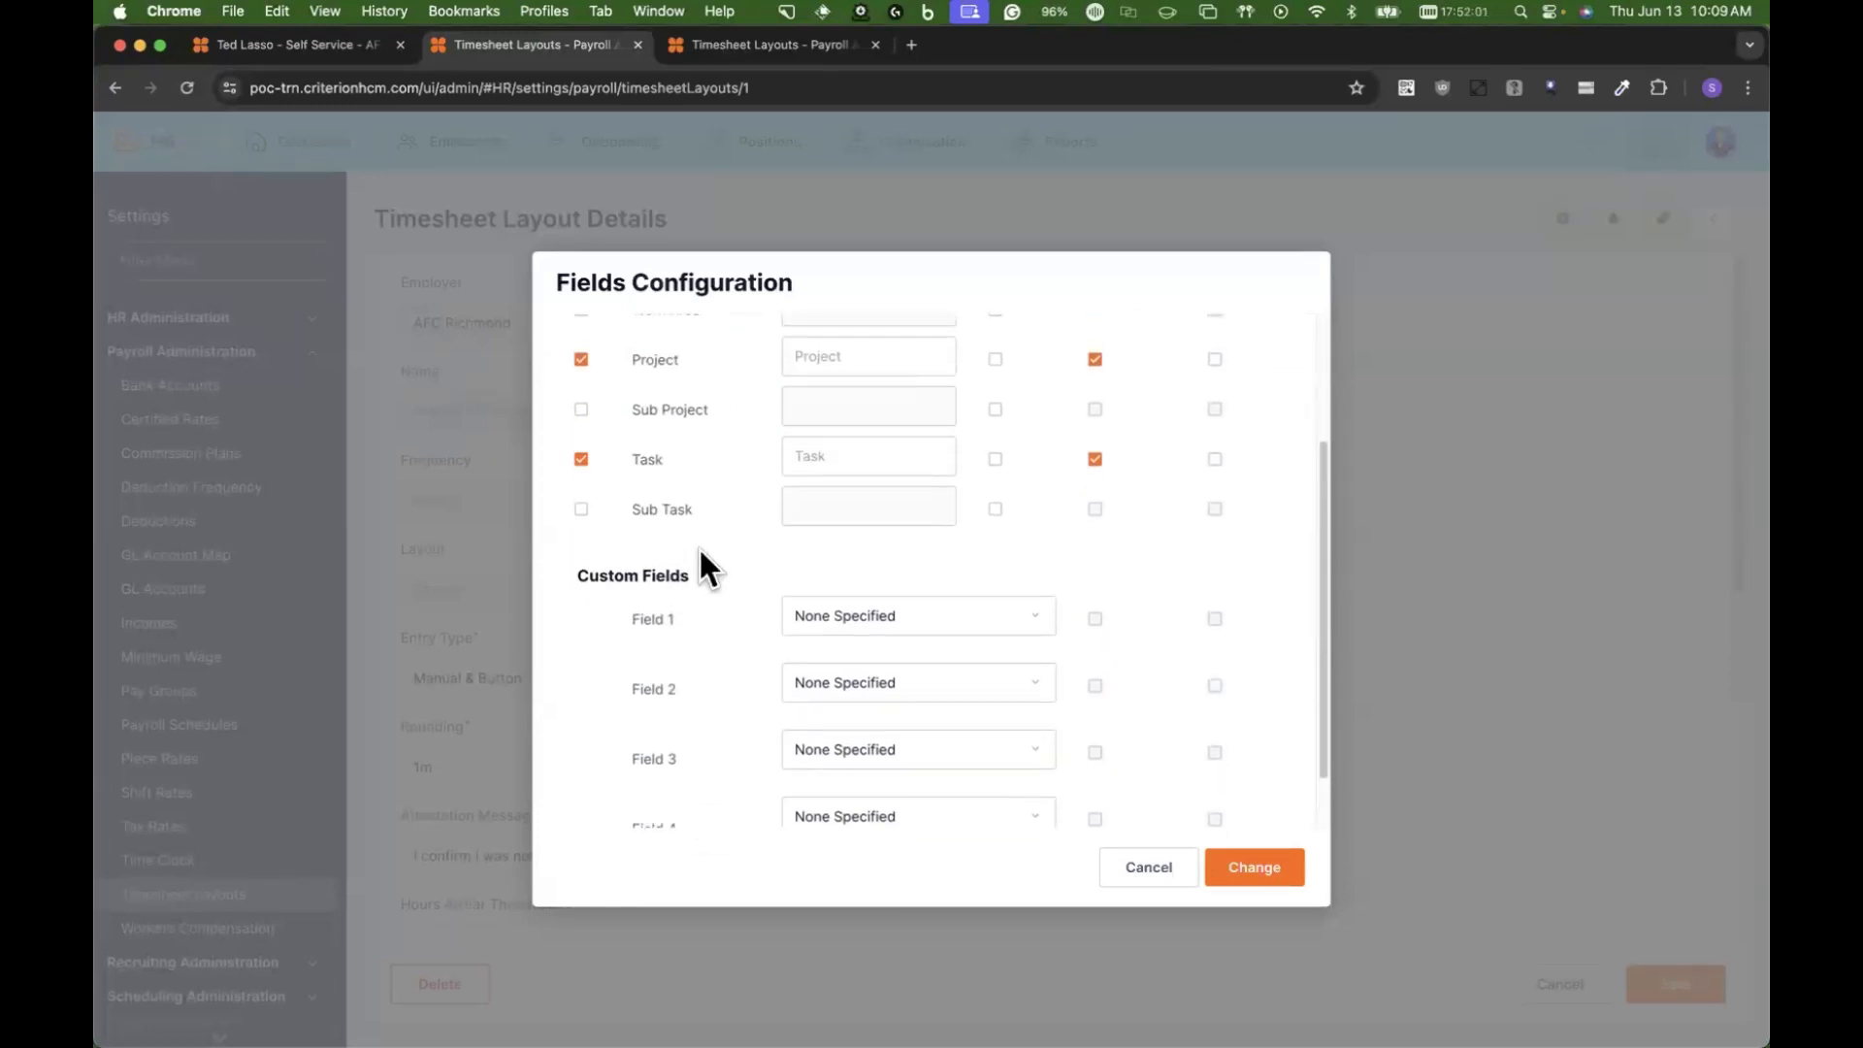
left_click(927, 617)
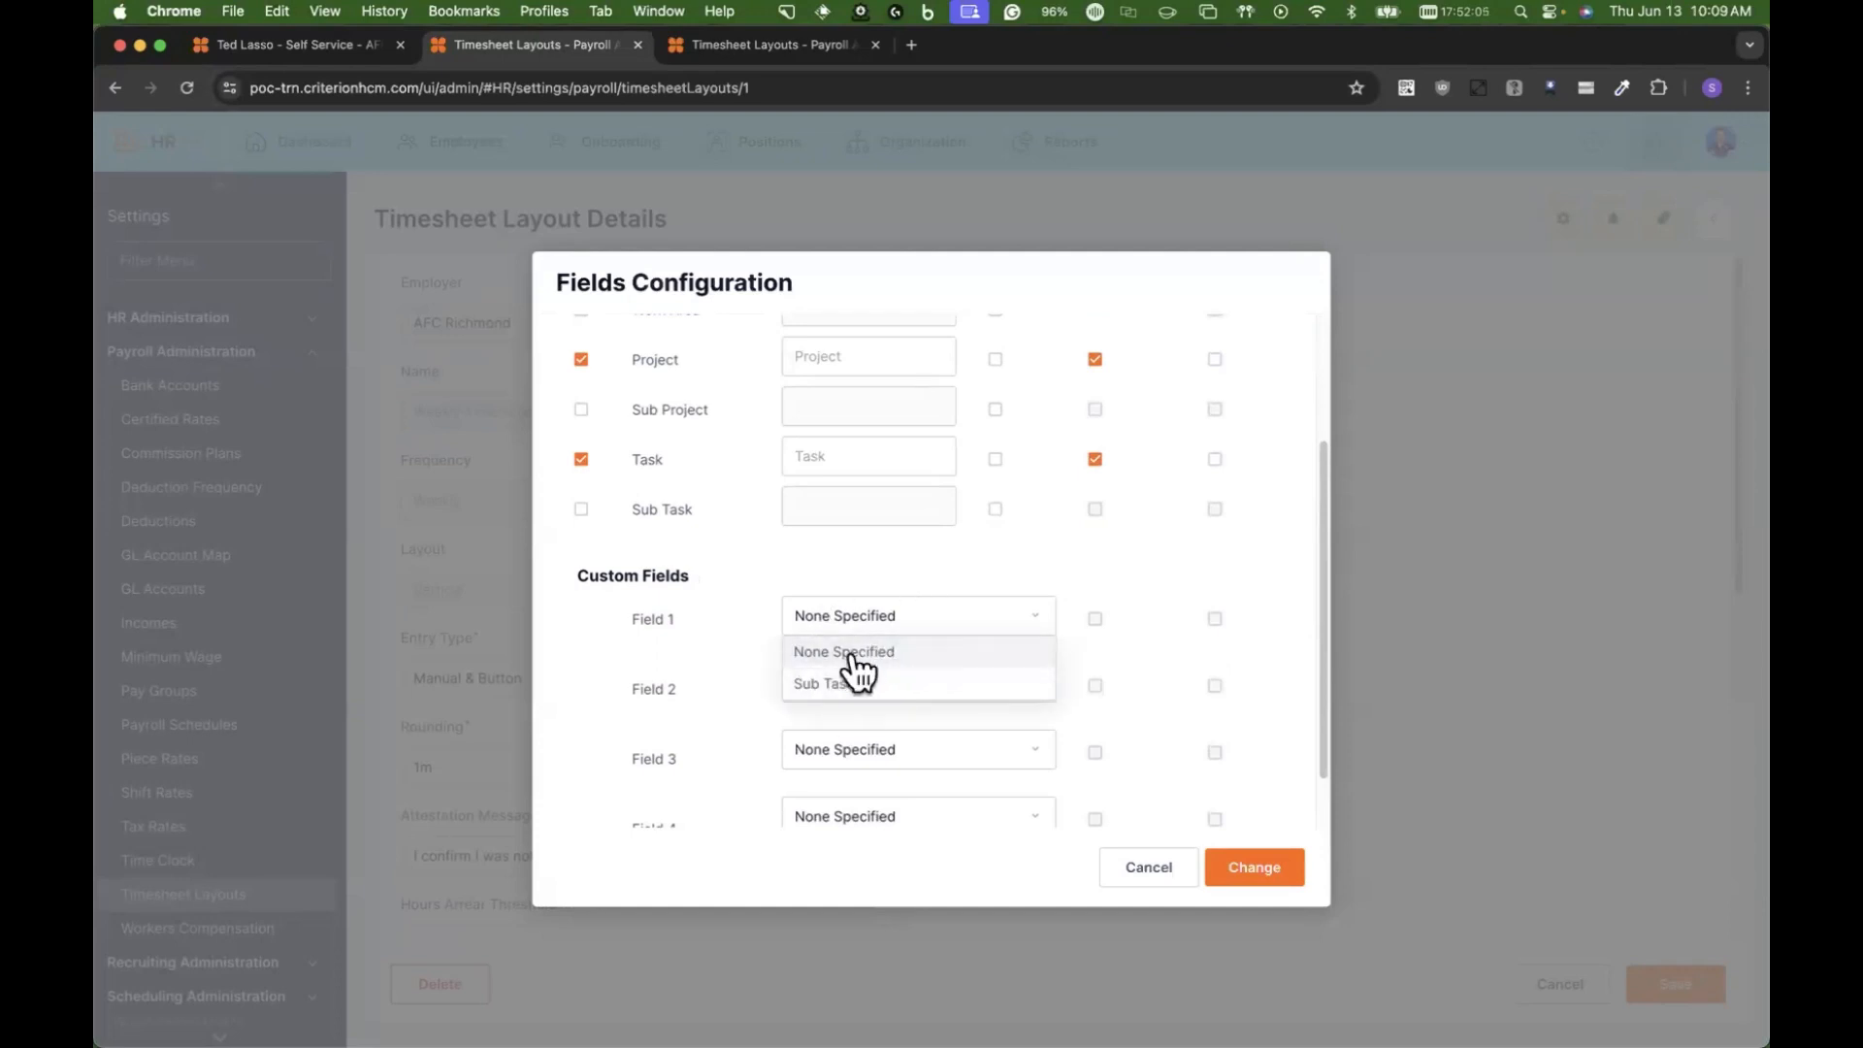
left_click(1095, 621)
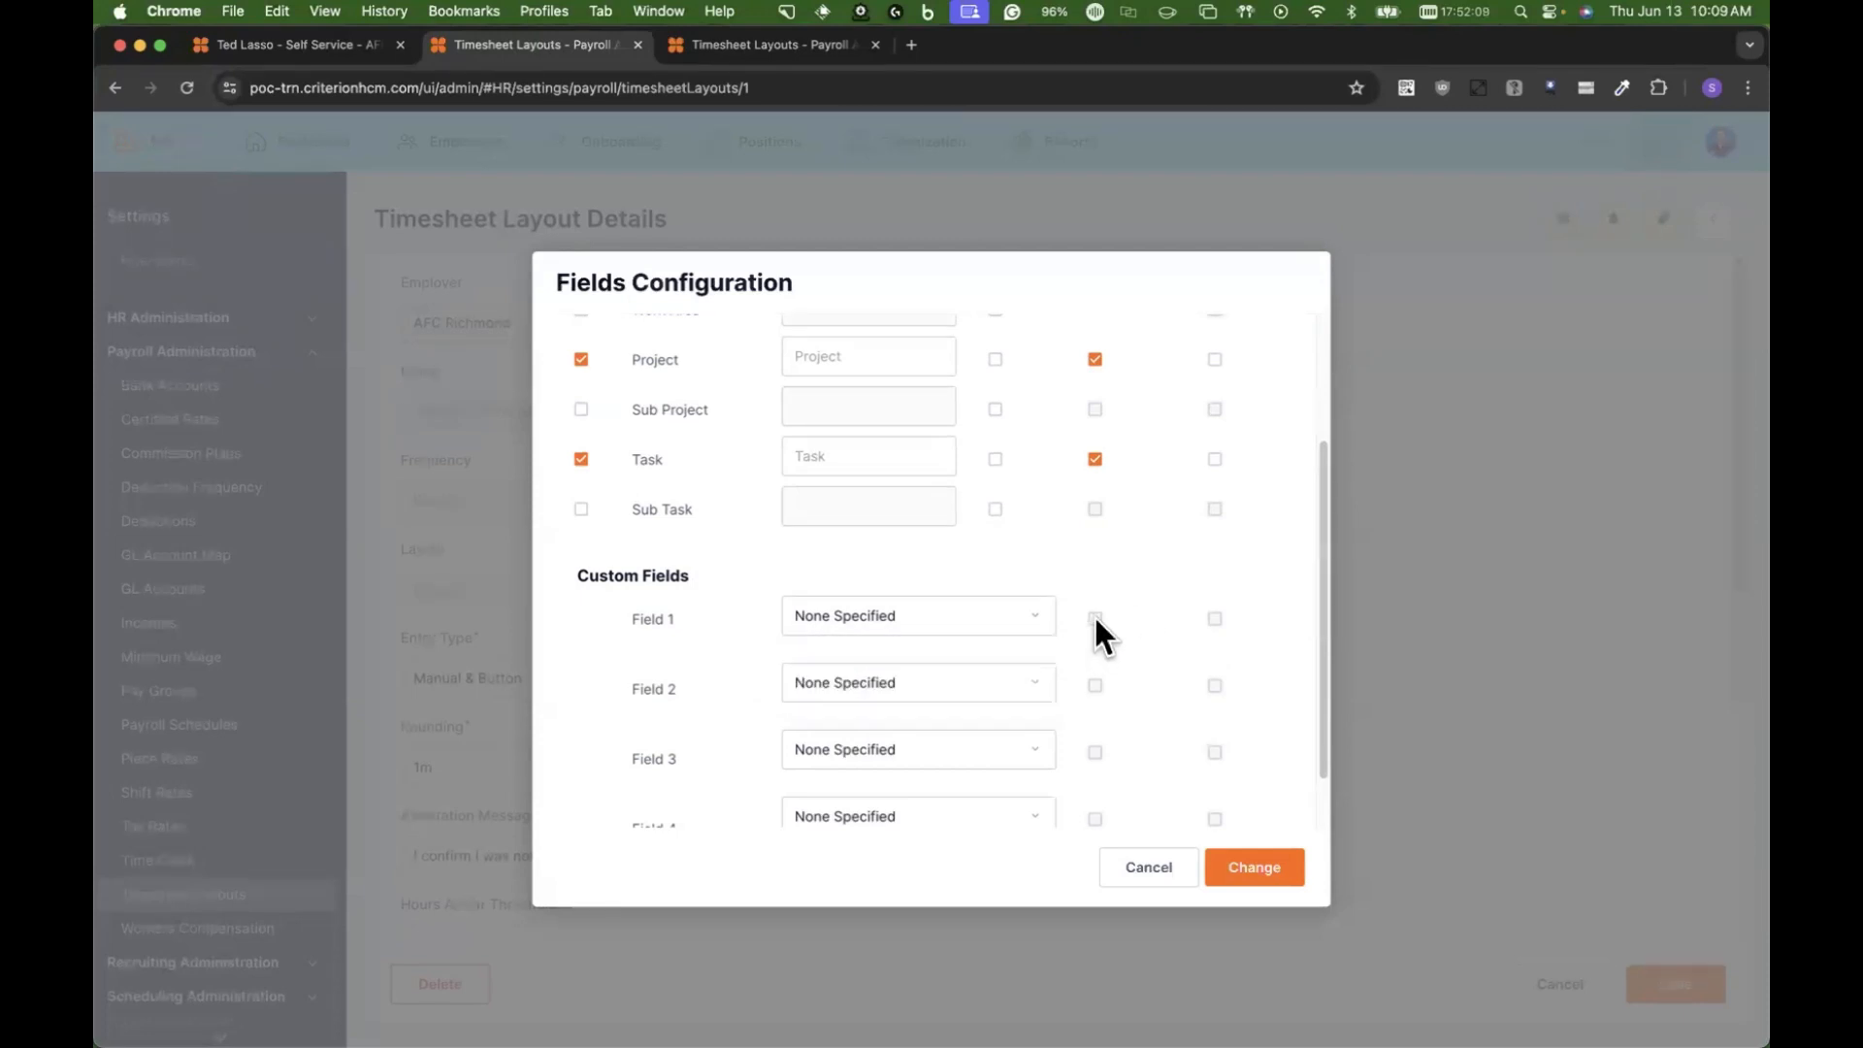
scroll(1067, 611, "up", 3)
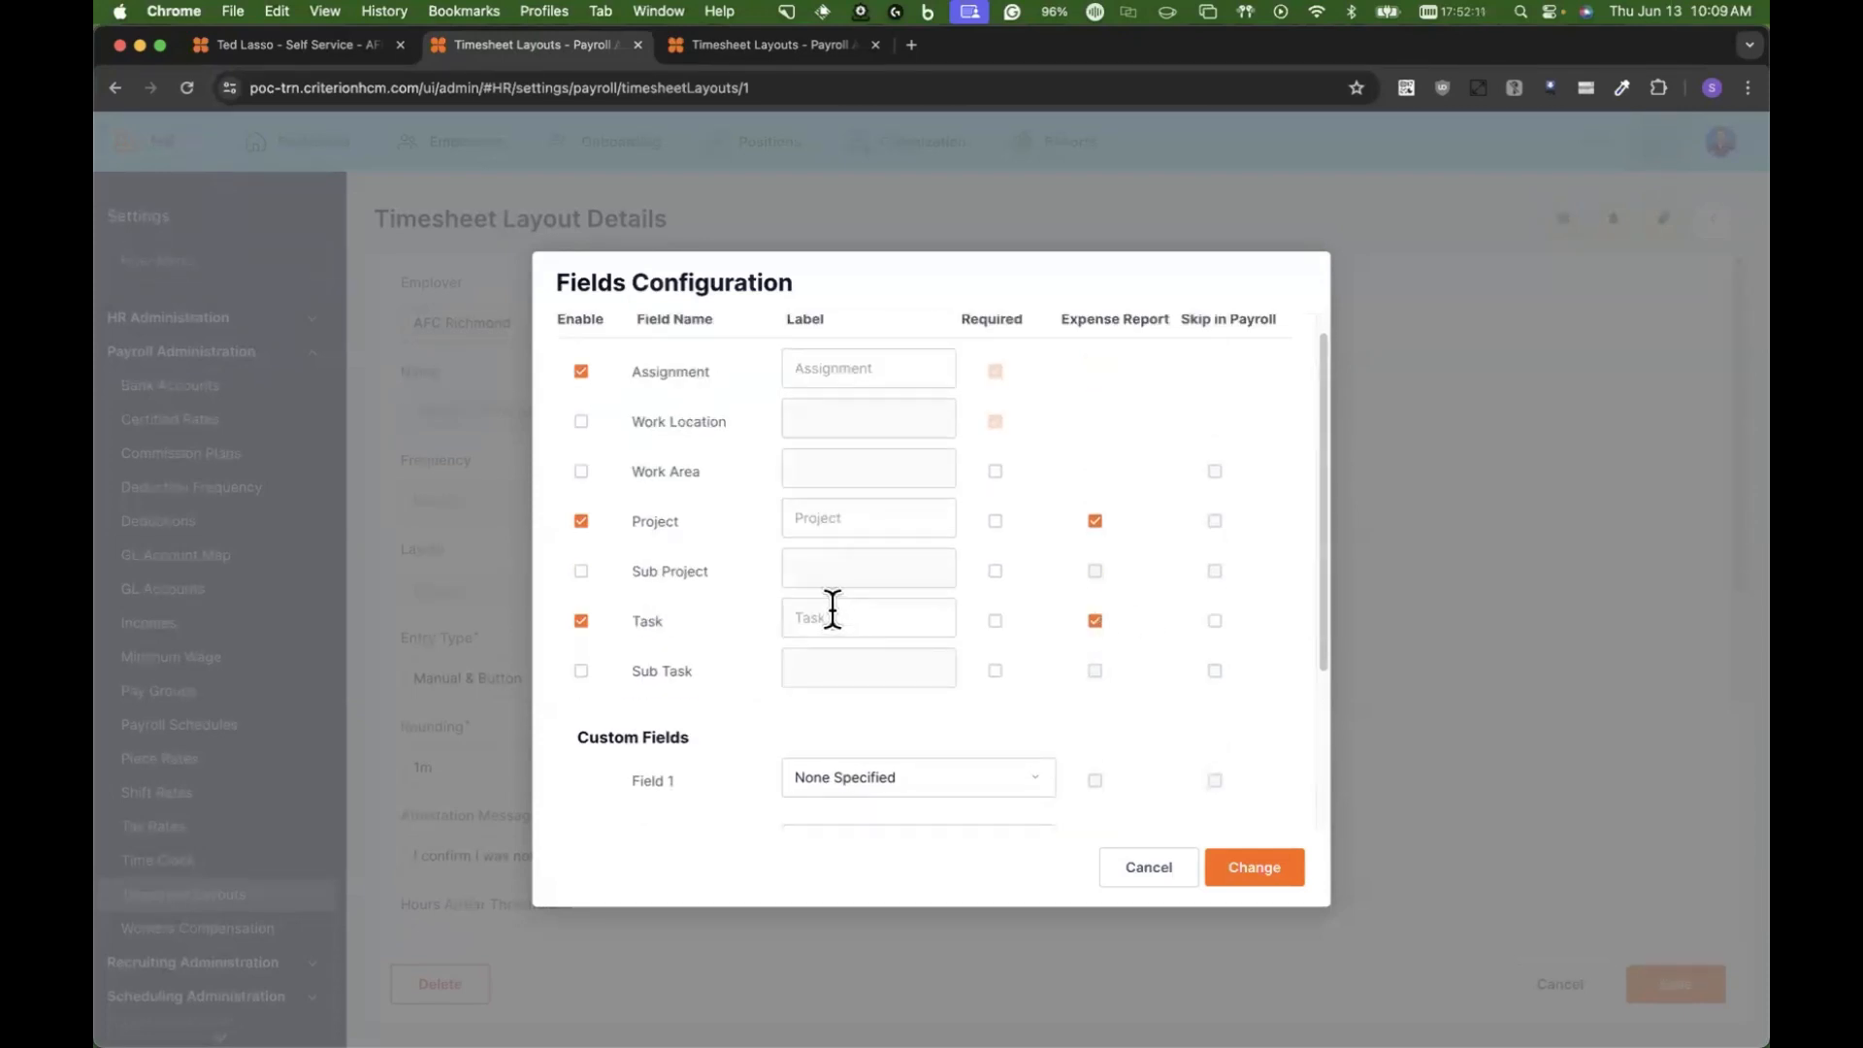
Step: Apply the fields configuration and save the timesheet layout
left_click(1095, 522)
left_click(854, 521)
left_click(1247, 878)
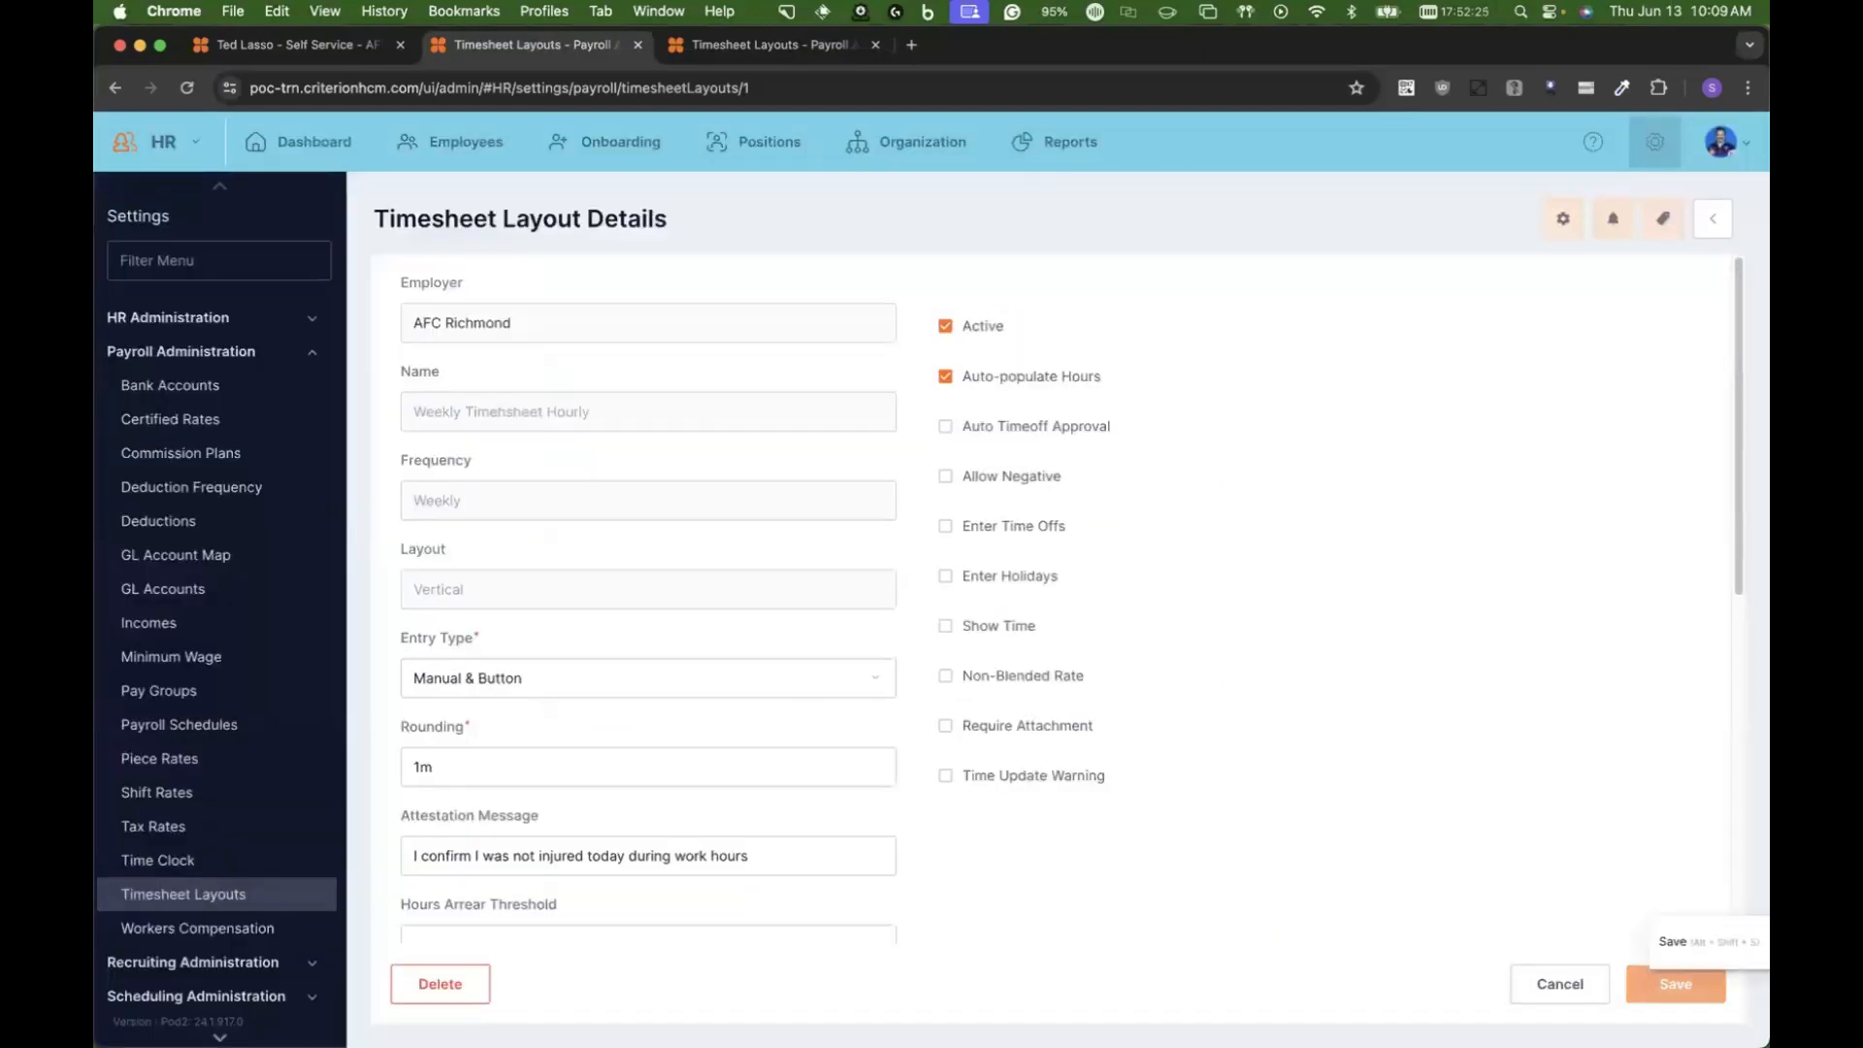
left_click(1676, 984)
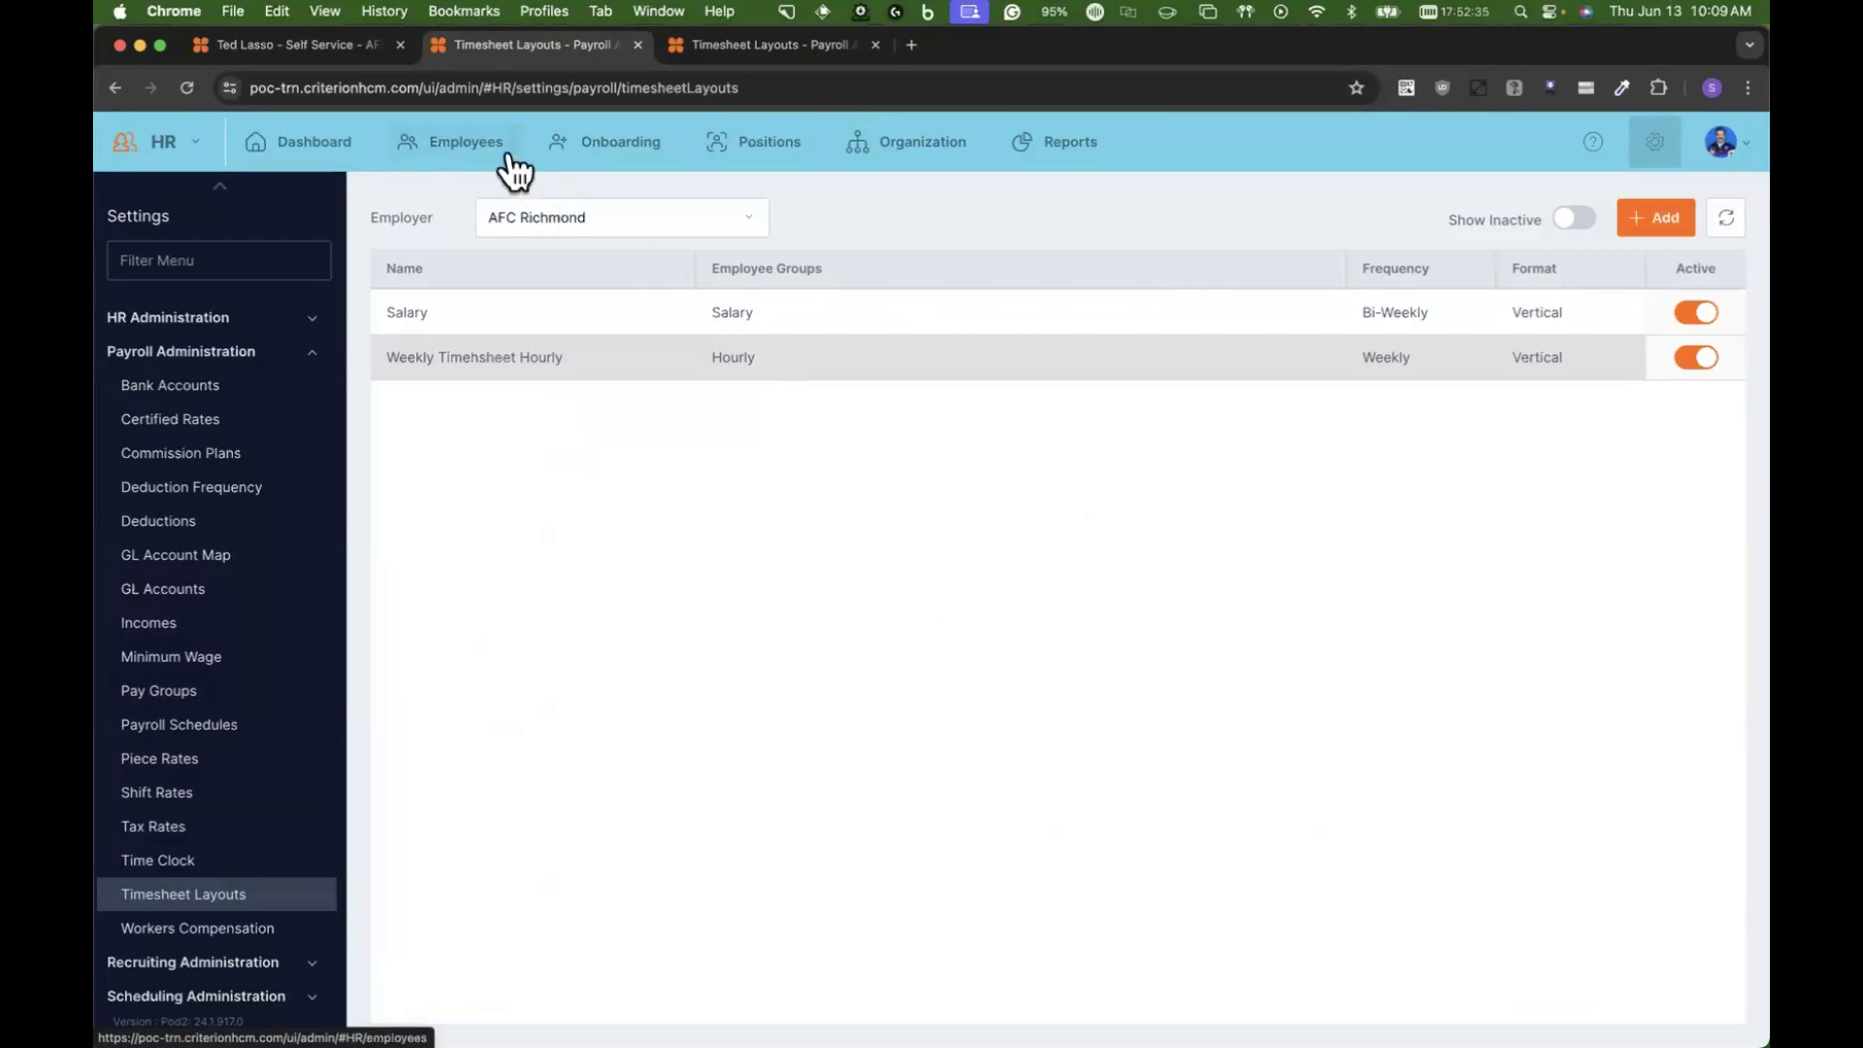
Step: Switch to the employee self-service site and start a new expense report from the Pay section
left_click(278, 50)
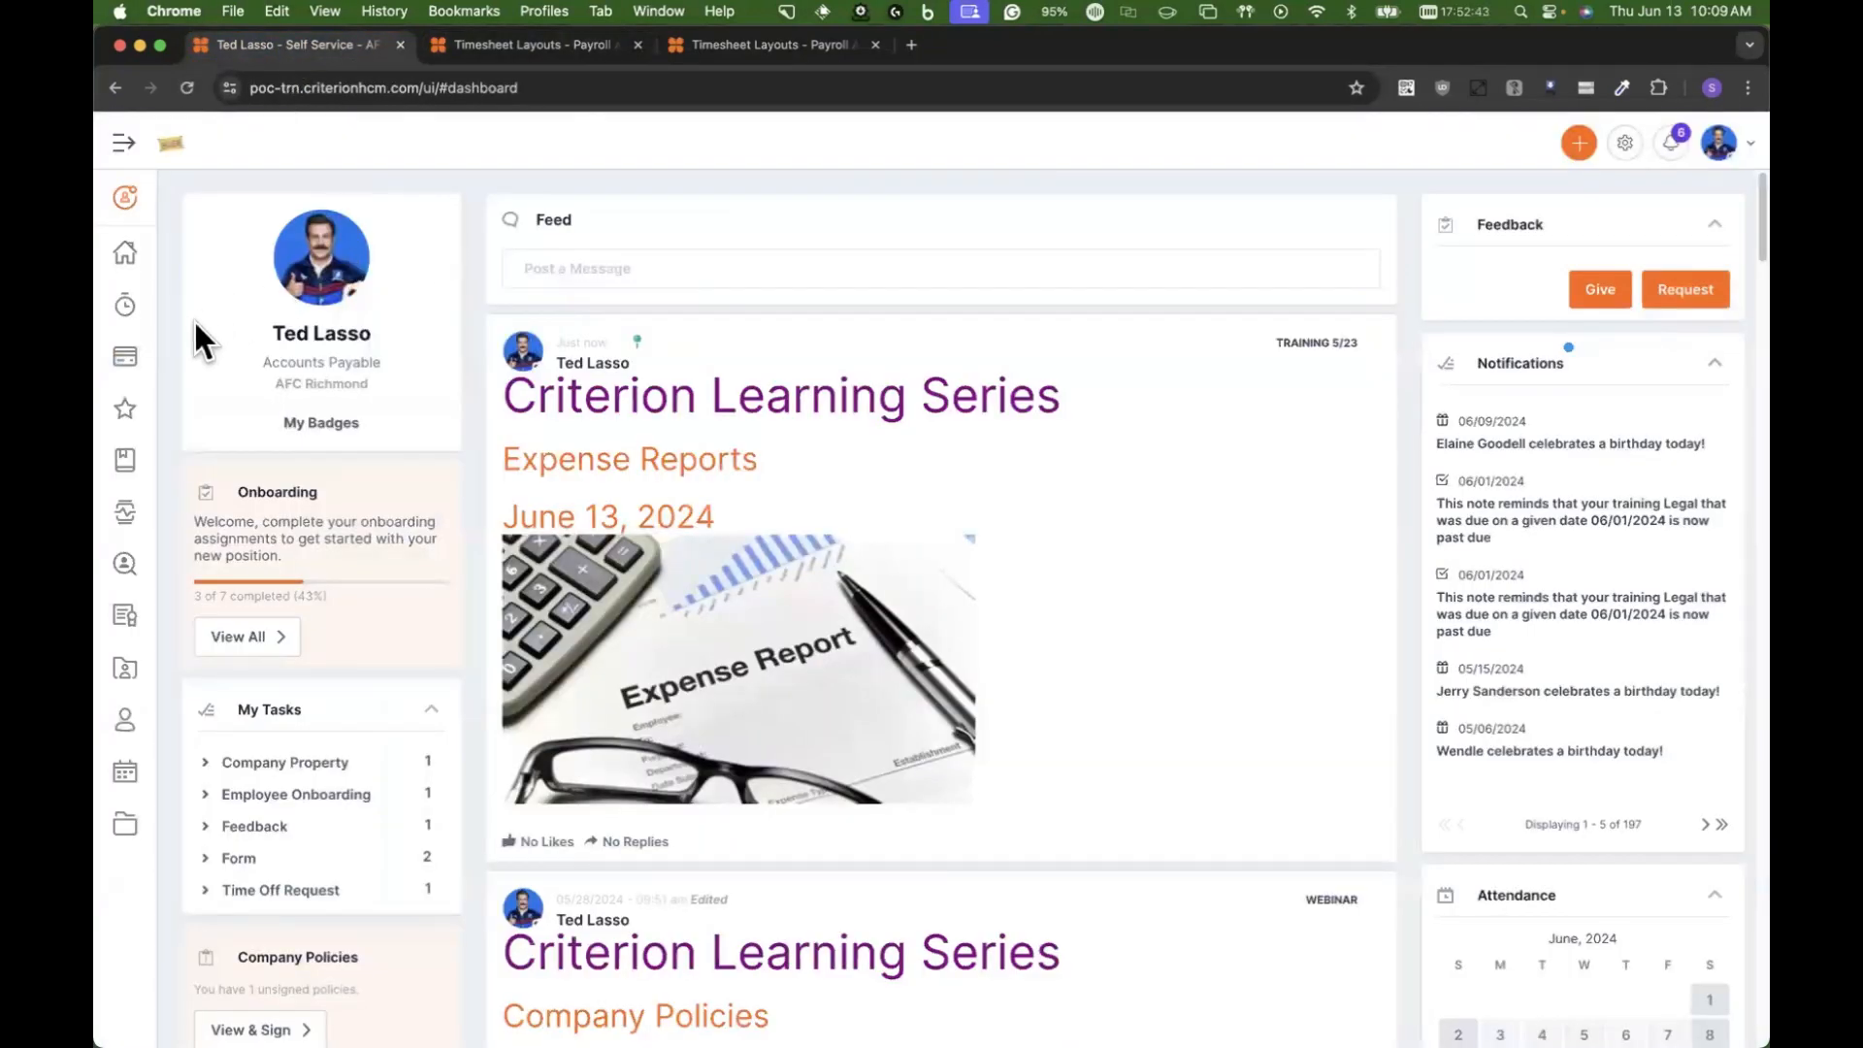
mouse_move(137, 361)
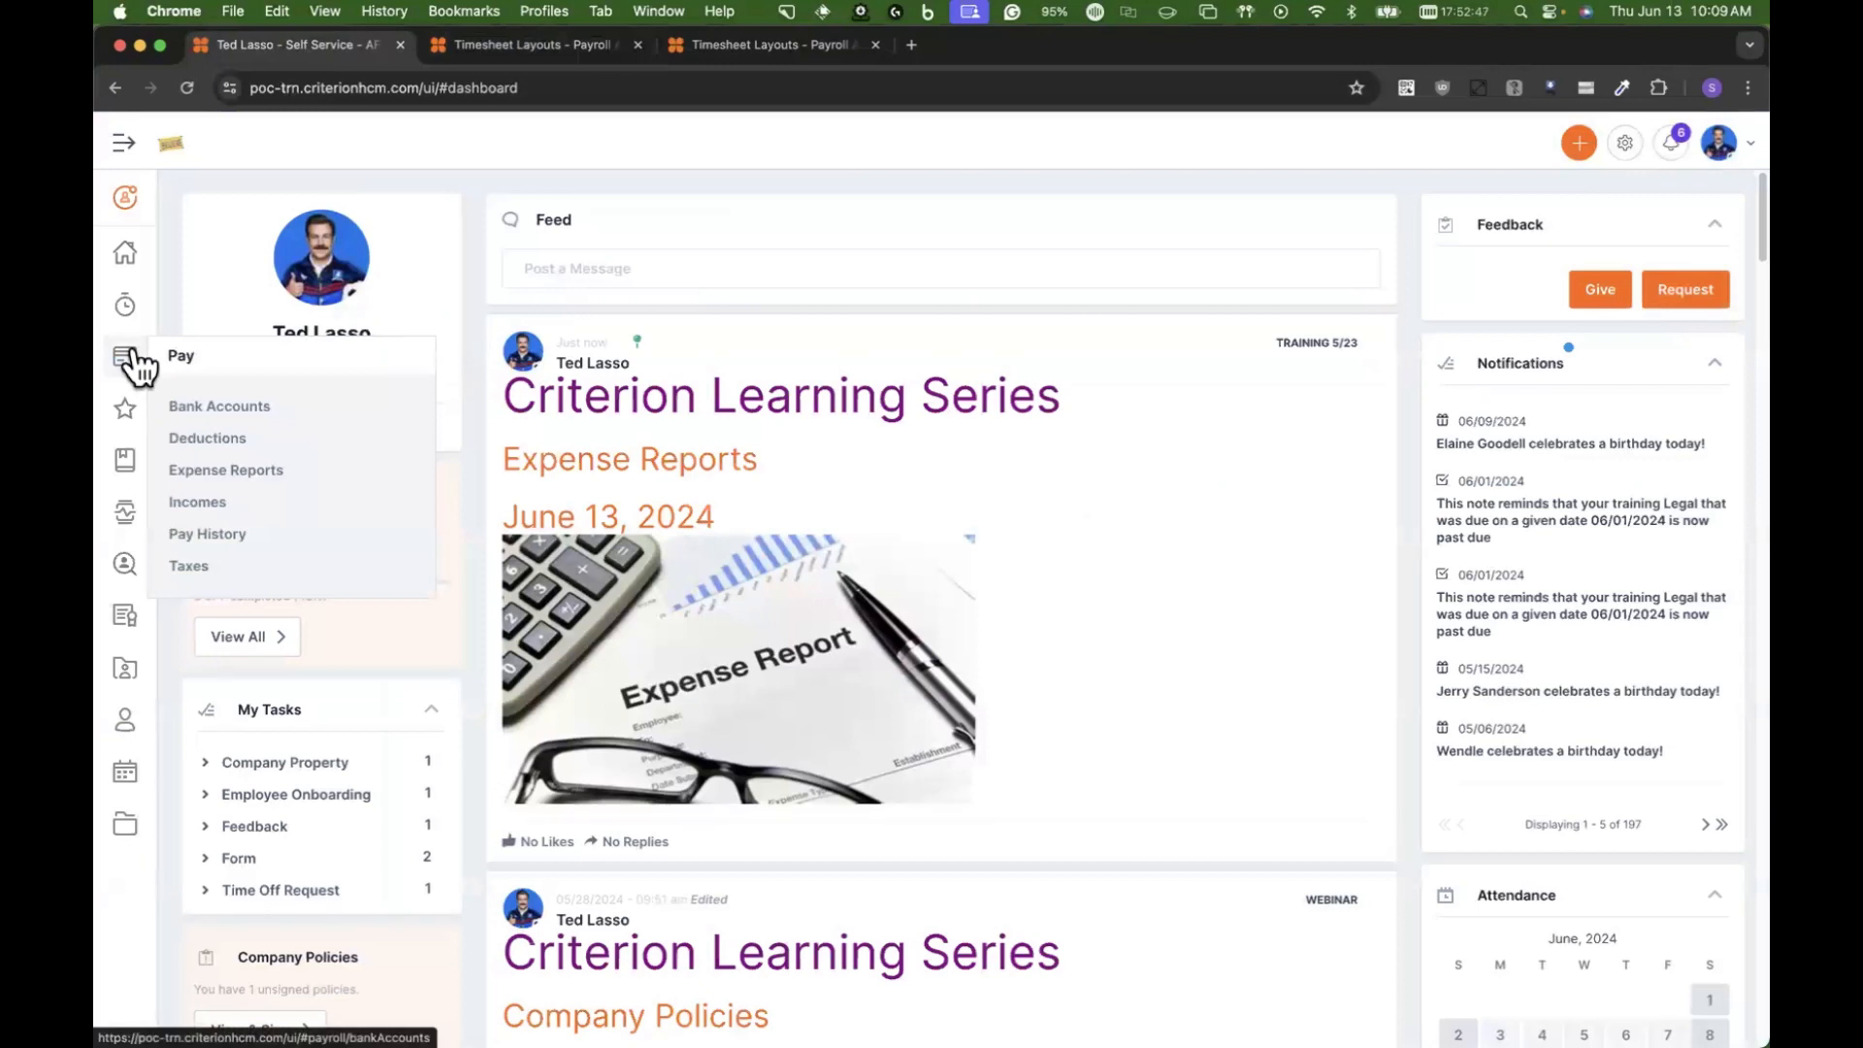
left_click(206, 473)
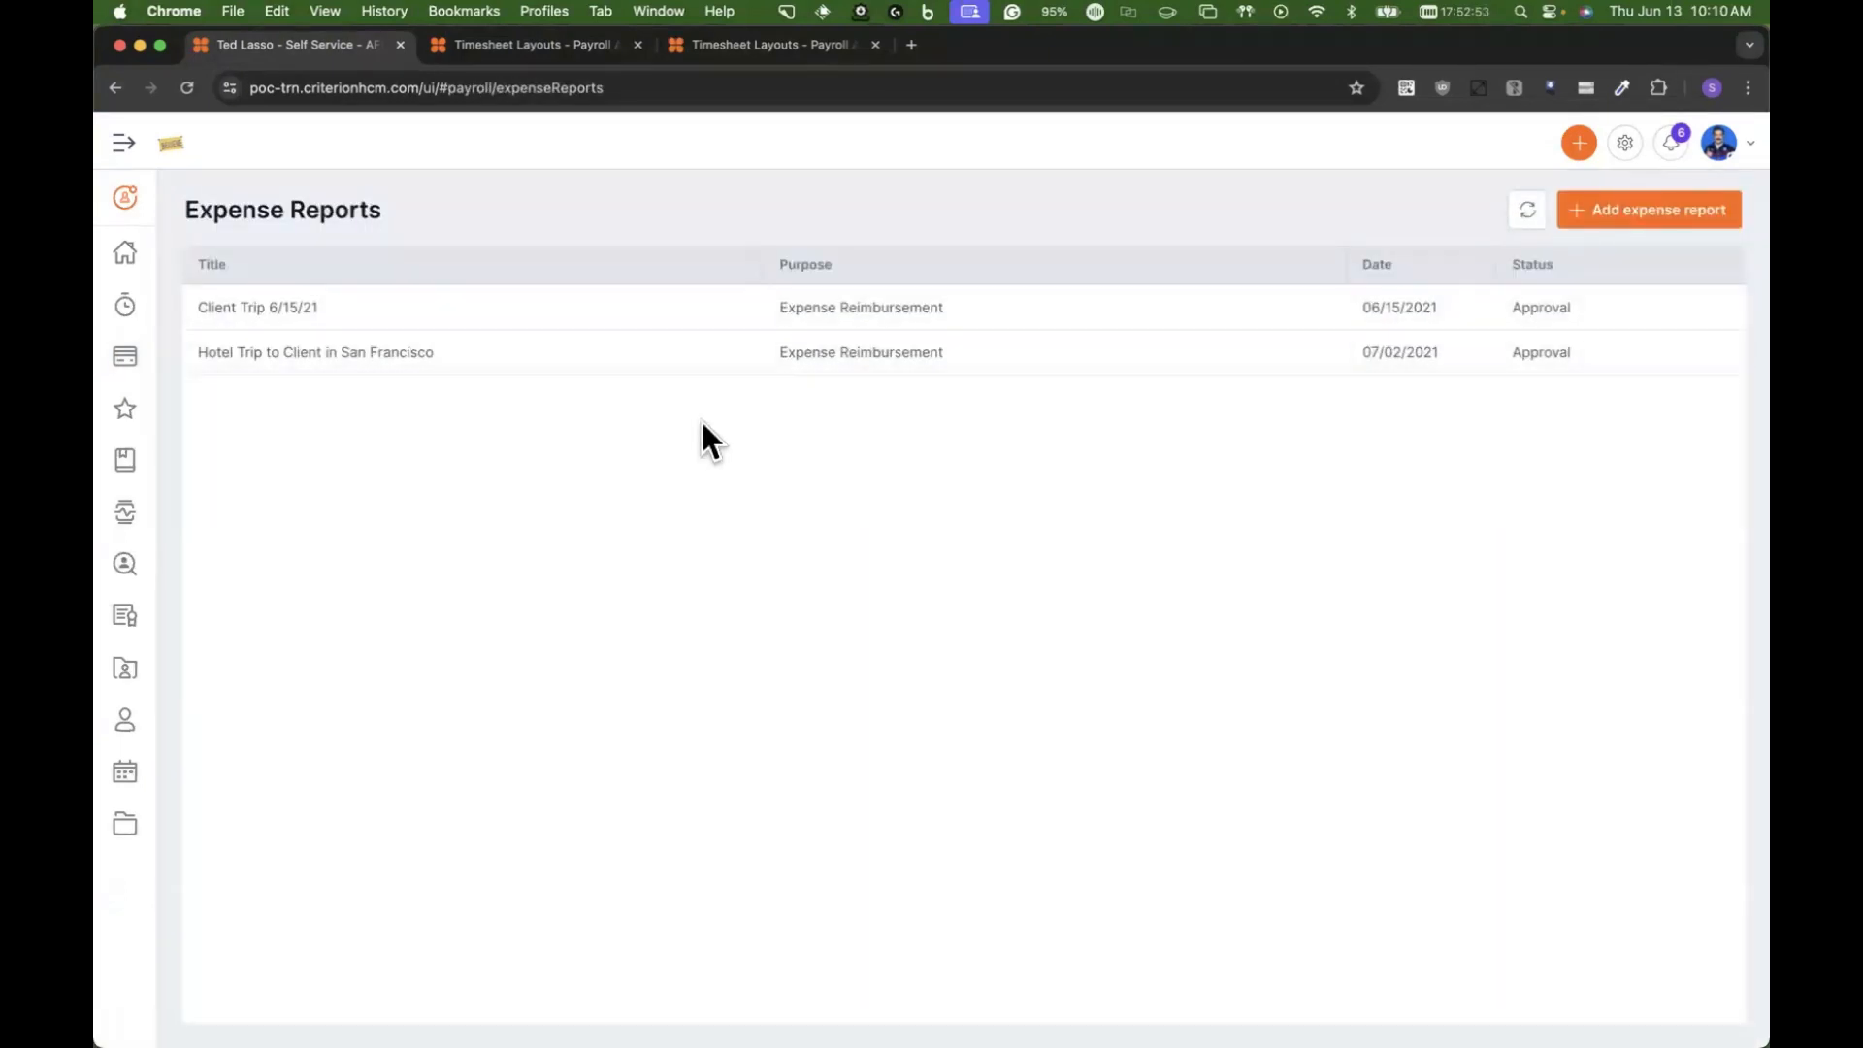
left_click(1697, 210)
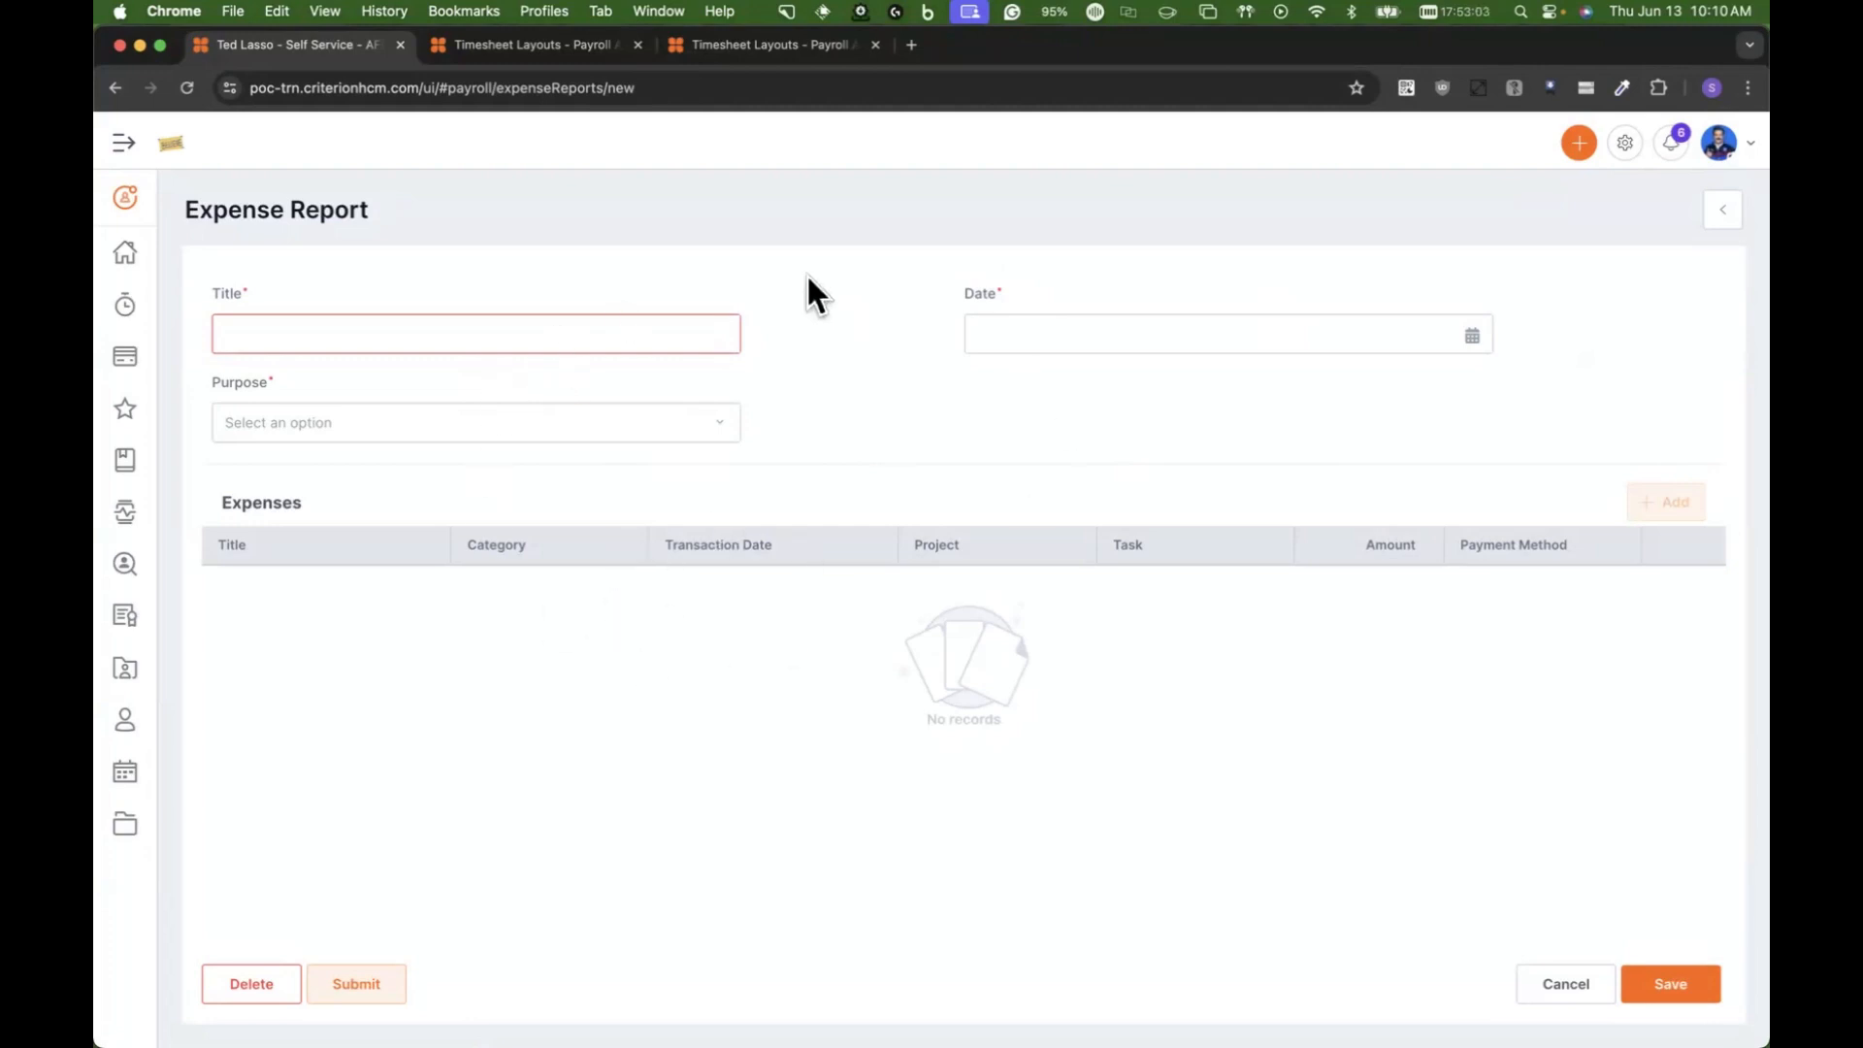
Step: Title the expense report "Conference in Washington"
left_click(633, 330)
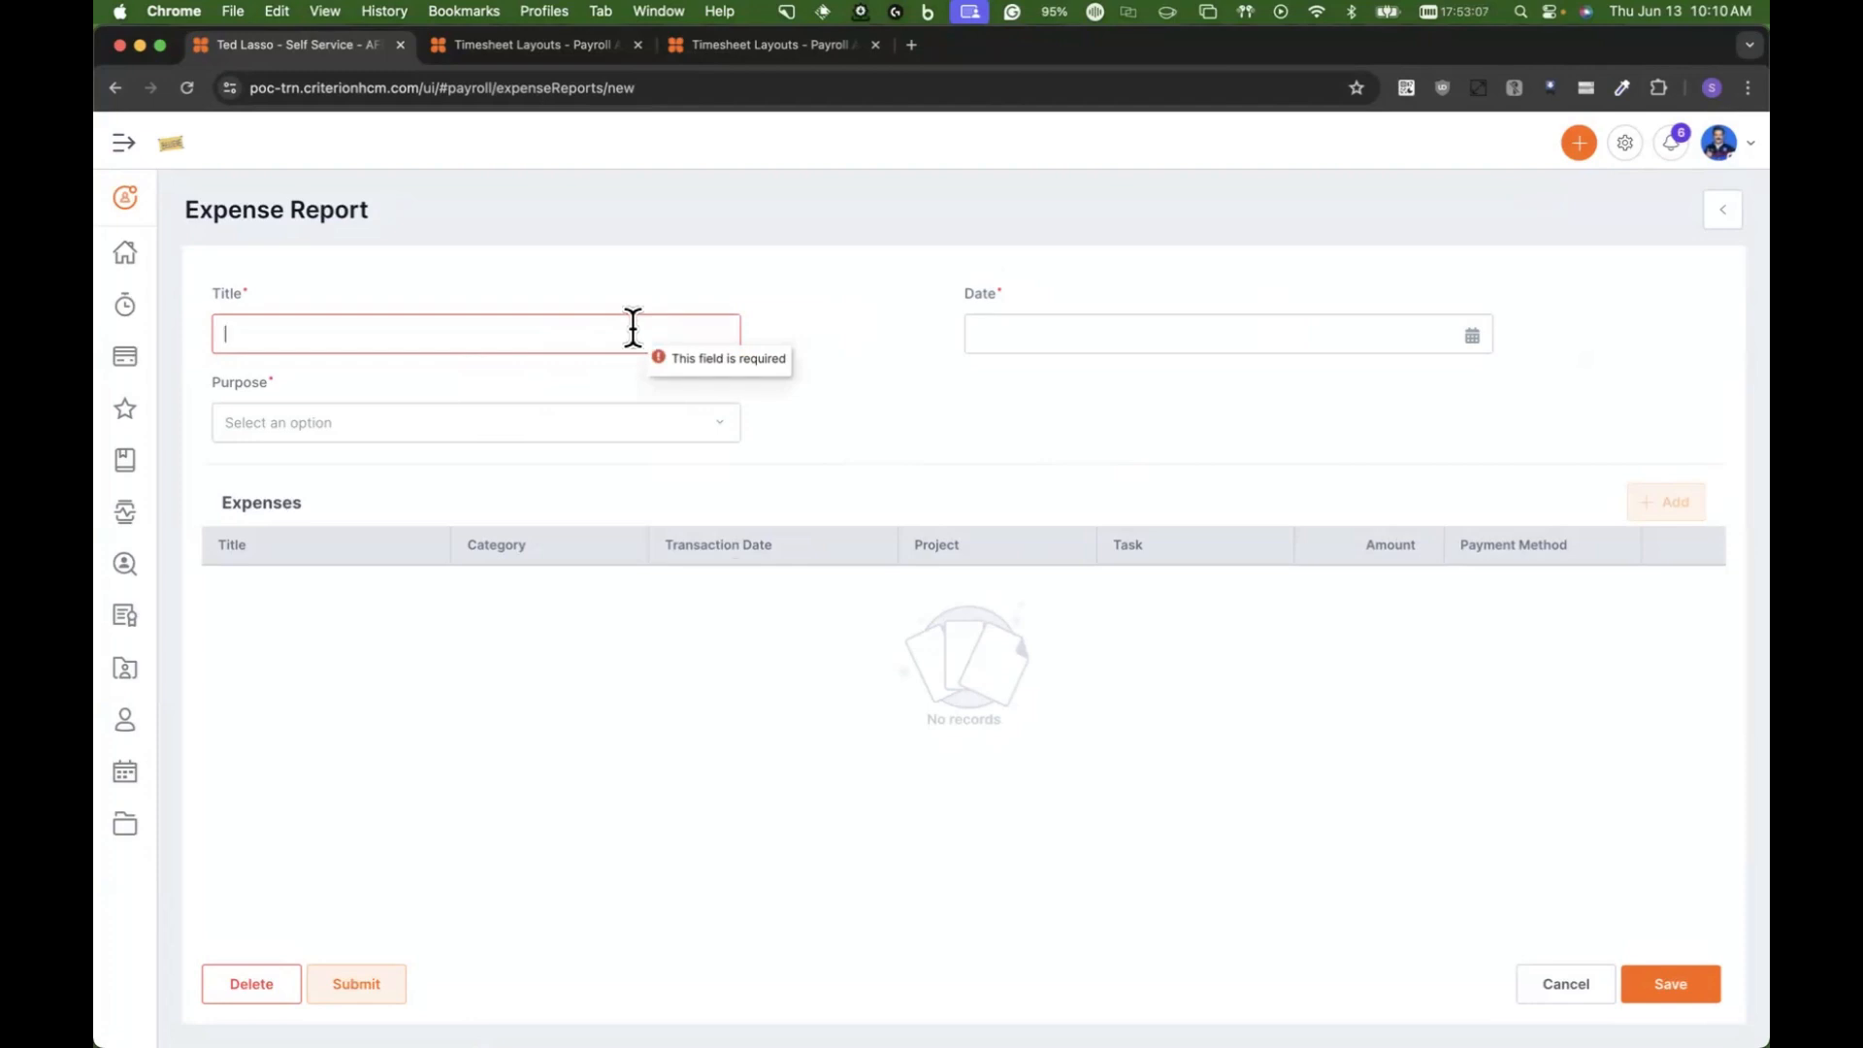
type("Confere")
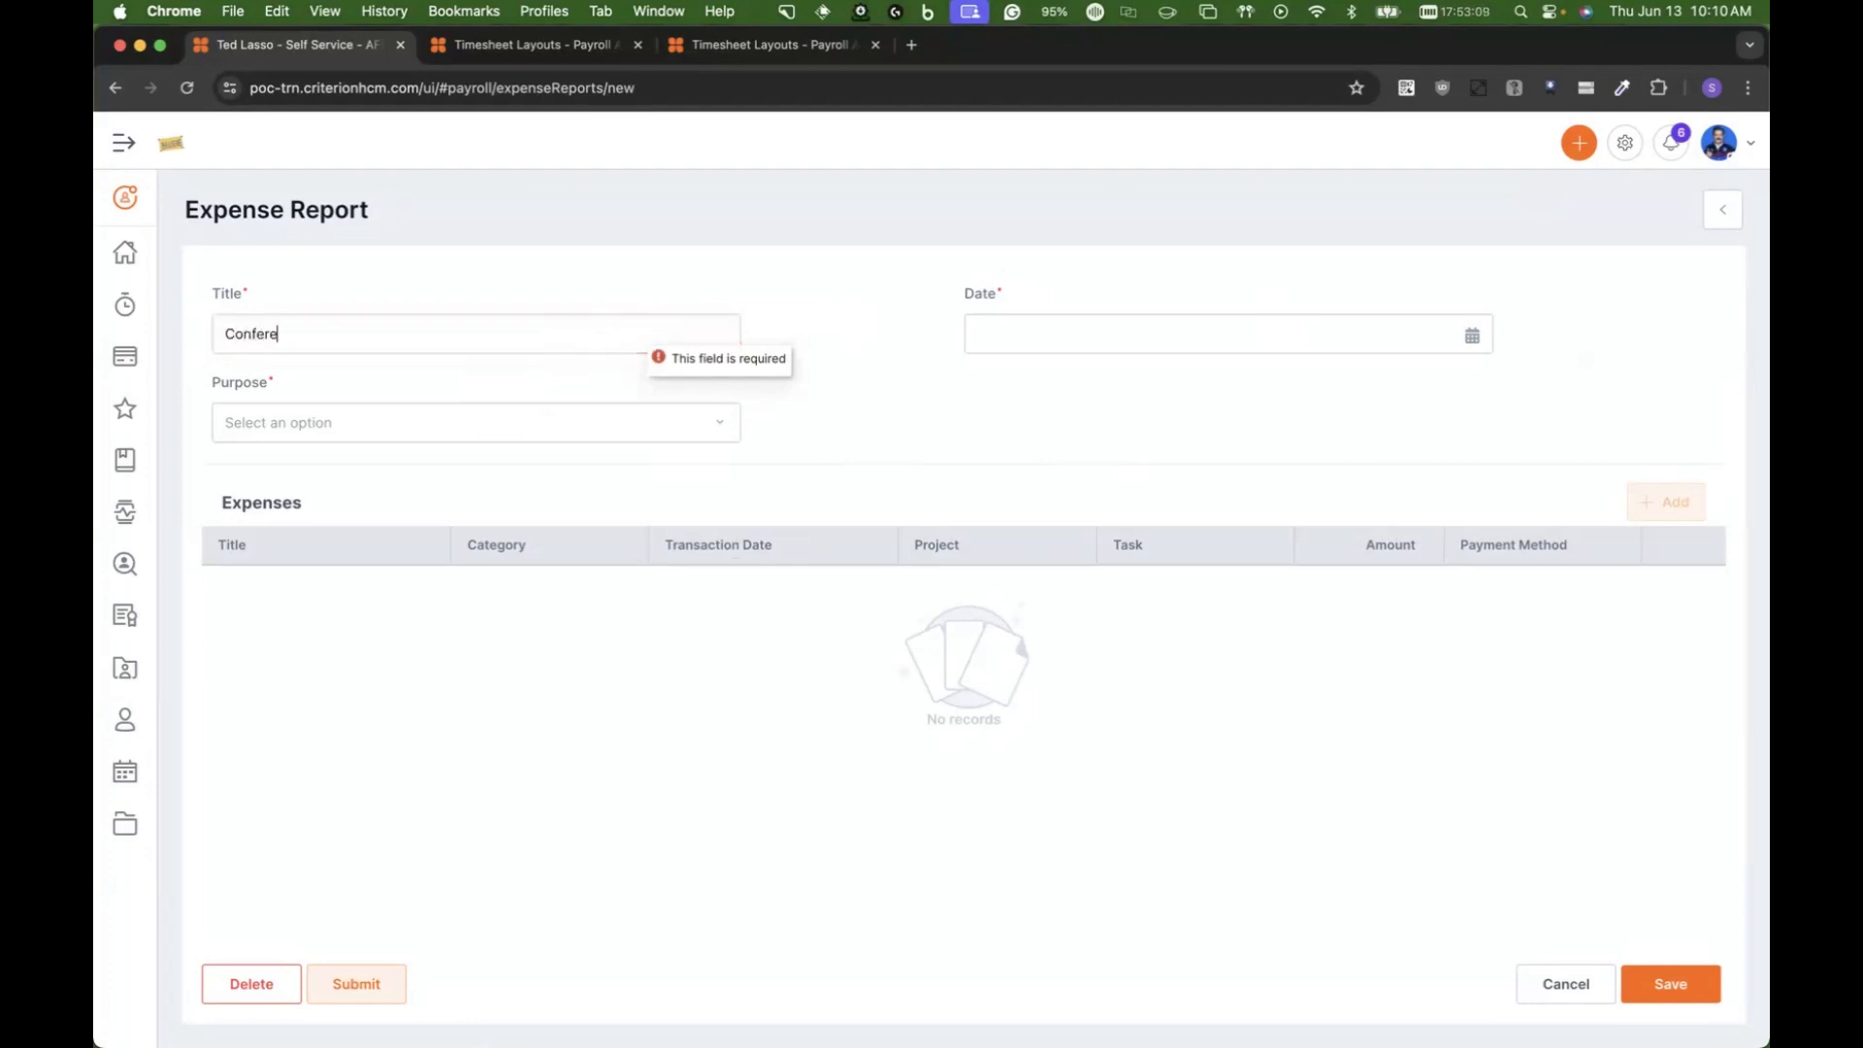
type("nce in ORlan")
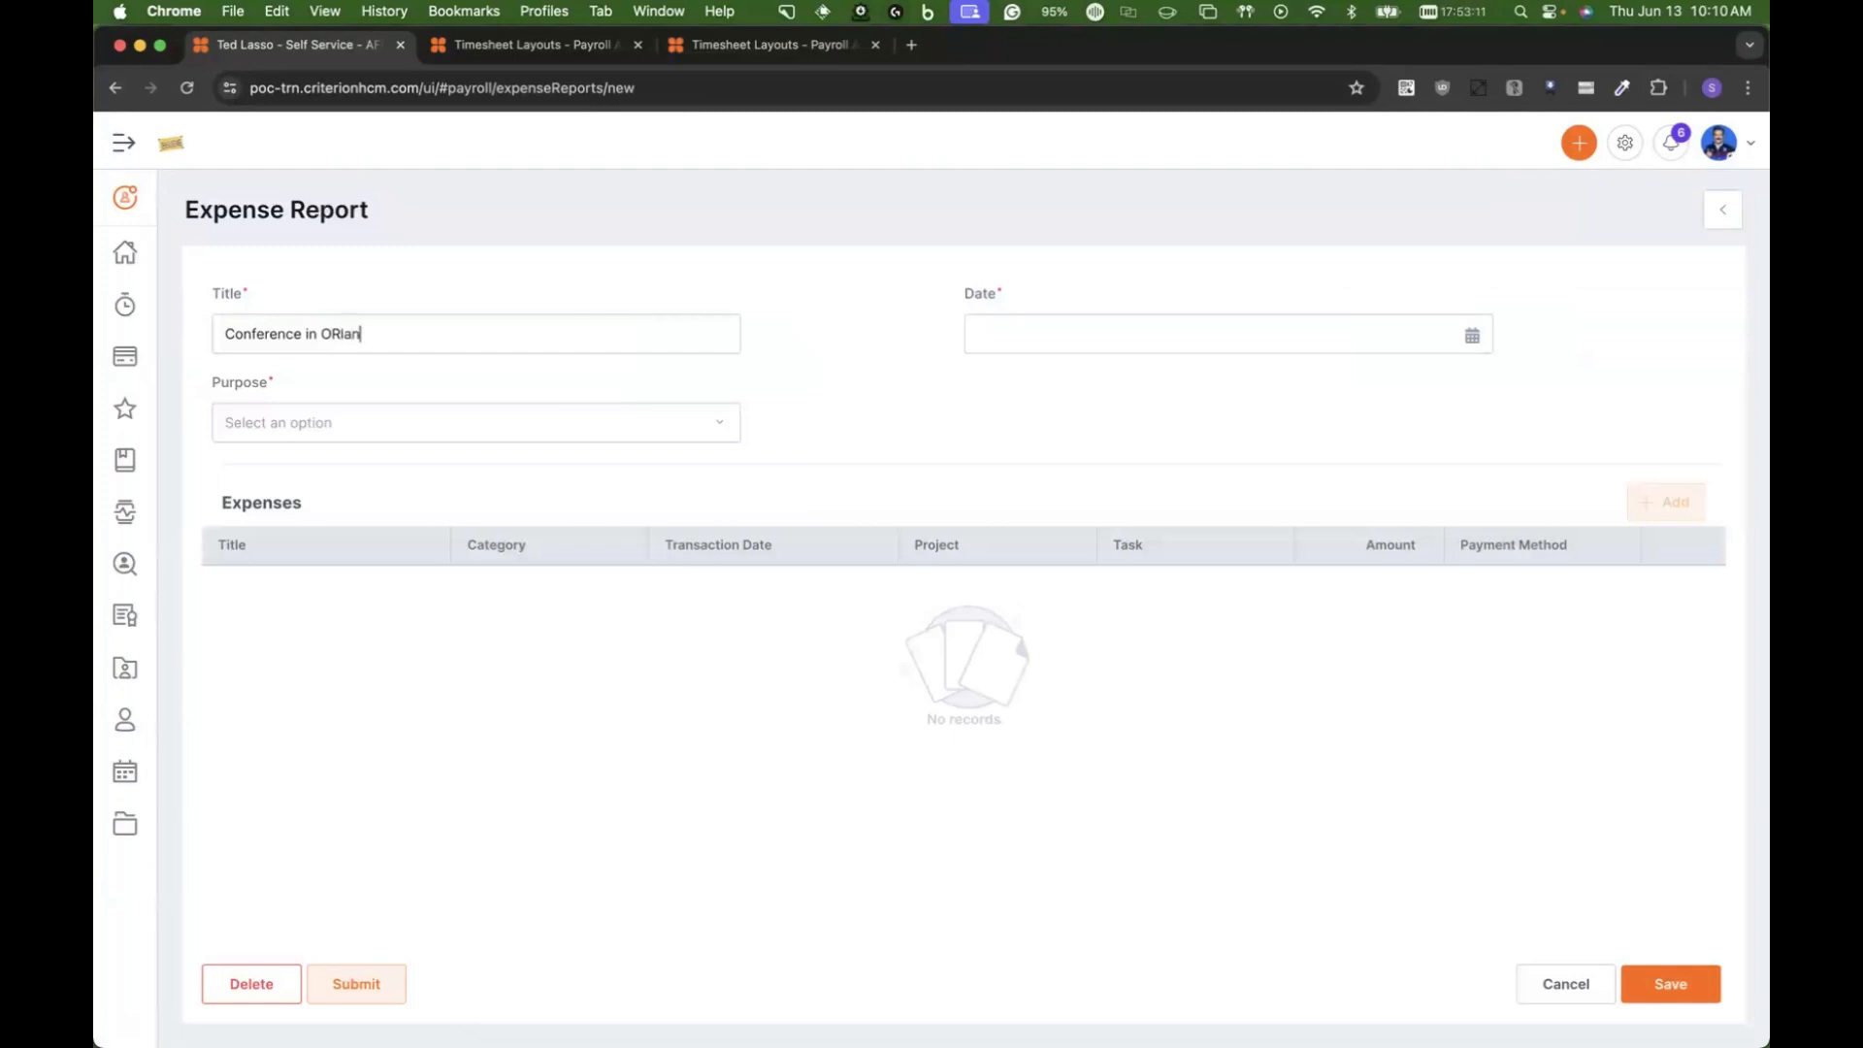
key("BackSpace")
key("BackSpace")
key("BackSpace")
key("BackSpace")
type("Washington")
Step: Compare the report's purpose options with the expense report purposes in the Weekly Timesheet Hourly layout's enhanced settings
left_click(497, 418)
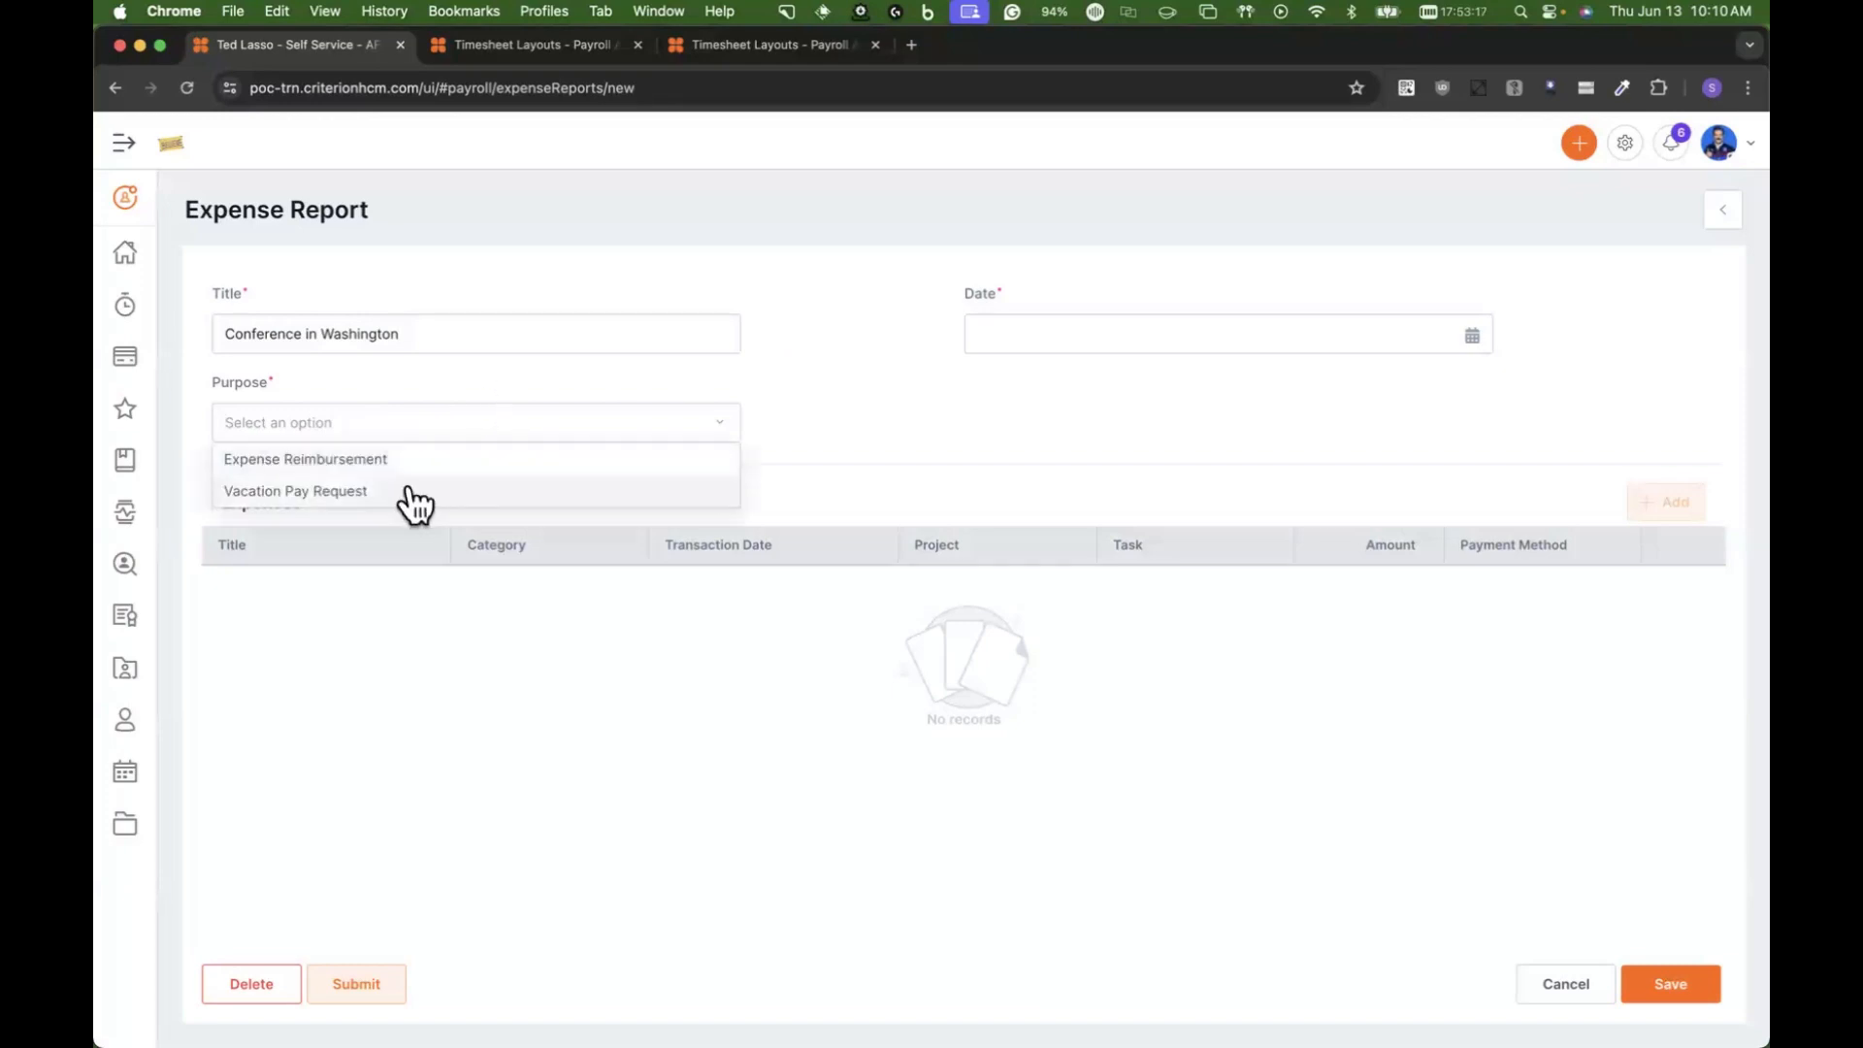
left_click(545, 45)
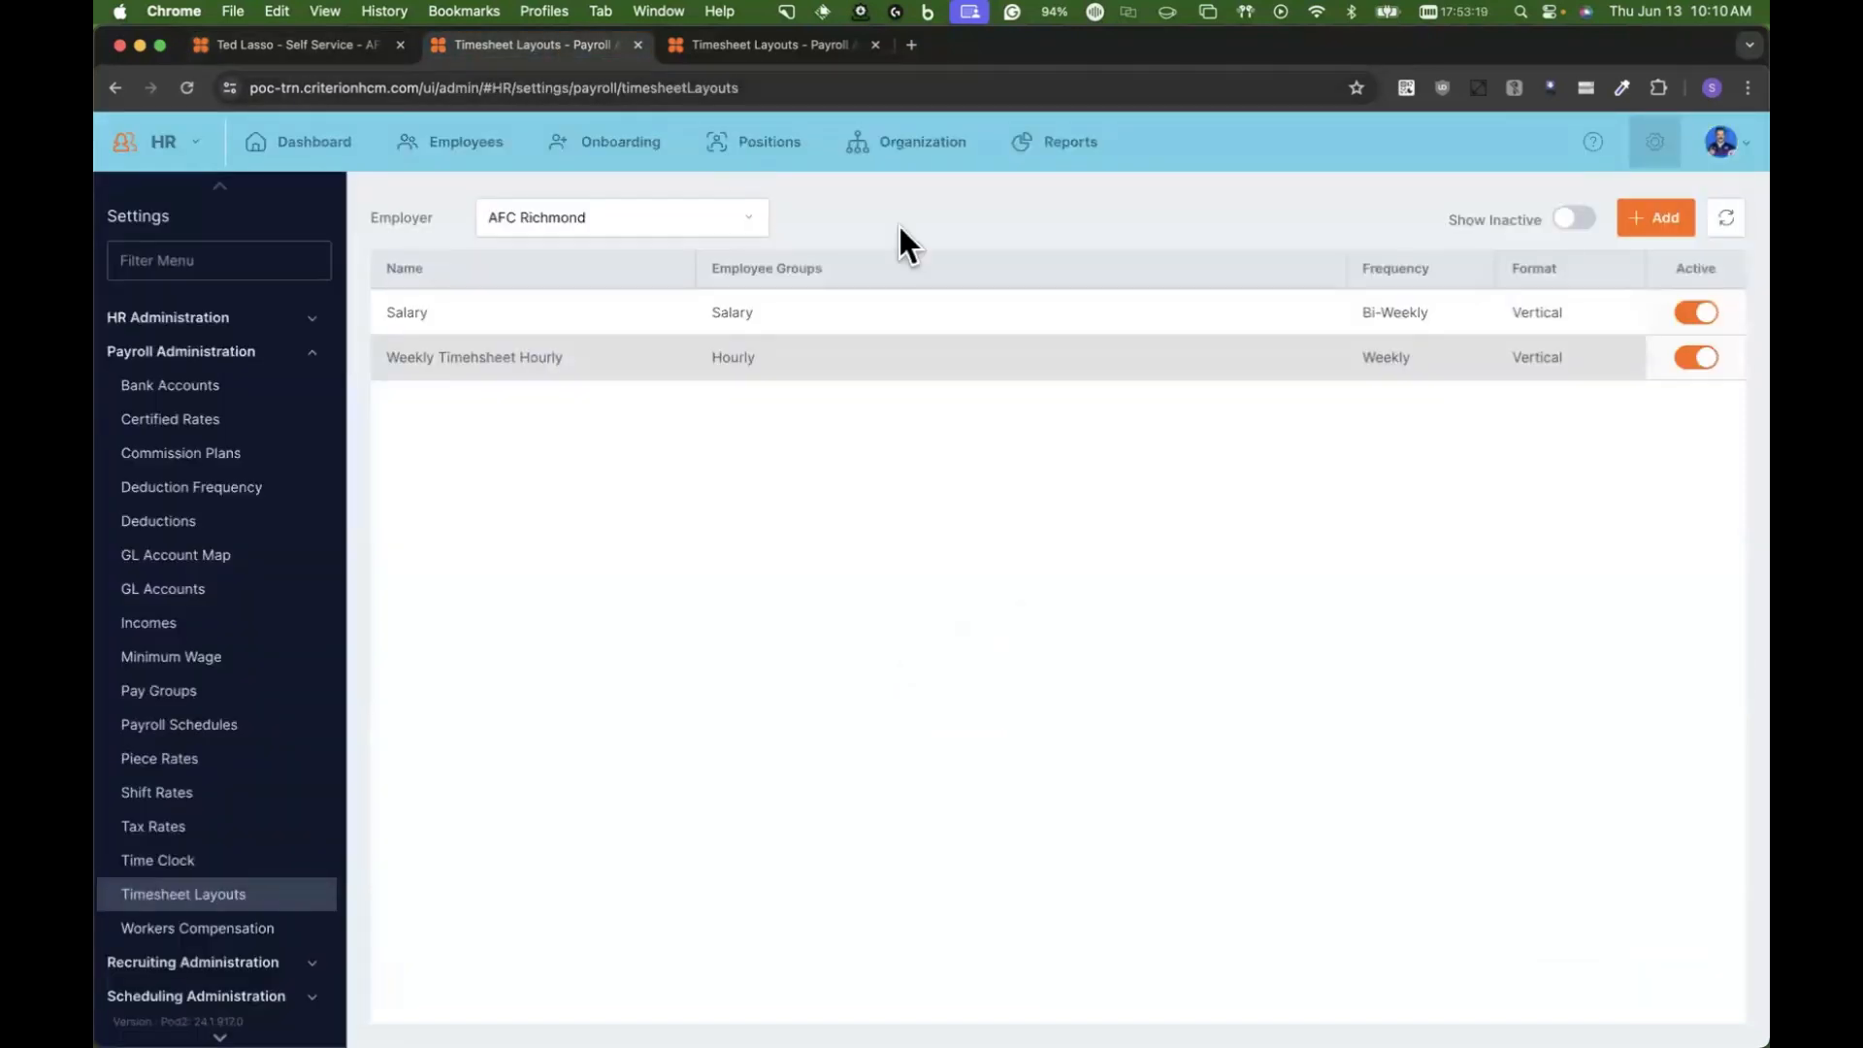
left_click(811, 360)
left_click(1564, 218)
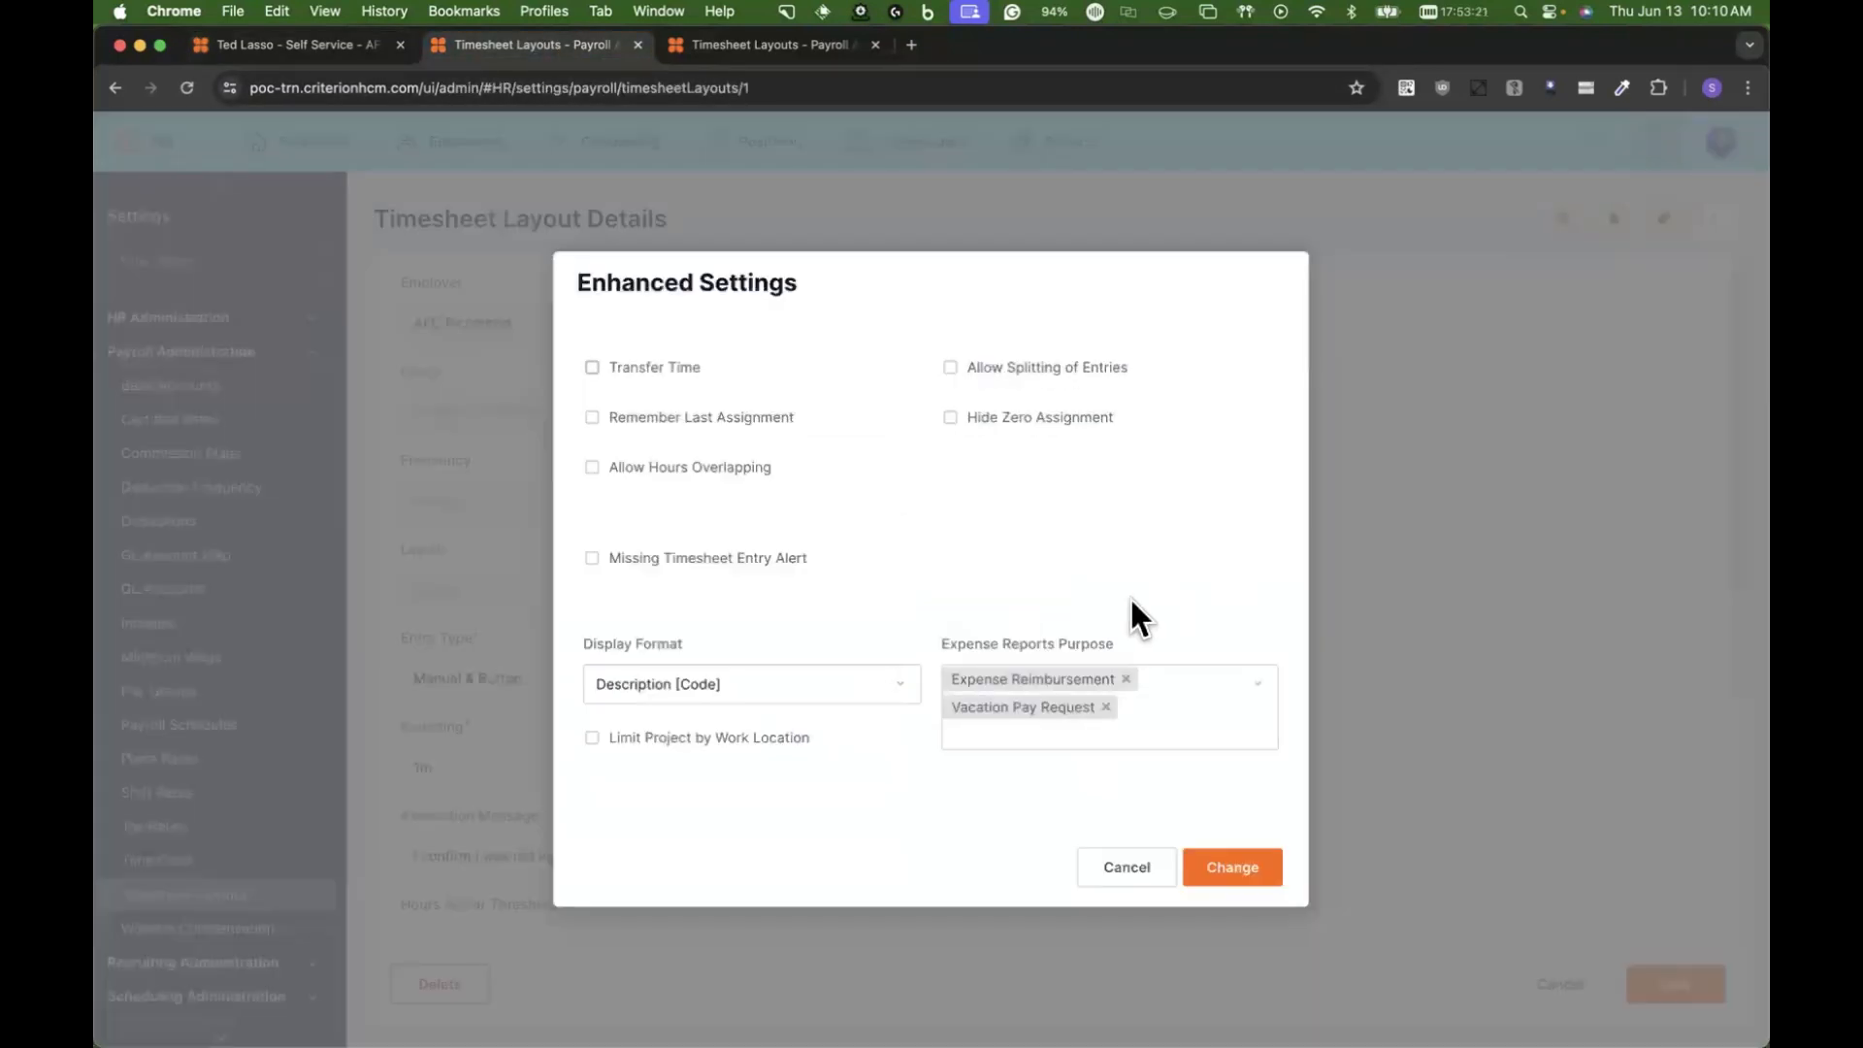
Step: Return to the self-service expense report and set its purpose to Expense Reimbursement
left_click(282, 44)
left_click(339, 421)
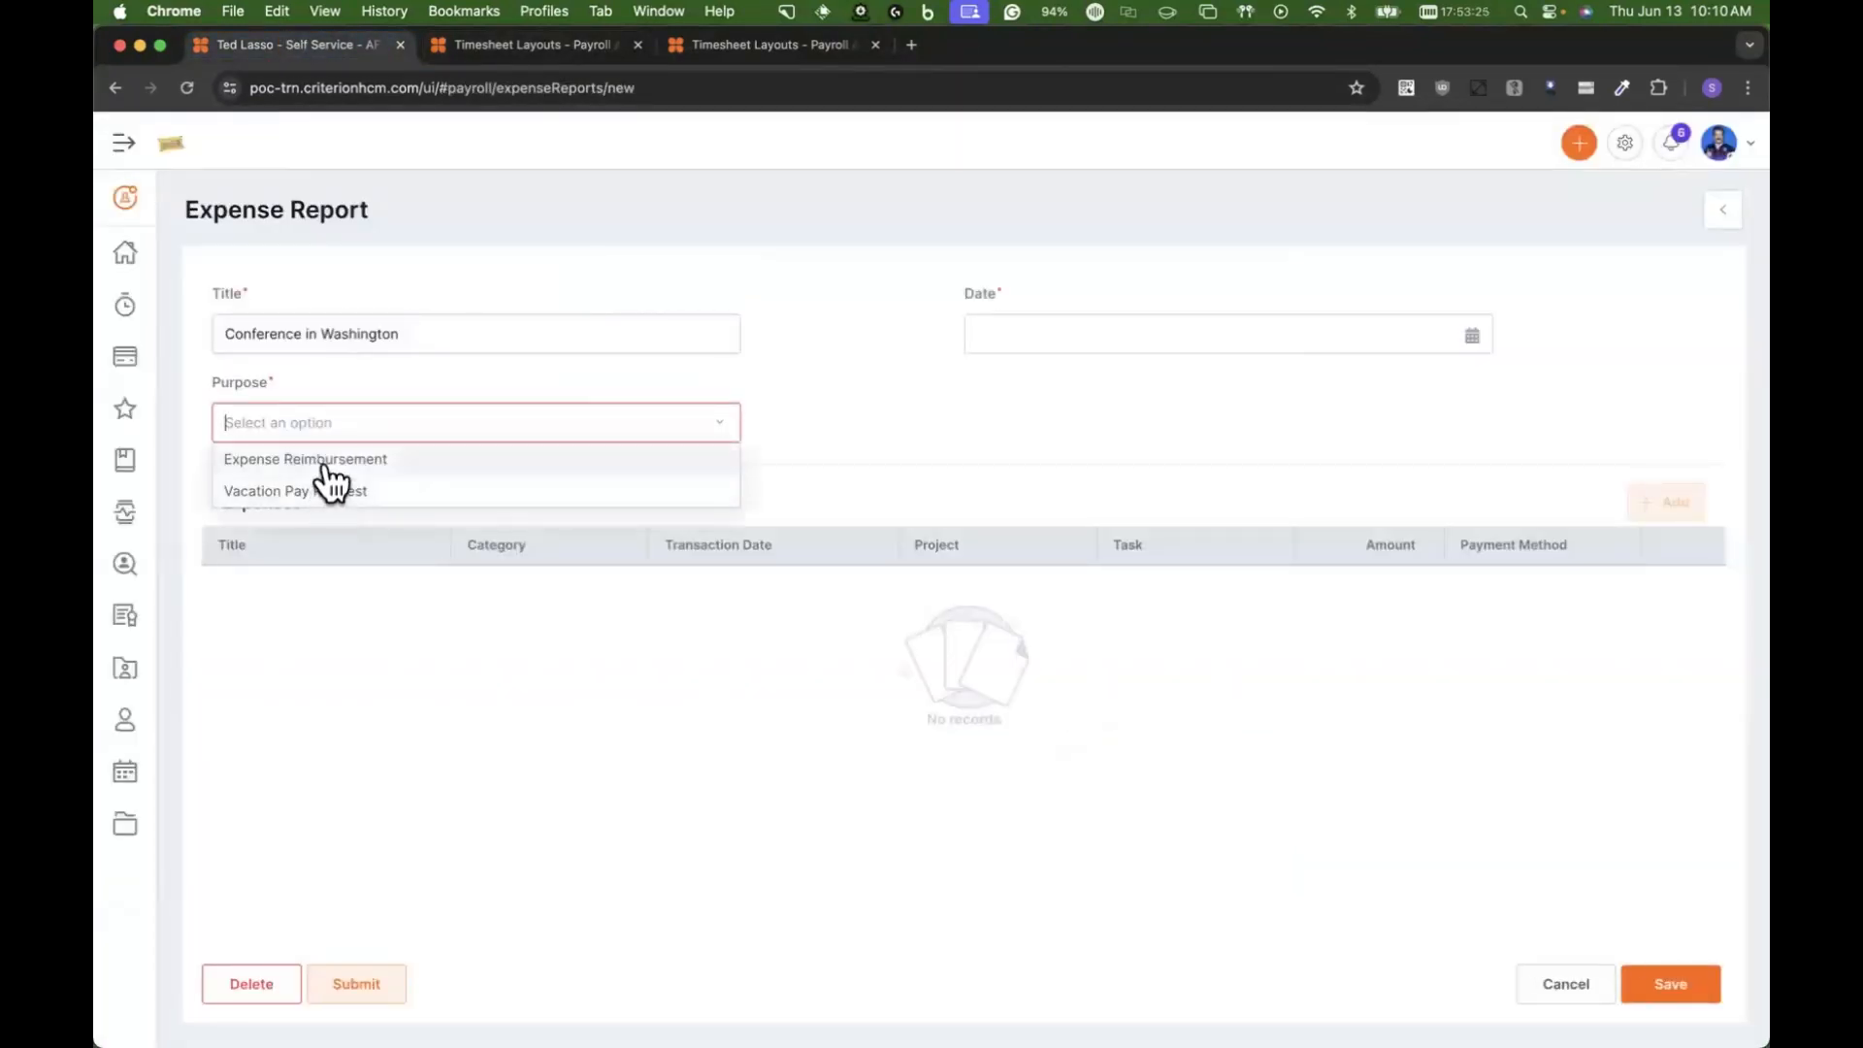
left_click(324, 459)
Step: Set the expense report's date to 06/03/2024
left_click(1467, 338)
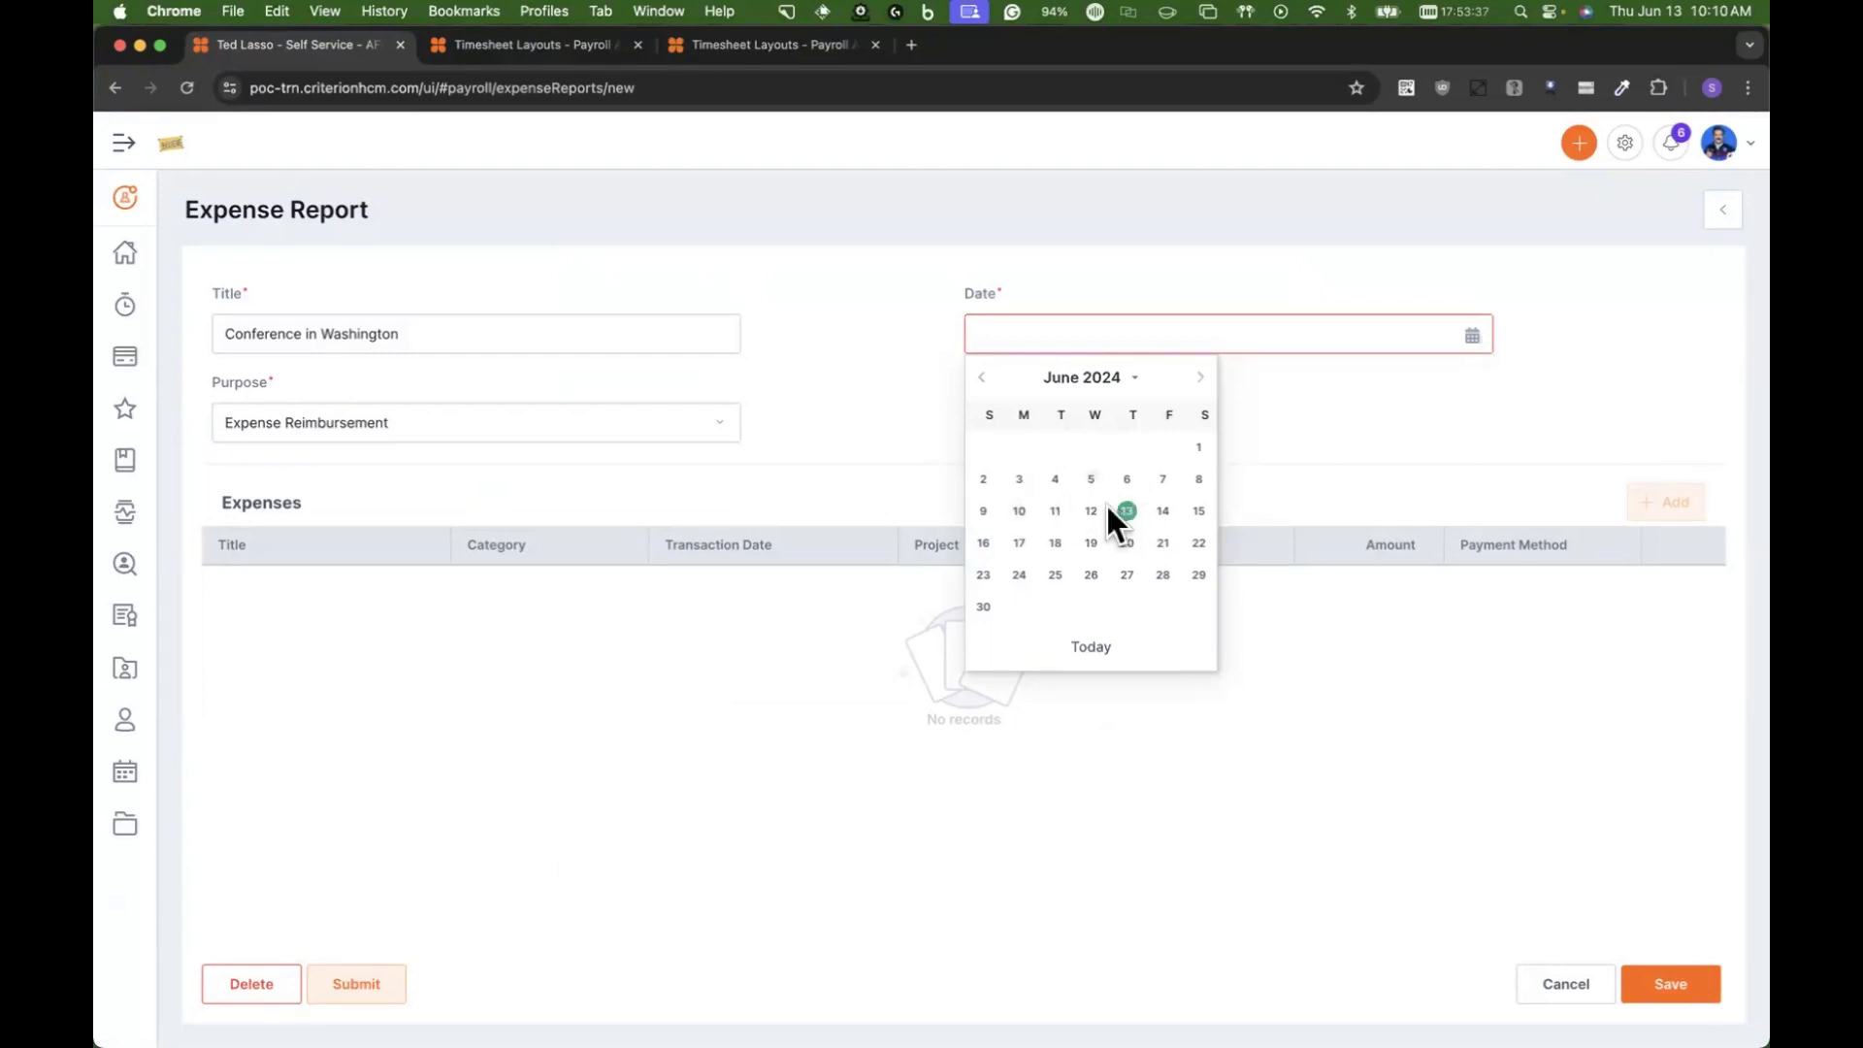
left_click(990, 378)
left_click(989, 378)
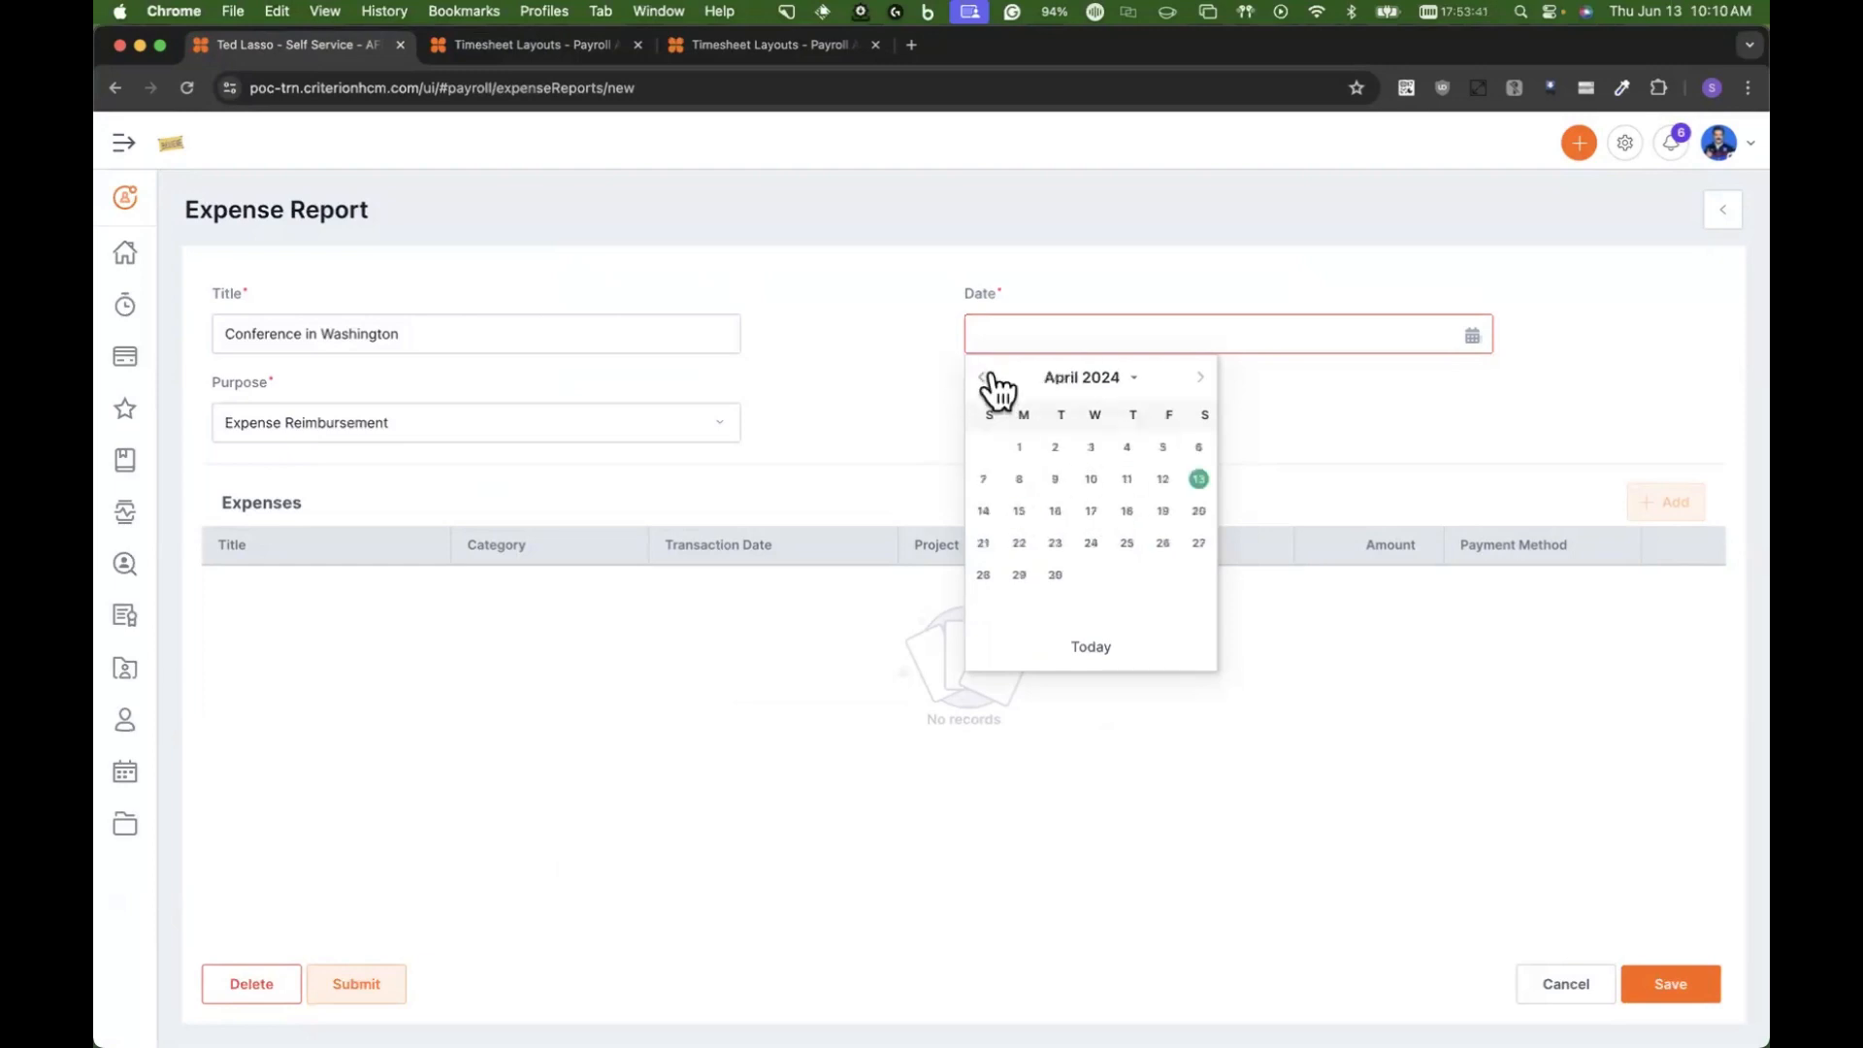
left_click(990, 378)
left_click(990, 378)
left_click(1199, 377)
left_click(1199, 377)
left_click(1199, 377)
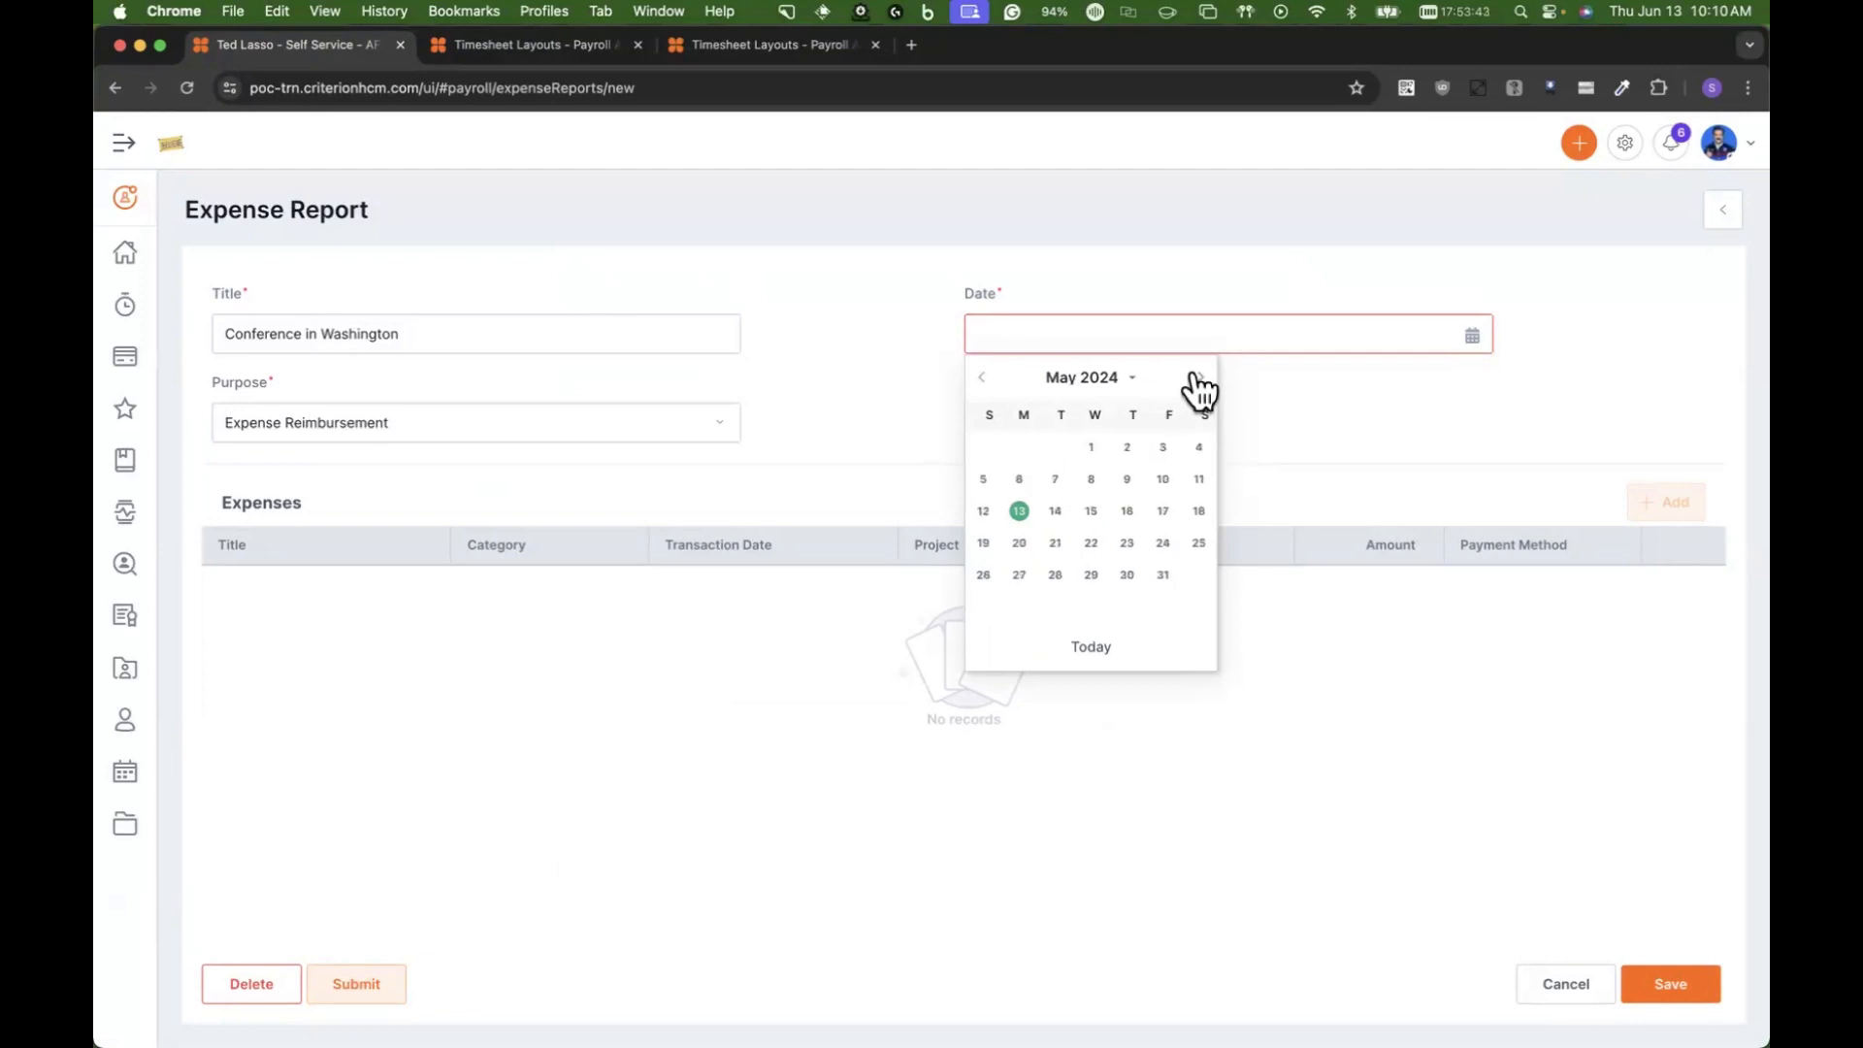
left_click(1199, 378)
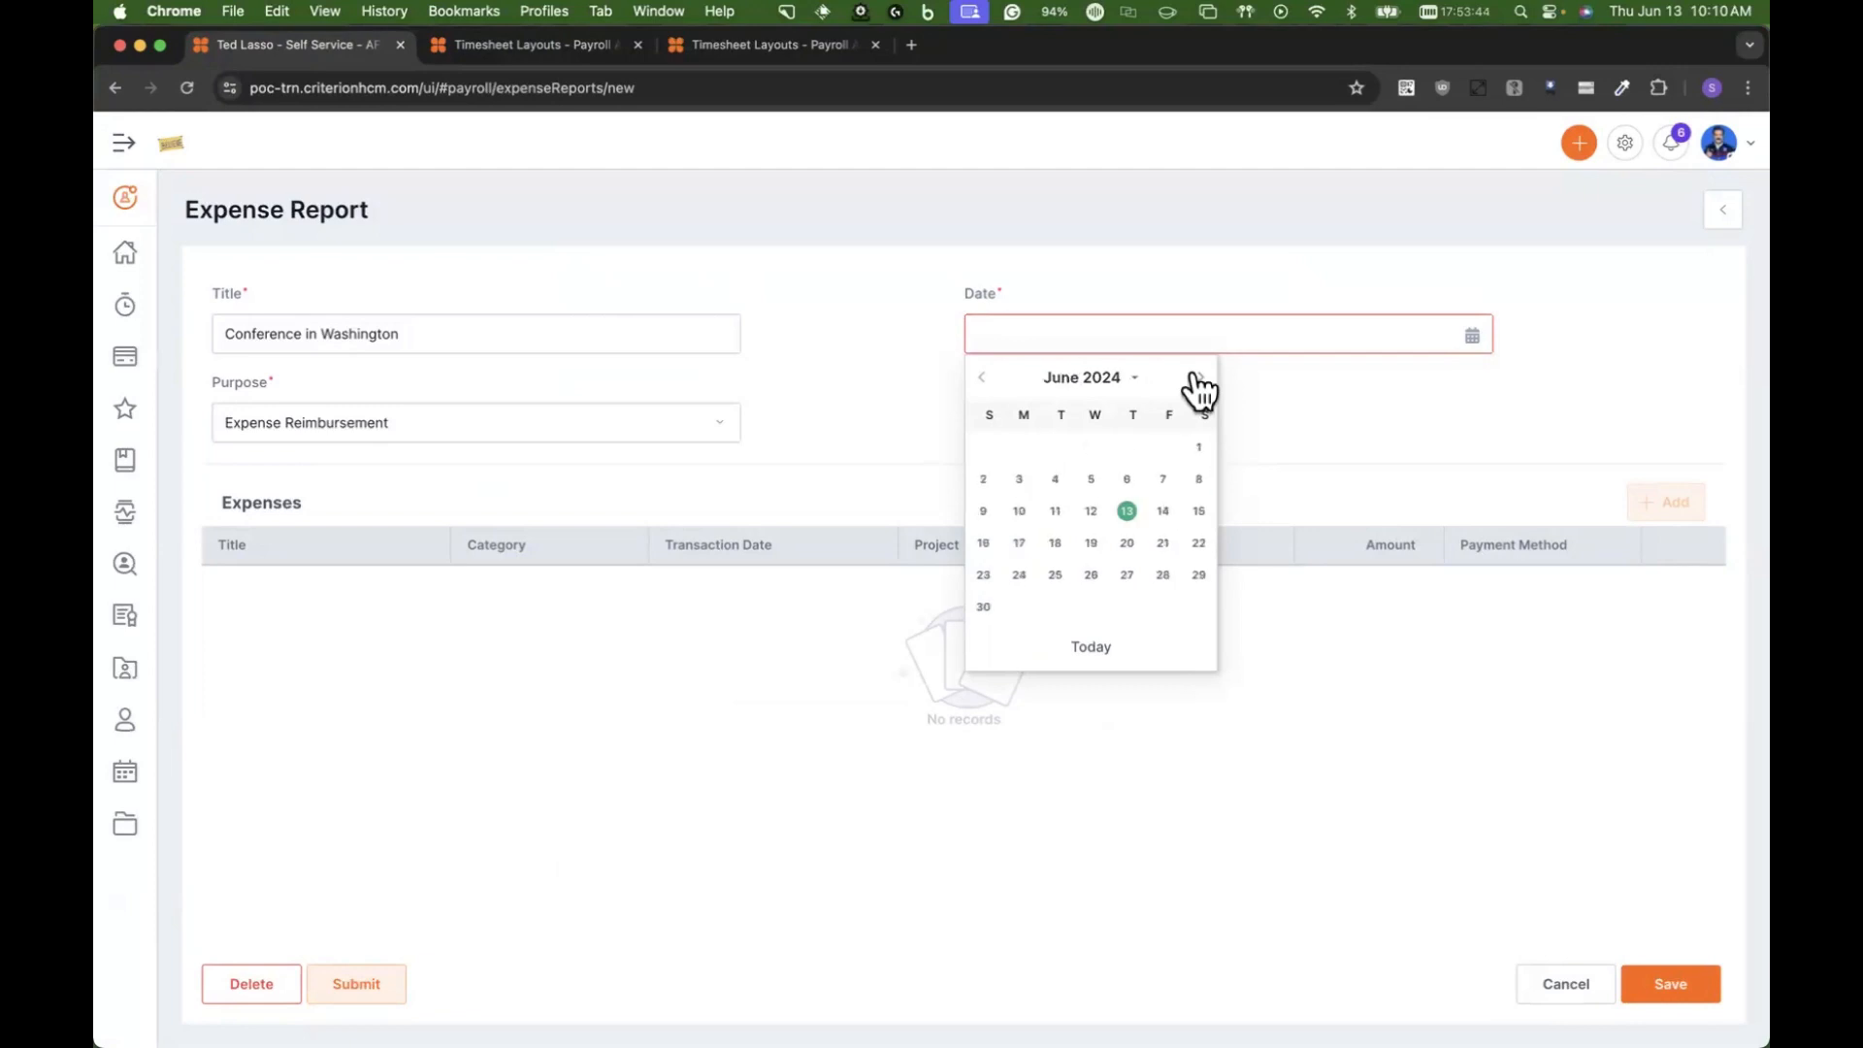
left_click(1019, 479)
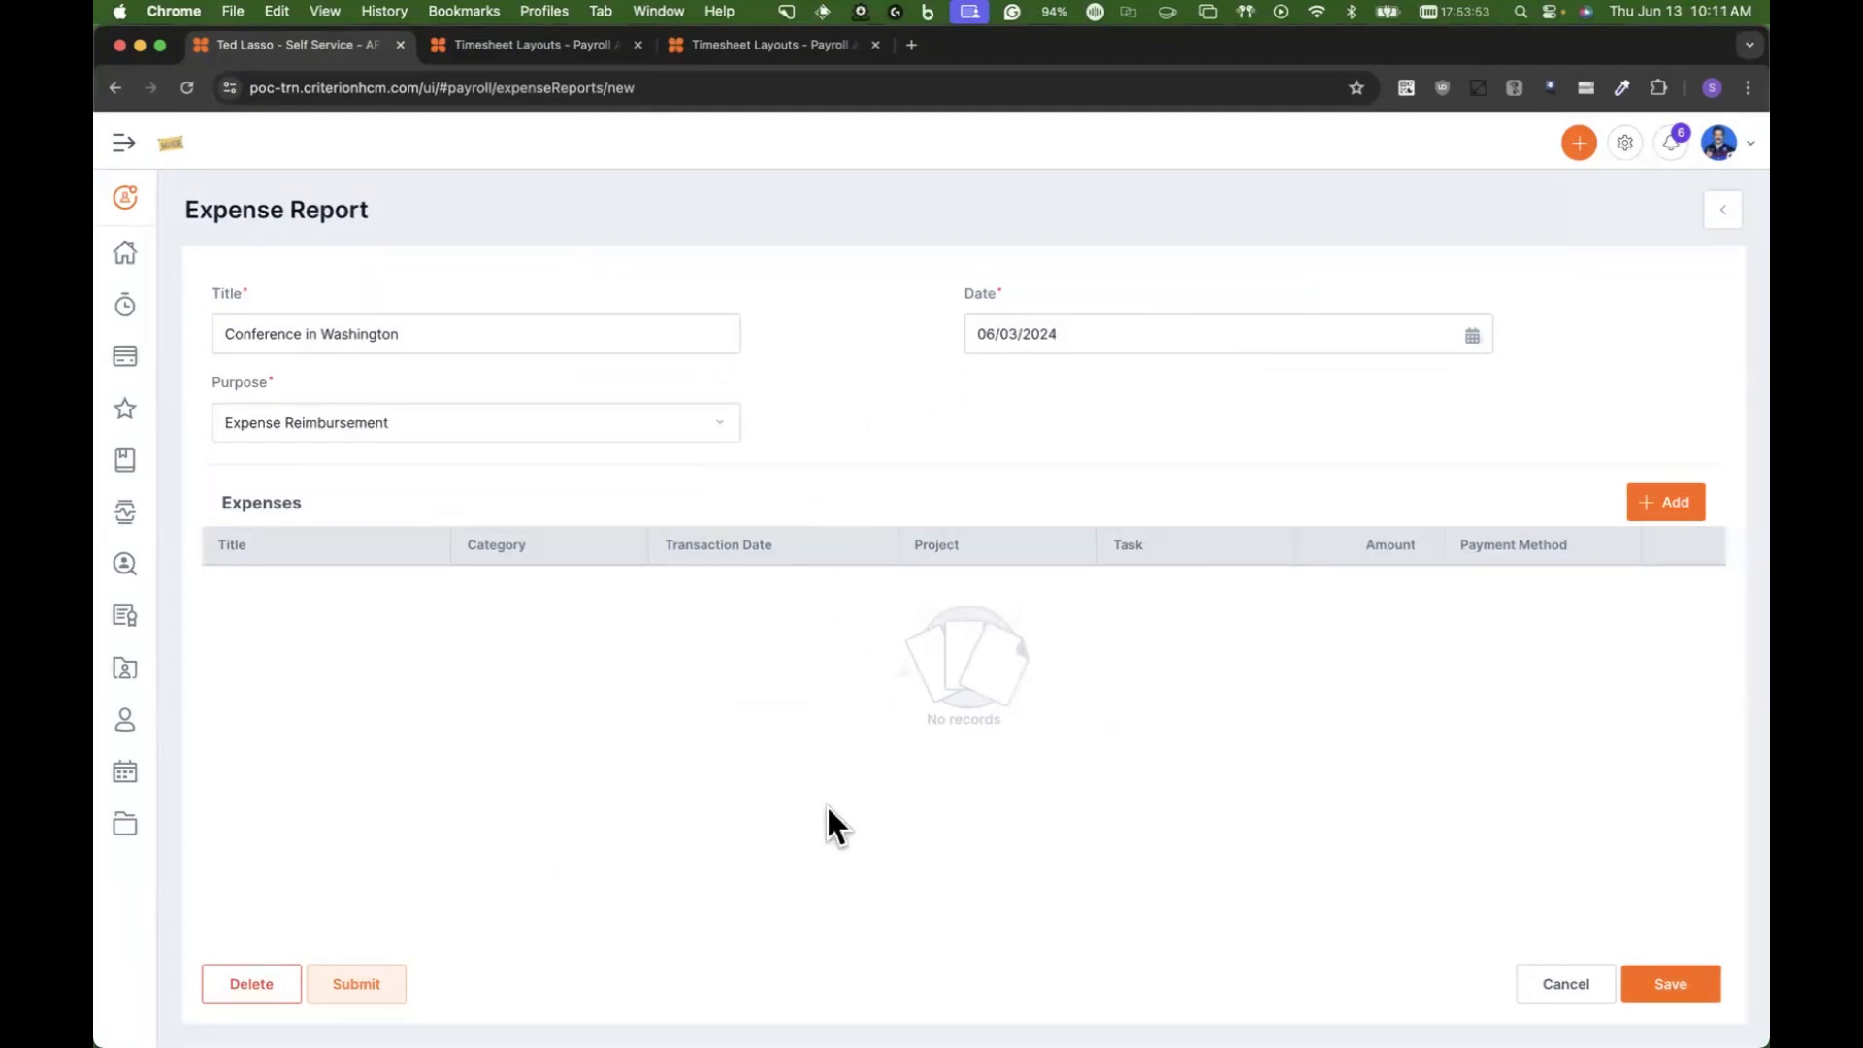
Step: Add an expense titled Hotel with the category Lodging and the transaction date 06/02/2024
left_click(1650, 500)
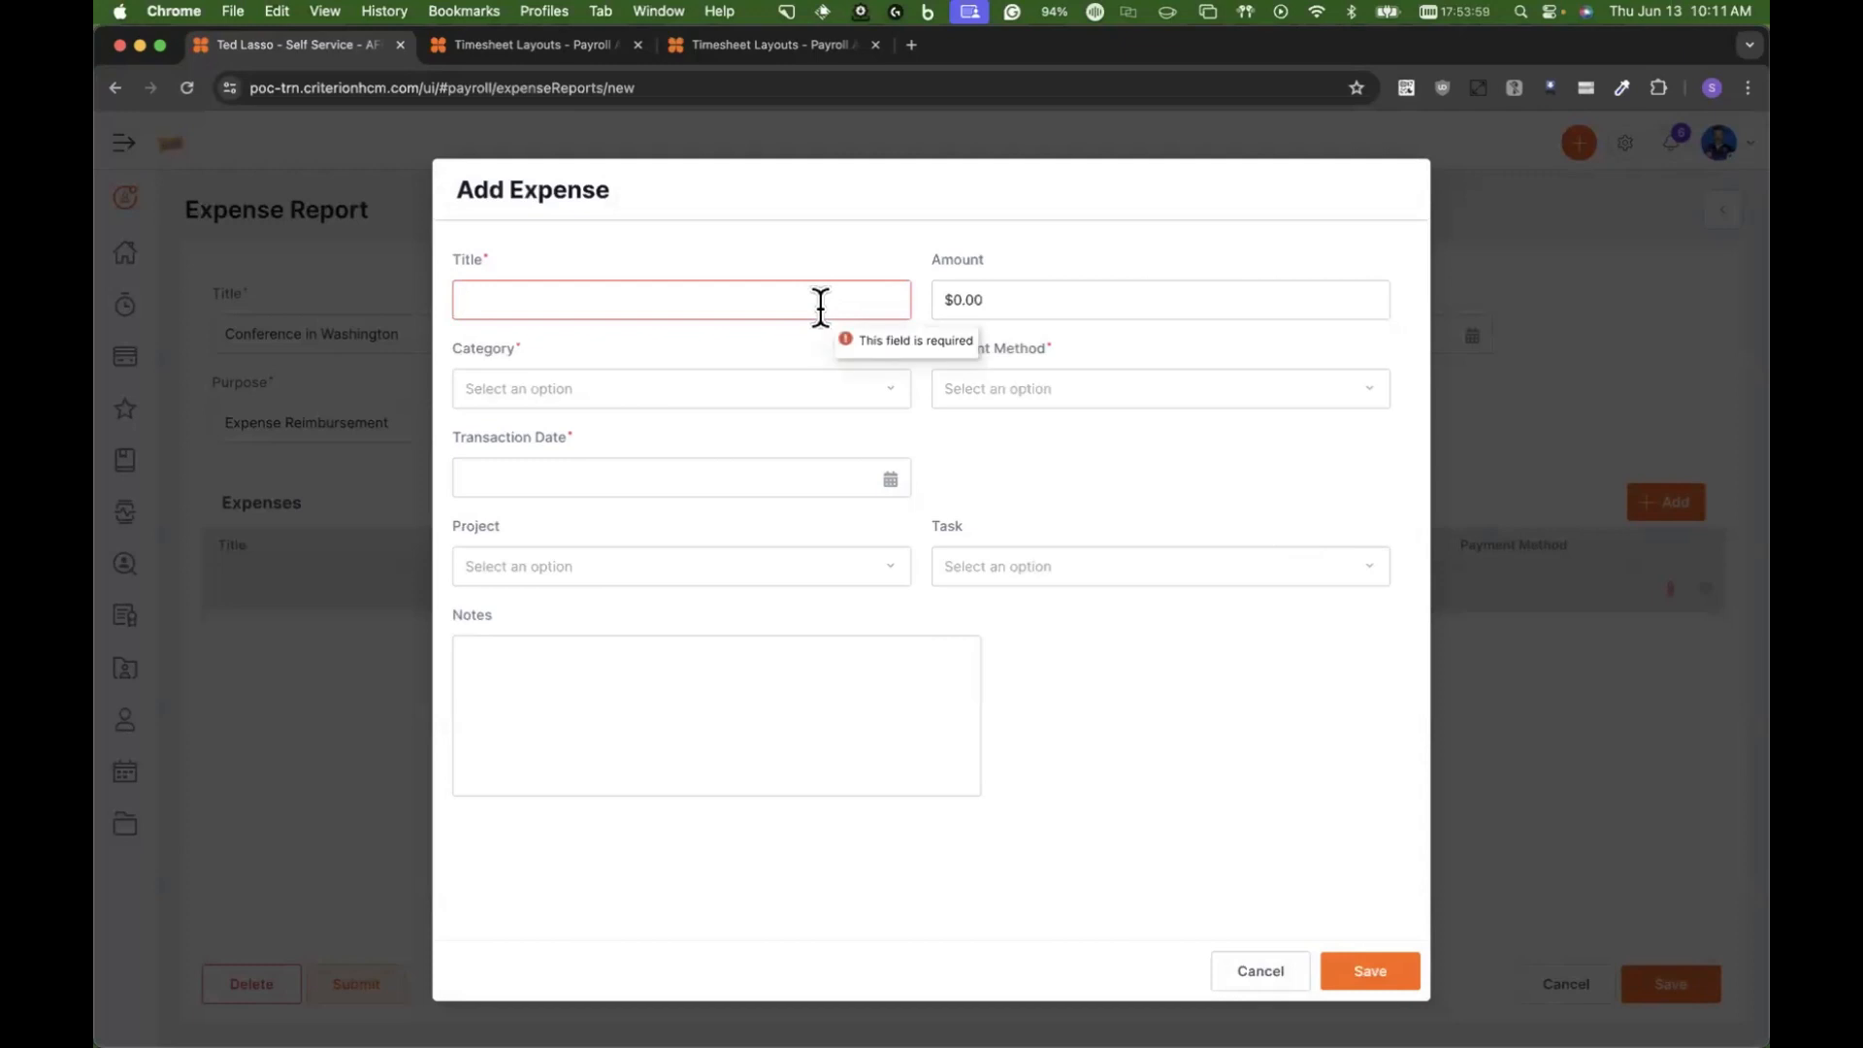
type("Hotel")
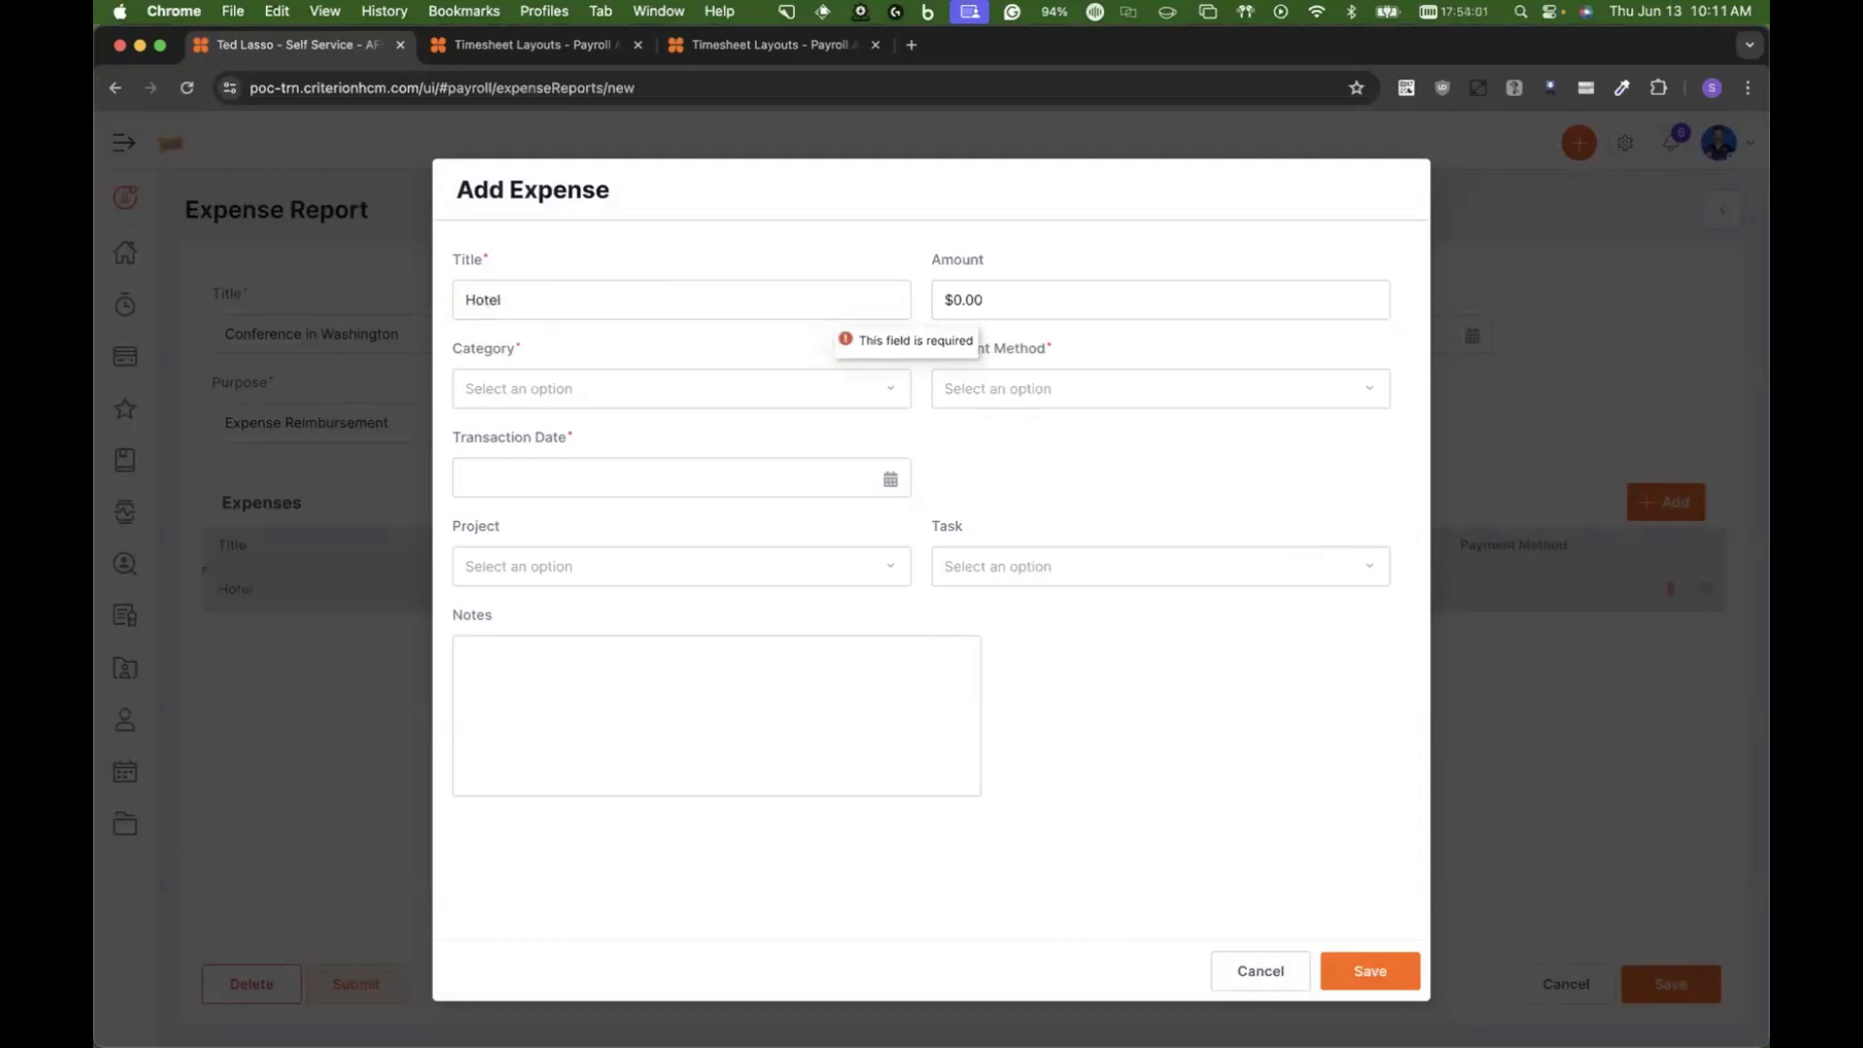
left_click(846, 387)
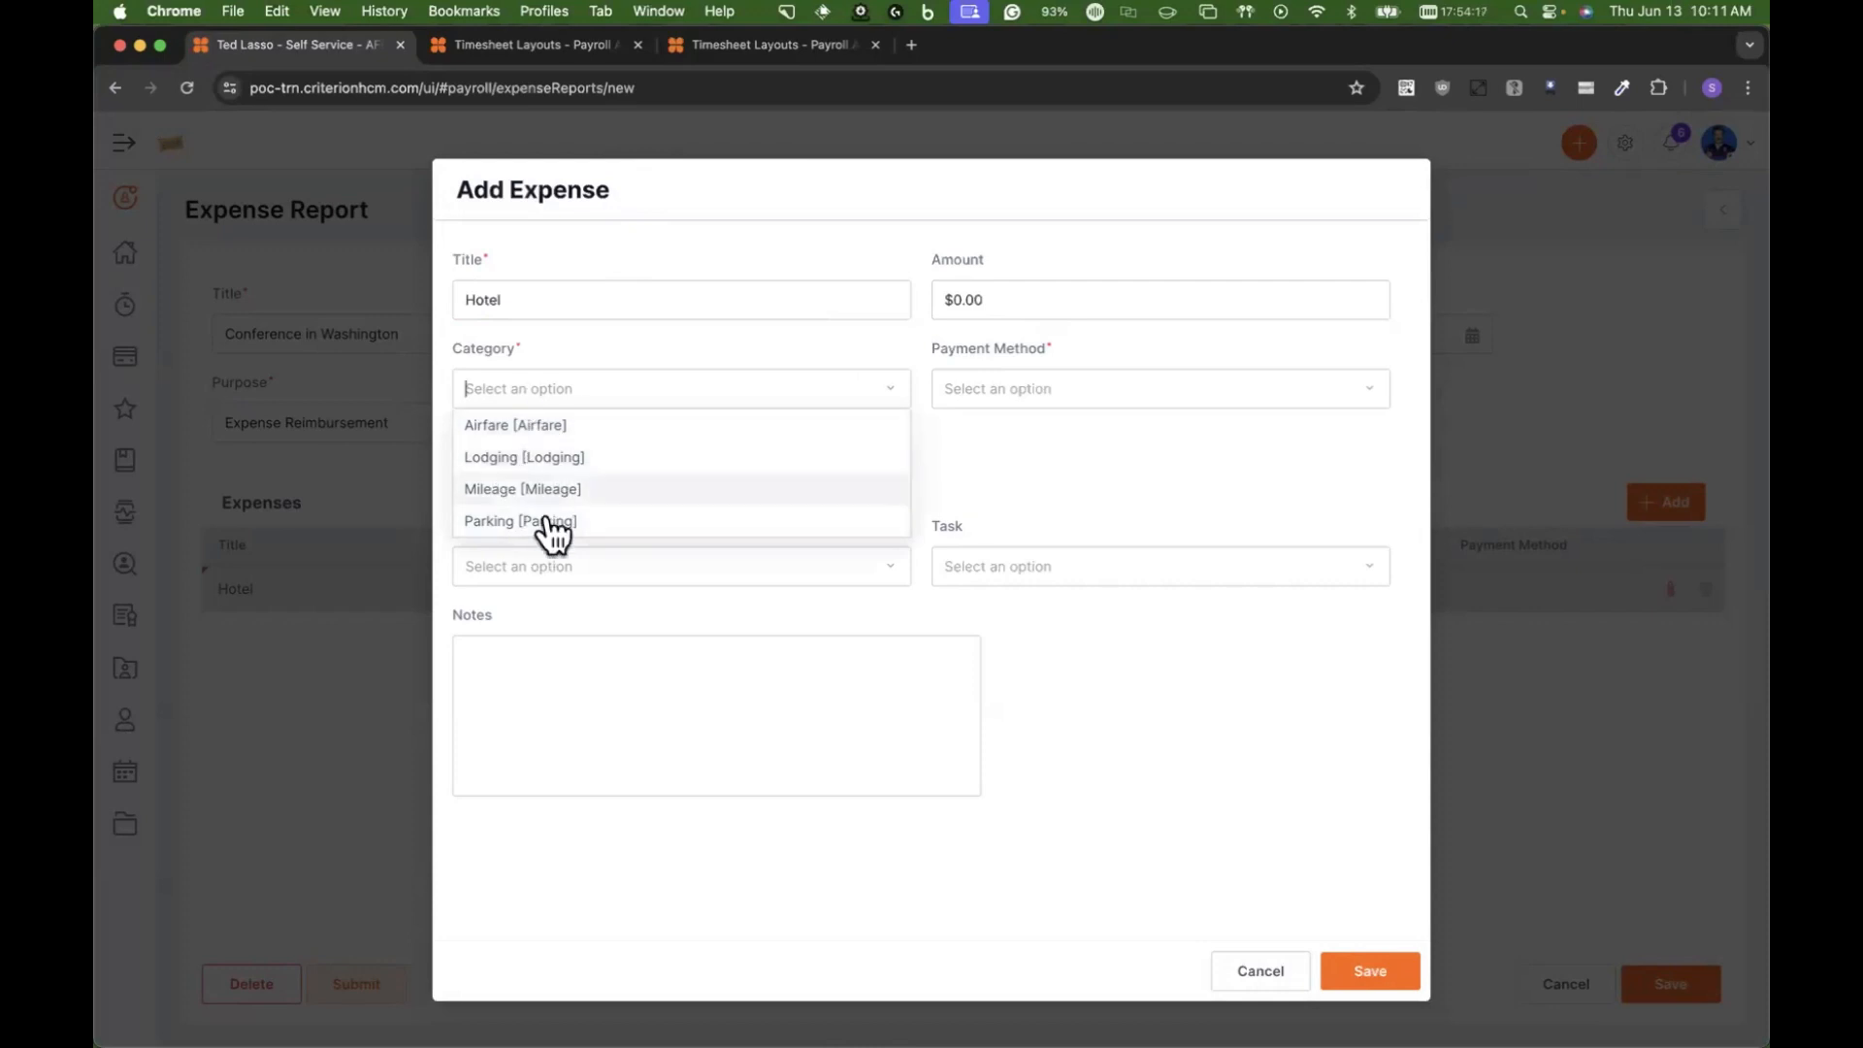
left_click(590, 459)
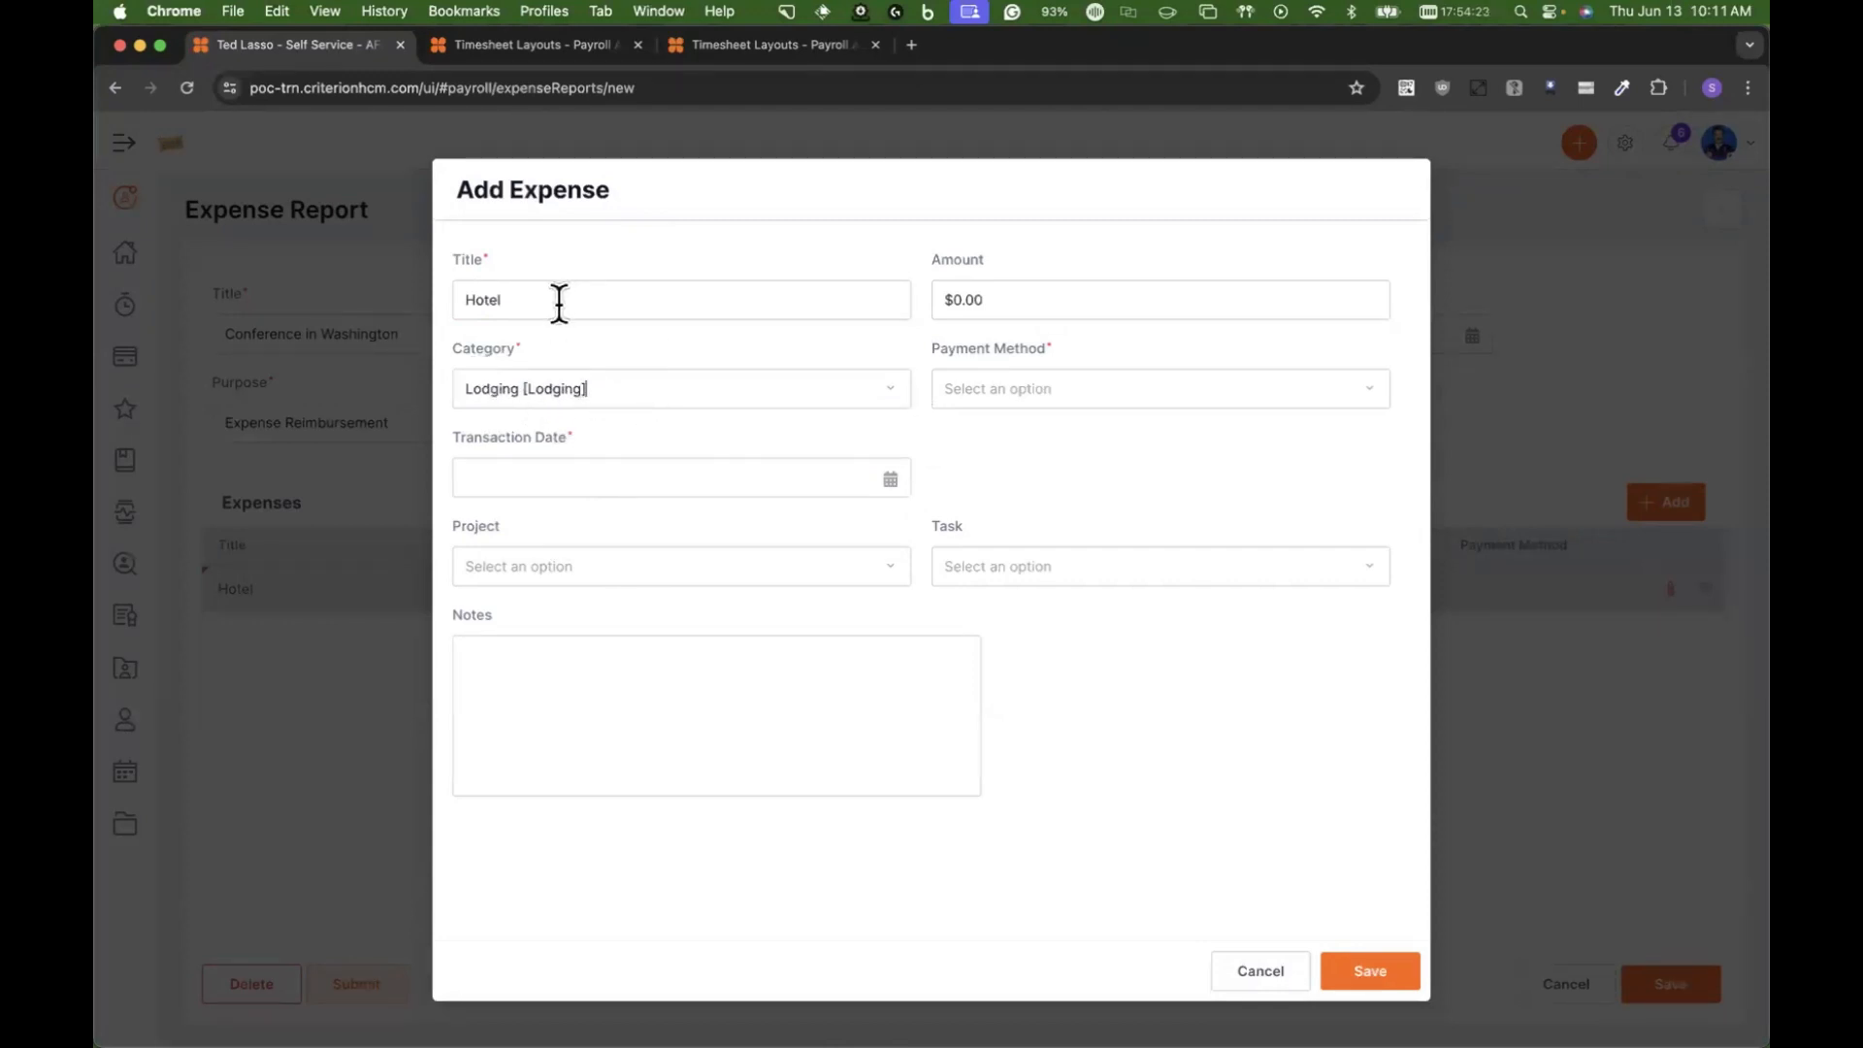
left_click(902, 479)
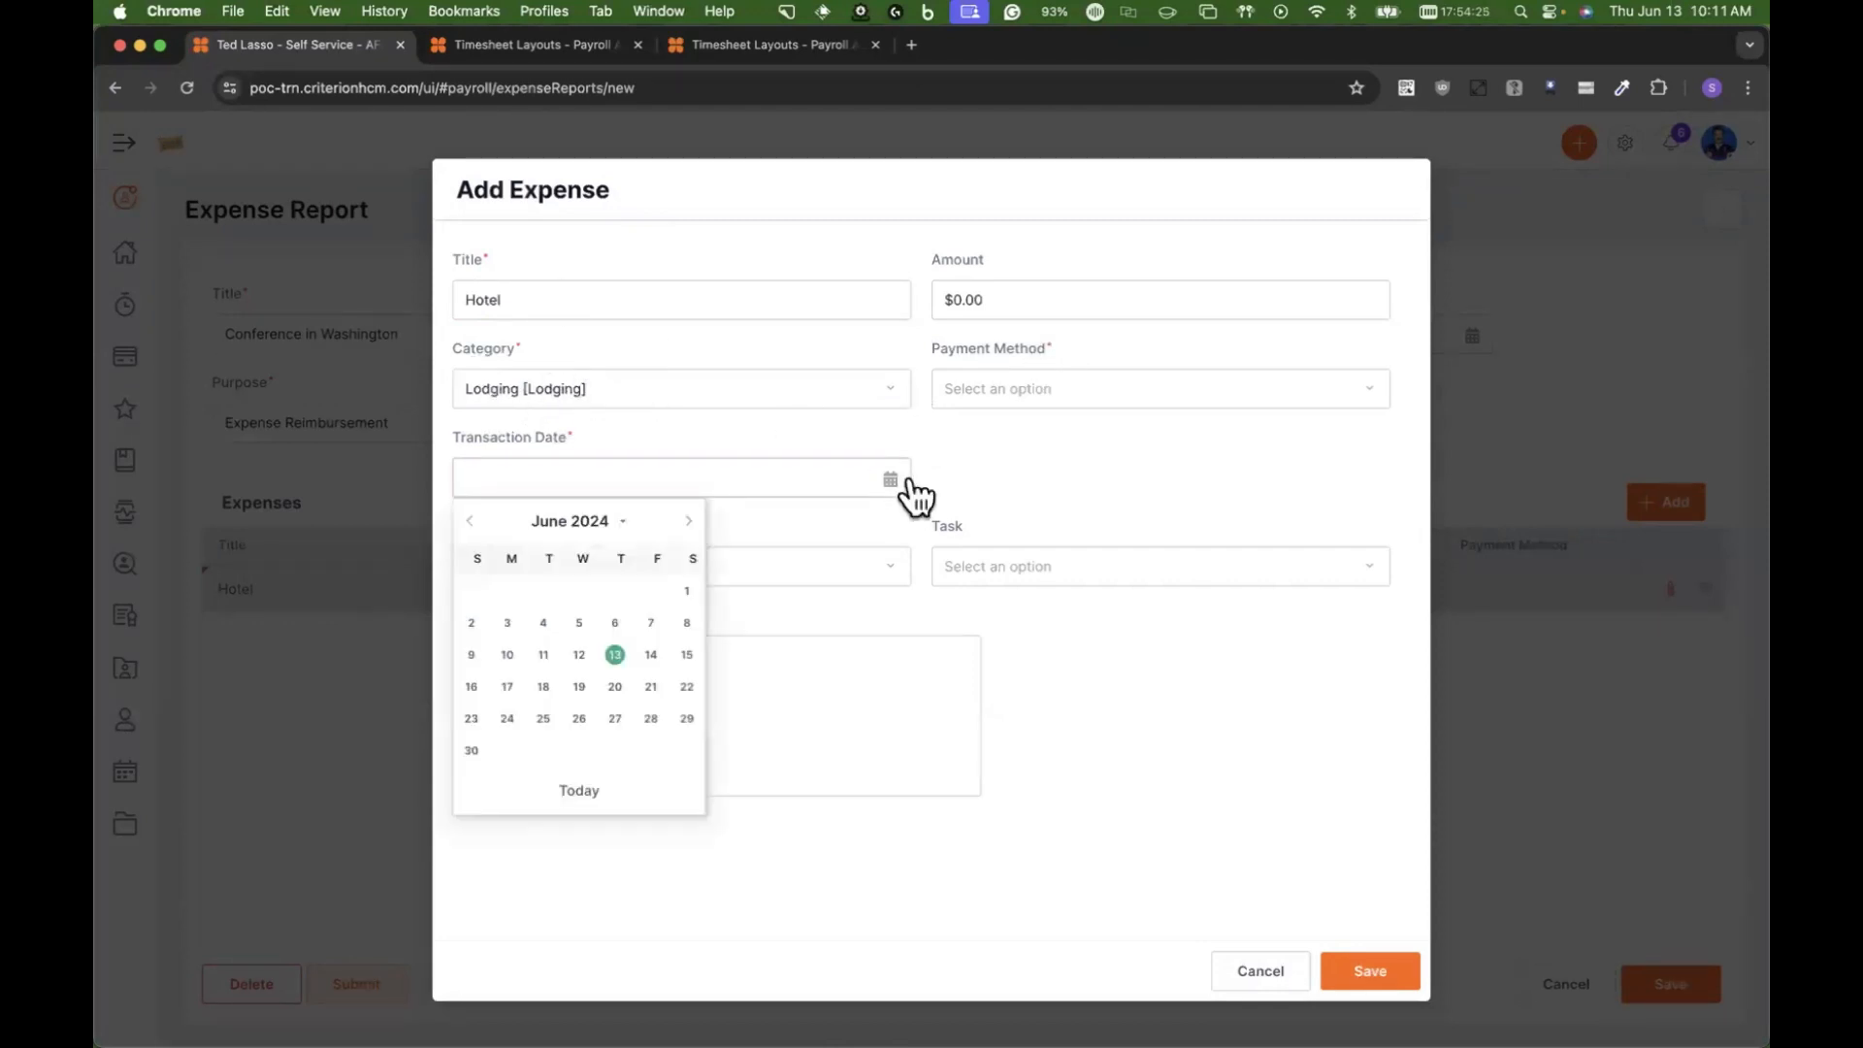
left_click(473, 623)
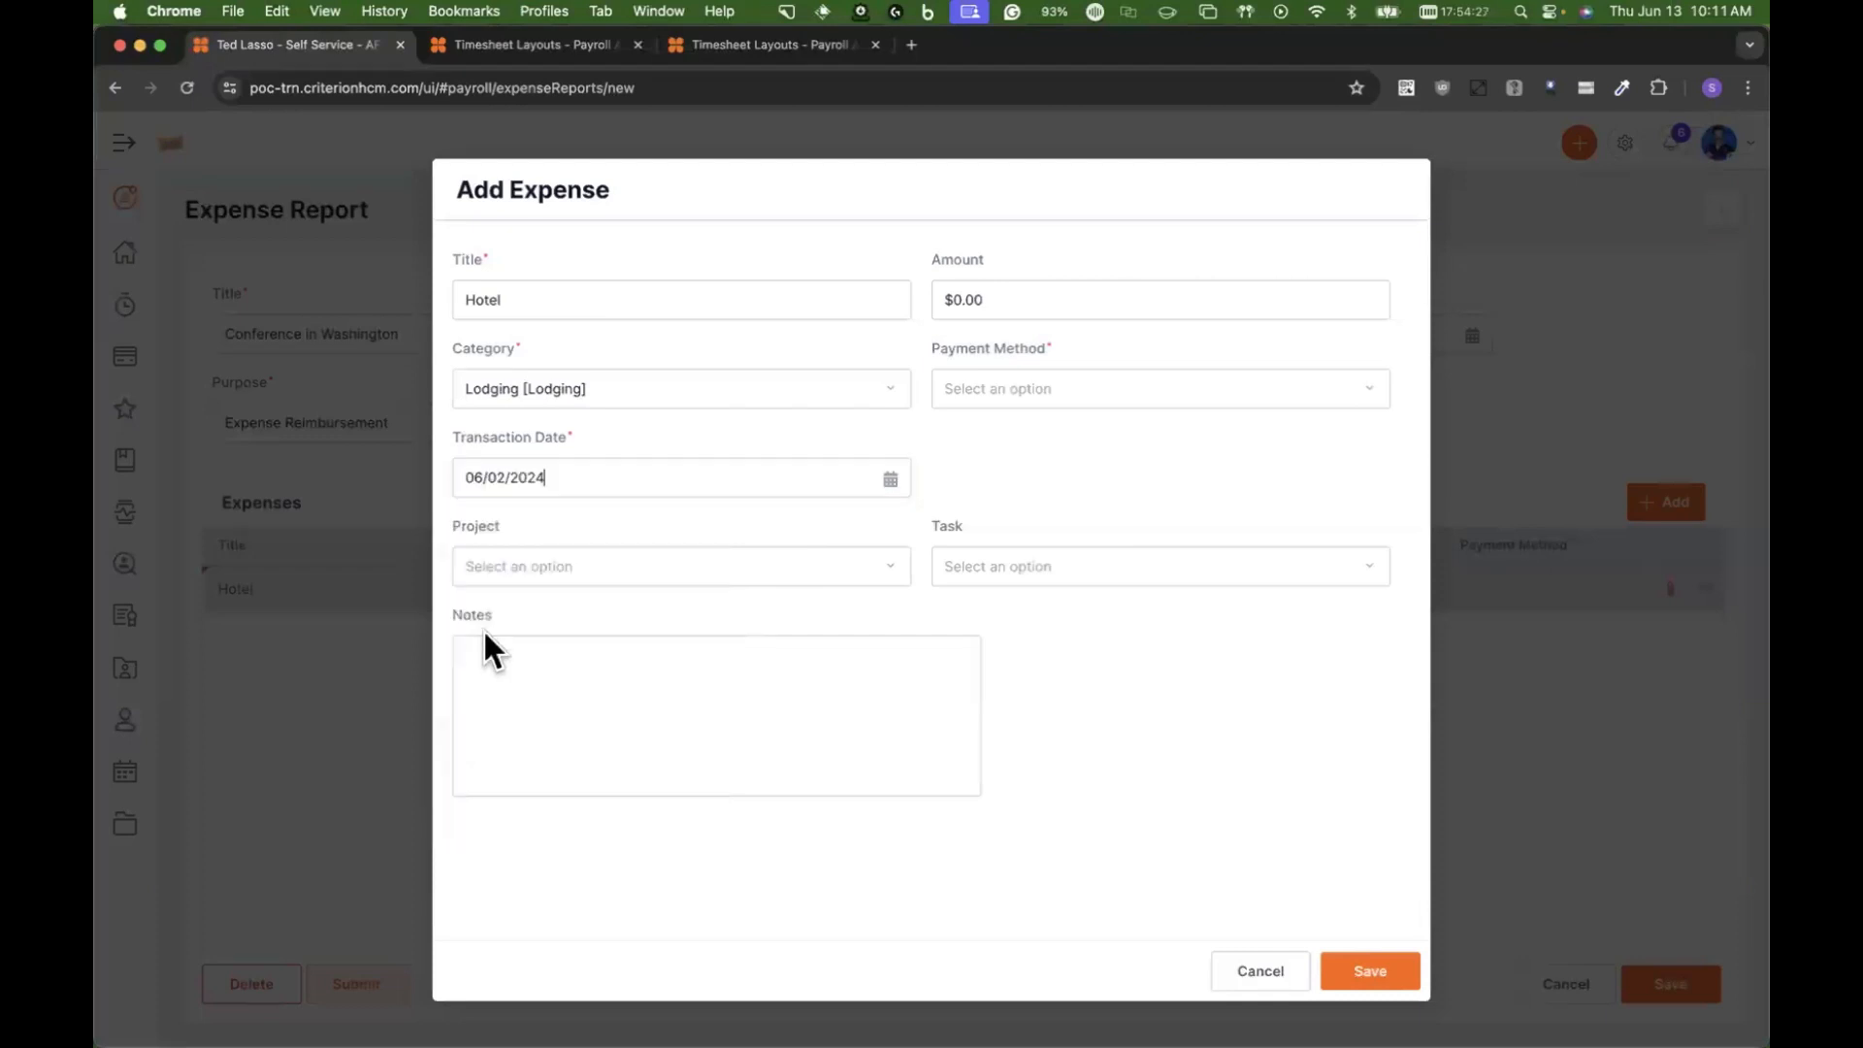
Step: Set the hotel expense's amount to $275.82 and its payment method to Cash Reimbursement
left_click(1324, 291)
type("275.82")
left_click(1370, 393)
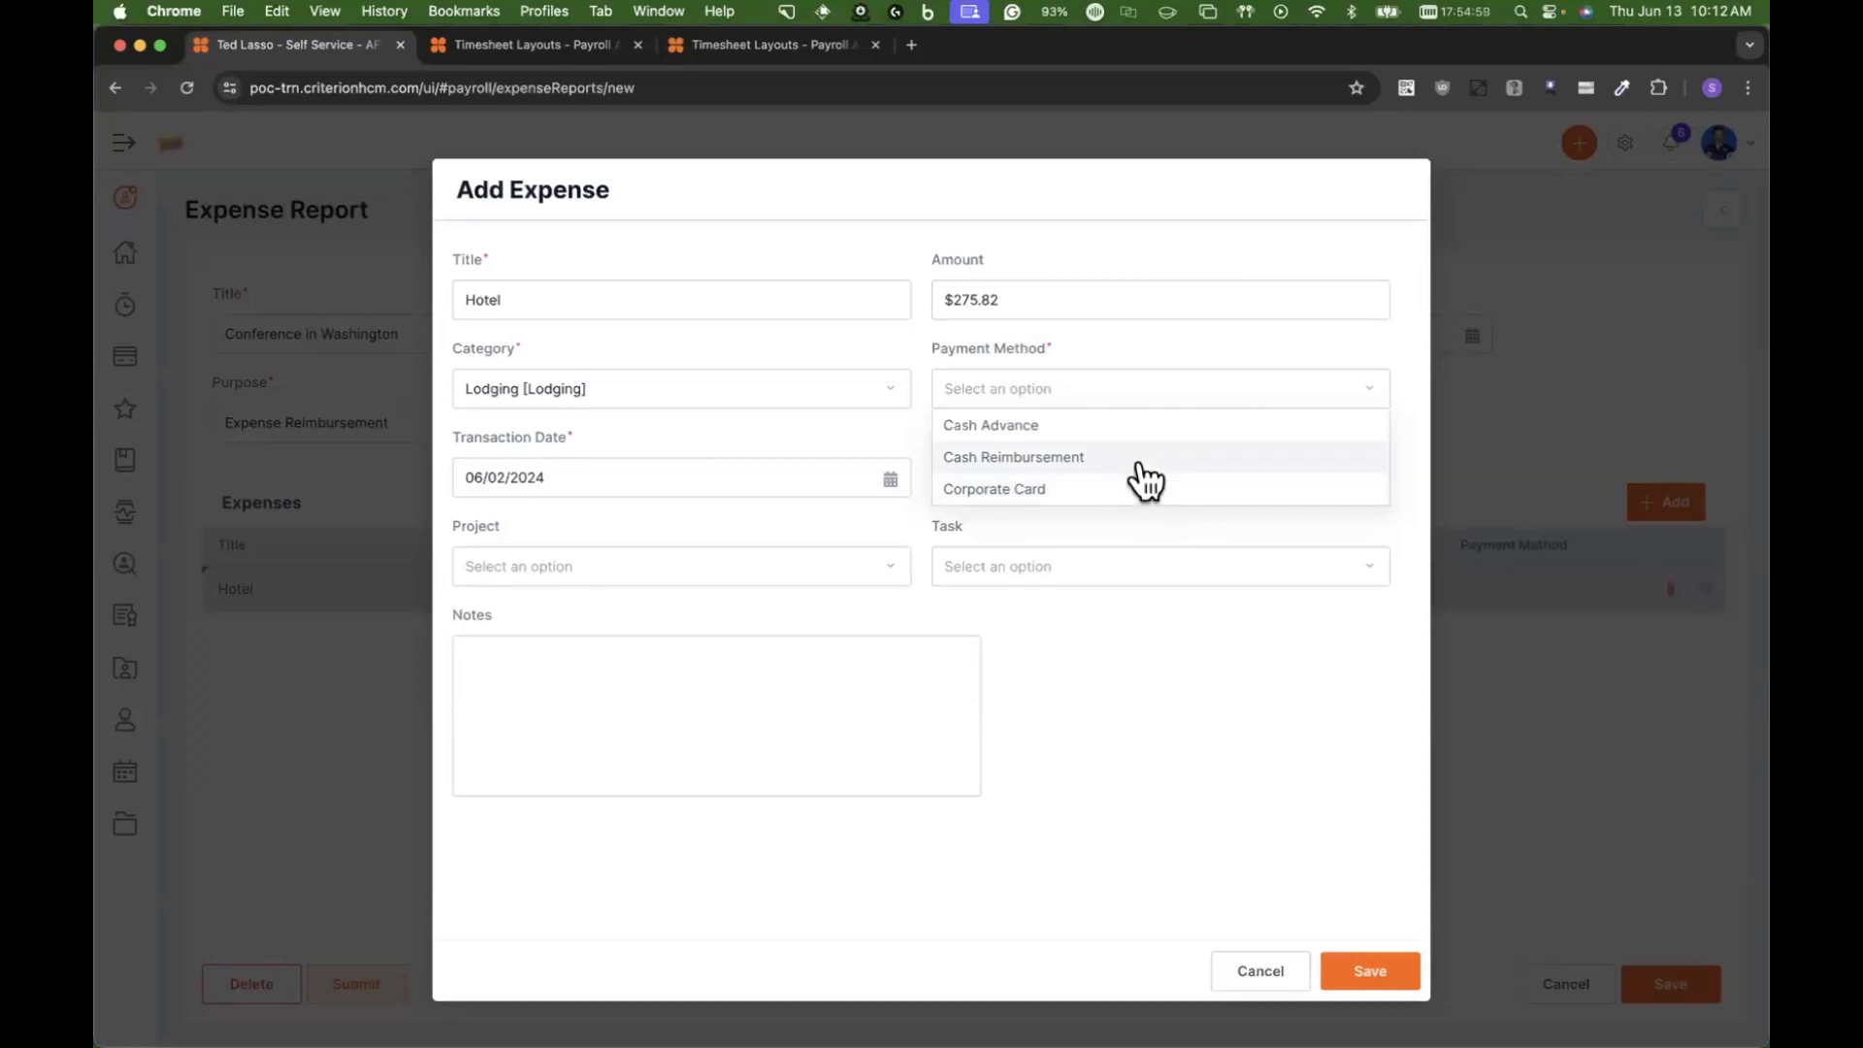
left_click(1088, 474)
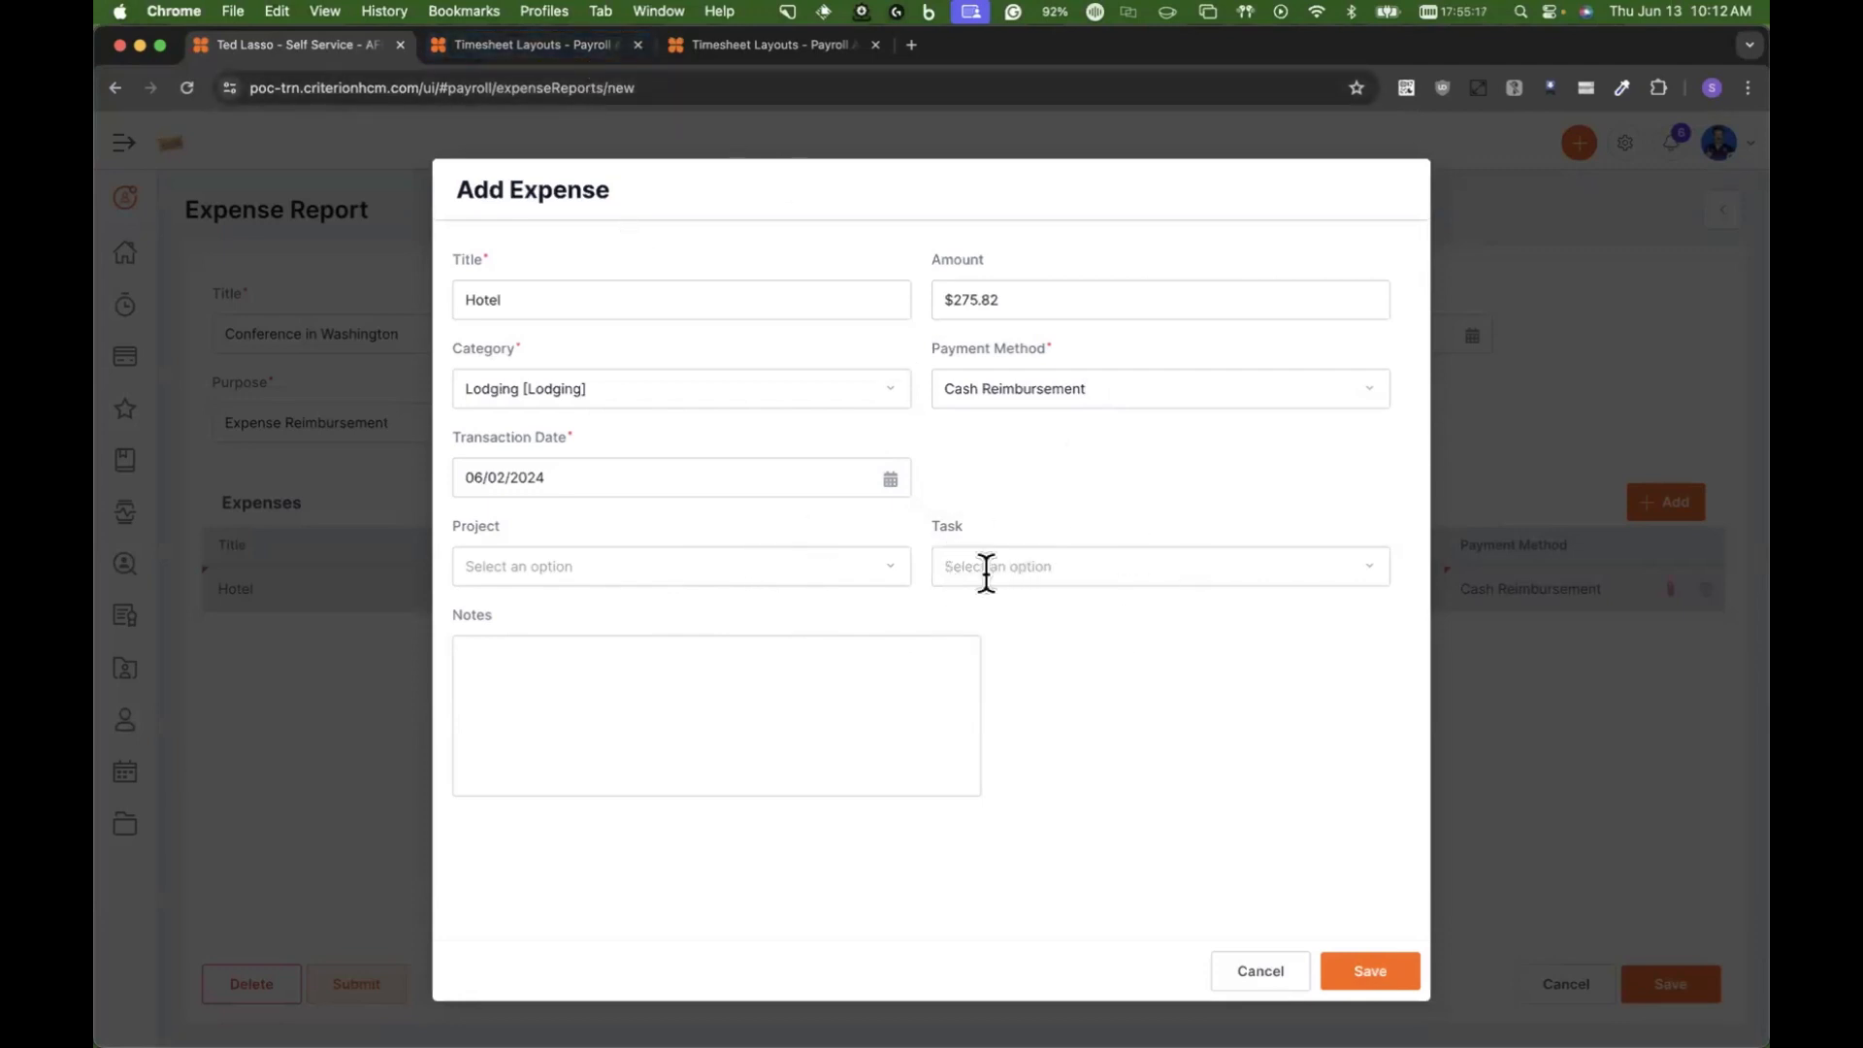
Step: Try Criterion Project and Procore Project as the hotel expense's project and check for selectable tasks
left_click(891, 582)
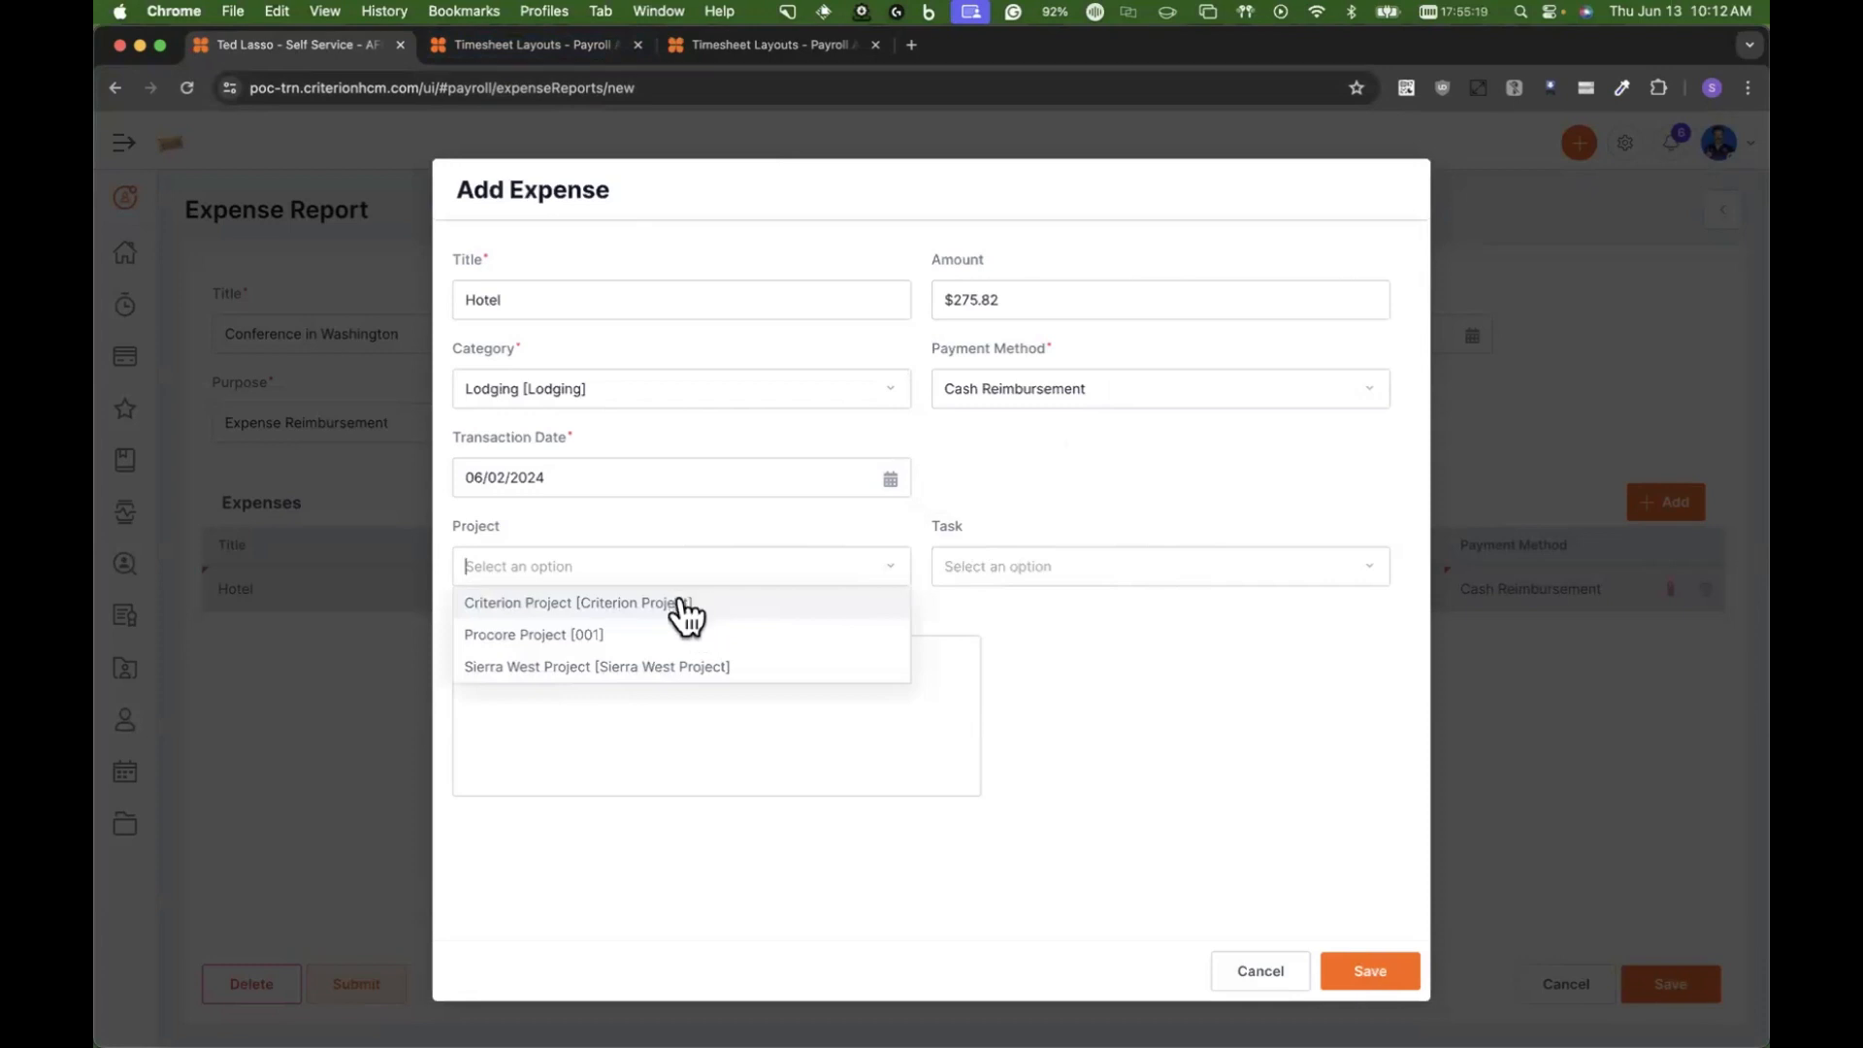
left_click(681, 597)
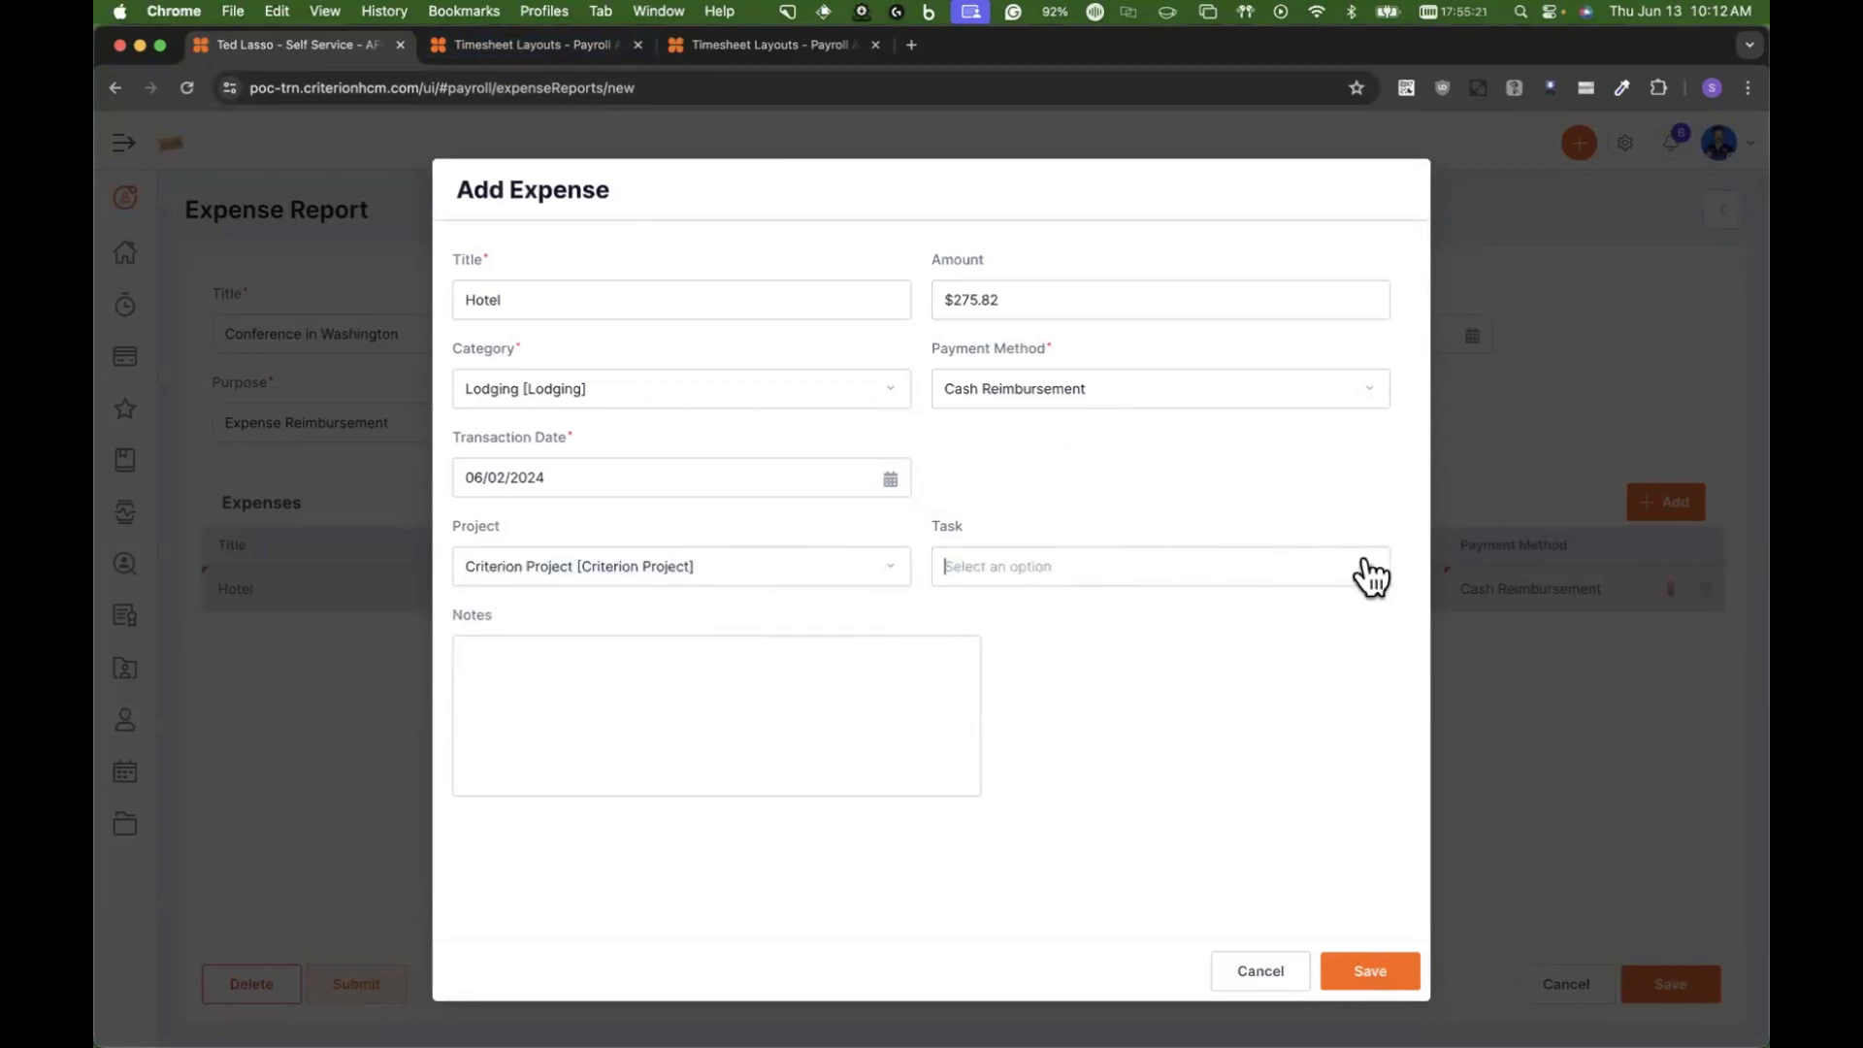
left_click(767, 582)
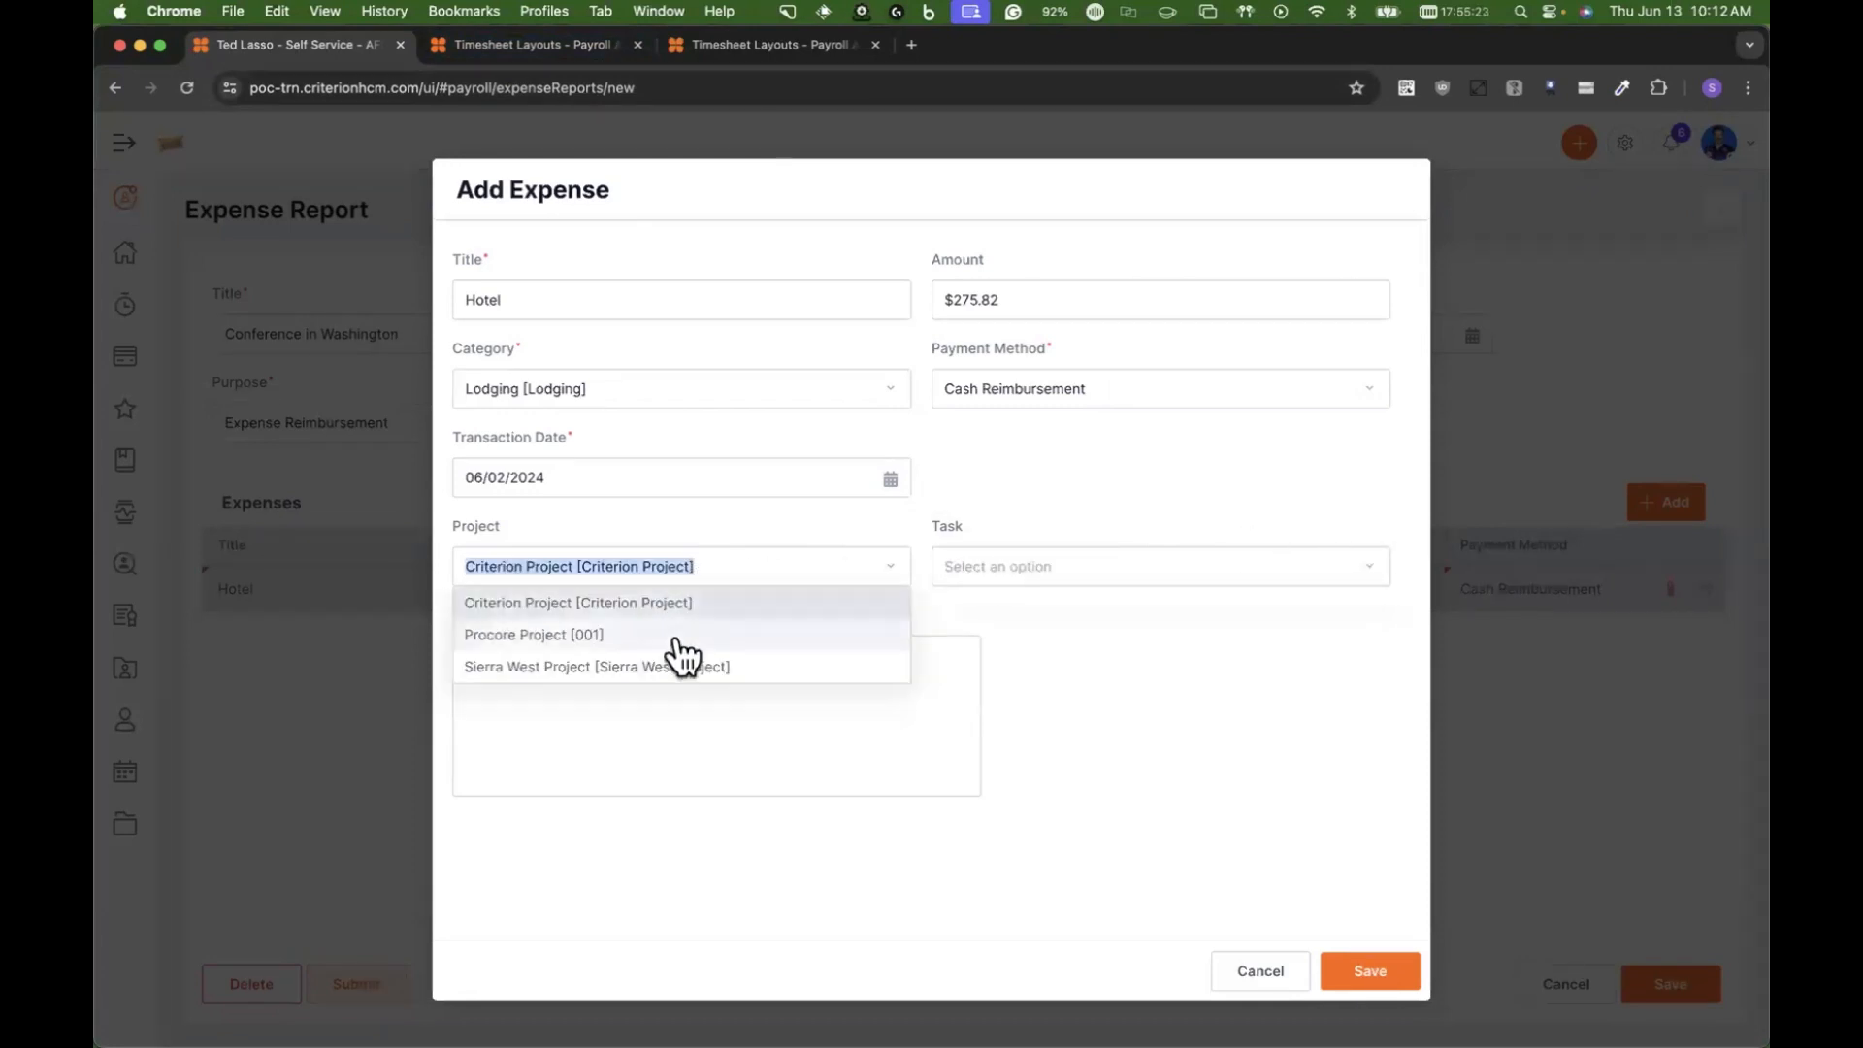
left_click(678, 639)
left_click(1311, 568)
Step: Assign the hotel expense to Sierra West Project and save the expense
left_click(790, 569)
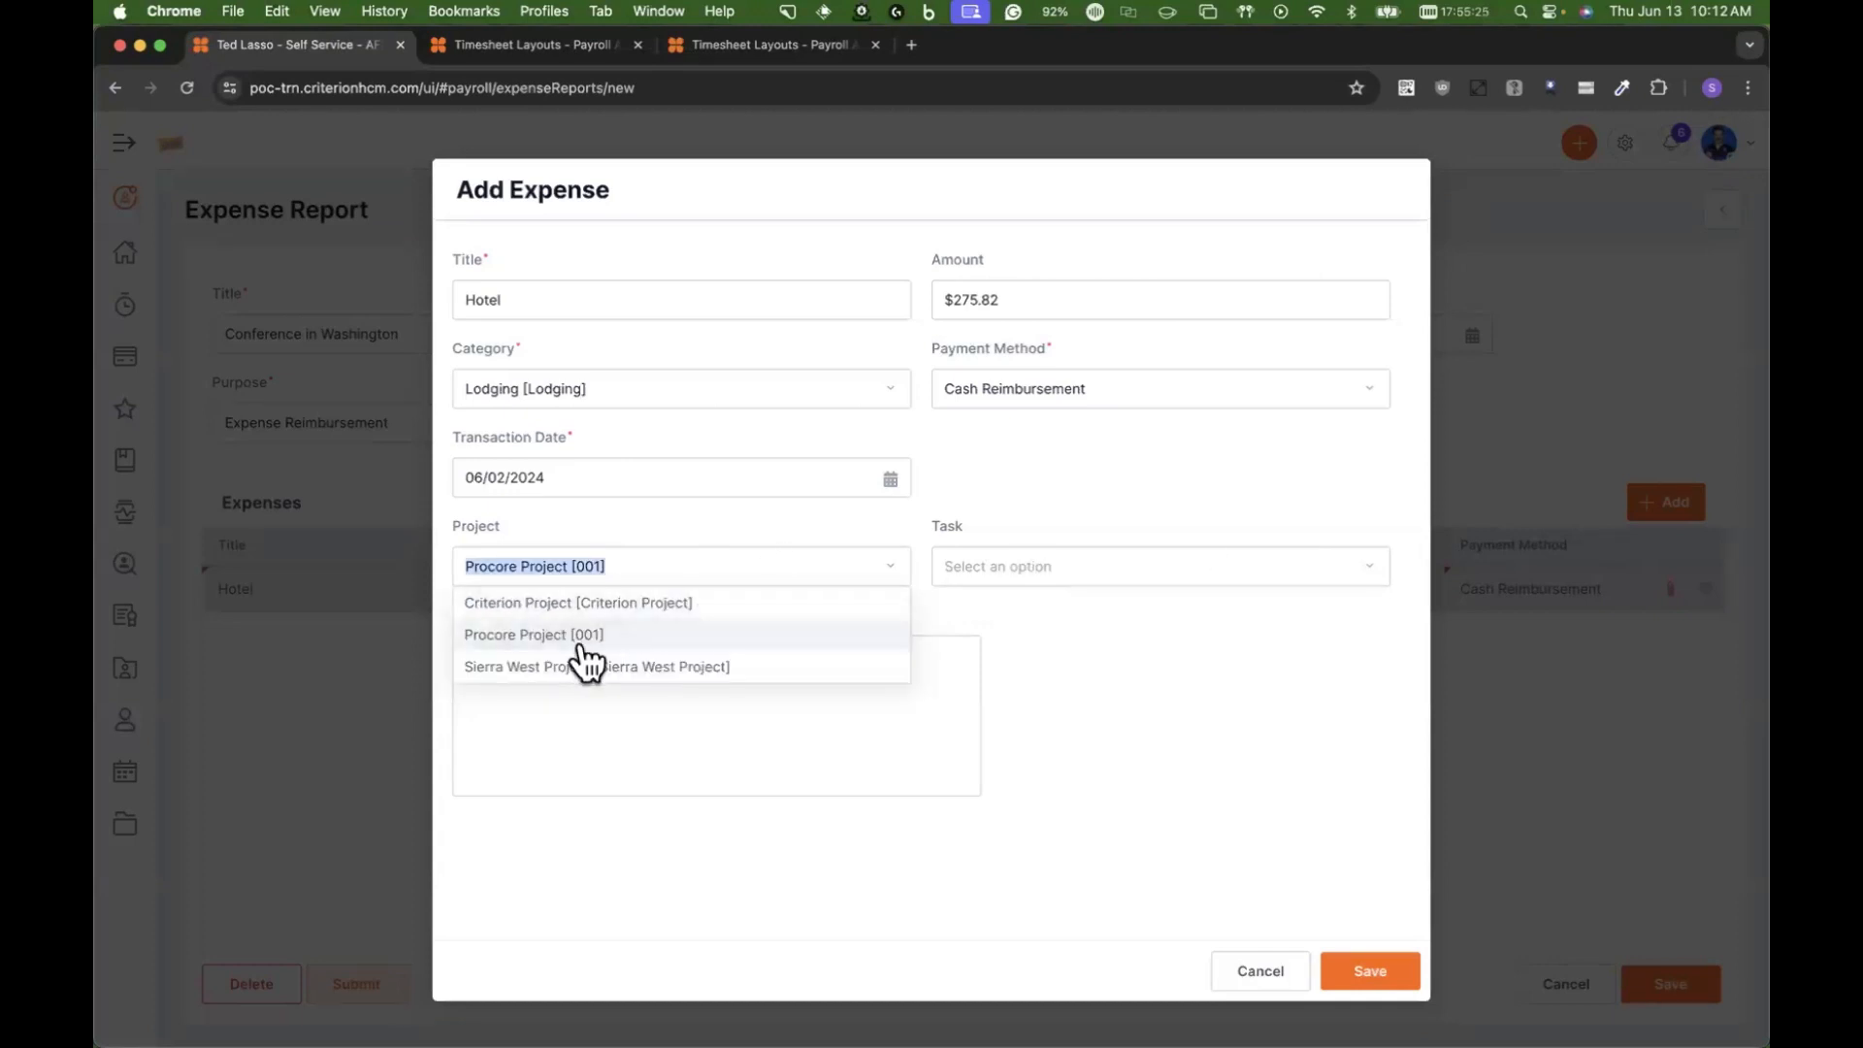
left_click(584, 665)
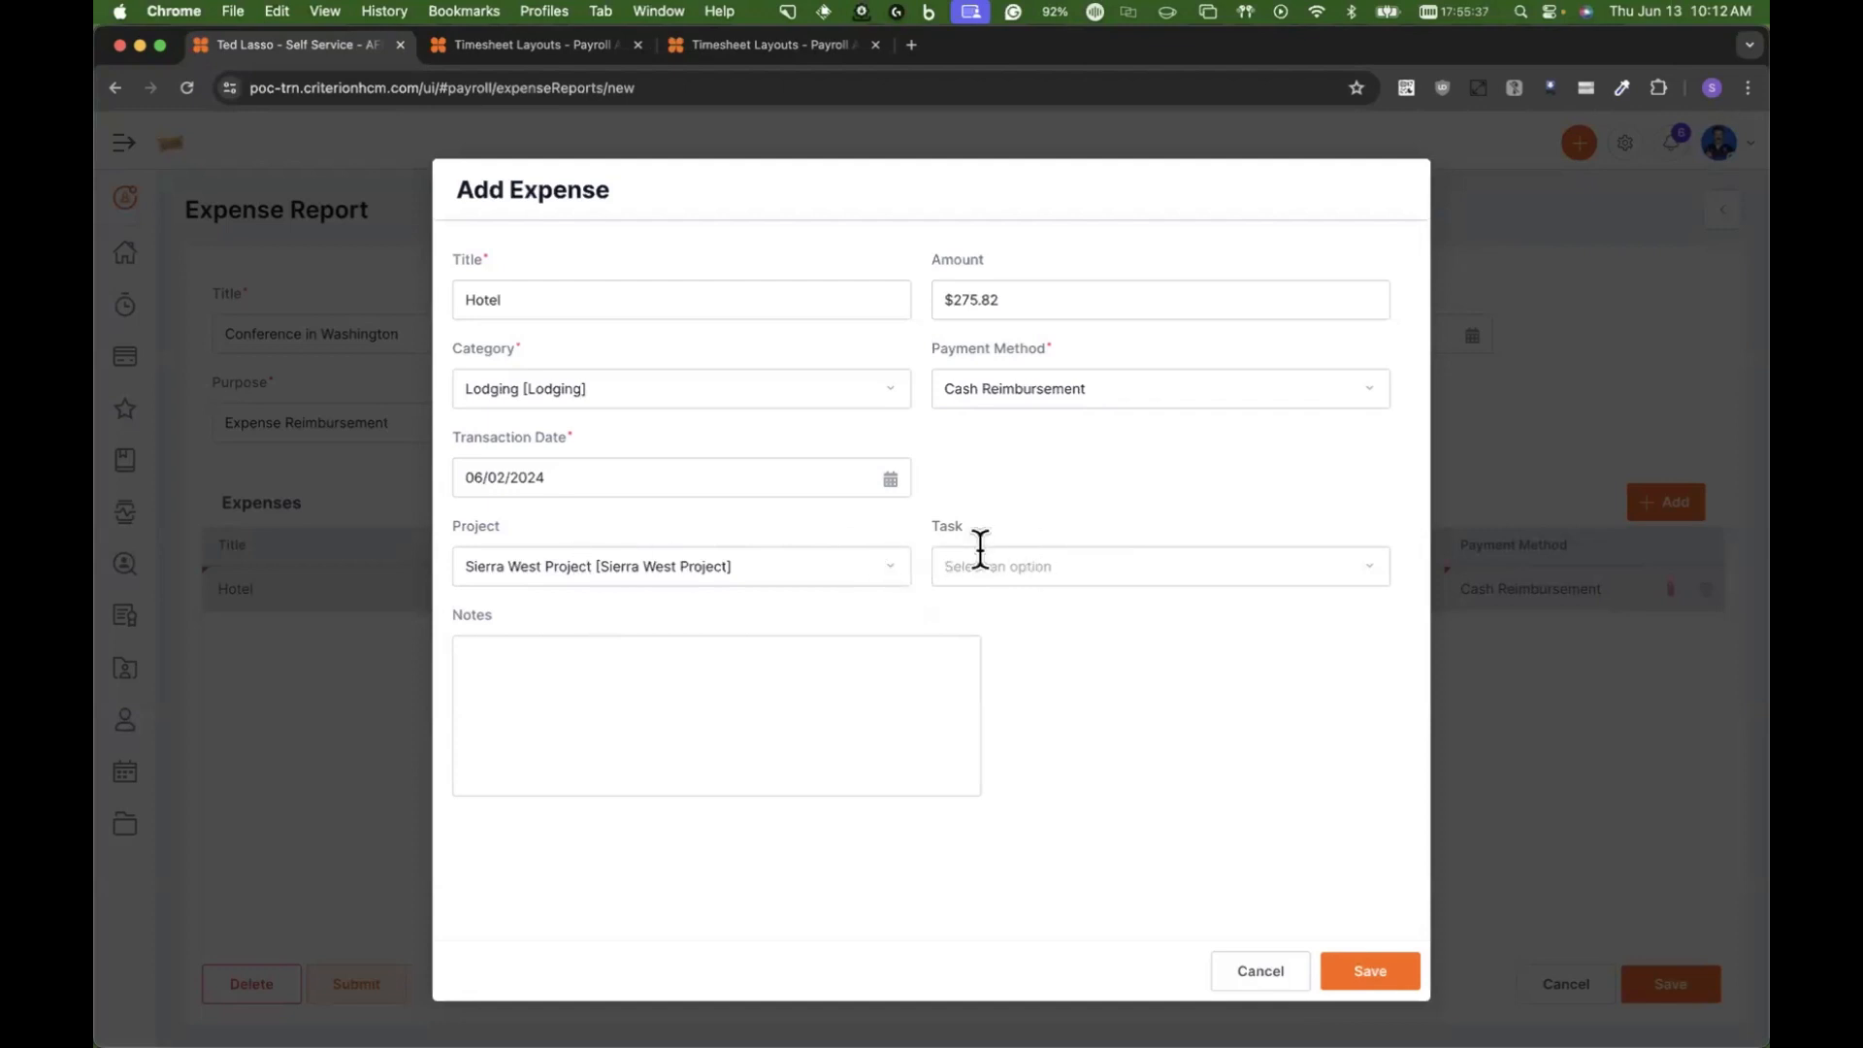
left_click(771, 686)
left_click(1383, 969)
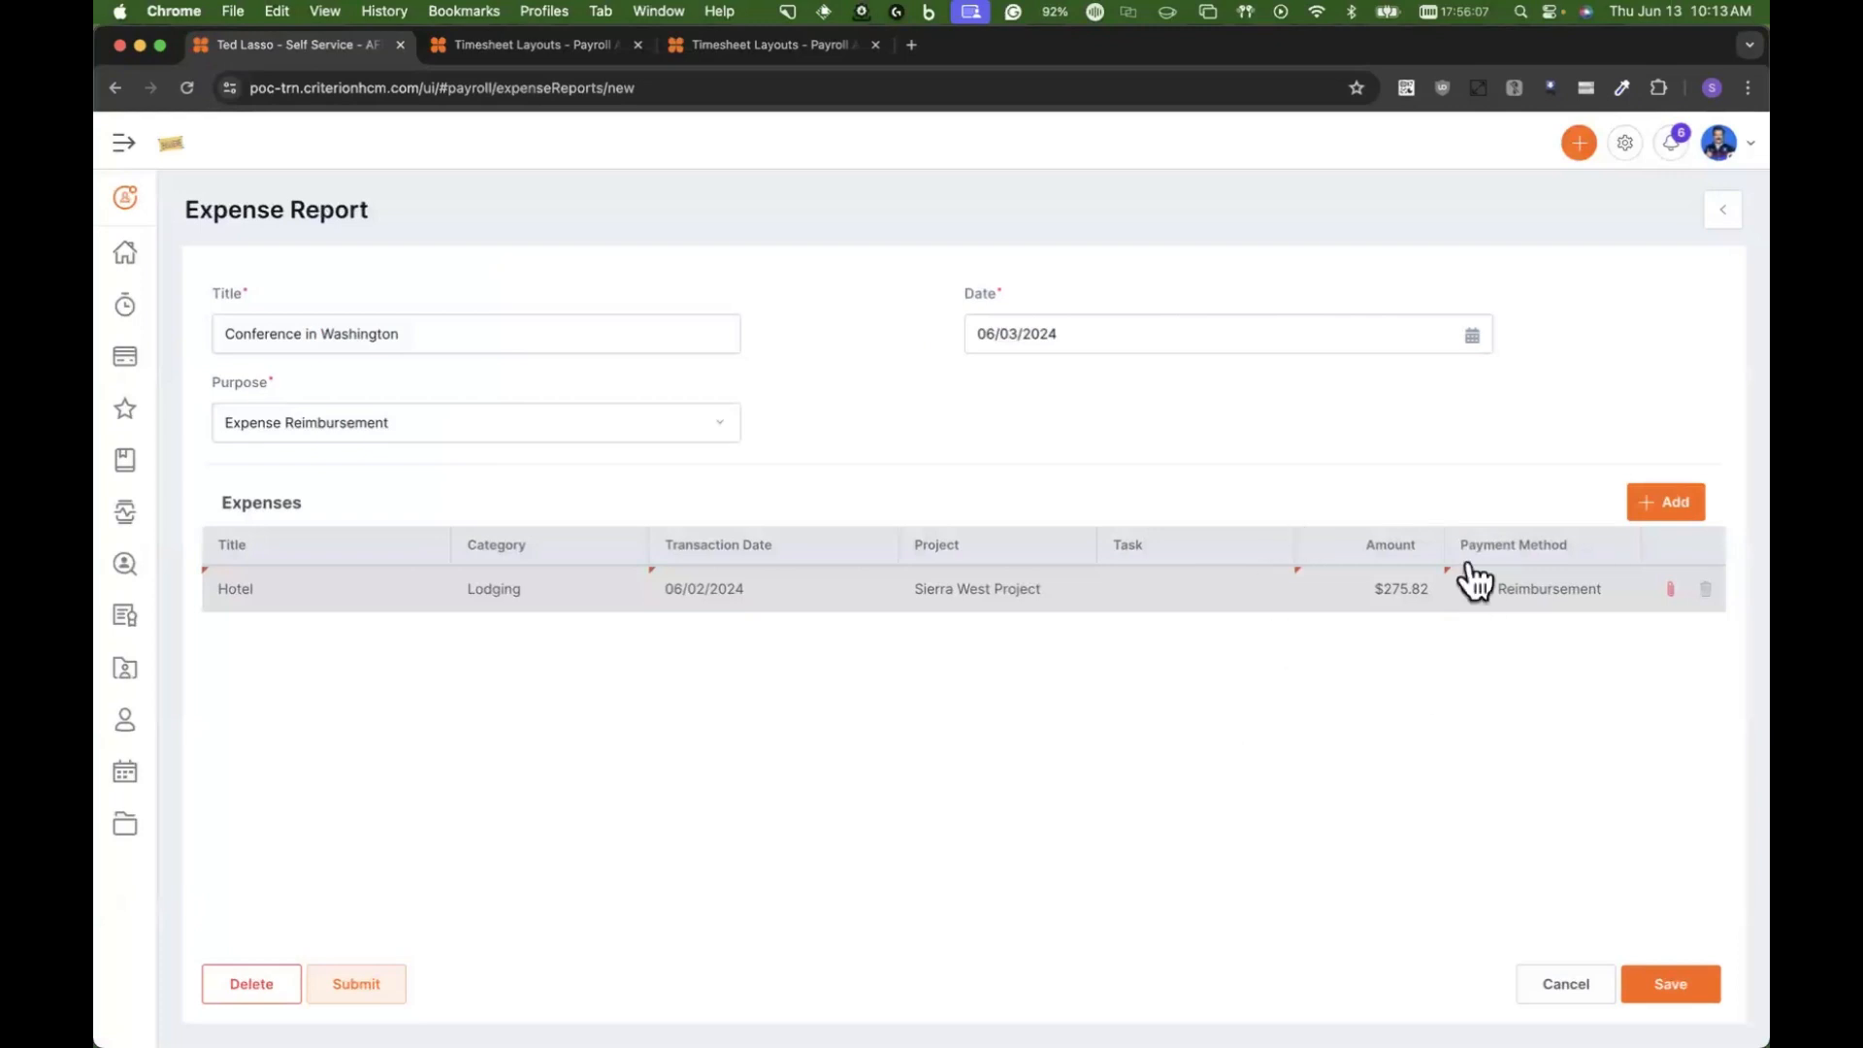
Step: Review the hotel expense's attachments window and its edit form, closing each without changes
left_click(1670, 589)
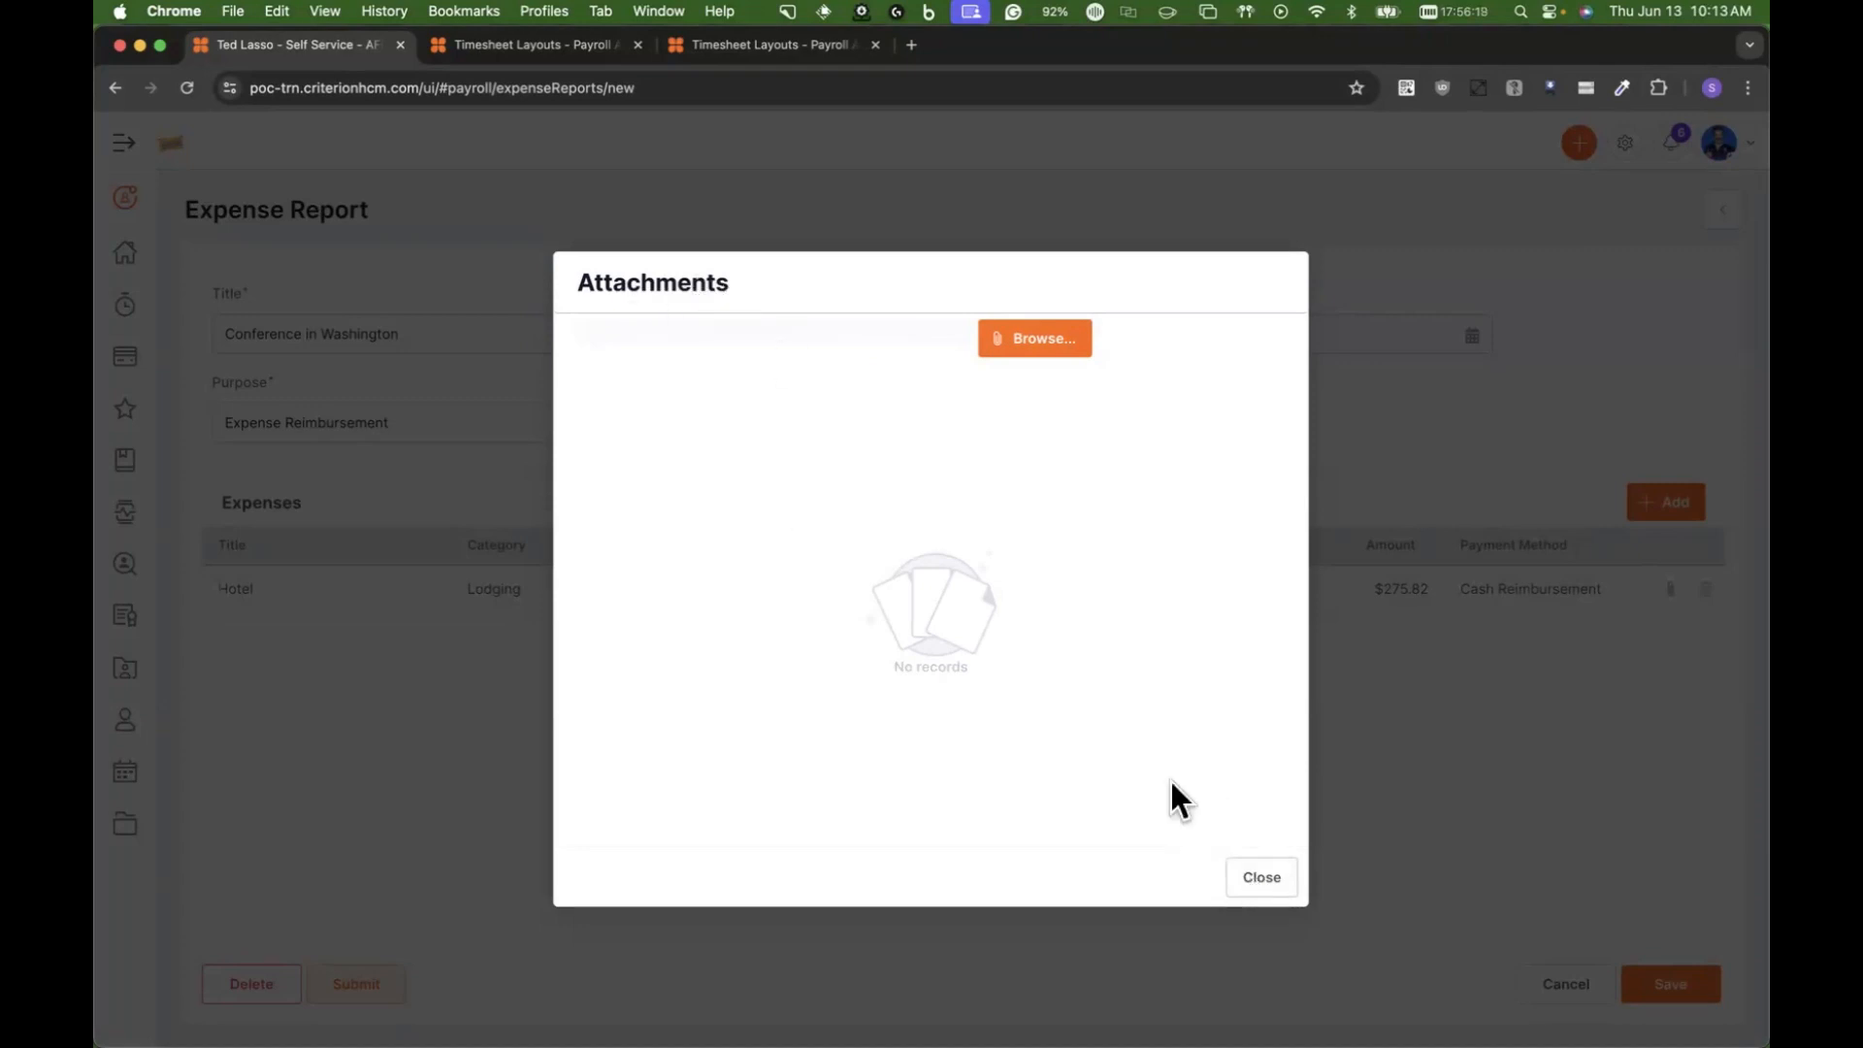
left_click(1252, 878)
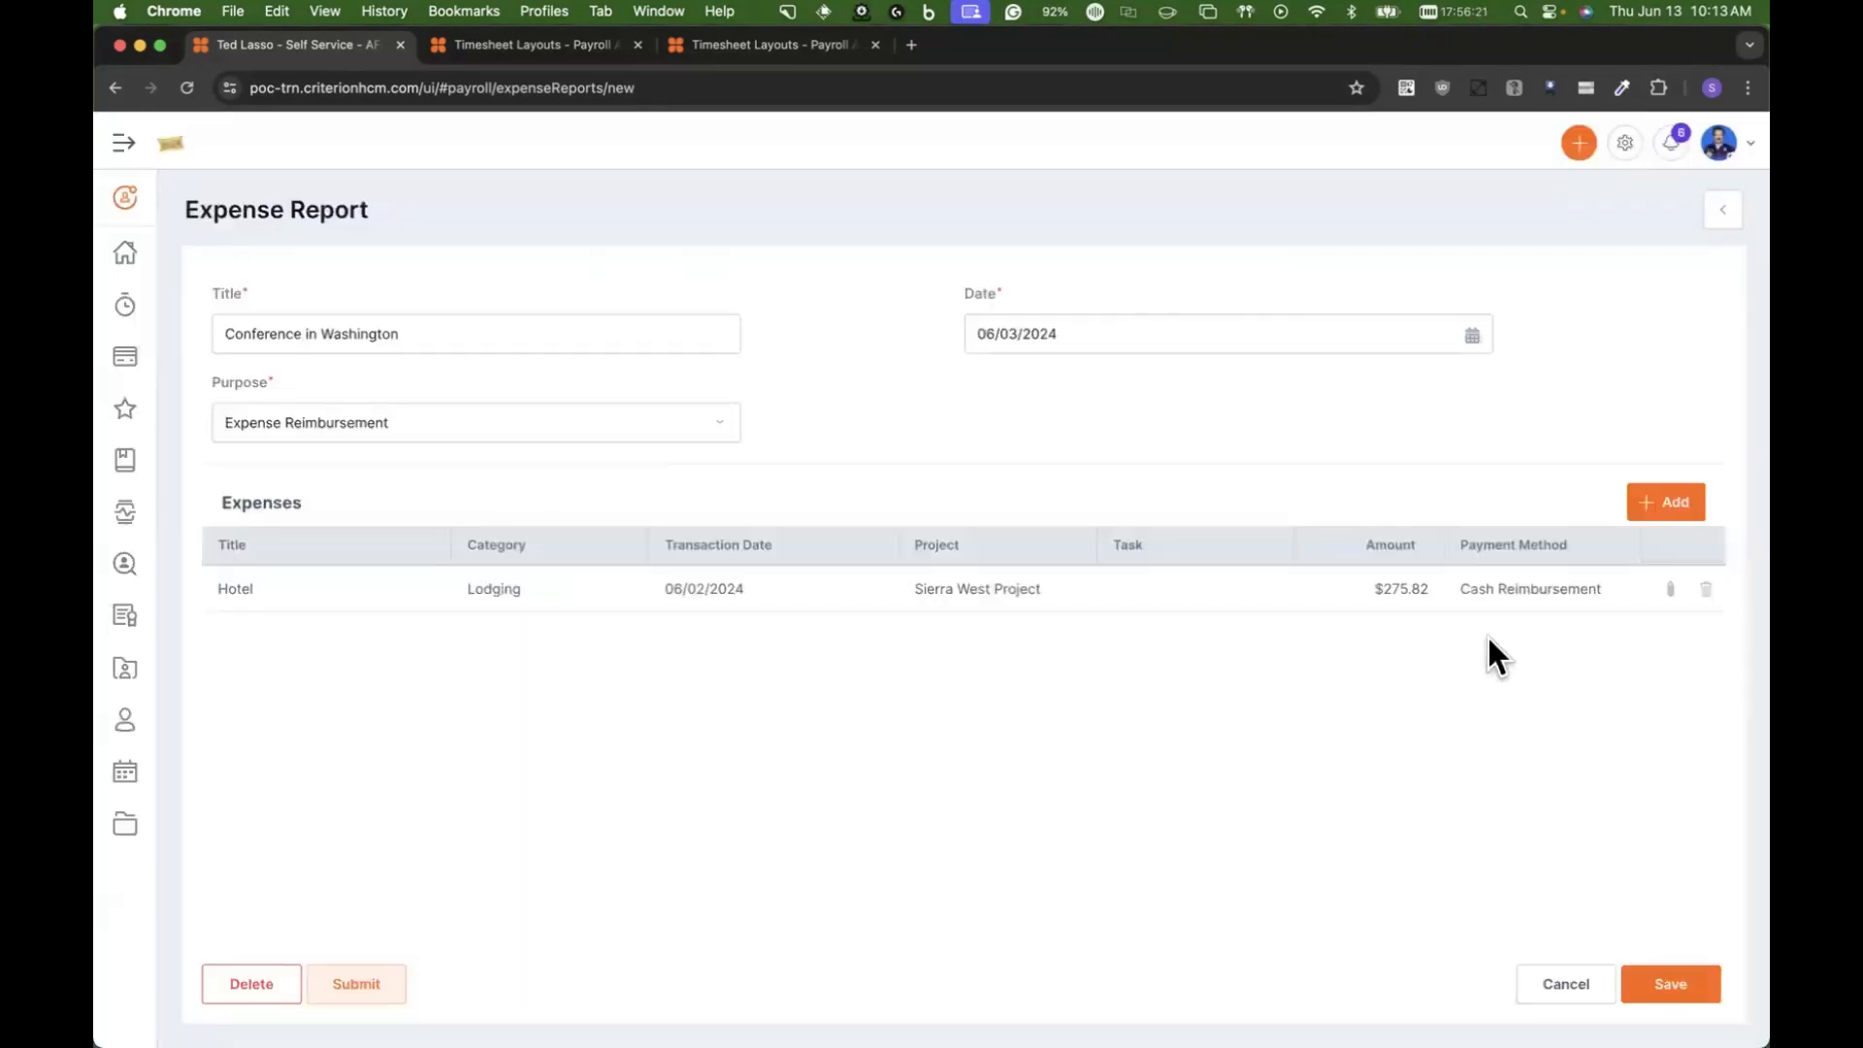
left_click(1553, 604)
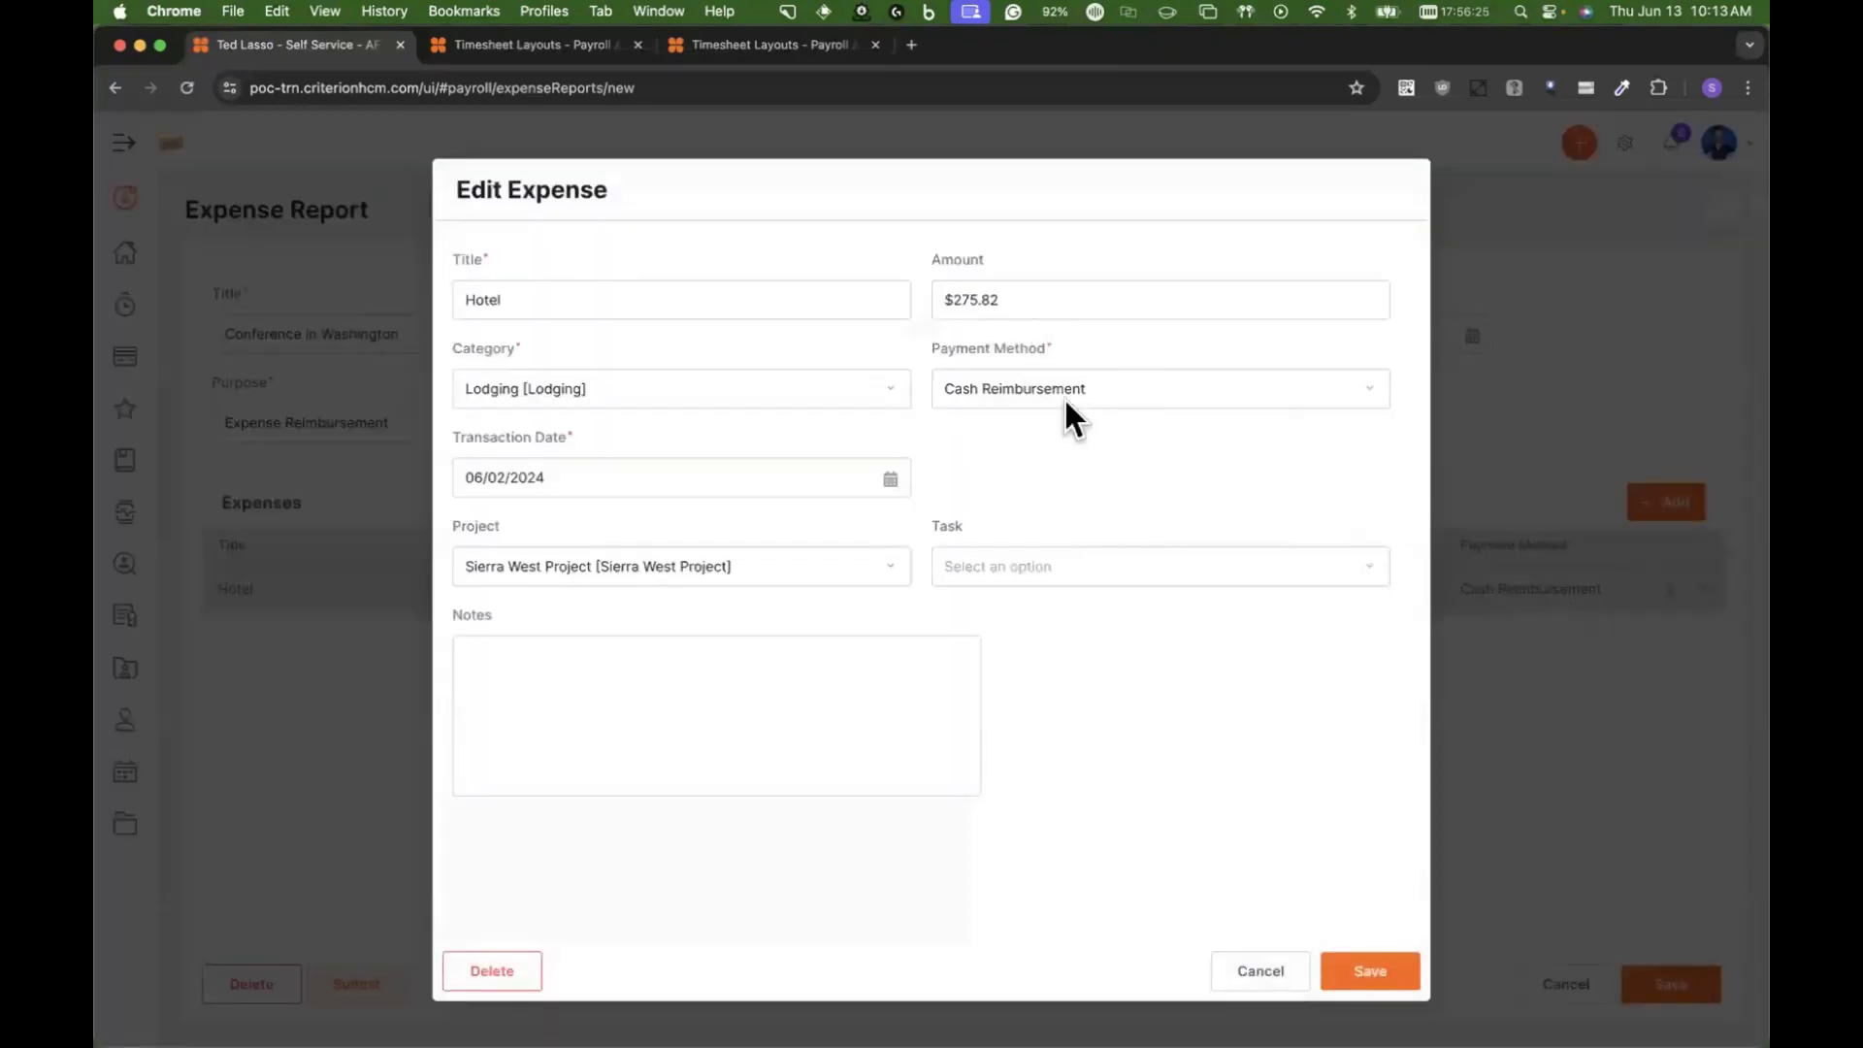
left_click(1265, 973)
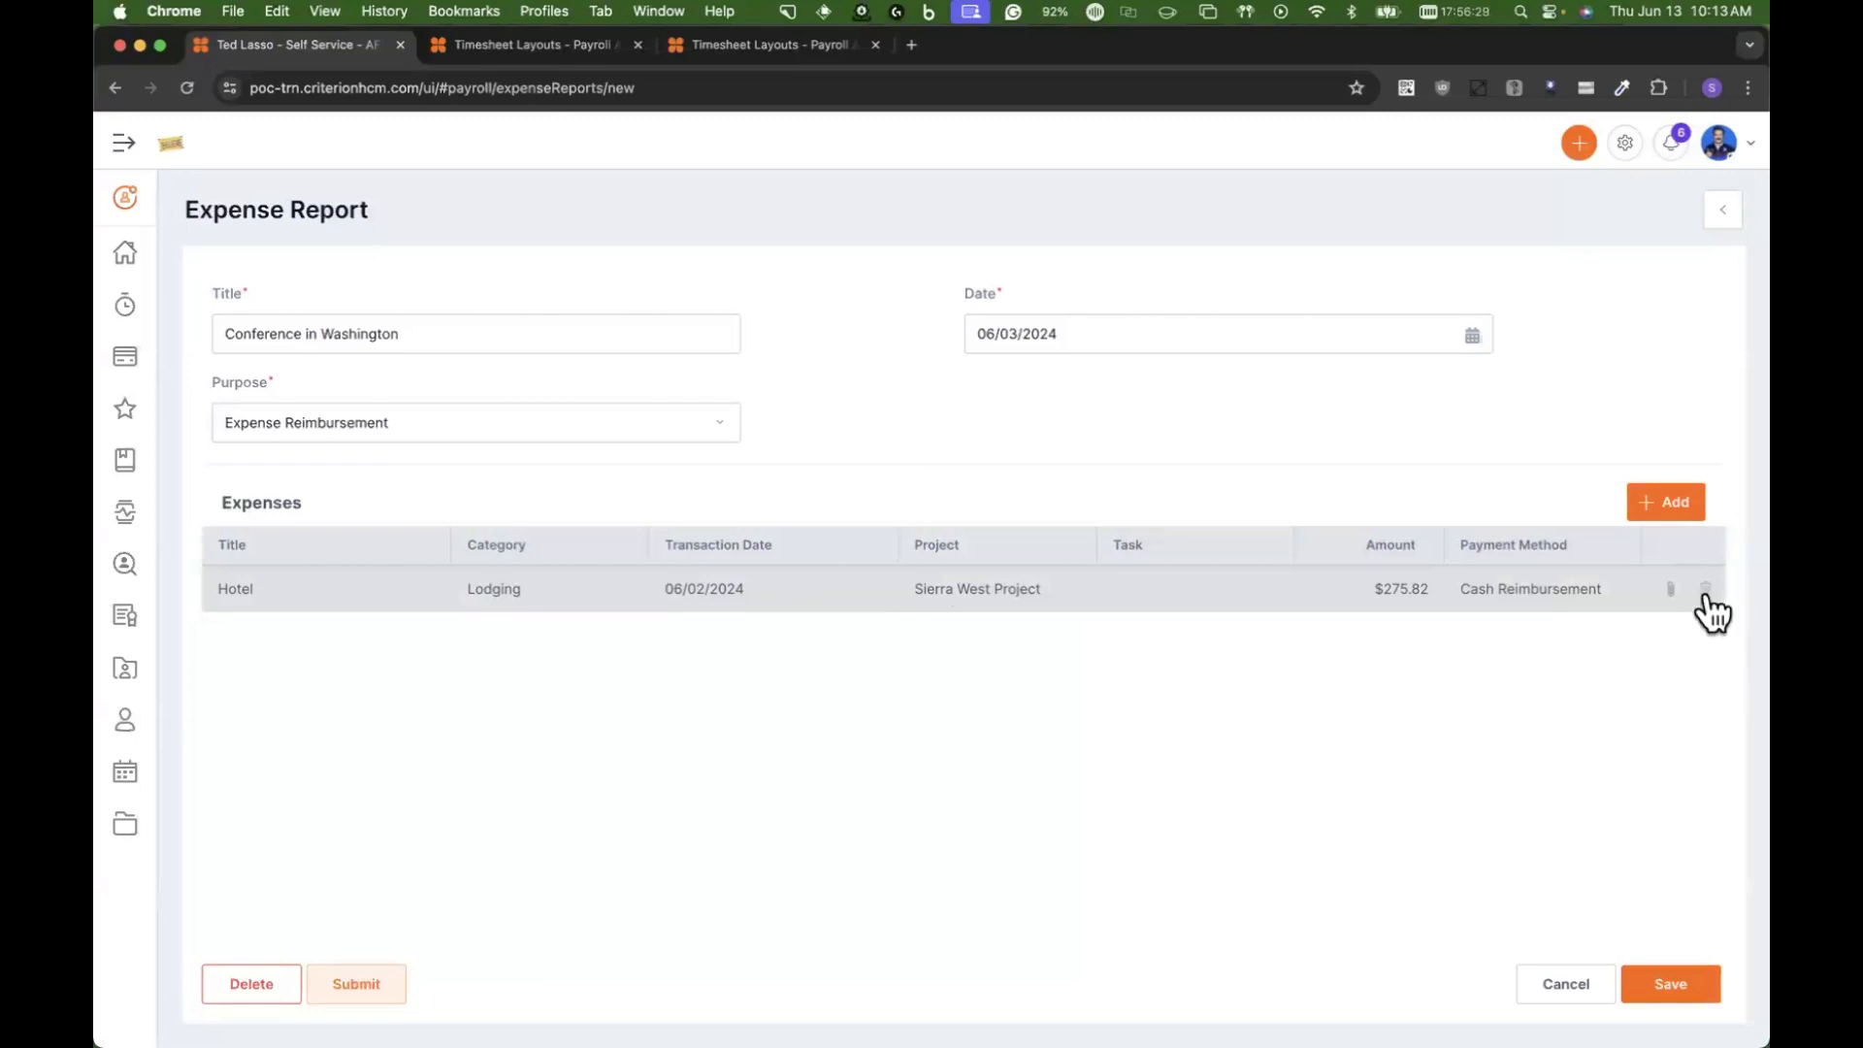
Step: Add a second expense with the category Mileage and the title "Mileage"
left_click(1656, 511)
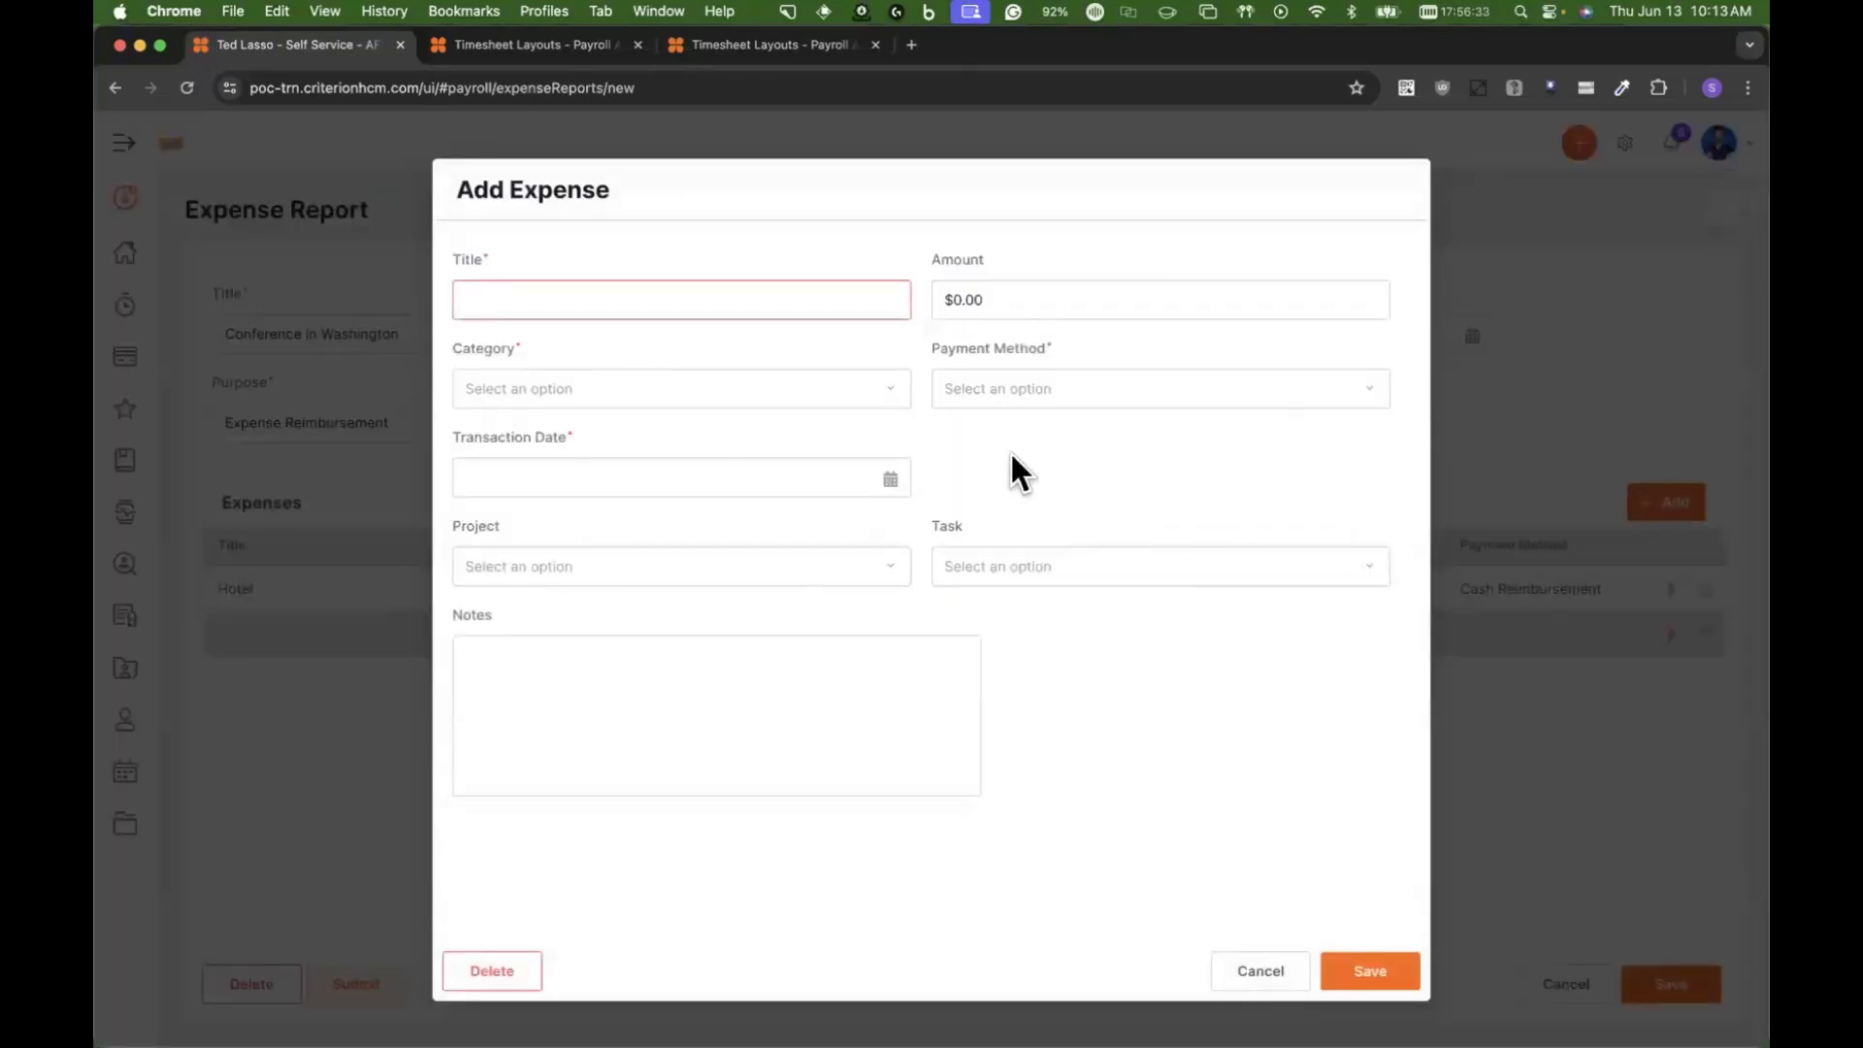
left_click(802, 391)
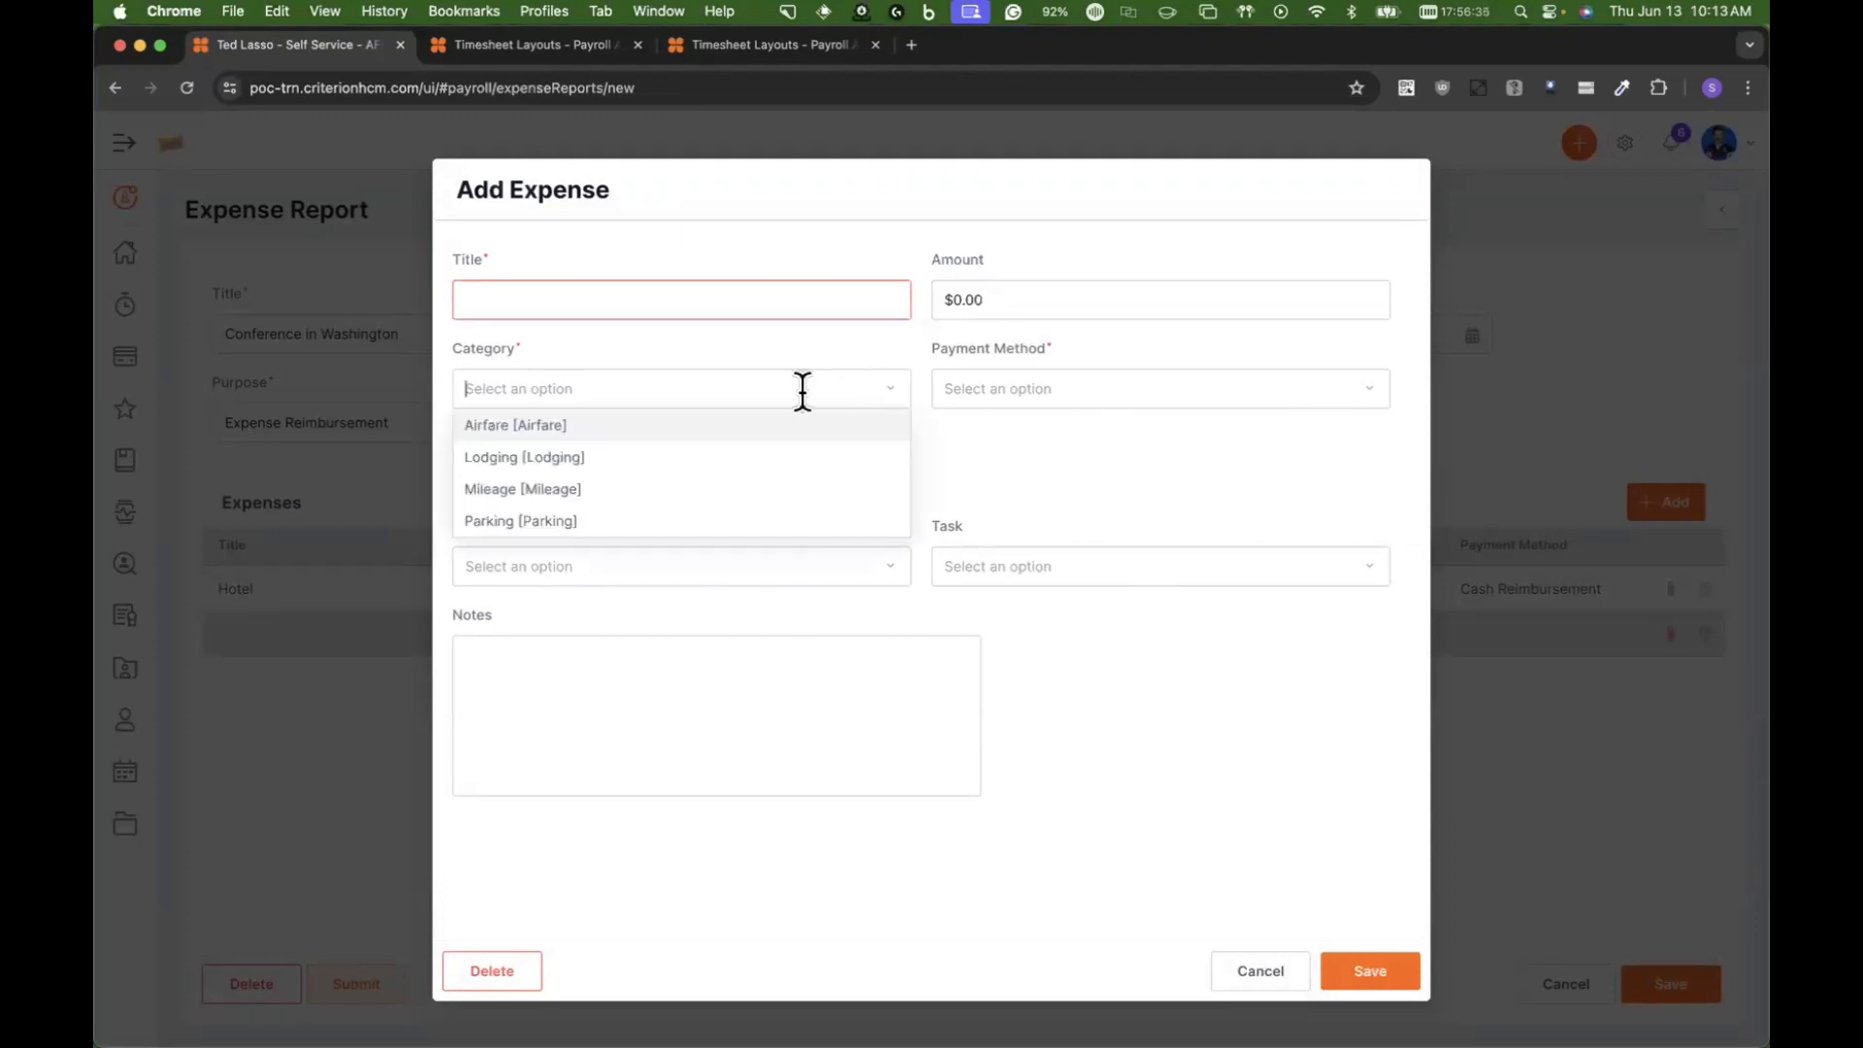
left_click(585, 490)
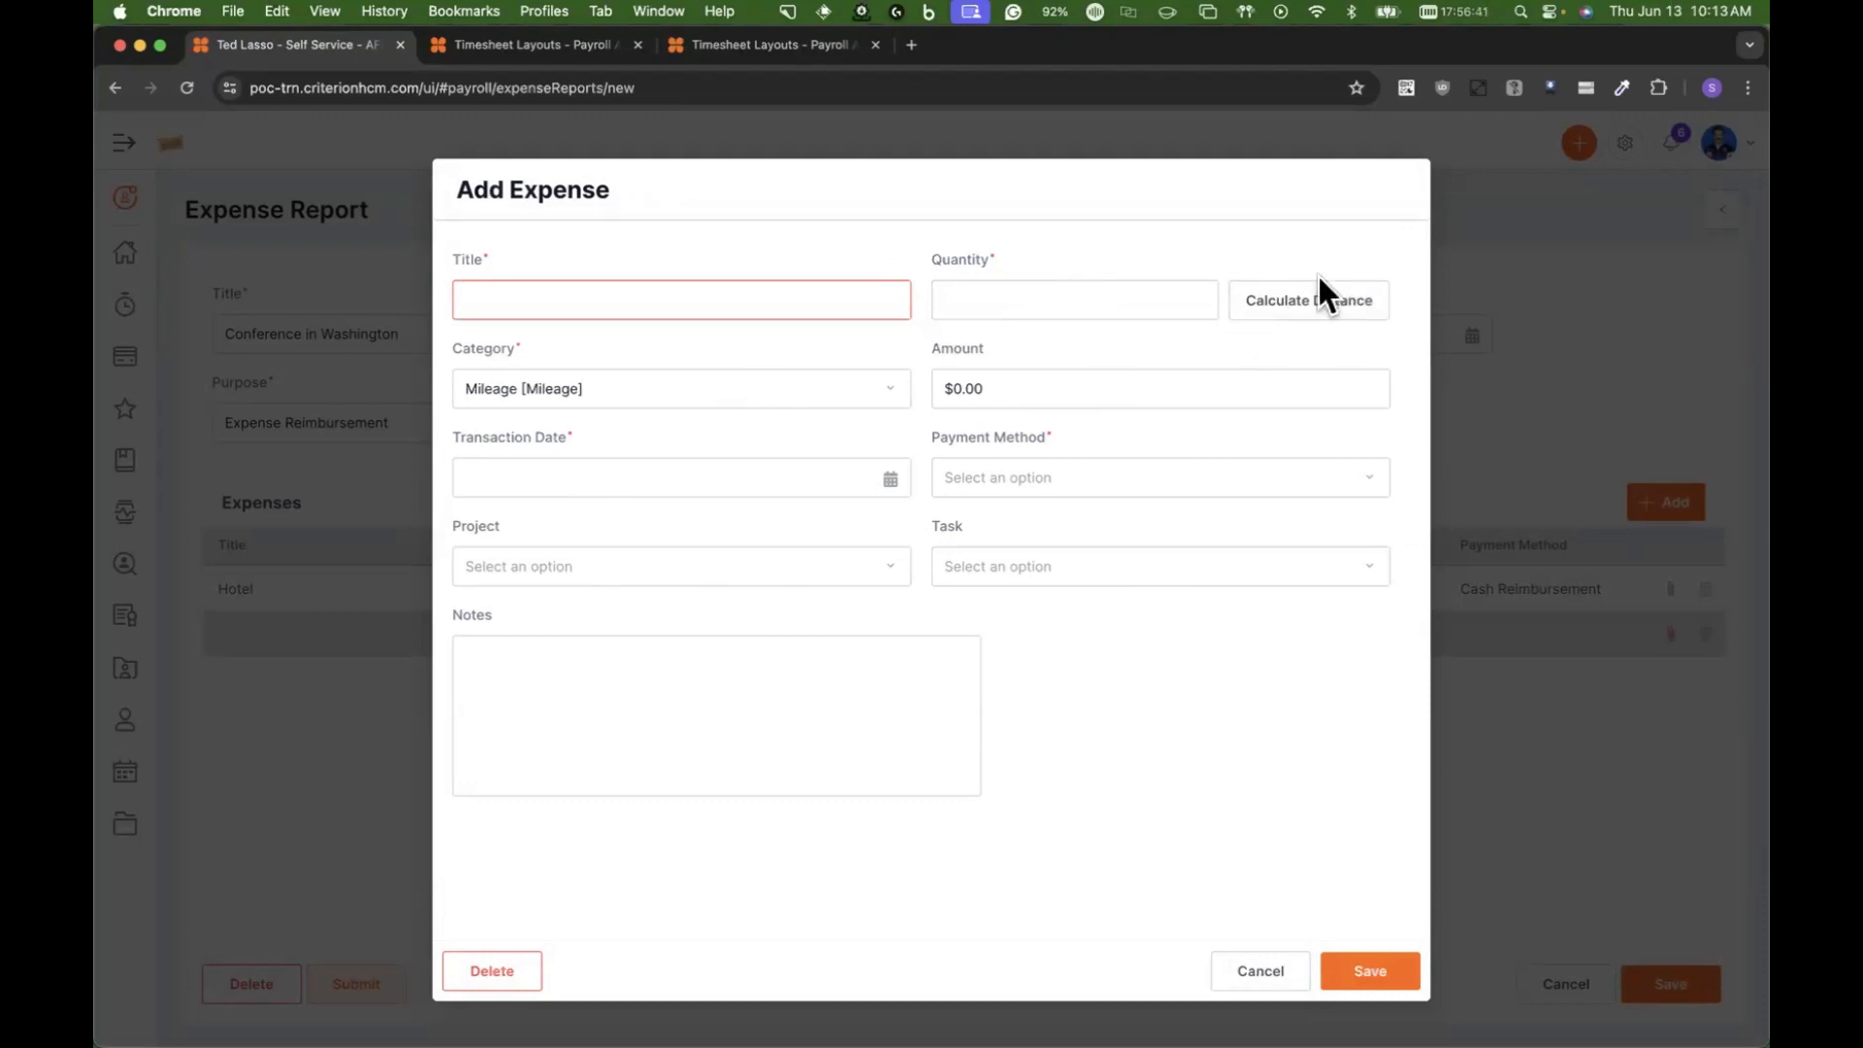
left_click(873, 298)
type("Mileage")
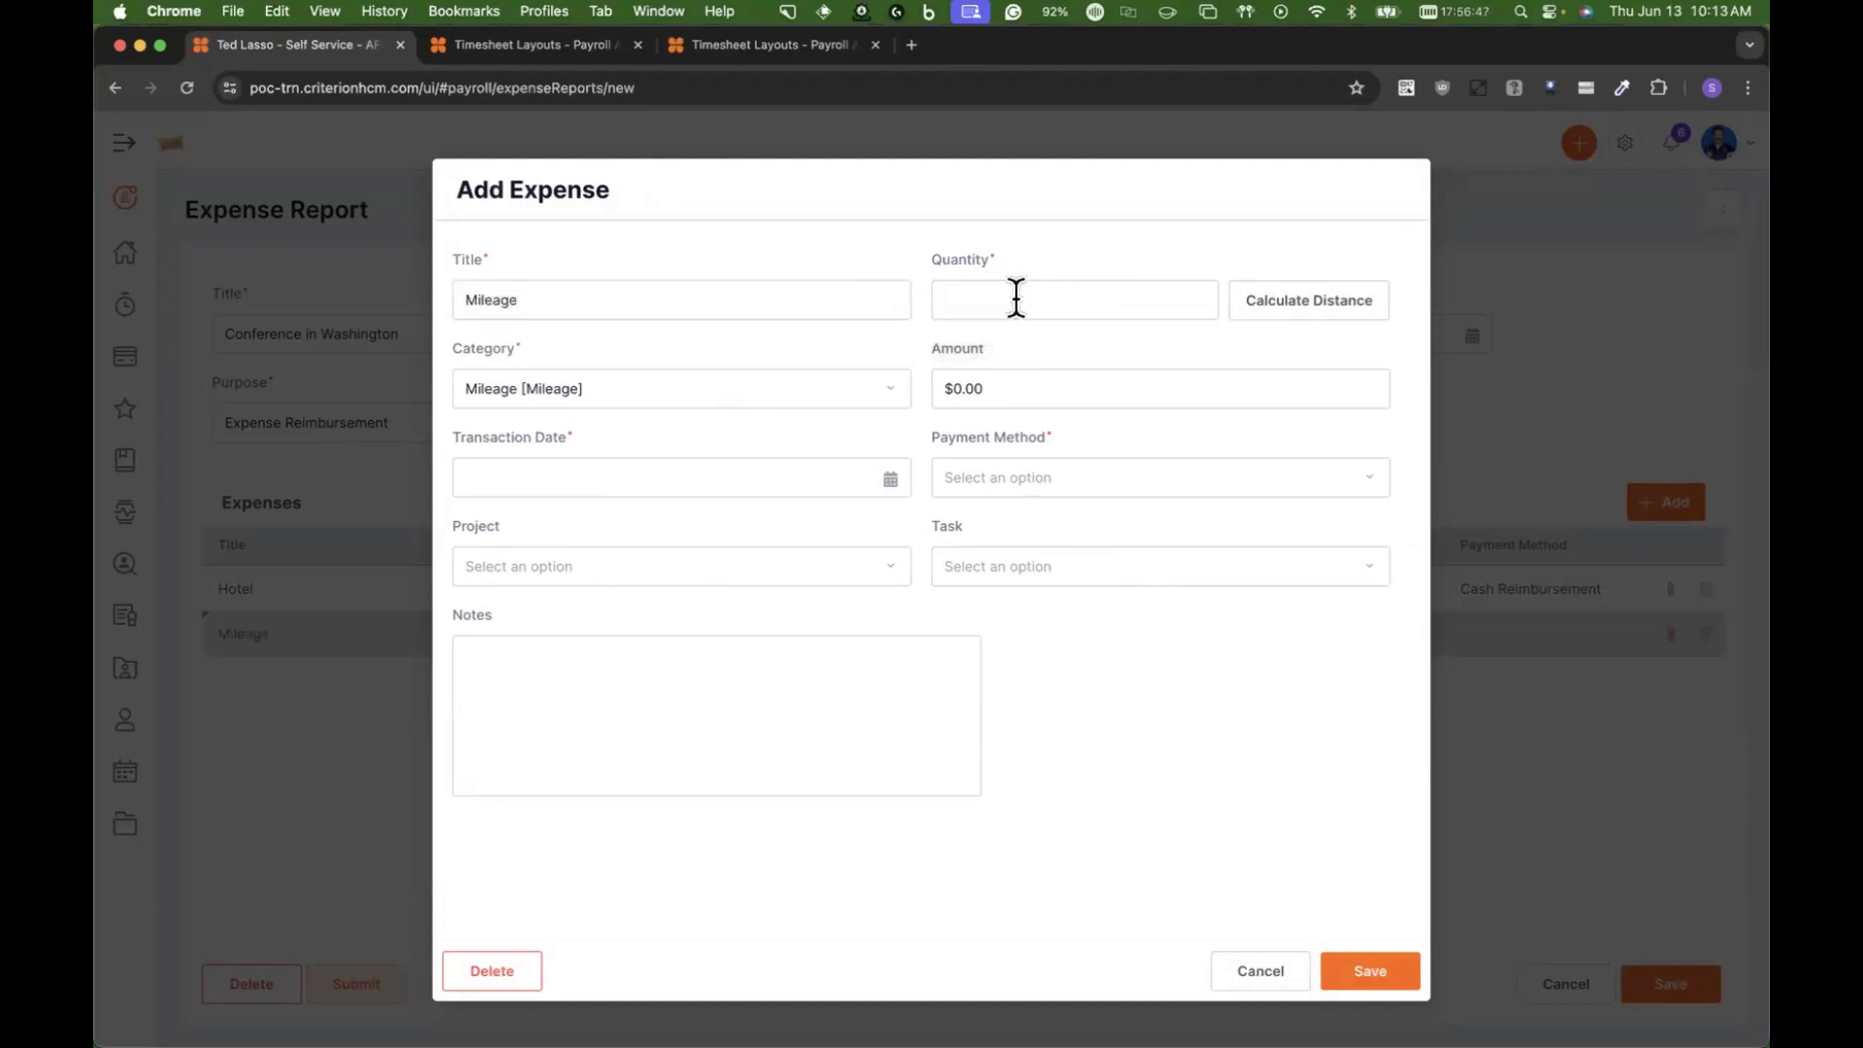
type("100")
double_click(1118, 298)
key("BackSpace")
Step: Start a distance calculation for the mileage expense and set its starting point to the Merritt 7 office address in Norwalk, CT
left_click(1327, 309)
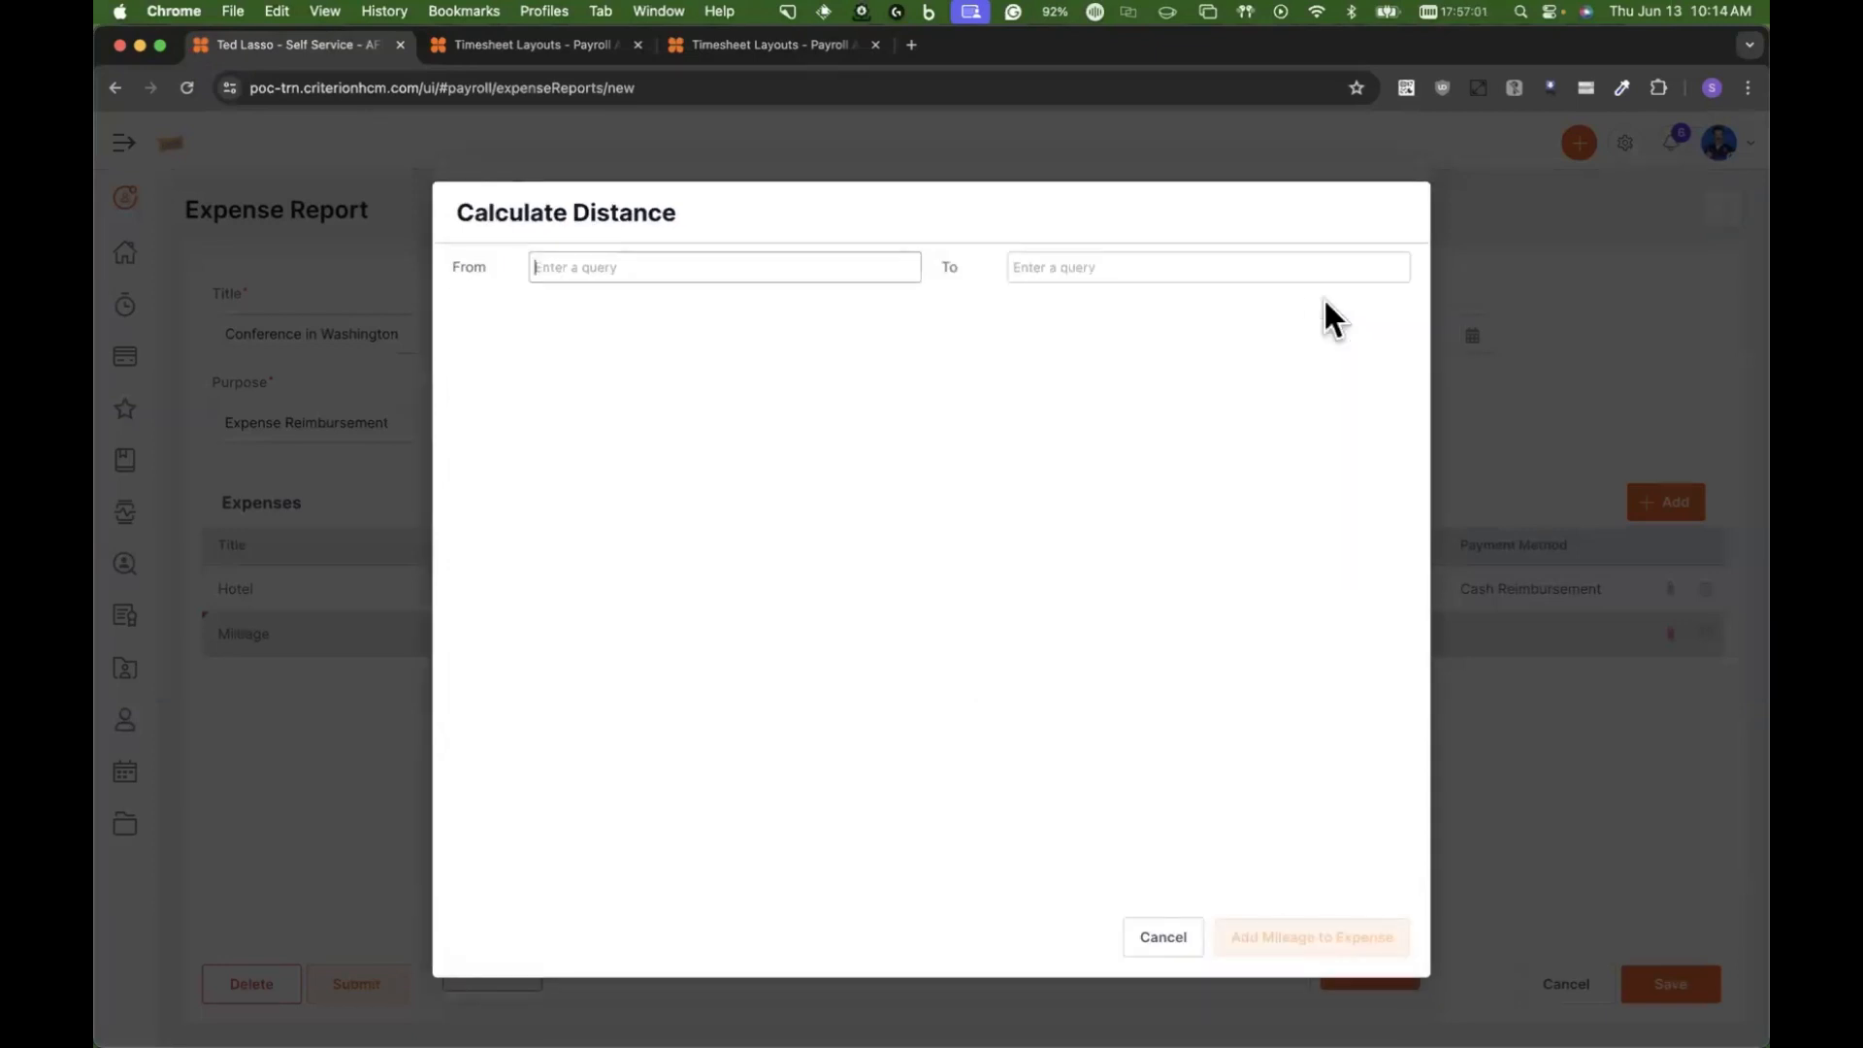
left_click(676, 272)
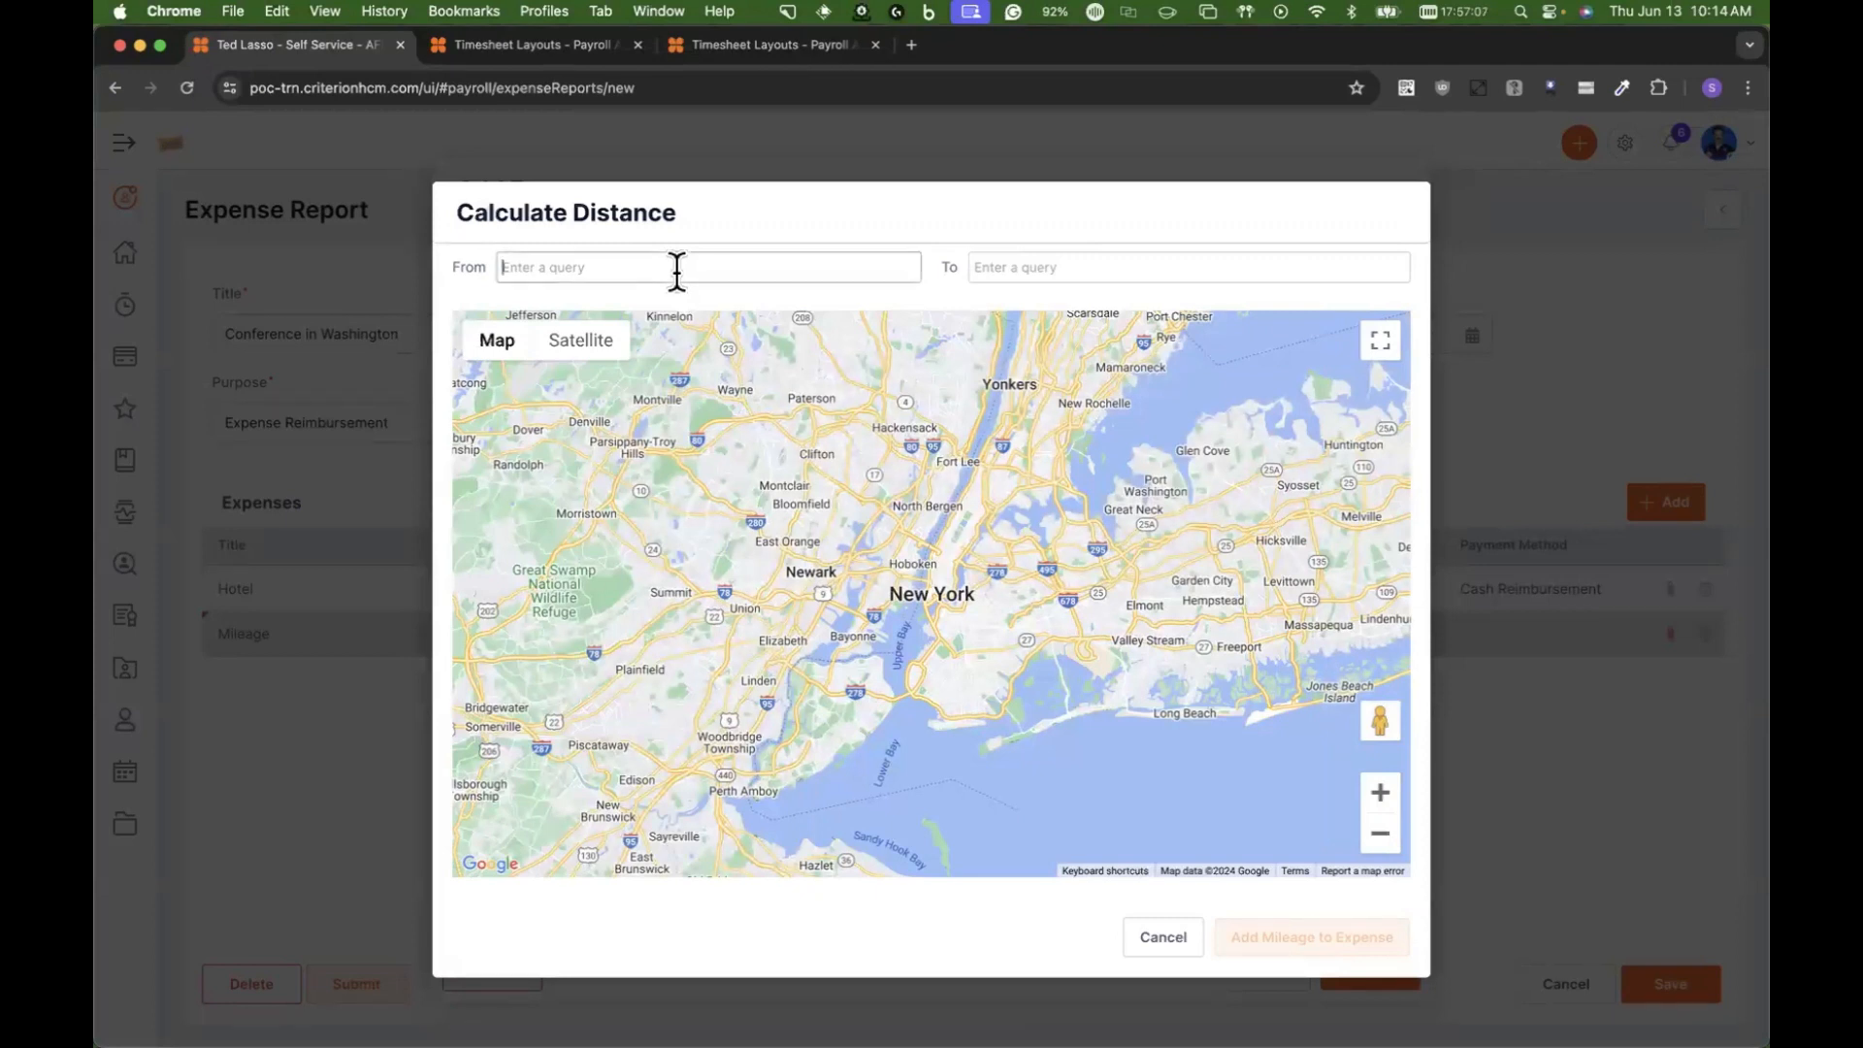
type("301")
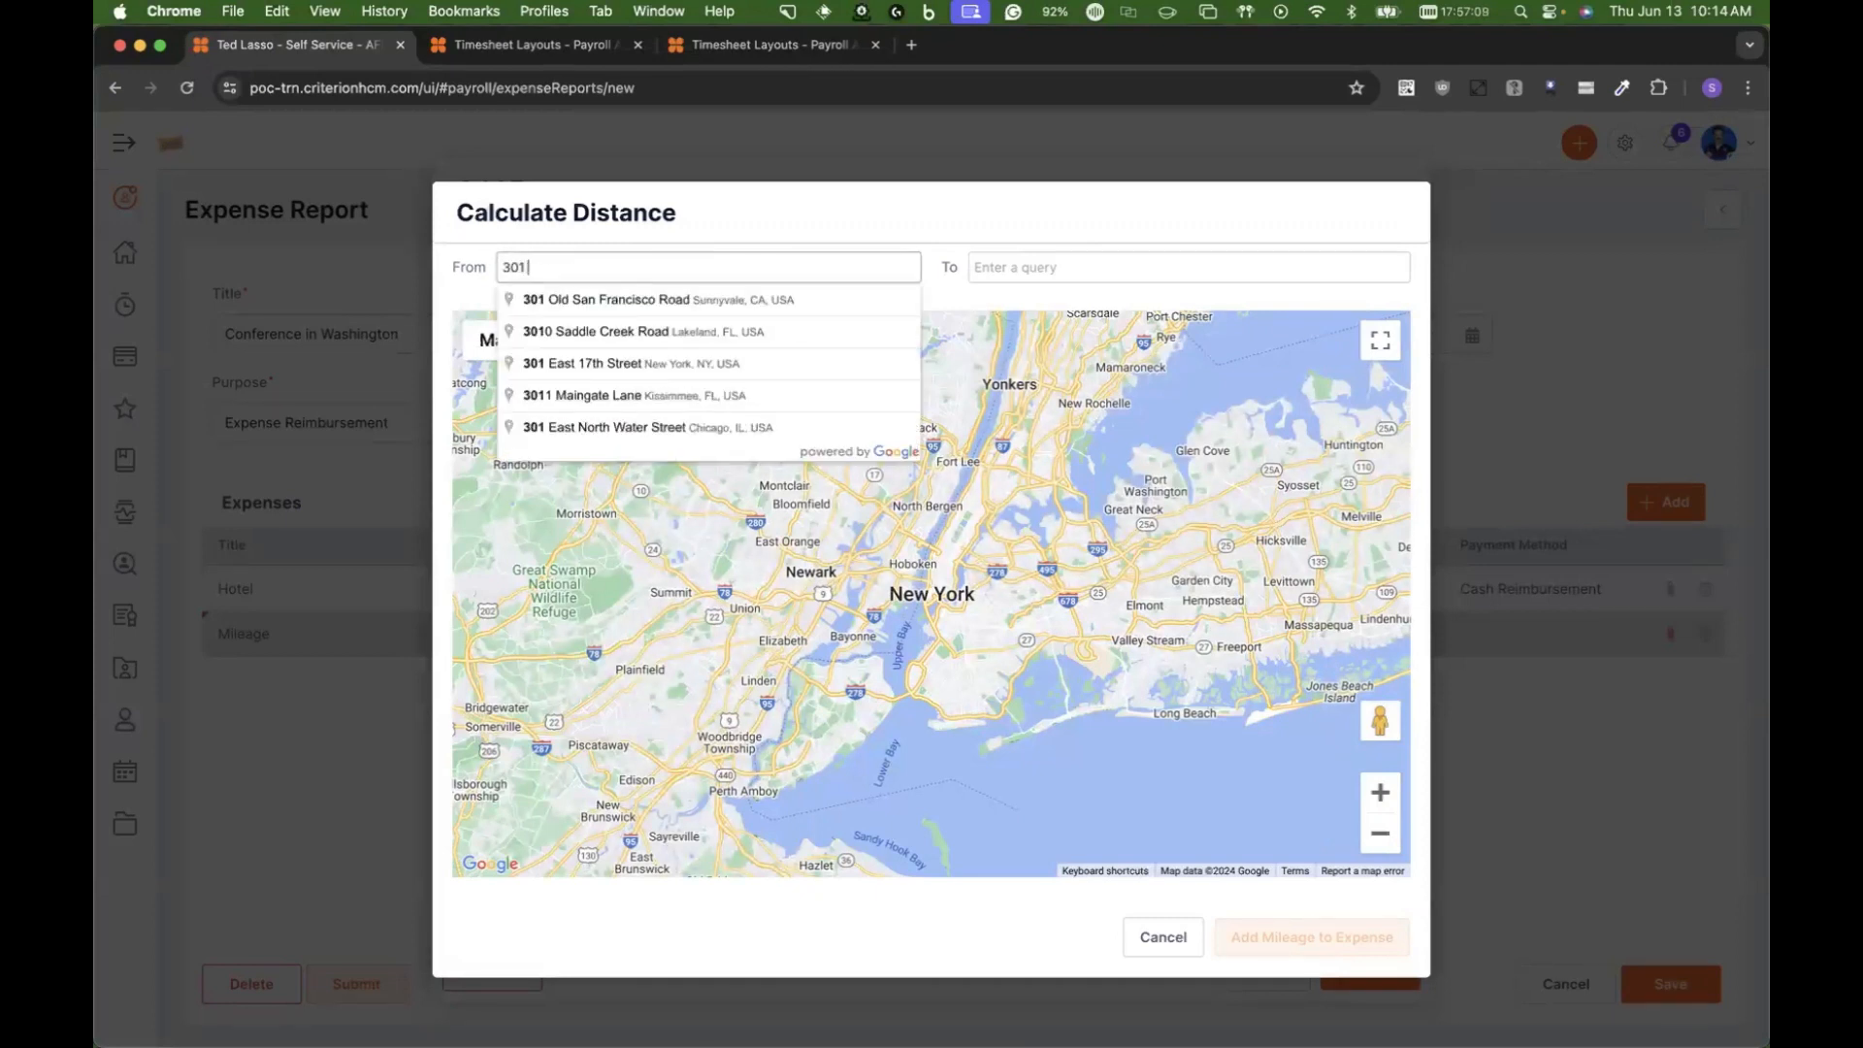
type(" merr")
left_click(627, 301)
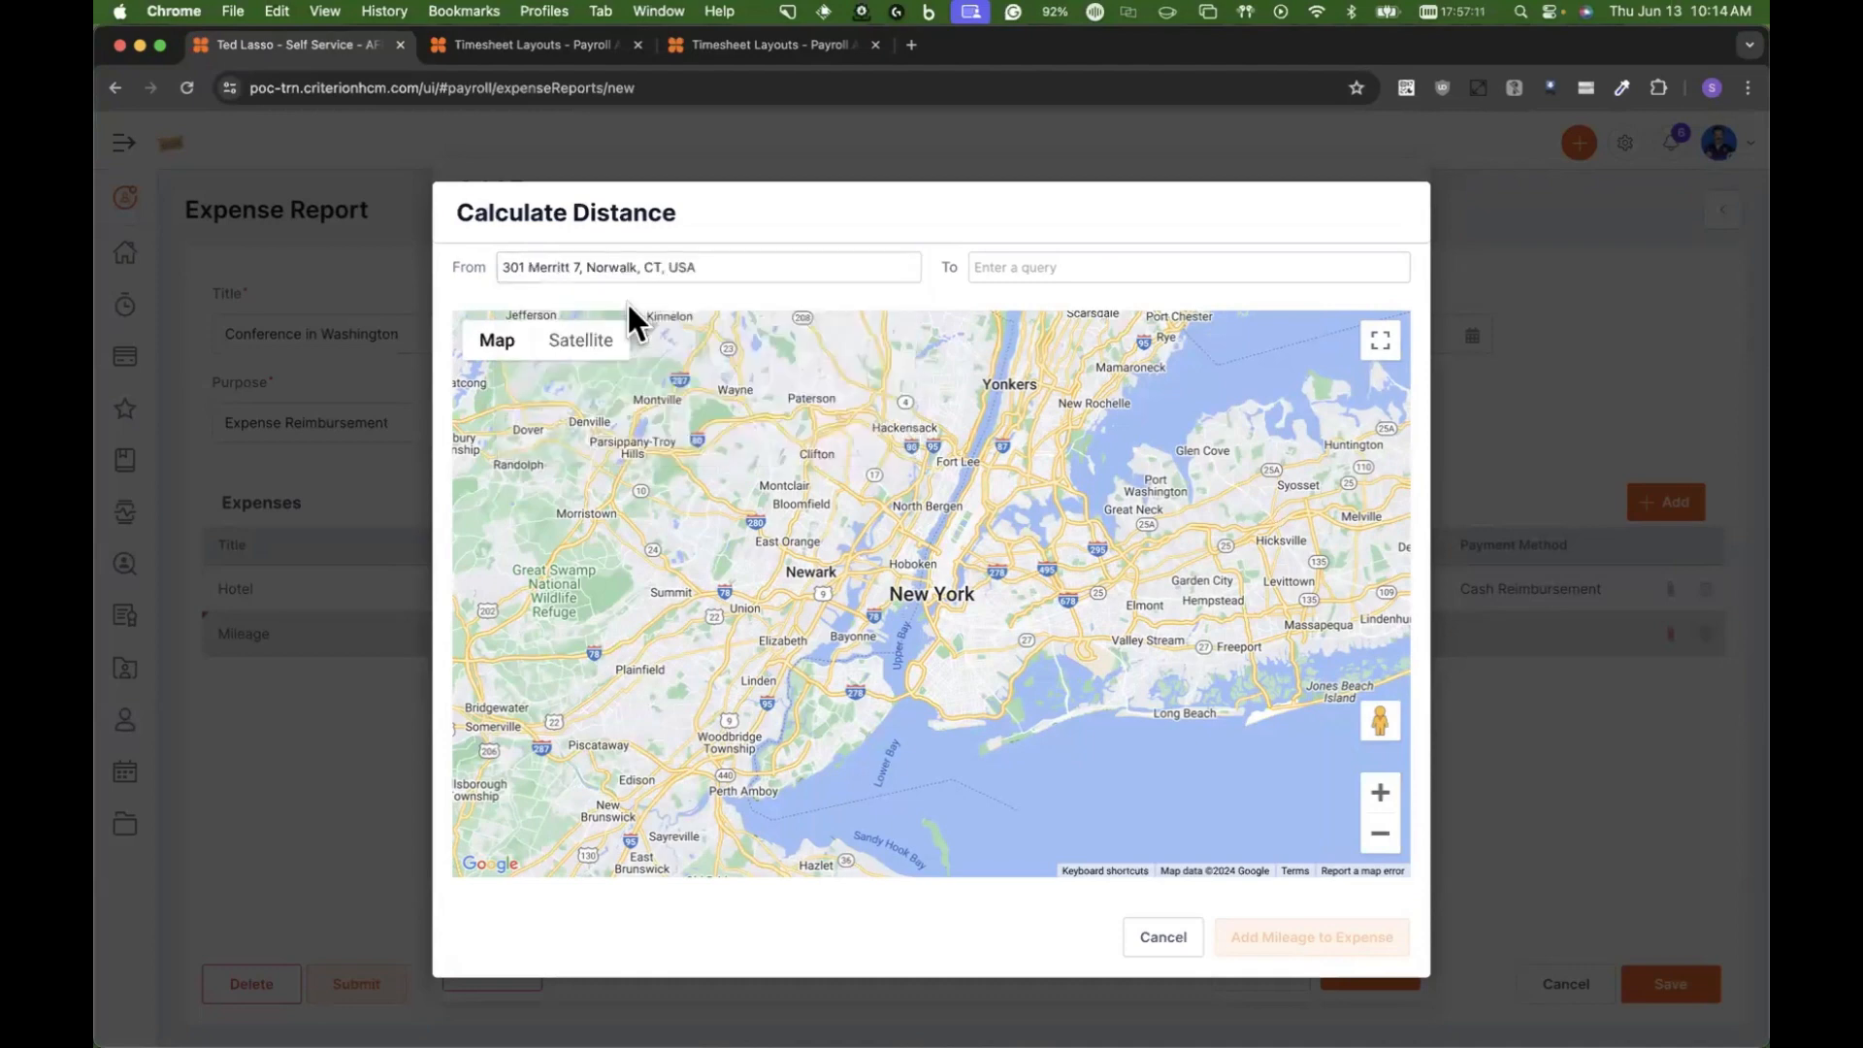
Step: Set the trip's destination to the Pennsylvania Avenue Northwest address in Washington, DC, and add the calculated mileage to the expense
left_click(1046, 267)
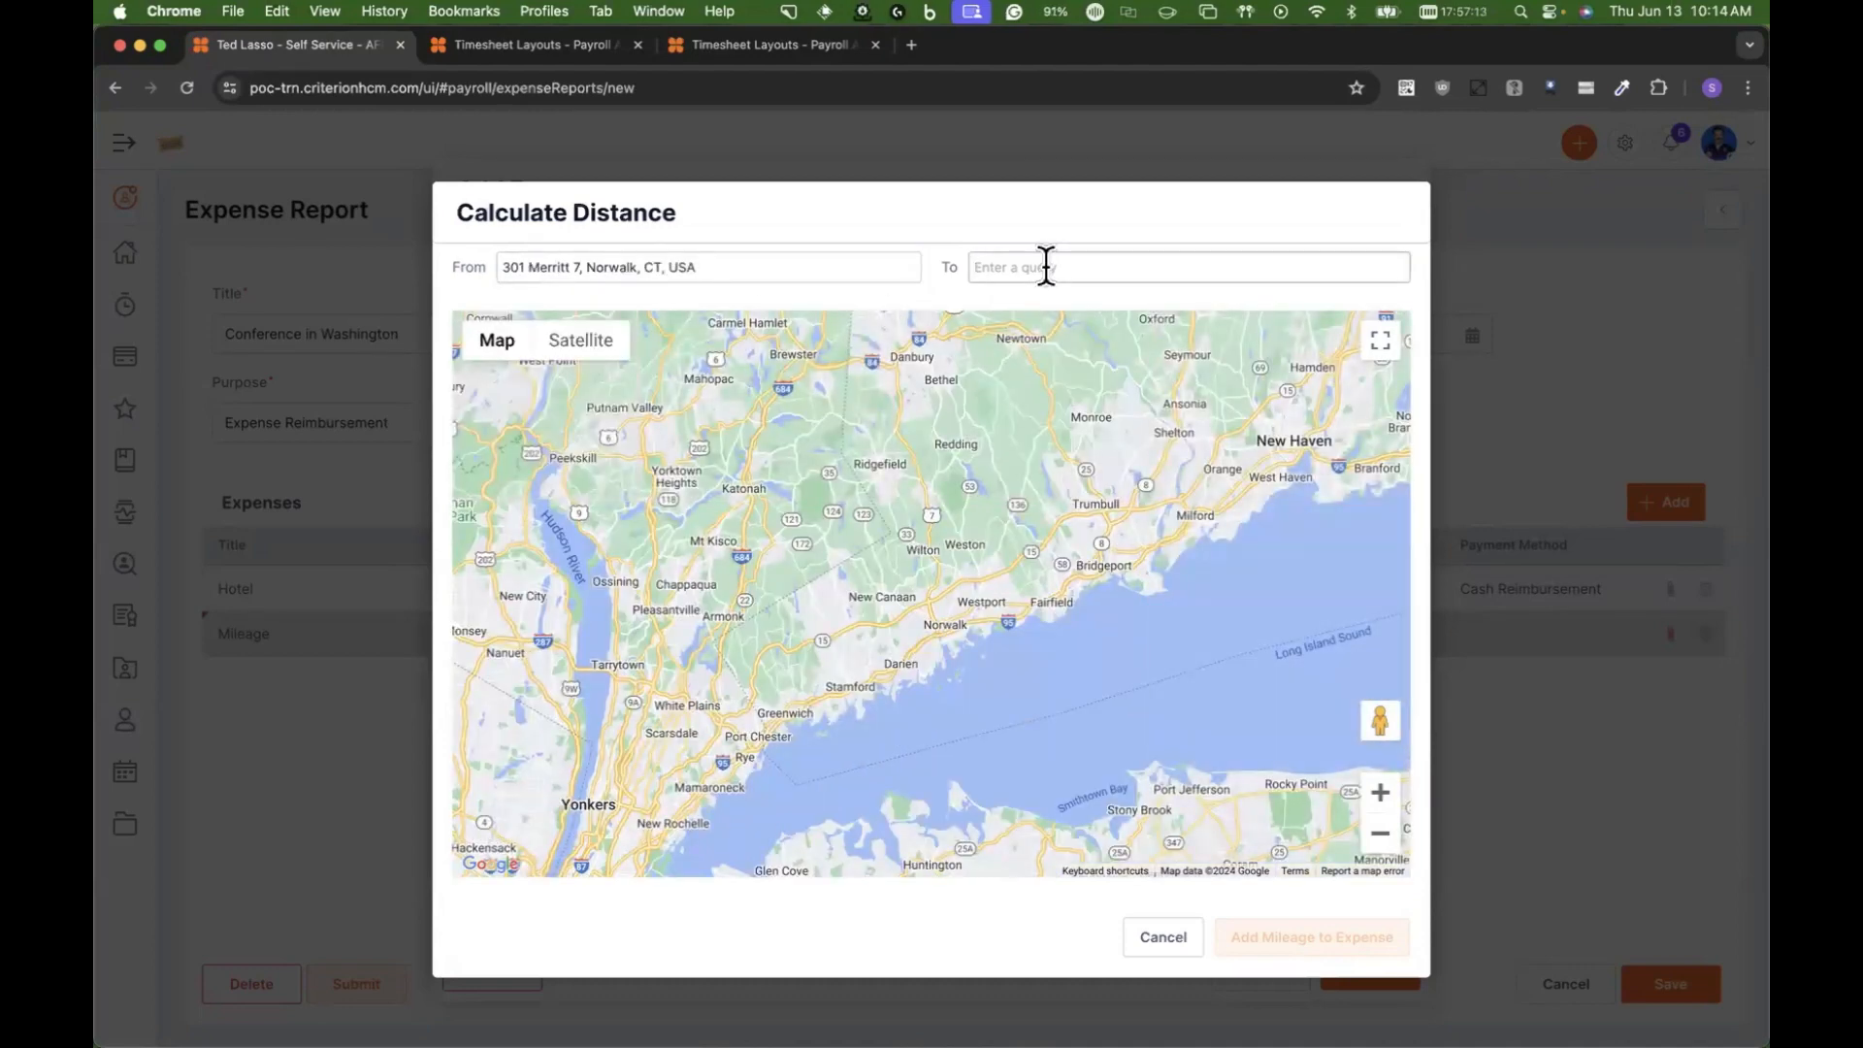
type("1600 pe")
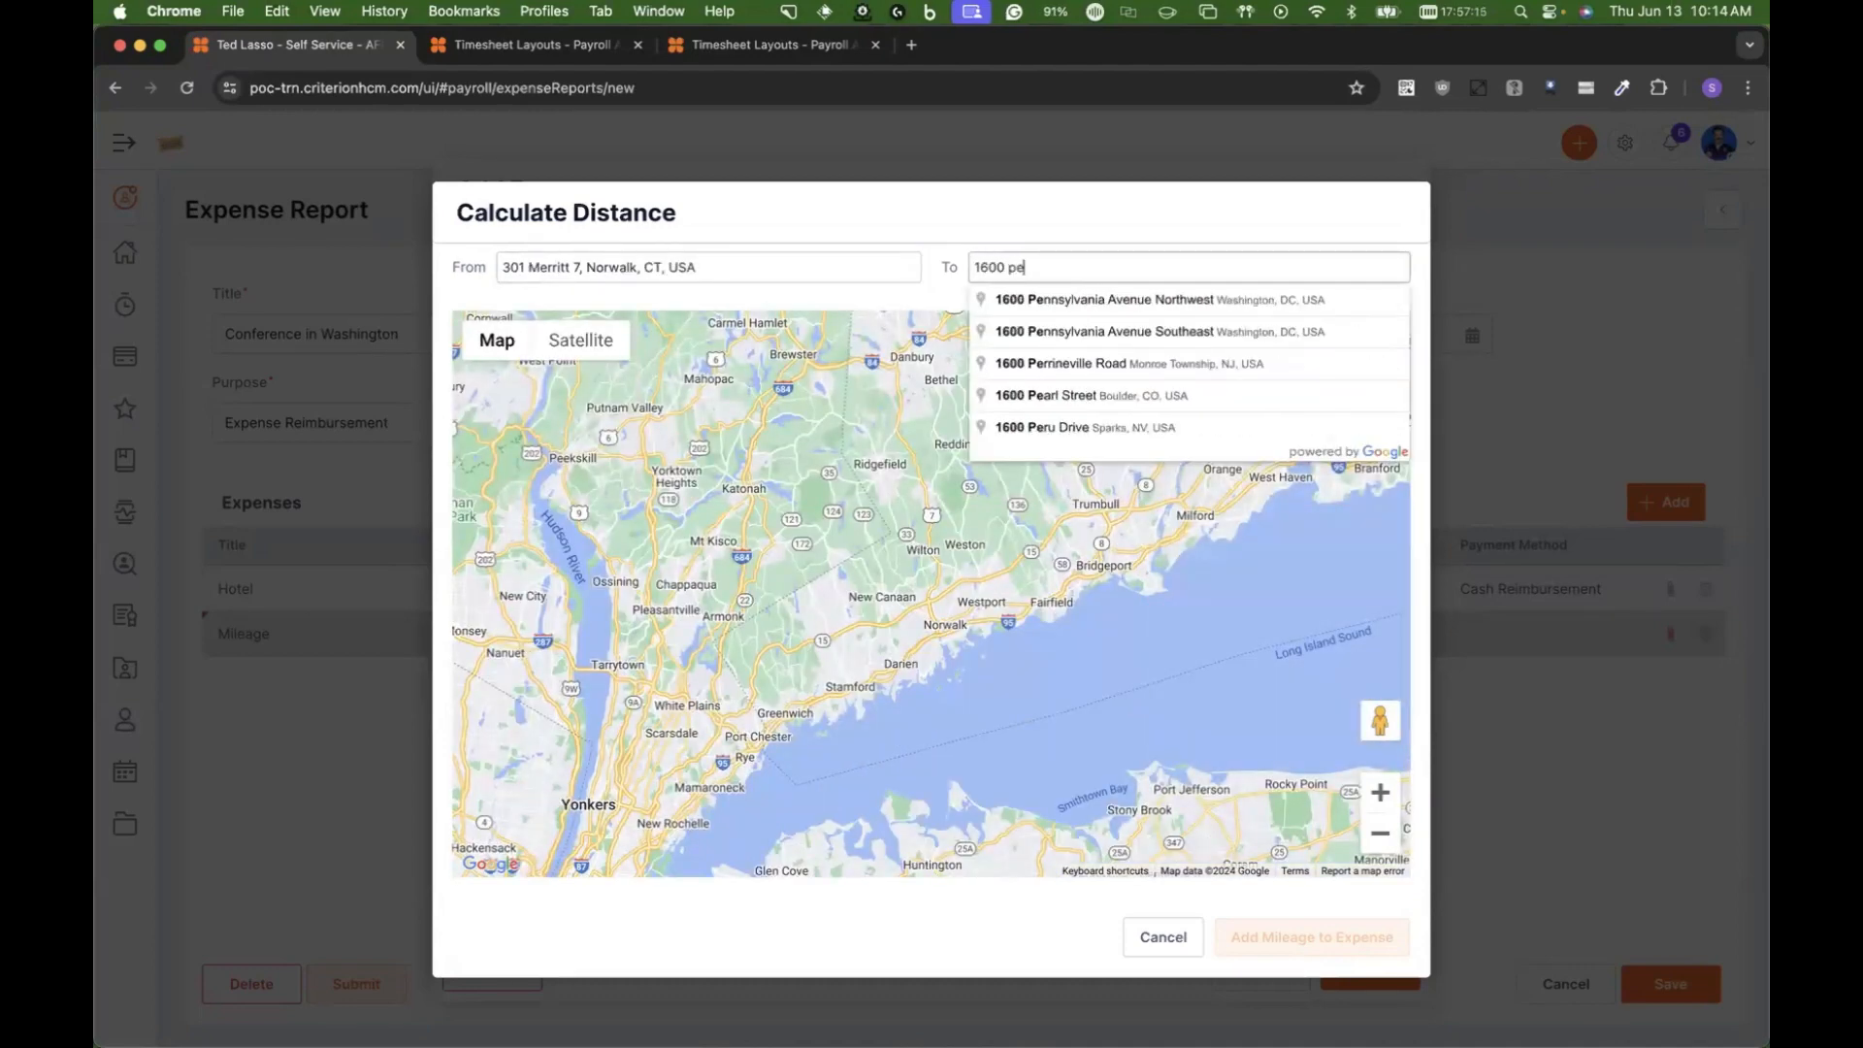
left_click(1058, 296)
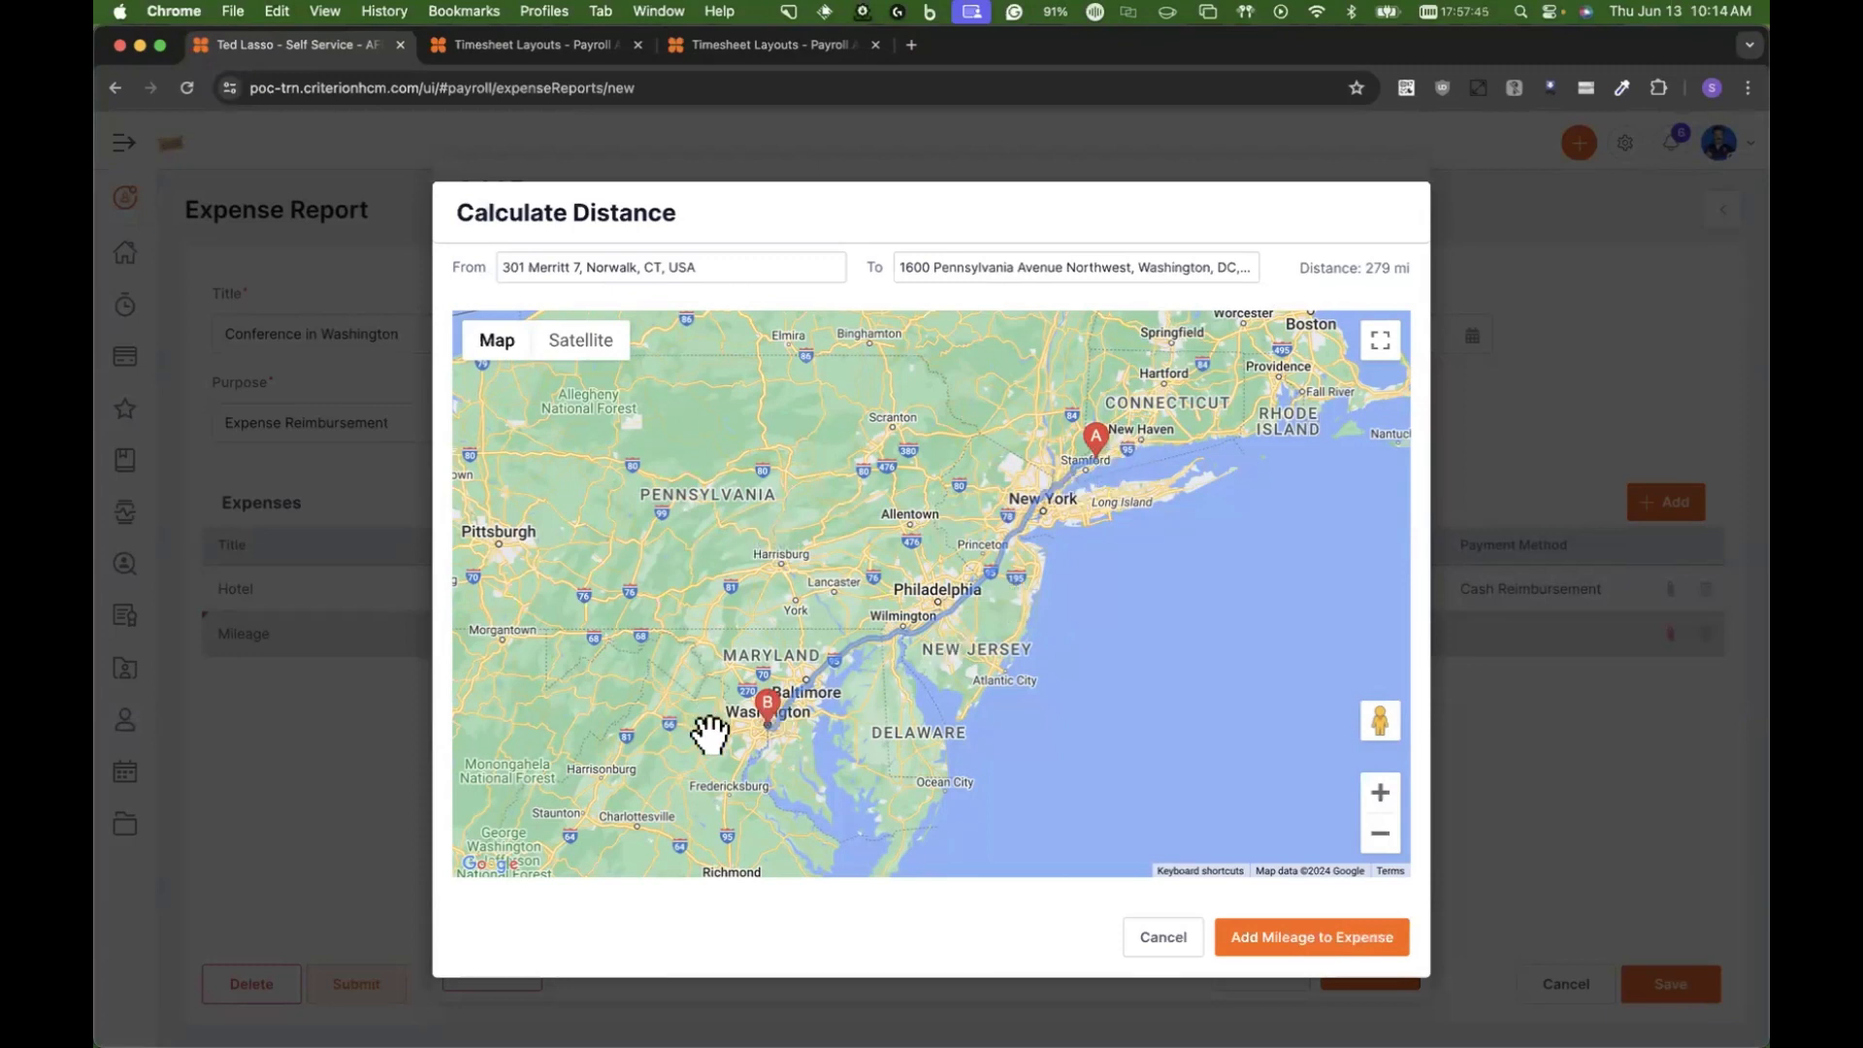
left_click(1342, 935)
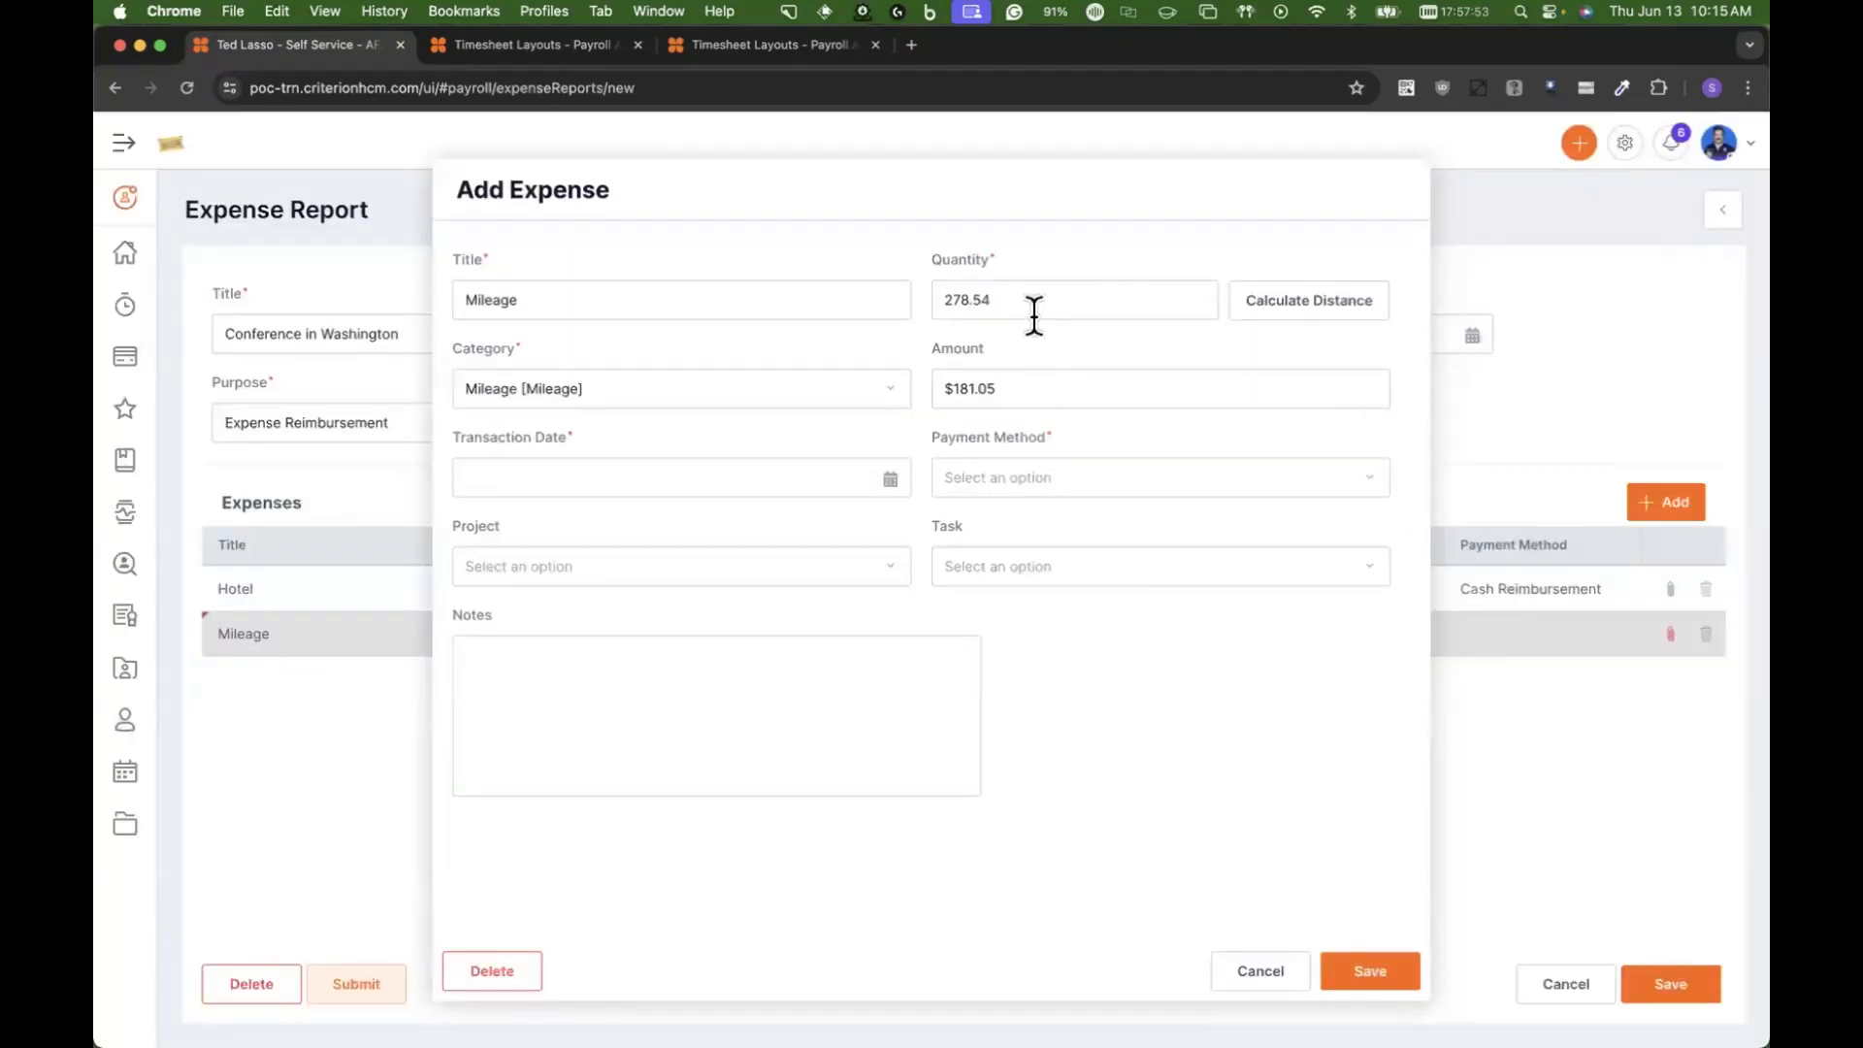
left_click(1332, 313)
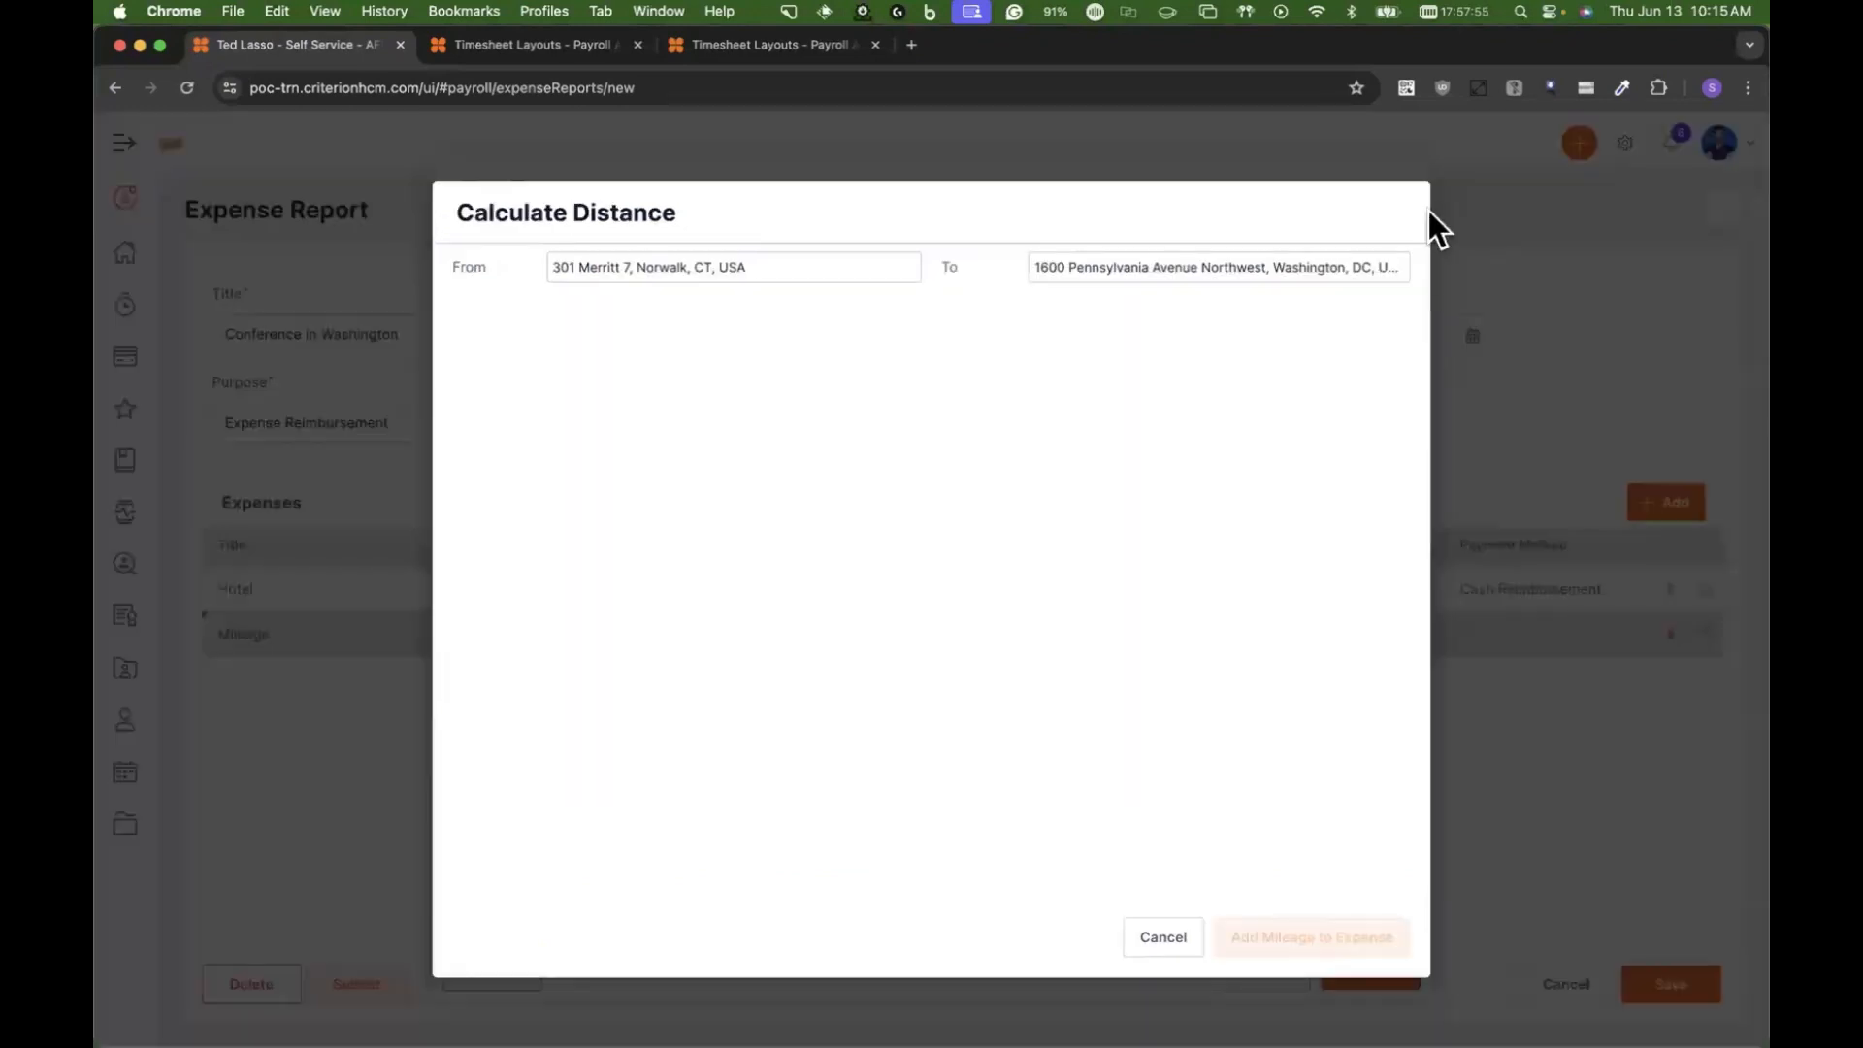
left_click(1237, 938)
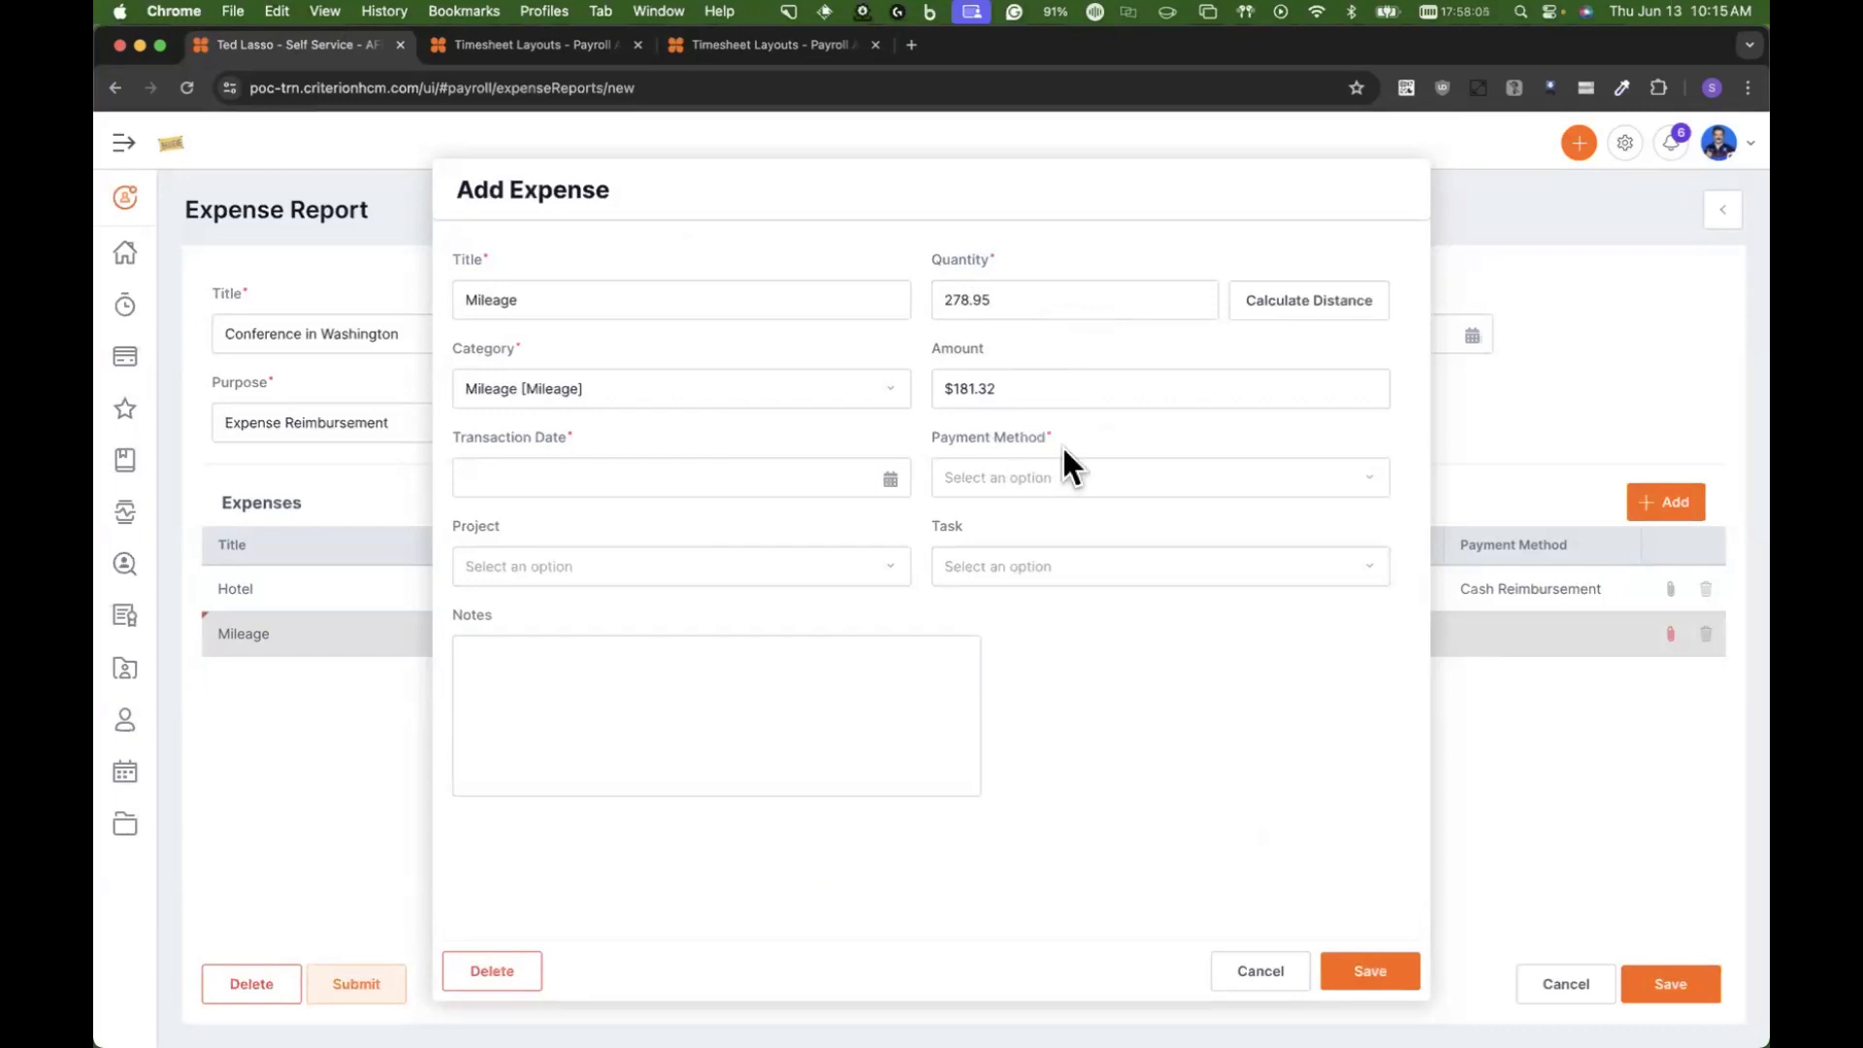
Step: Set the mileage expense's transaction date to 06/02/2024 and replace its title with "Drove to the conference"
left_click(877, 477)
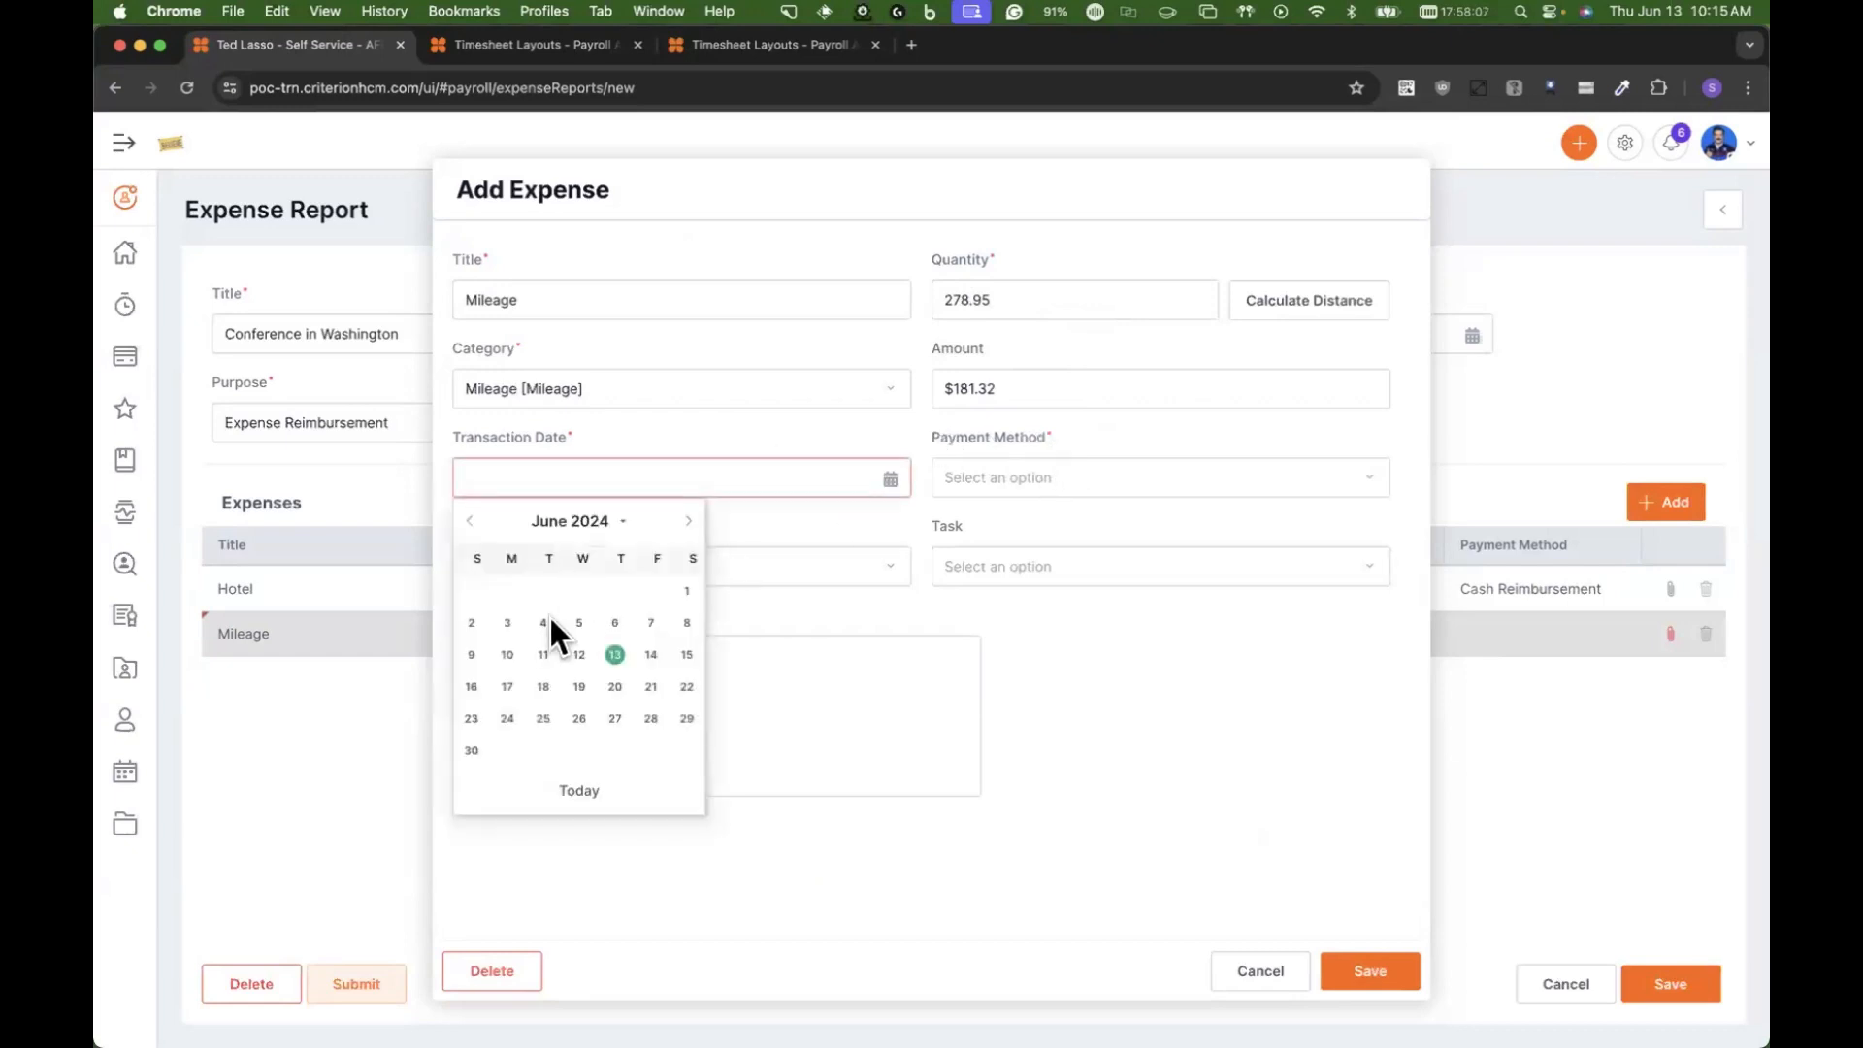
left_click(475, 617)
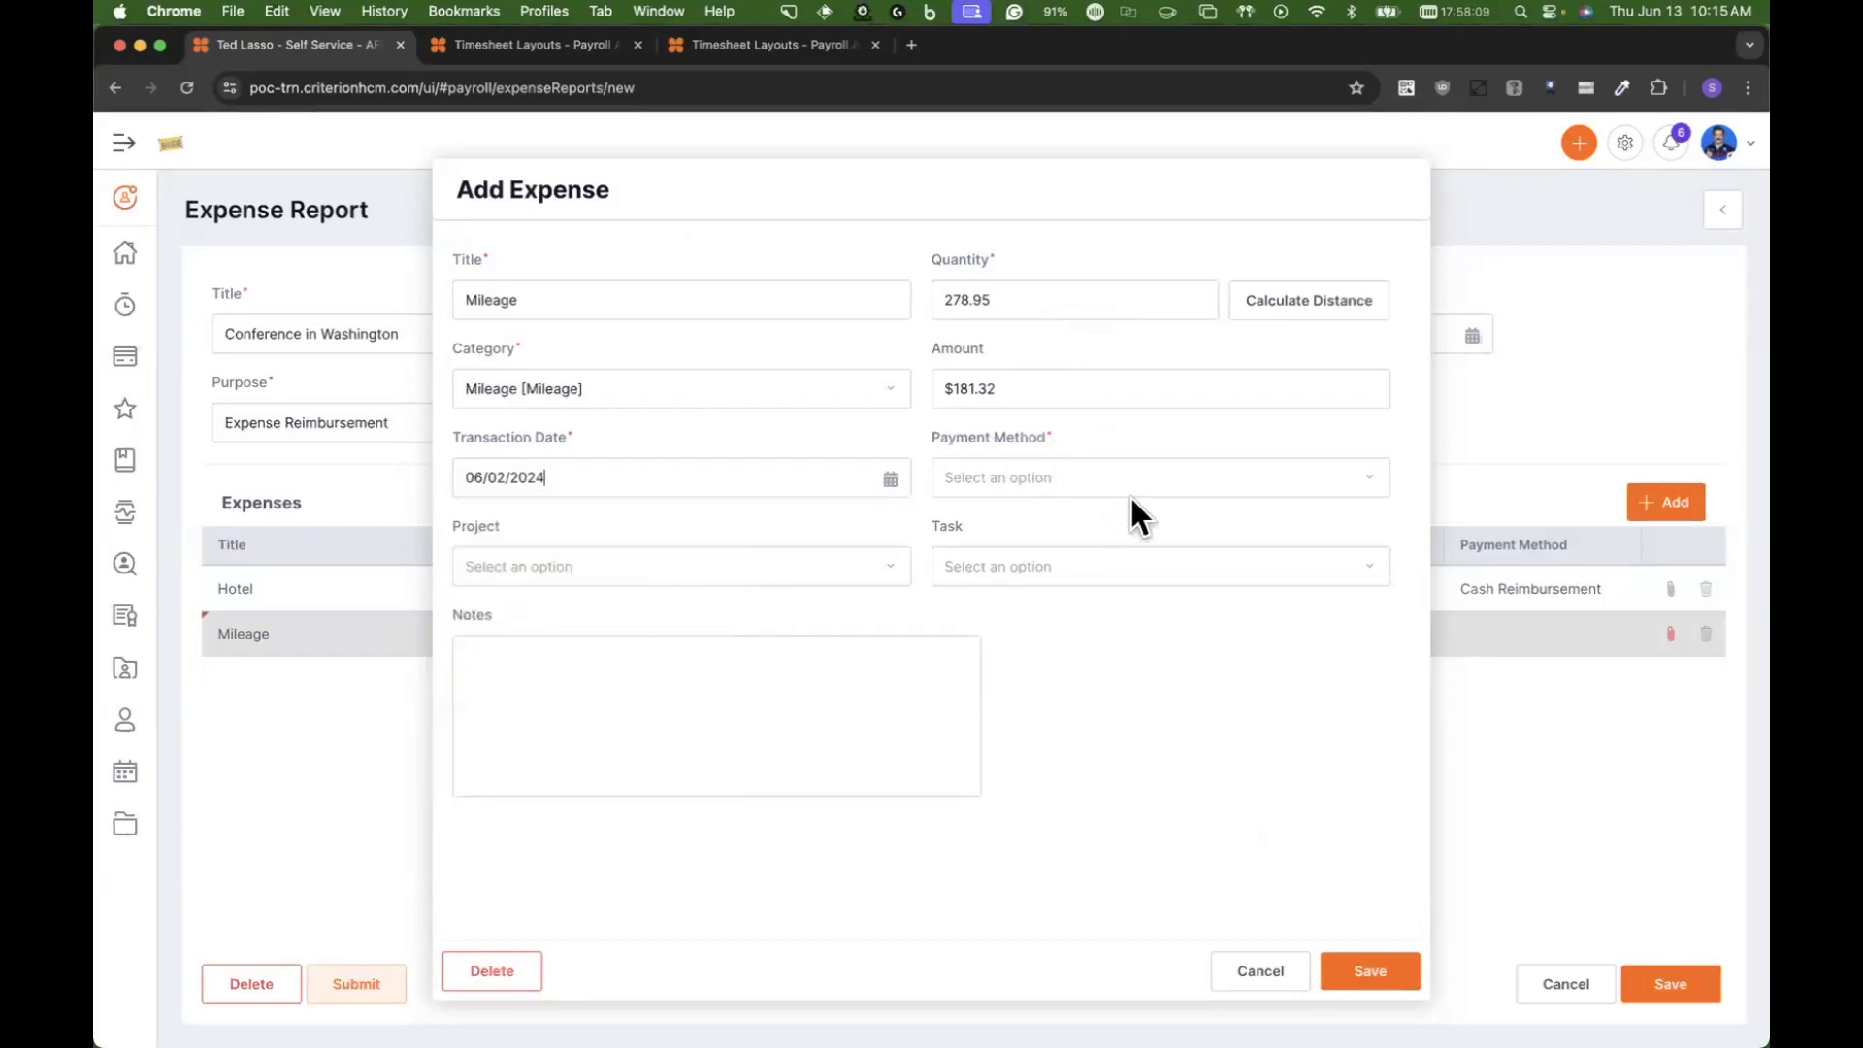
left_click(458, 300)
type("Drove to the con")
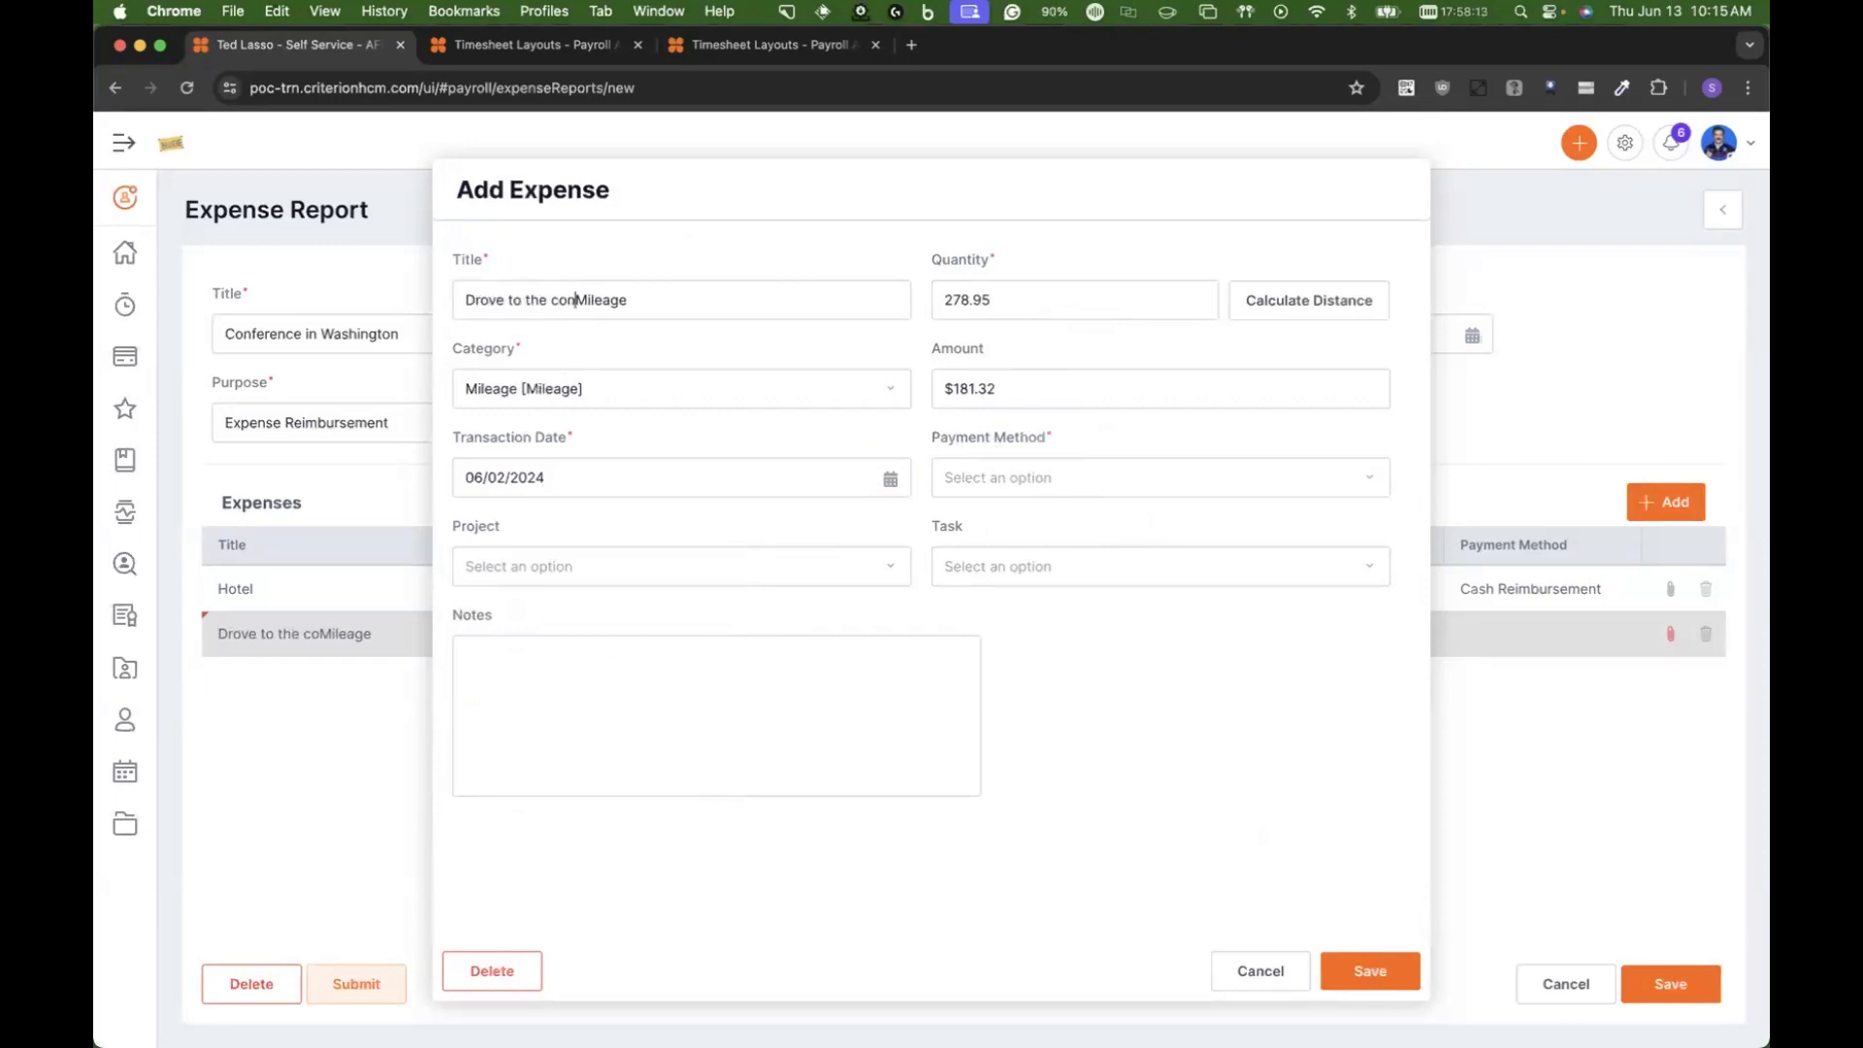
type("ference")
key("shift+End")
key("BackSpace")
Step: Assign the mileage expense the Cash Reimbursement payment method and Sierra West Project, and save the expense
left_click(1081, 482)
left_click(1065, 546)
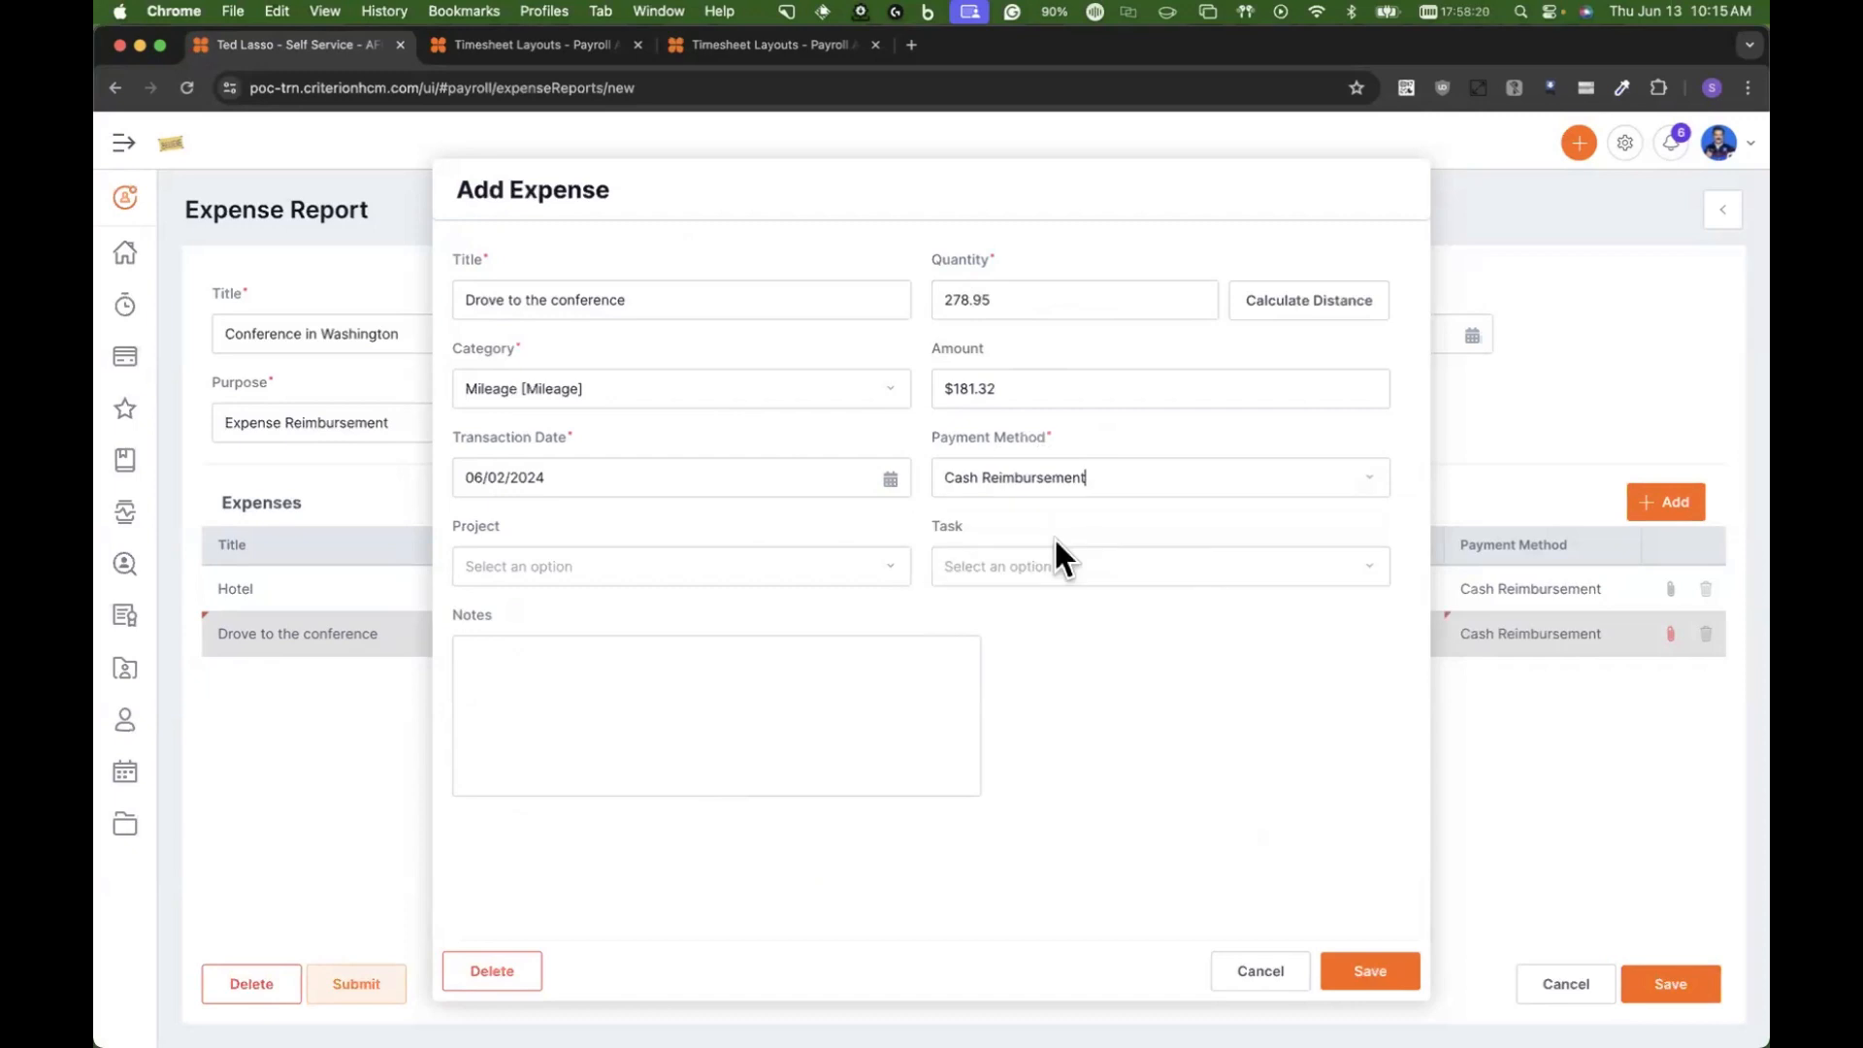
left_click(599, 566)
left_click(586, 671)
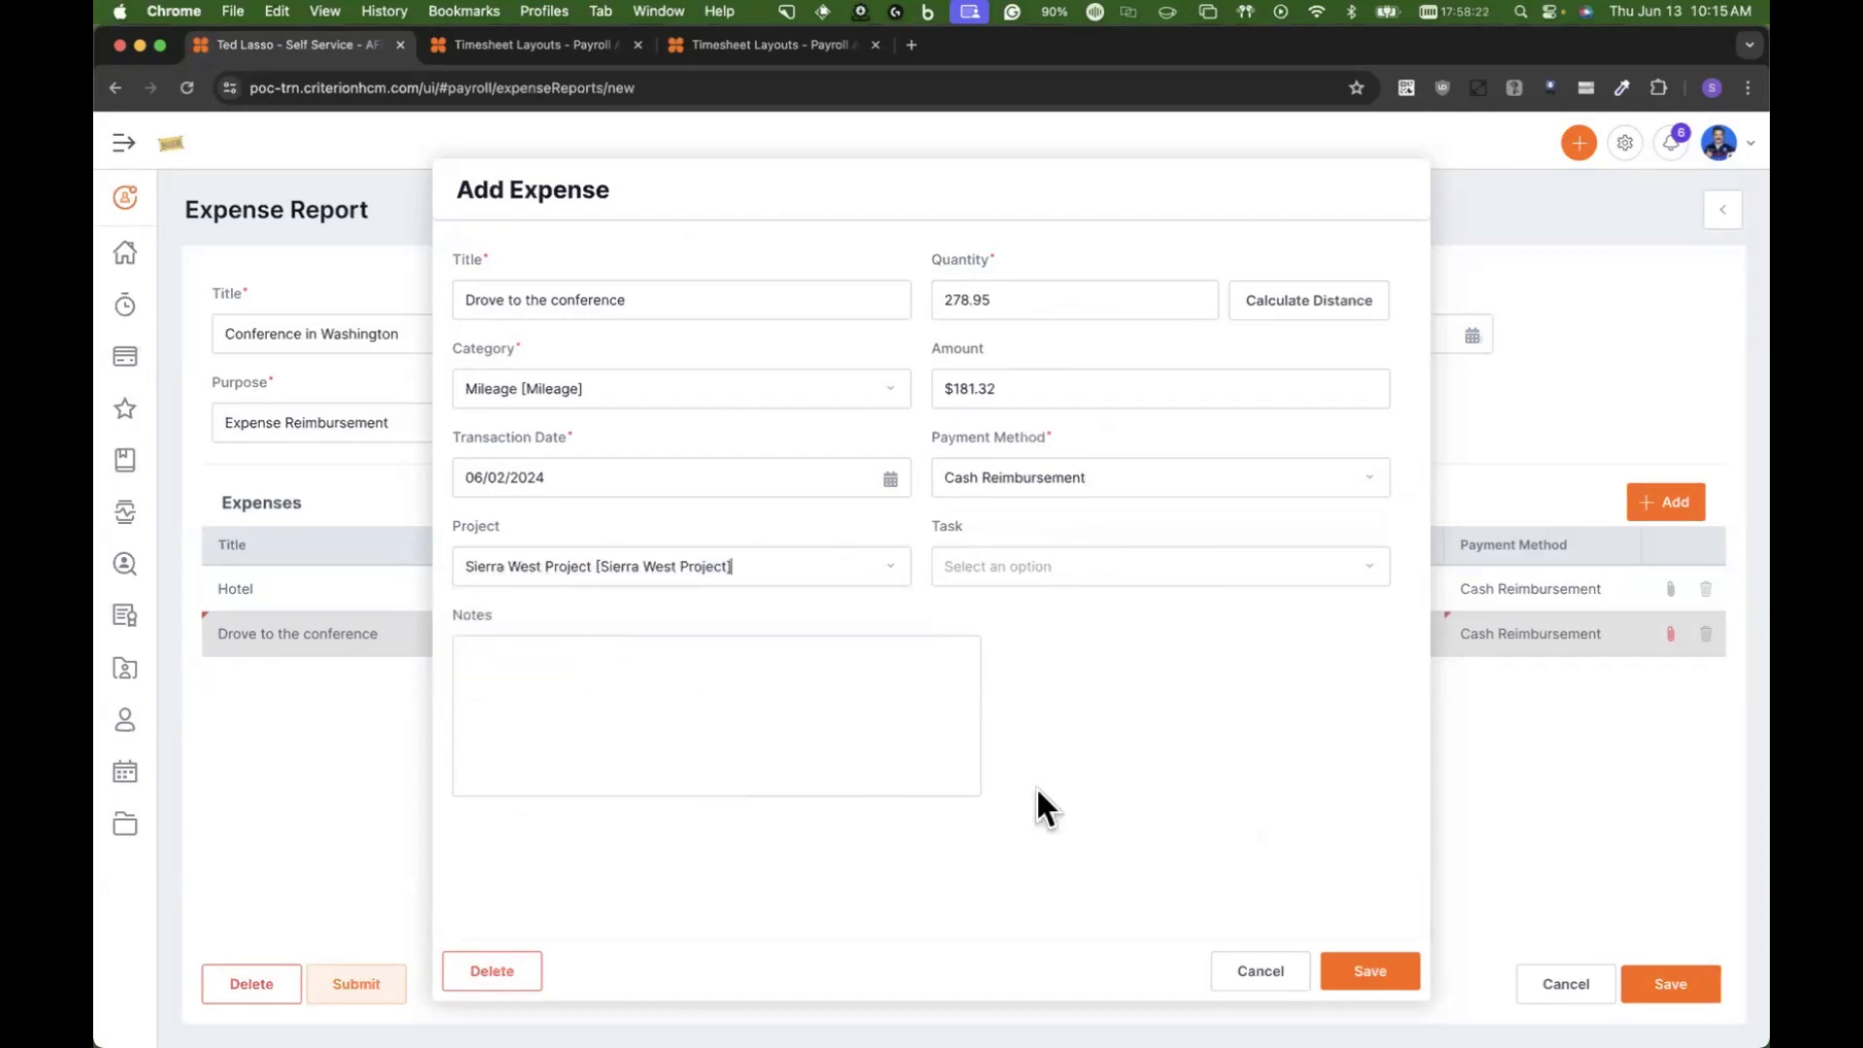
left_click(1366, 973)
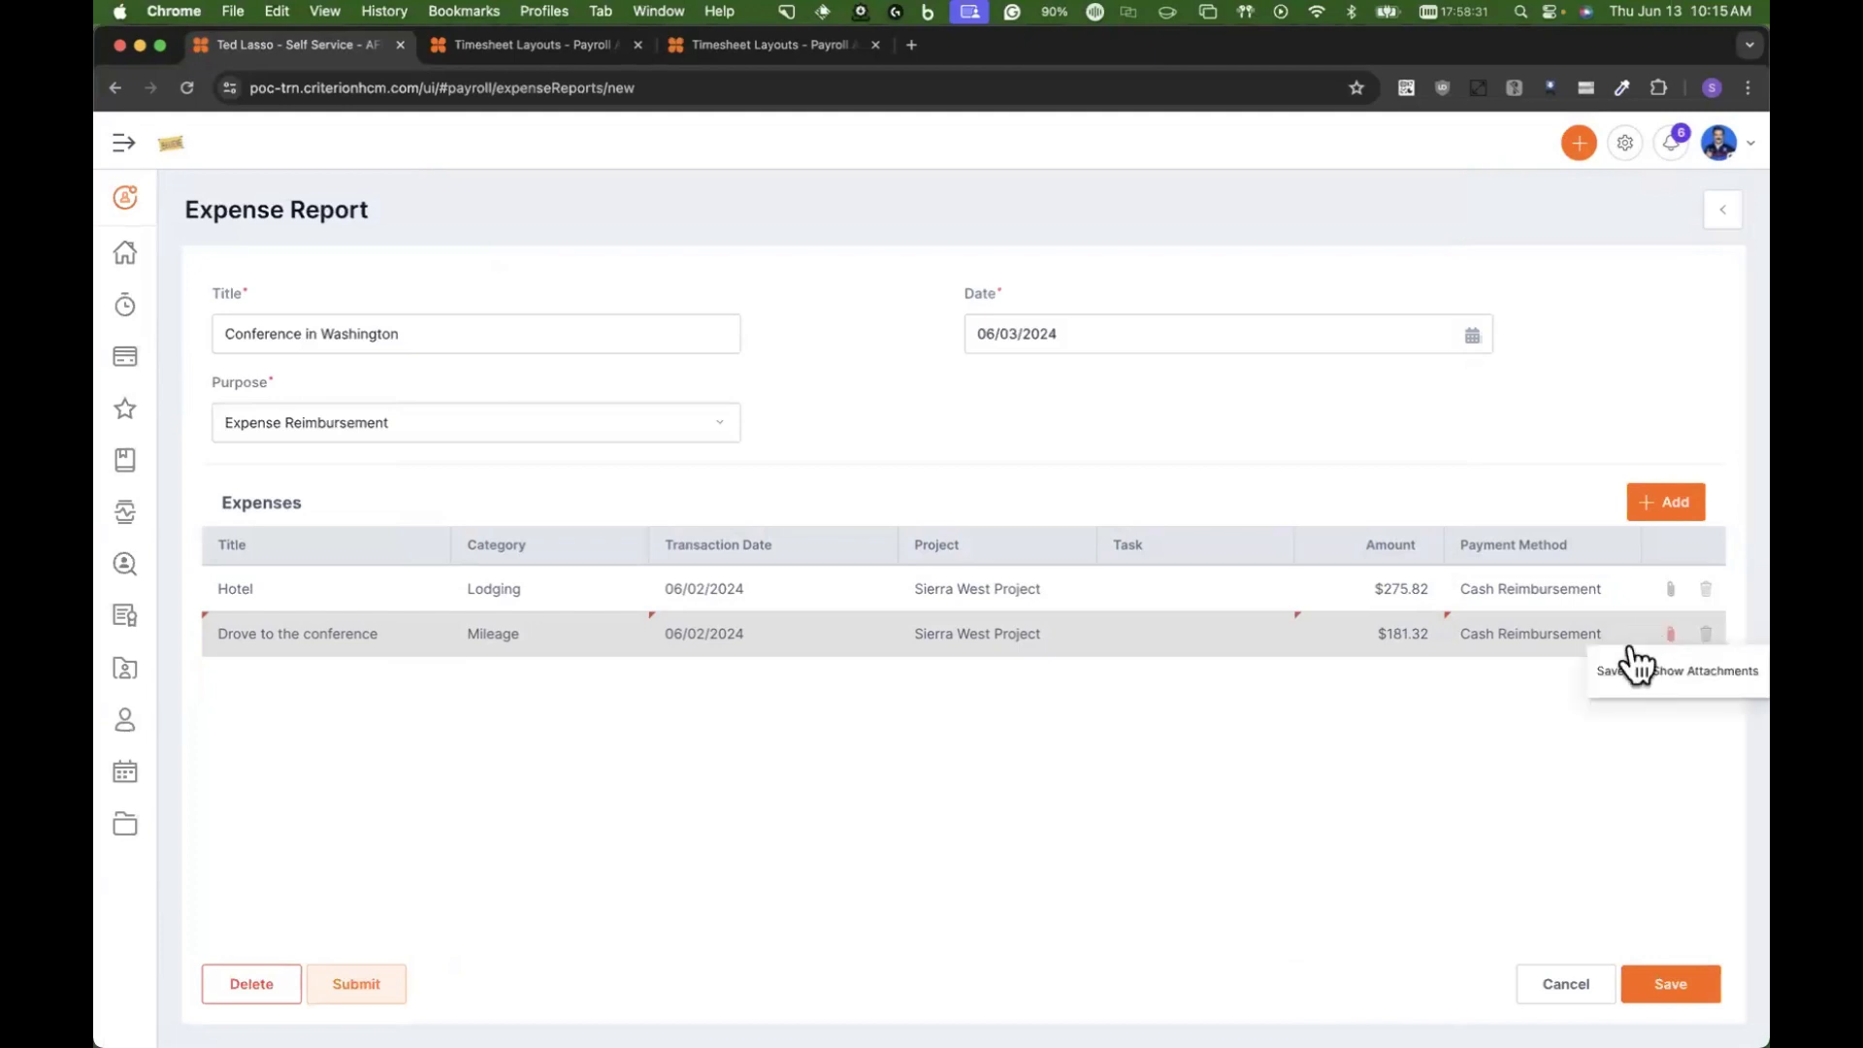
Step: Add a third expense with the category Parking, an amount of $25.00 and the title "Hotel Parking"
left_click(1663, 505)
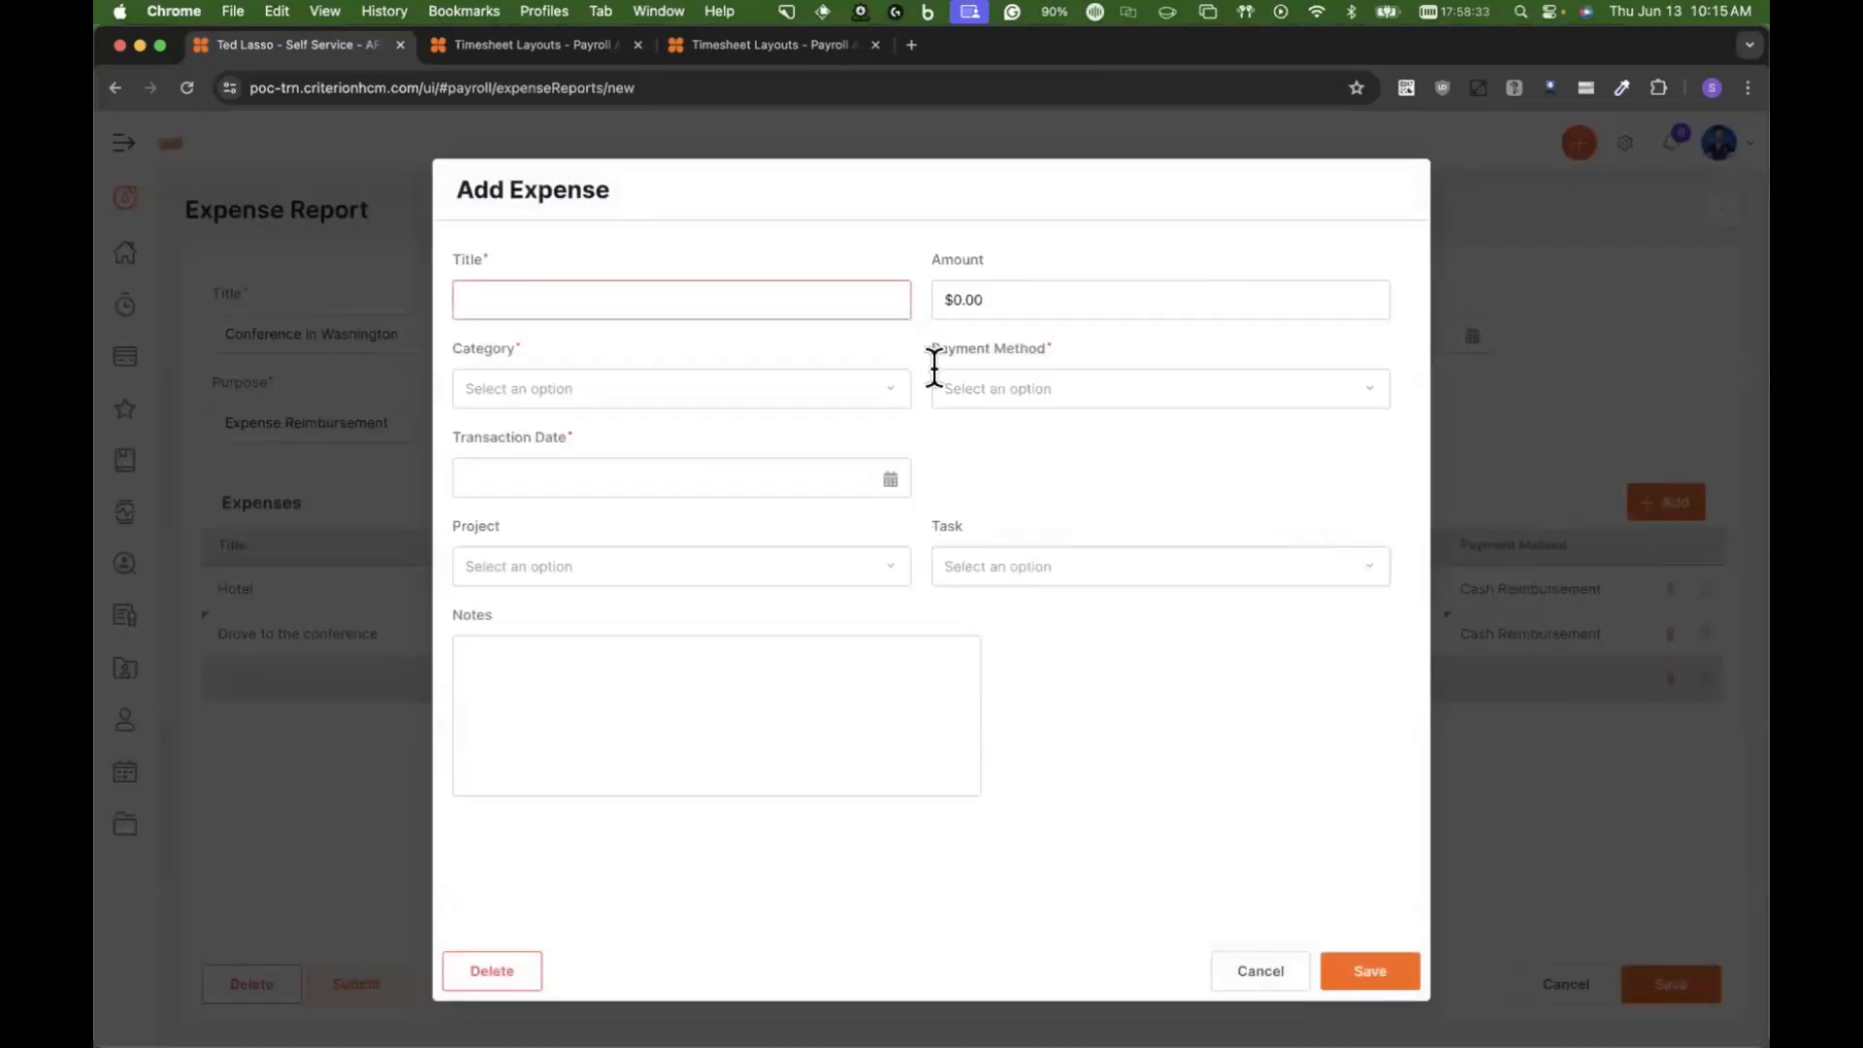
left_click(649, 390)
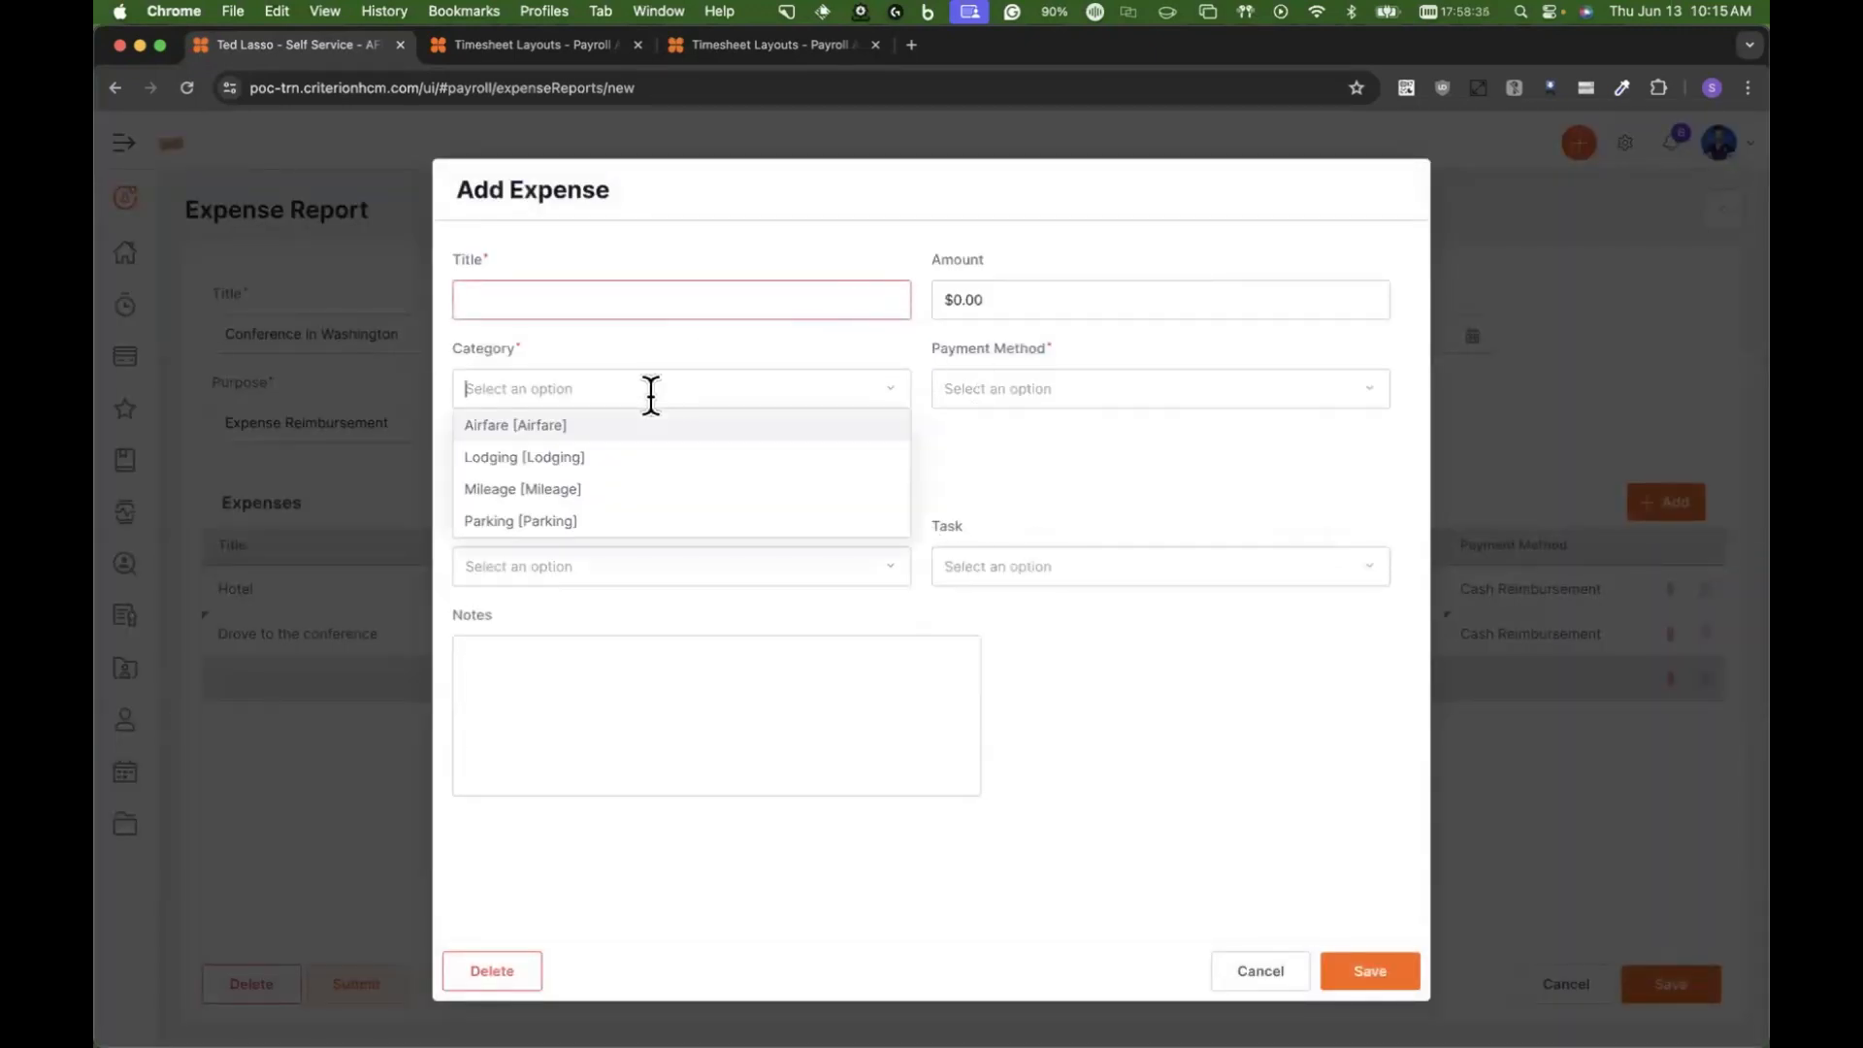
left_click(565, 521)
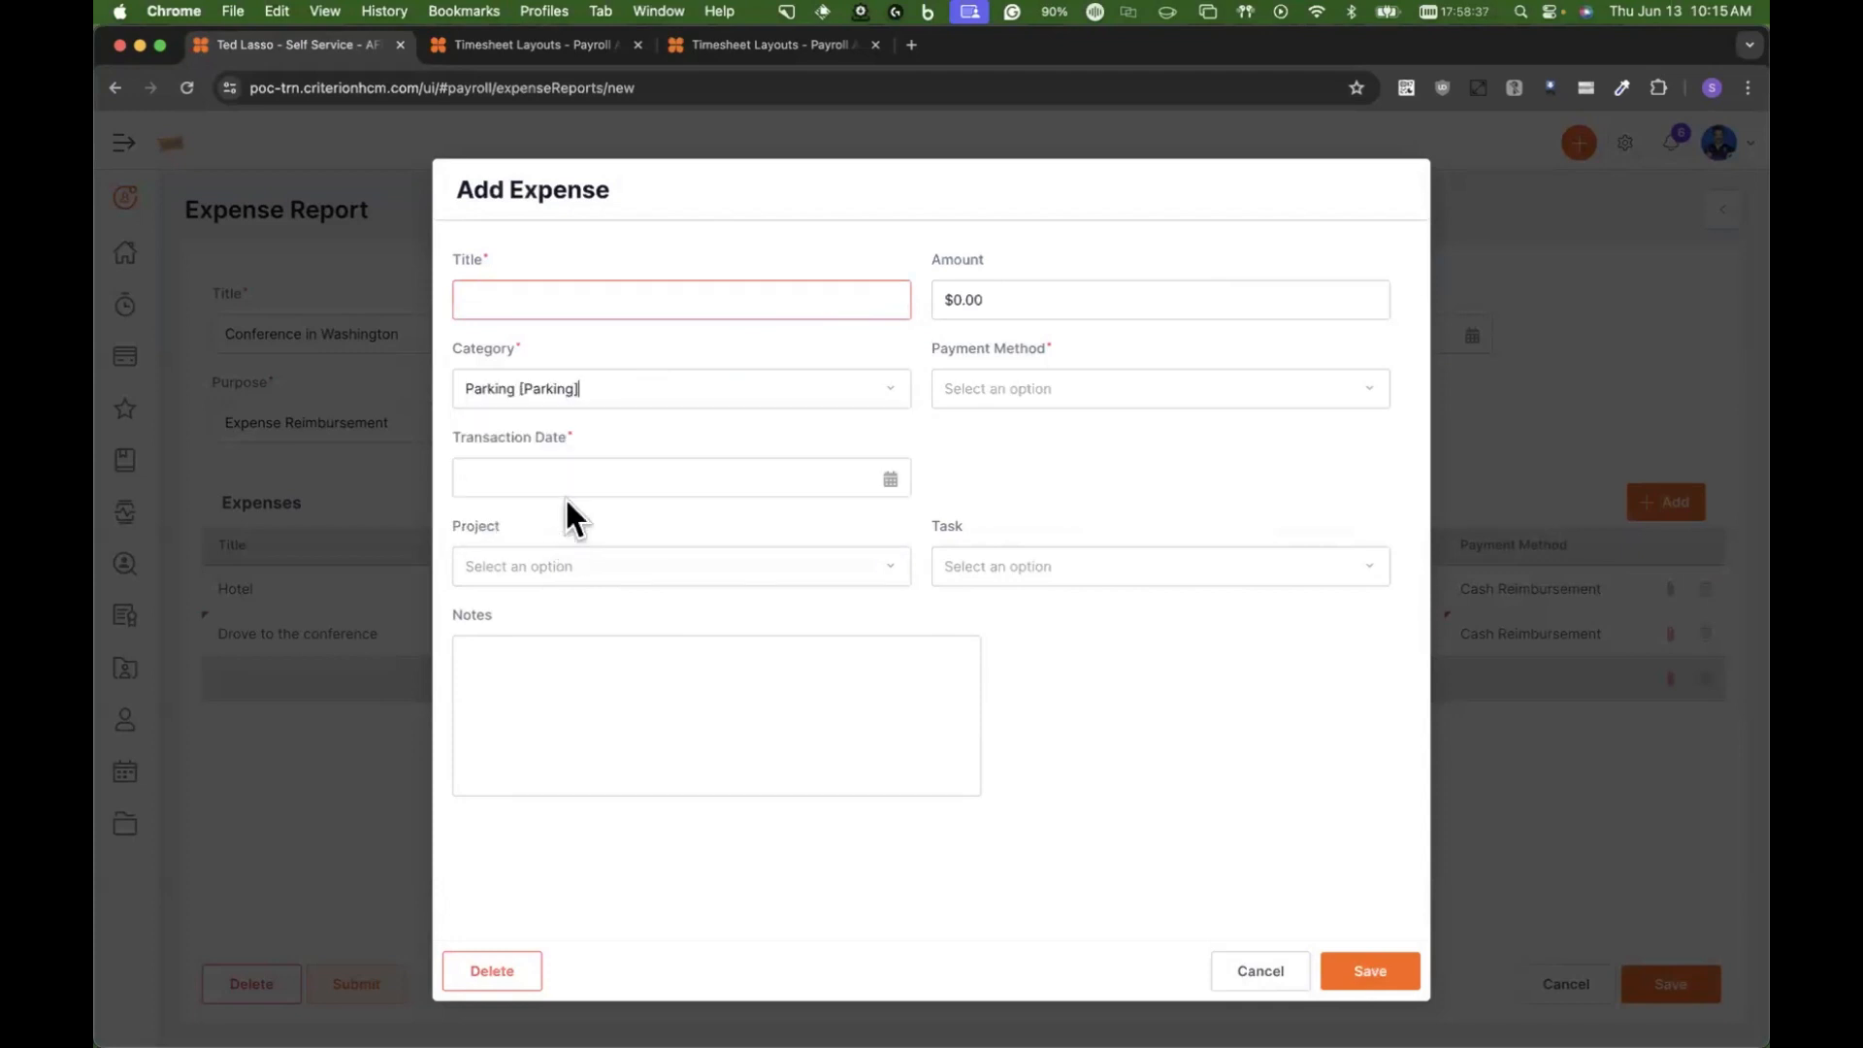
left_click(994, 302)
type("25")
left_click(755, 283)
type("Hotel Parking")
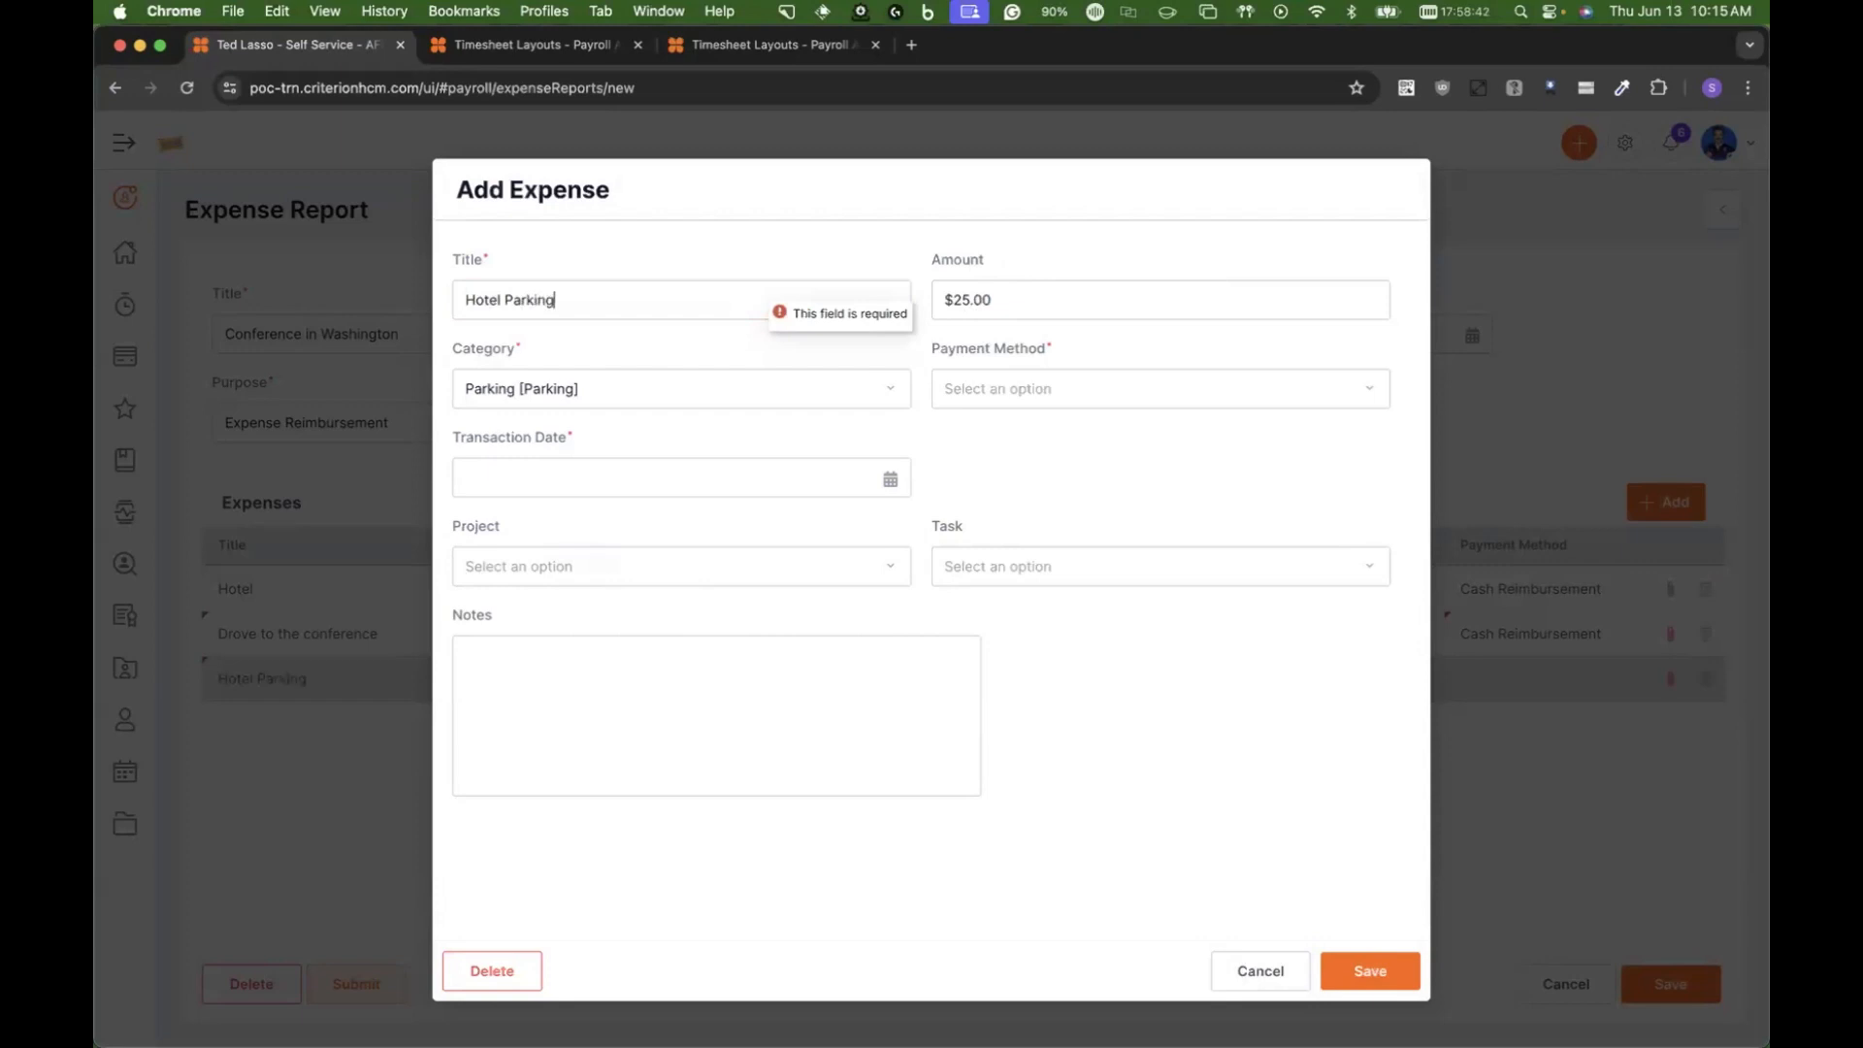
Step: Complete the parking expense with Cash Reimbursement, date 06/03/2024 and Sierra West Project, and save it and the expense report
left_click(999, 397)
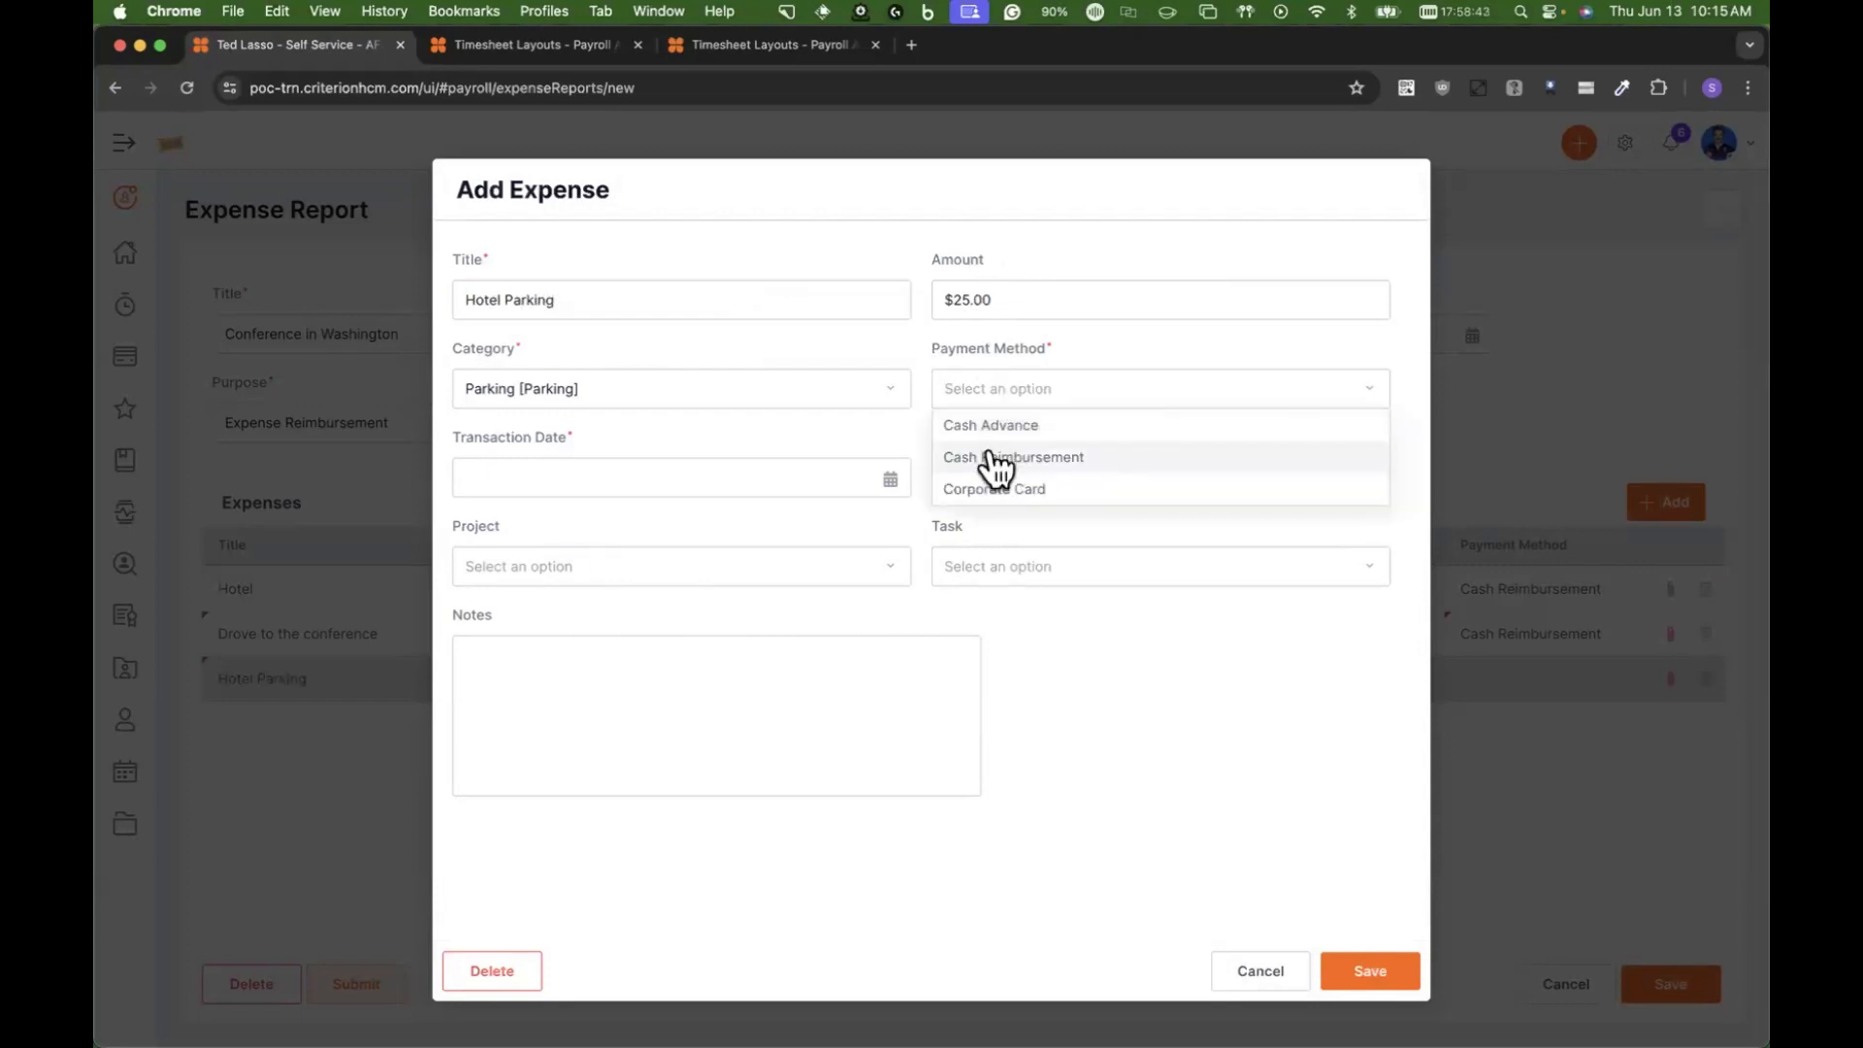
left_click(990, 454)
left_click(867, 473)
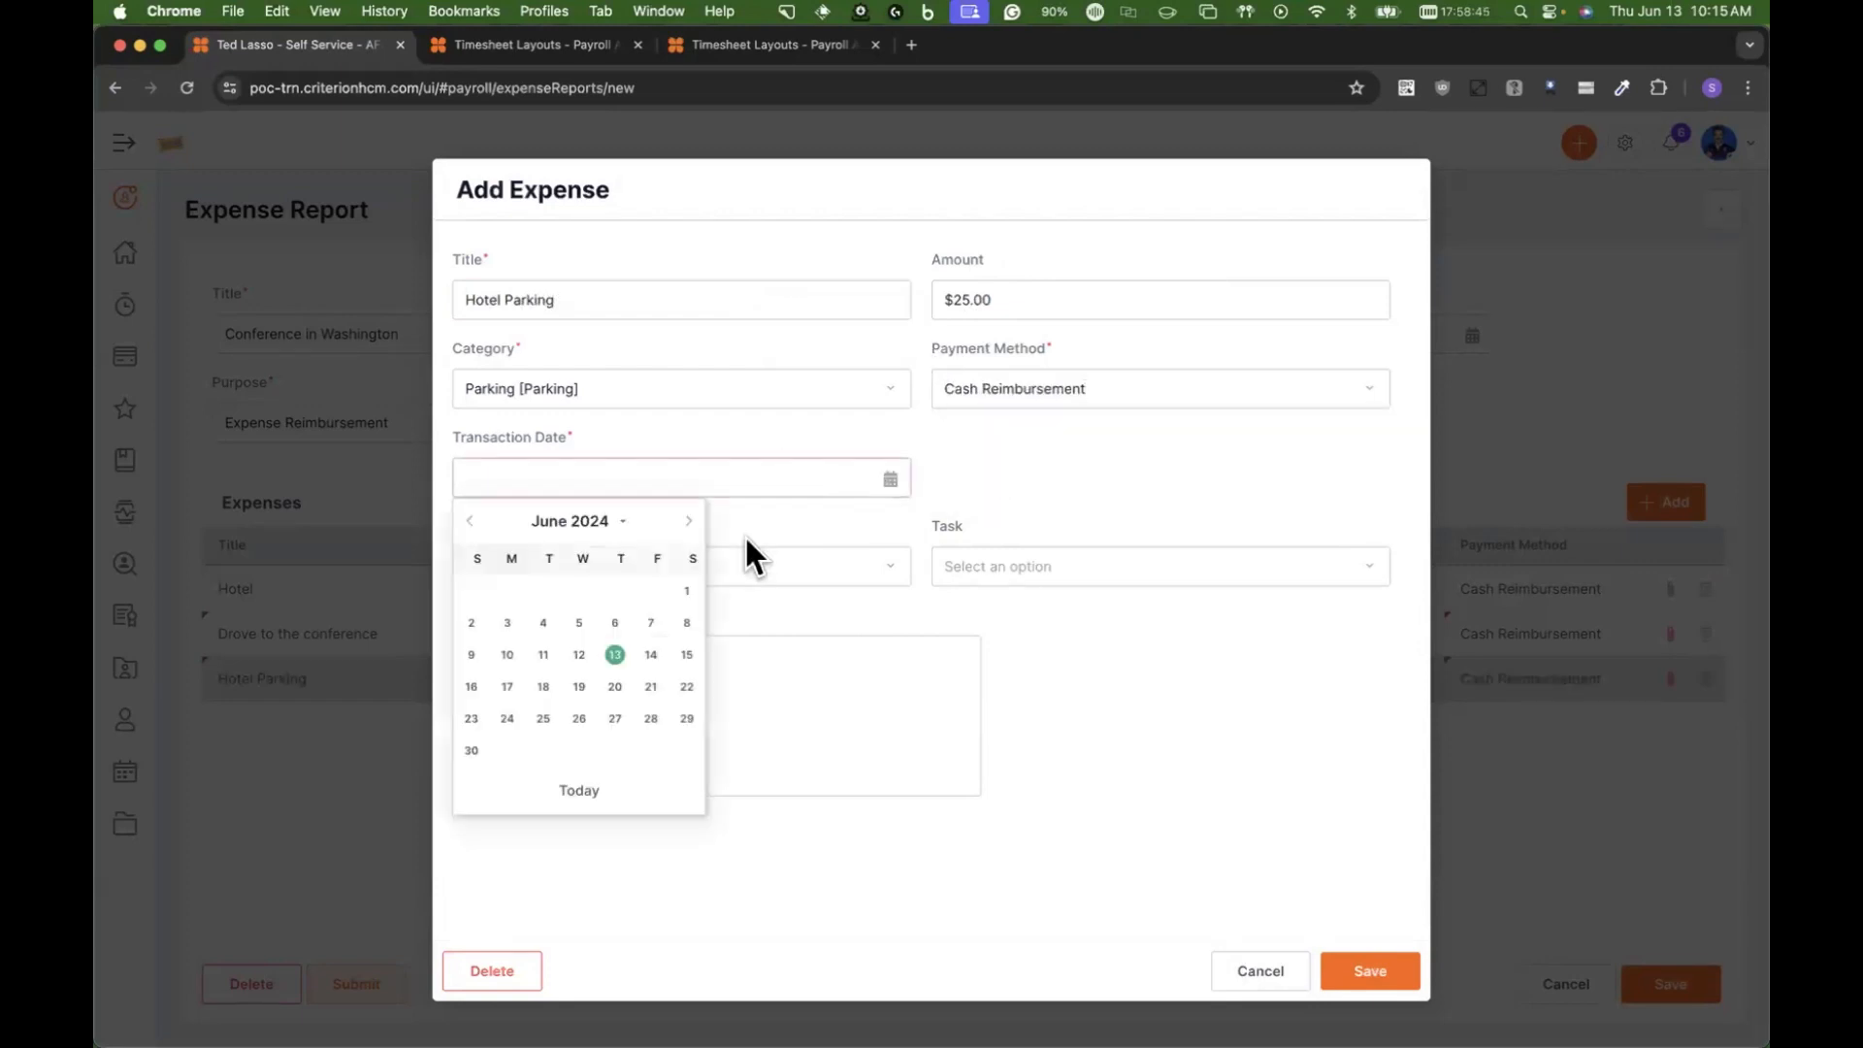
left_click(521, 624)
left_click(548, 666)
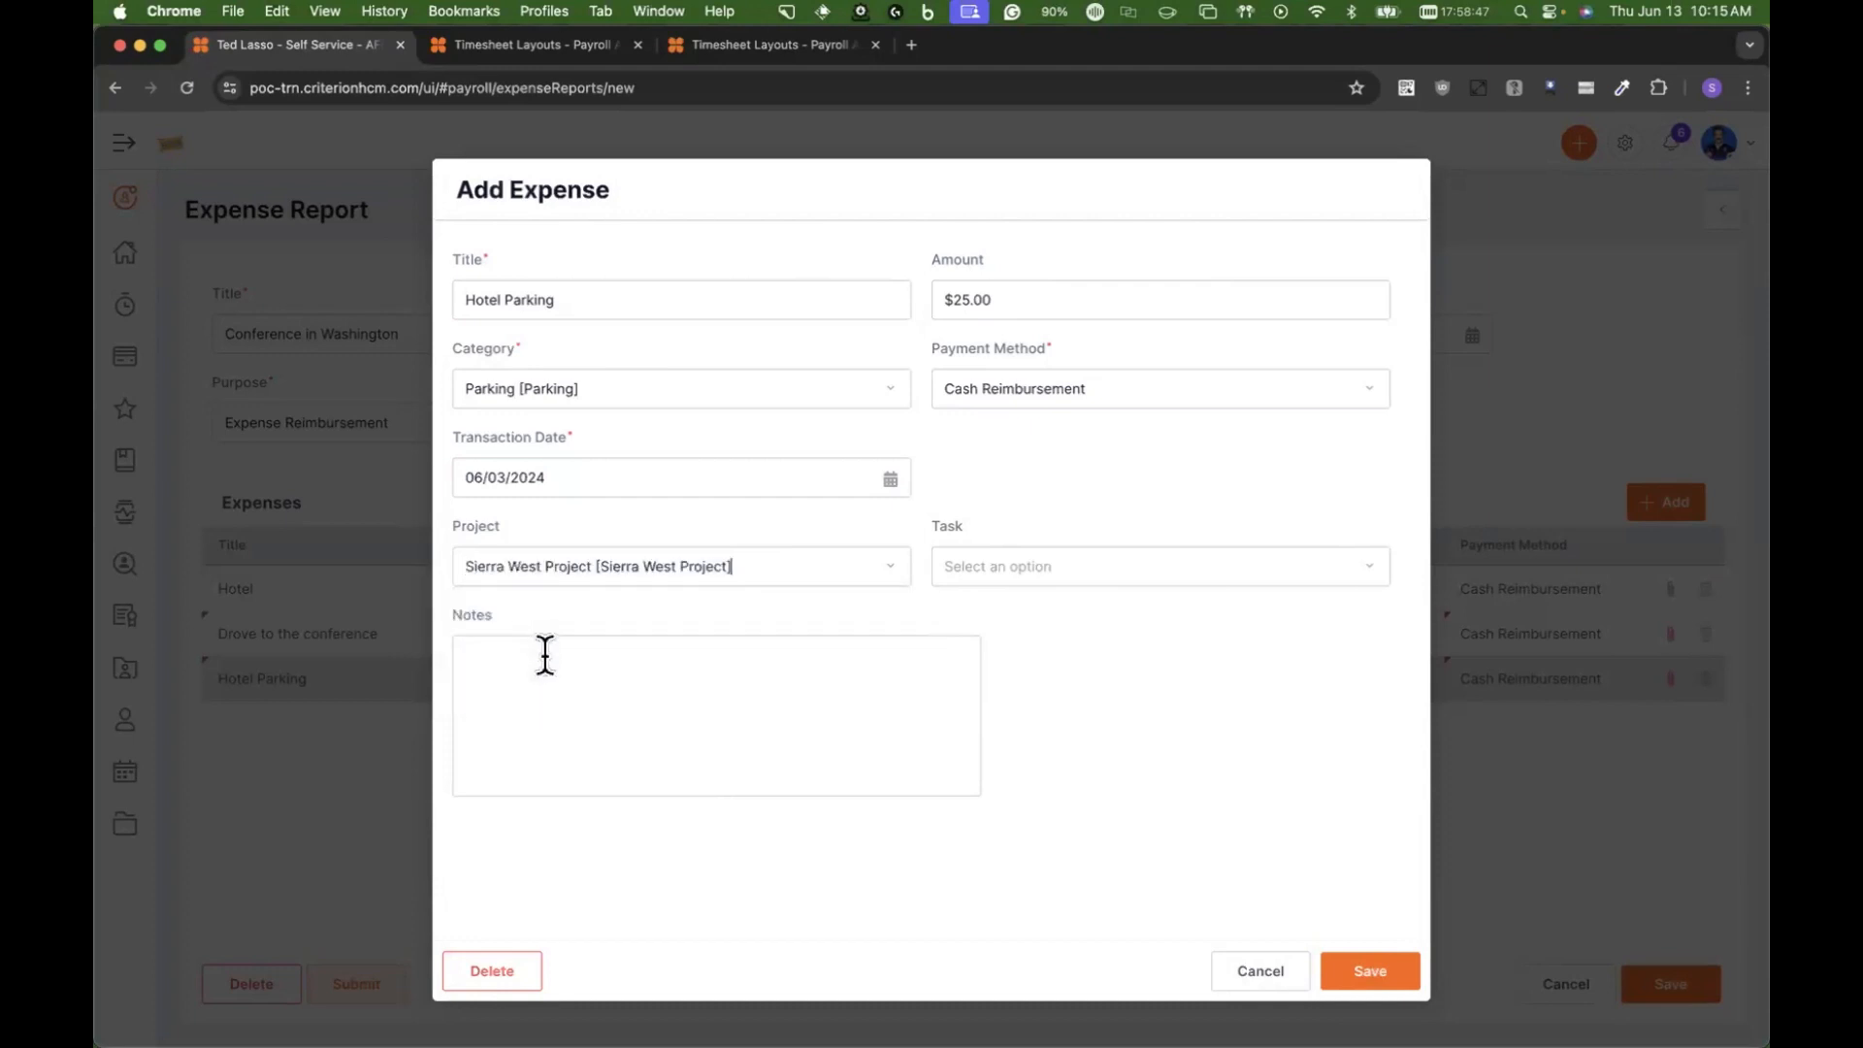
left_click(1344, 970)
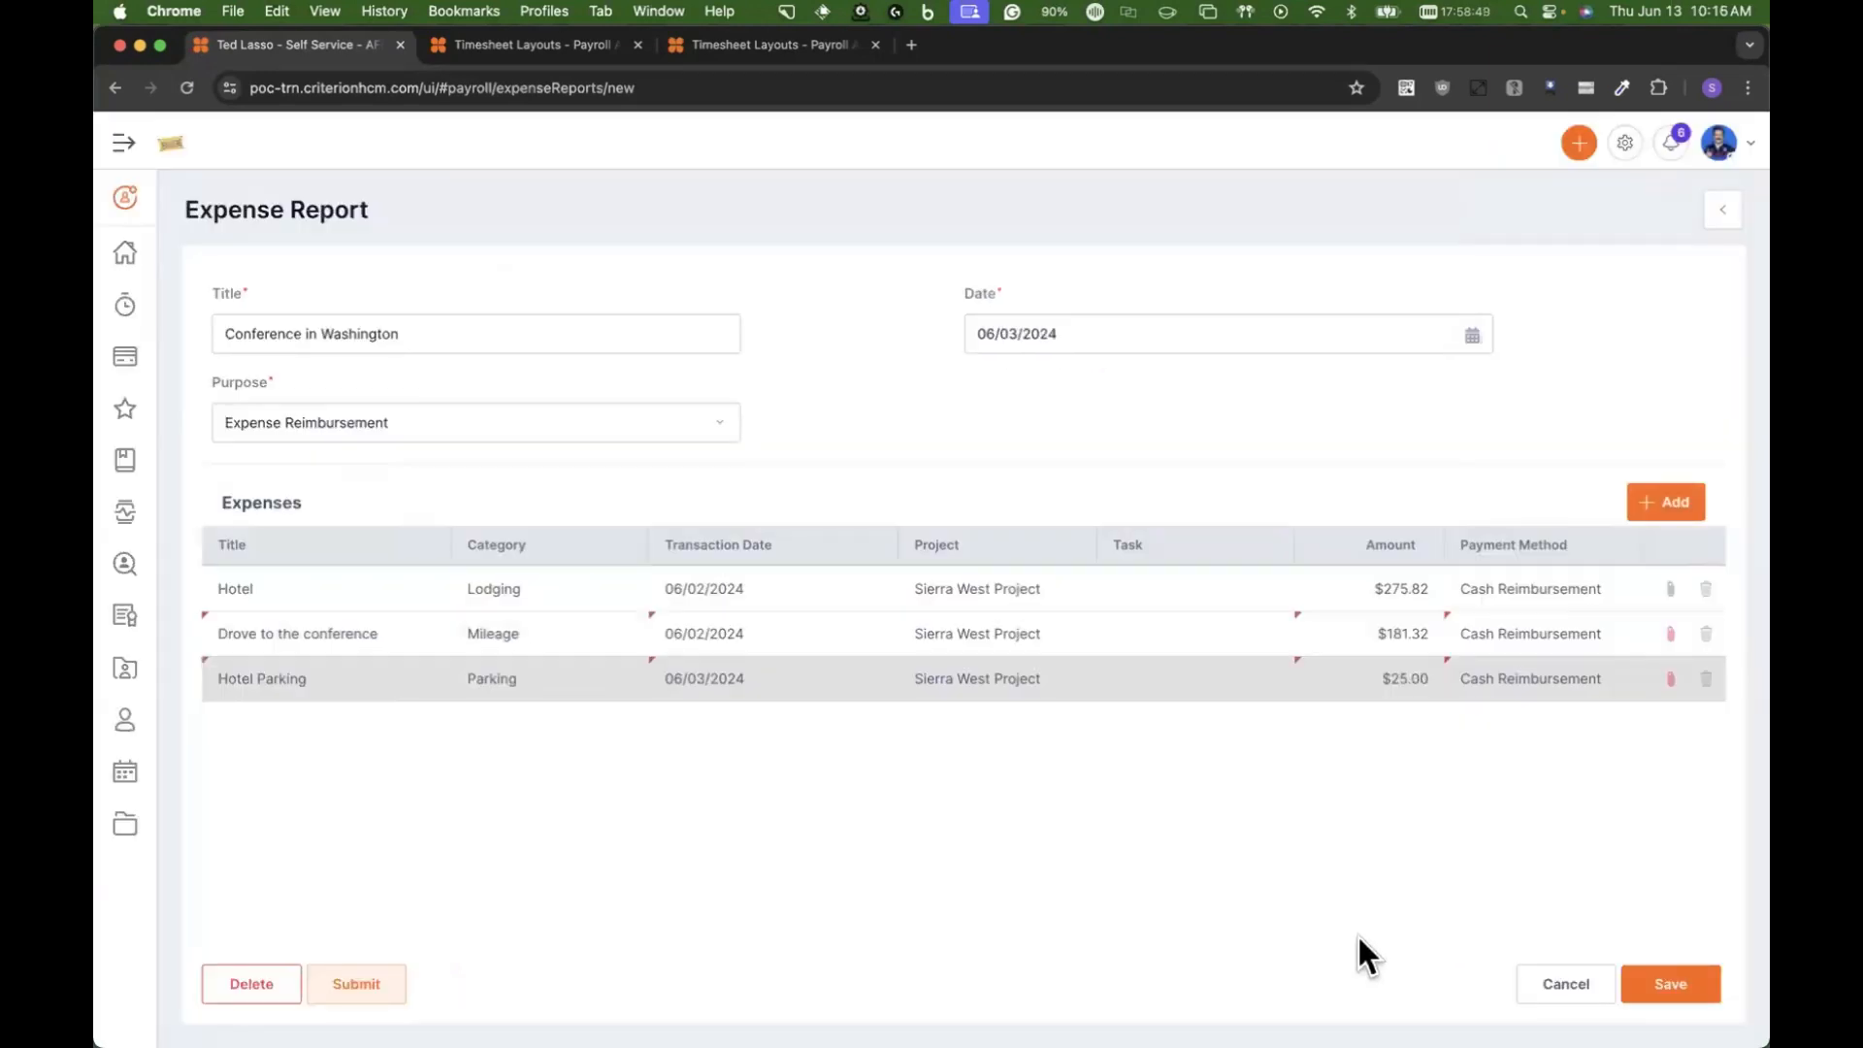
left_click(1698, 983)
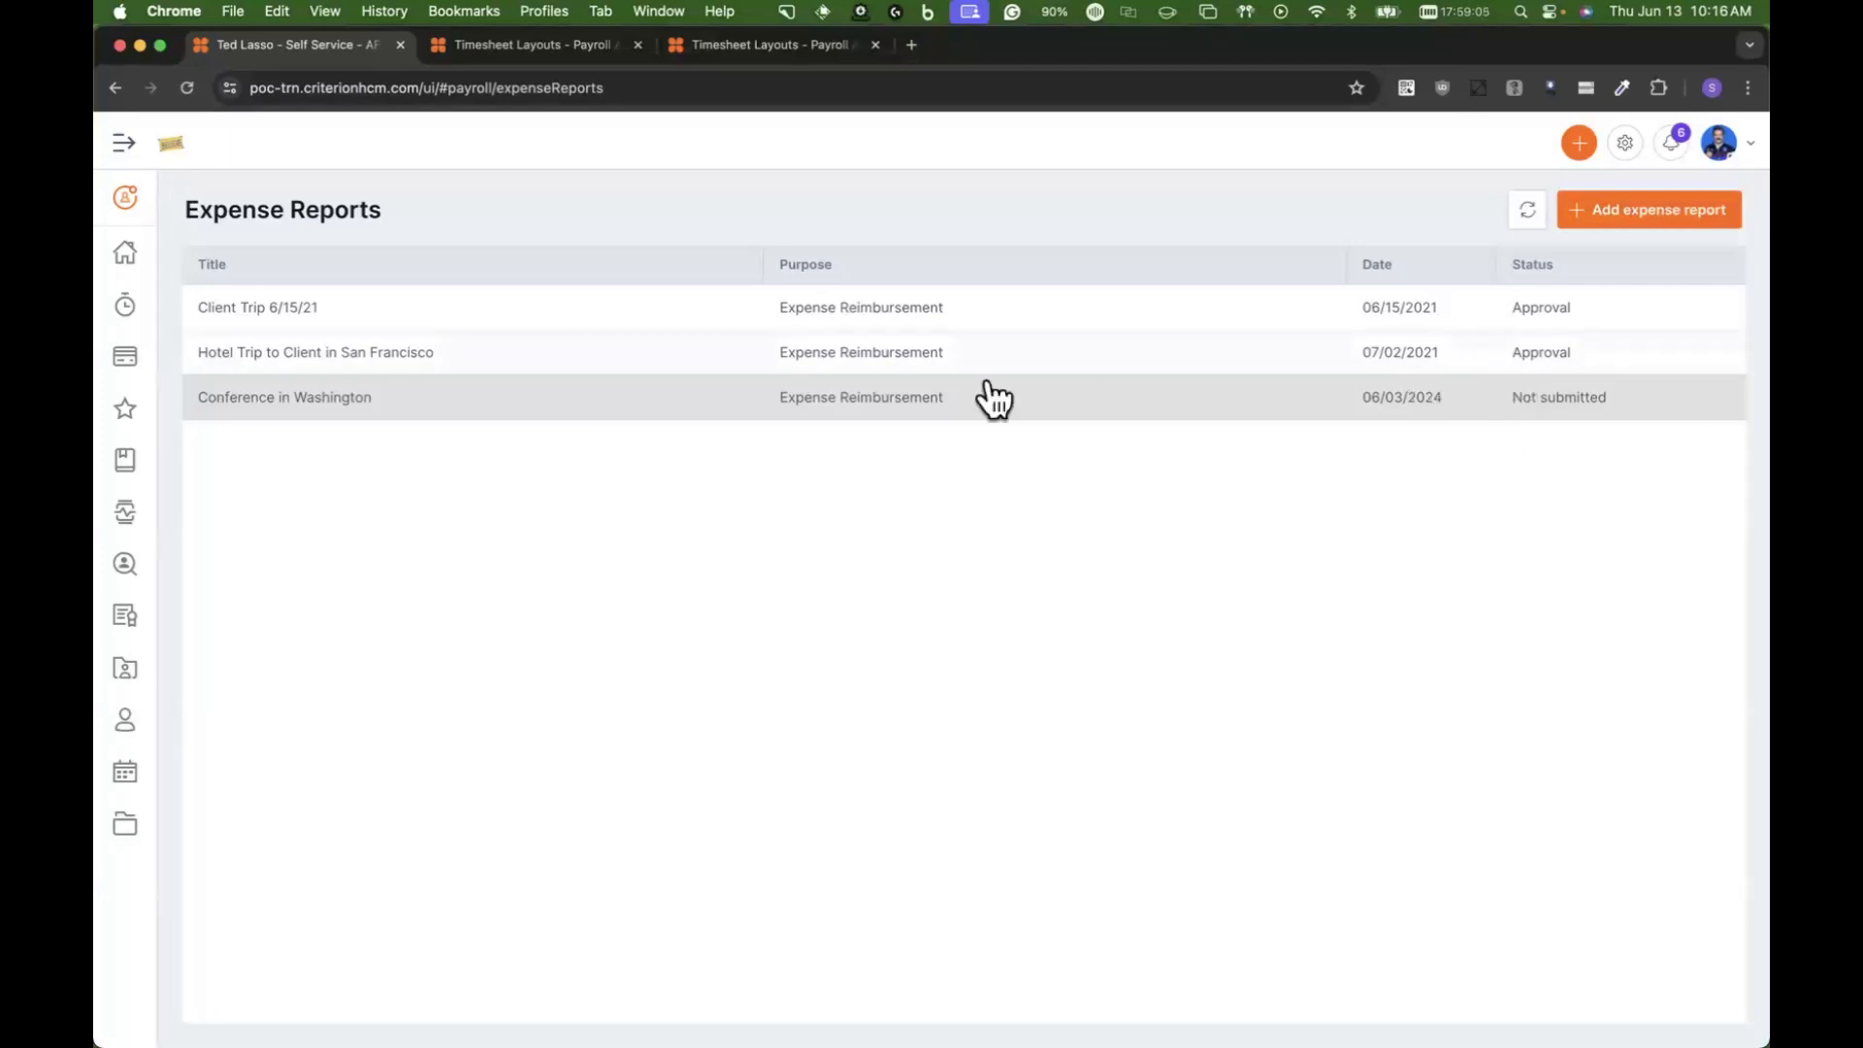
Step: Close the timesheet layout's Enhanced Settings without changes in the admin session and open the HR profile of the report's employee
left_click(545, 49)
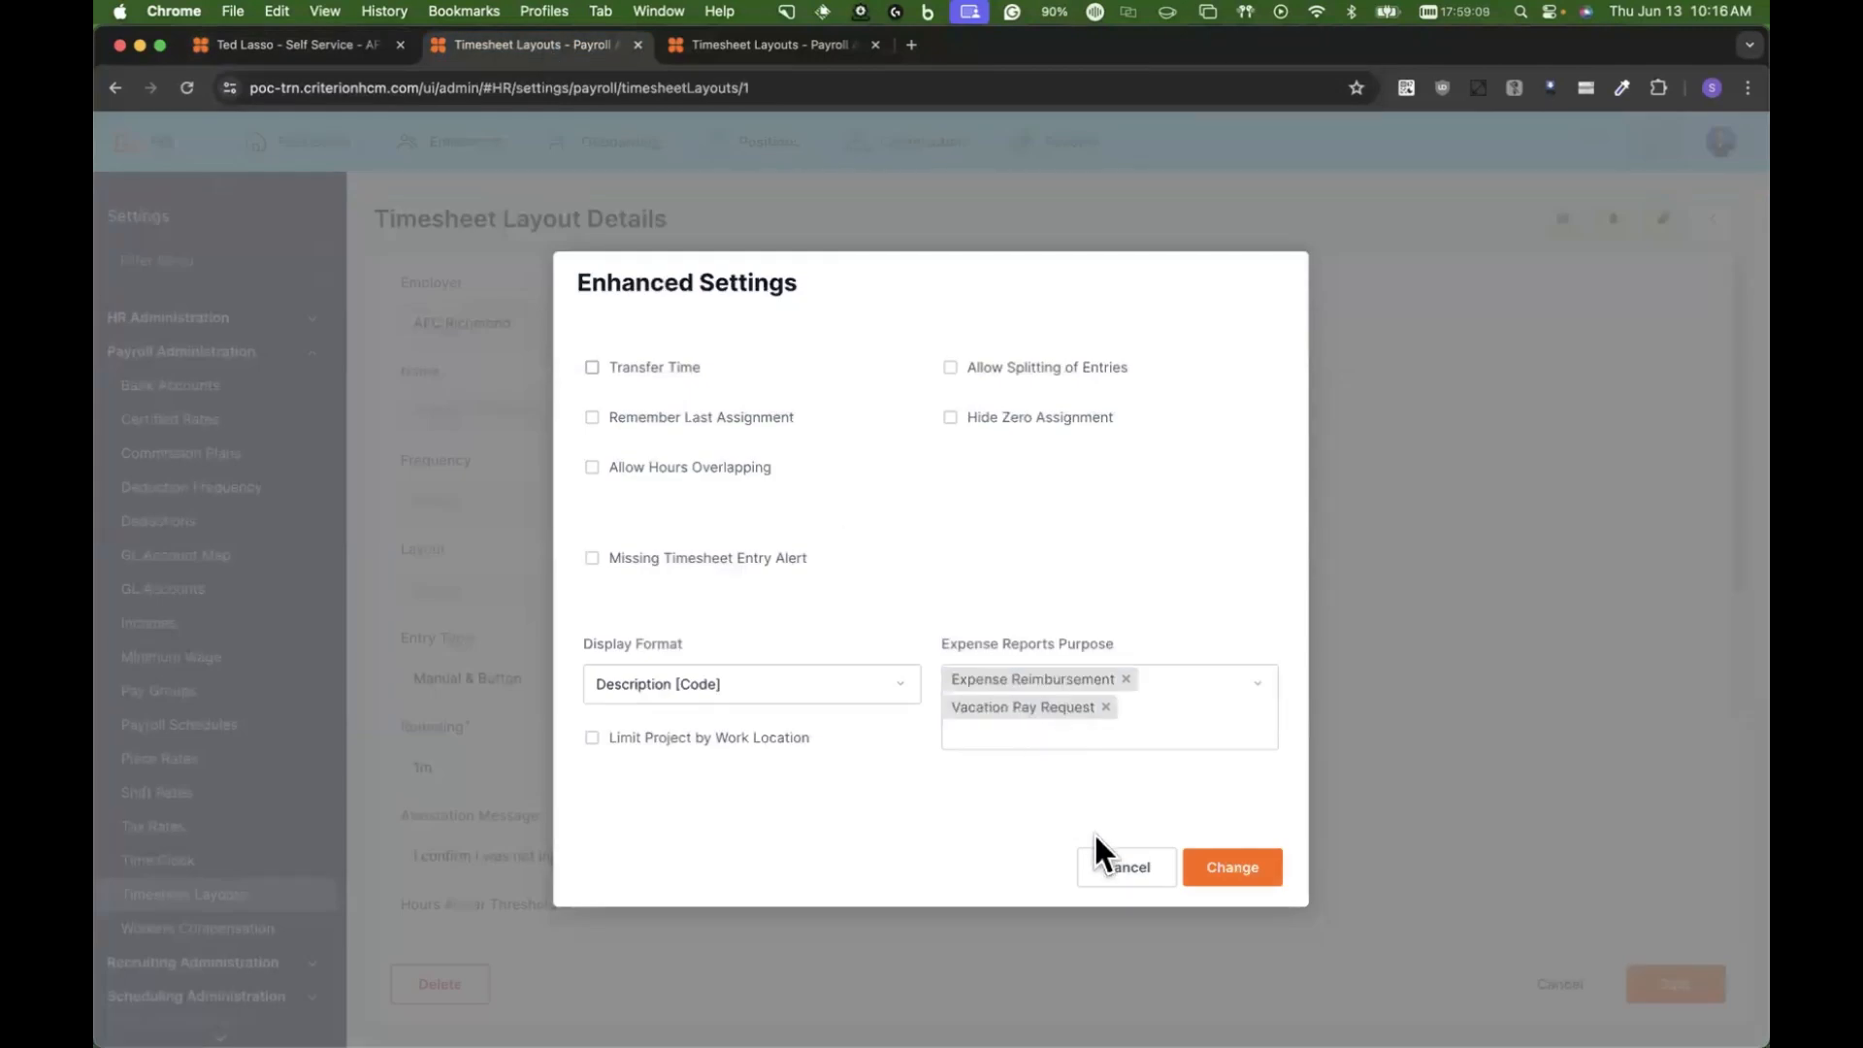
left_click(1116, 866)
left_click(448, 153)
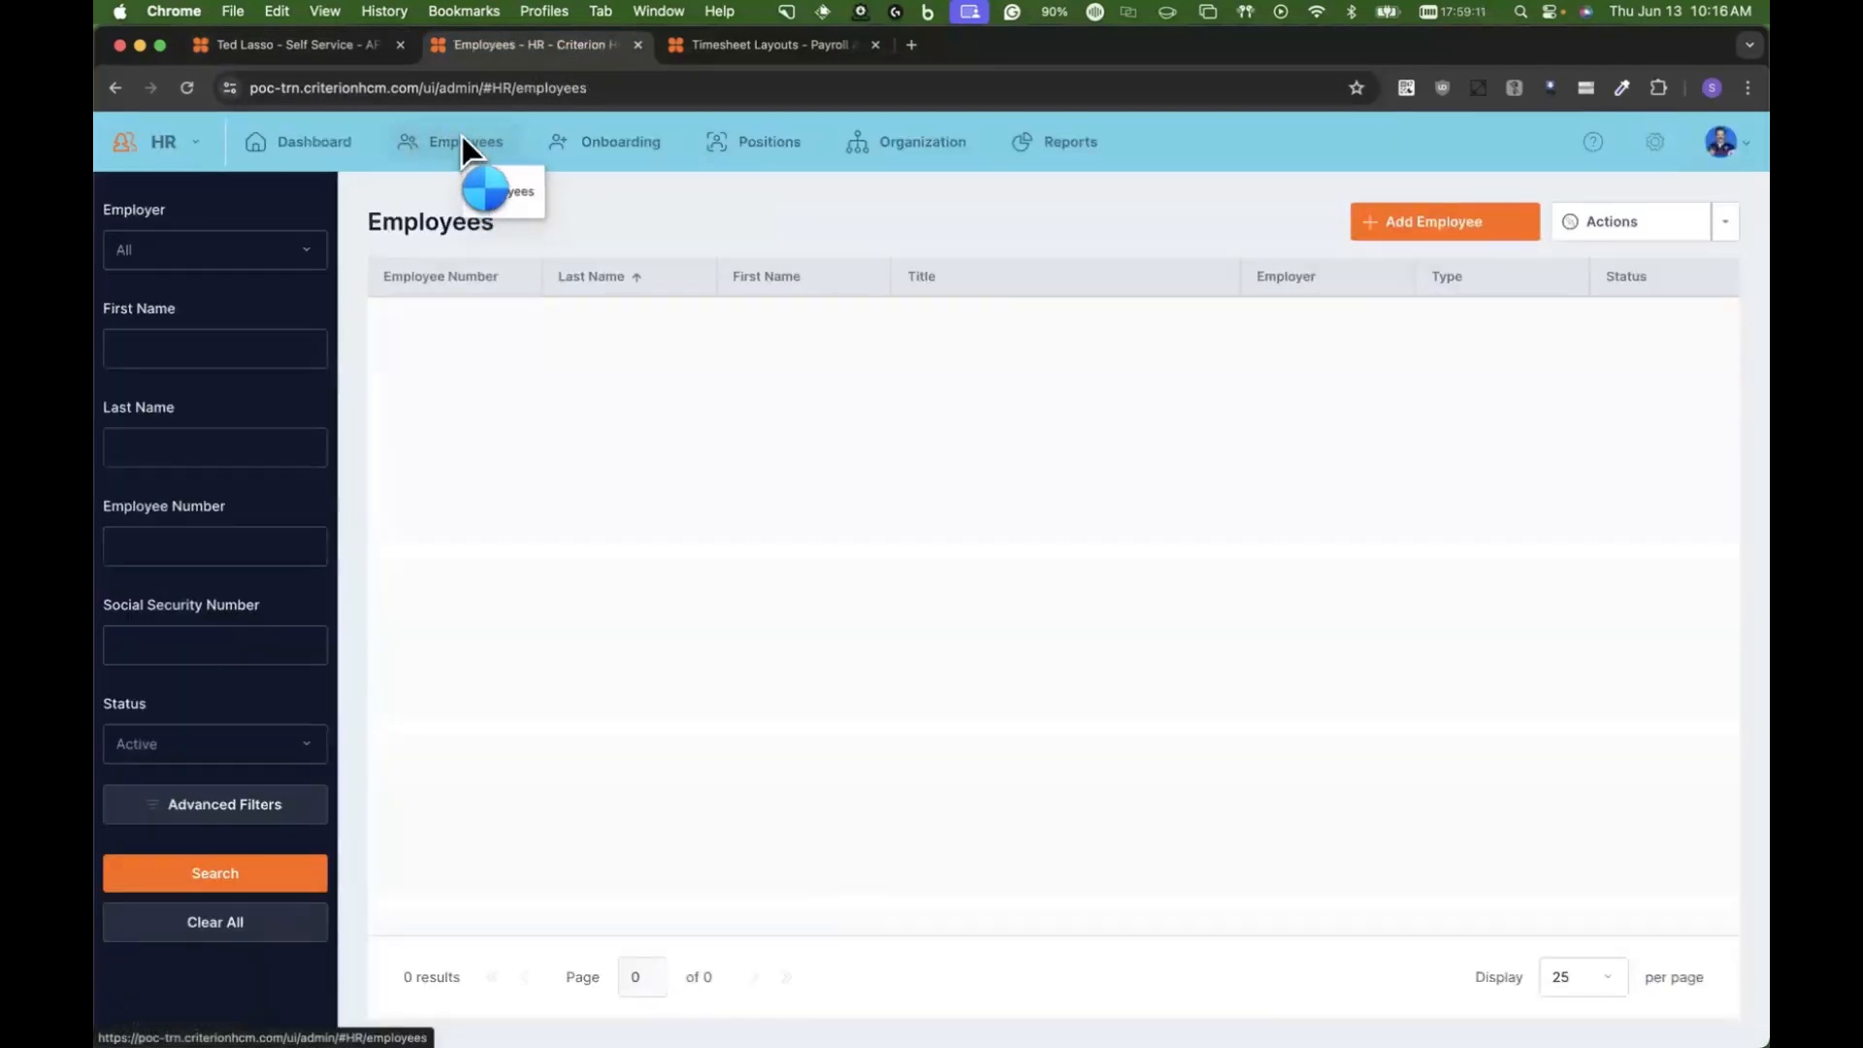
left_click(475, 333)
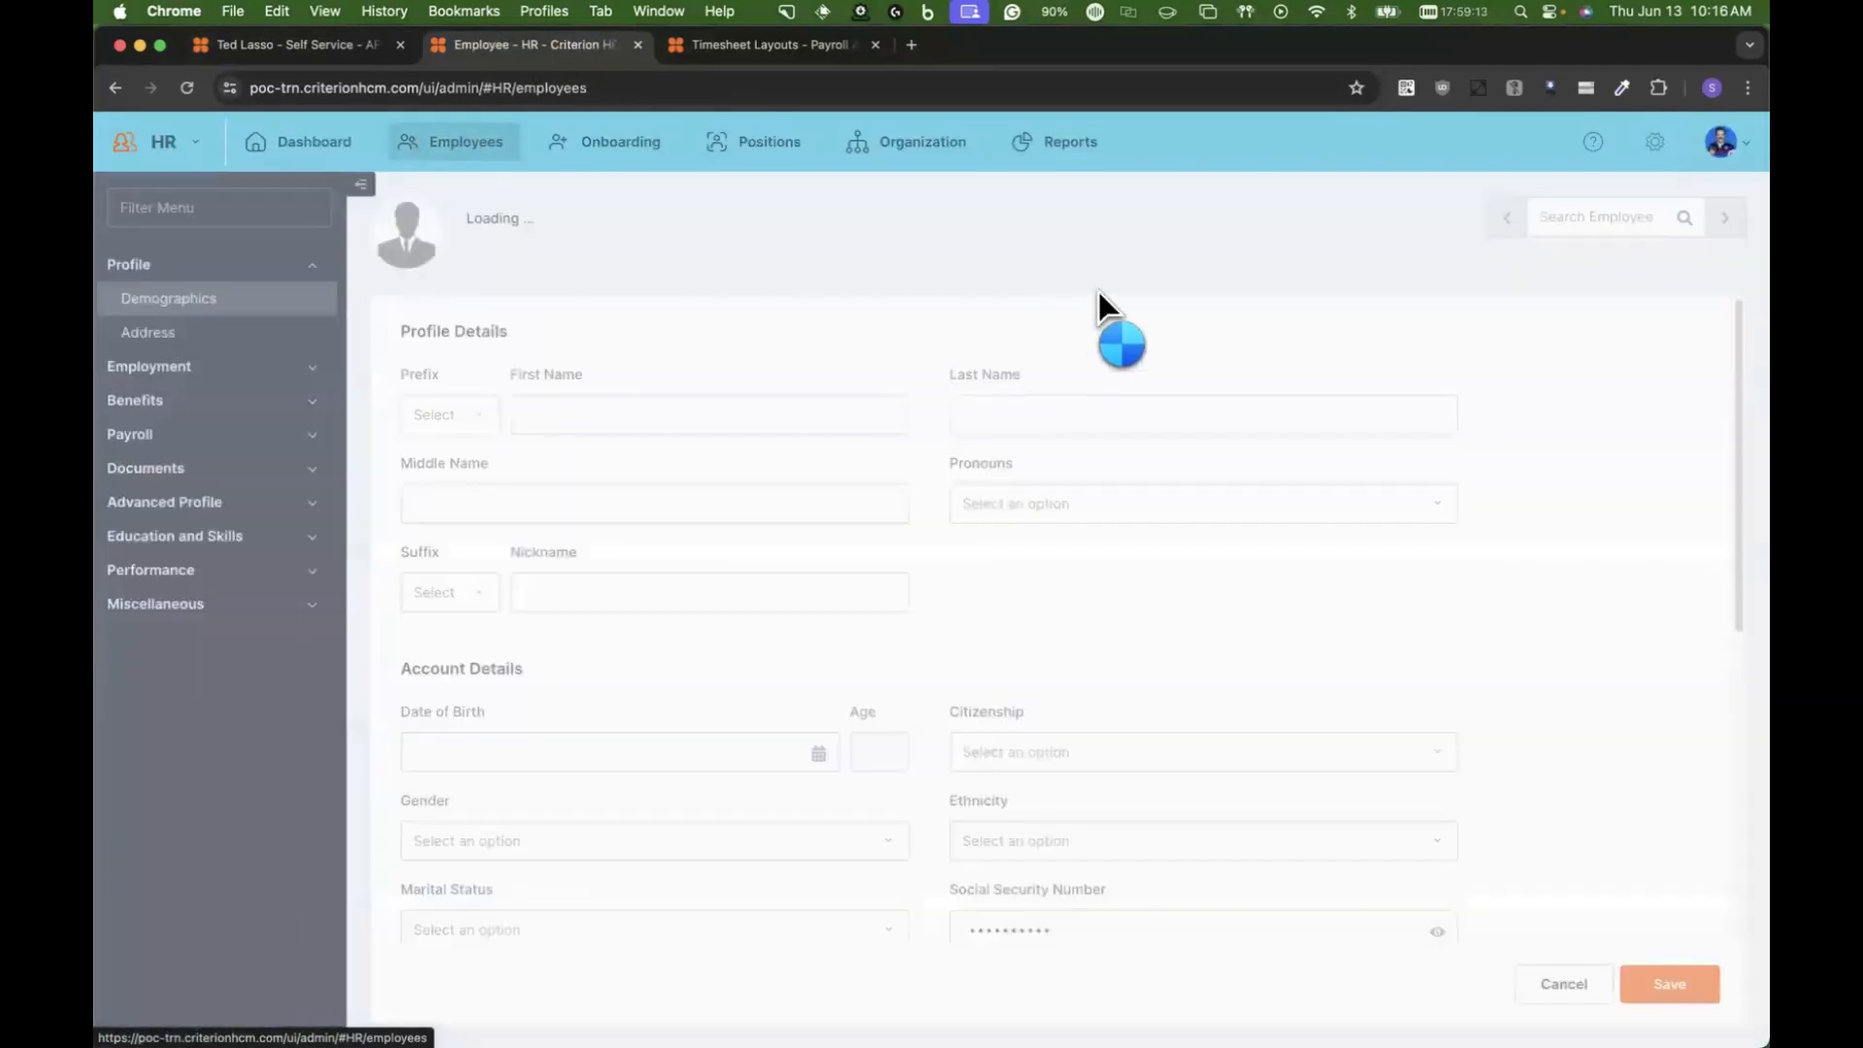
left_click(1594, 217)
type("tass")
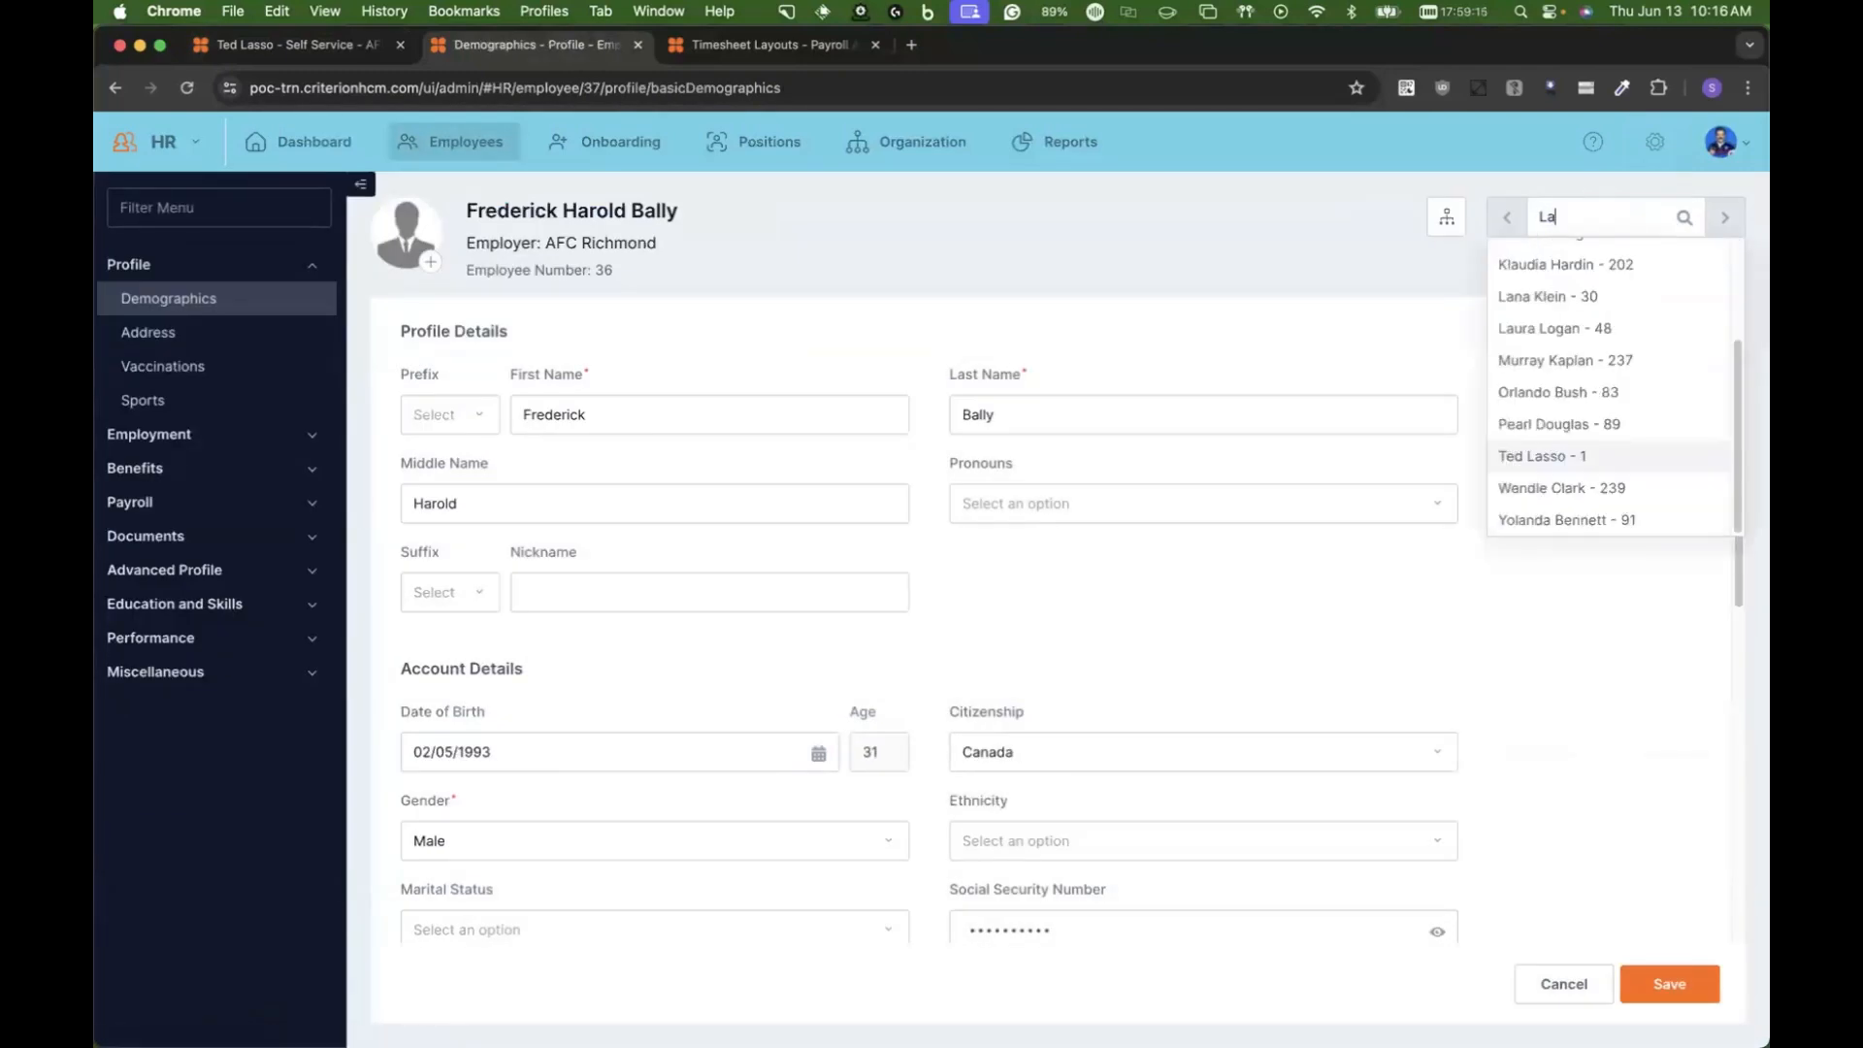
key("Return")
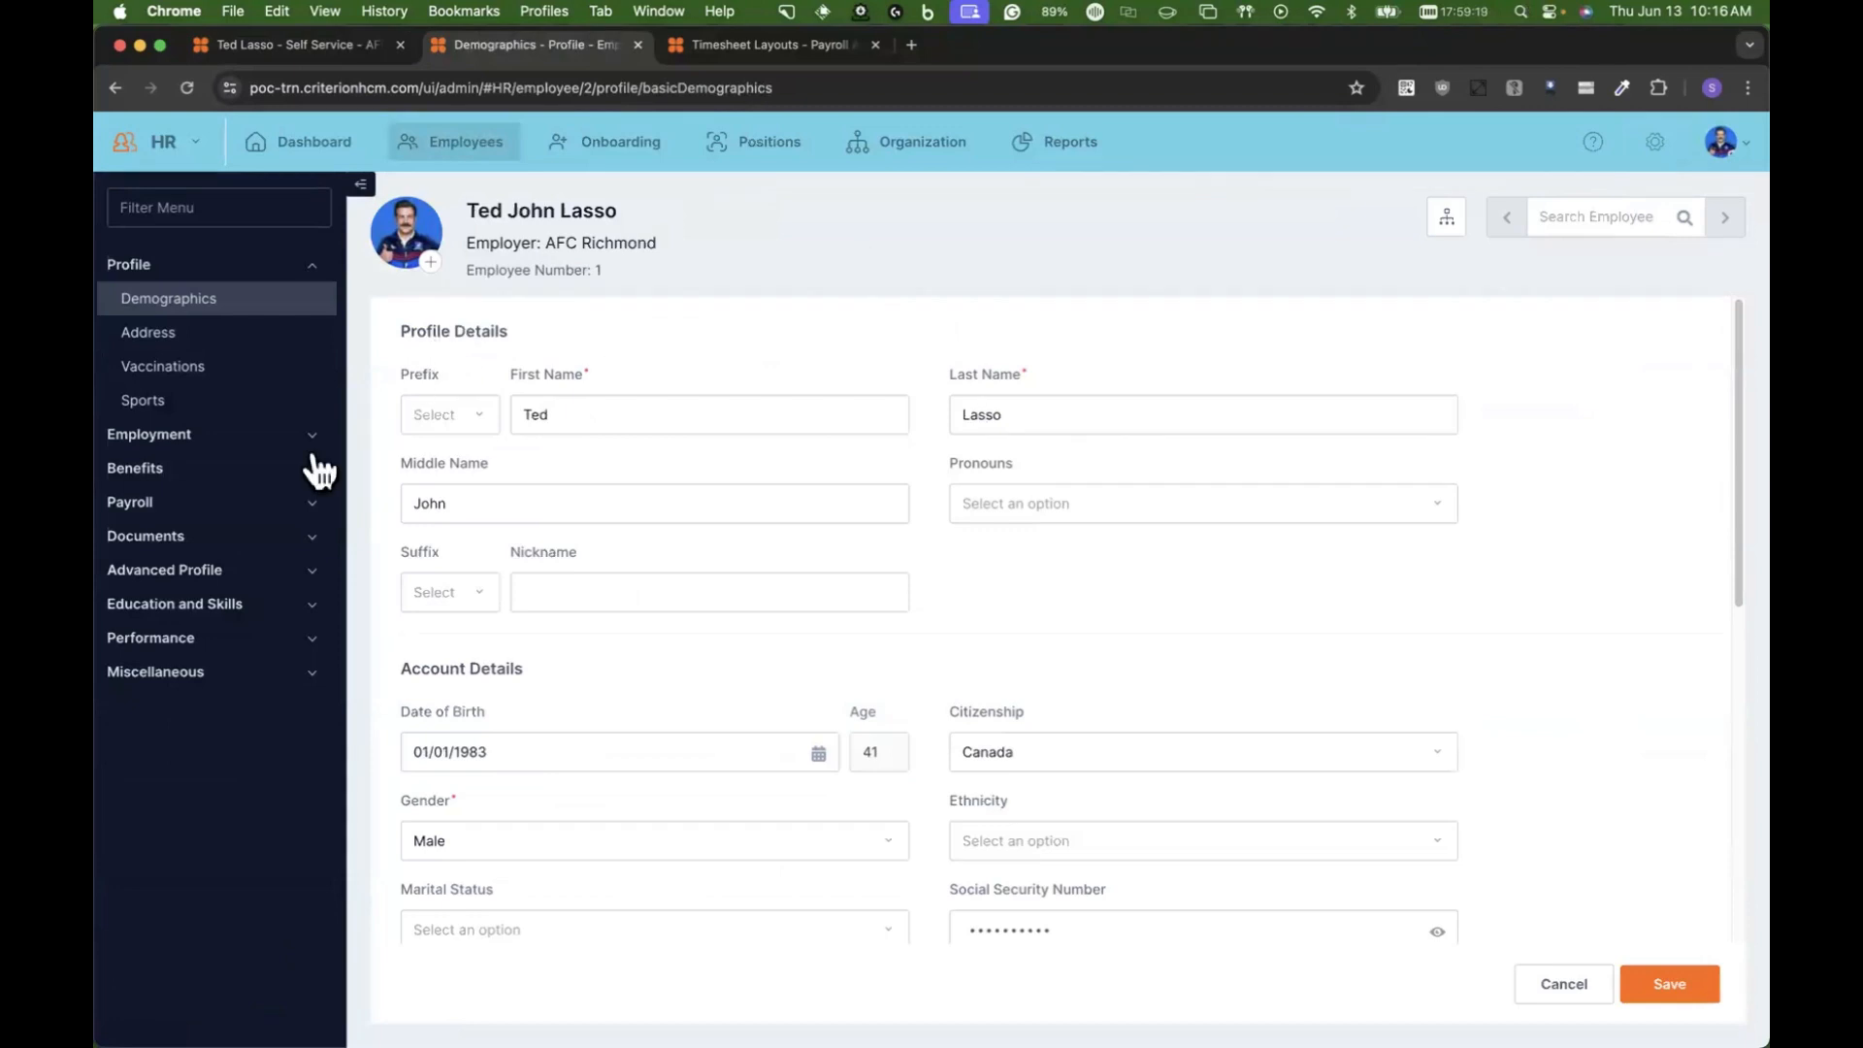
Step: Review the "Conference in Washington" report among the employee's payroll expense reports and close it without changes
left_click(132, 504)
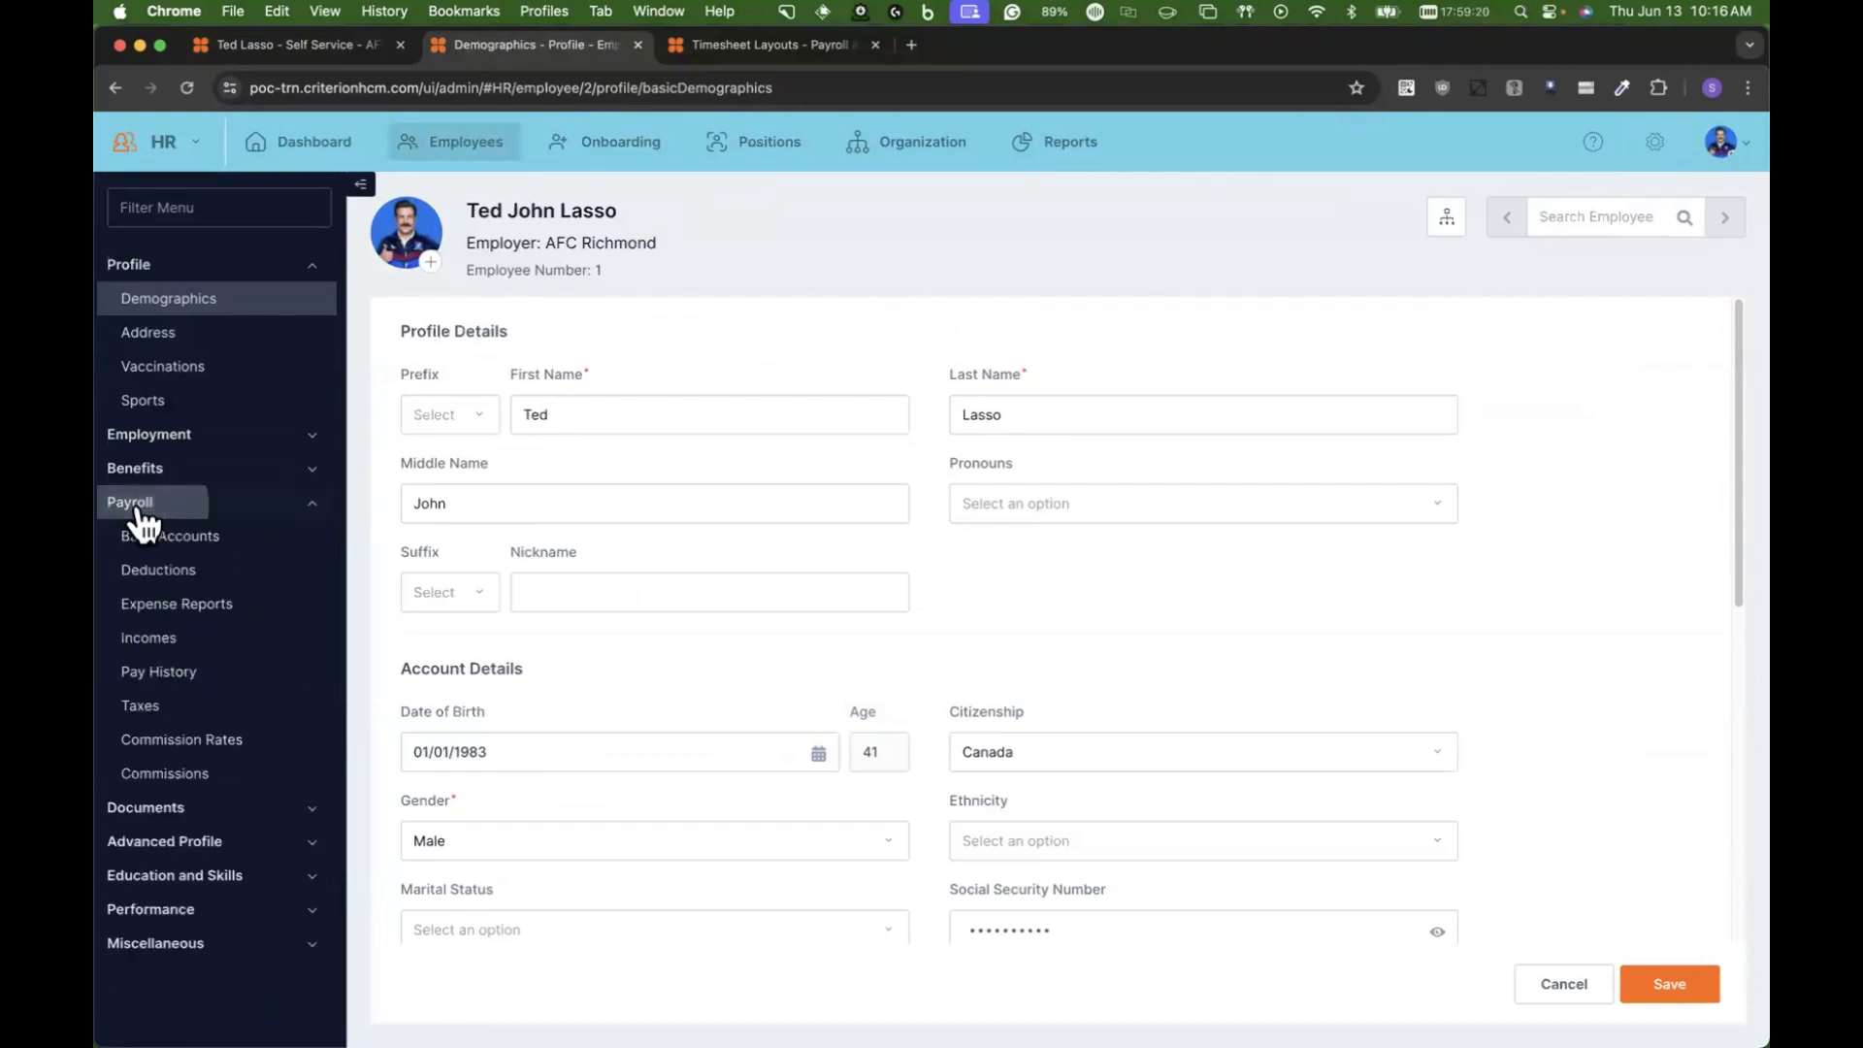
left_click(161, 605)
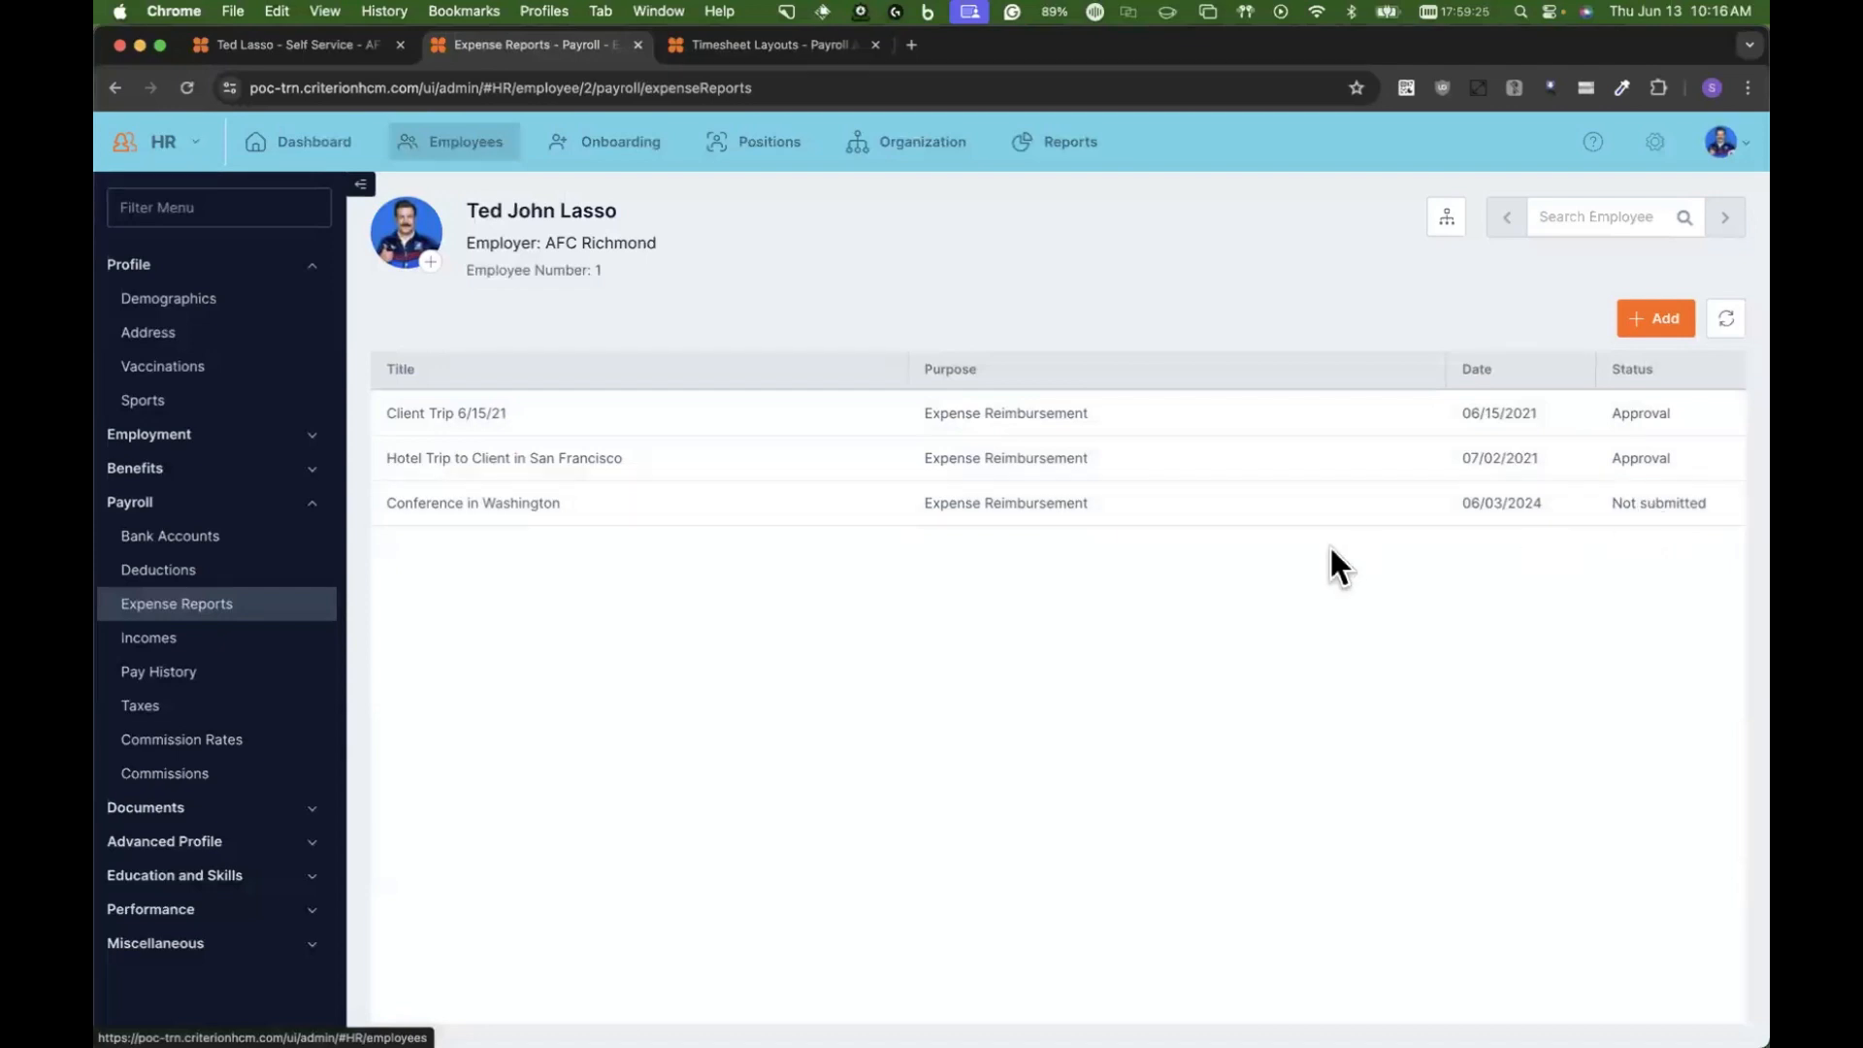
left_click(1649, 529)
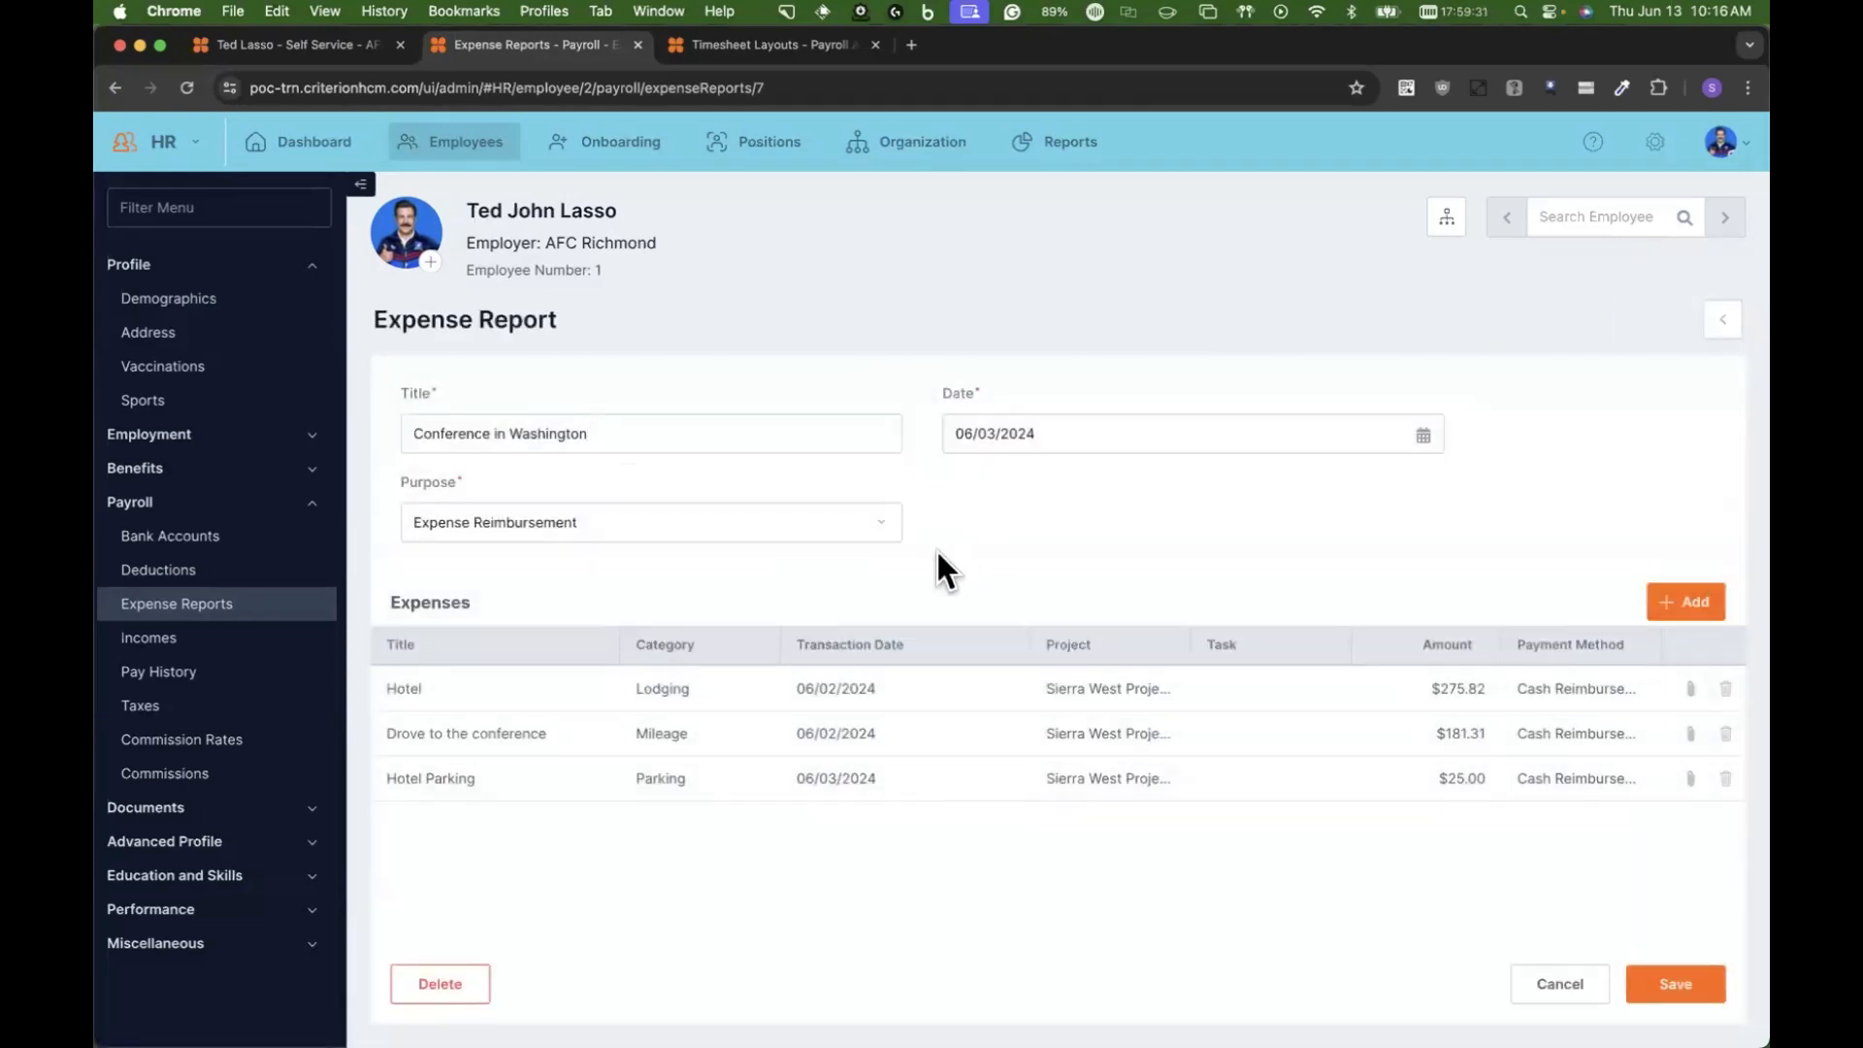
left_click(788, 444)
left_click(1563, 984)
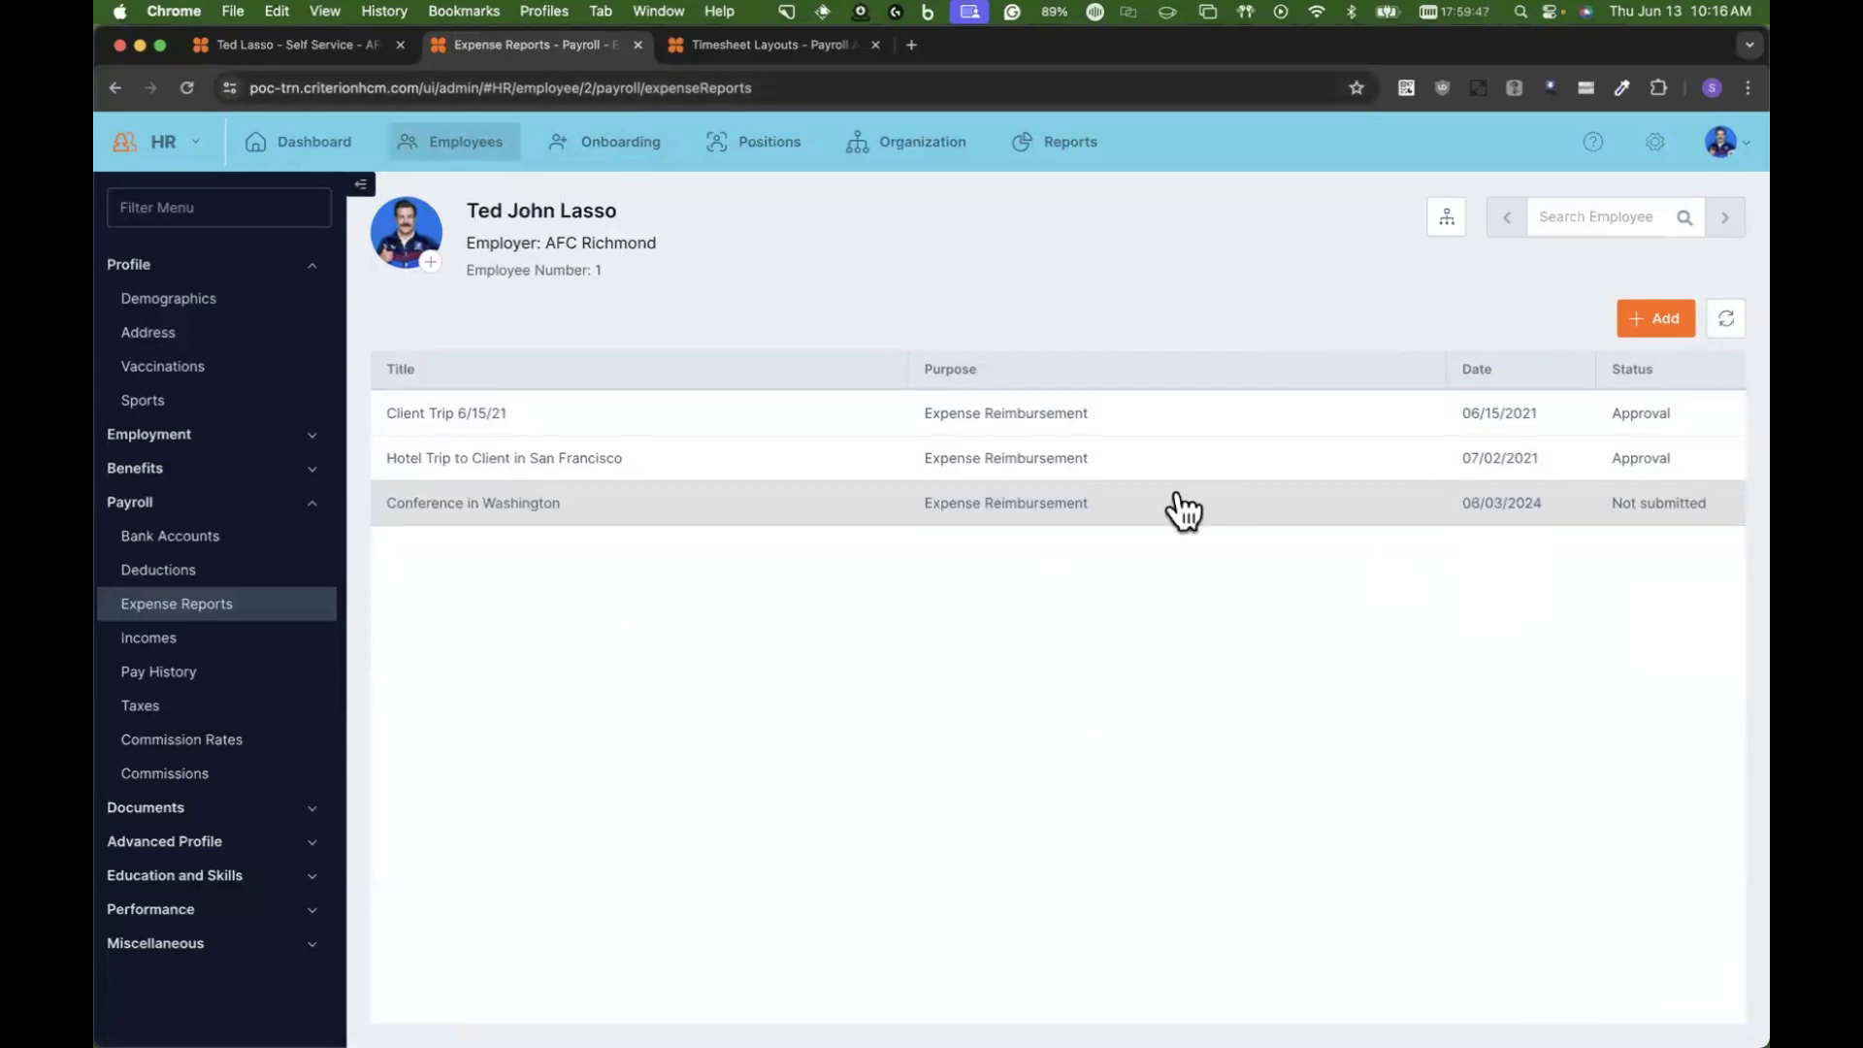
Step: Open and cancel a new expense report in HR, and submit the "Conference in Washington" report in self-service with the employee's signature
left_click(1634, 328)
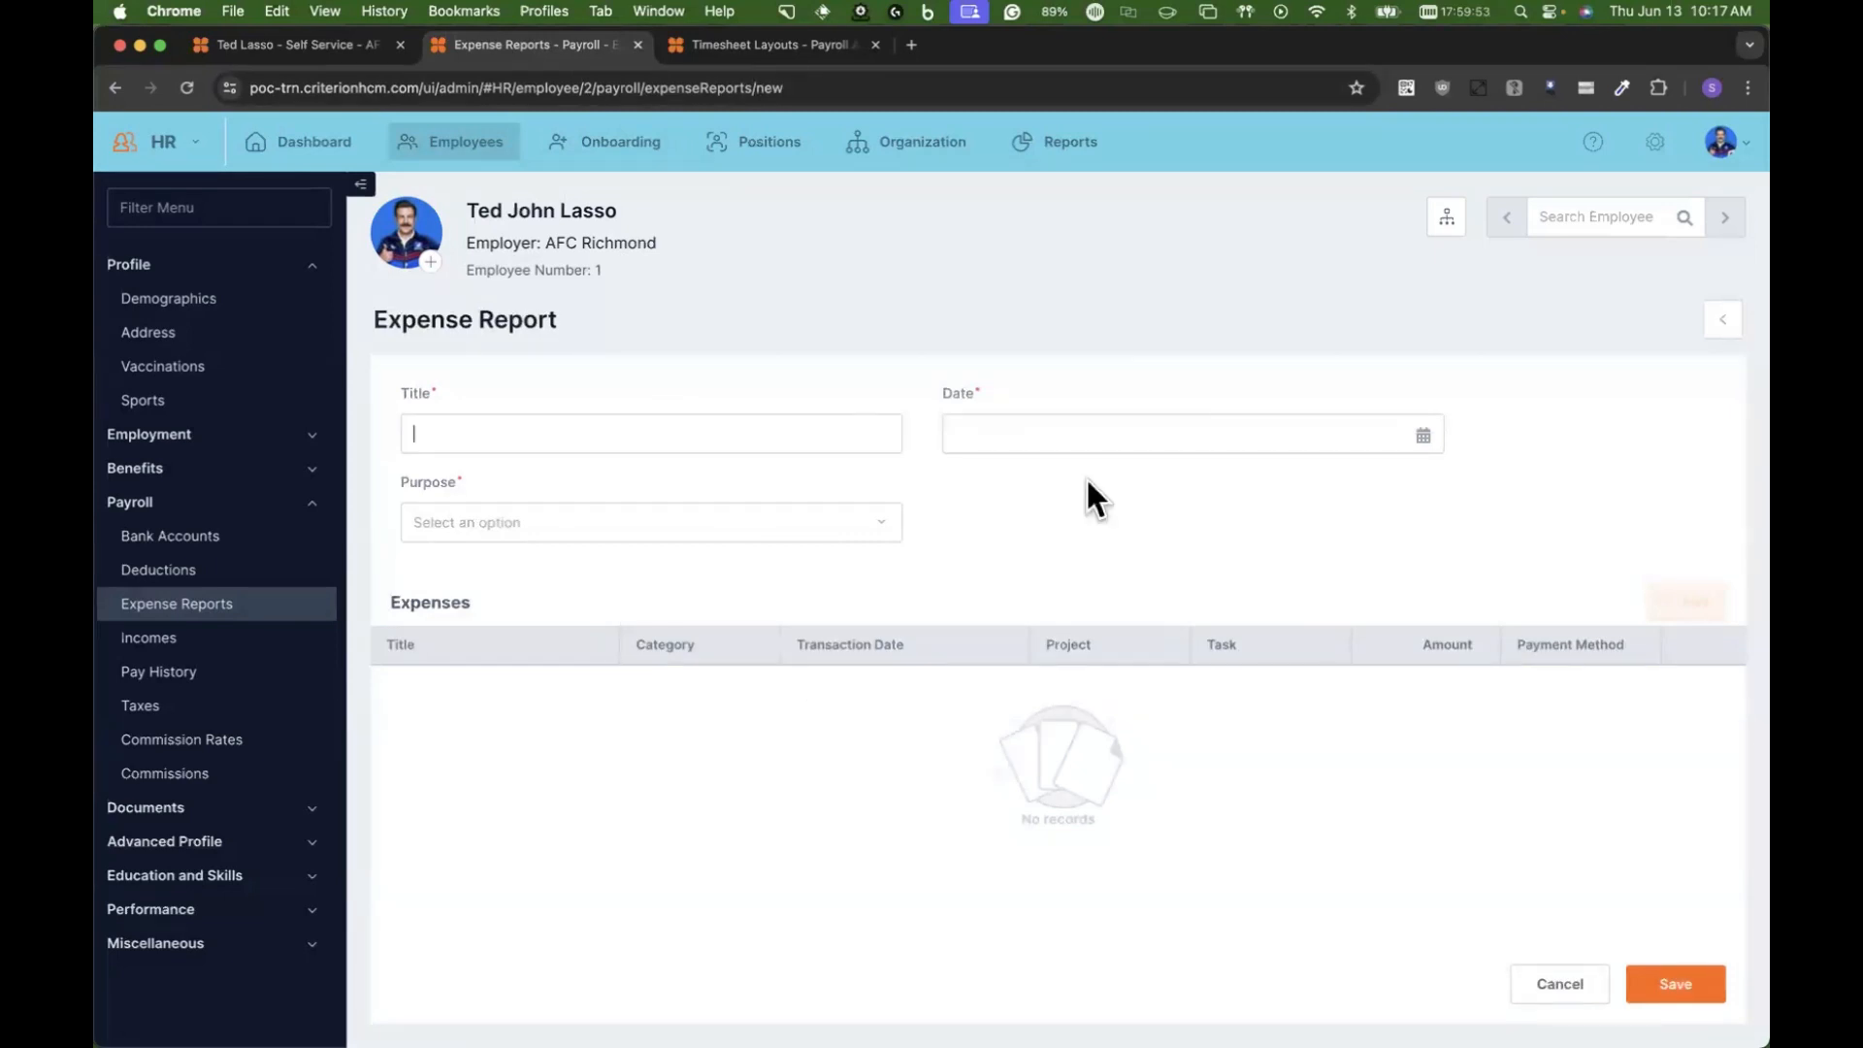
left_click(1560, 984)
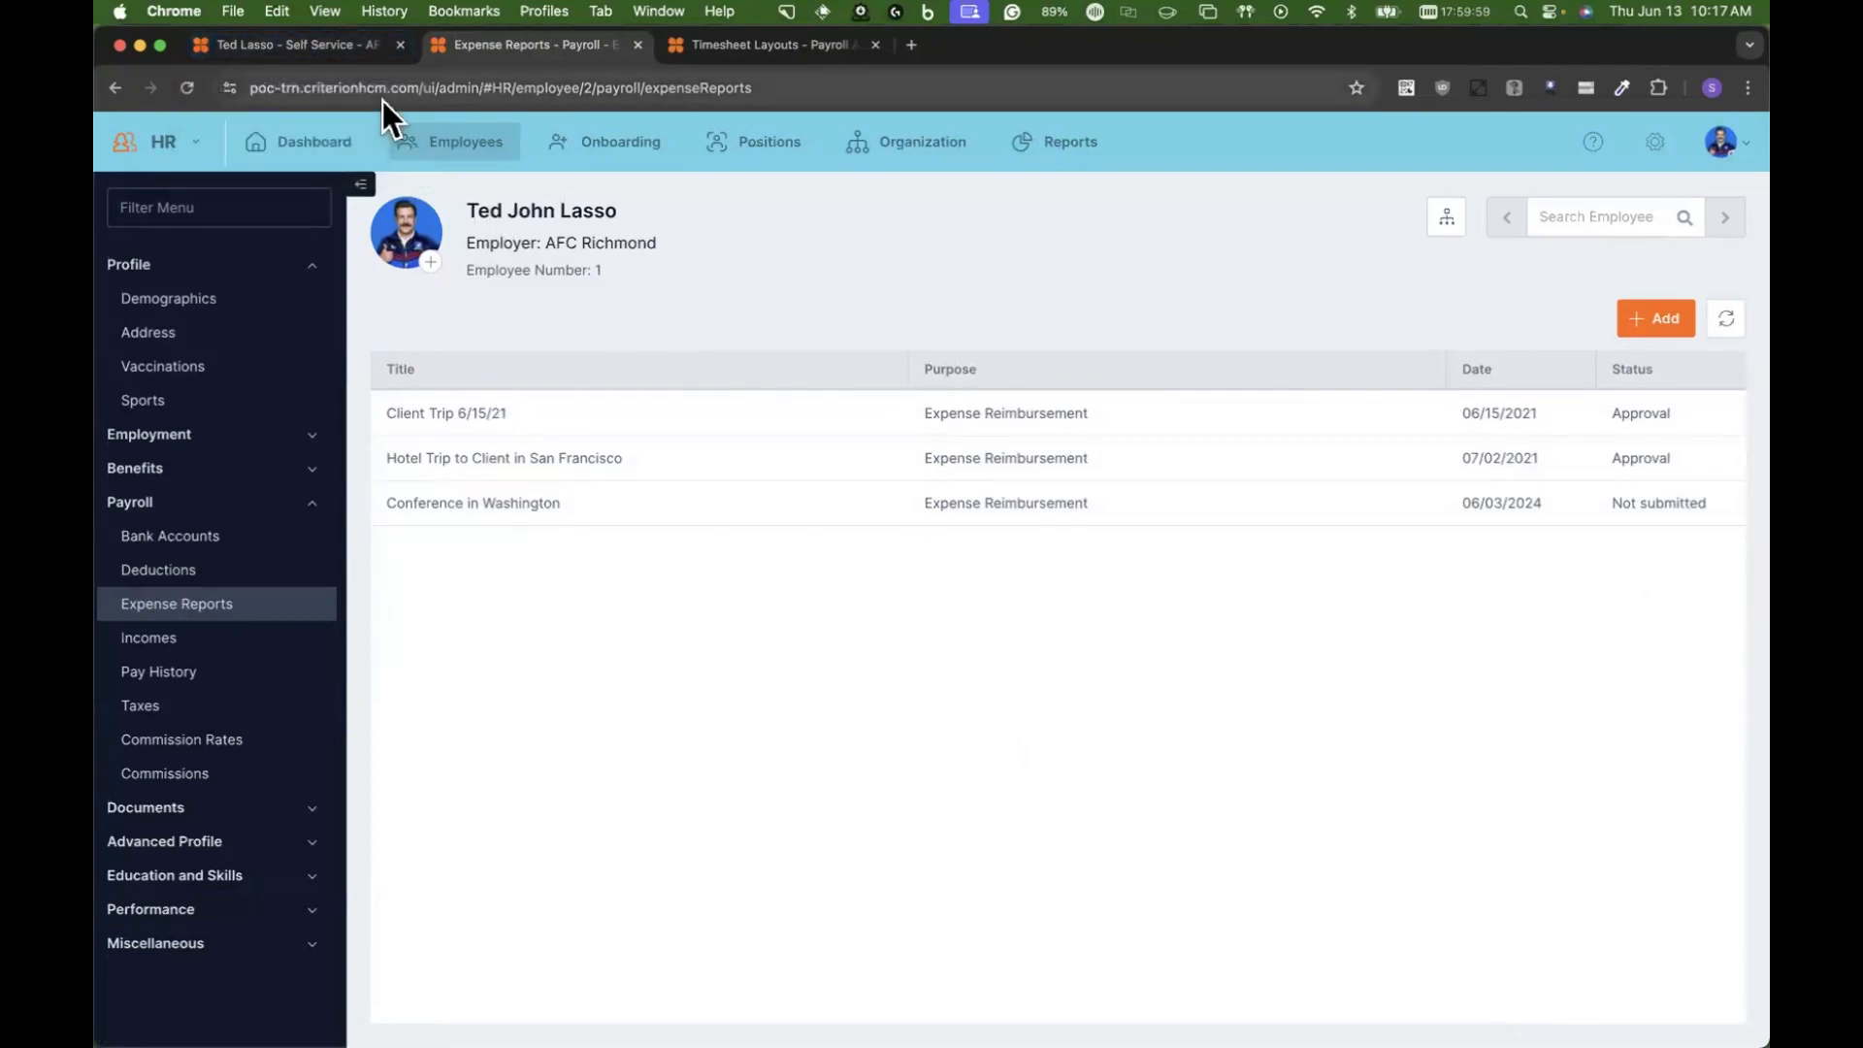
left_click(314, 47)
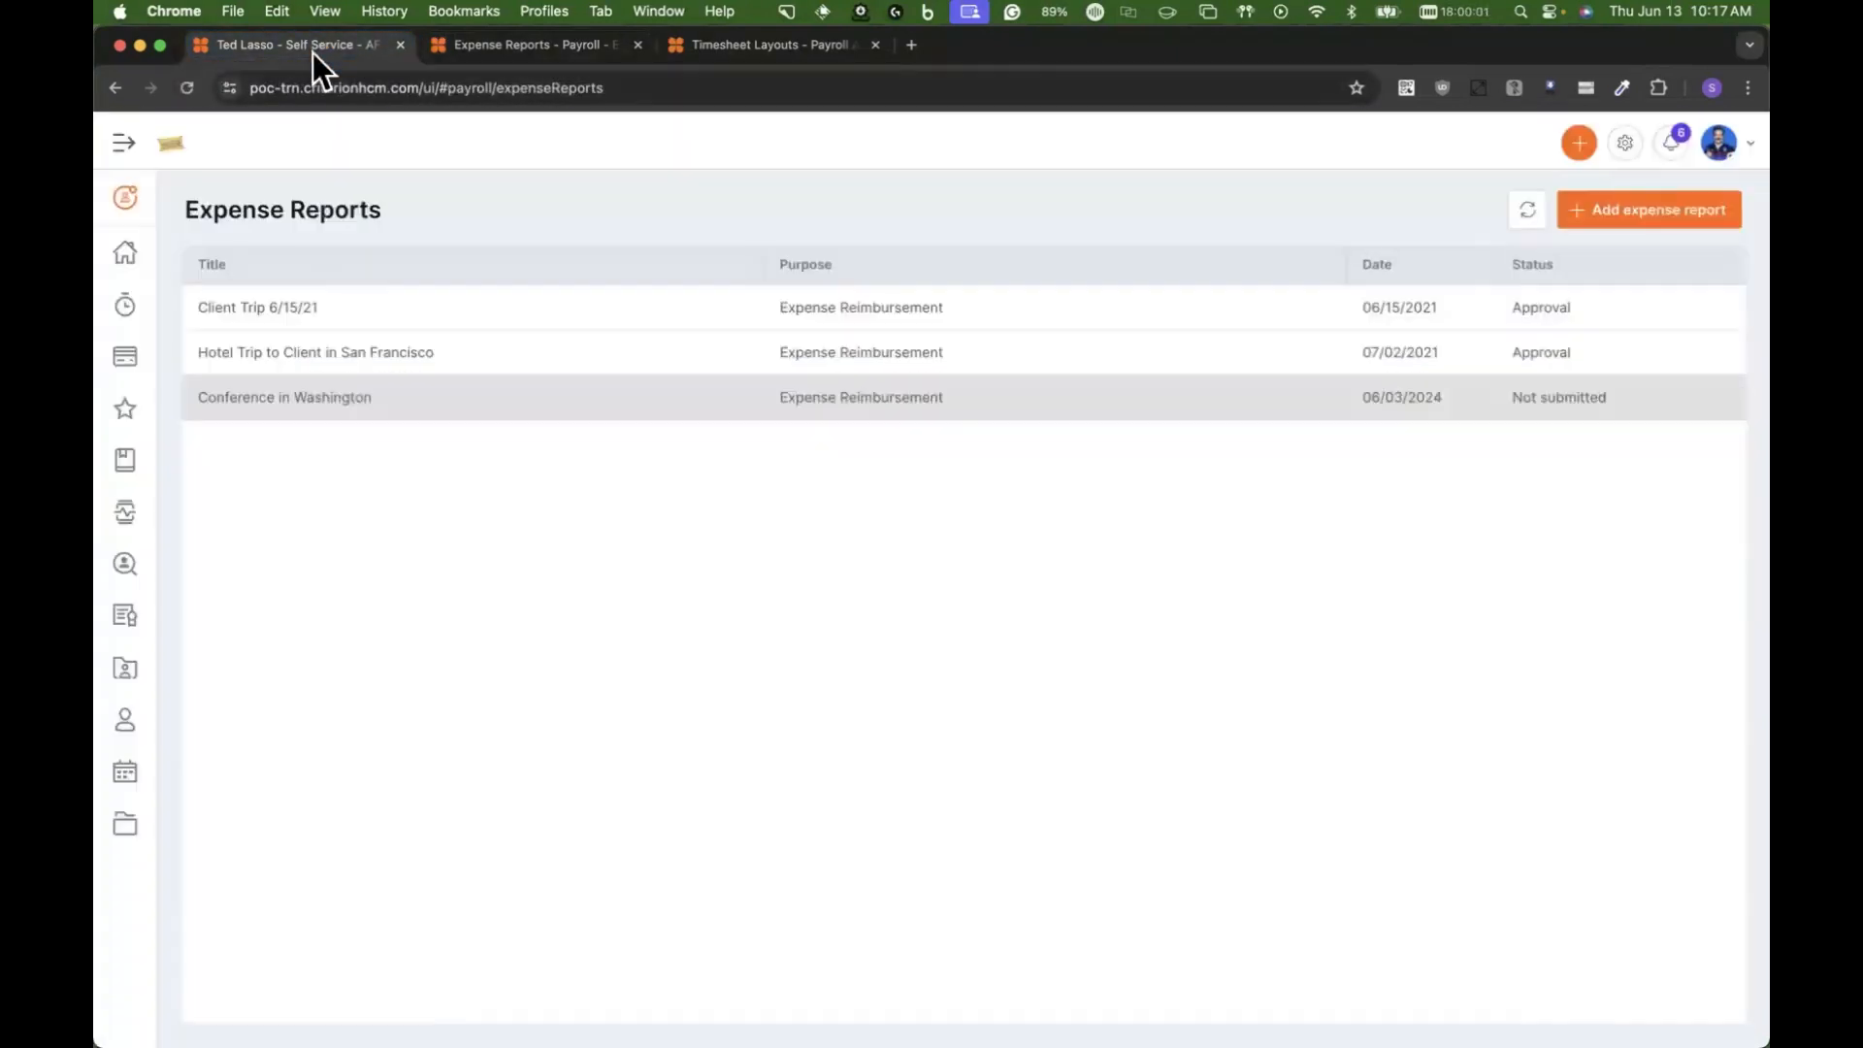
left_click(1005, 402)
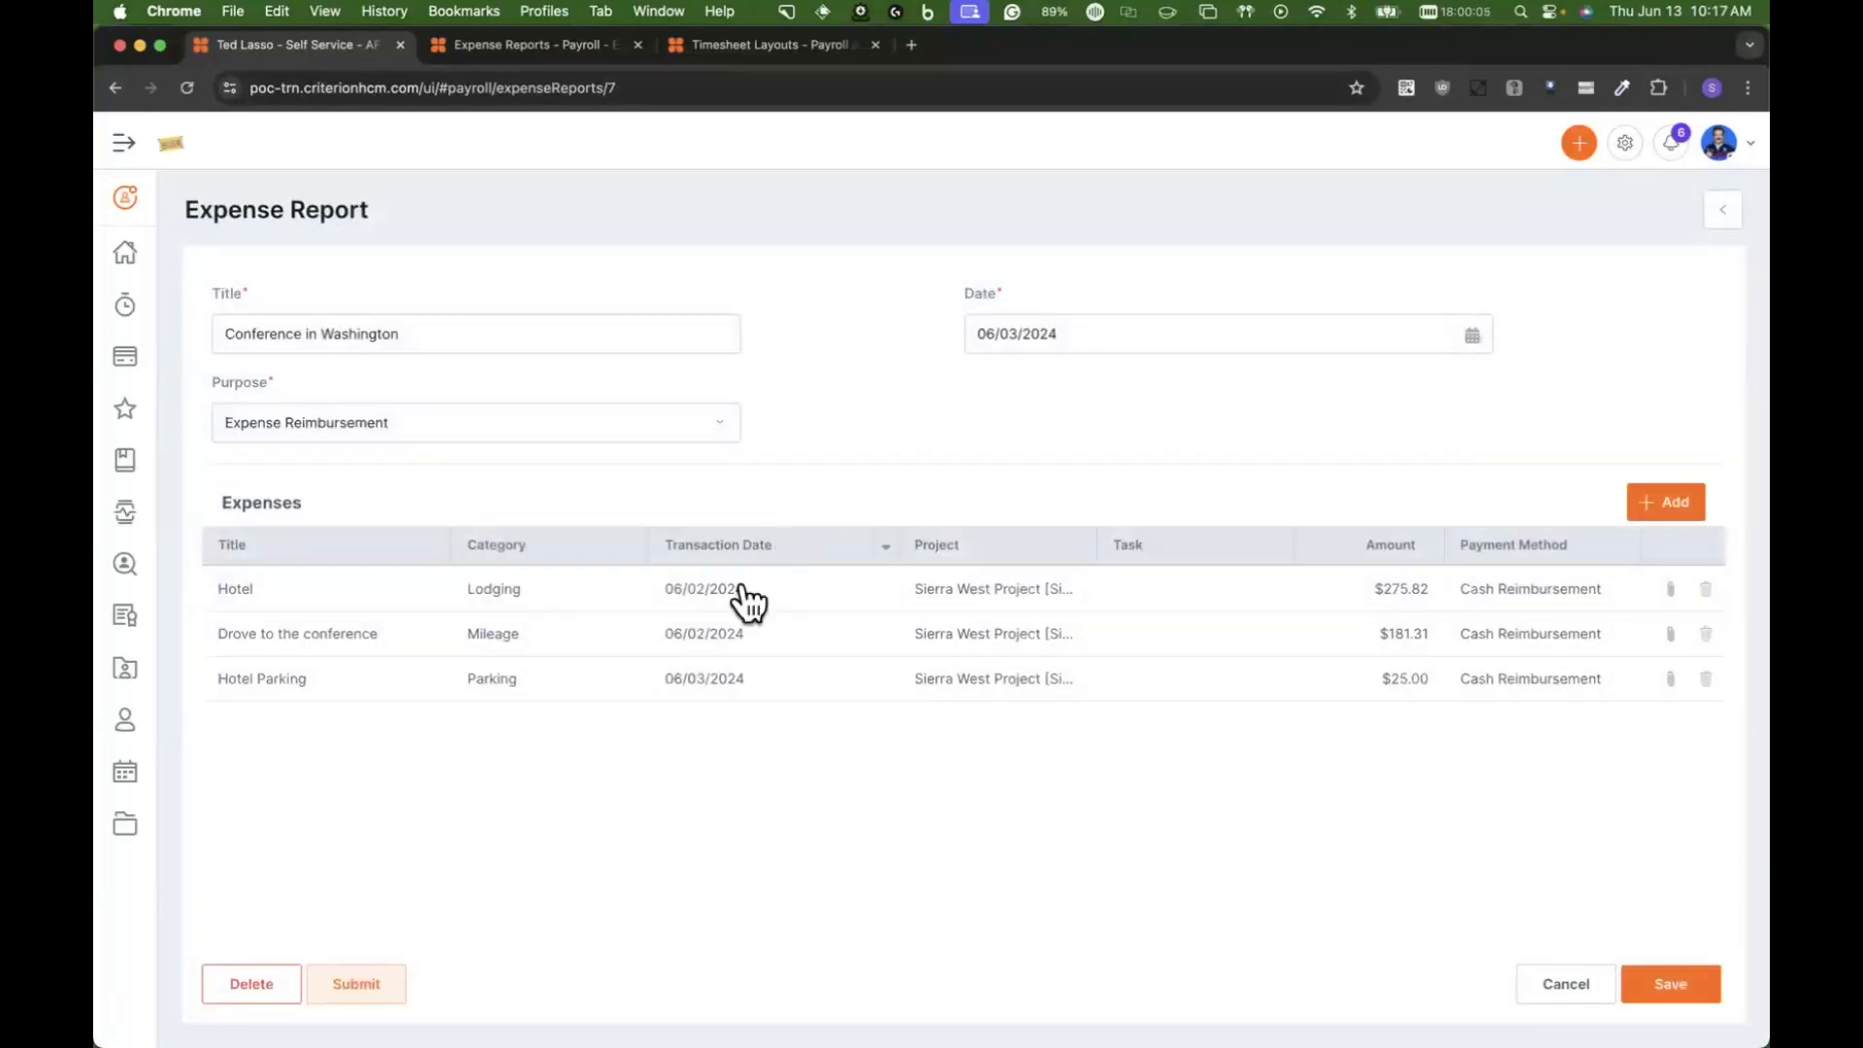
left_click(357, 984)
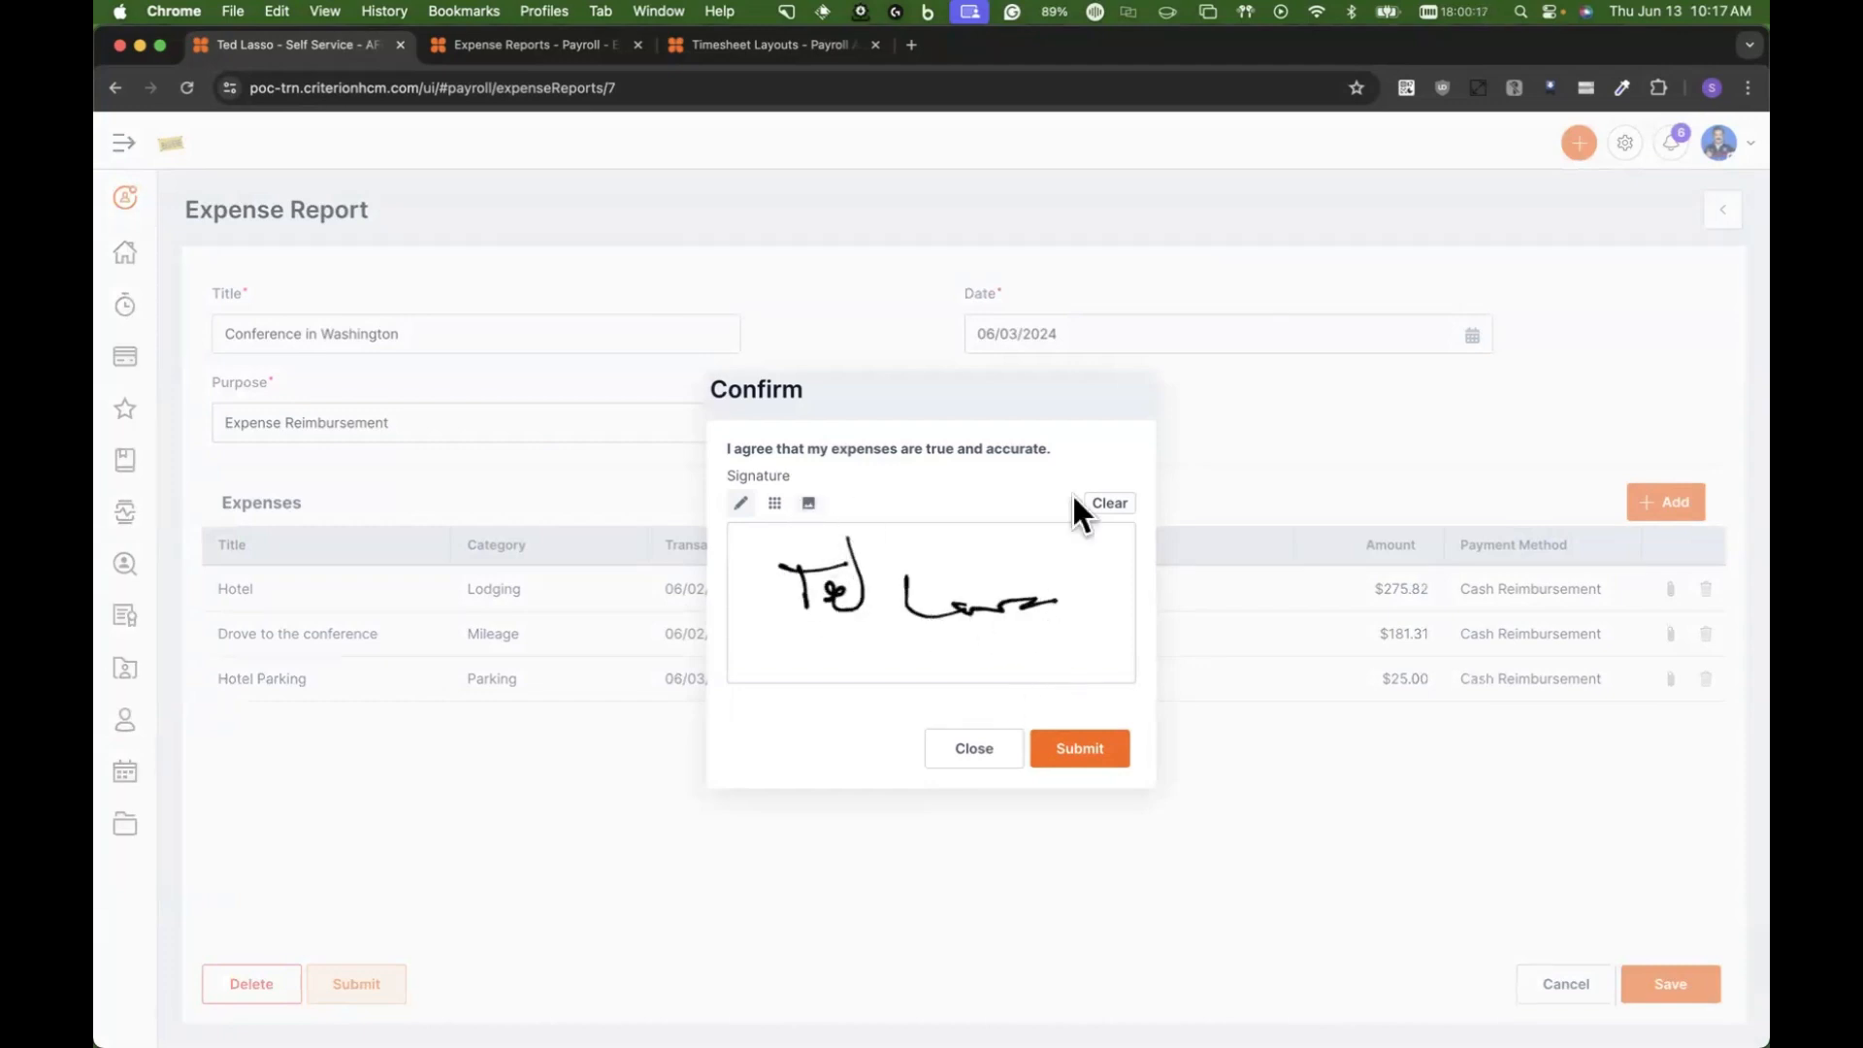
left_click(1085, 747)
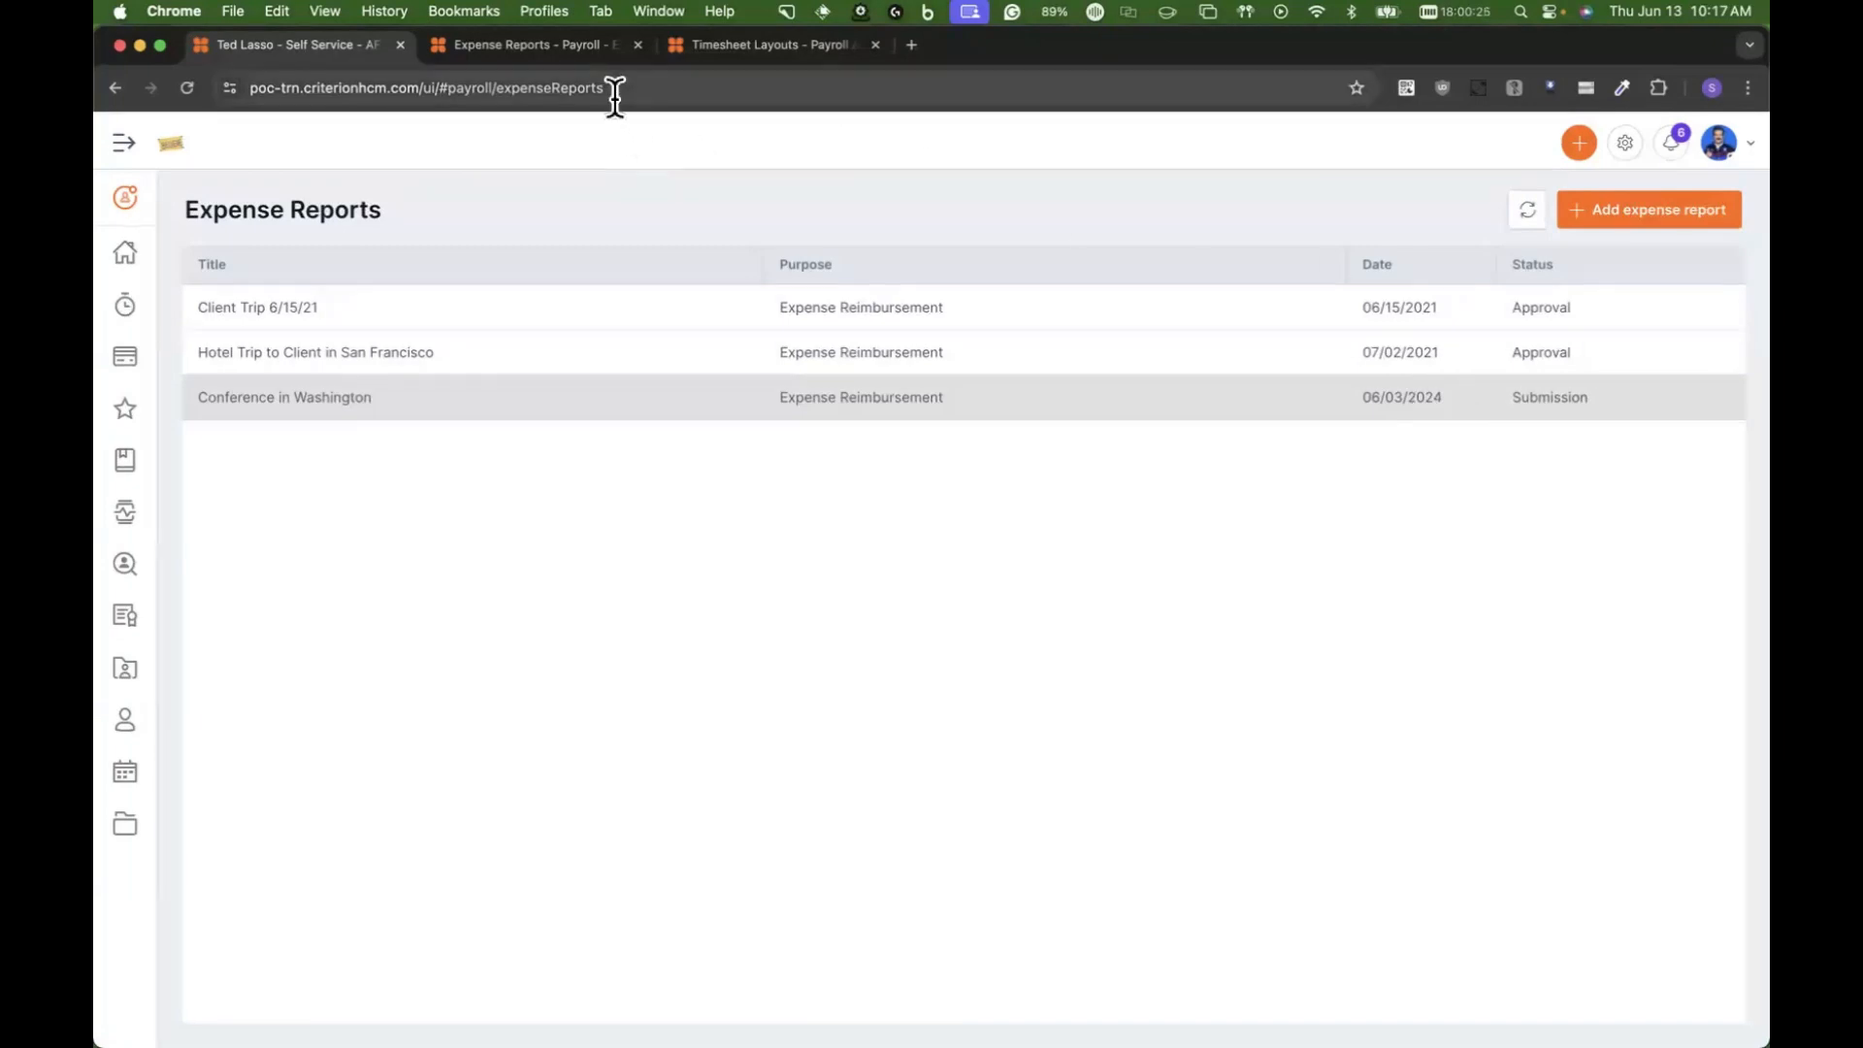
Step: Check the self-service dashboard notifications for the submitted expense report
left_click(125, 254)
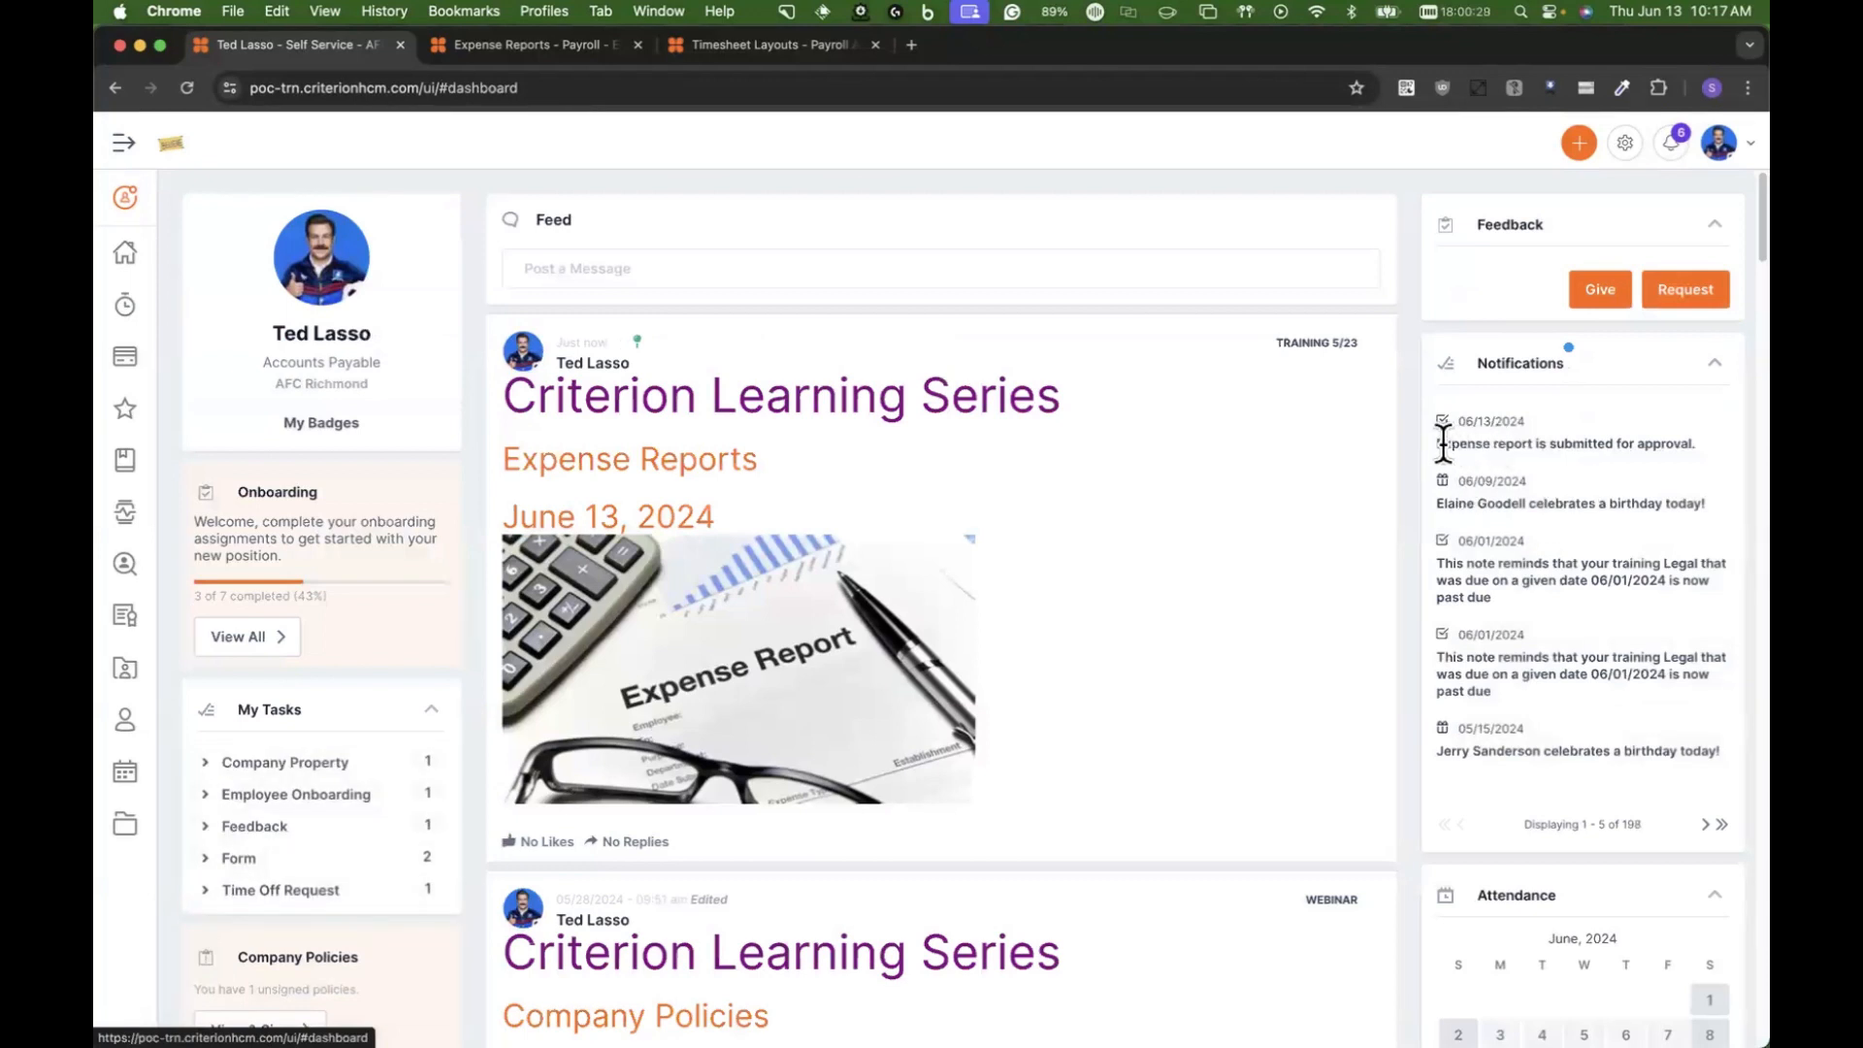
left_click_drag(1444, 443, 1714, 519)
left_click(1670, 454)
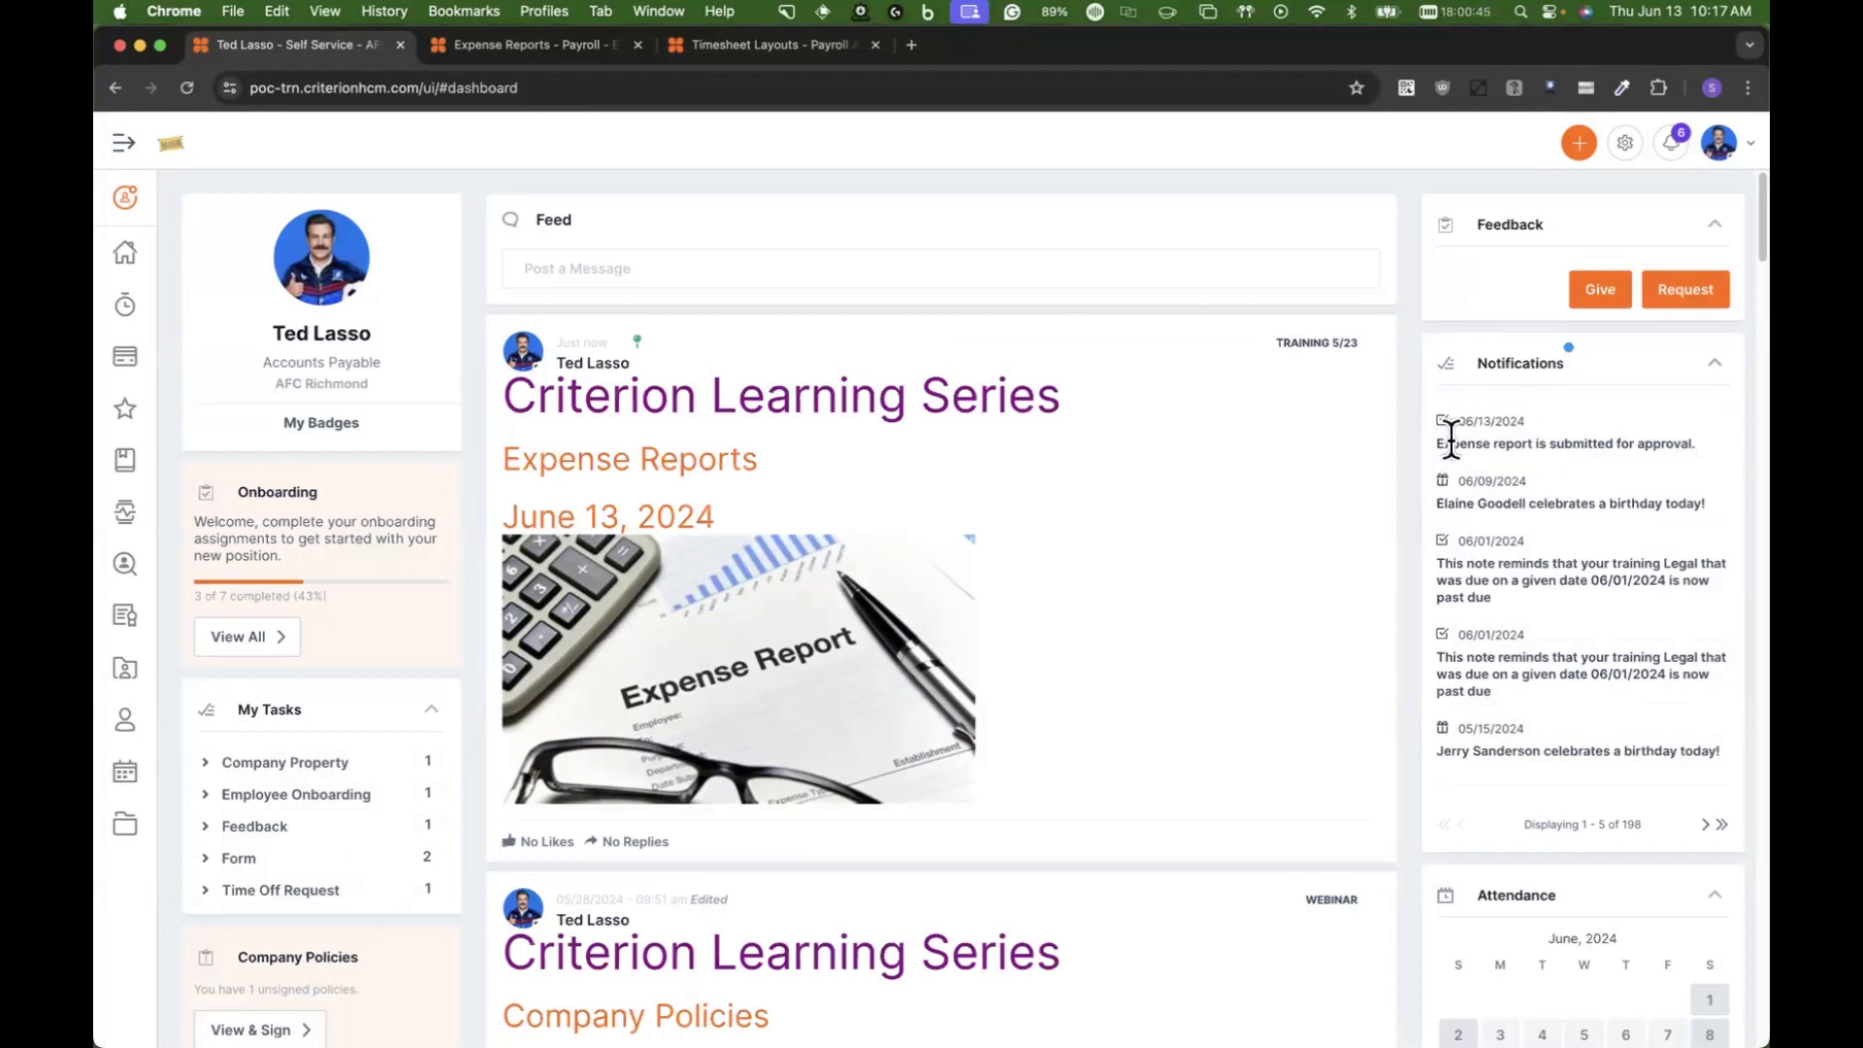
Step: Sign out of self-service and try to sign in with the approver's username and account password
left_click(1718, 144)
left_click(1708, 203)
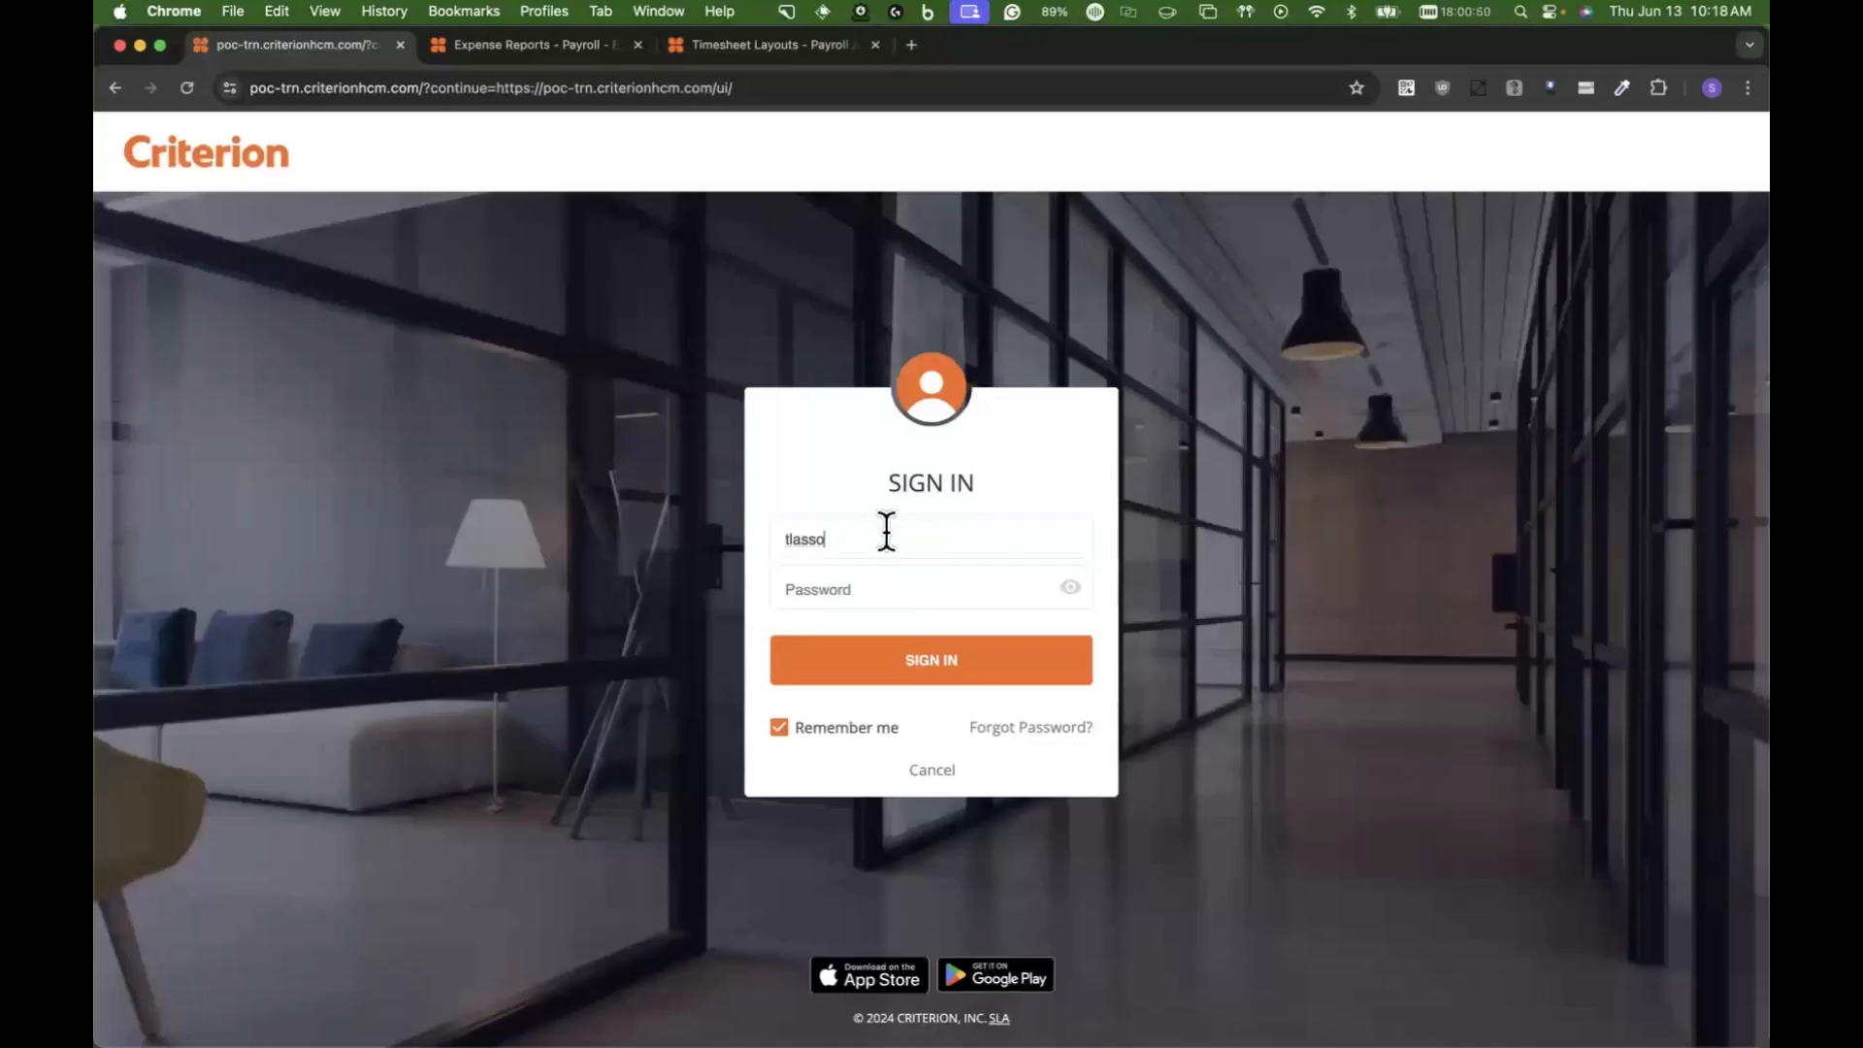
double_click(884, 532)
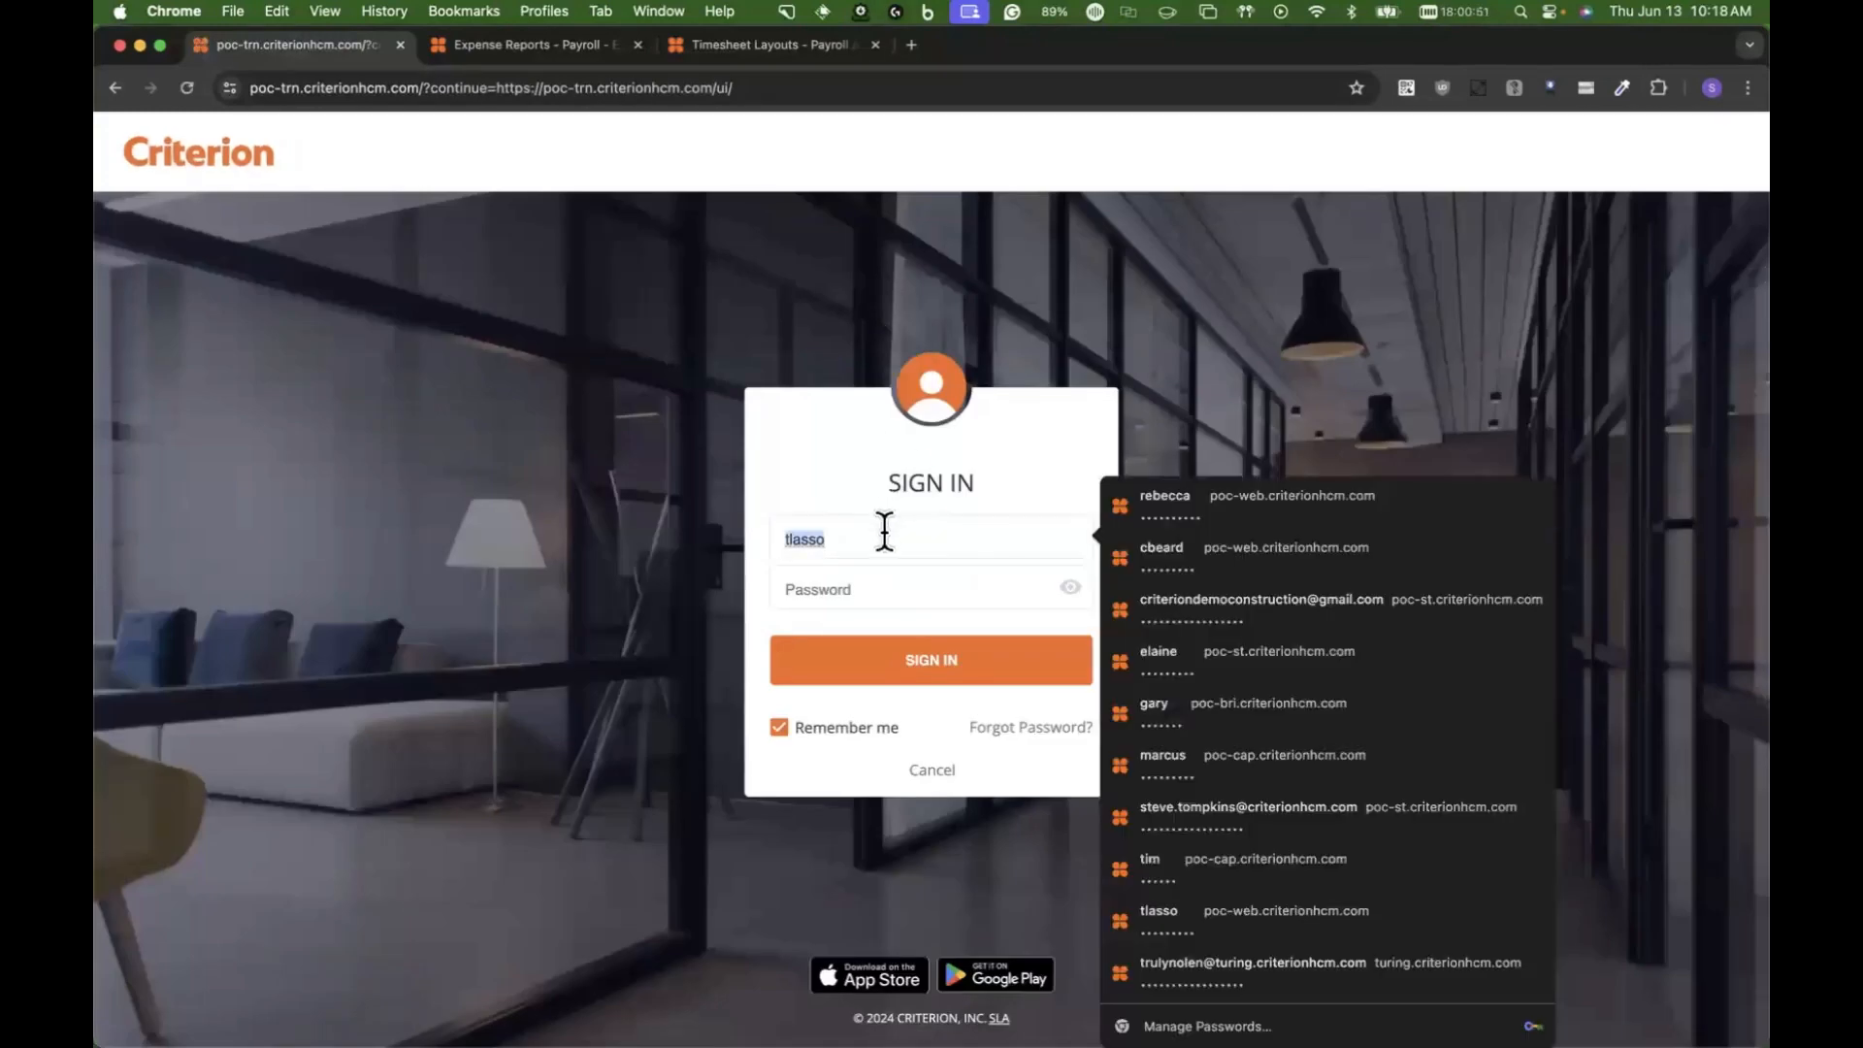
left_click(1237, 563)
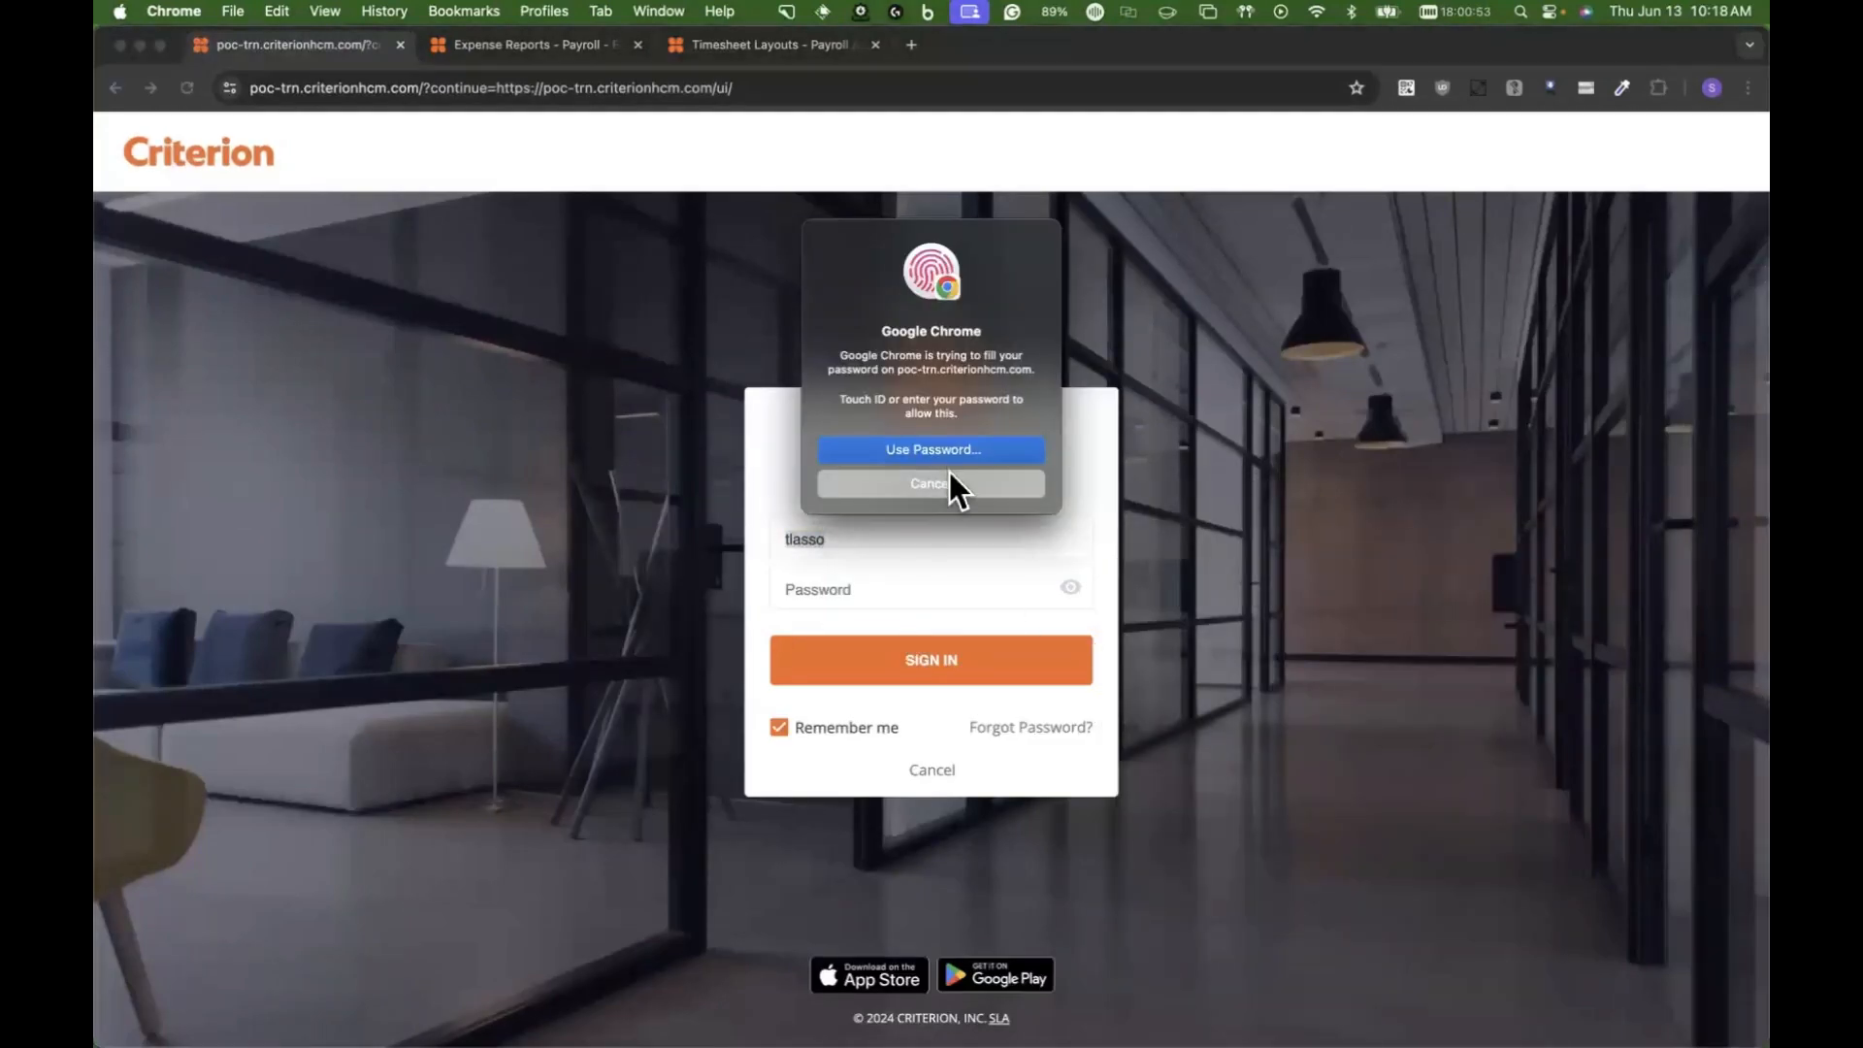
left_click(925, 649)
left_click(932, 602)
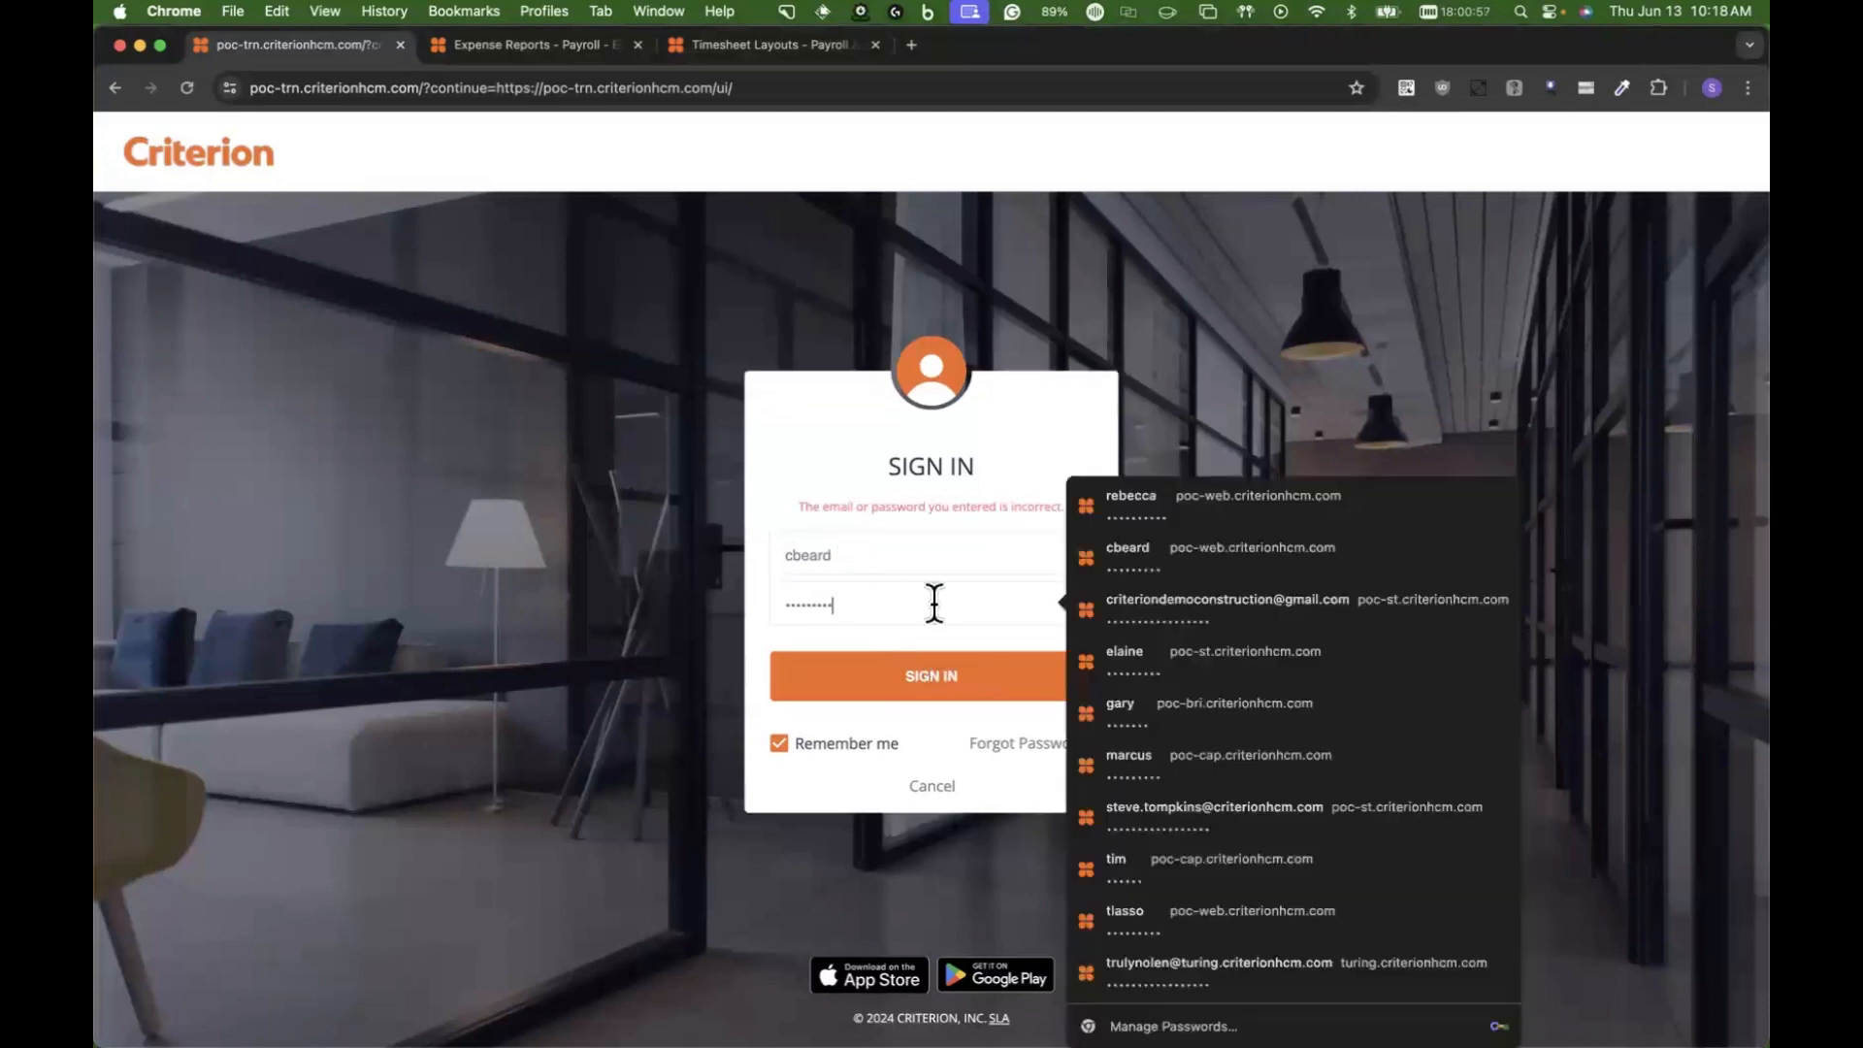
key("BackSpace")
key("BackSpace")
key("BackSpace")
key("BackSpace")
key("BackSpace")
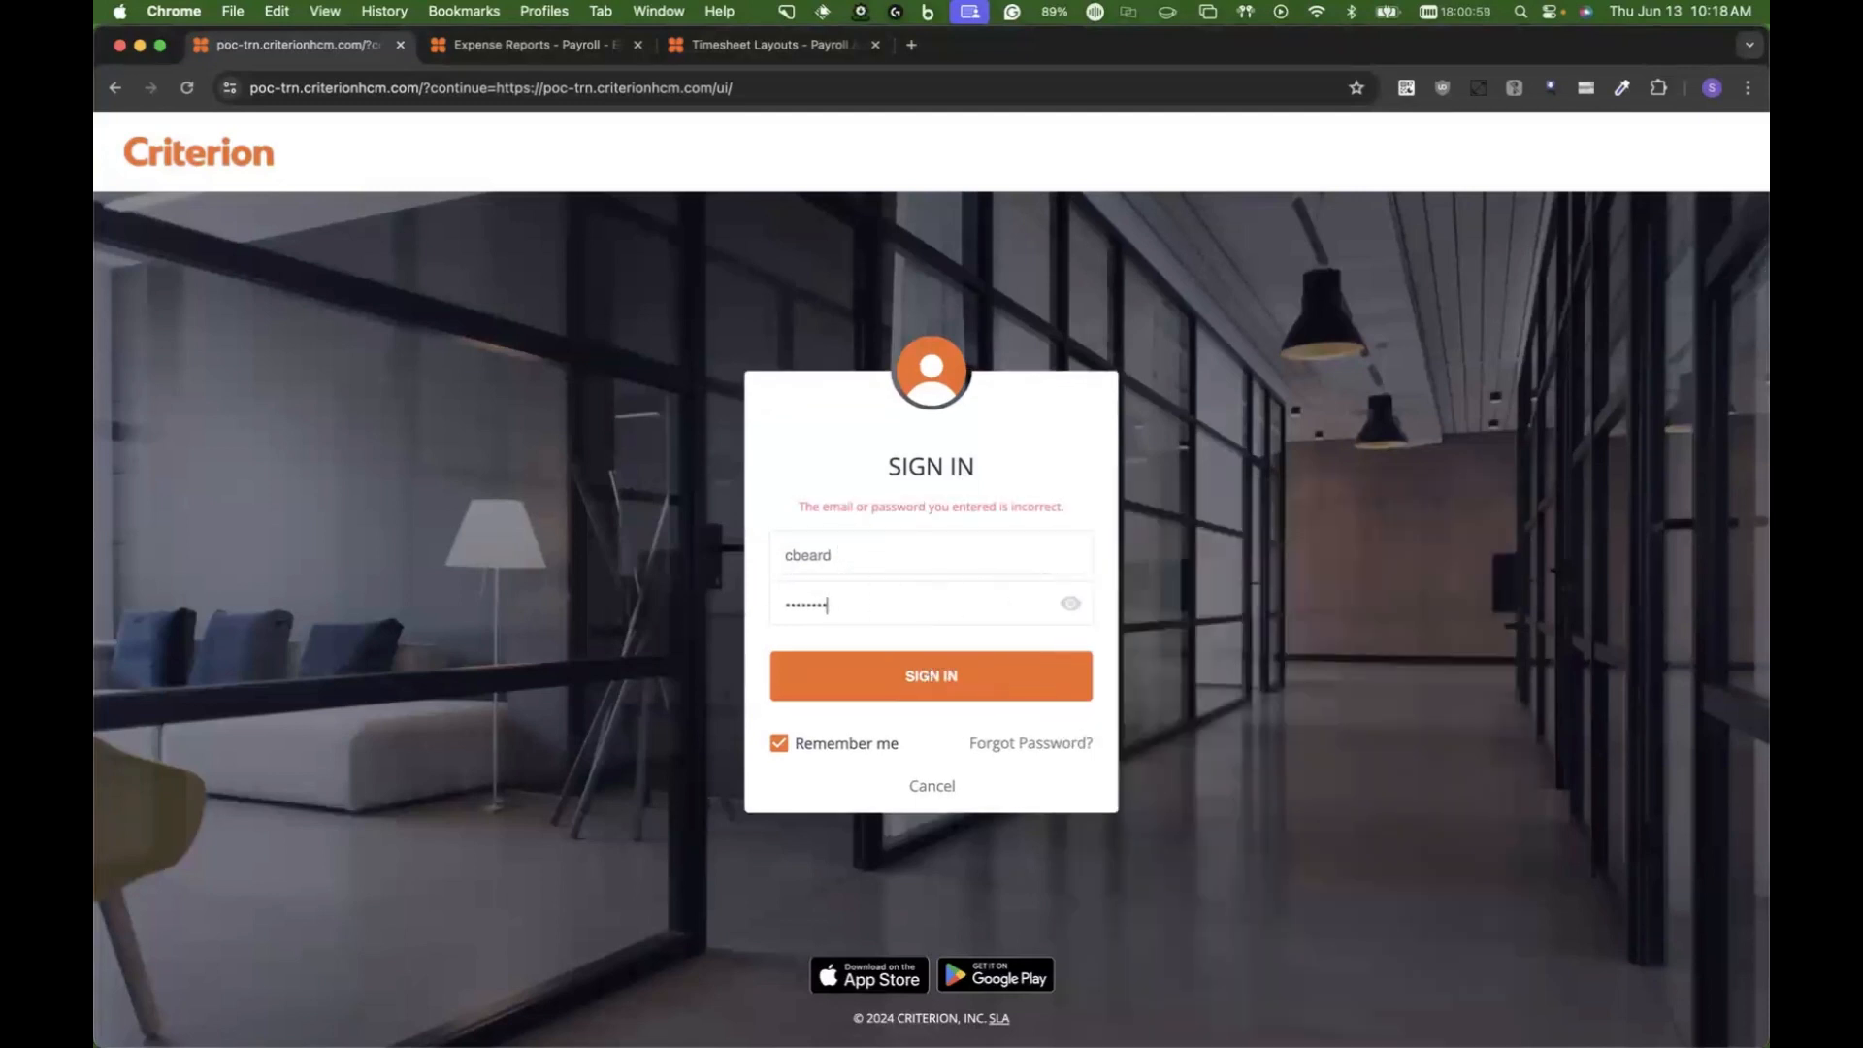
type("••••")
double_click(838, 587)
type("••")
double_click(934, 606)
Step: Sign back in to self-service with the reporting employee's username and account password
double_click(932, 546)
type("tlasso")
key("Tab")
type("••••••")
key("Return")
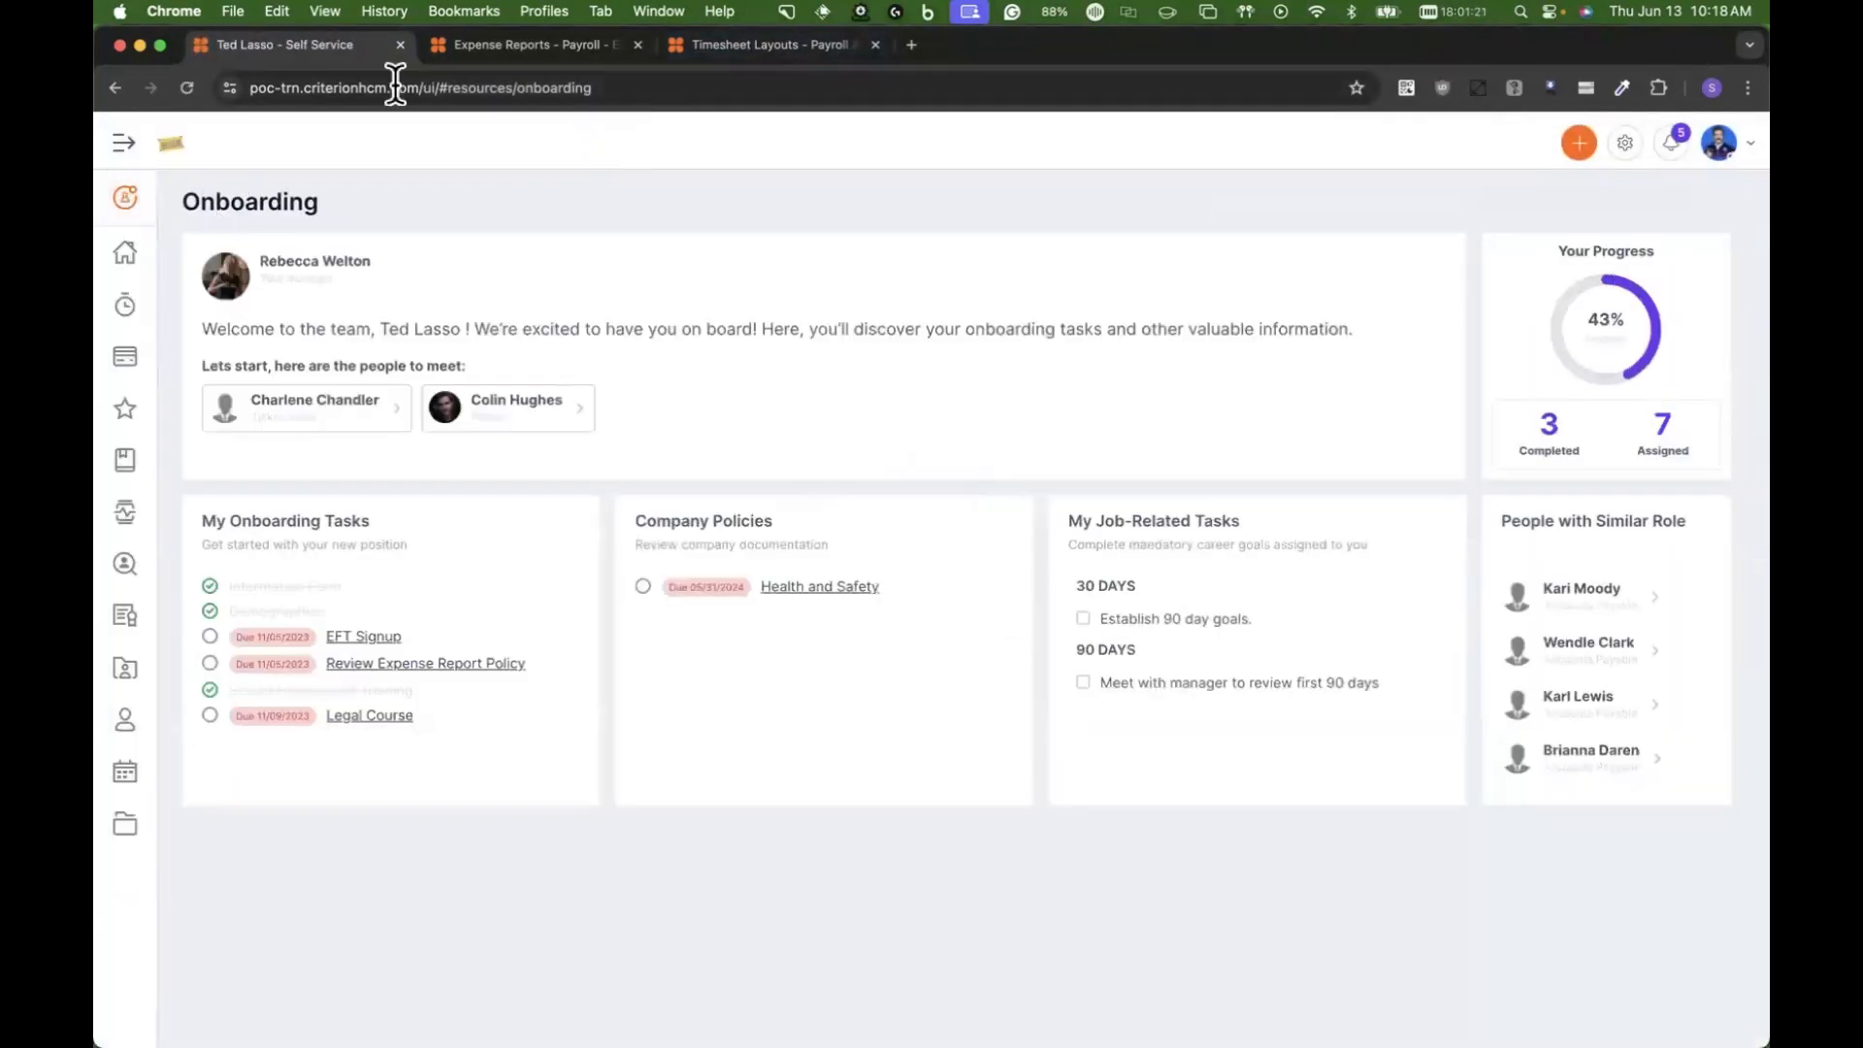
Step: Open the Employee Expense Report workflow in the System Configuration settings of the HR session
left_click(524, 45)
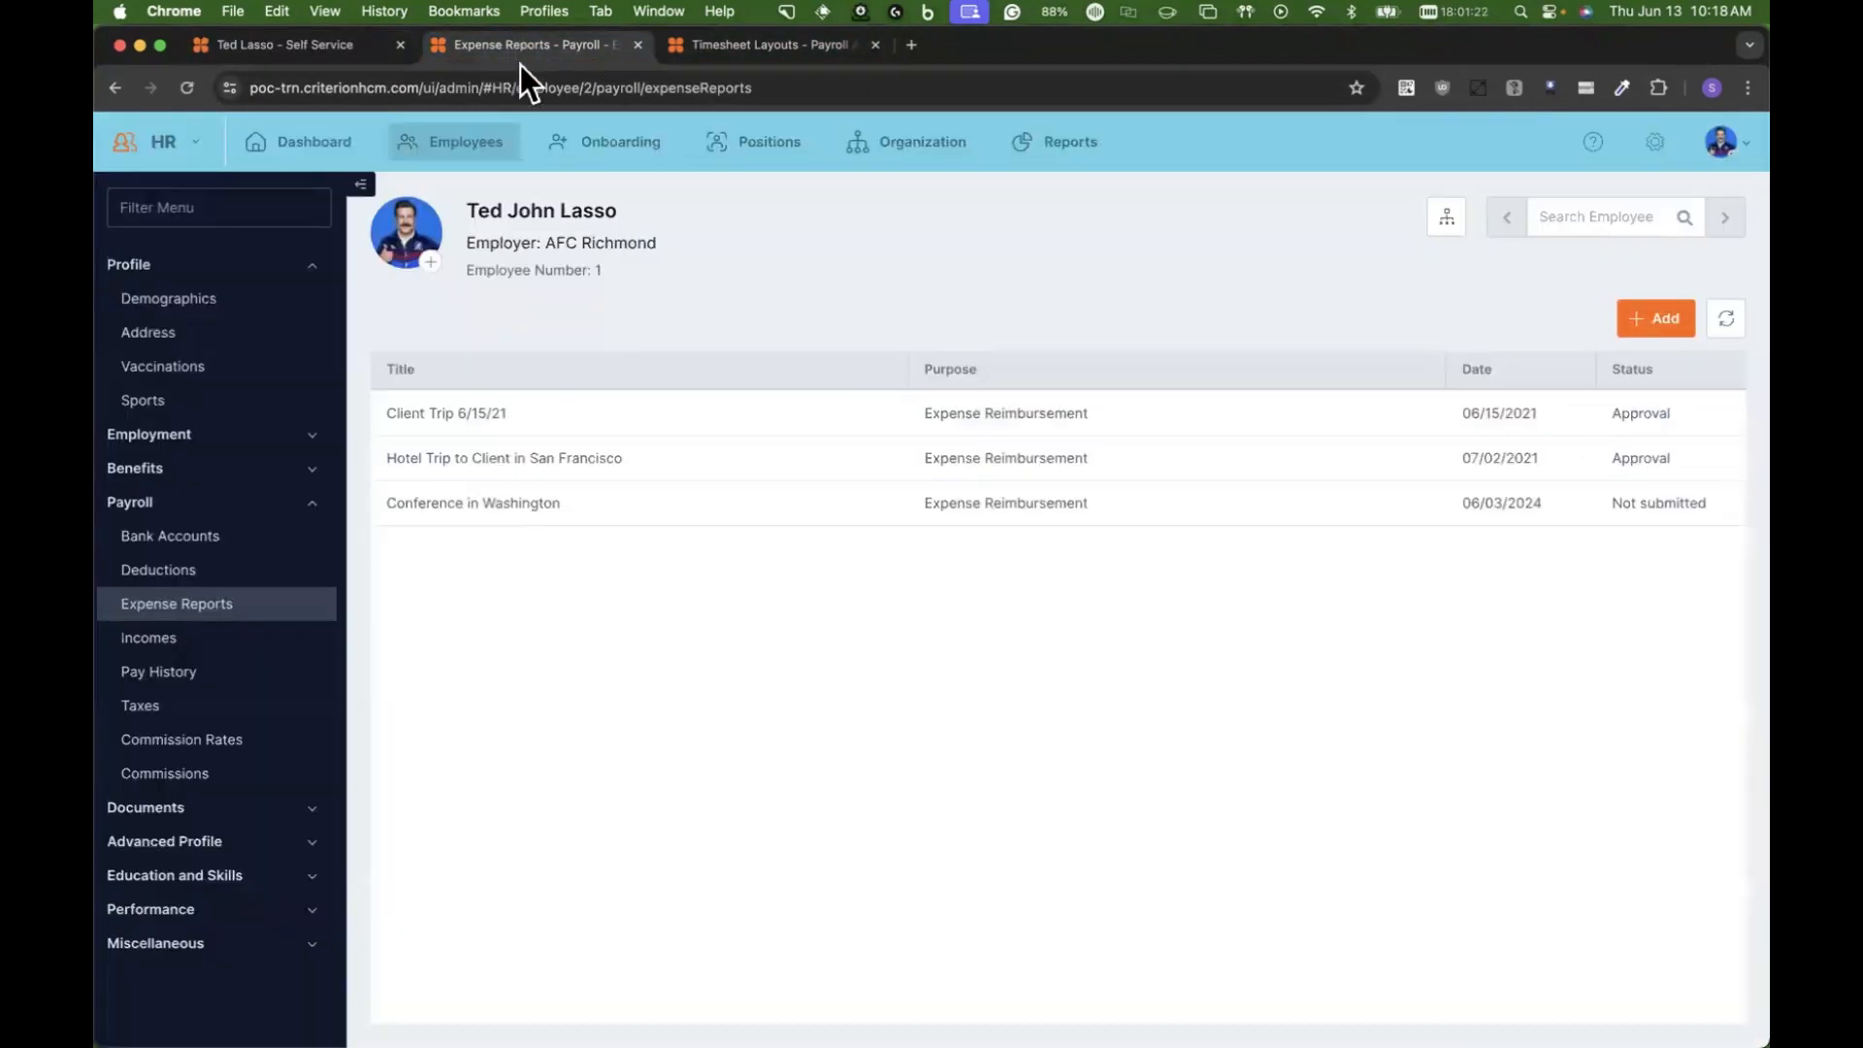
left_click(1654, 141)
left_click(324, 357)
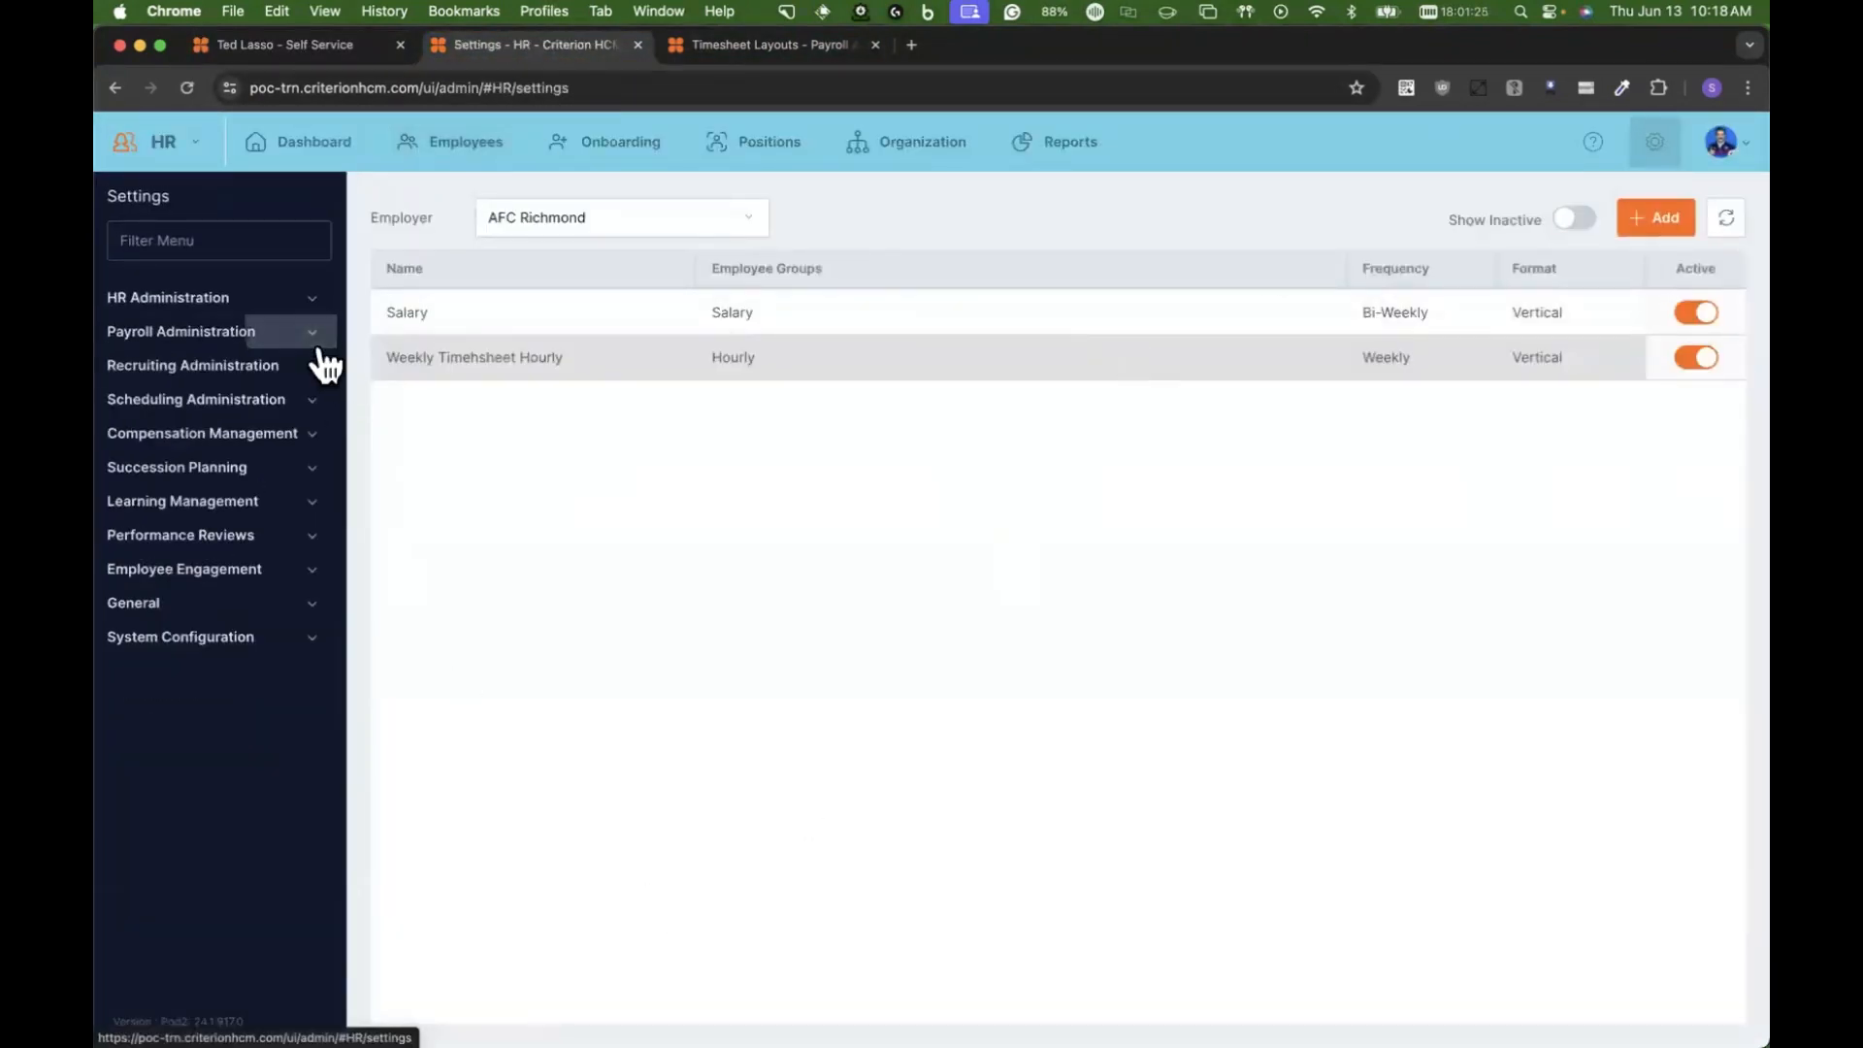
left_click(259, 640)
scroll(228, 854, "down", 8)
left_click(169, 989)
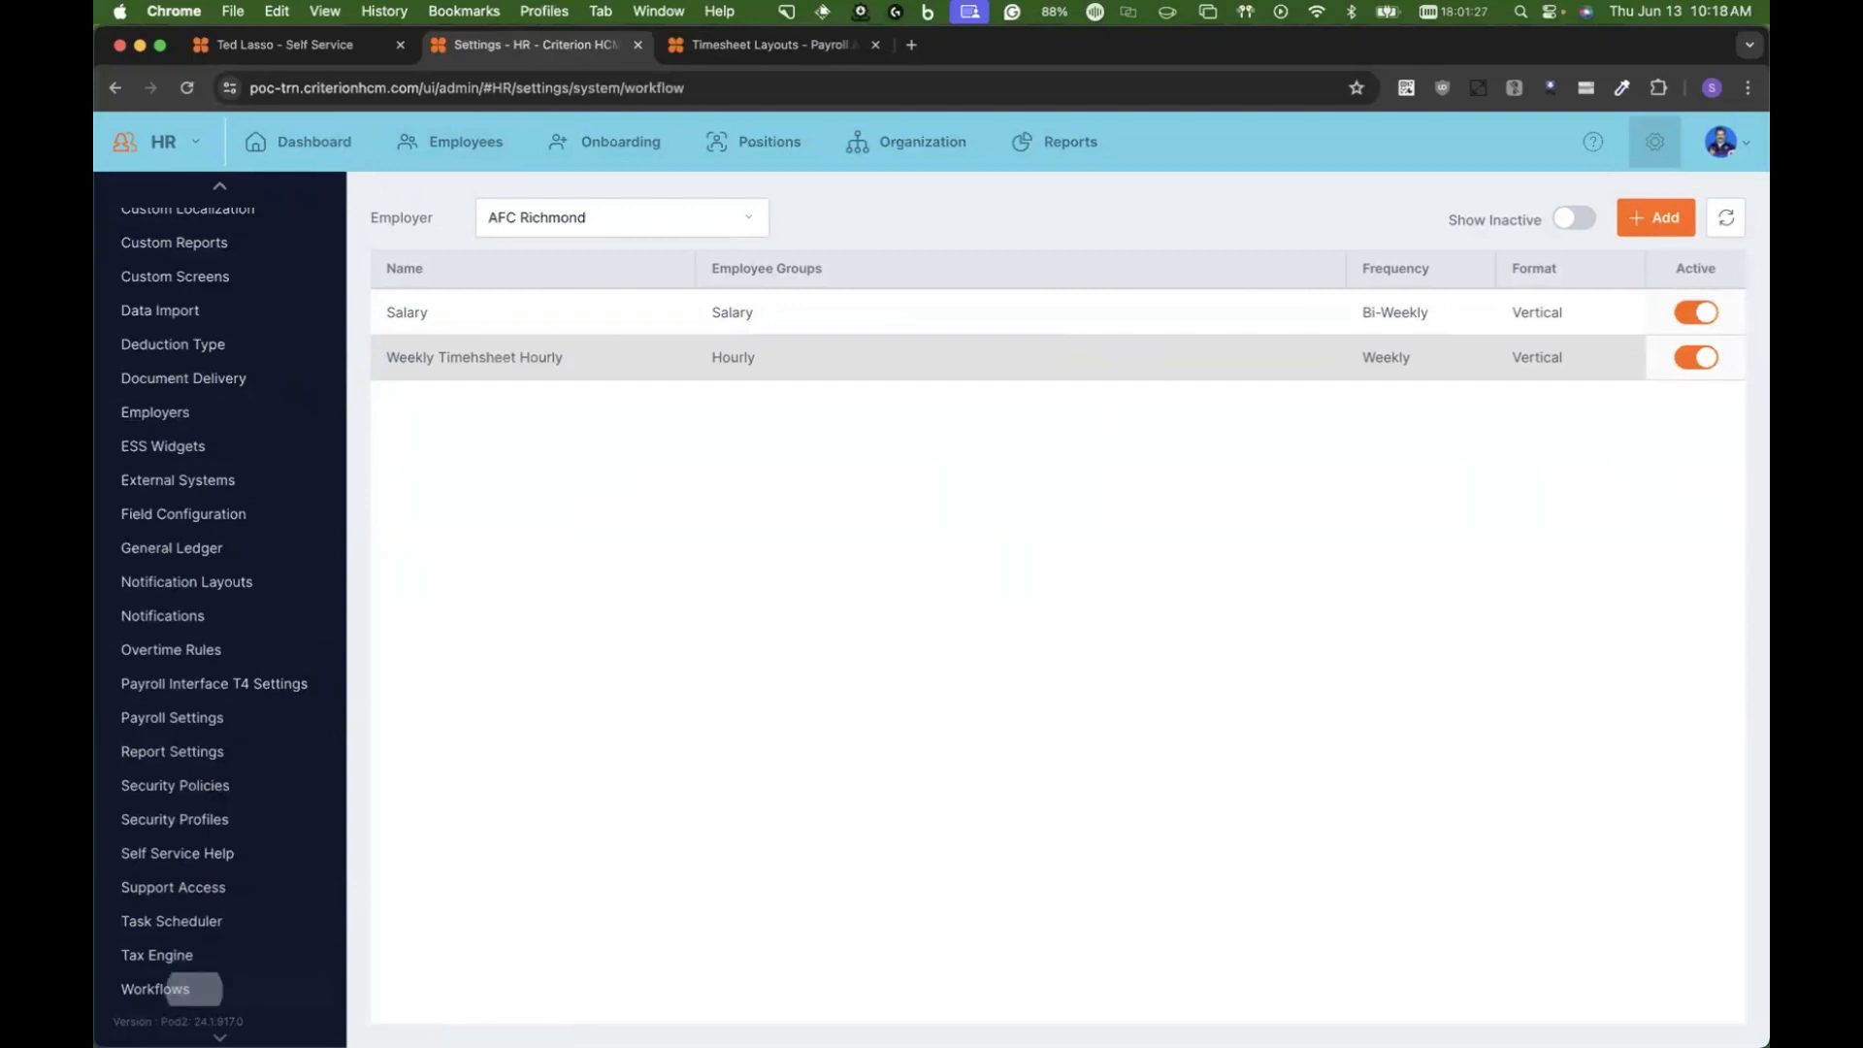
left_click(728, 552)
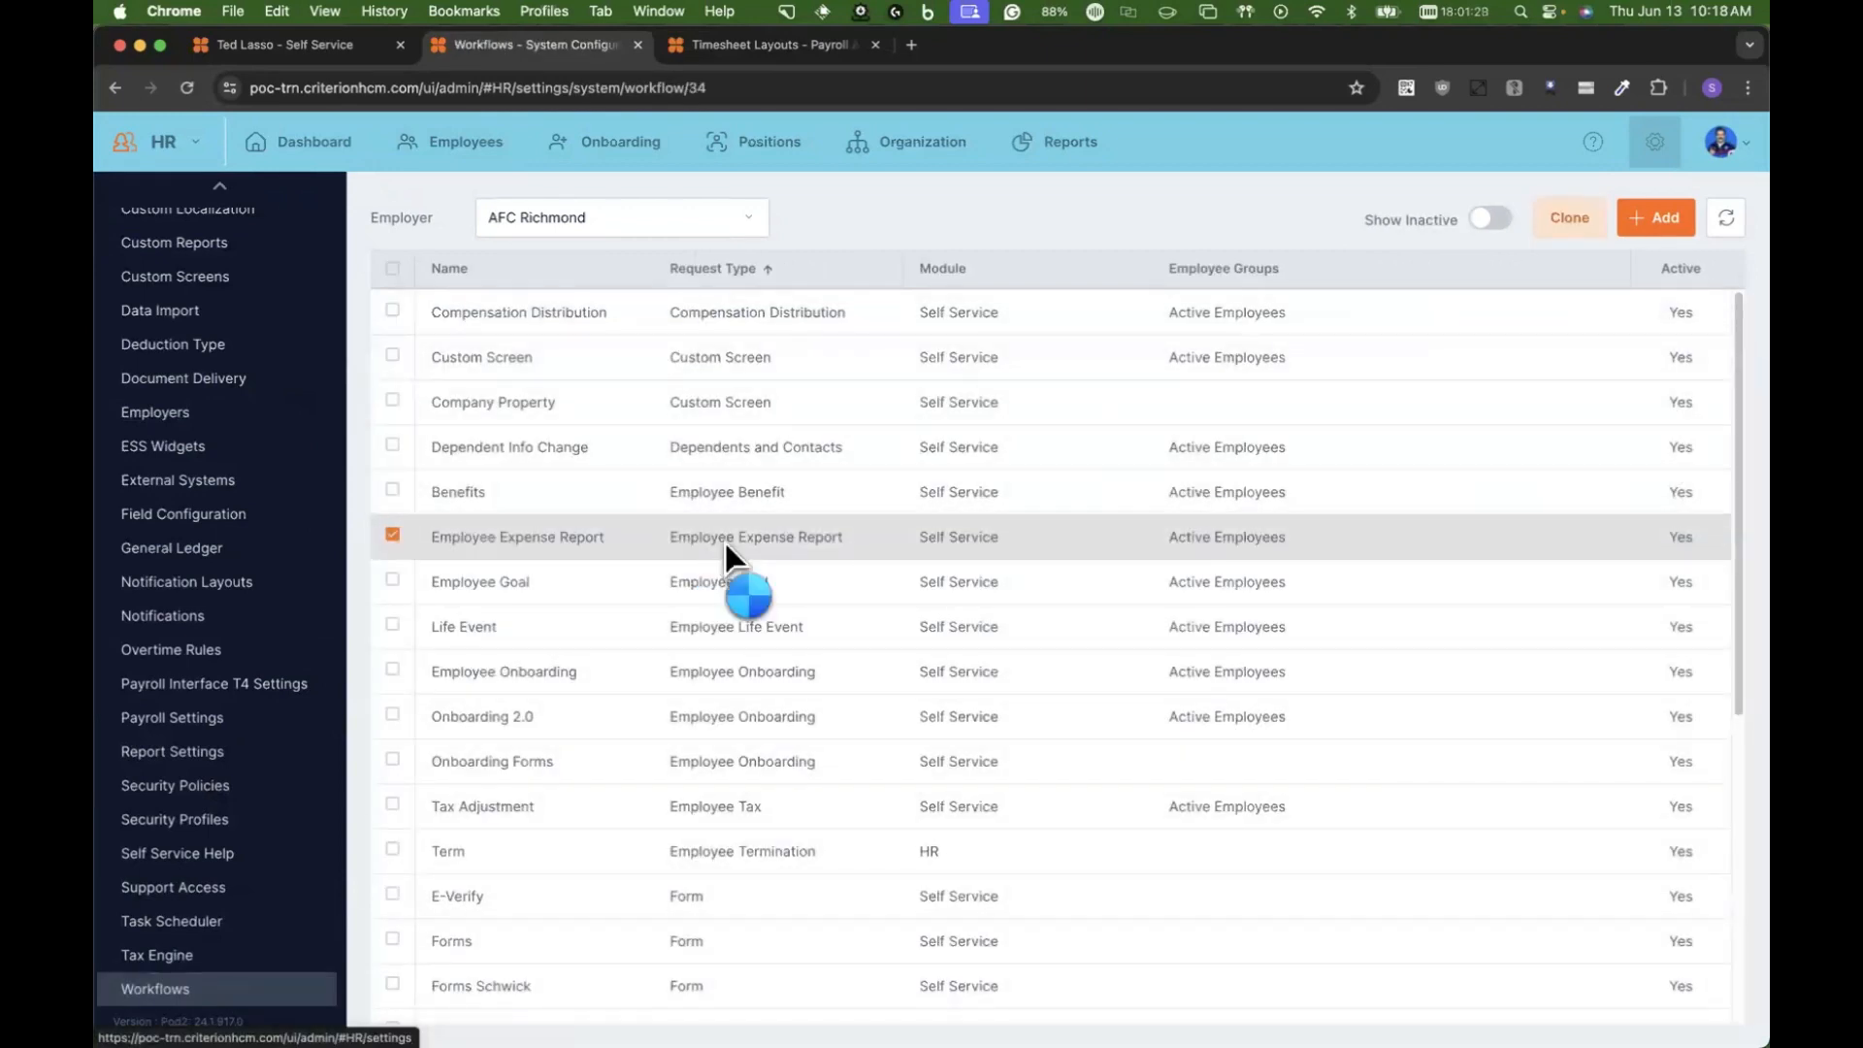
Step: Track the workflow's request dated 06/13/2024 and delegate its approval step to the employee who initiated it
scroll(1514, 766, "down", 3)
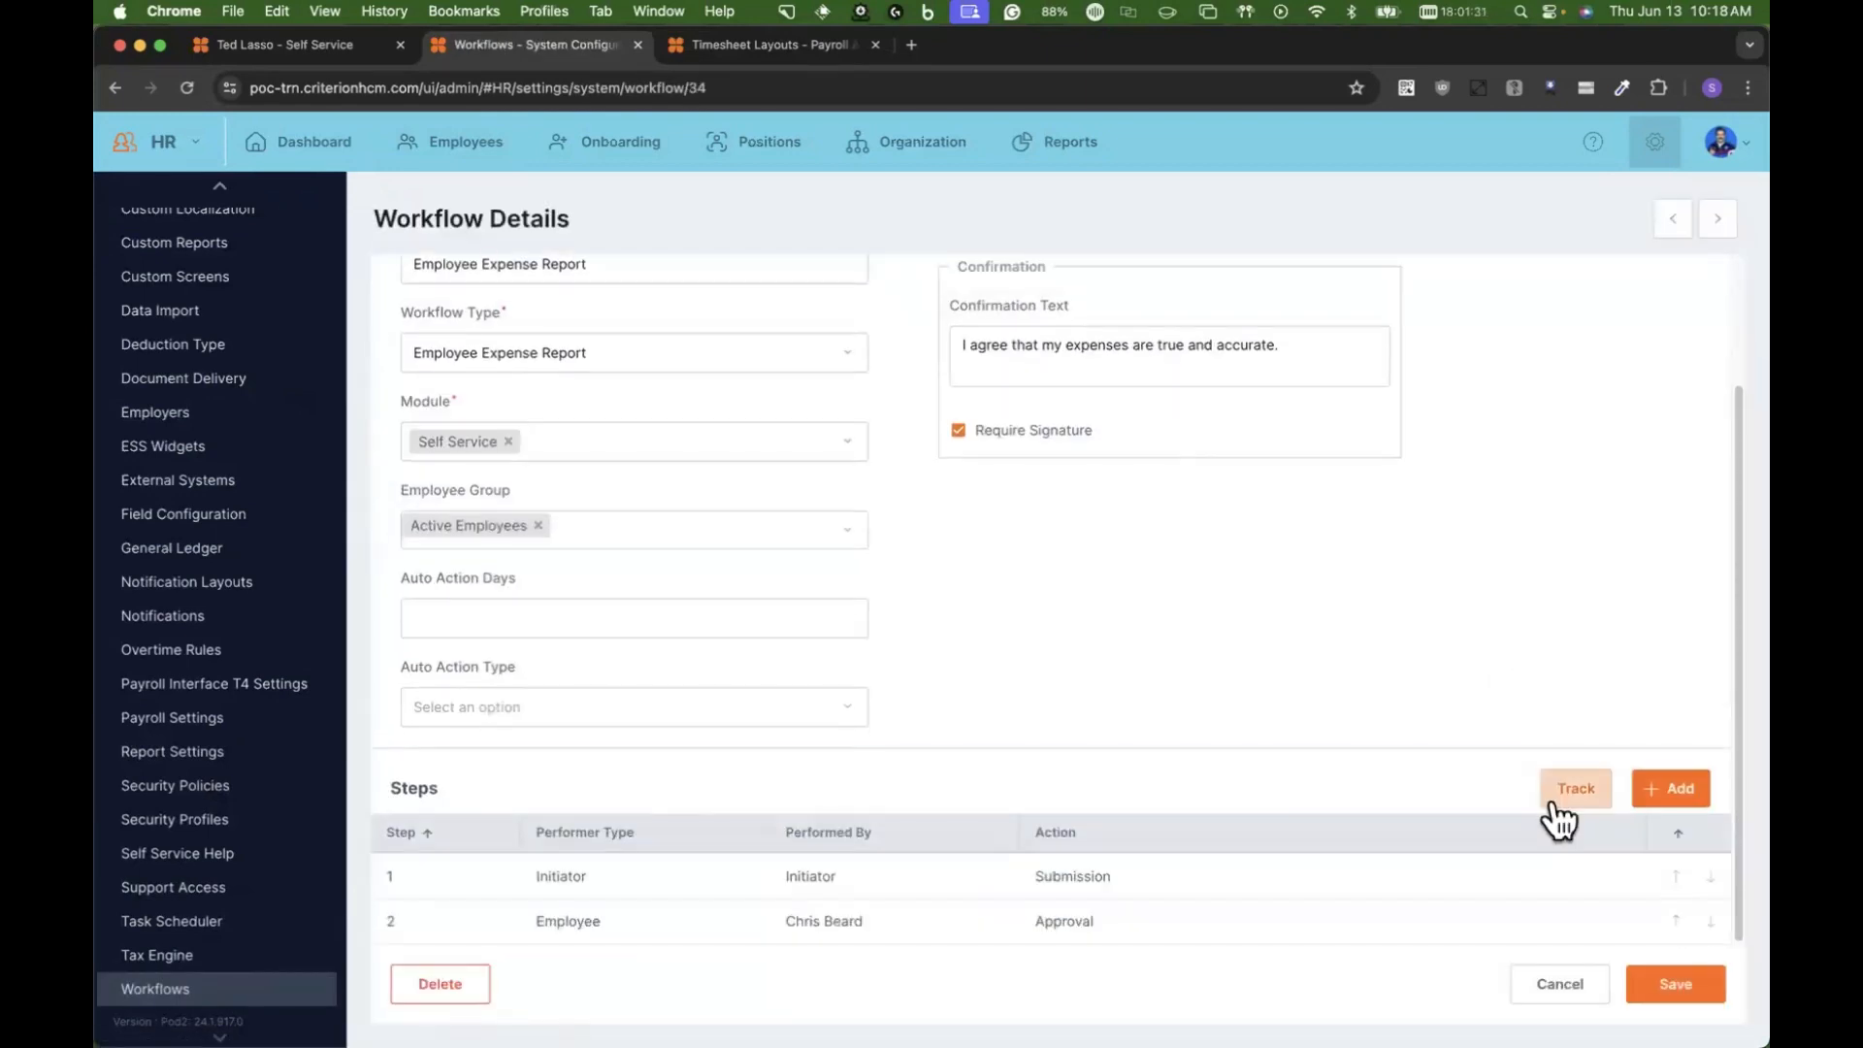
left_click(1574, 791)
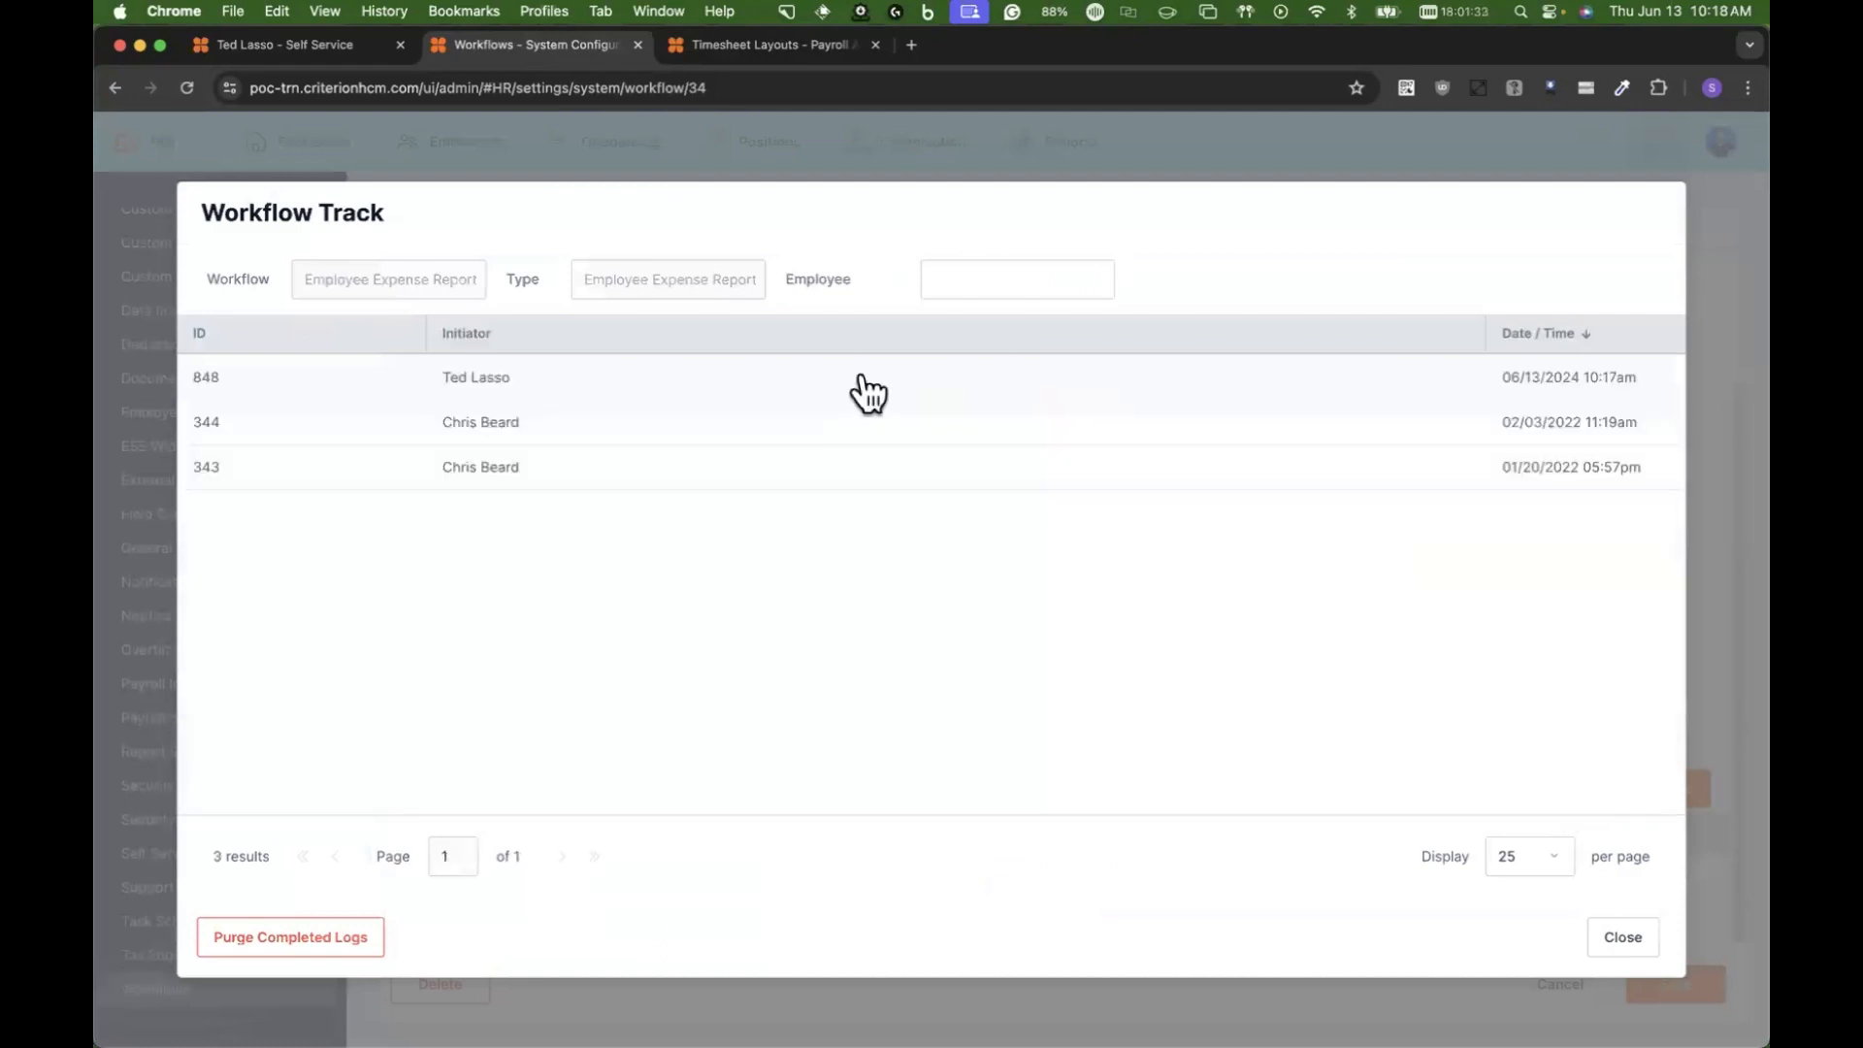
left_click(864, 393)
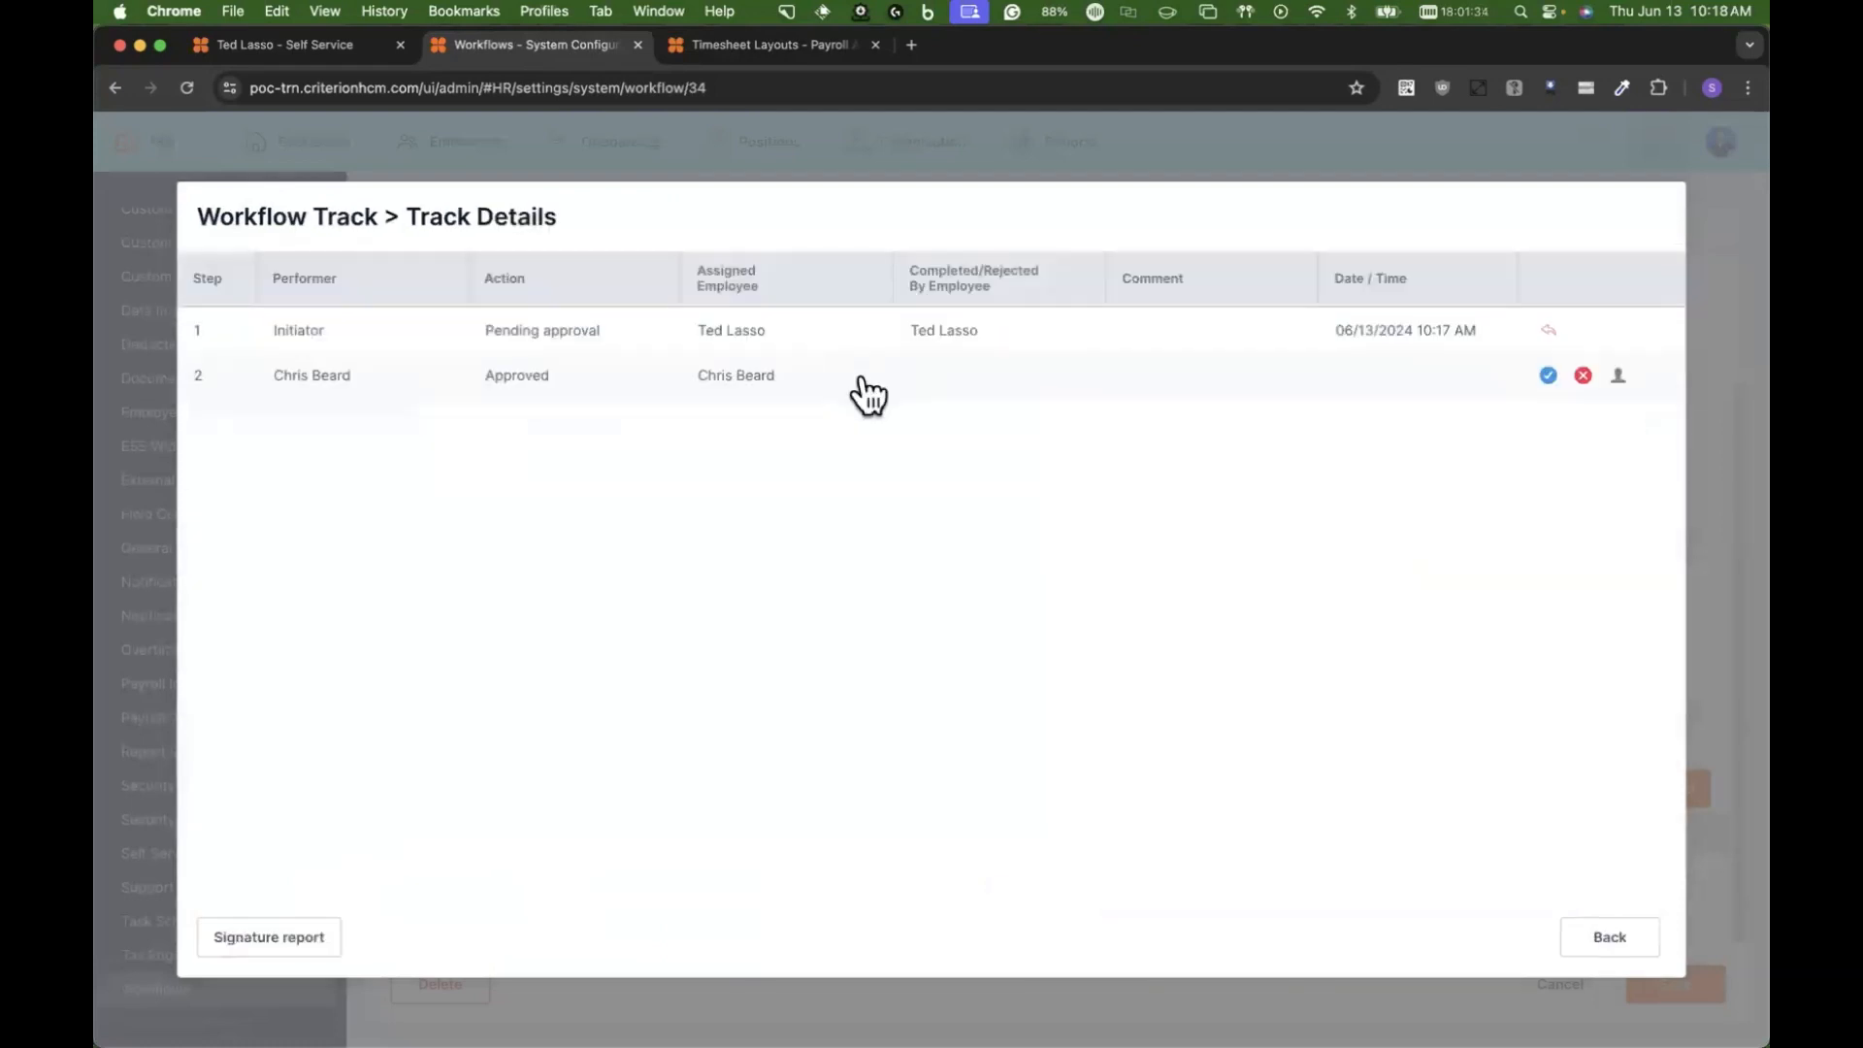
left_click(1617, 376)
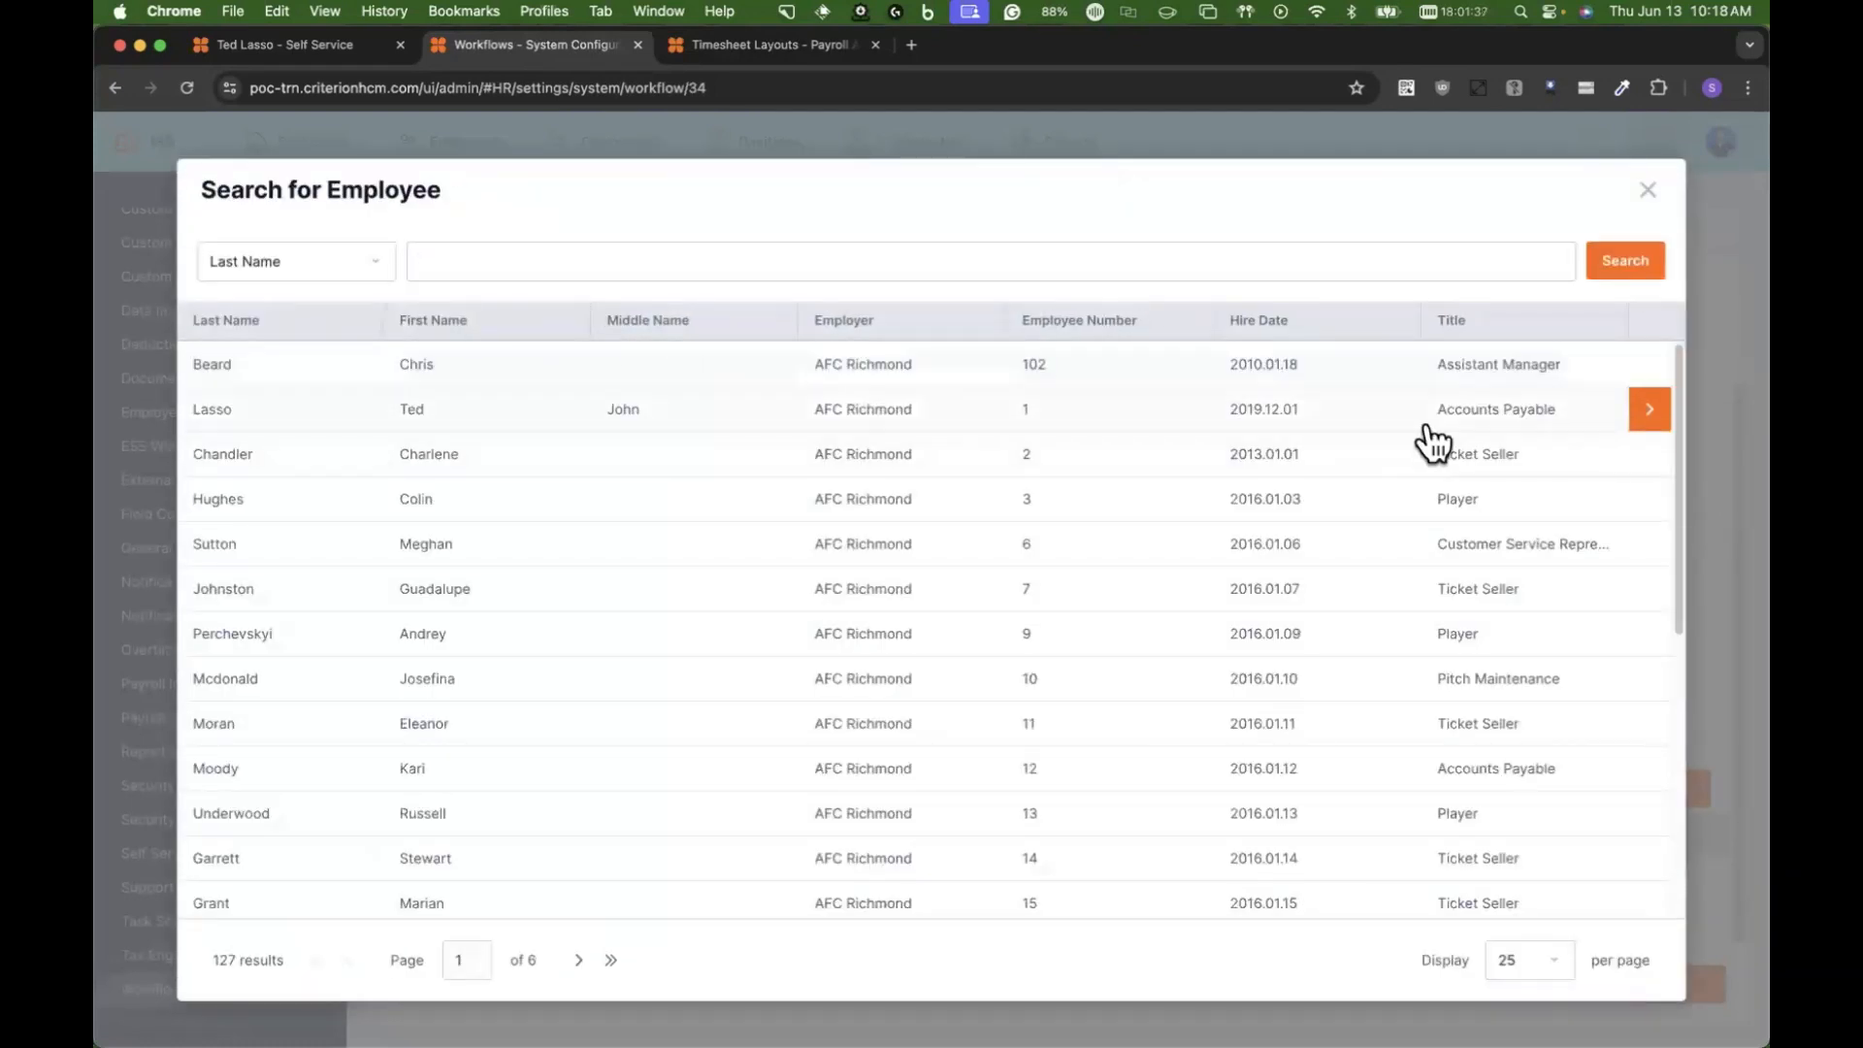
left_click(1653, 409)
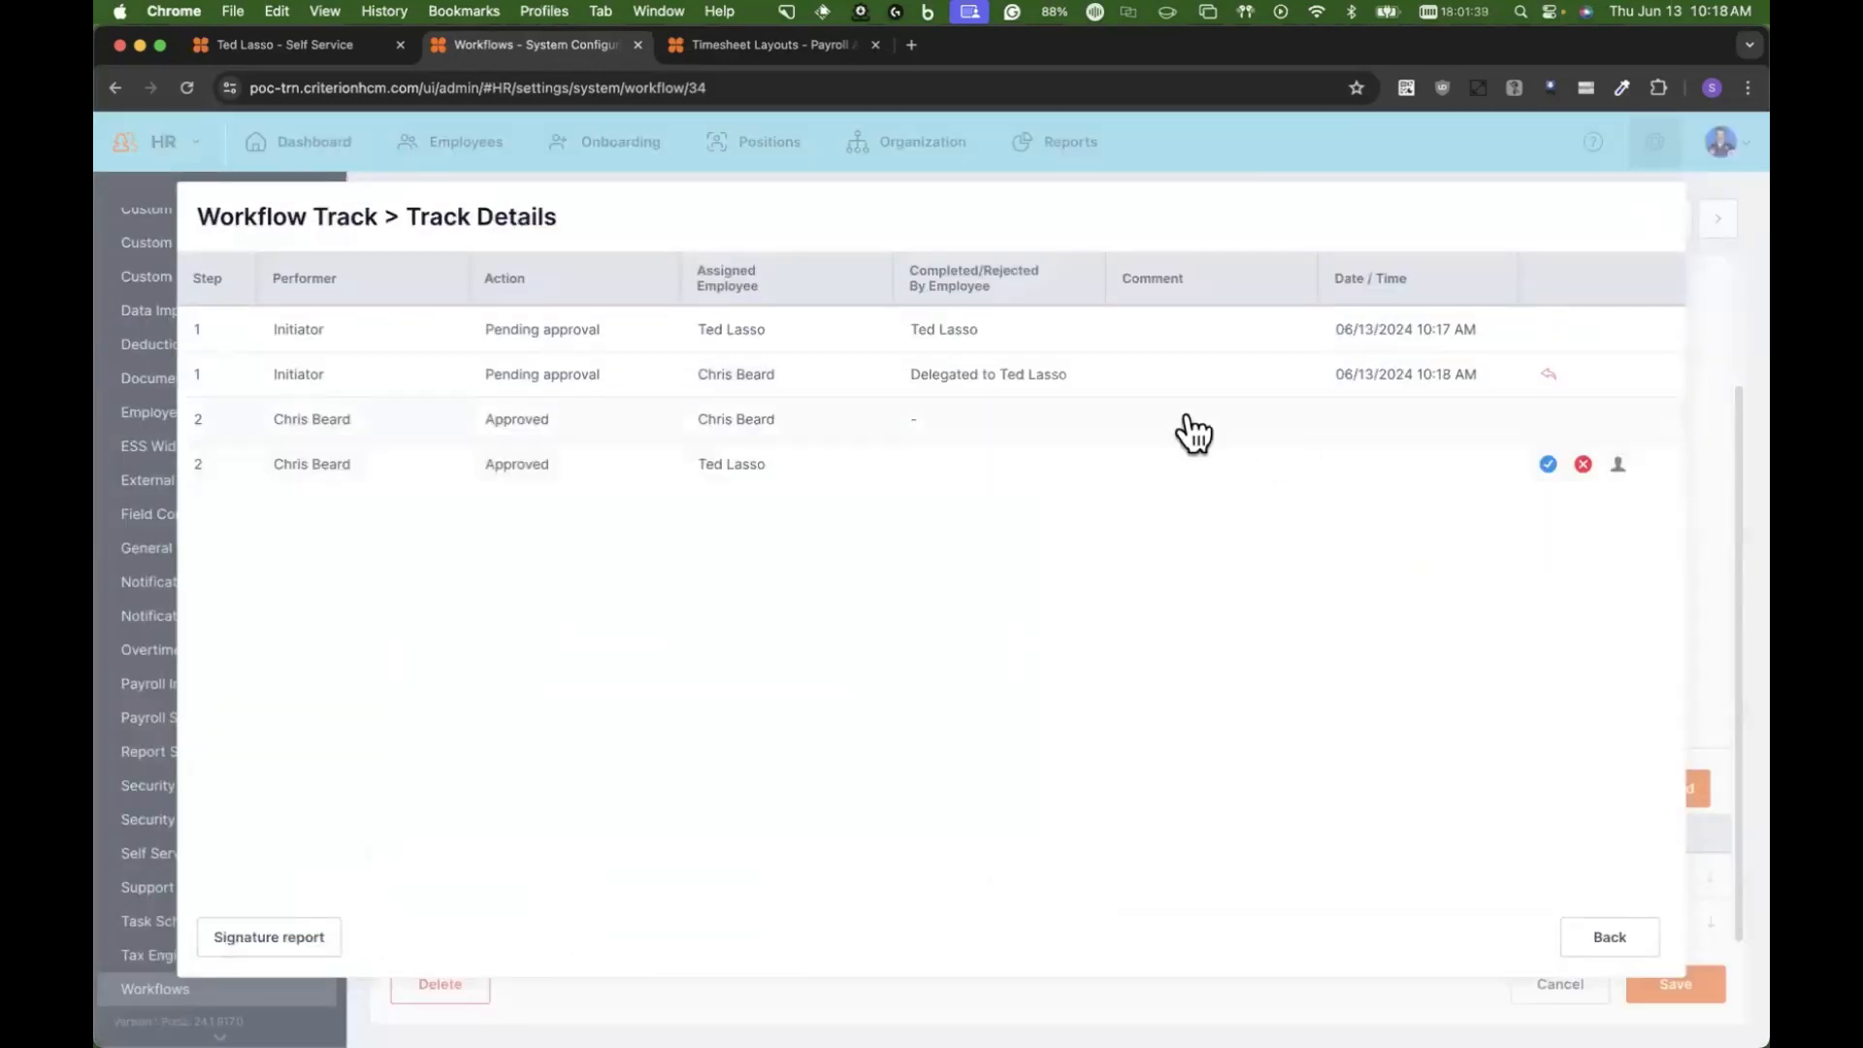
left_click(1601, 938)
Step: Reload self-service and open the pending Employee Expense Report task from the dashboard
left_click(258, 39)
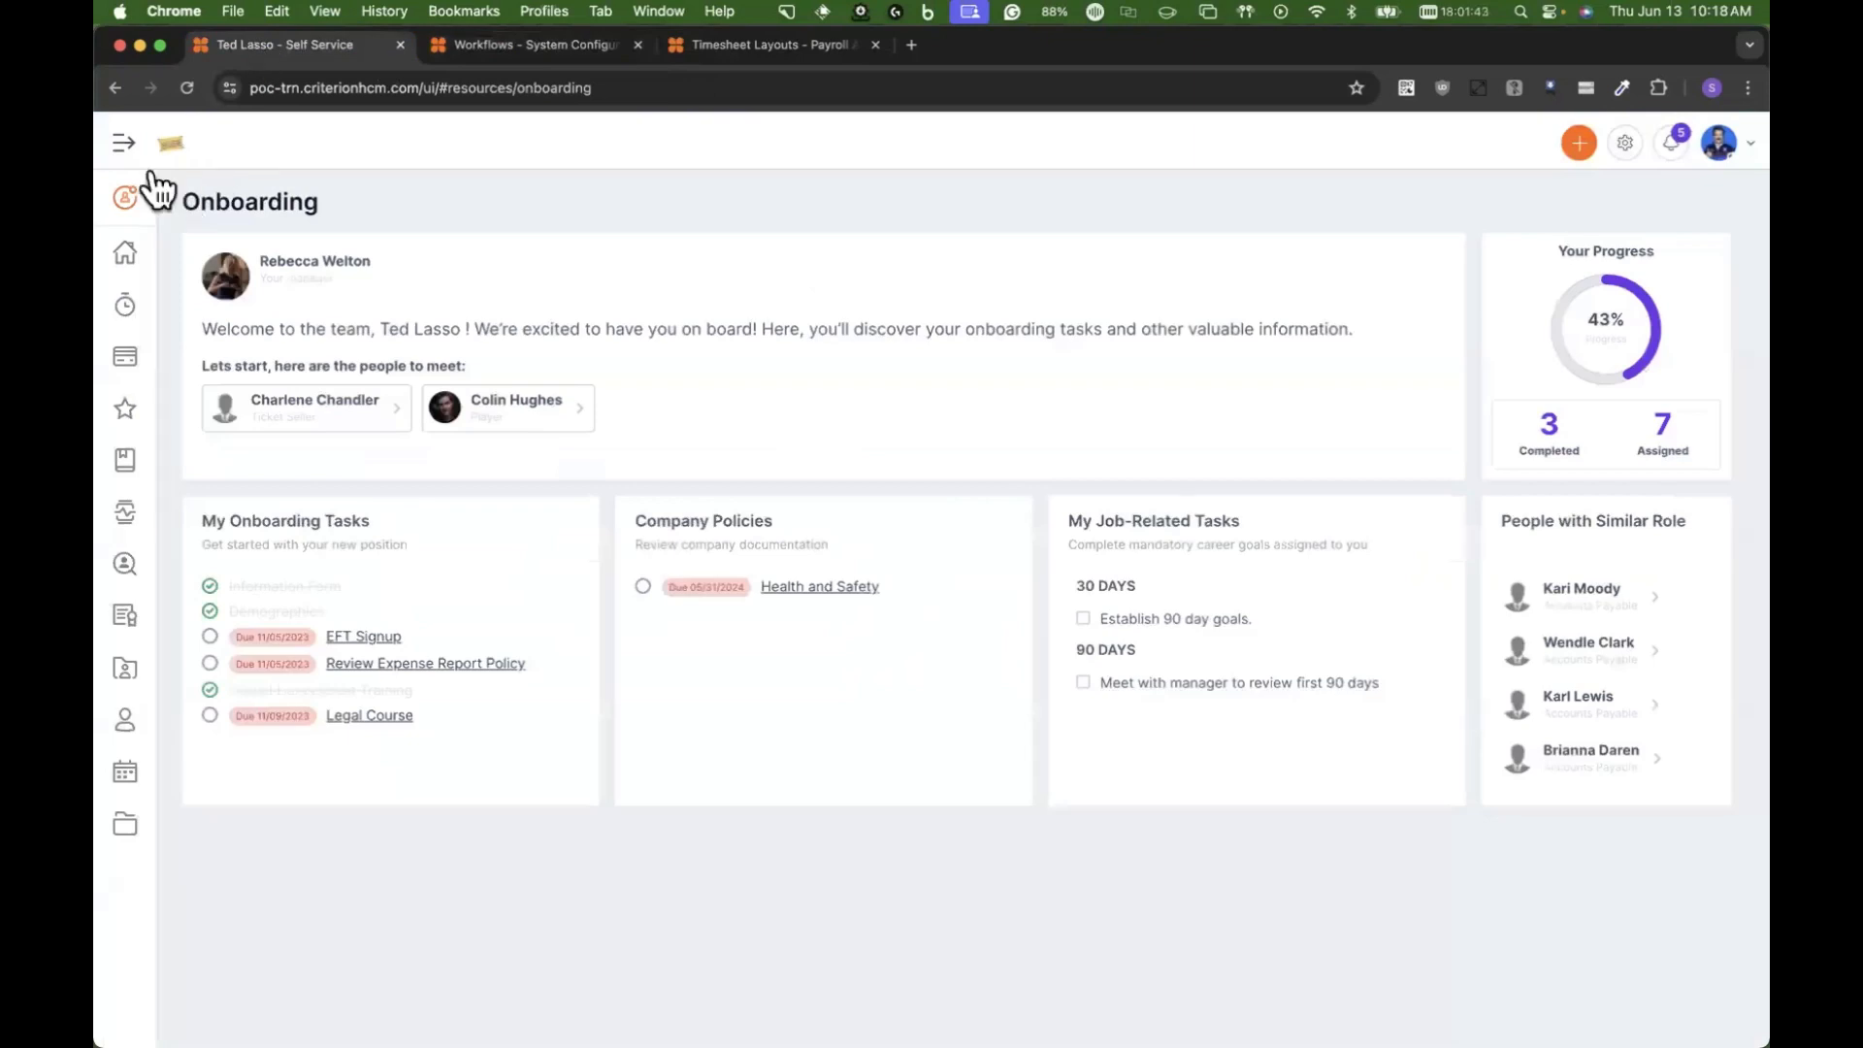
left_click(186, 88)
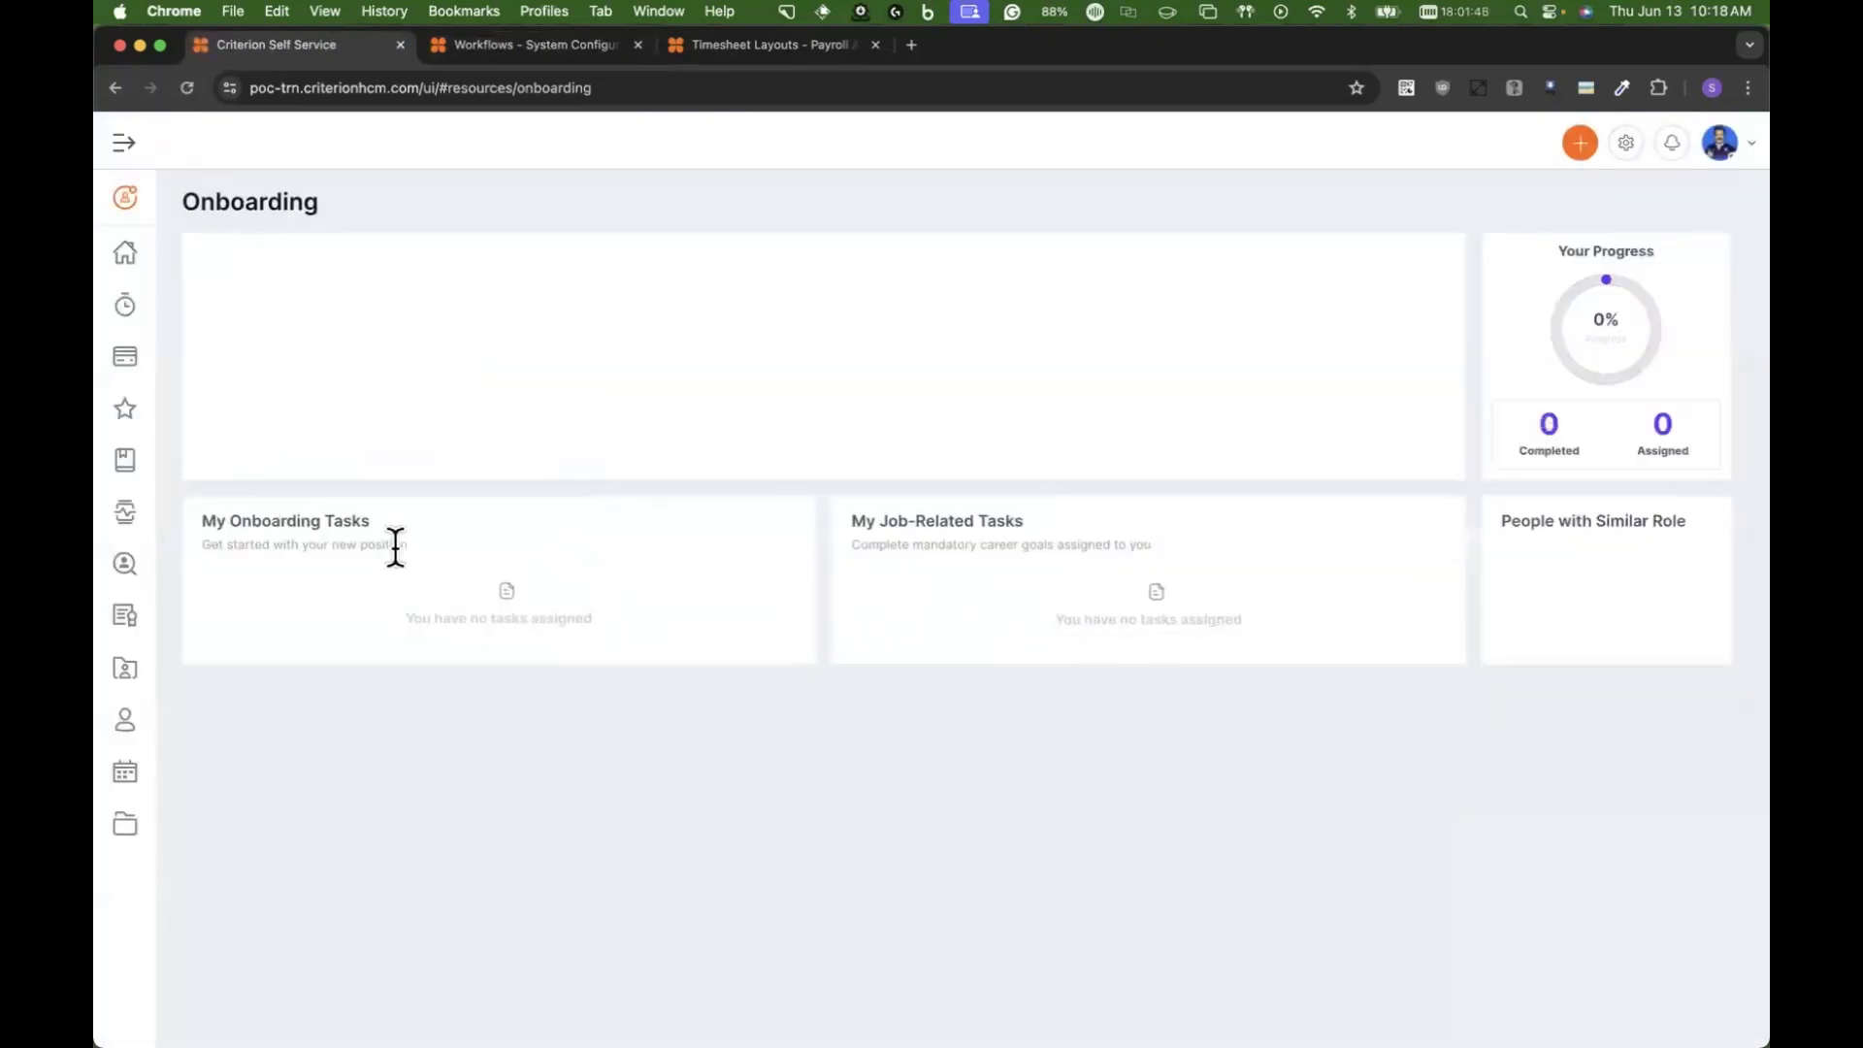
left_click(124, 256)
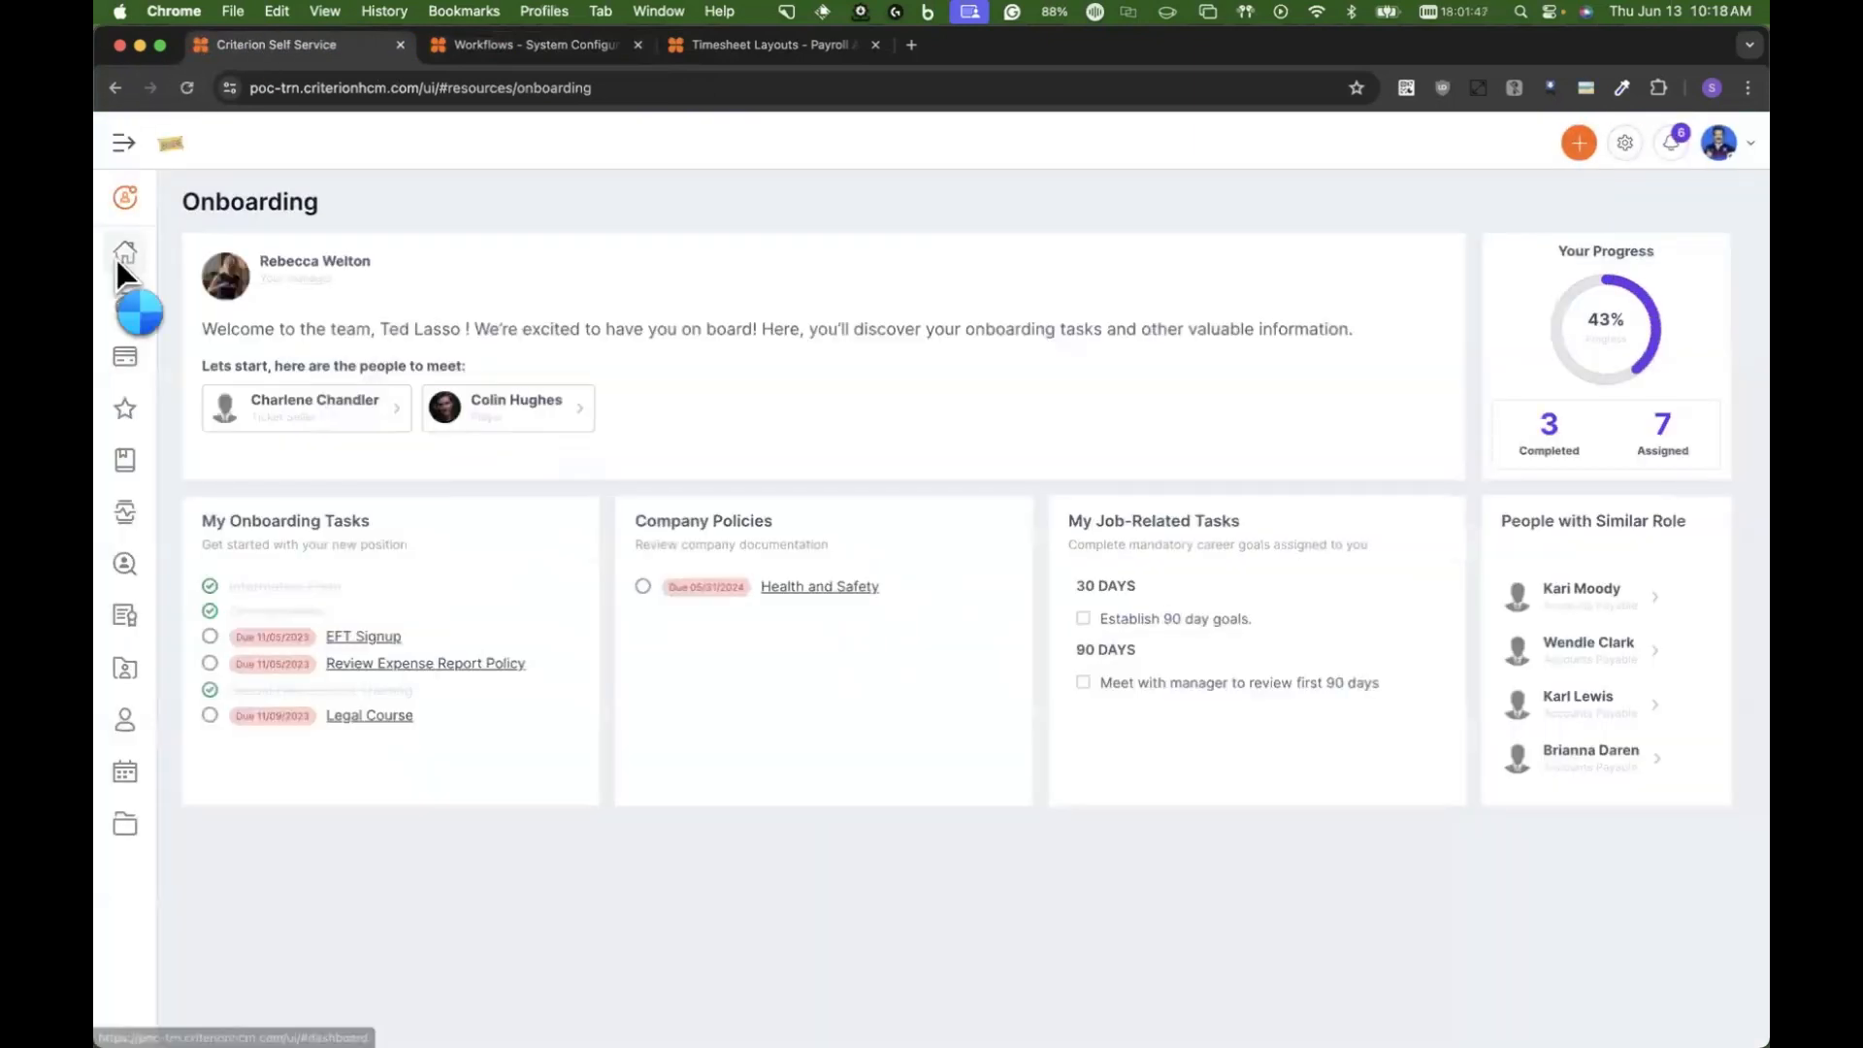
mouse_move(146, 373)
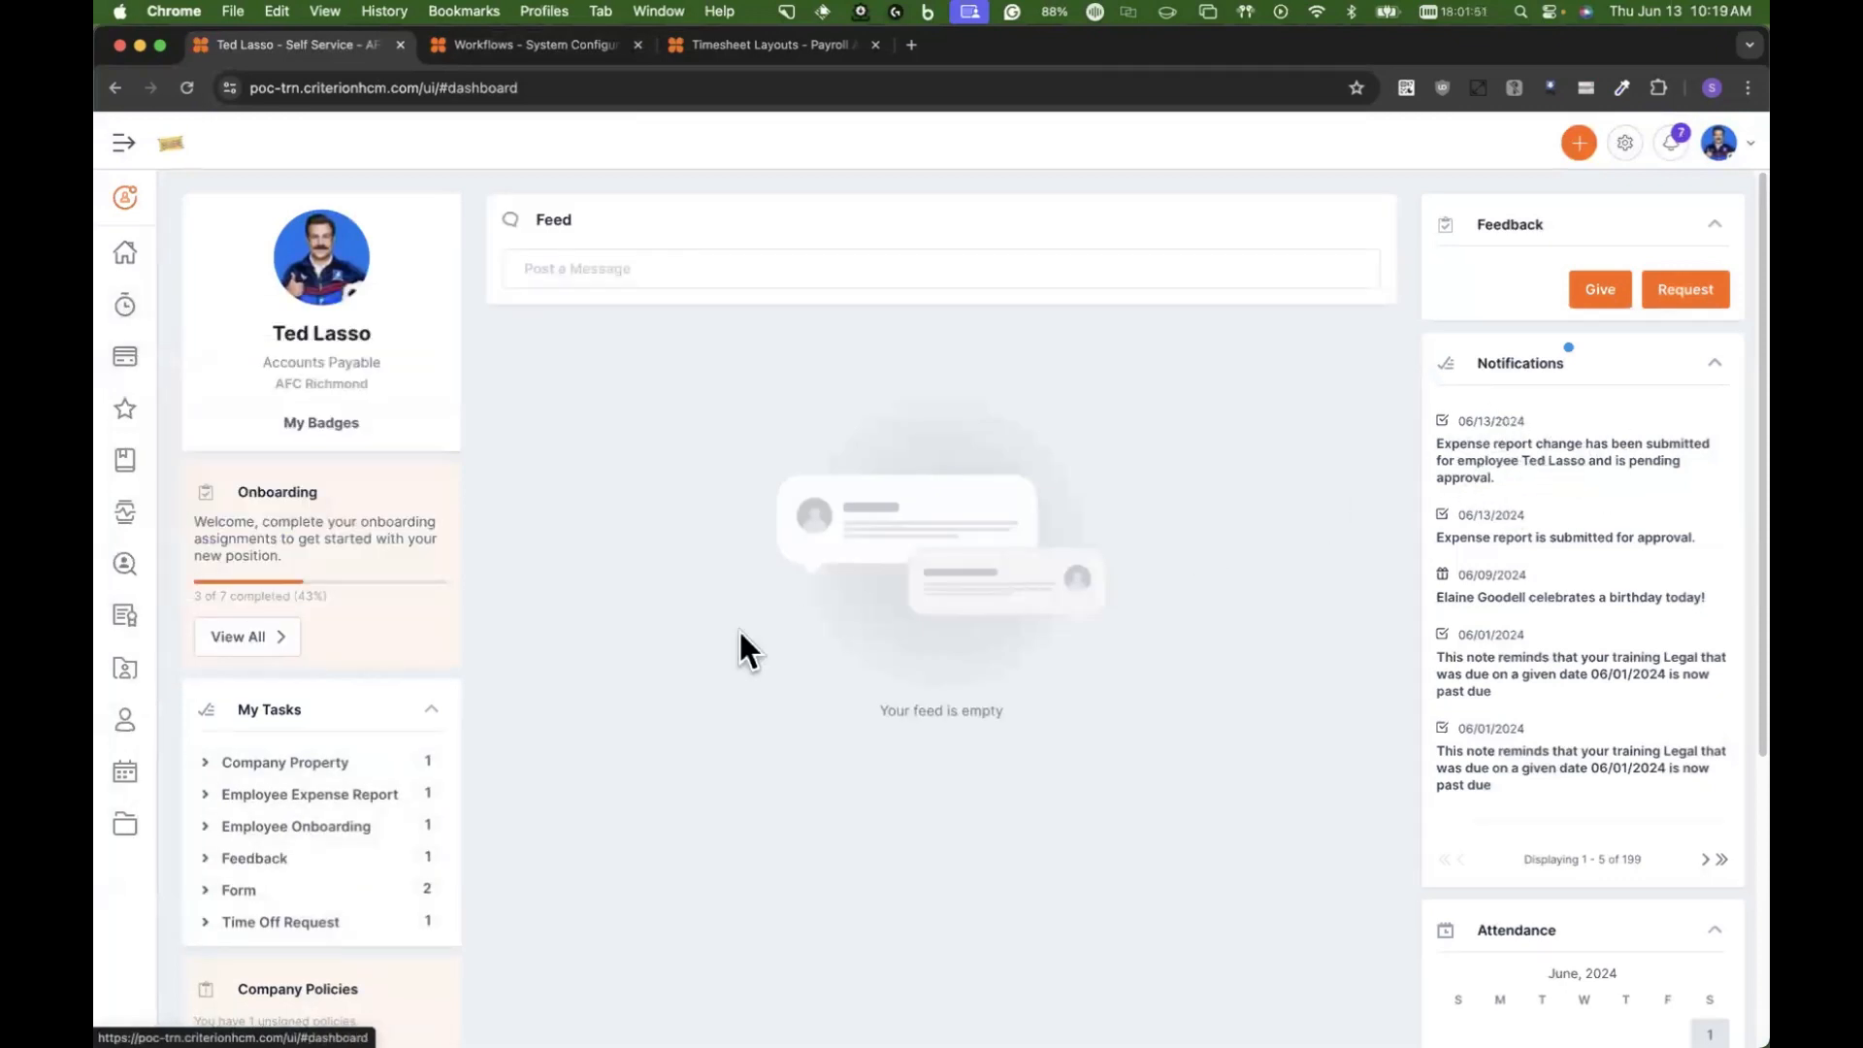
left_click(297, 797)
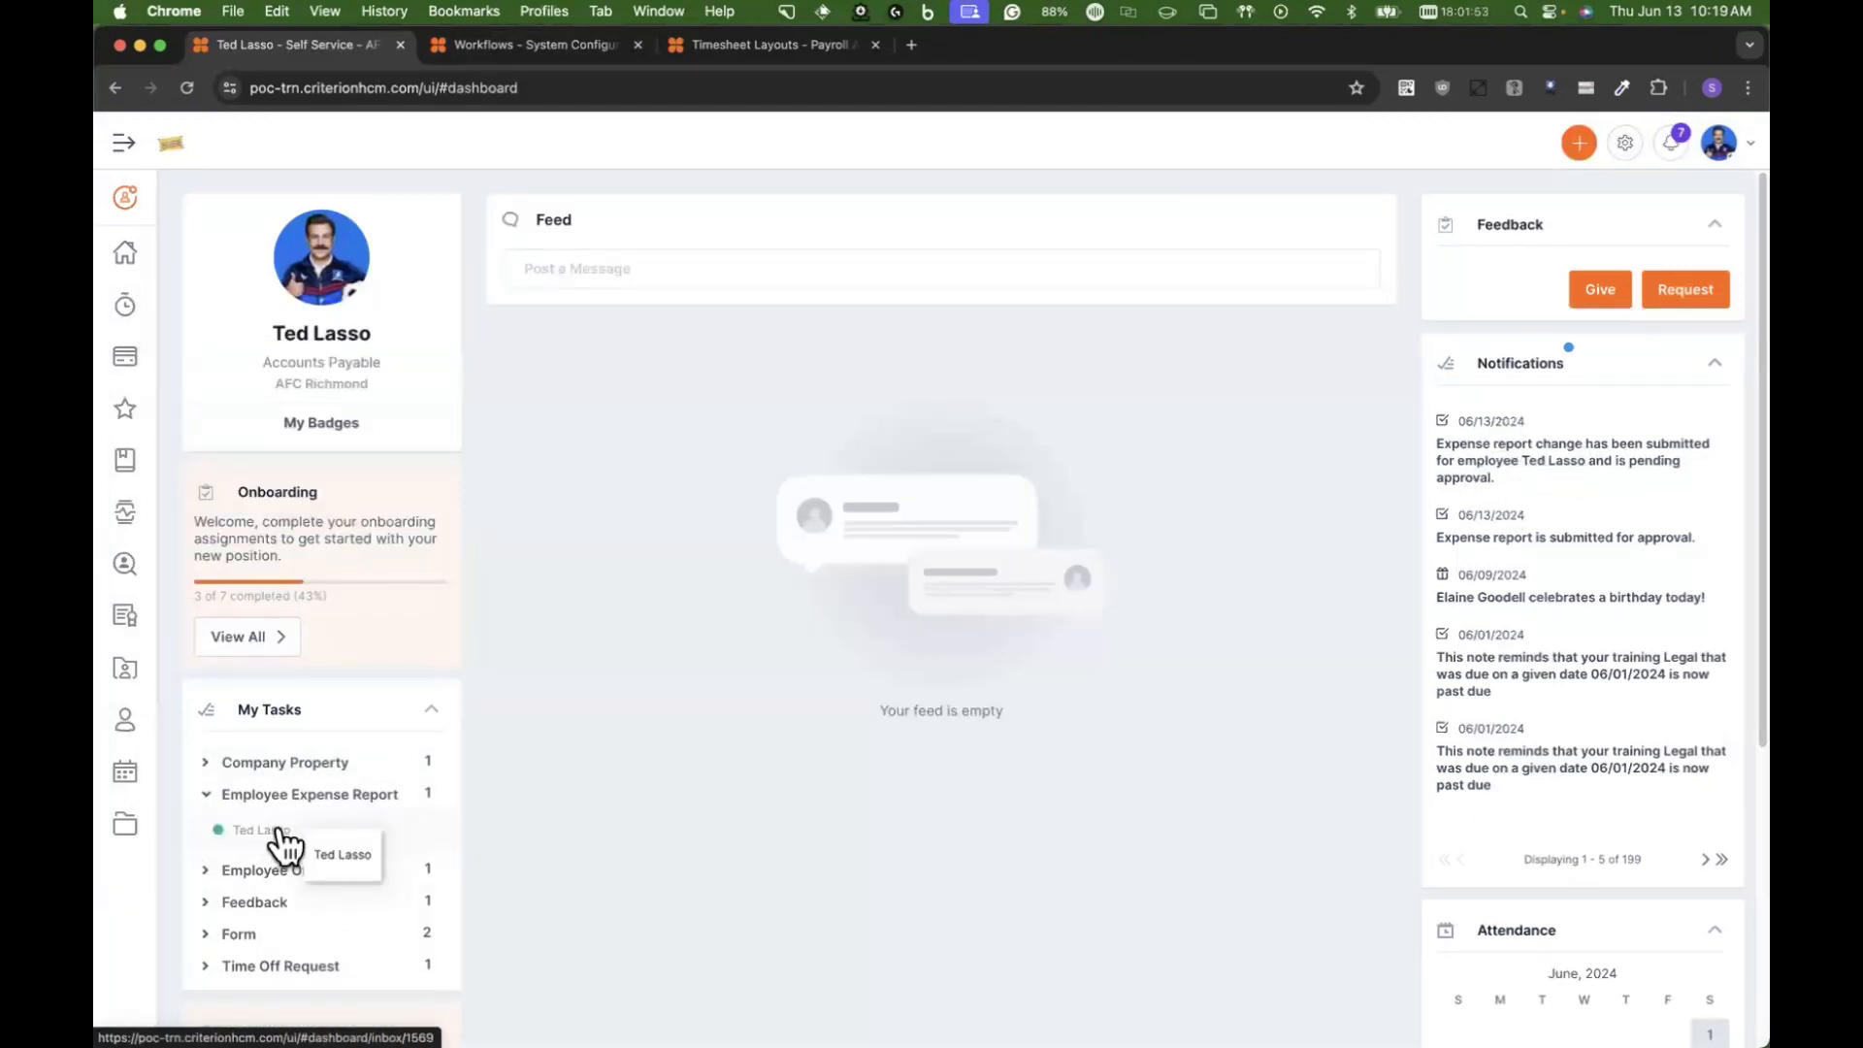
left_click(276, 839)
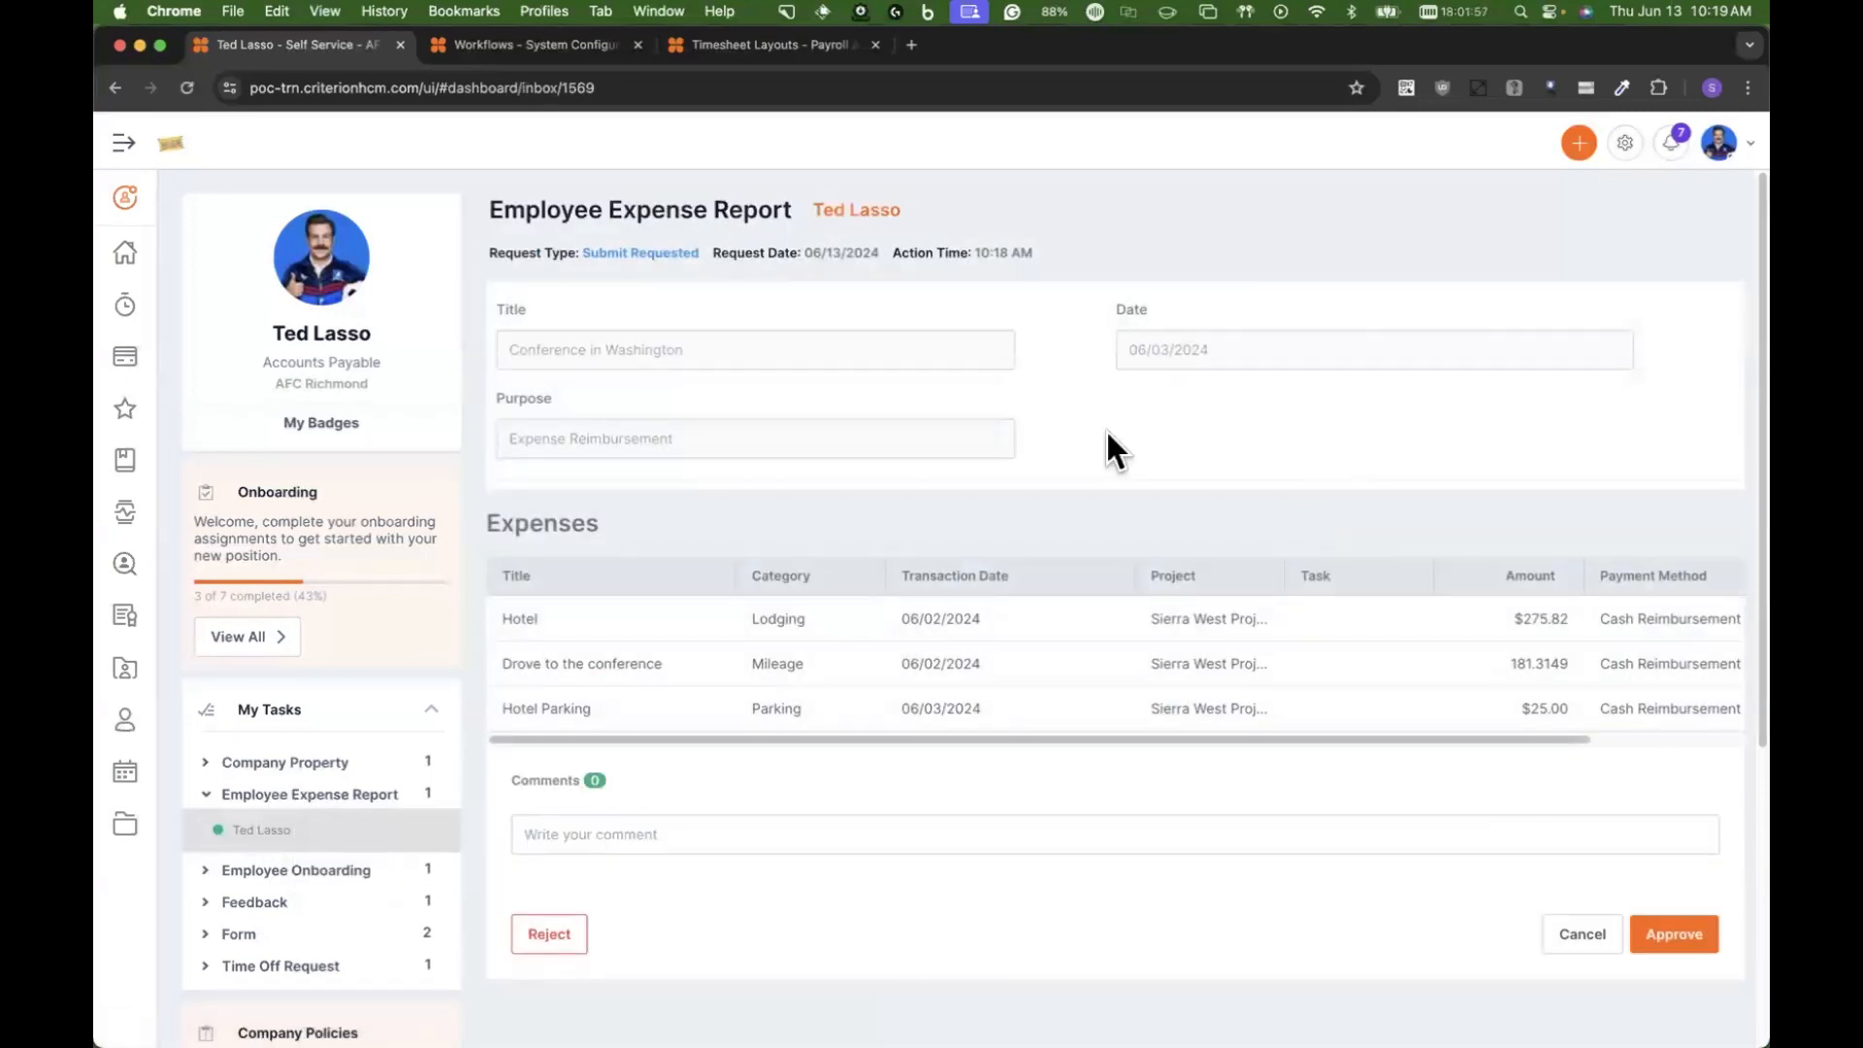
Step: Review the expense lines and comment field of the Conference in Washington report and approve the request
scroll(1092, 468, "down", 2)
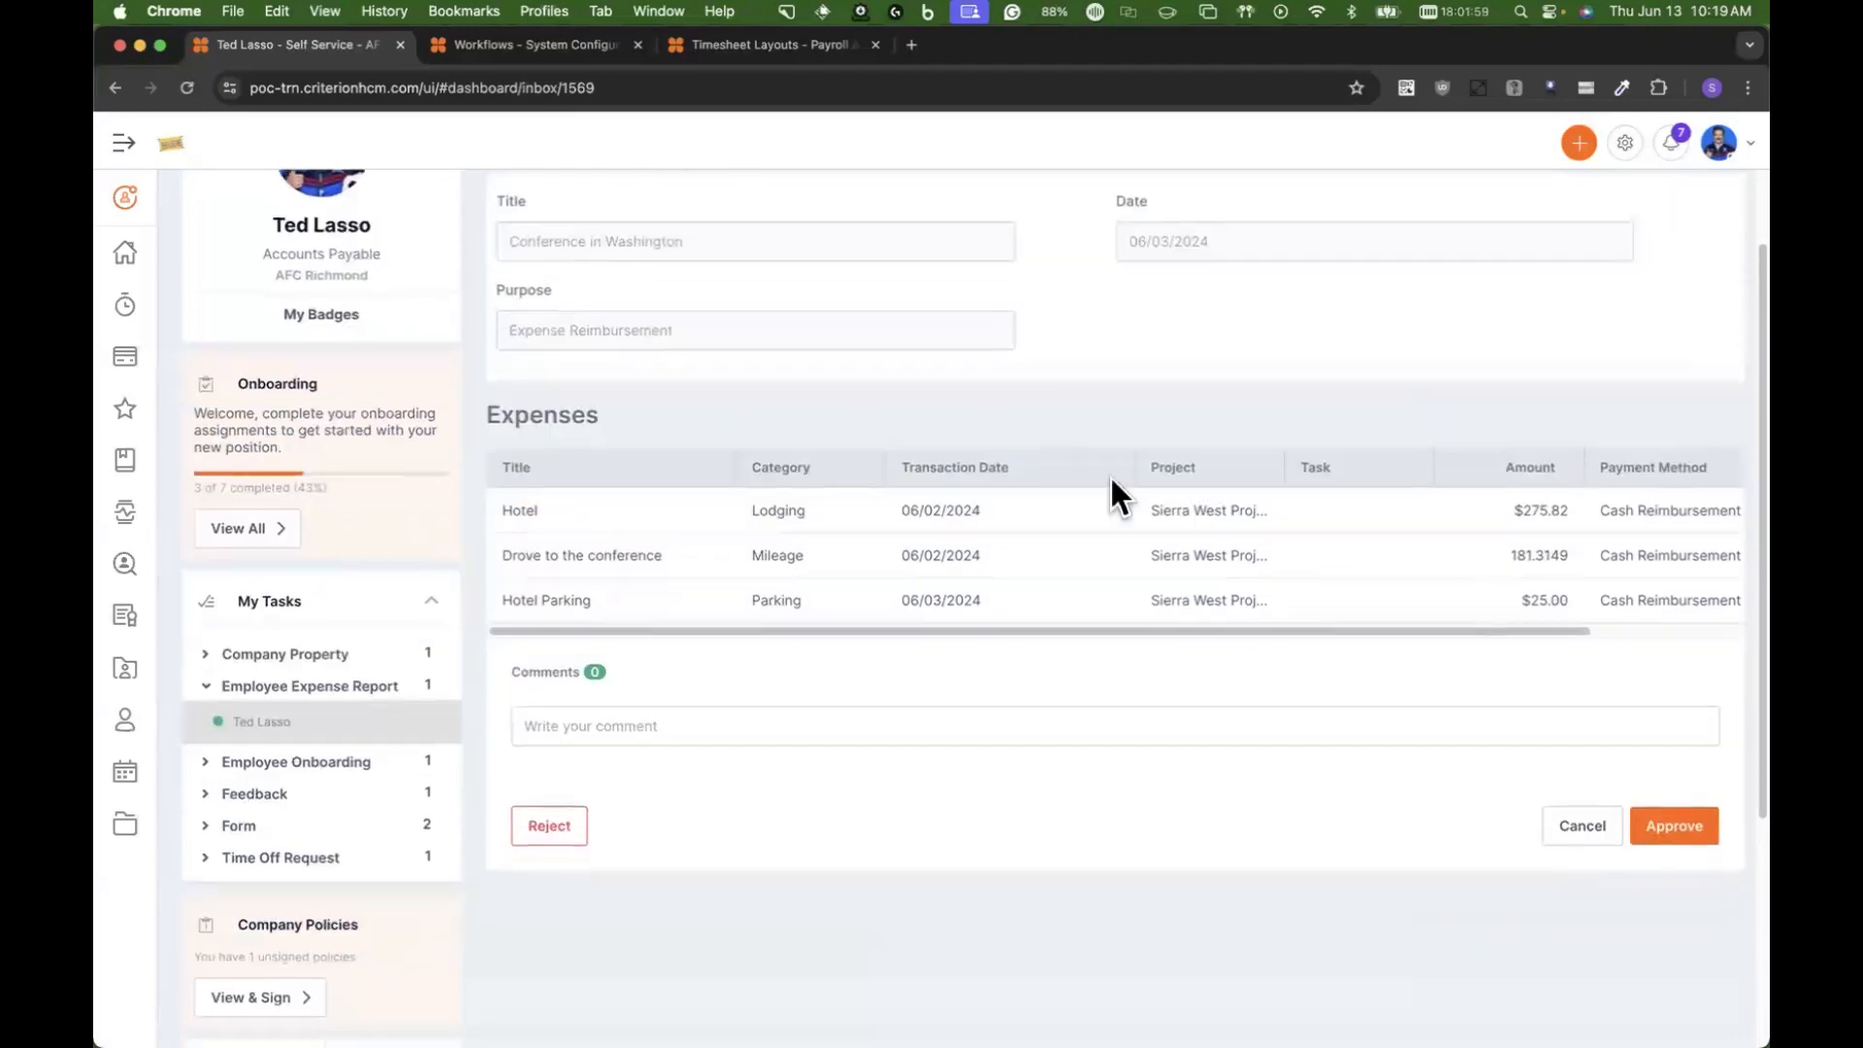
scroll(1685, 627, "right", 3)
scroll(1456, 631, "left", 3)
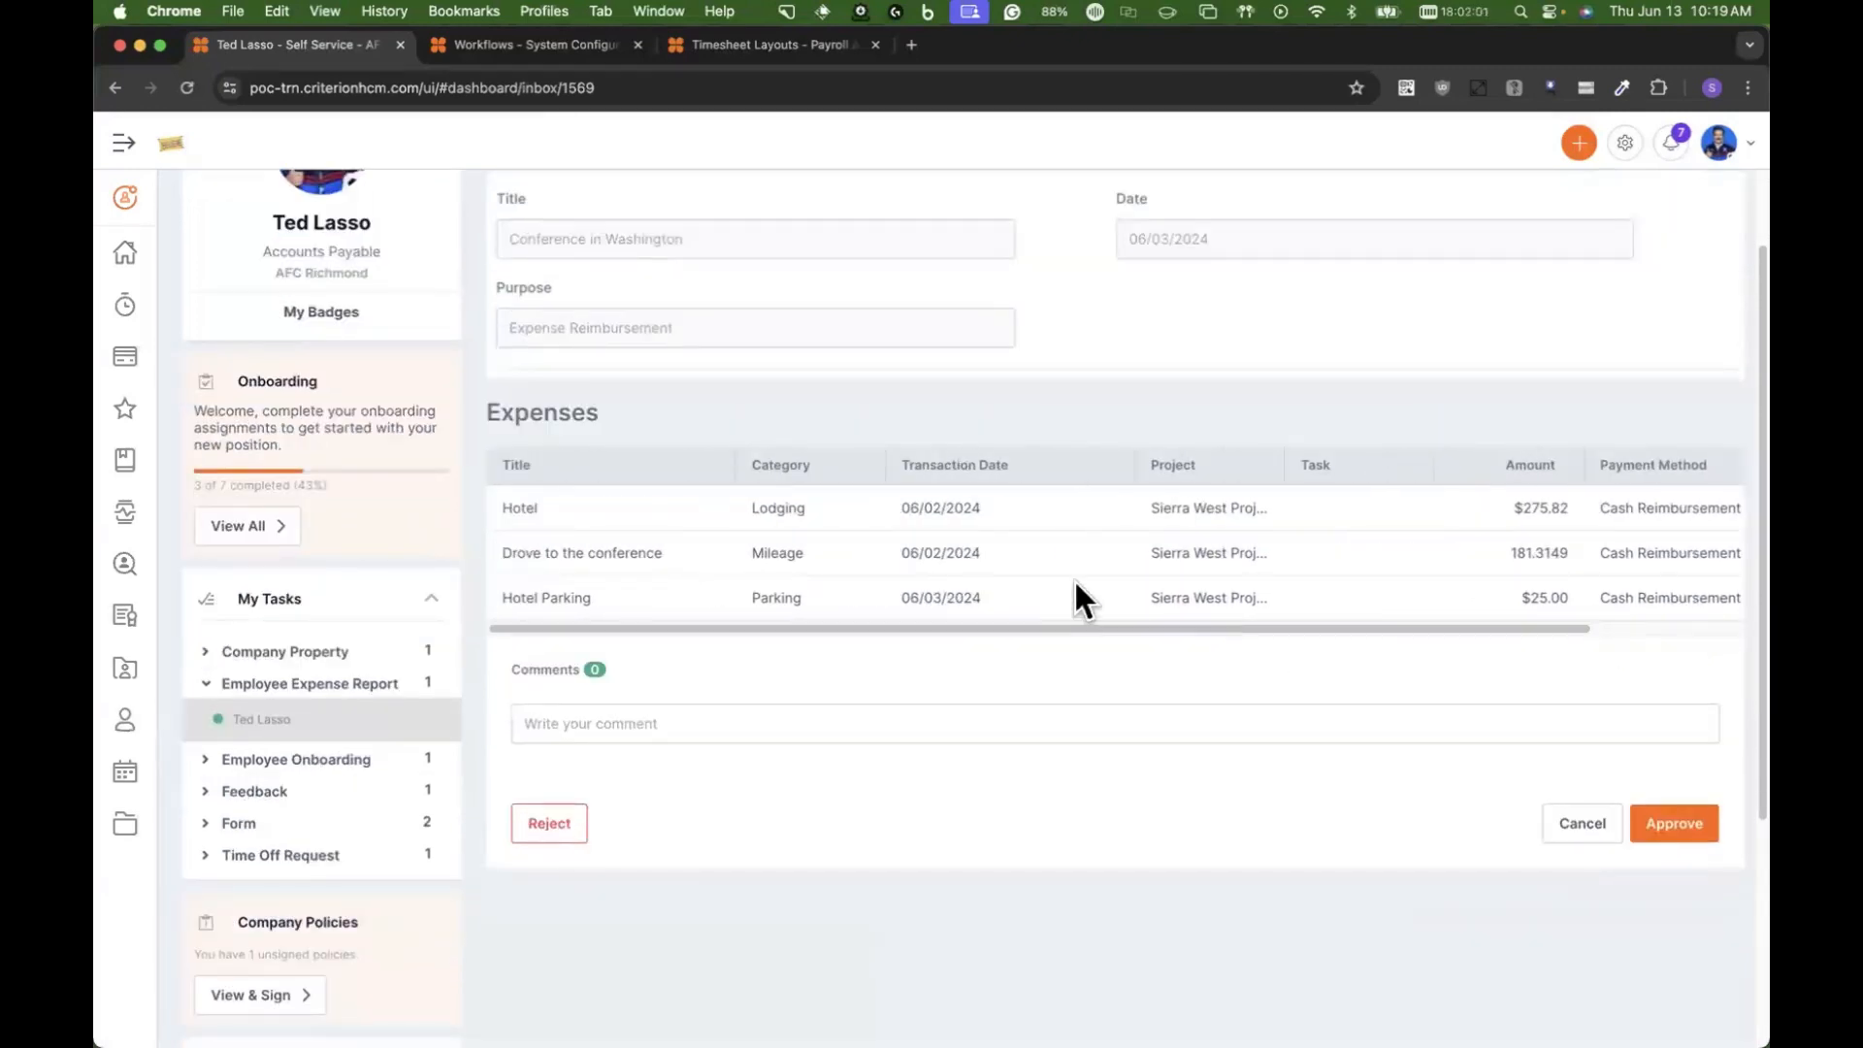
scroll(1213, 565, "down", 5)
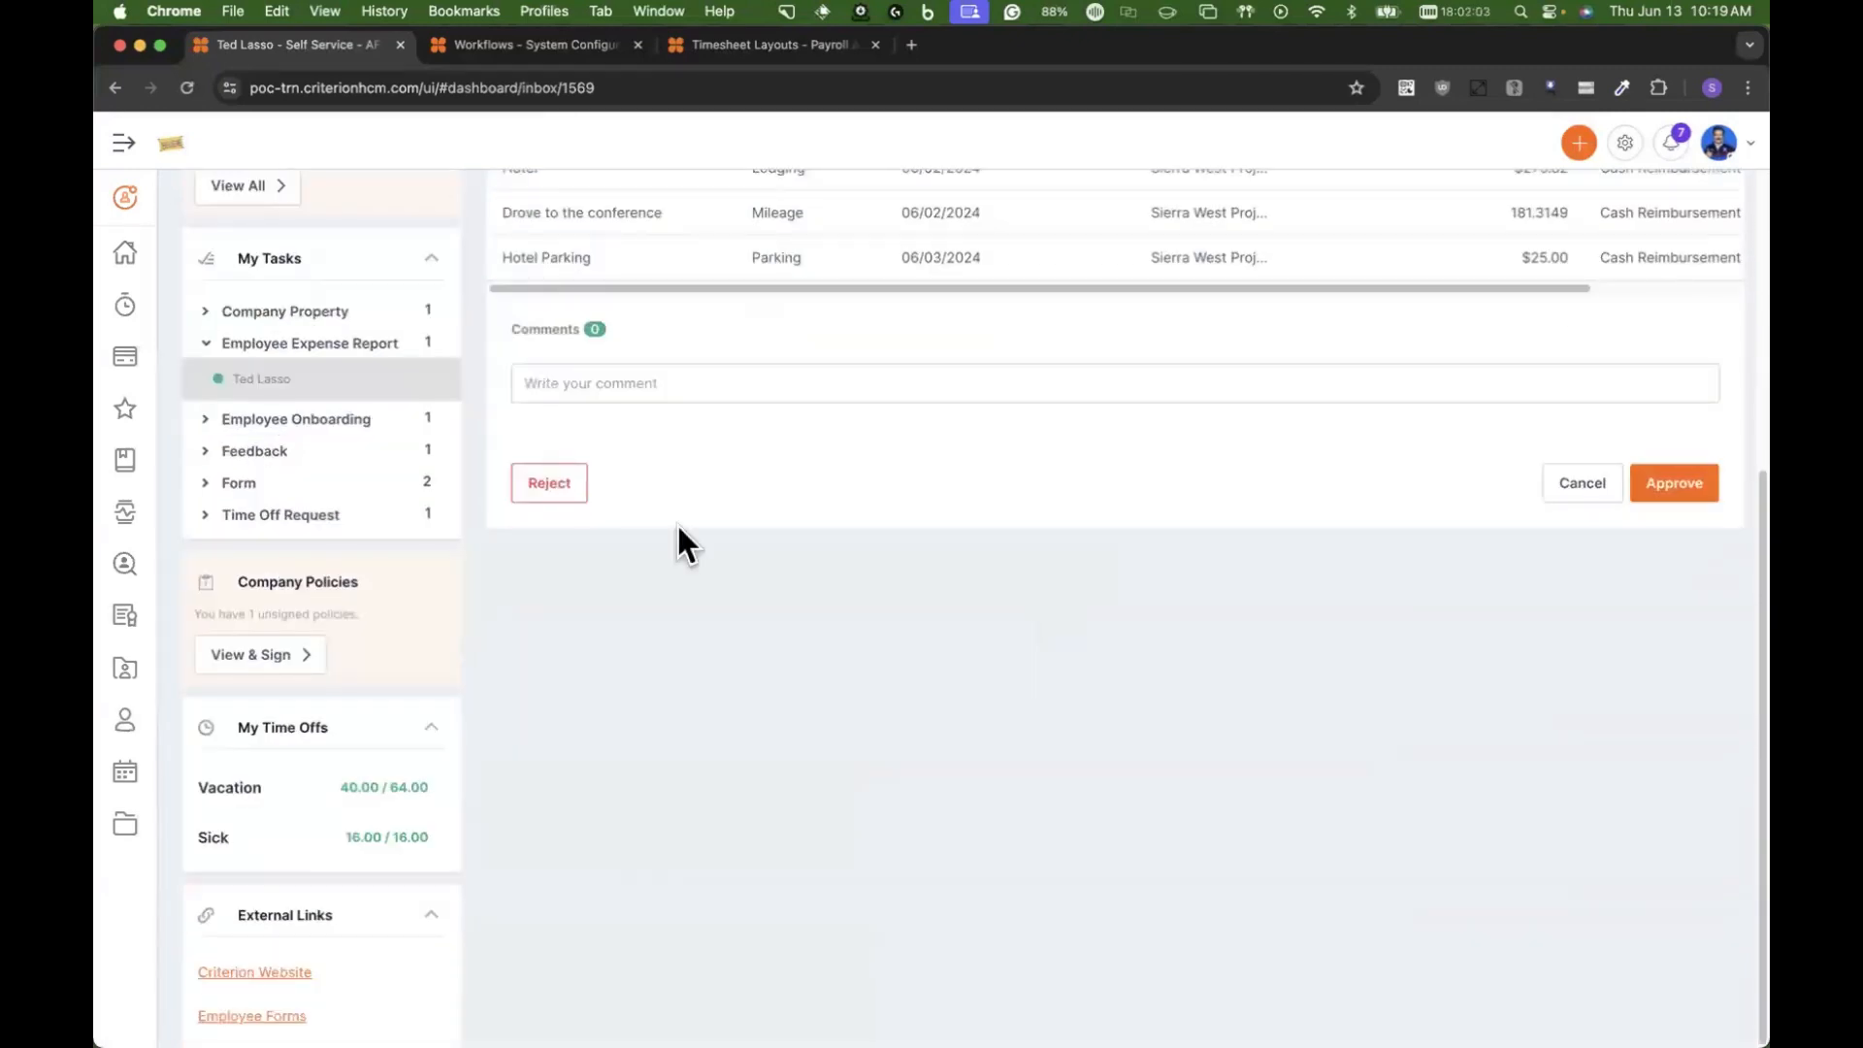
left_click(639, 384)
scroll(948, 491, "up", 6)
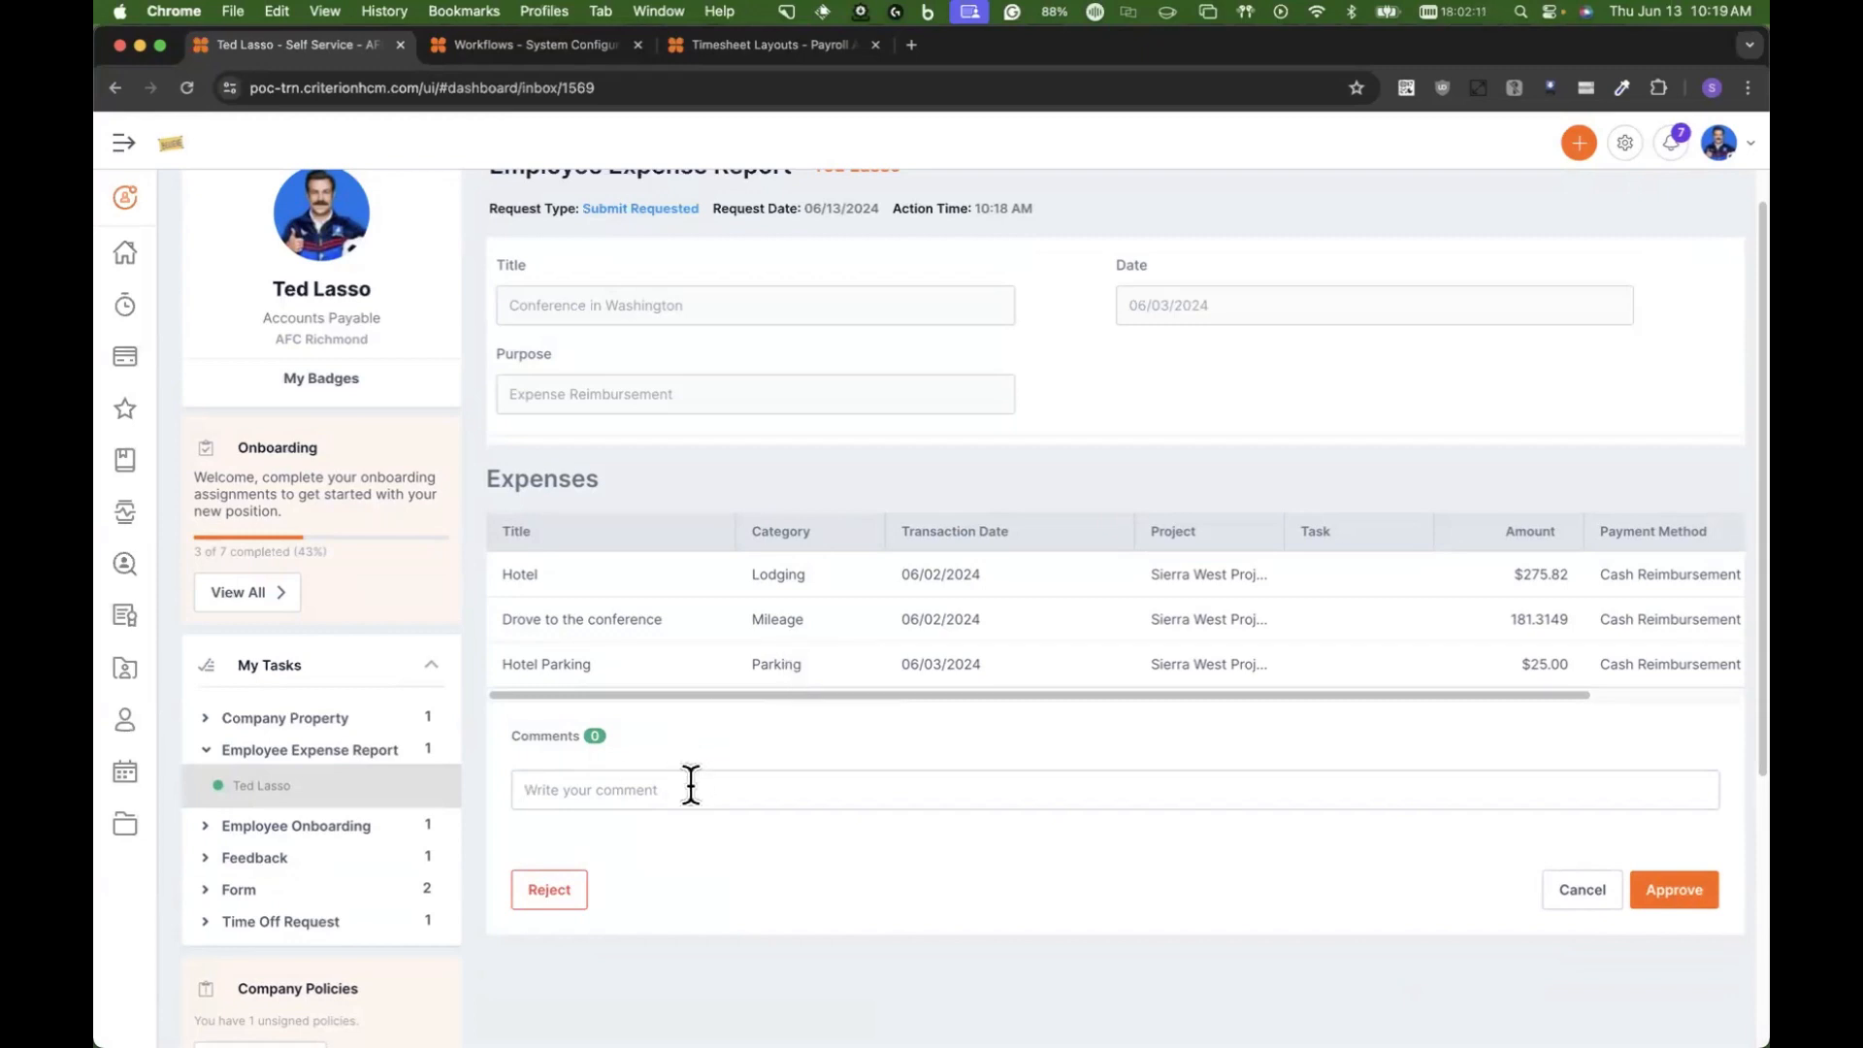
left_click(575, 898)
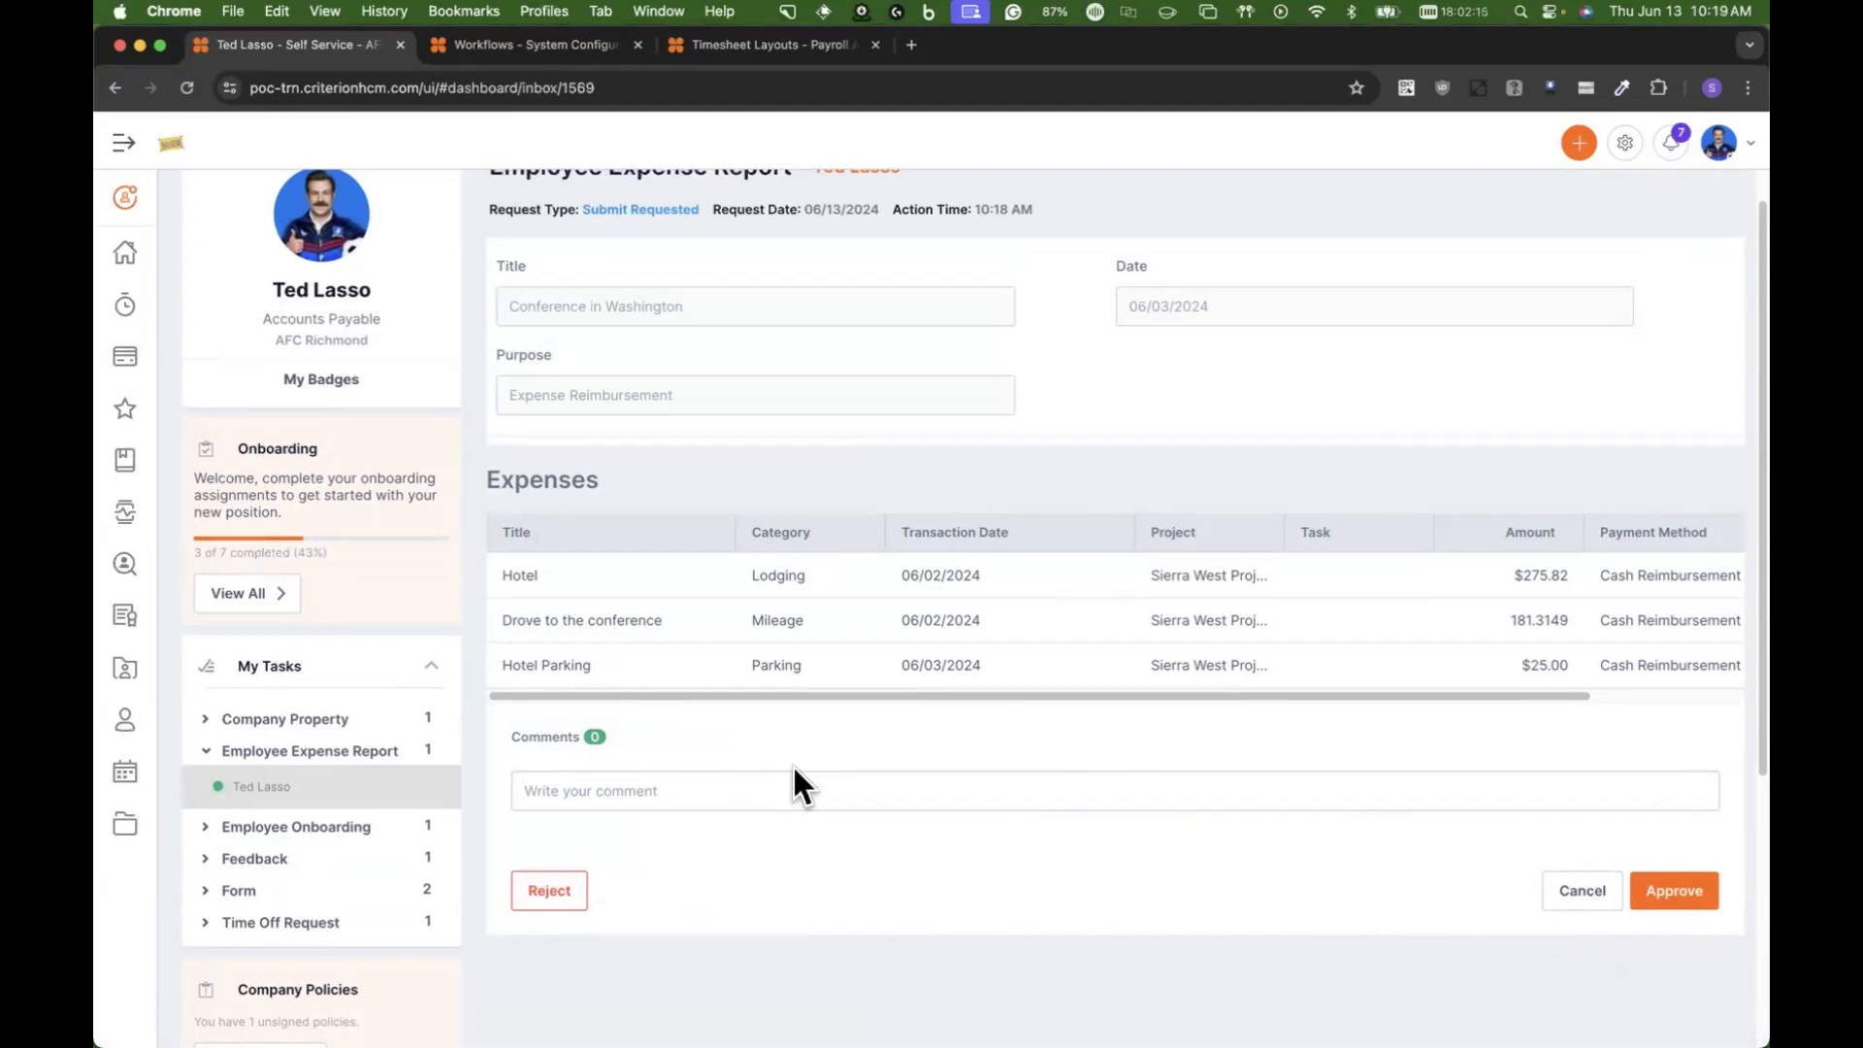
scroll(792, 767, "up", 1)
left_click(1704, 938)
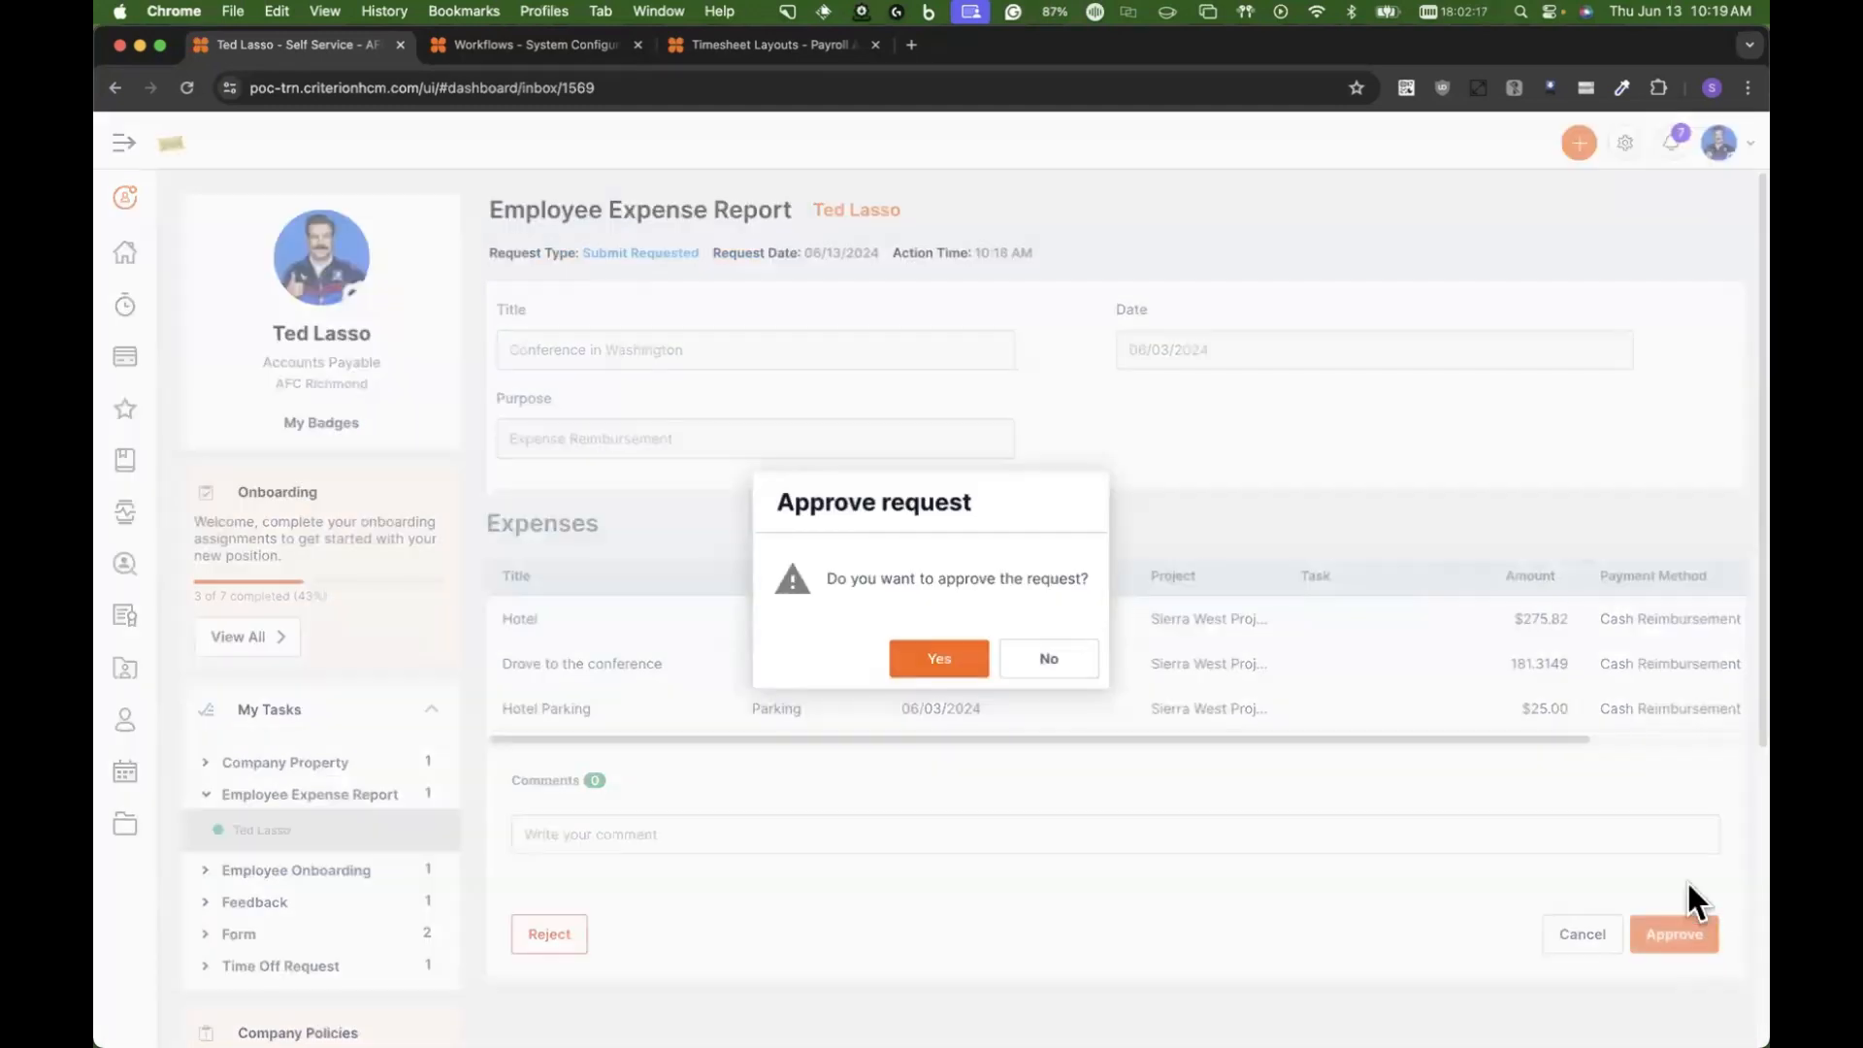
left_click(947, 669)
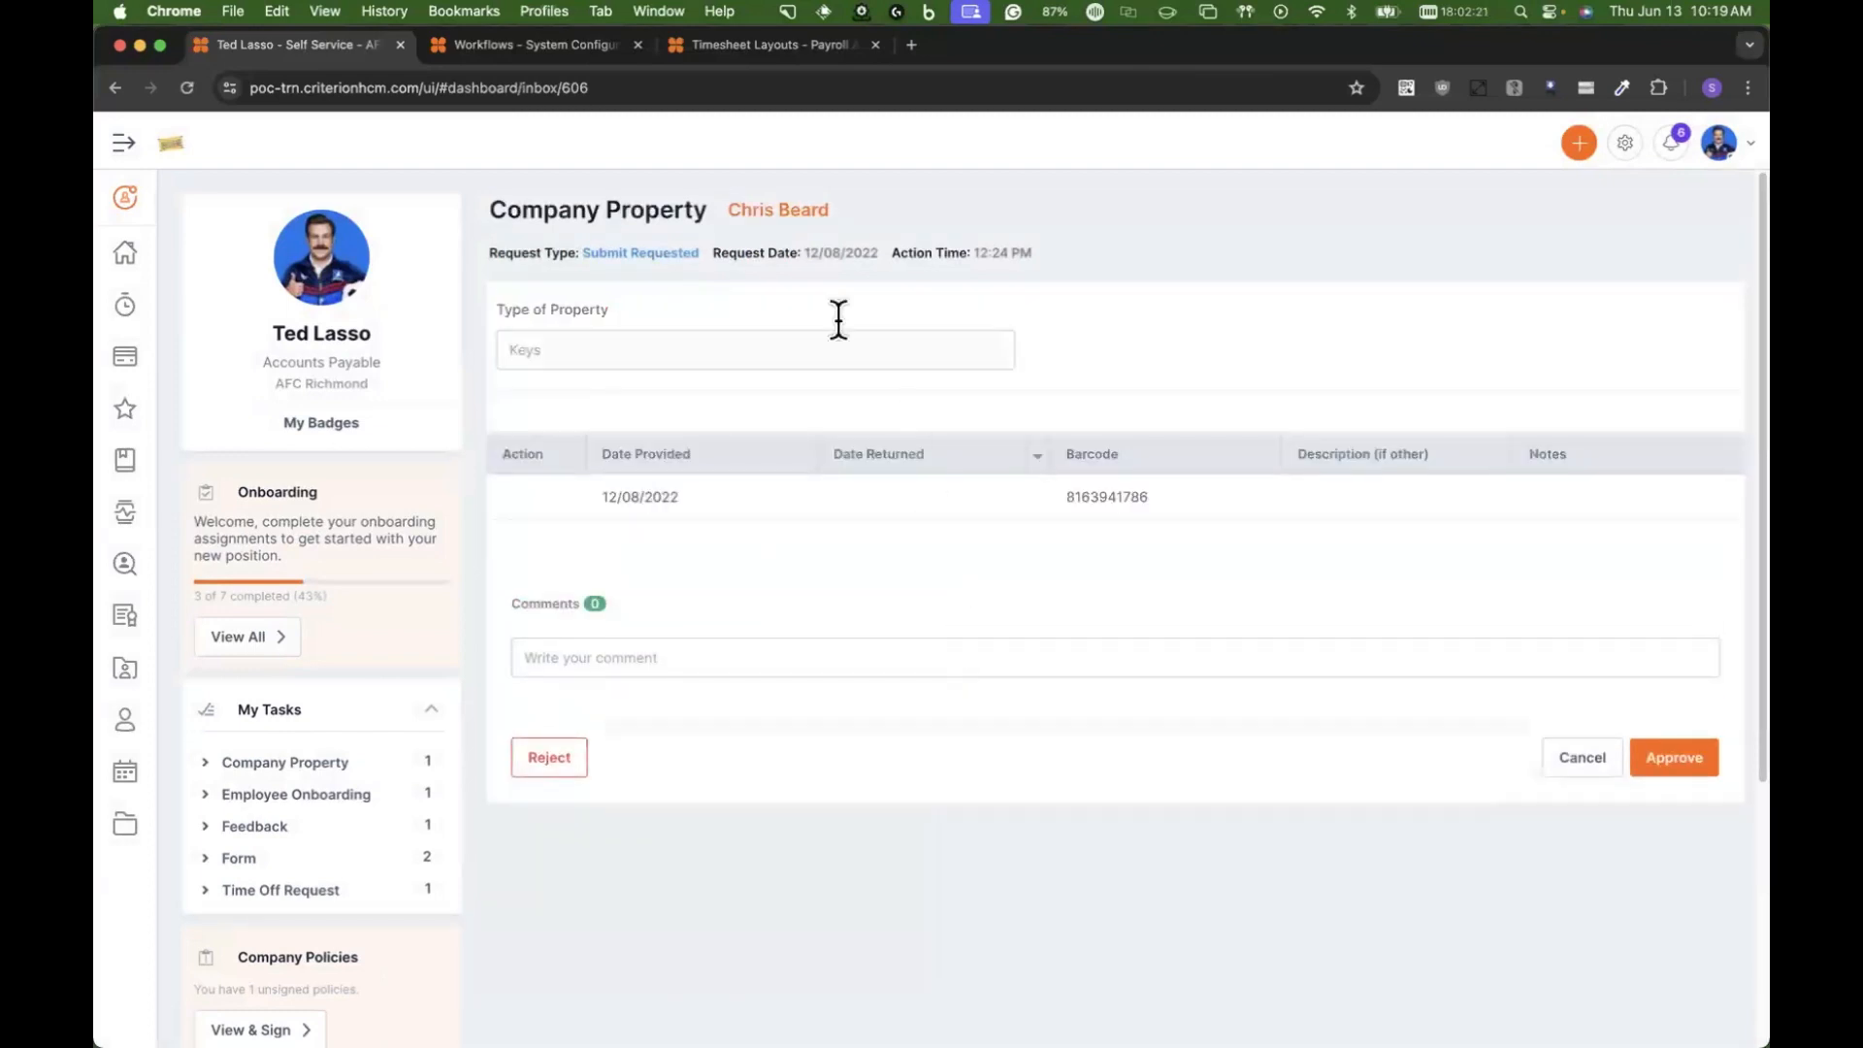
Step: Return to the self-service dashboard and open the list of expense reports to check the Washington conference report's status
left_click(125, 255)
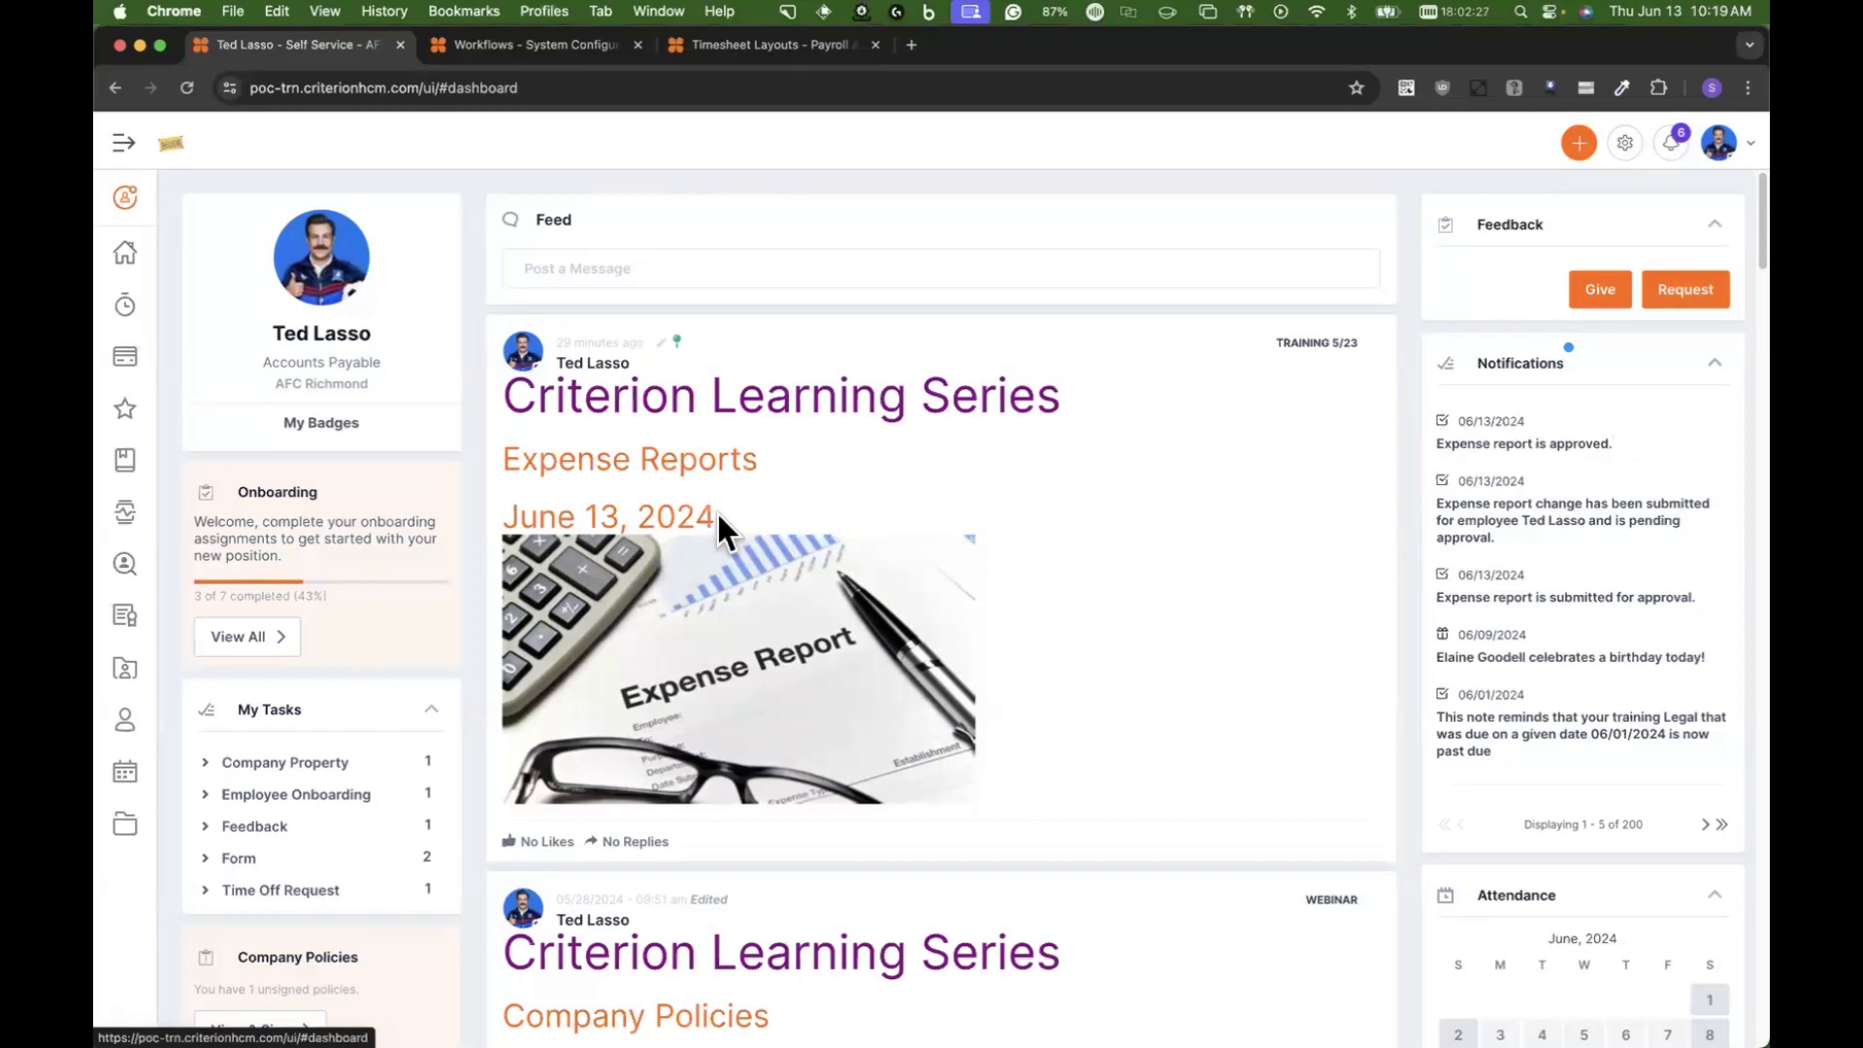
mouse_move(138, 351)
left_click(204, 471)
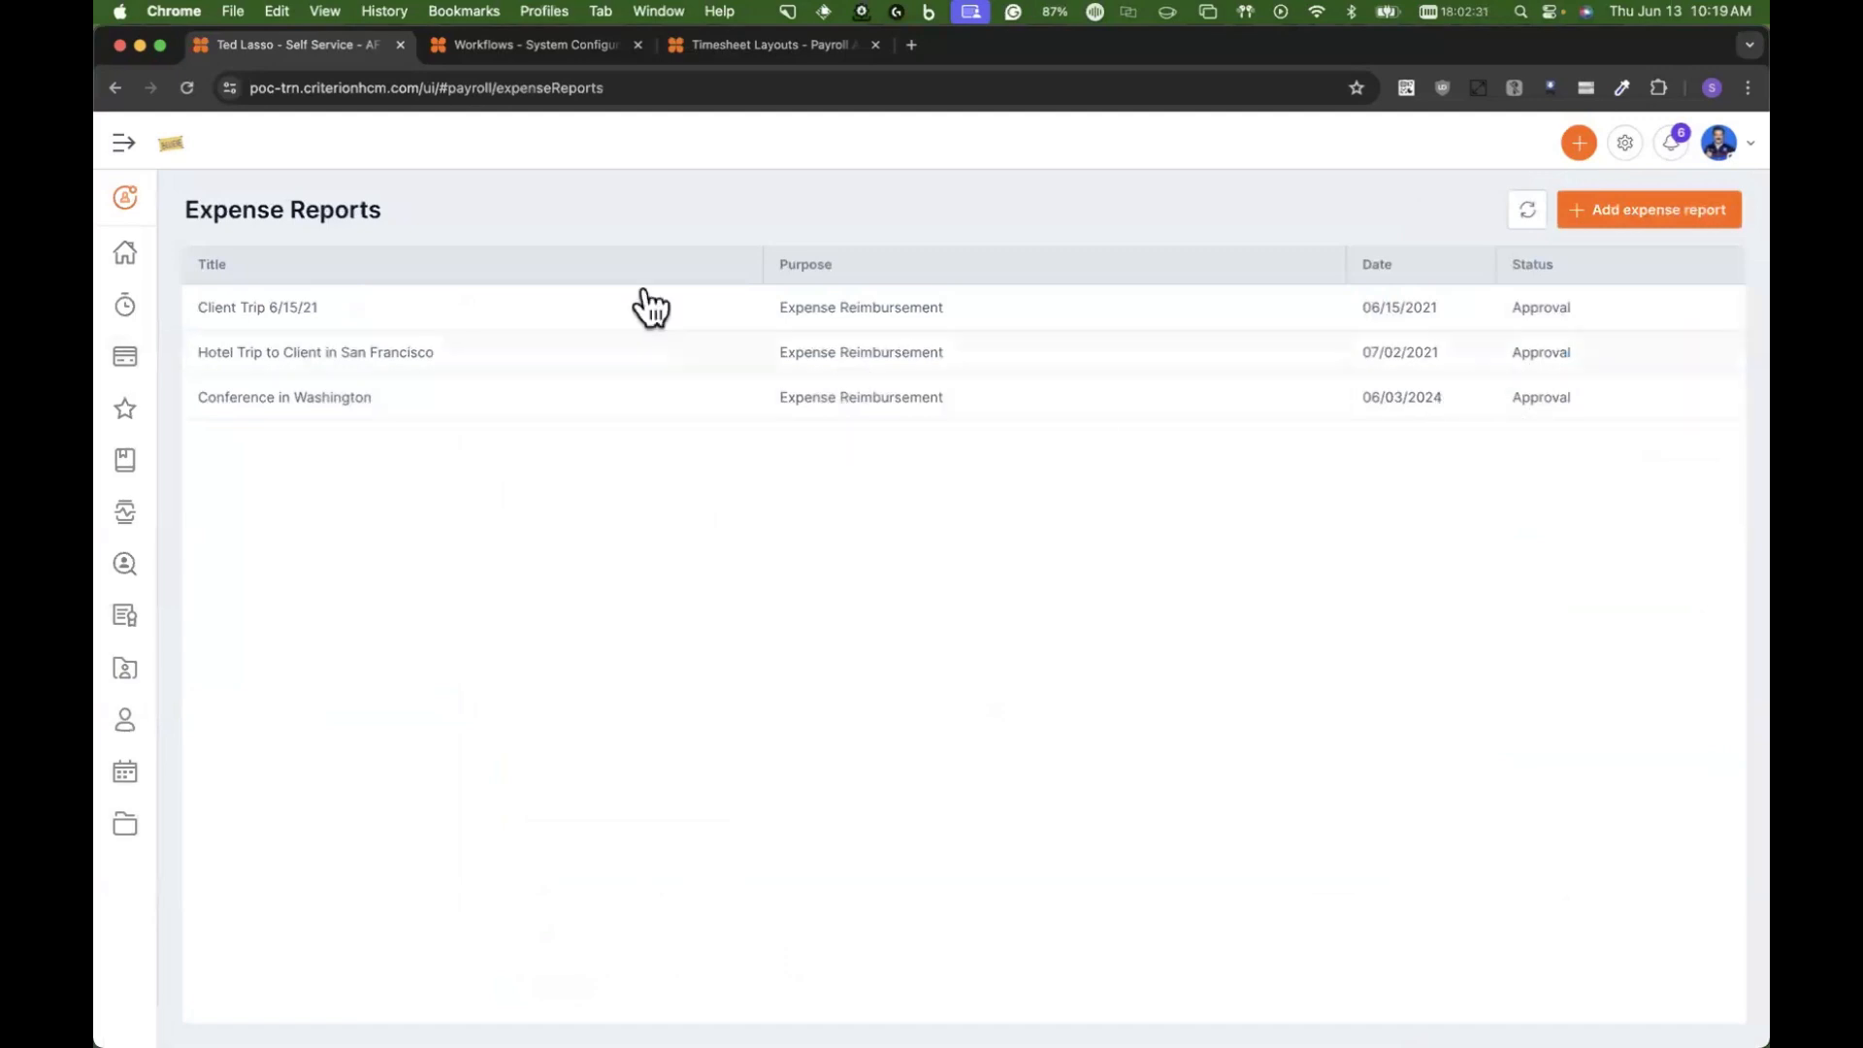
Step: Switch to the HR session and check refreshed track details for the Employee Expense Report workflow's 06/13/2024 request, then close the track
left_click(498, 58)
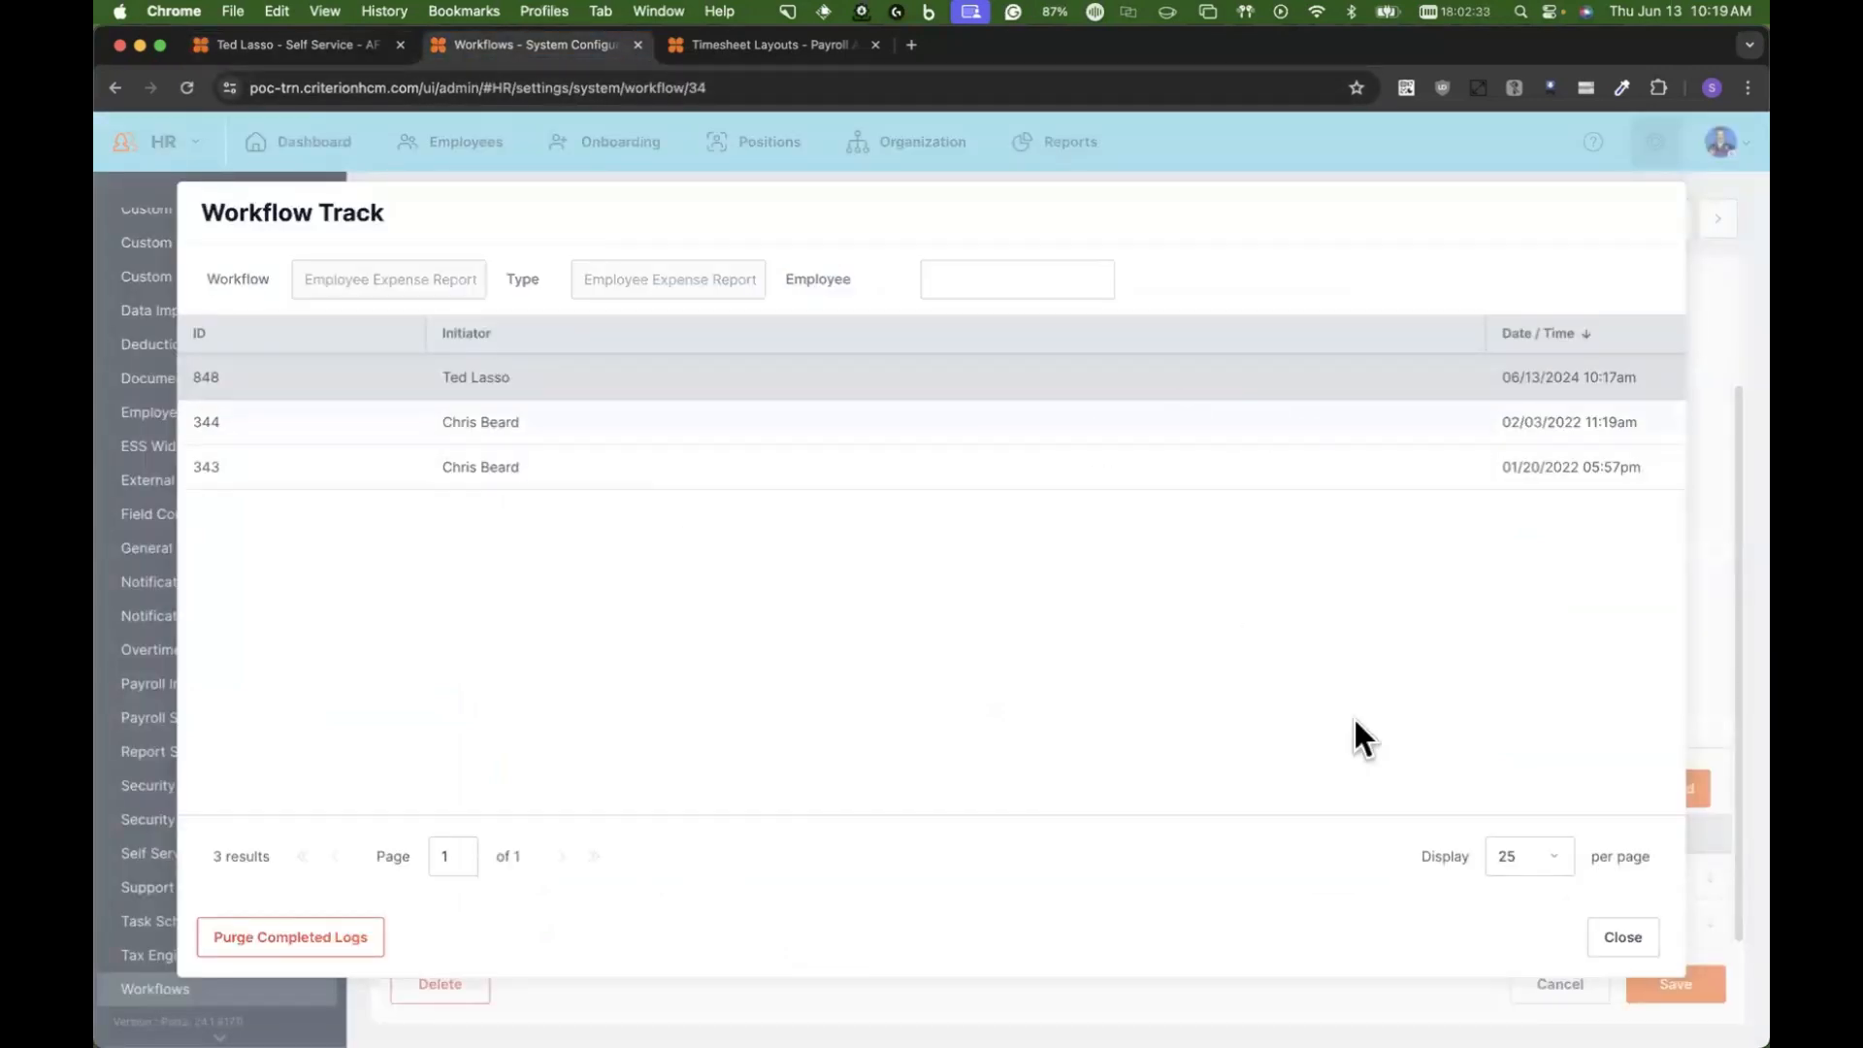
left_click(1118, 381)
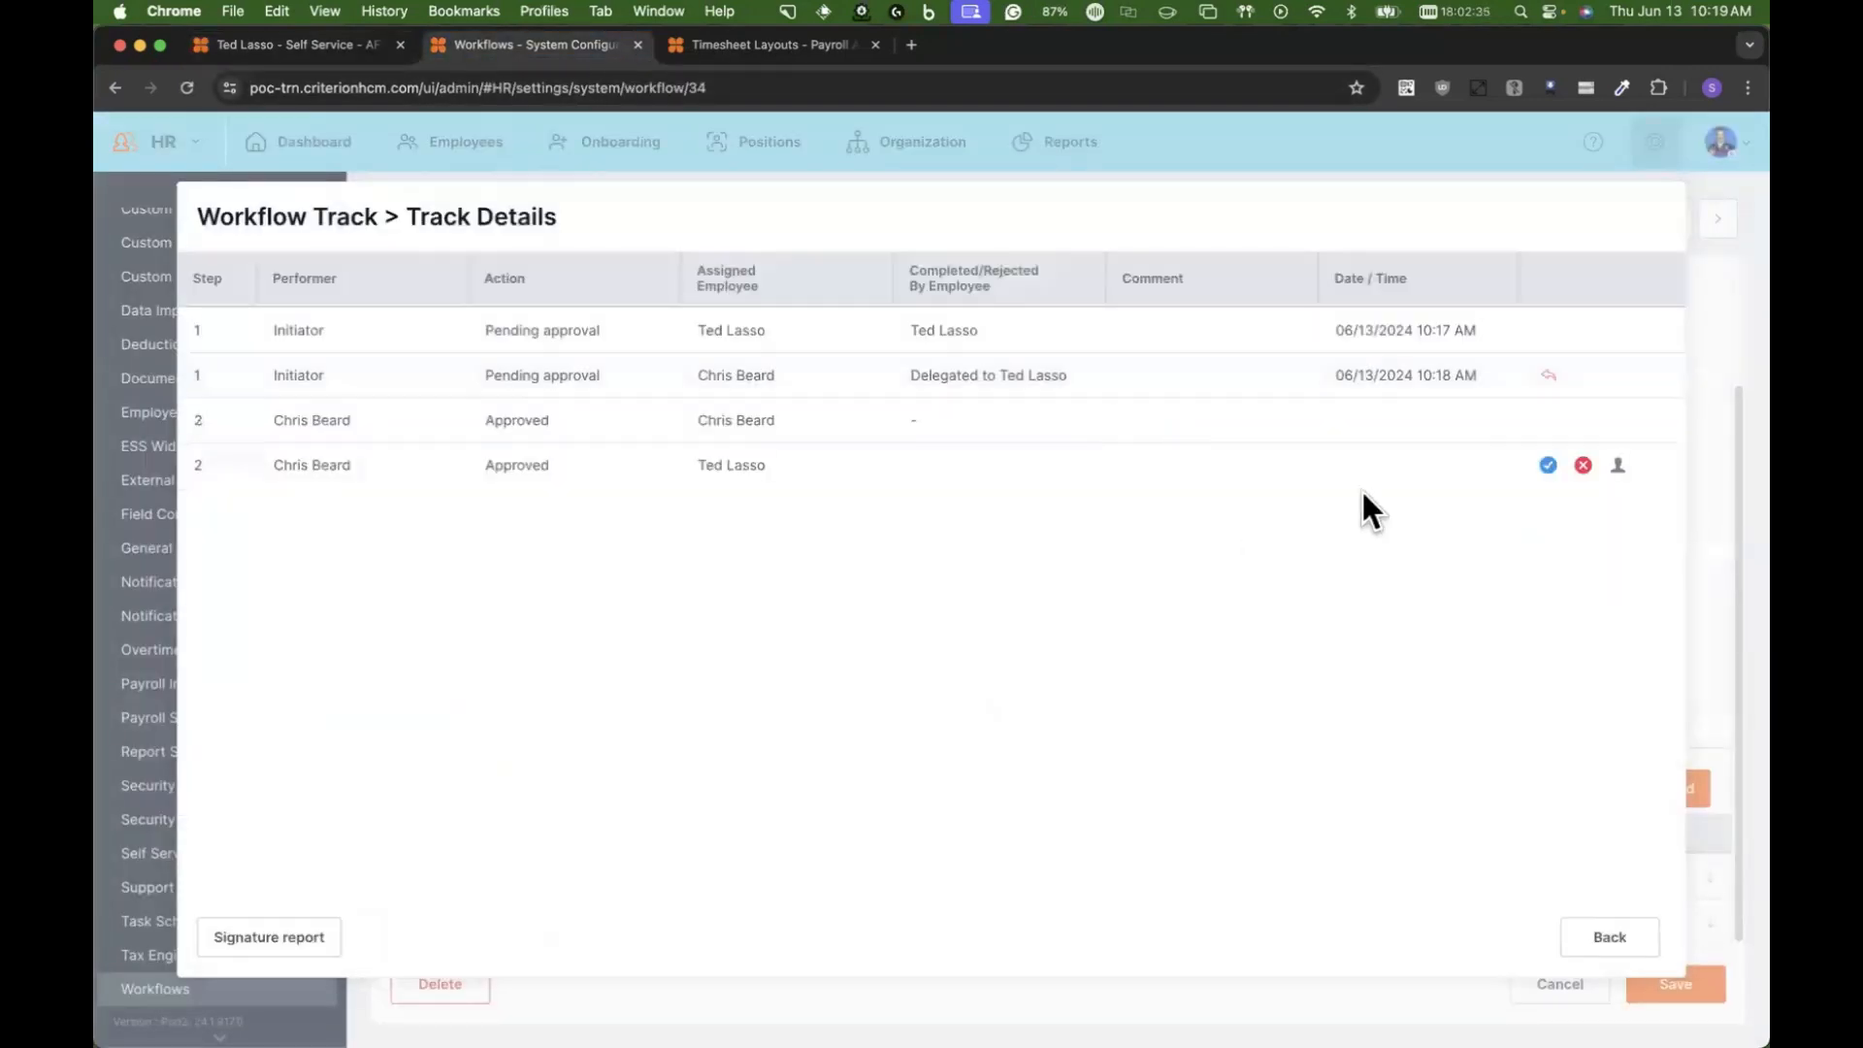
left_click(1610, 938)
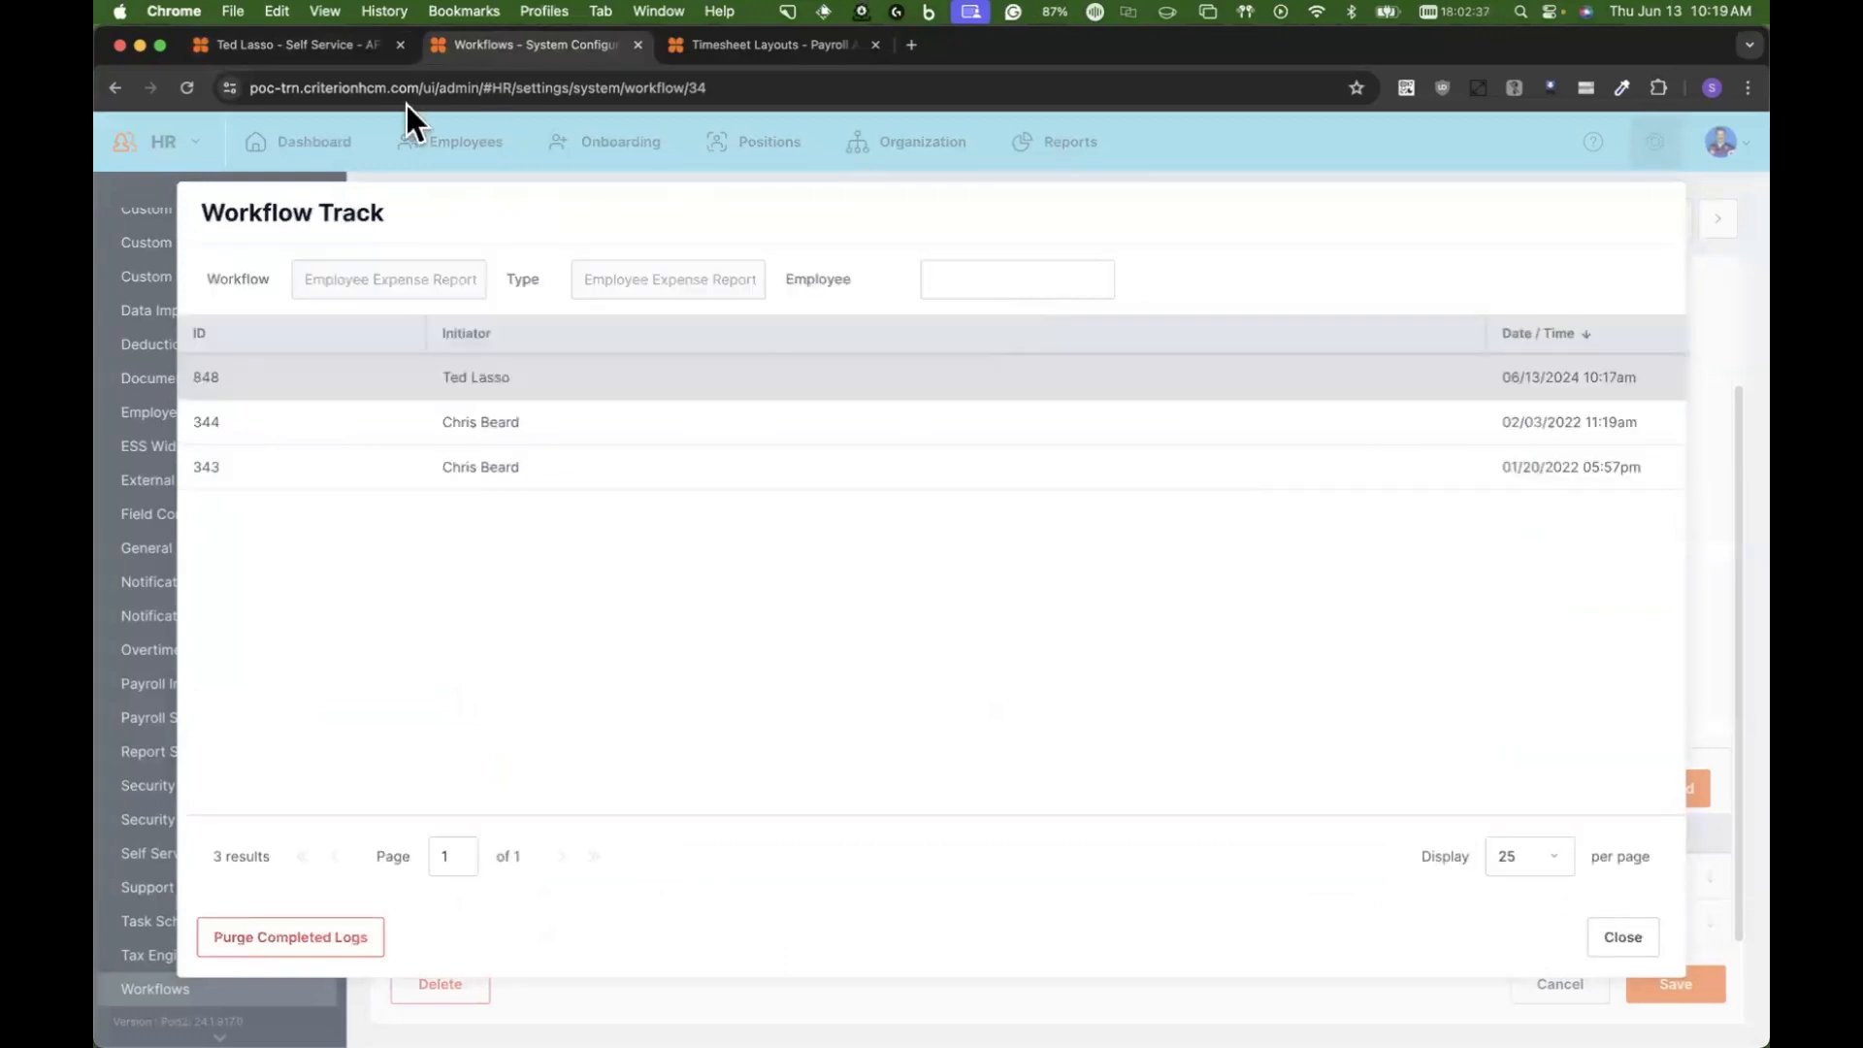
left_click(1614, 933)
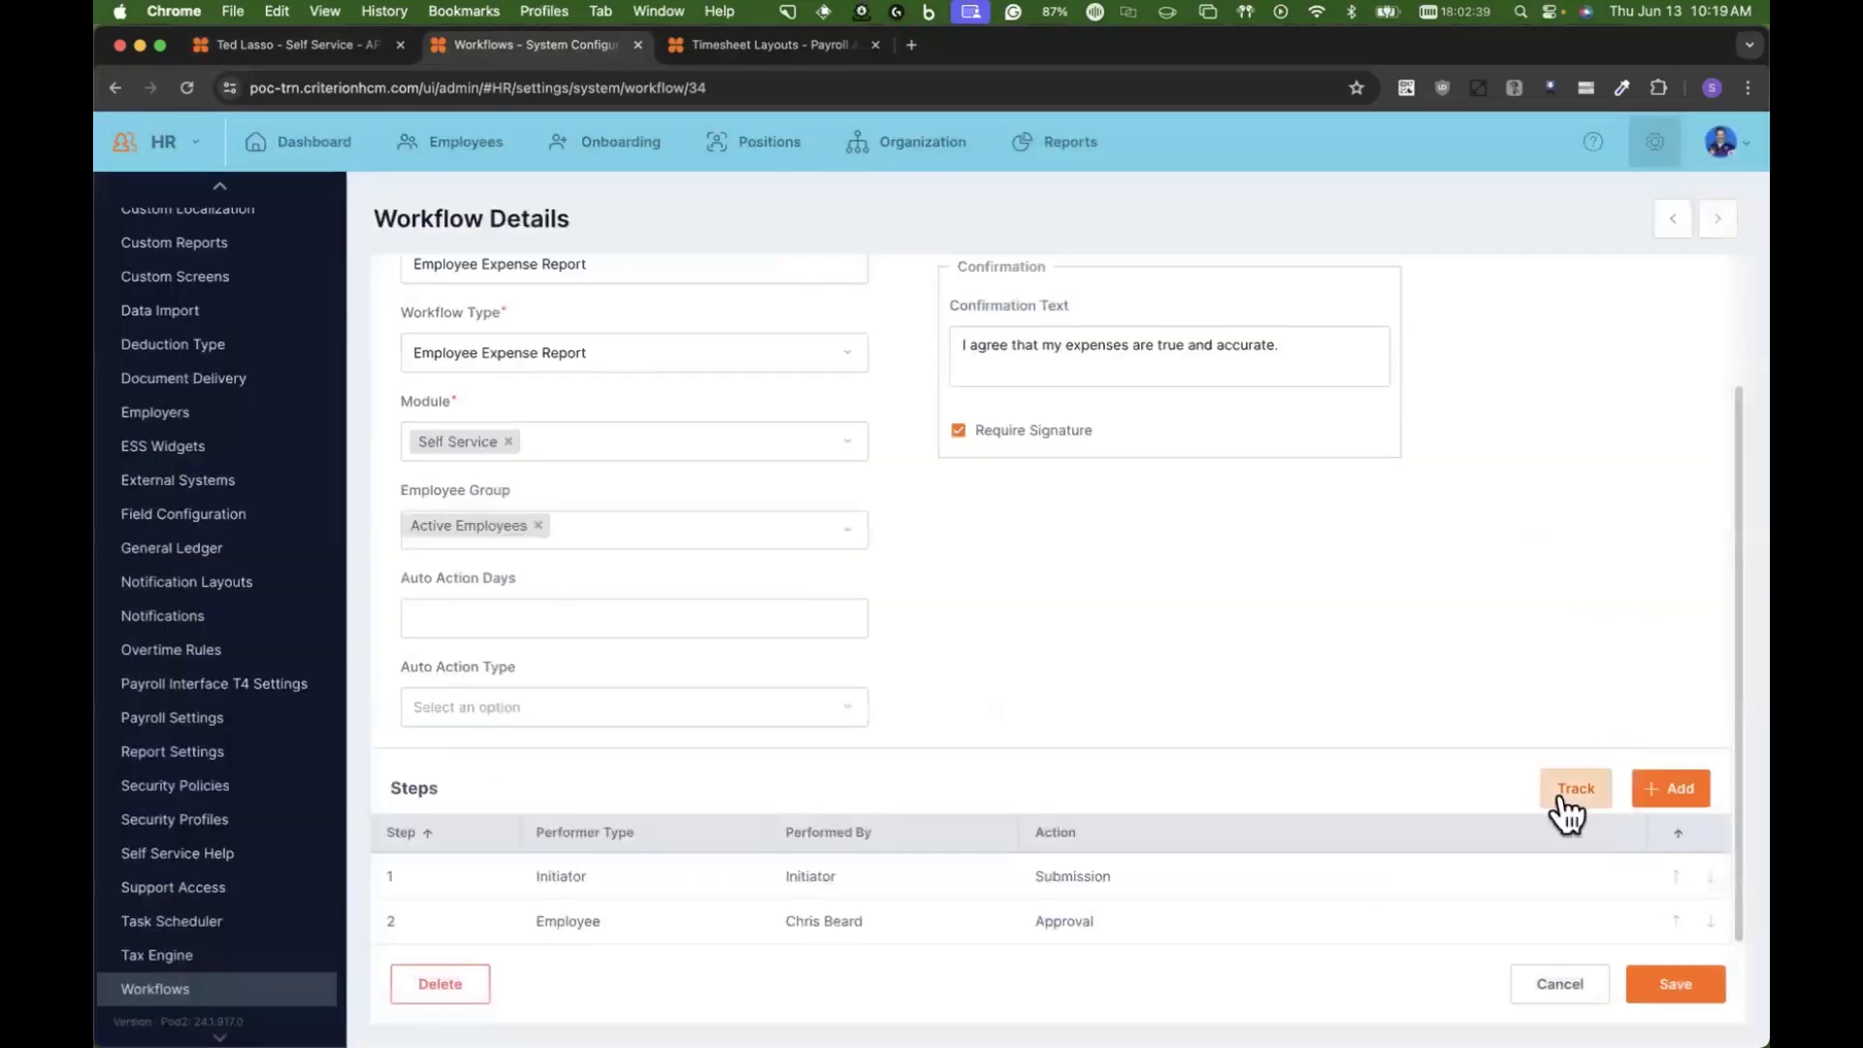
left_click(1564, 788)
left_click(909, 391)
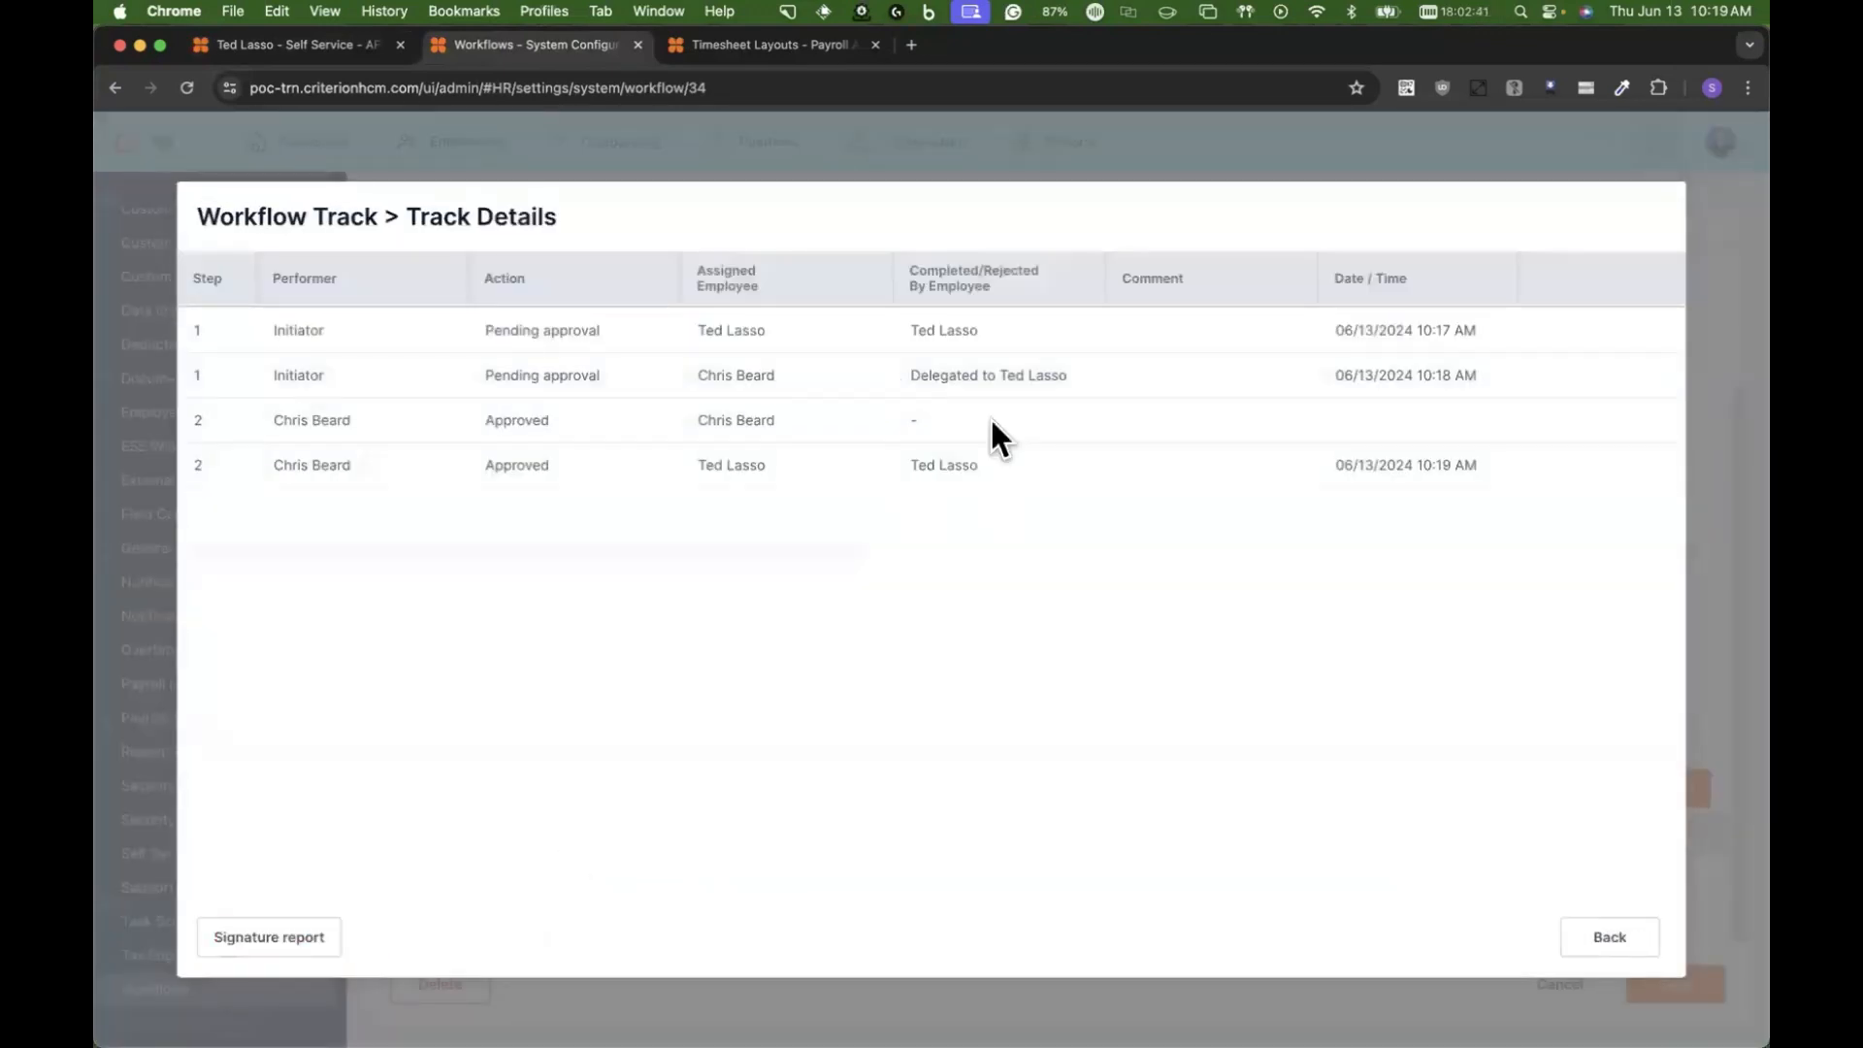
left_click(1607, 937)
left_click(1622, 938)
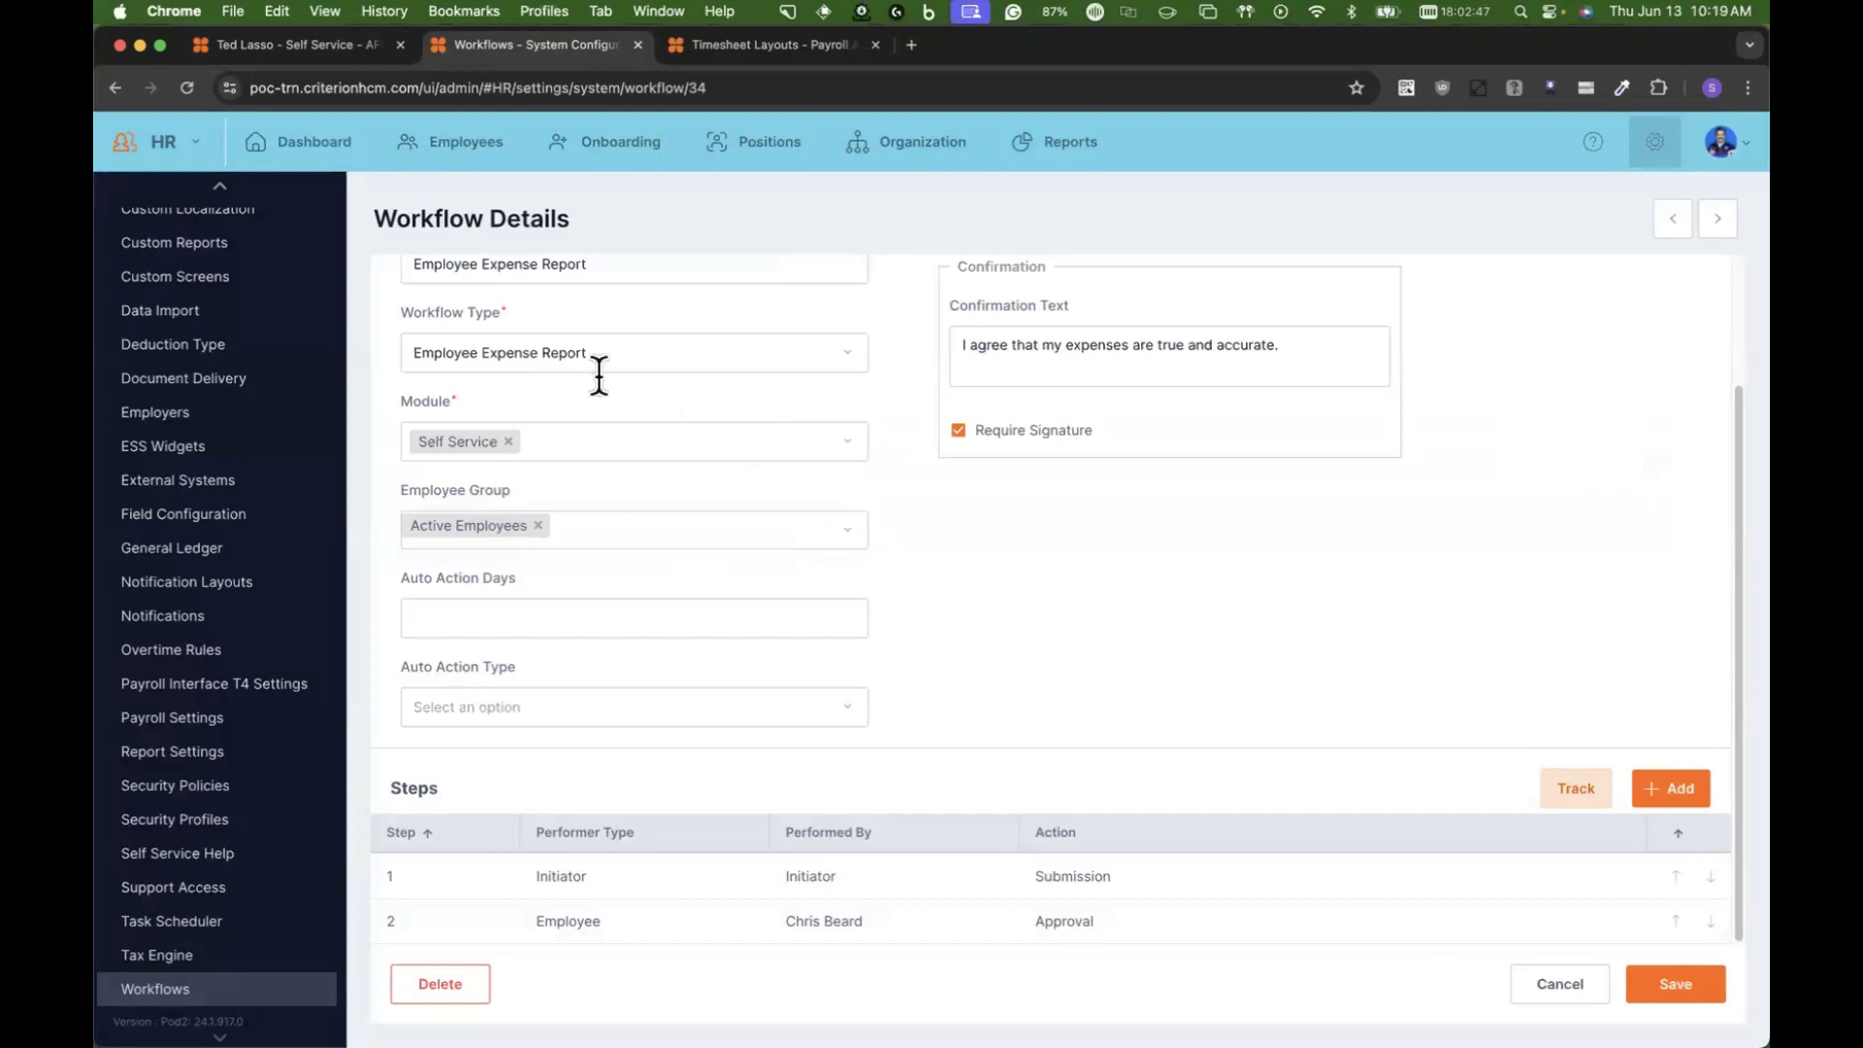
Step: Leave the workflow details for the Payroll module and start a new on-cycle payroll batch
left_click(163, 150)
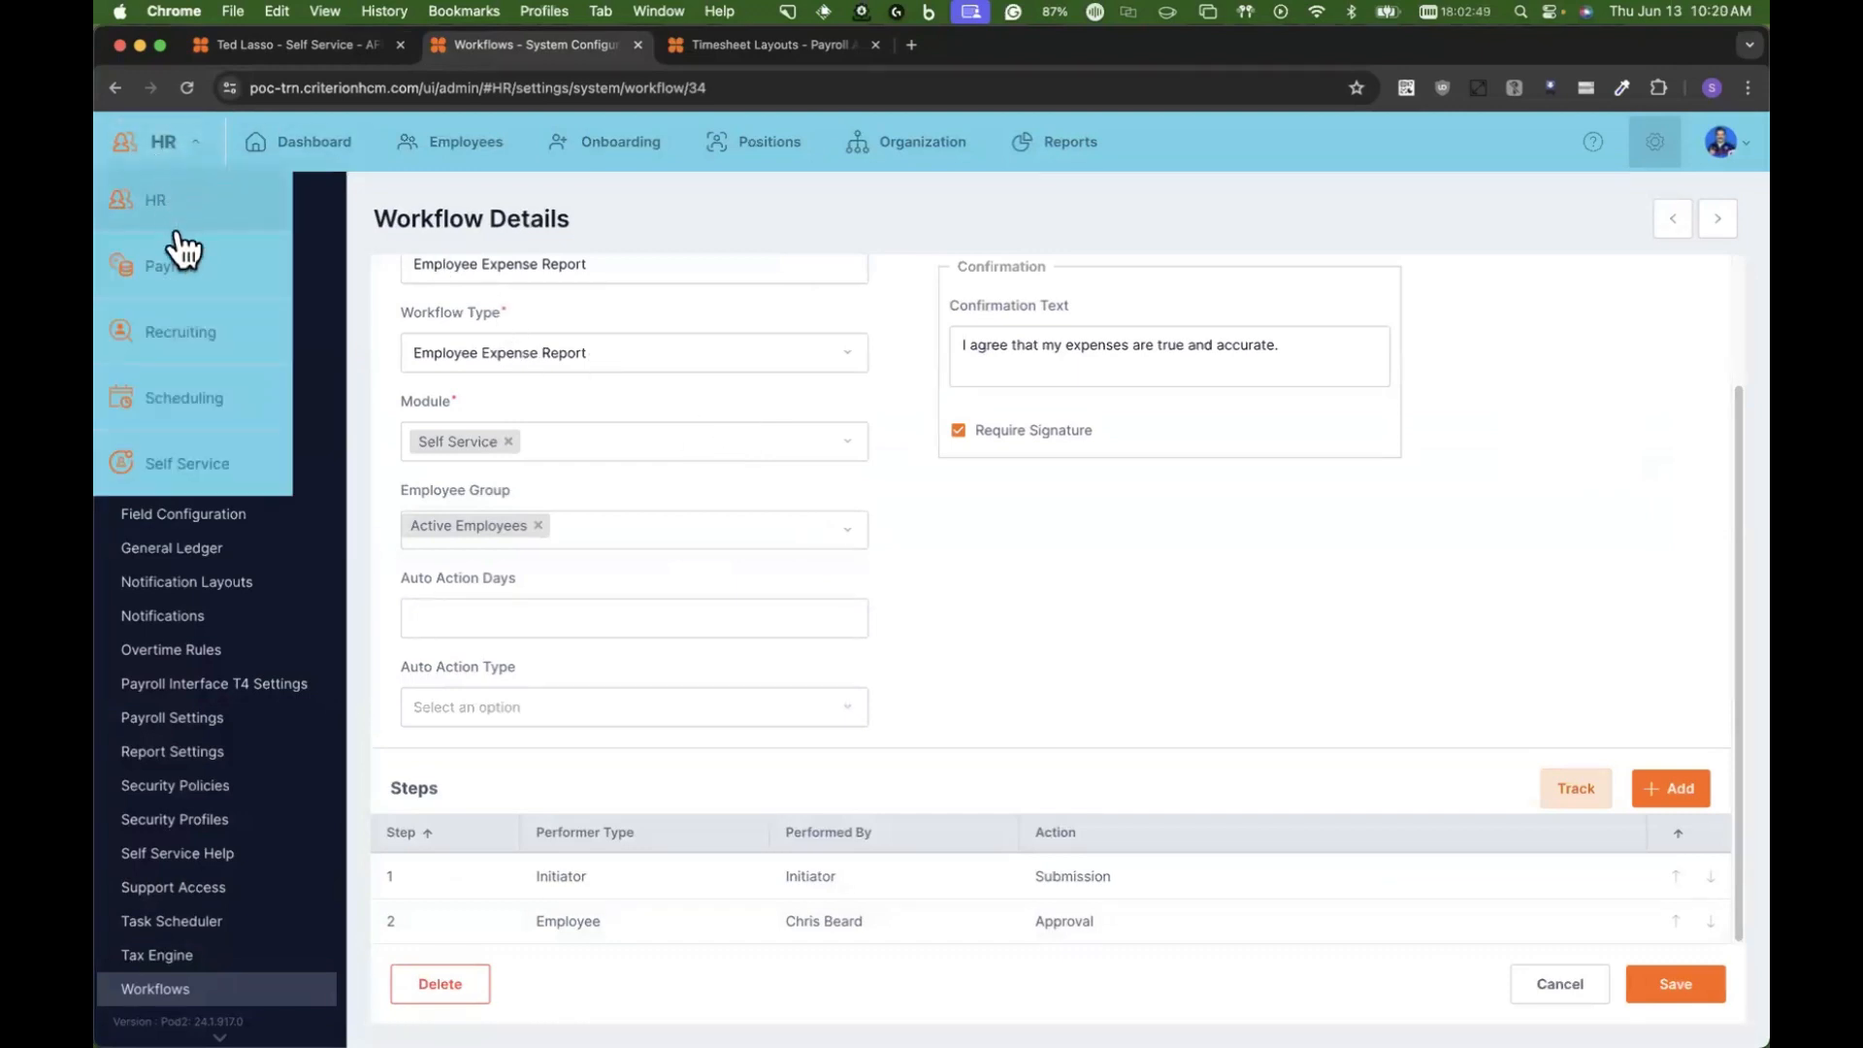
left_click(179, 245)
left_click(970, 643)
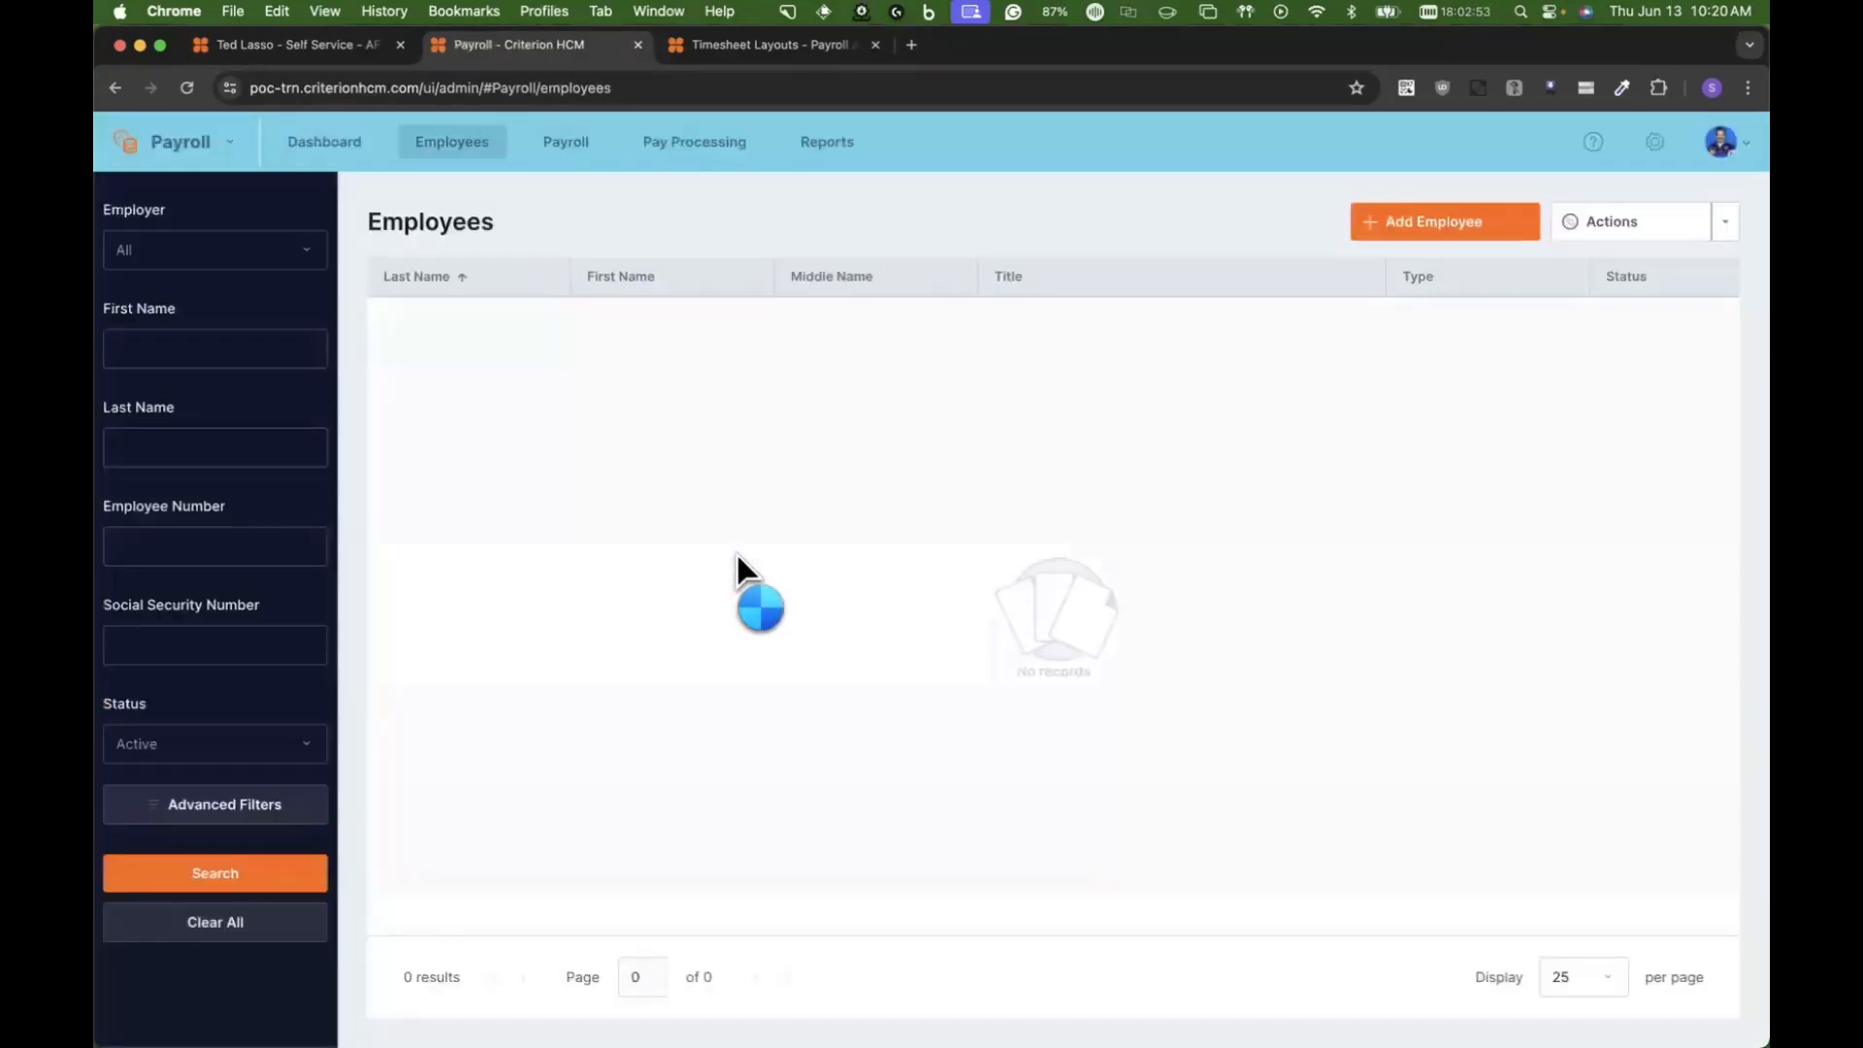
left_click(548, 146)
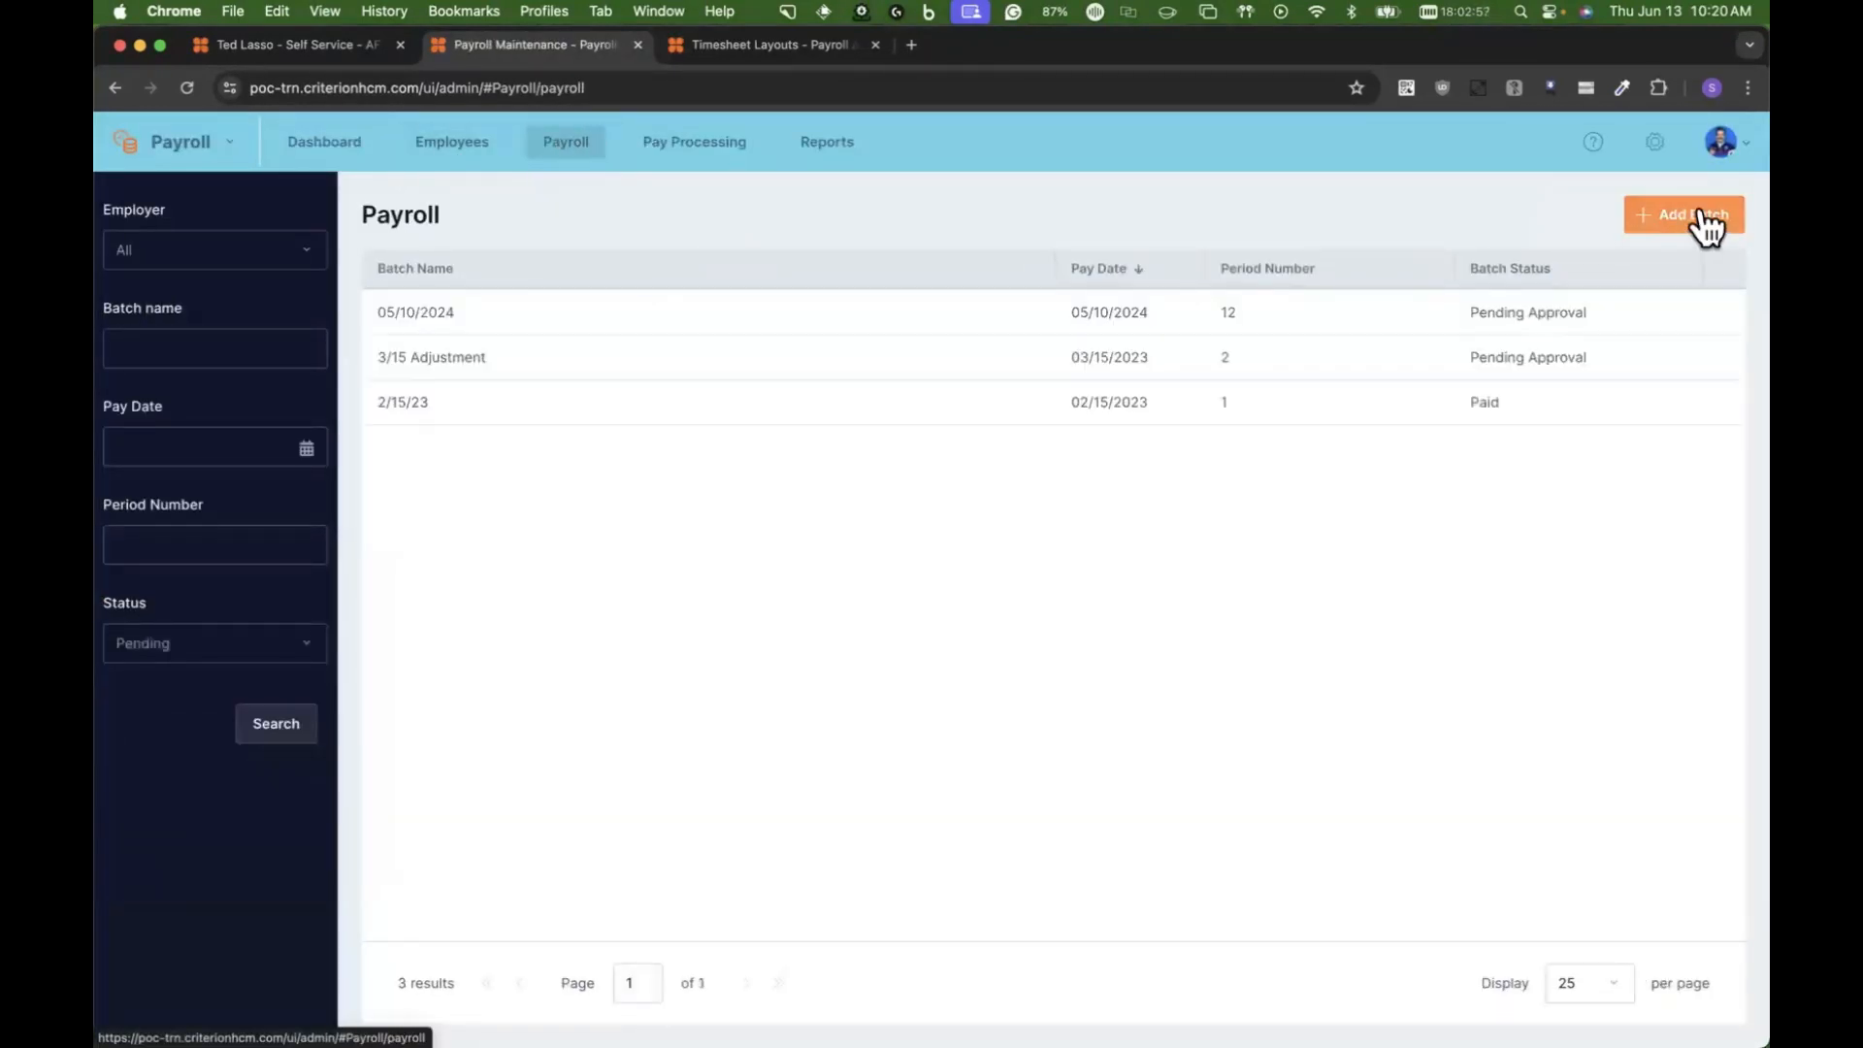
left_click(1698, 215)
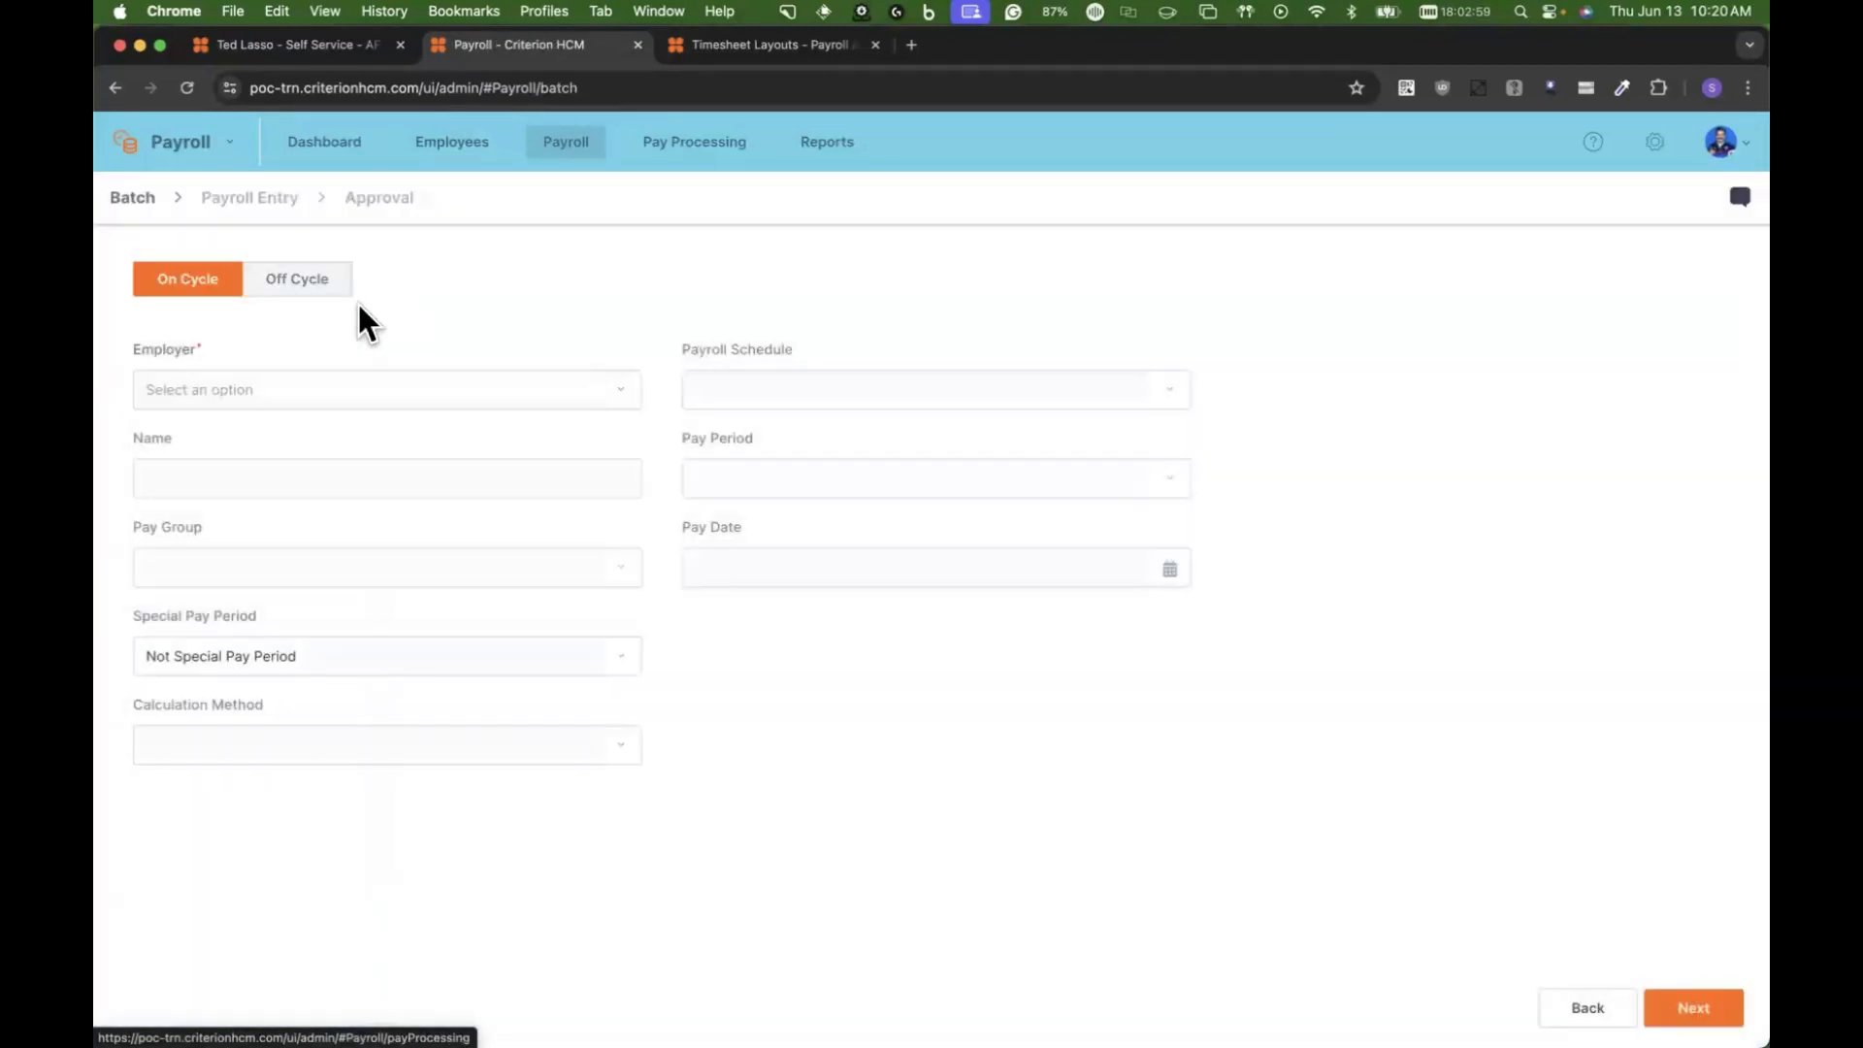
Step: Set the batch's employer to AFC Richmond, pay group to Weekly and pay period to 25, 06/09/2024 to 06/15/2024
left_click(255, 386)
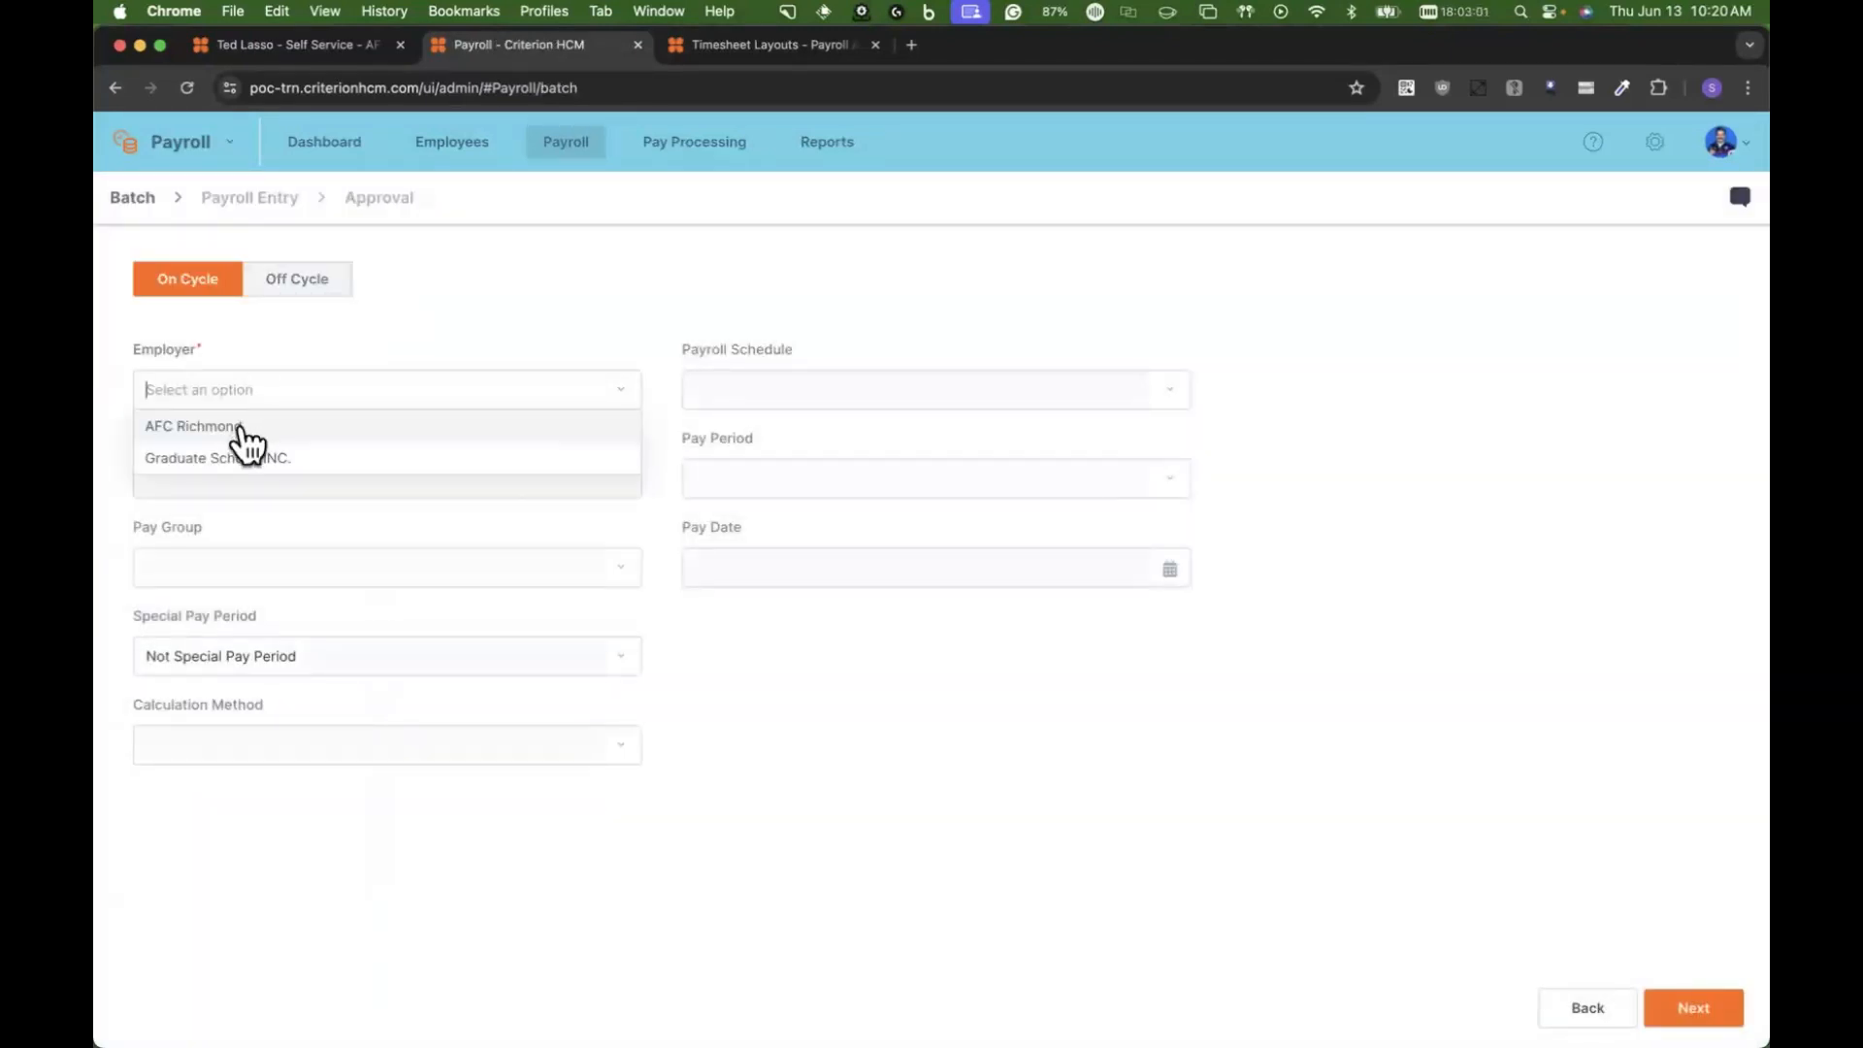
left_click(241, 429)
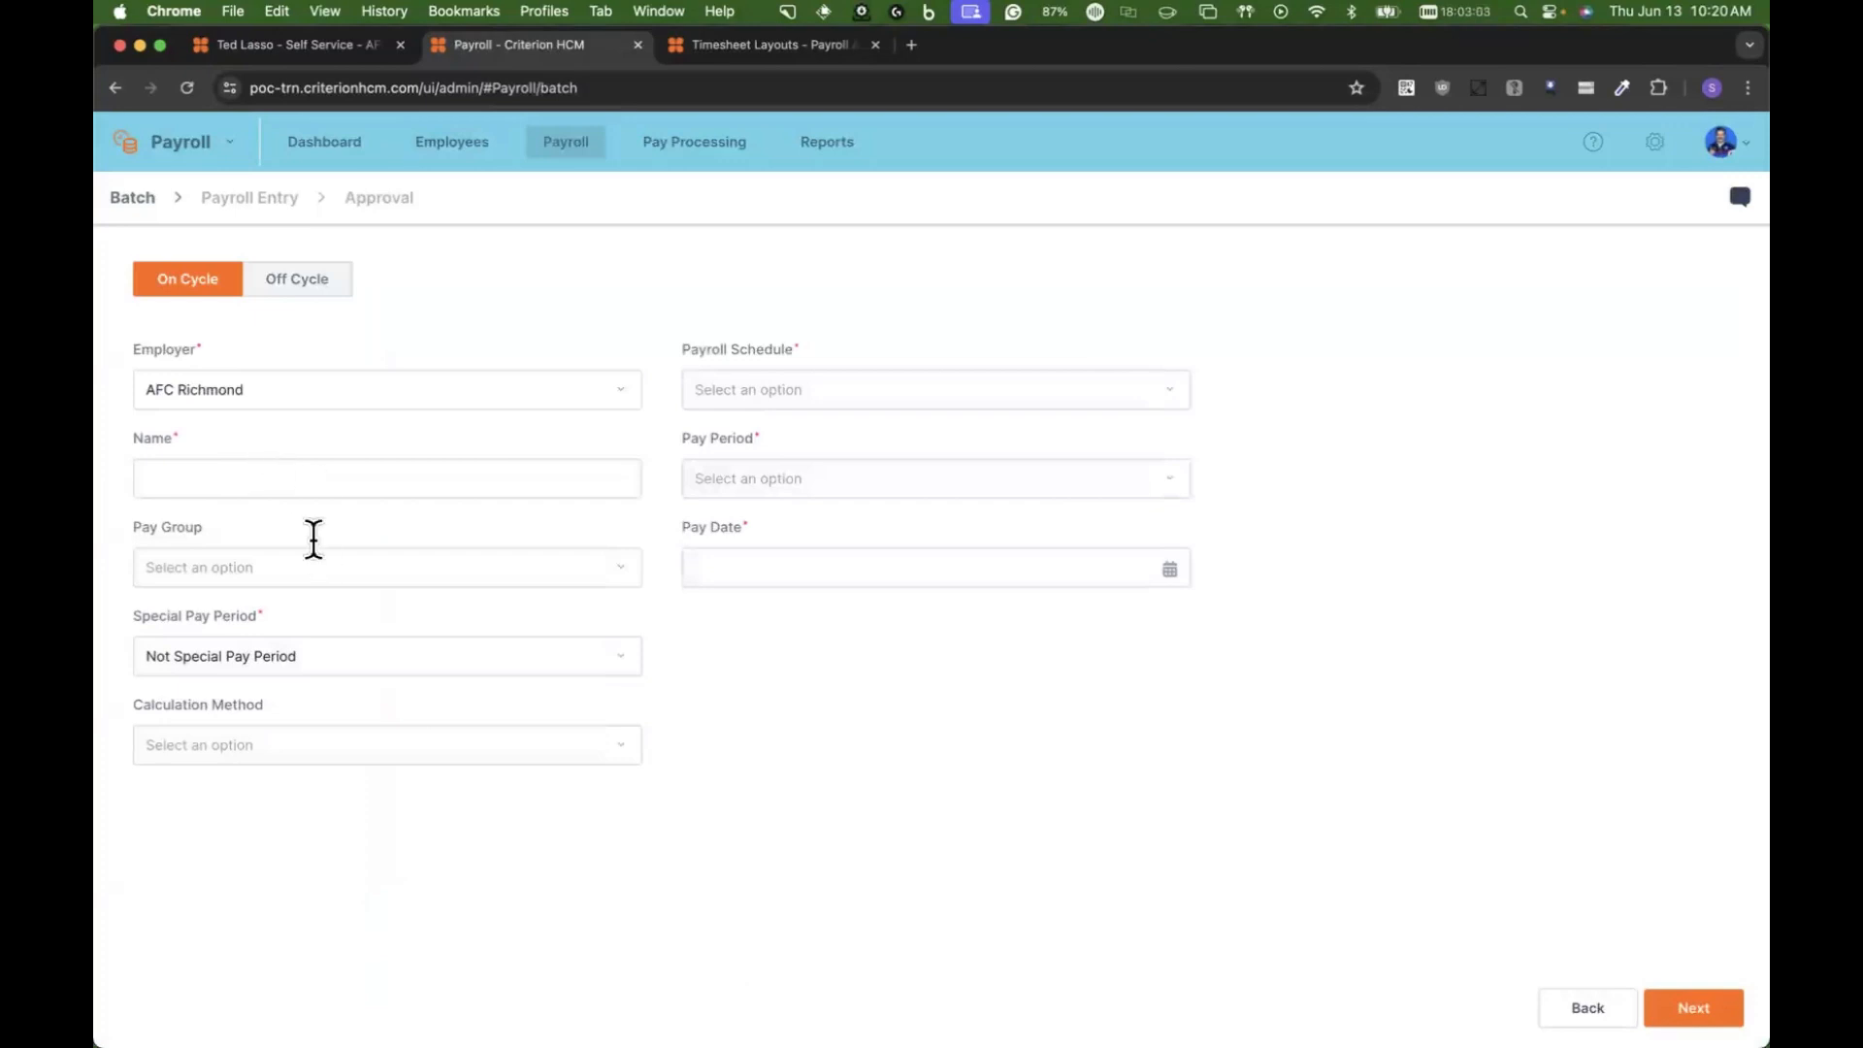
left_click(320, 568)
left_click(194, 702)
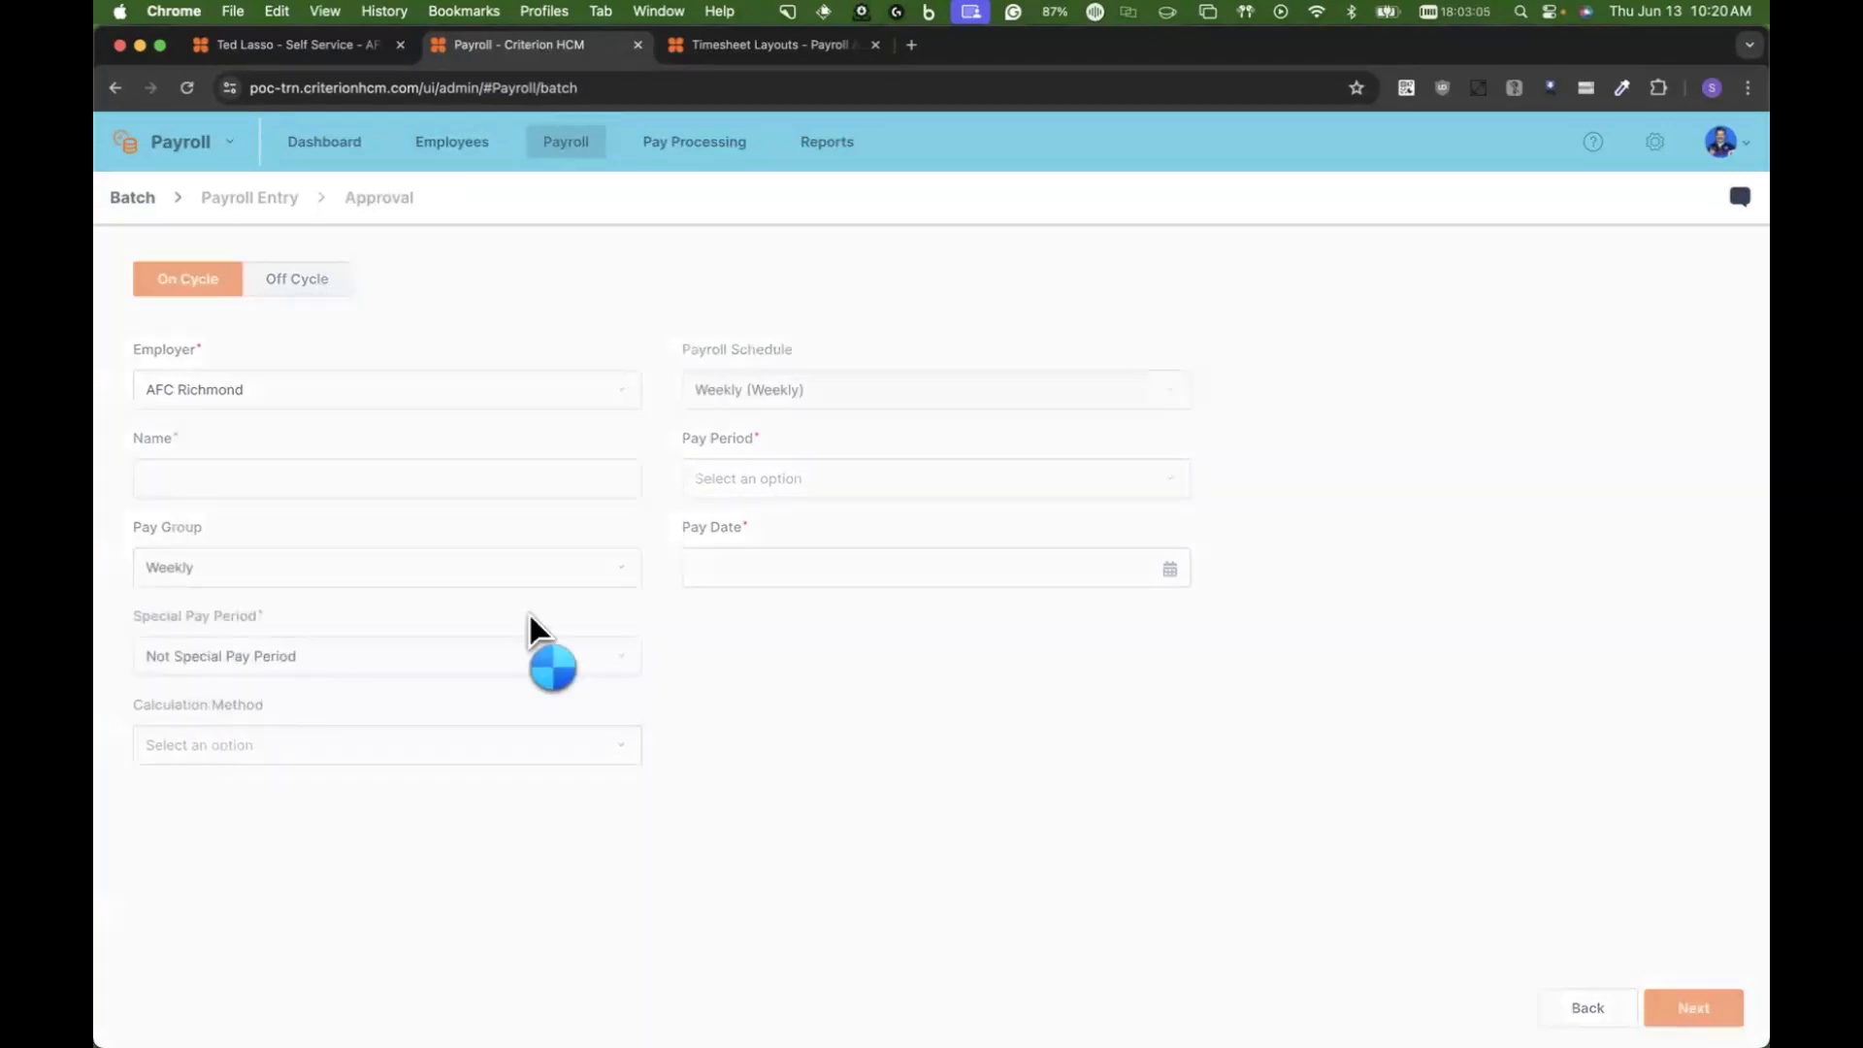
left_click(819, 477)
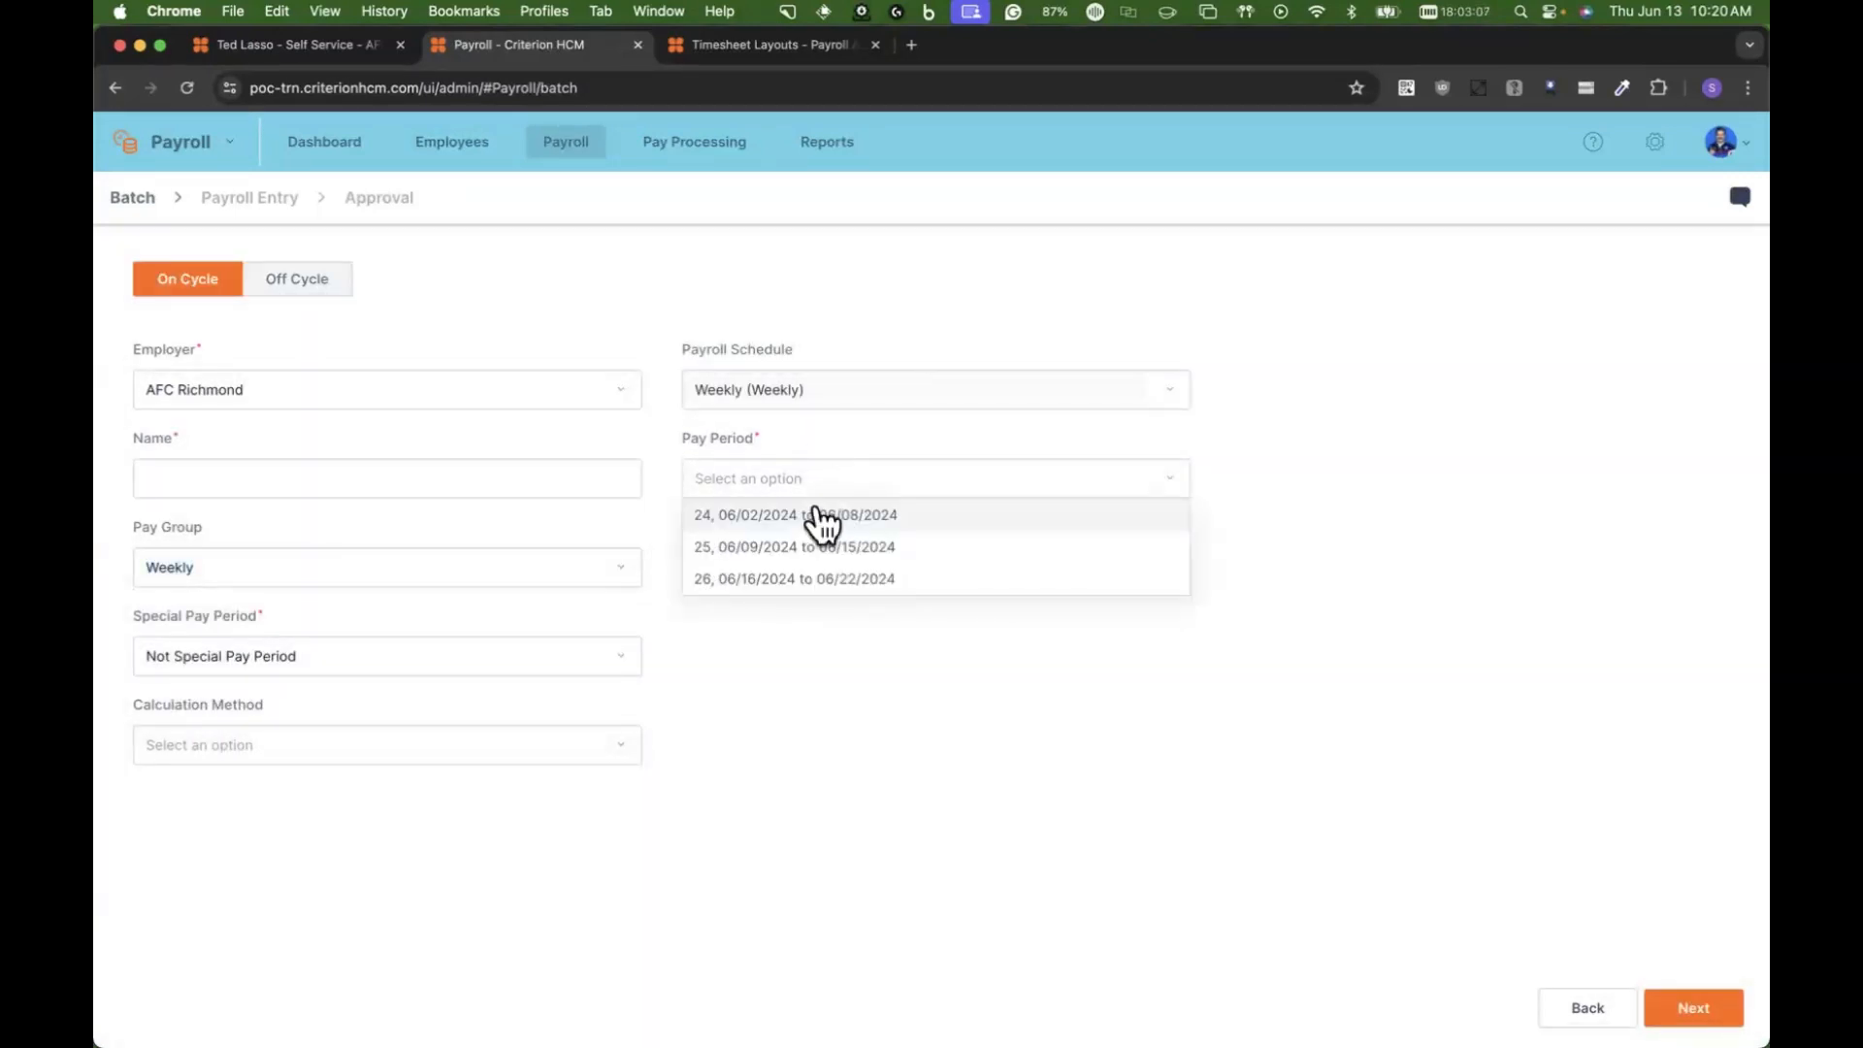
left_click(718, 515)
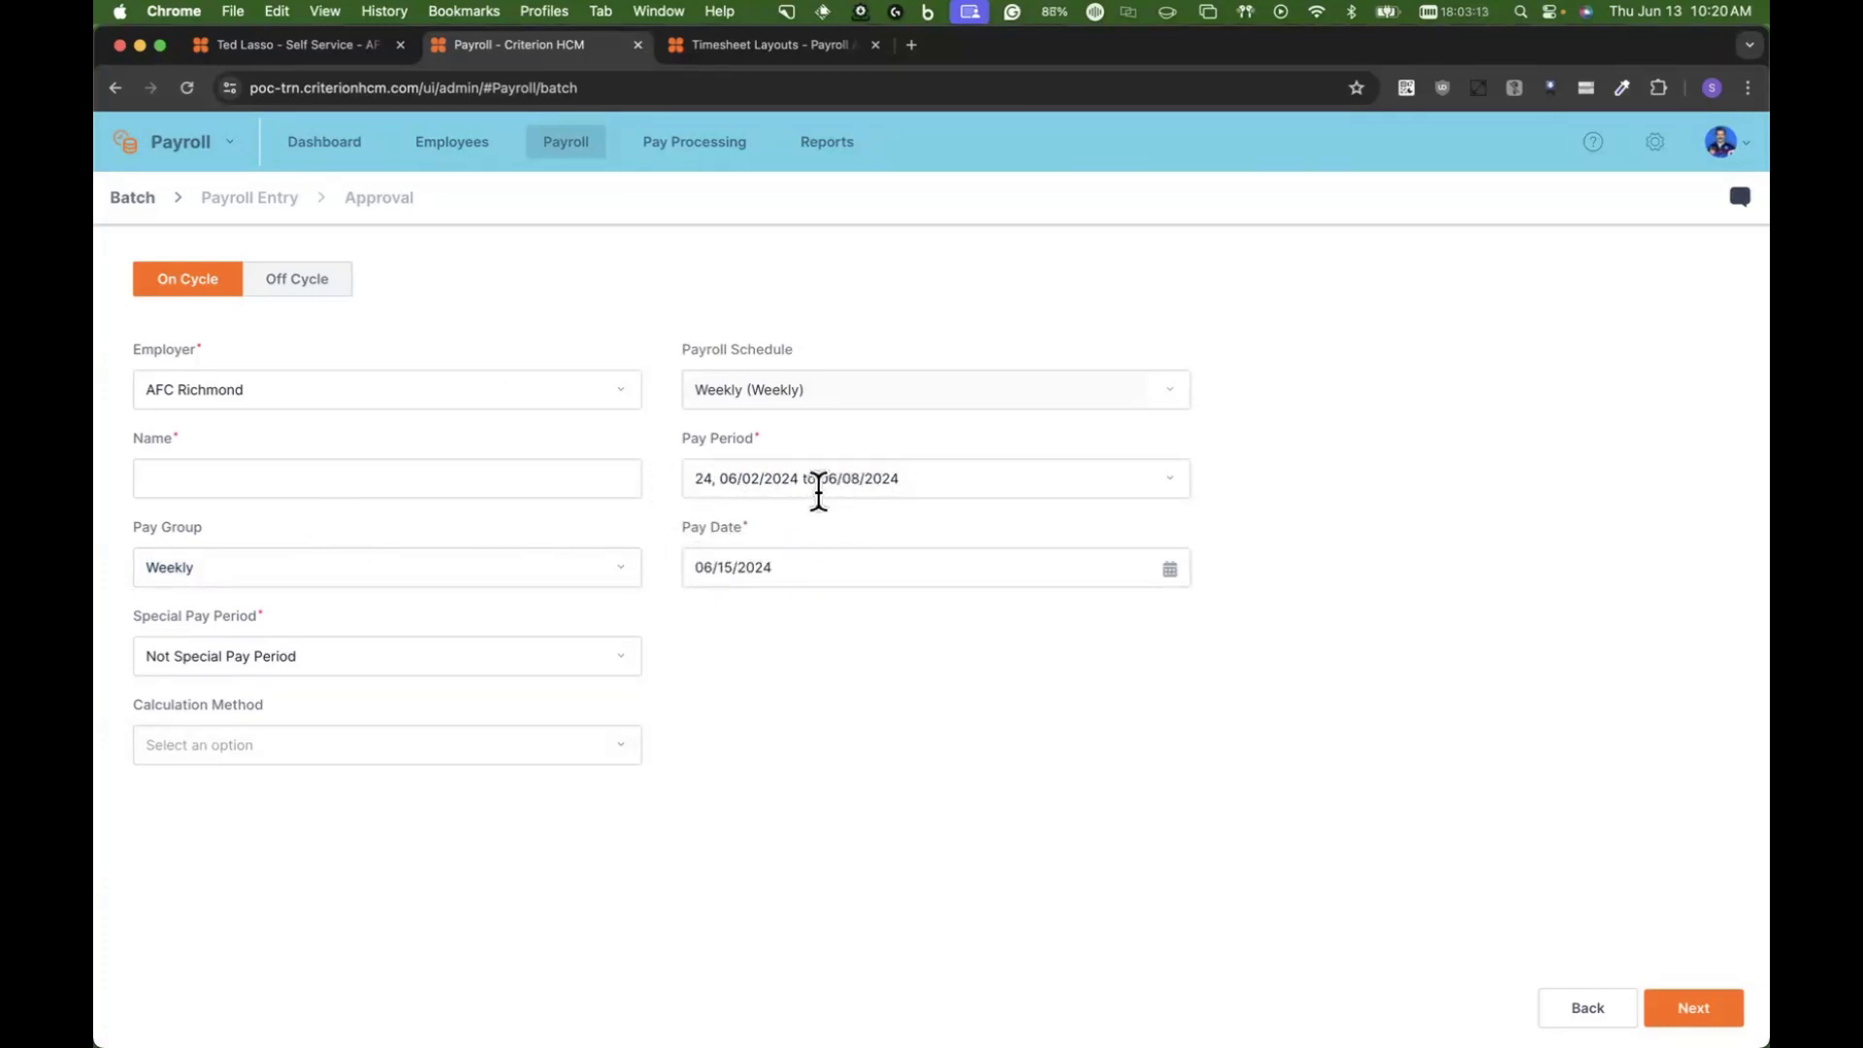
left_click(786, 471)
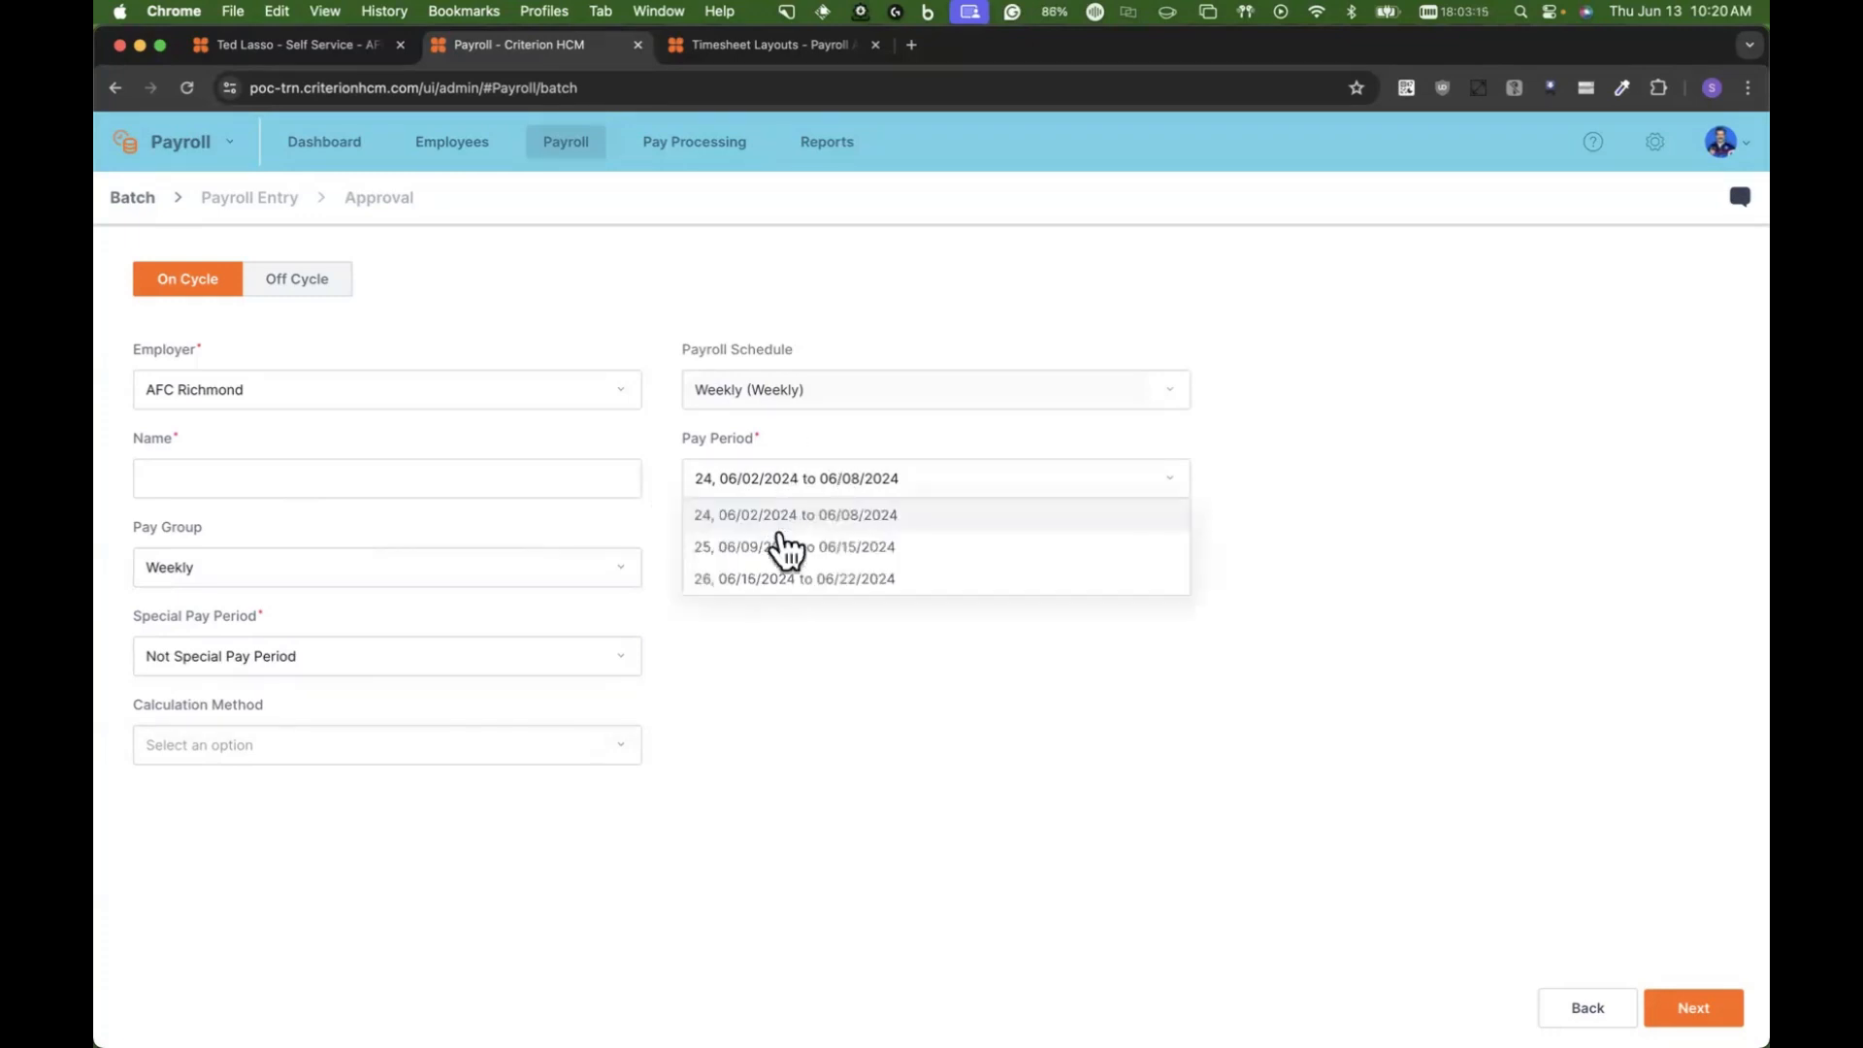
left_click(777, 545)
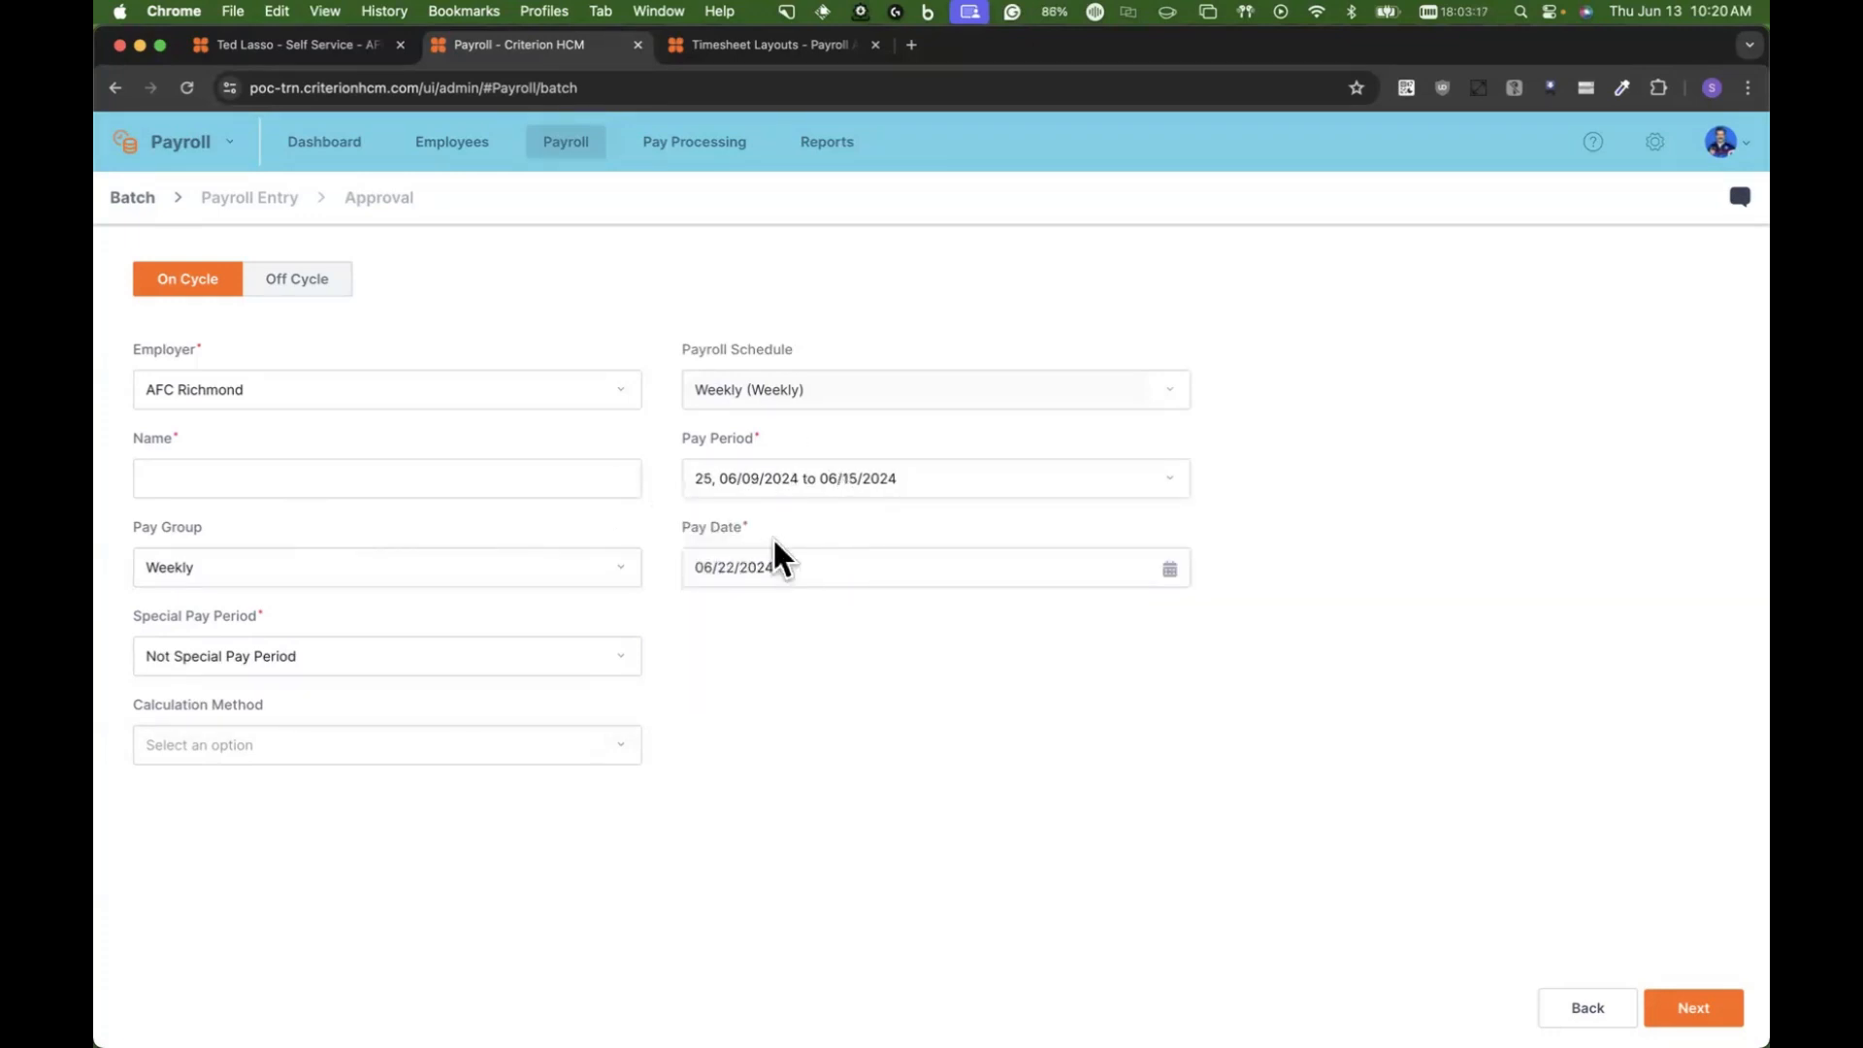
Step: Name the batch 06/22/2024 to match its pay date, proceed to payroll entry and dismiss the calculation errors
triple_click(821, 560)
key("super+c")
left_click(393, 471)
key("super+v")
left_click(1649, 990)
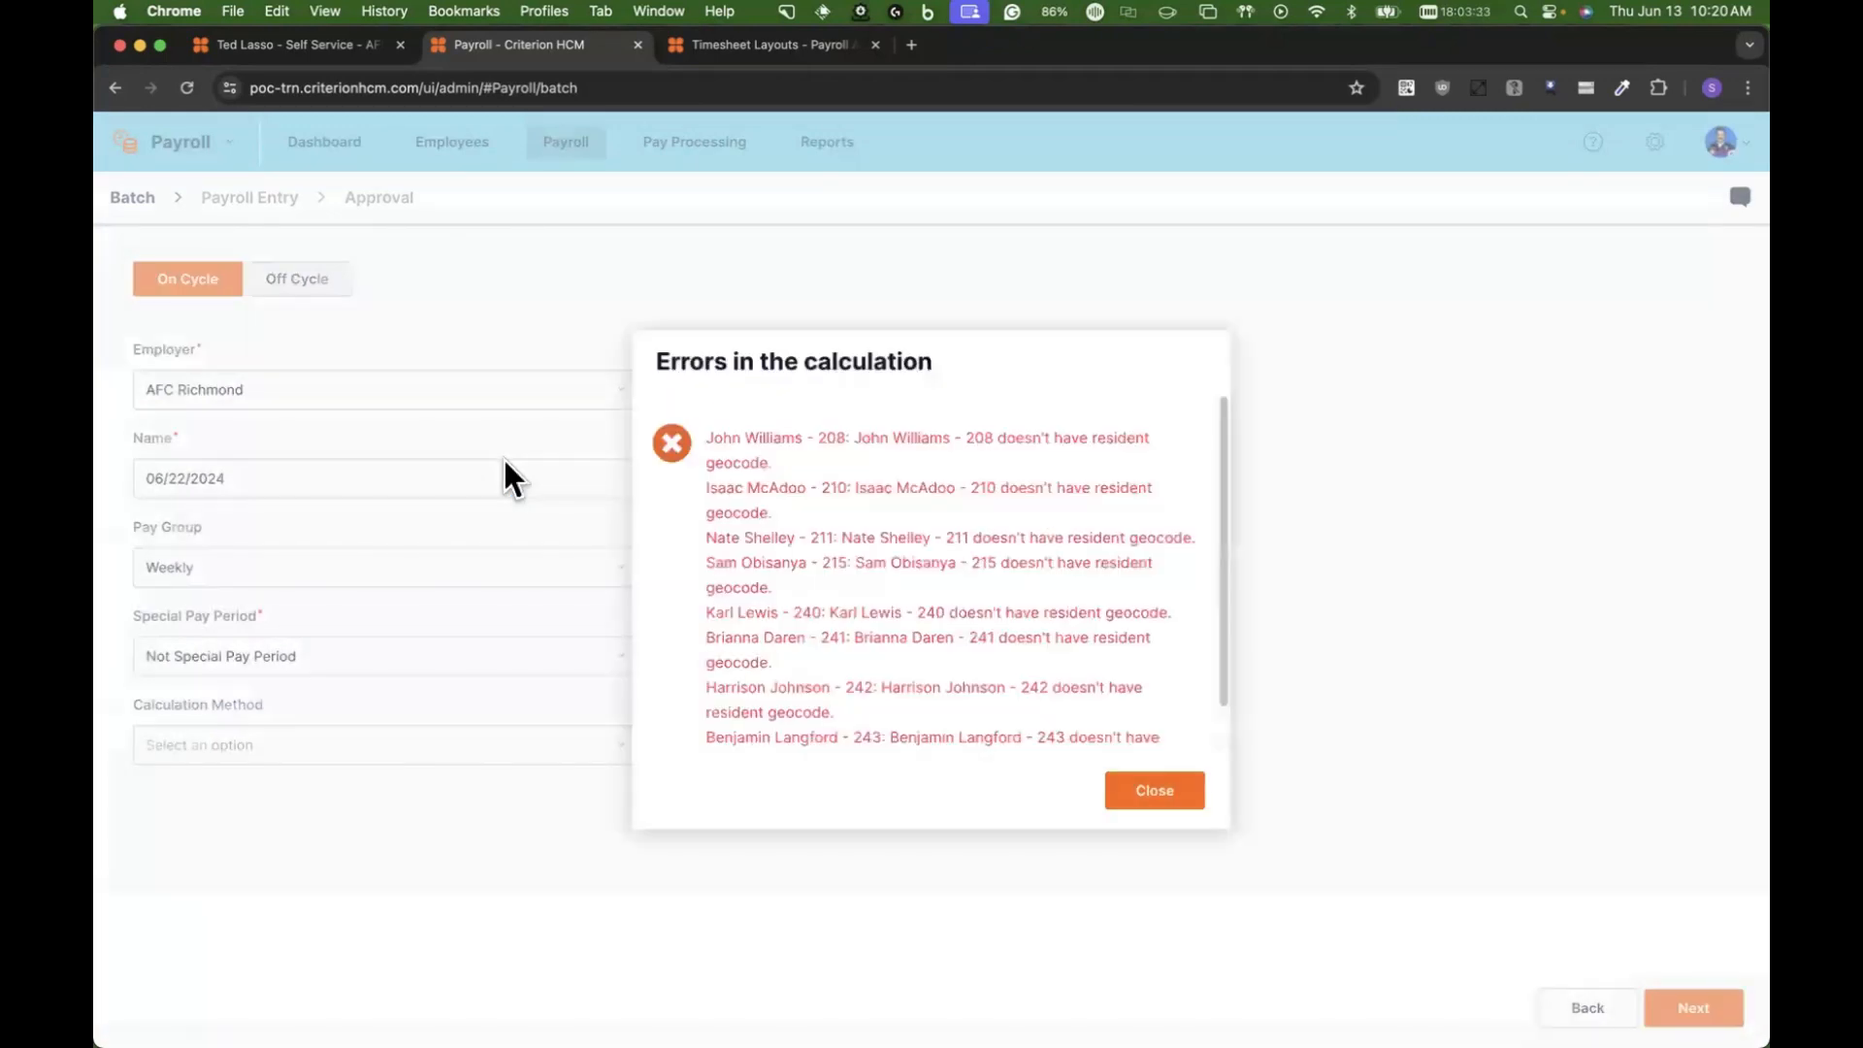
left_click(1154, 792)
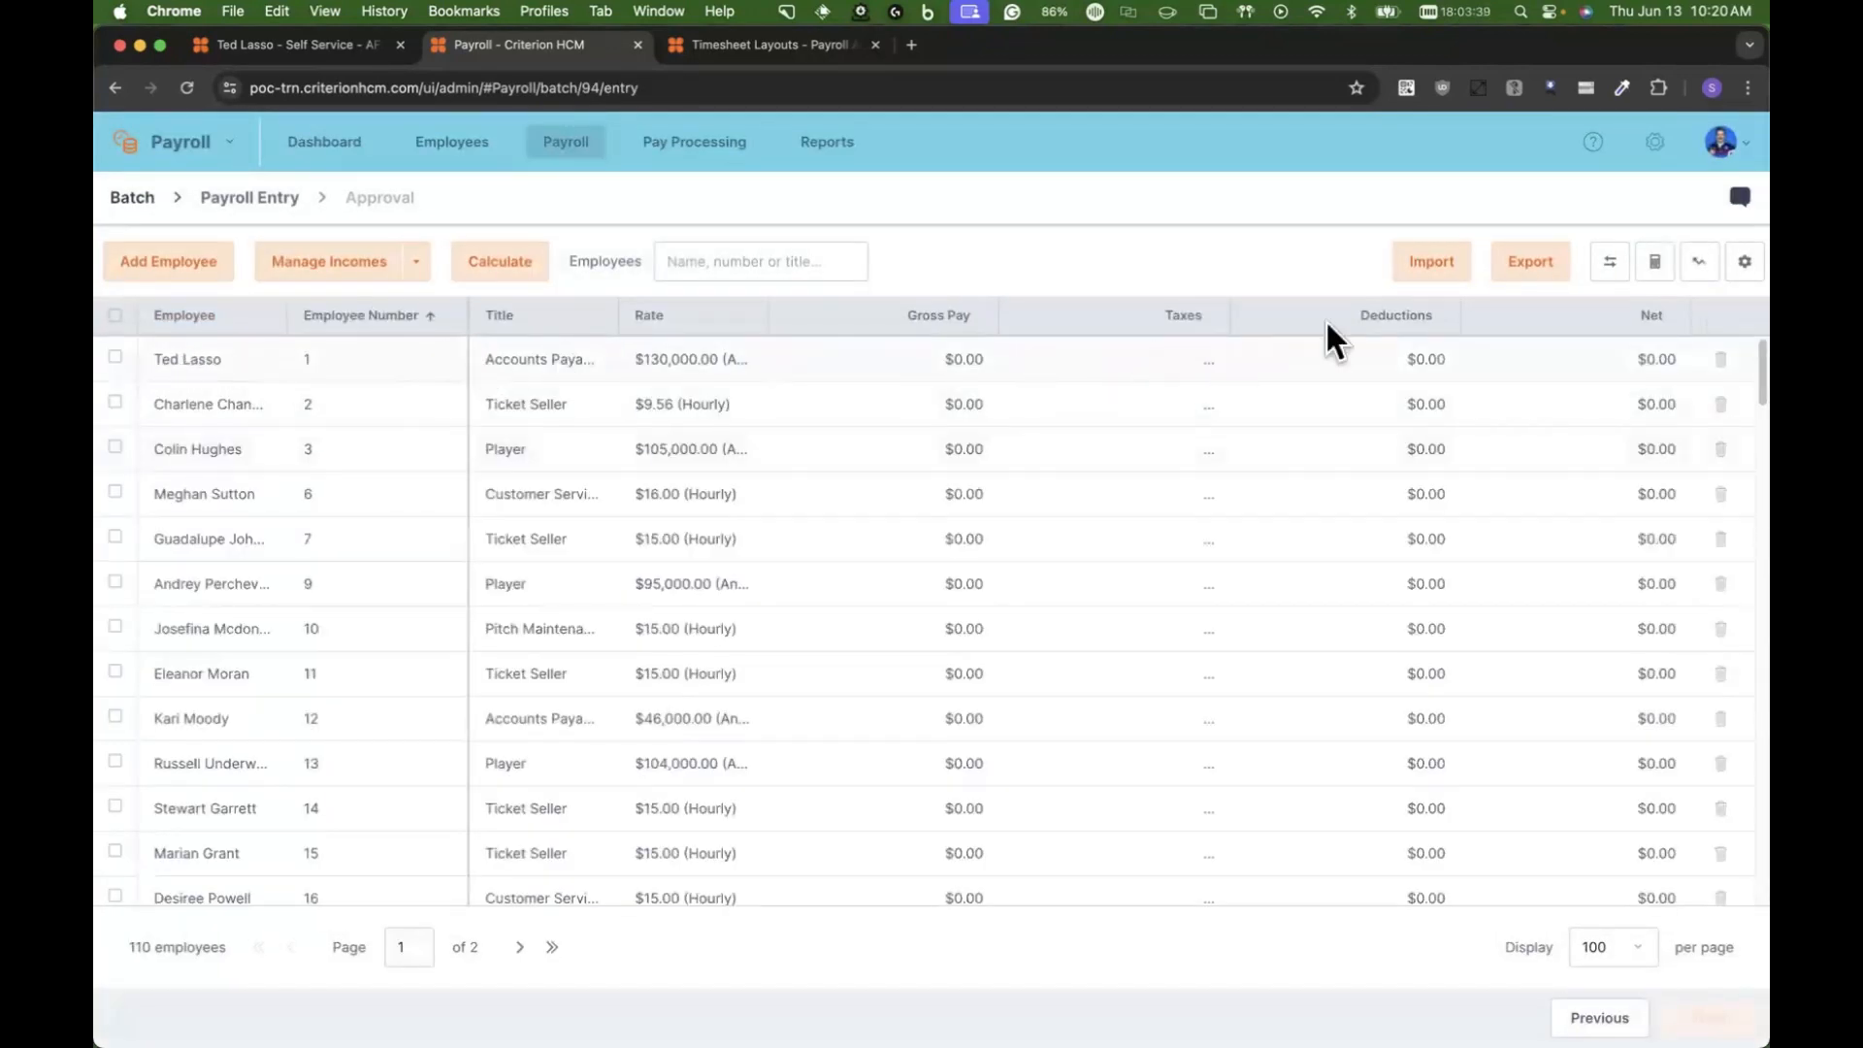
Step: Open the batch's data import and choose to load expense reports
left_click(1424, 260)
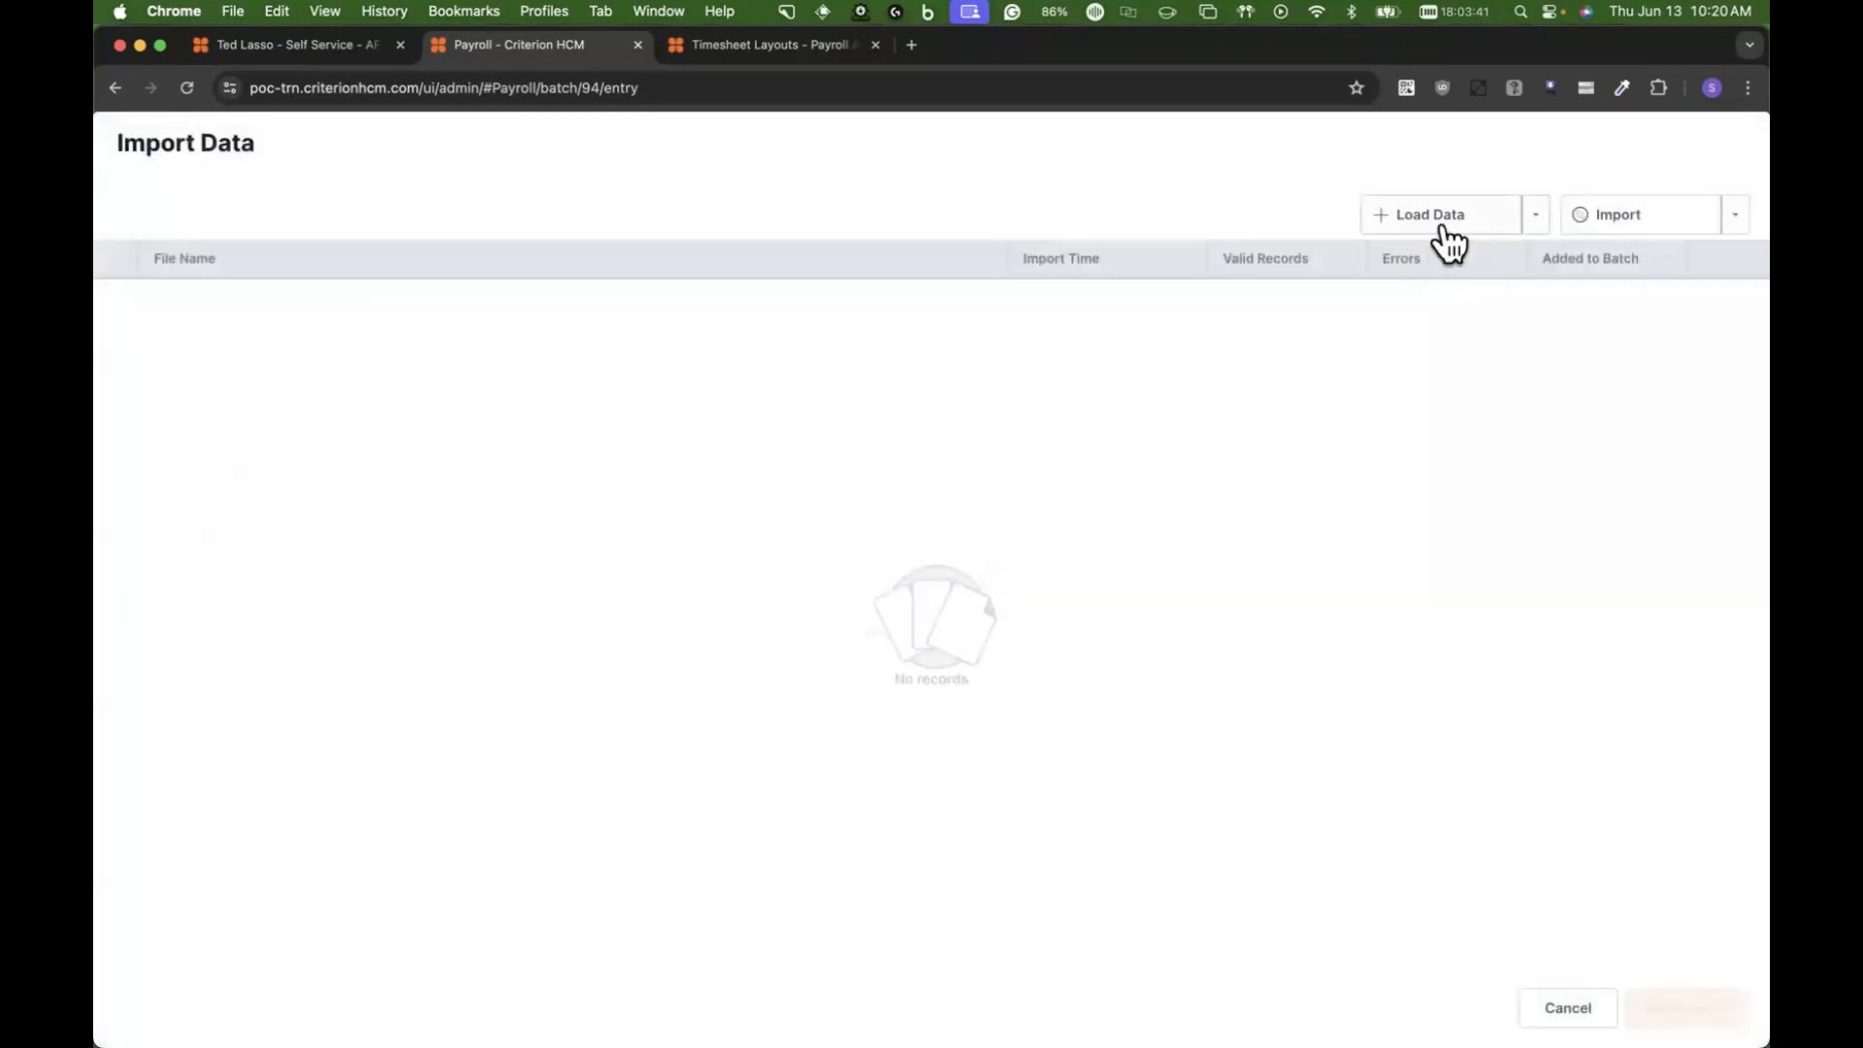
left_click(1446, 233)
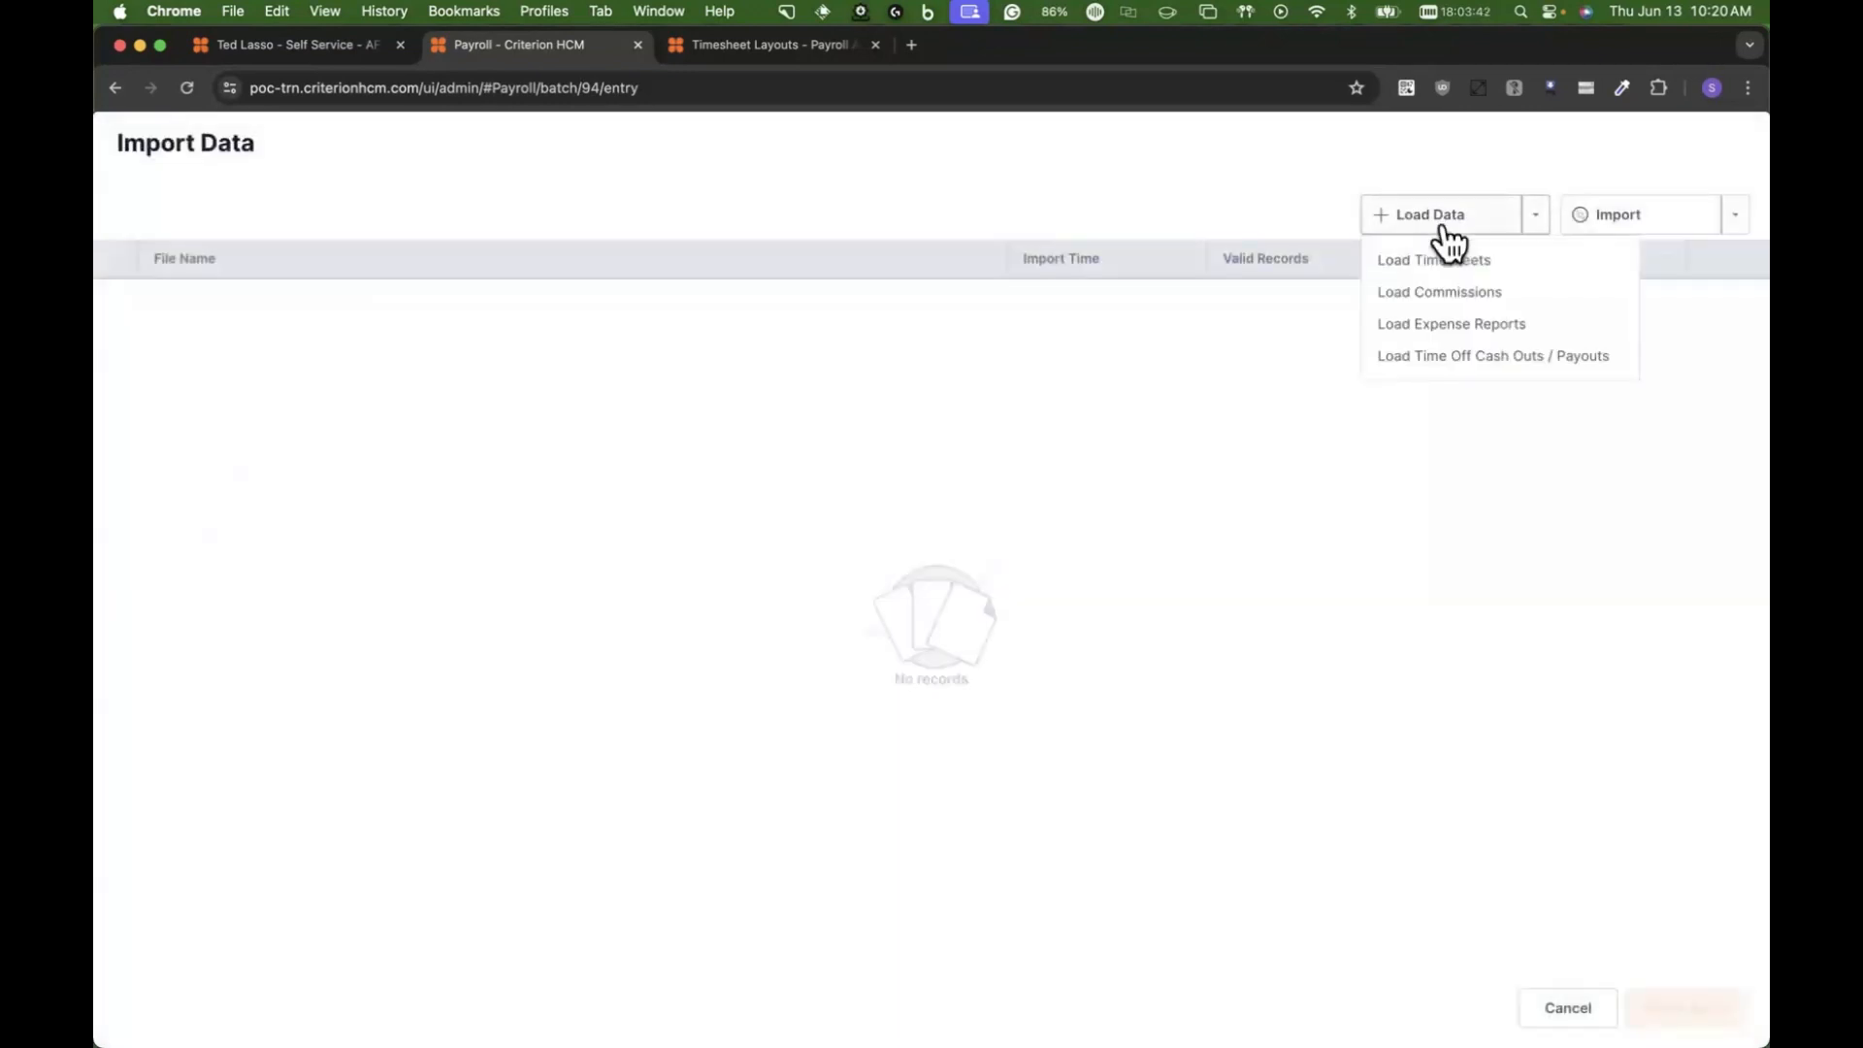
left_click(1442, 320)
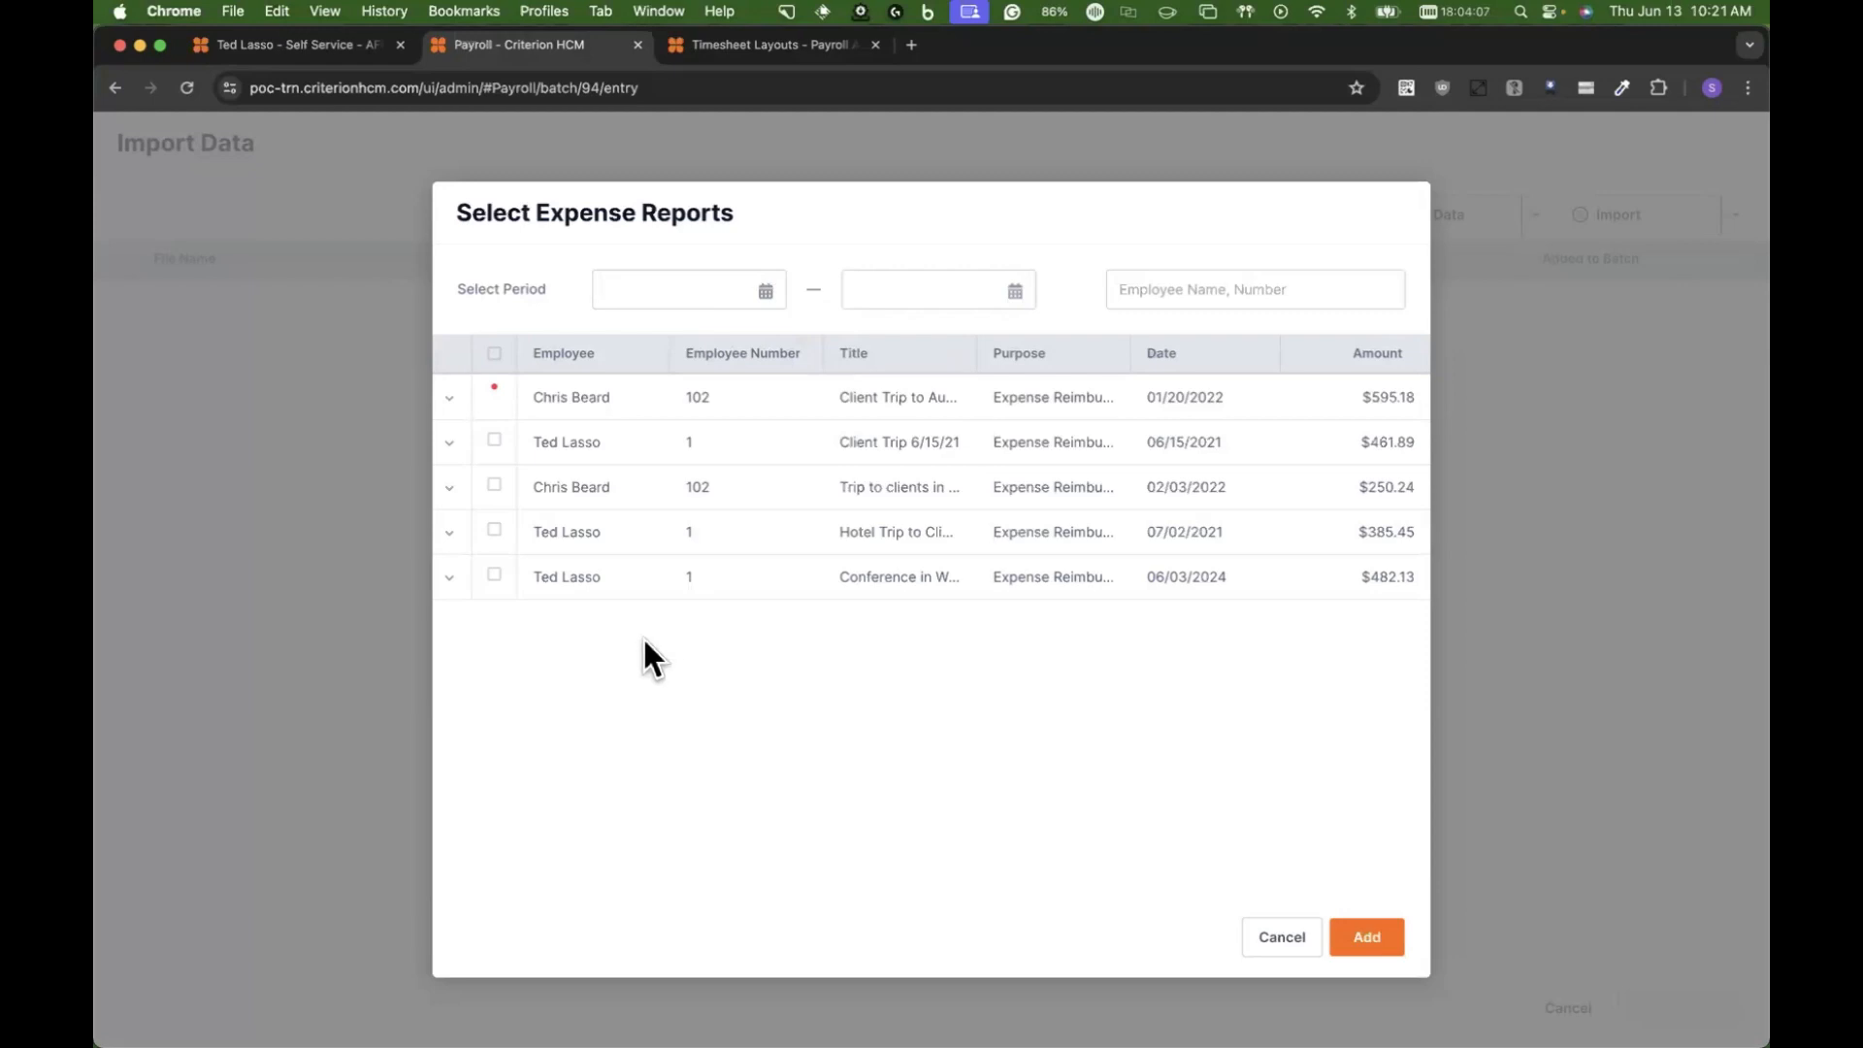
Step: Mark several expense reports and examine the line items of the Washington conference and the 07/02/2021 hotel trip
left_click(494, 574)
left_click(494, 485)
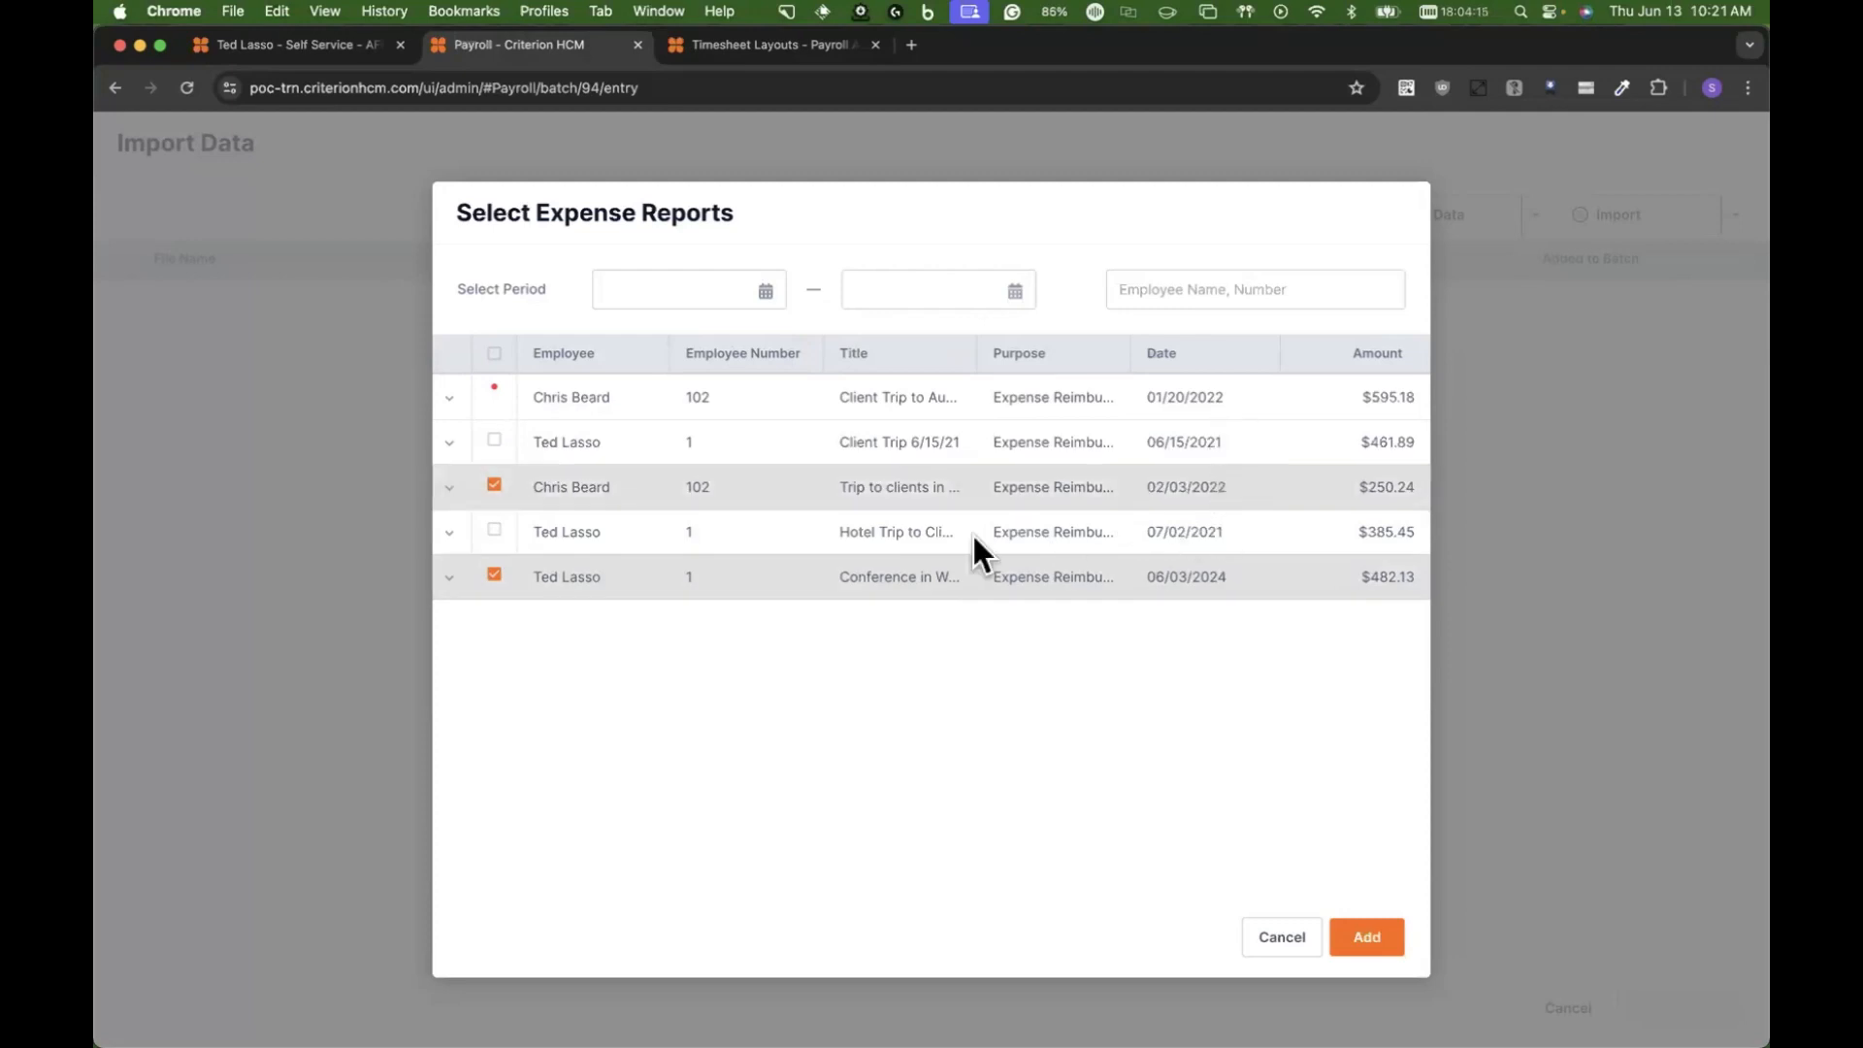
left_click(449, 576)
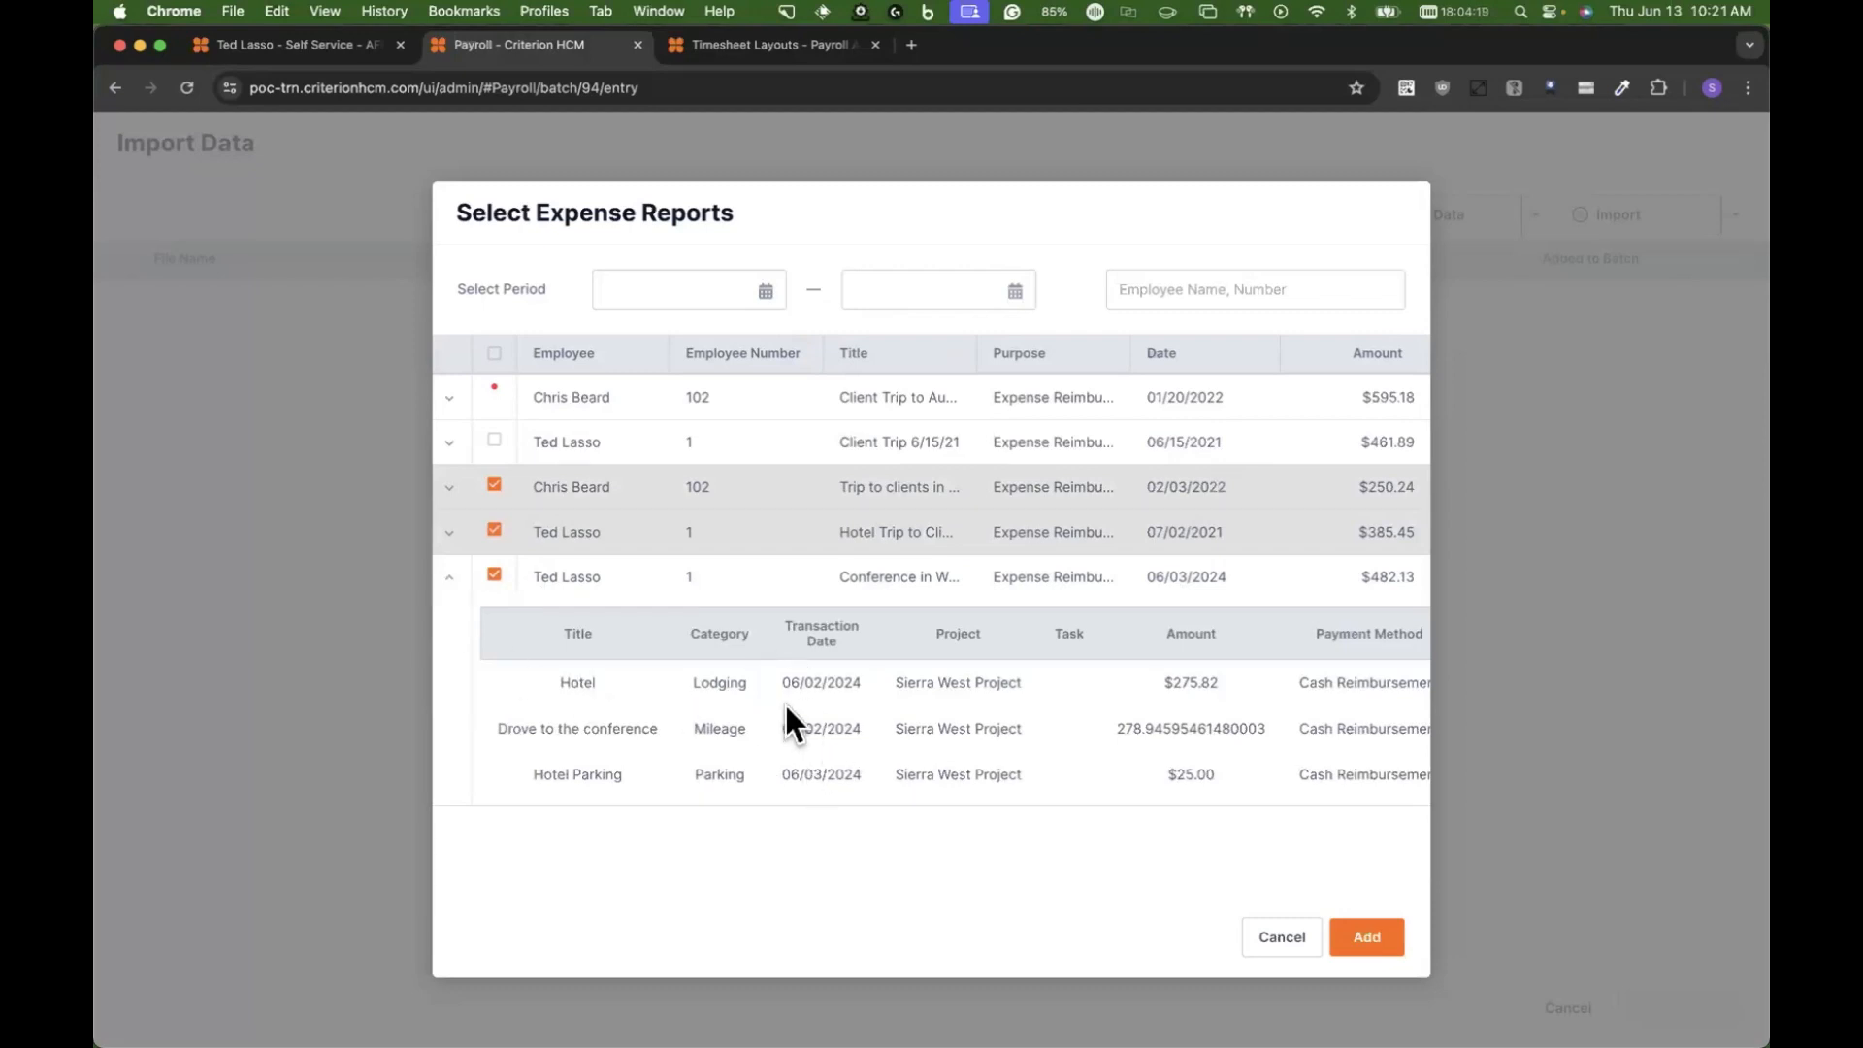
left_click(450, 533)
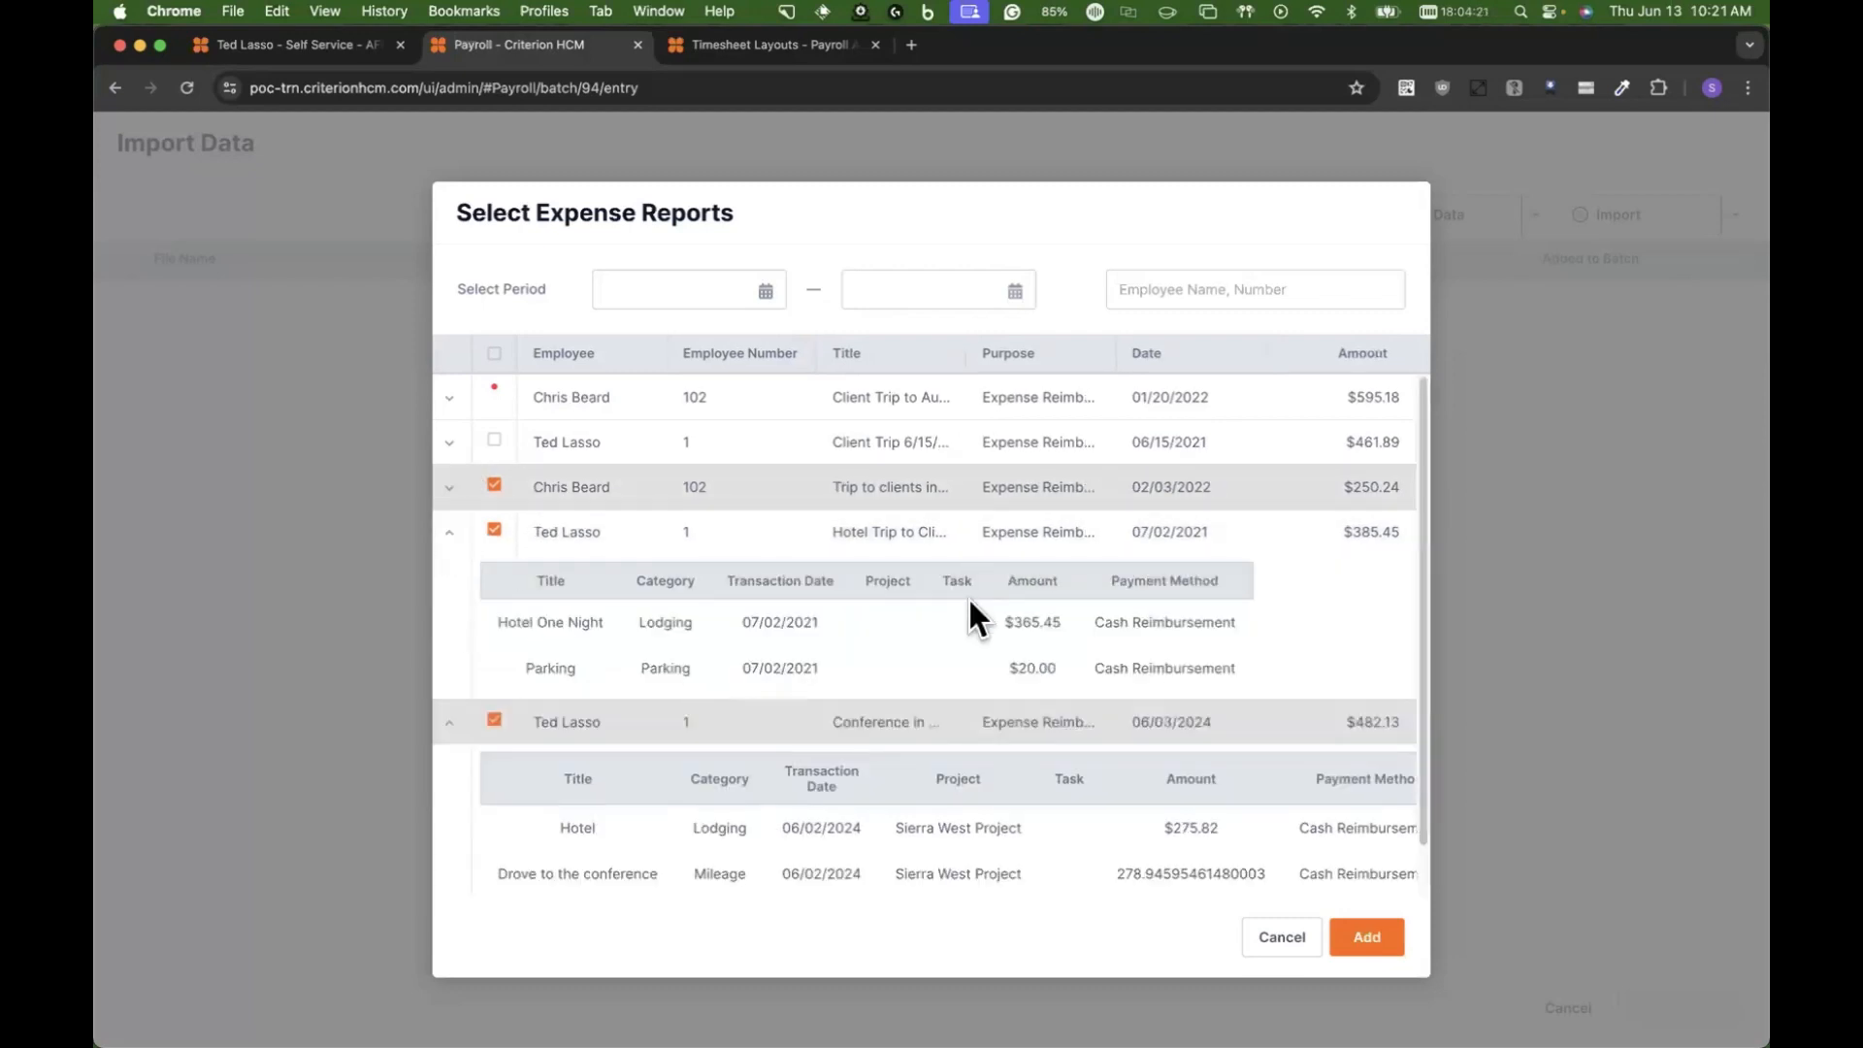
left_click(450, 531)
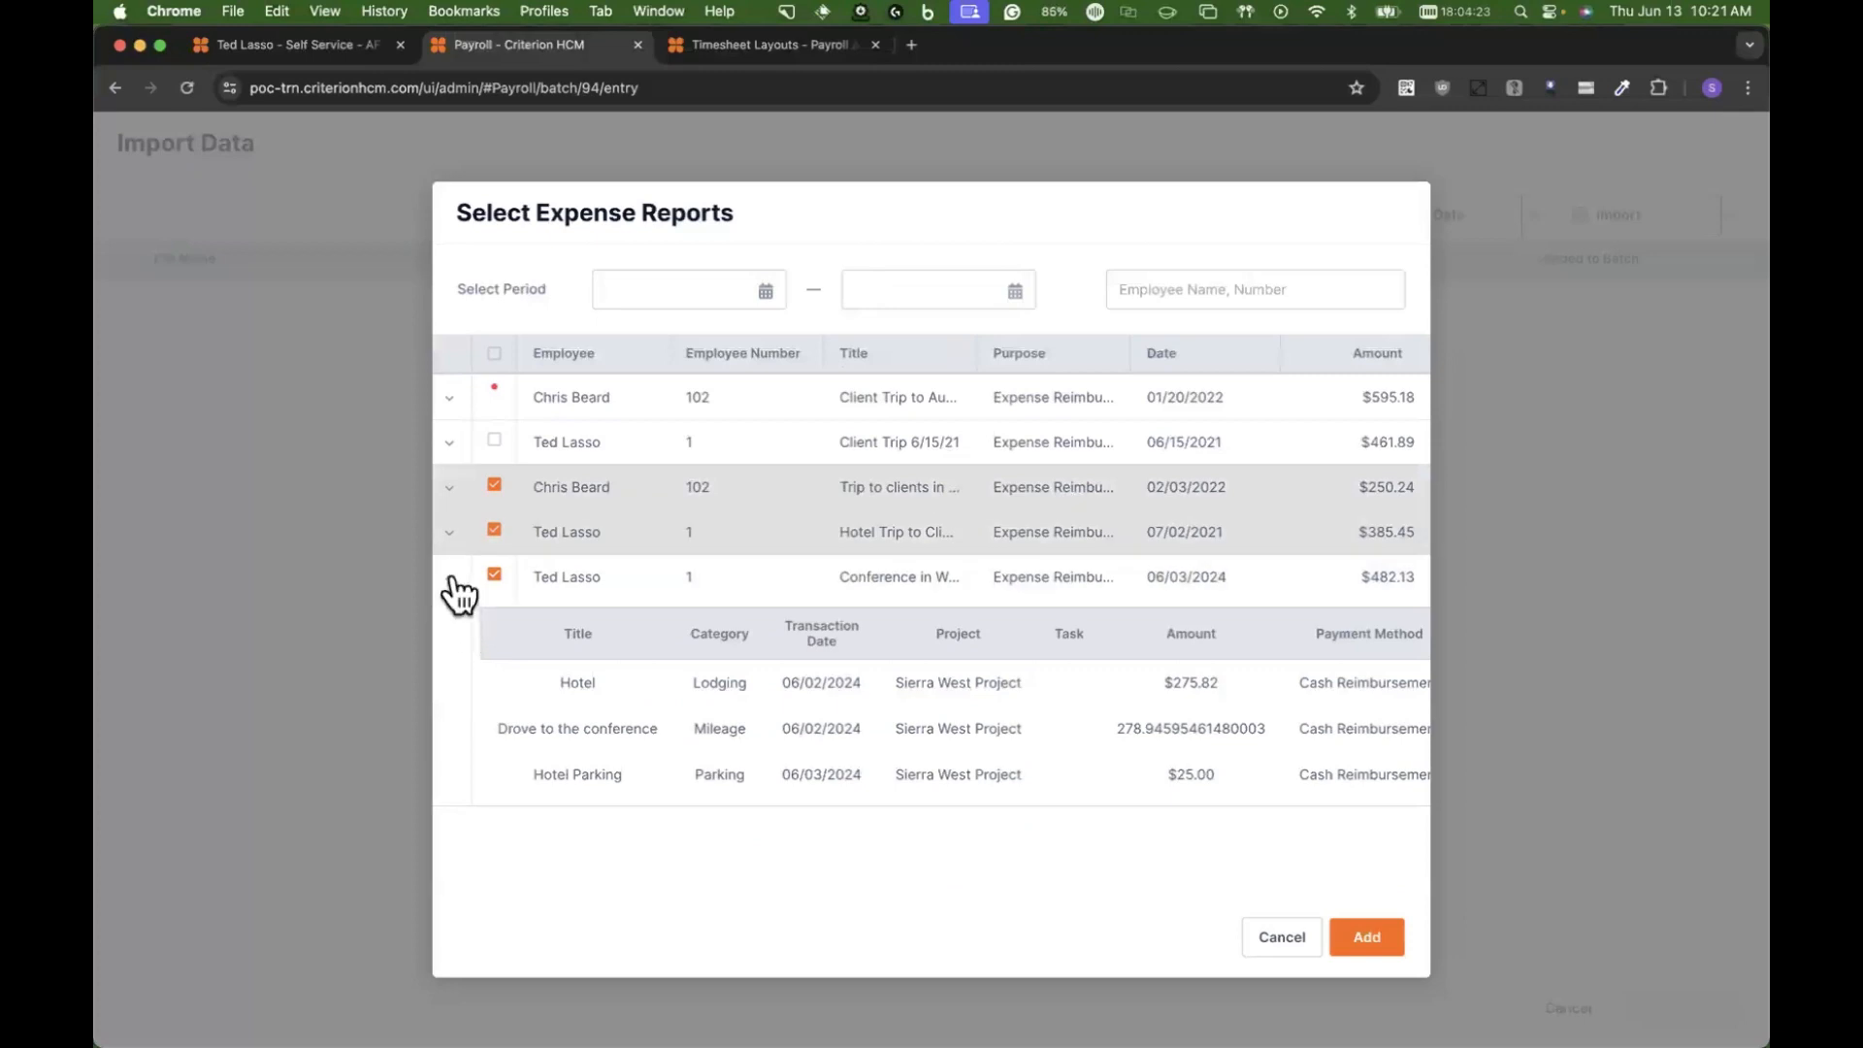
left_click(450, 578)
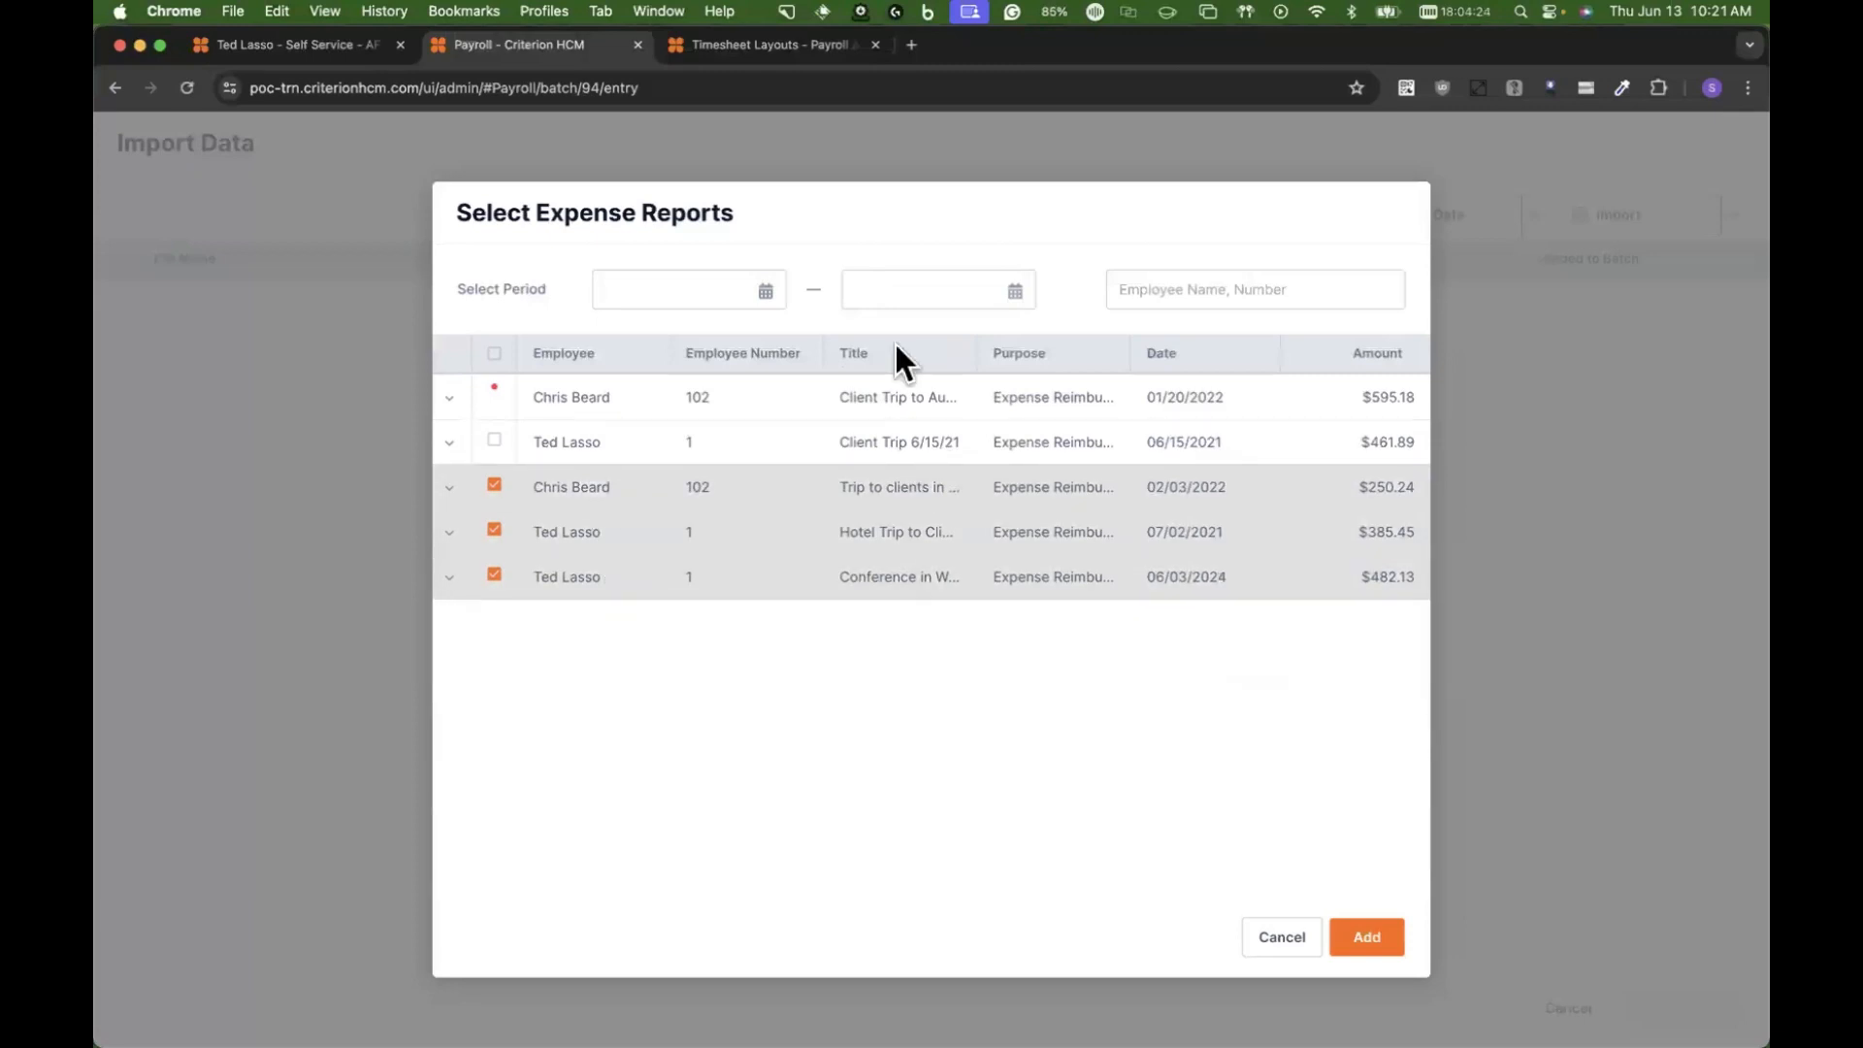
left_click(1206, 281)
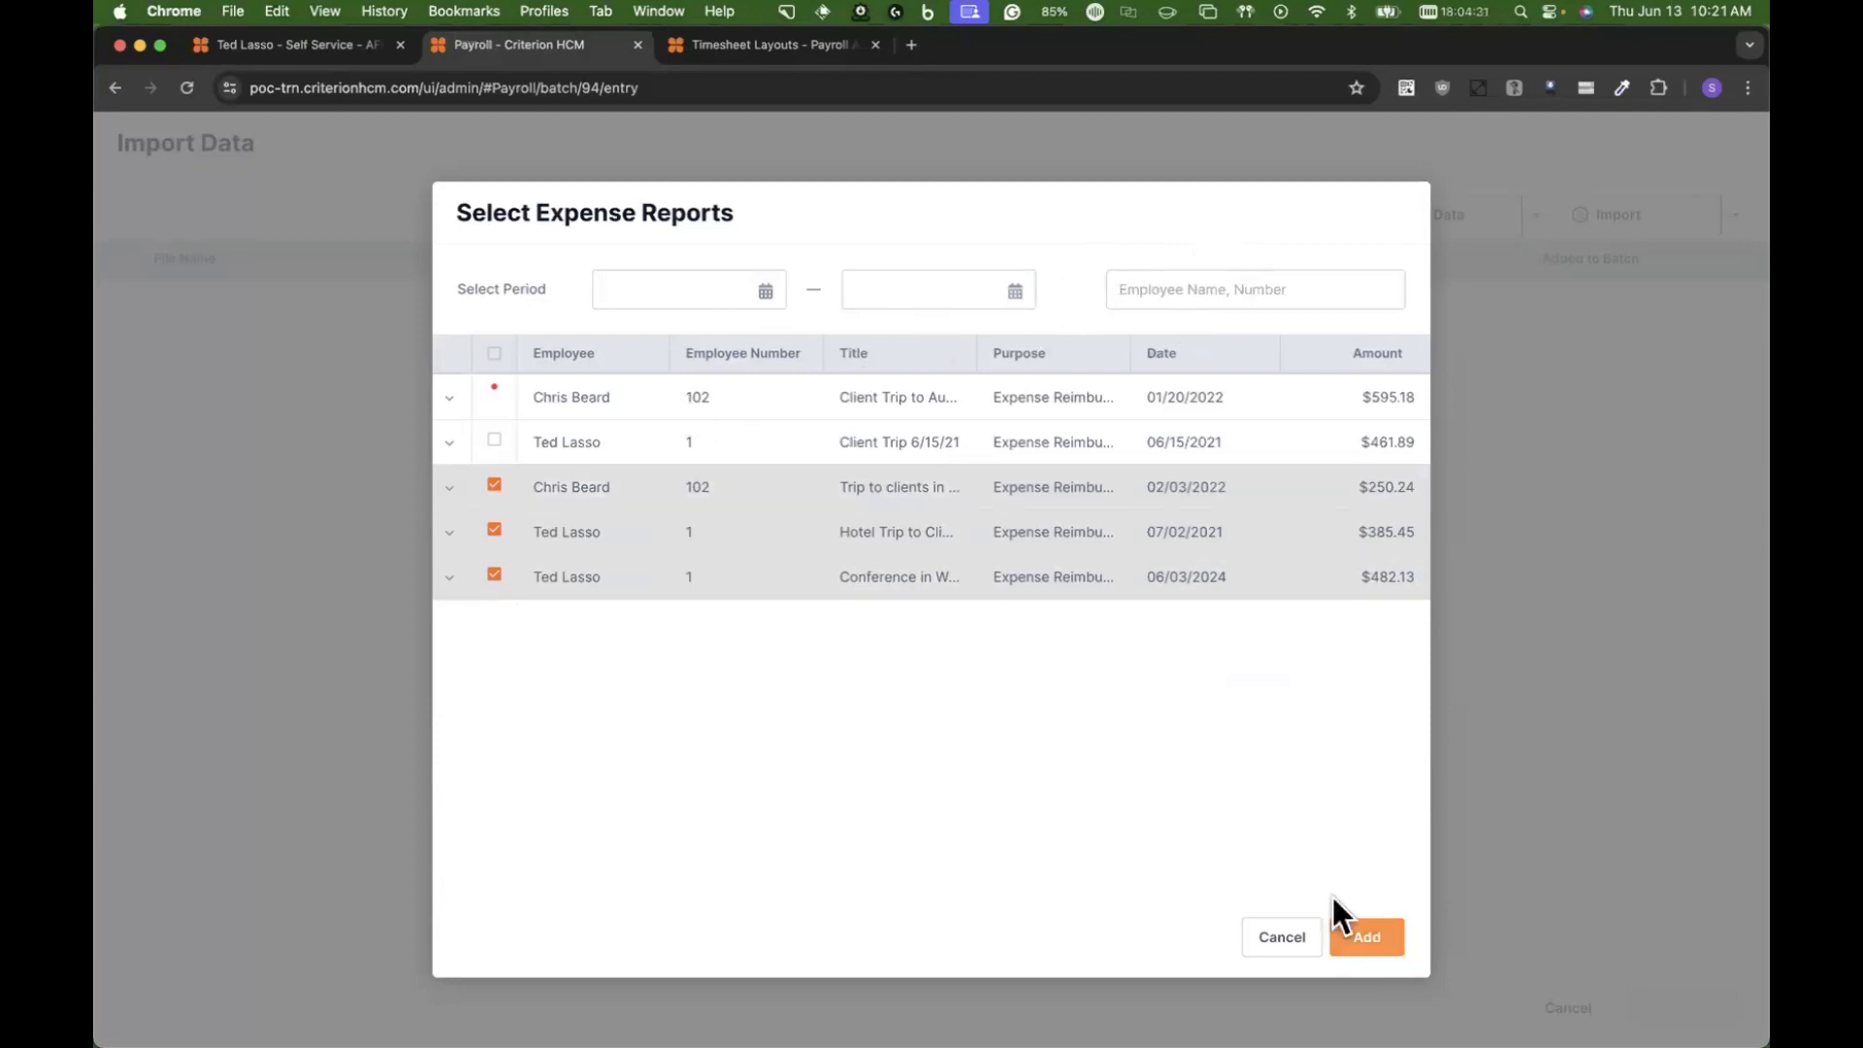
Step: Narrow the selection to the 06/03/2024 Washington conference report and load it into the payroll batch
left_click(459, 531)
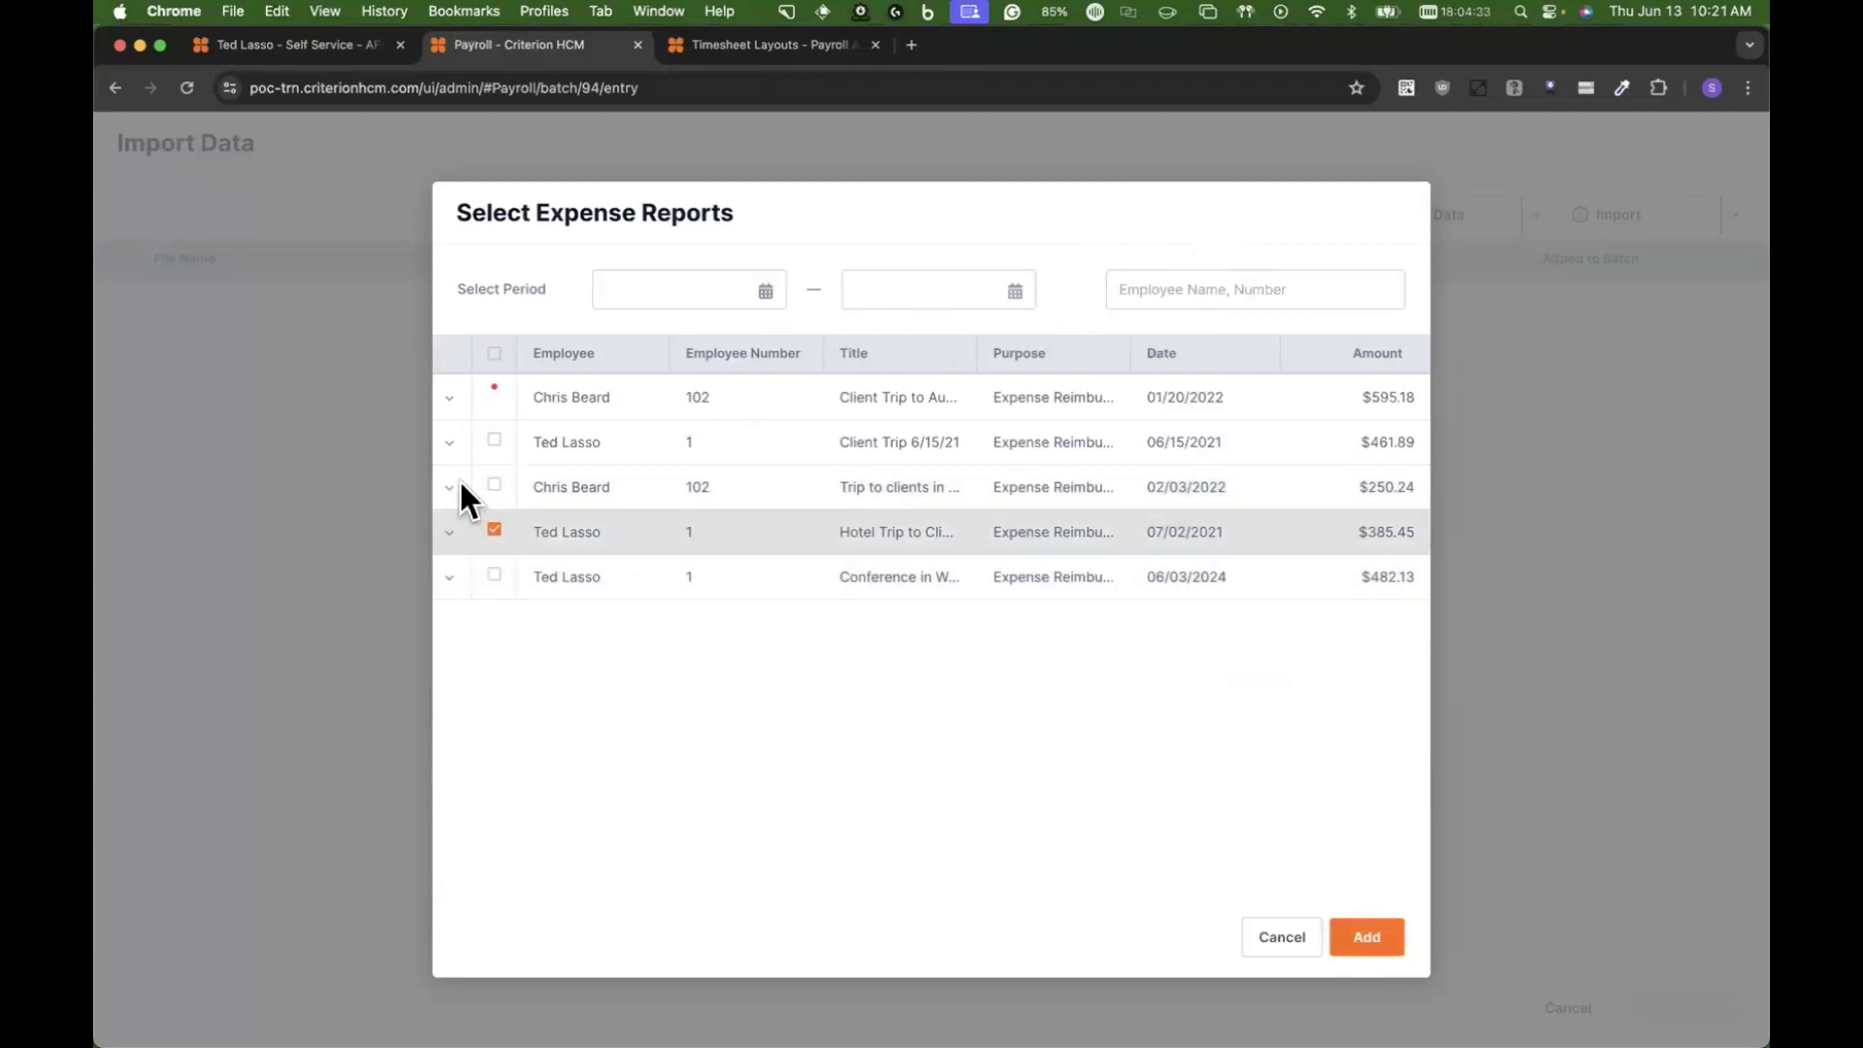
left_click(495, 572)
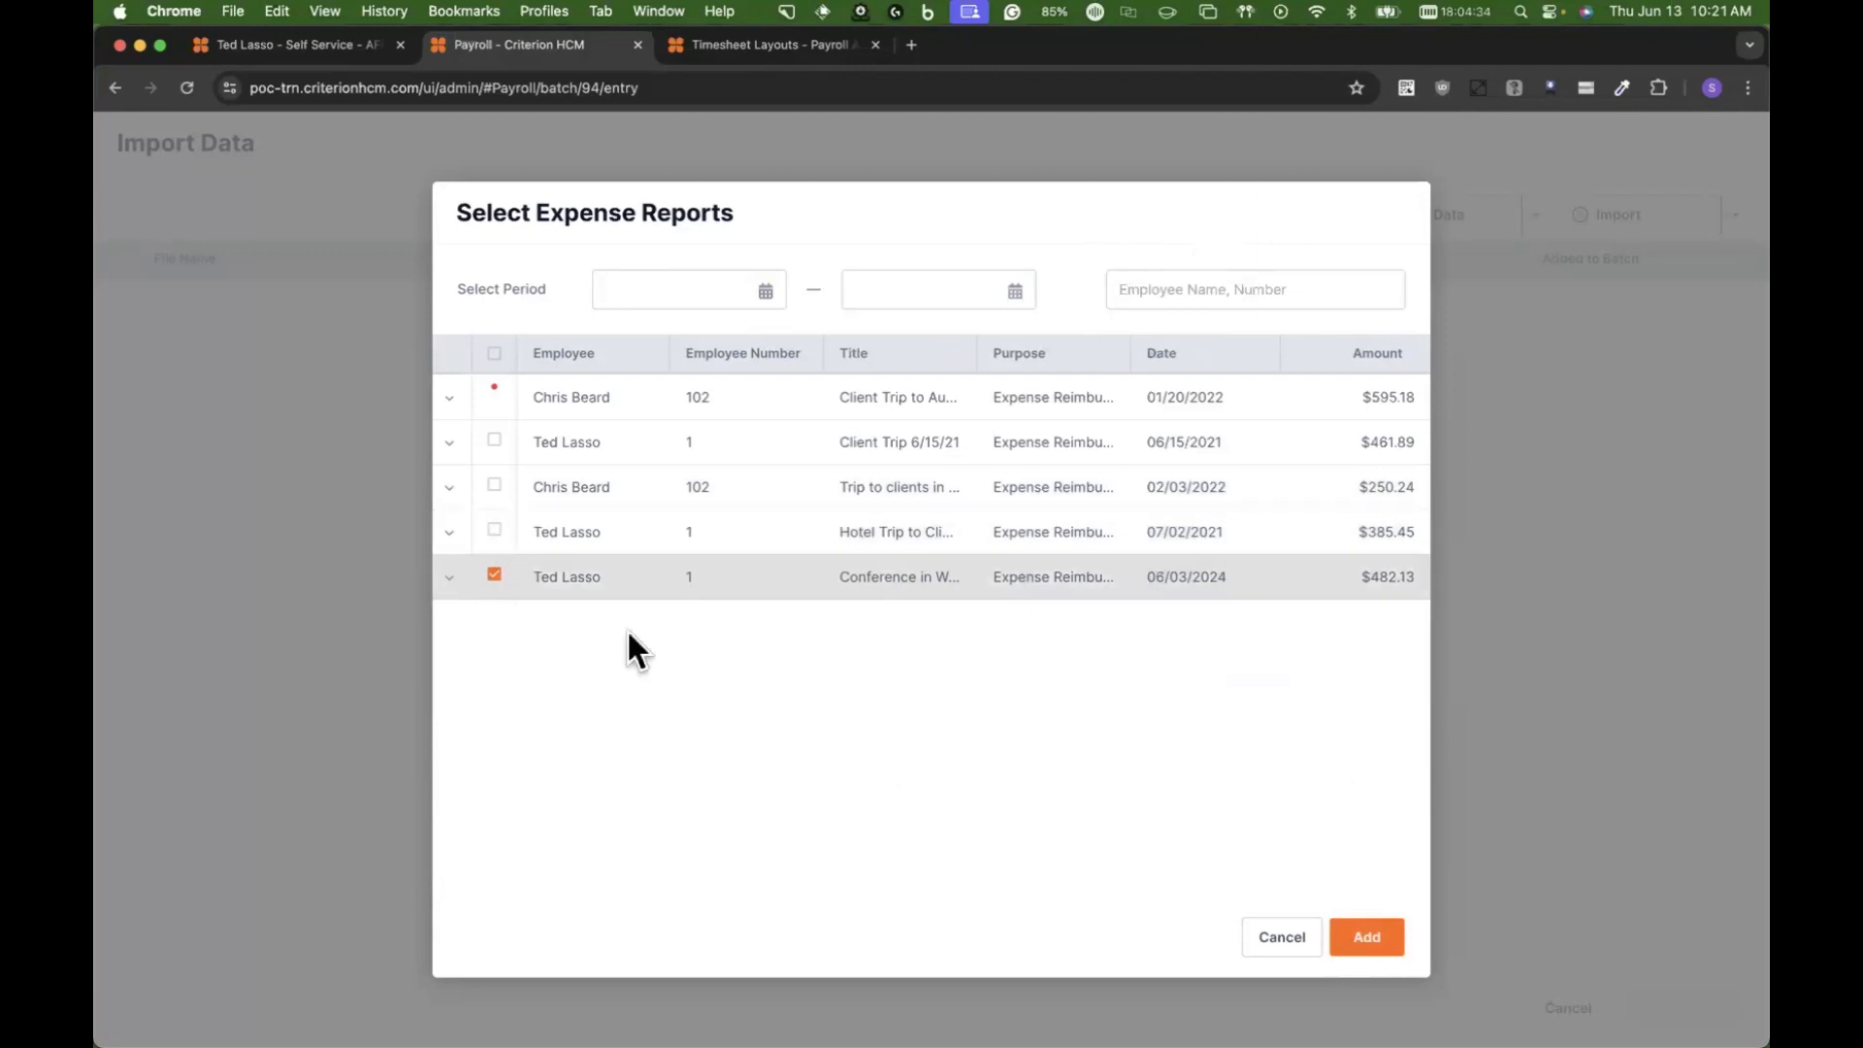
left_click(1368, 936)
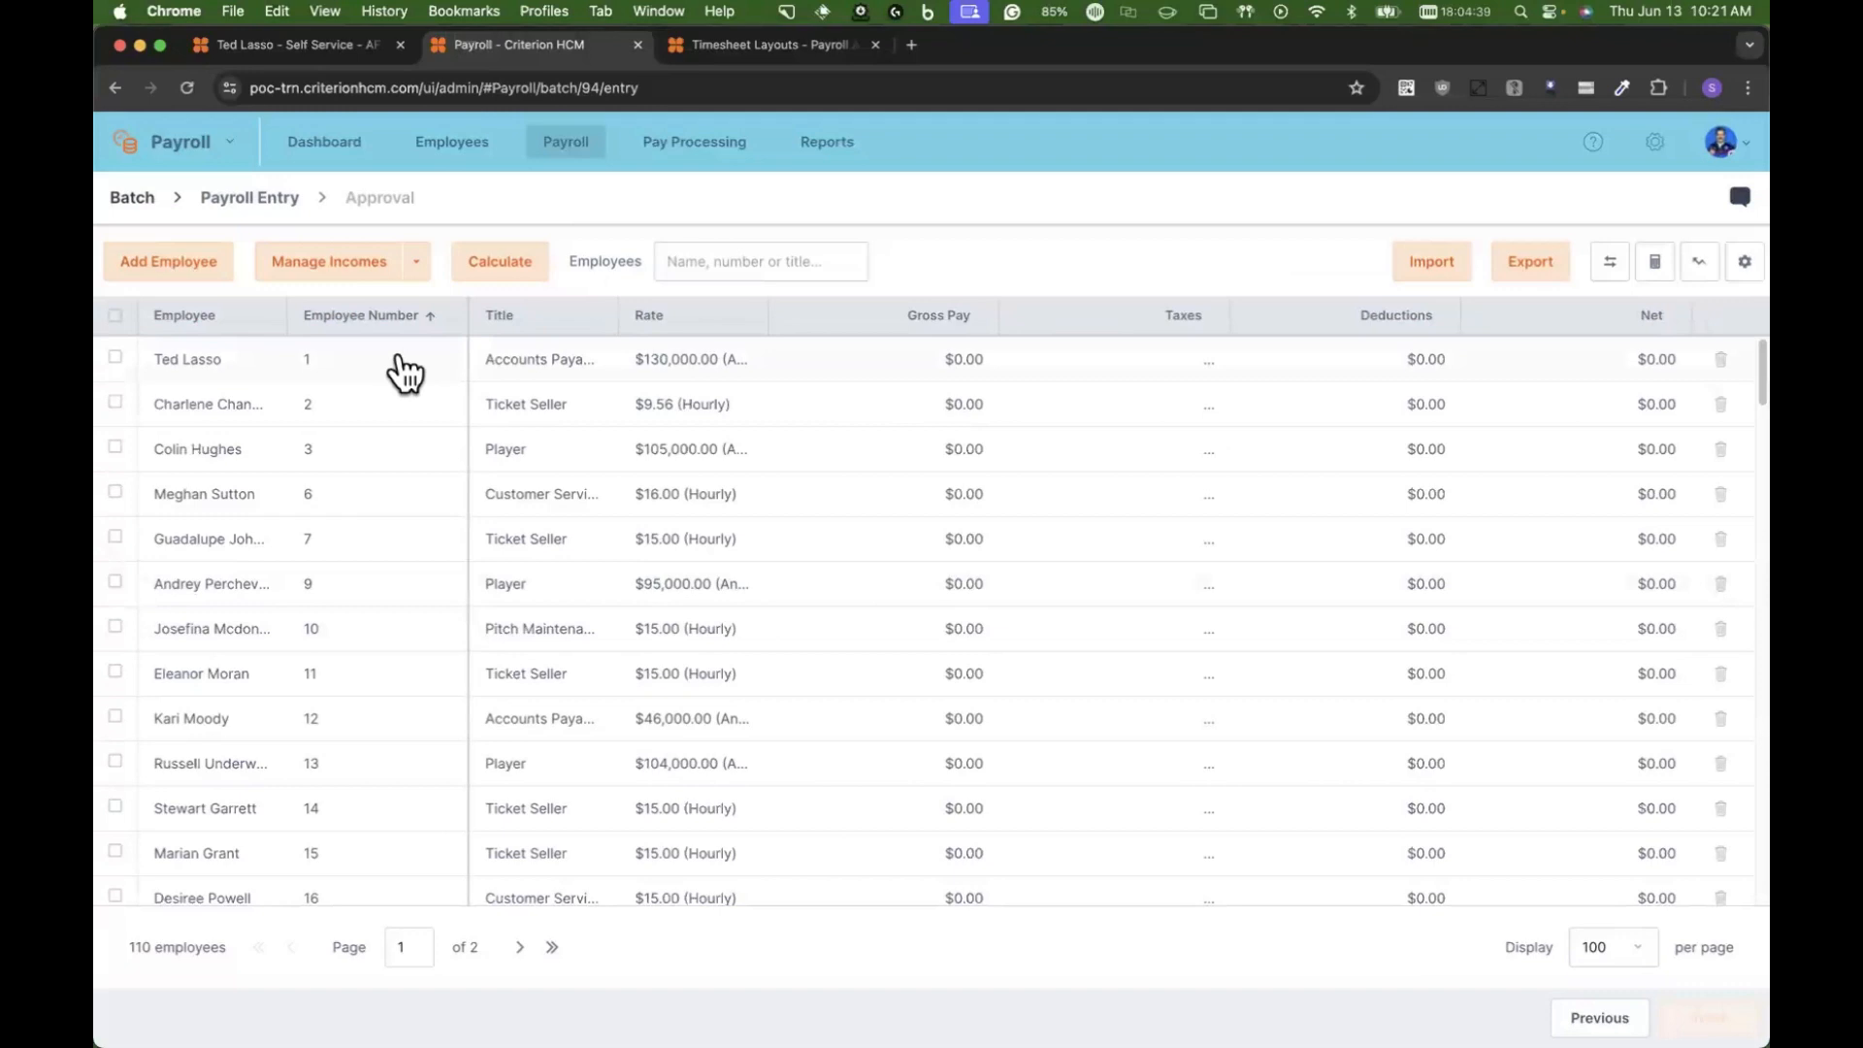
Step: Open the payroll entry of the first listed employee and examine the imported lodging, mileage and parking incomes
left_click(399, 361)
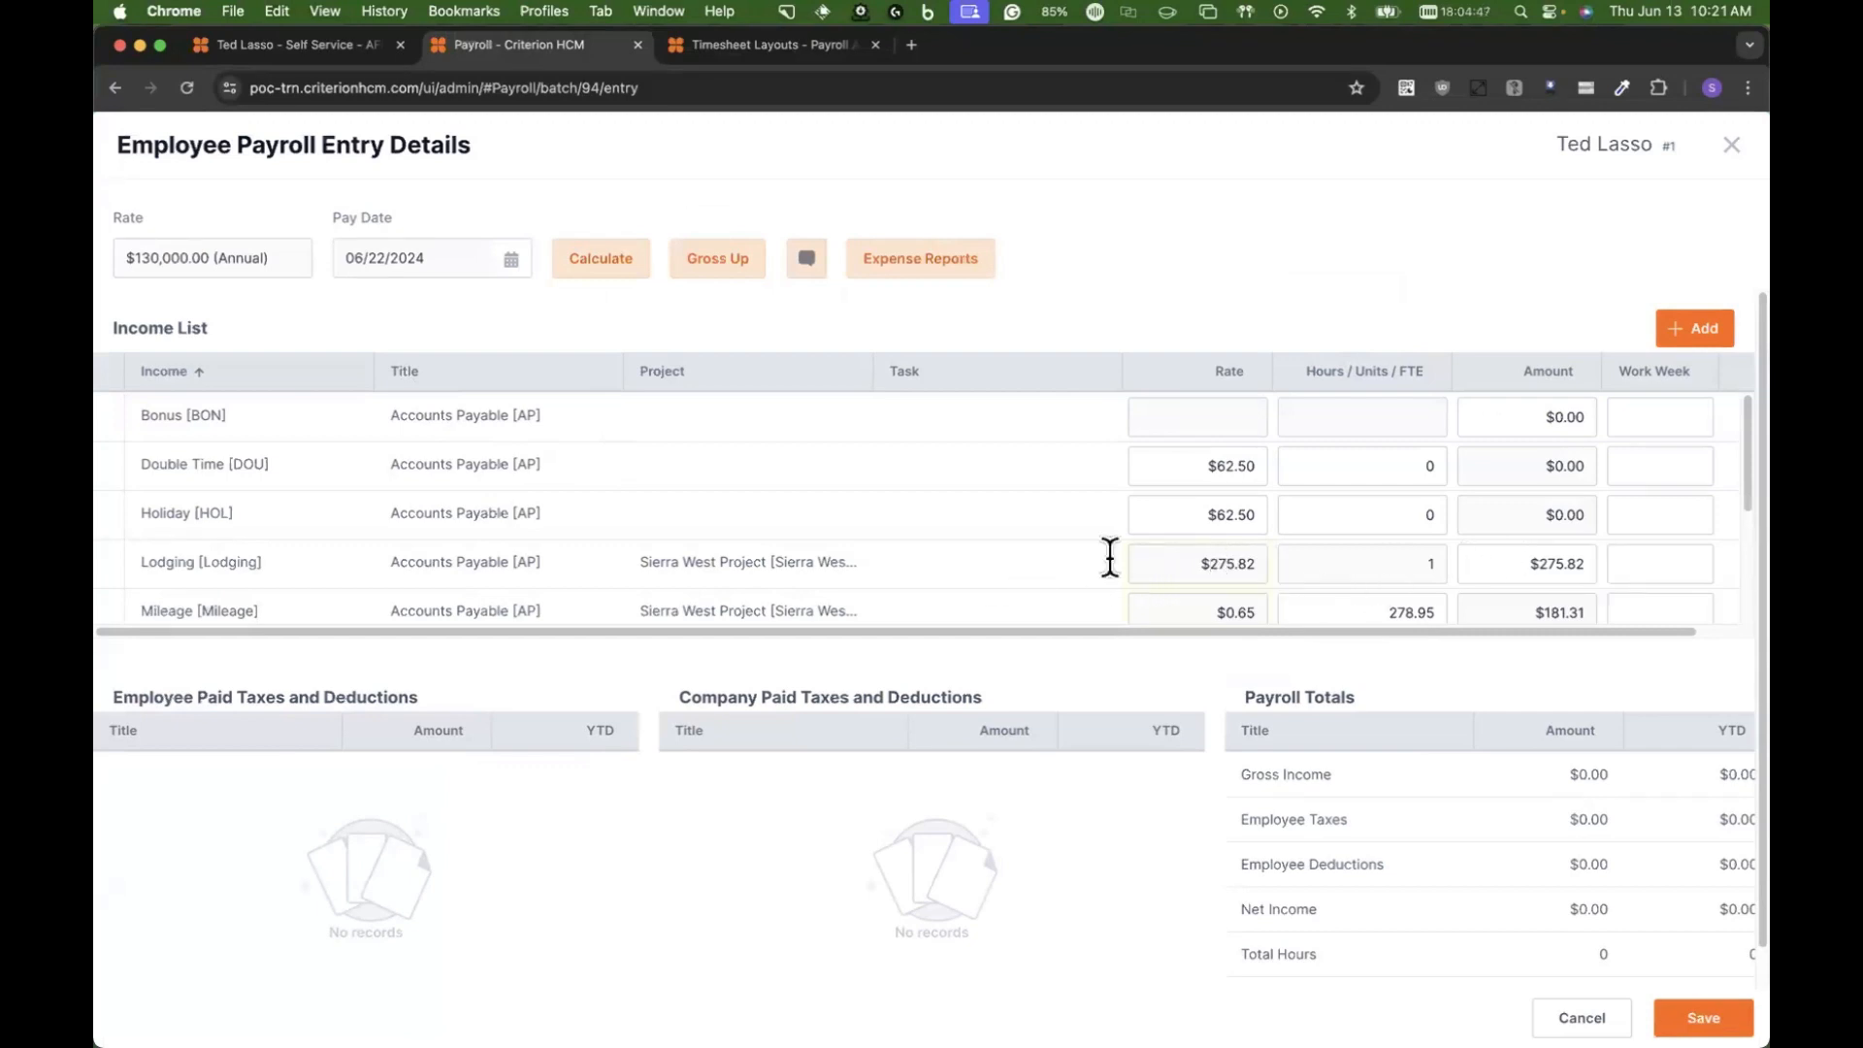
scroll(1579, 566, "down", 1)
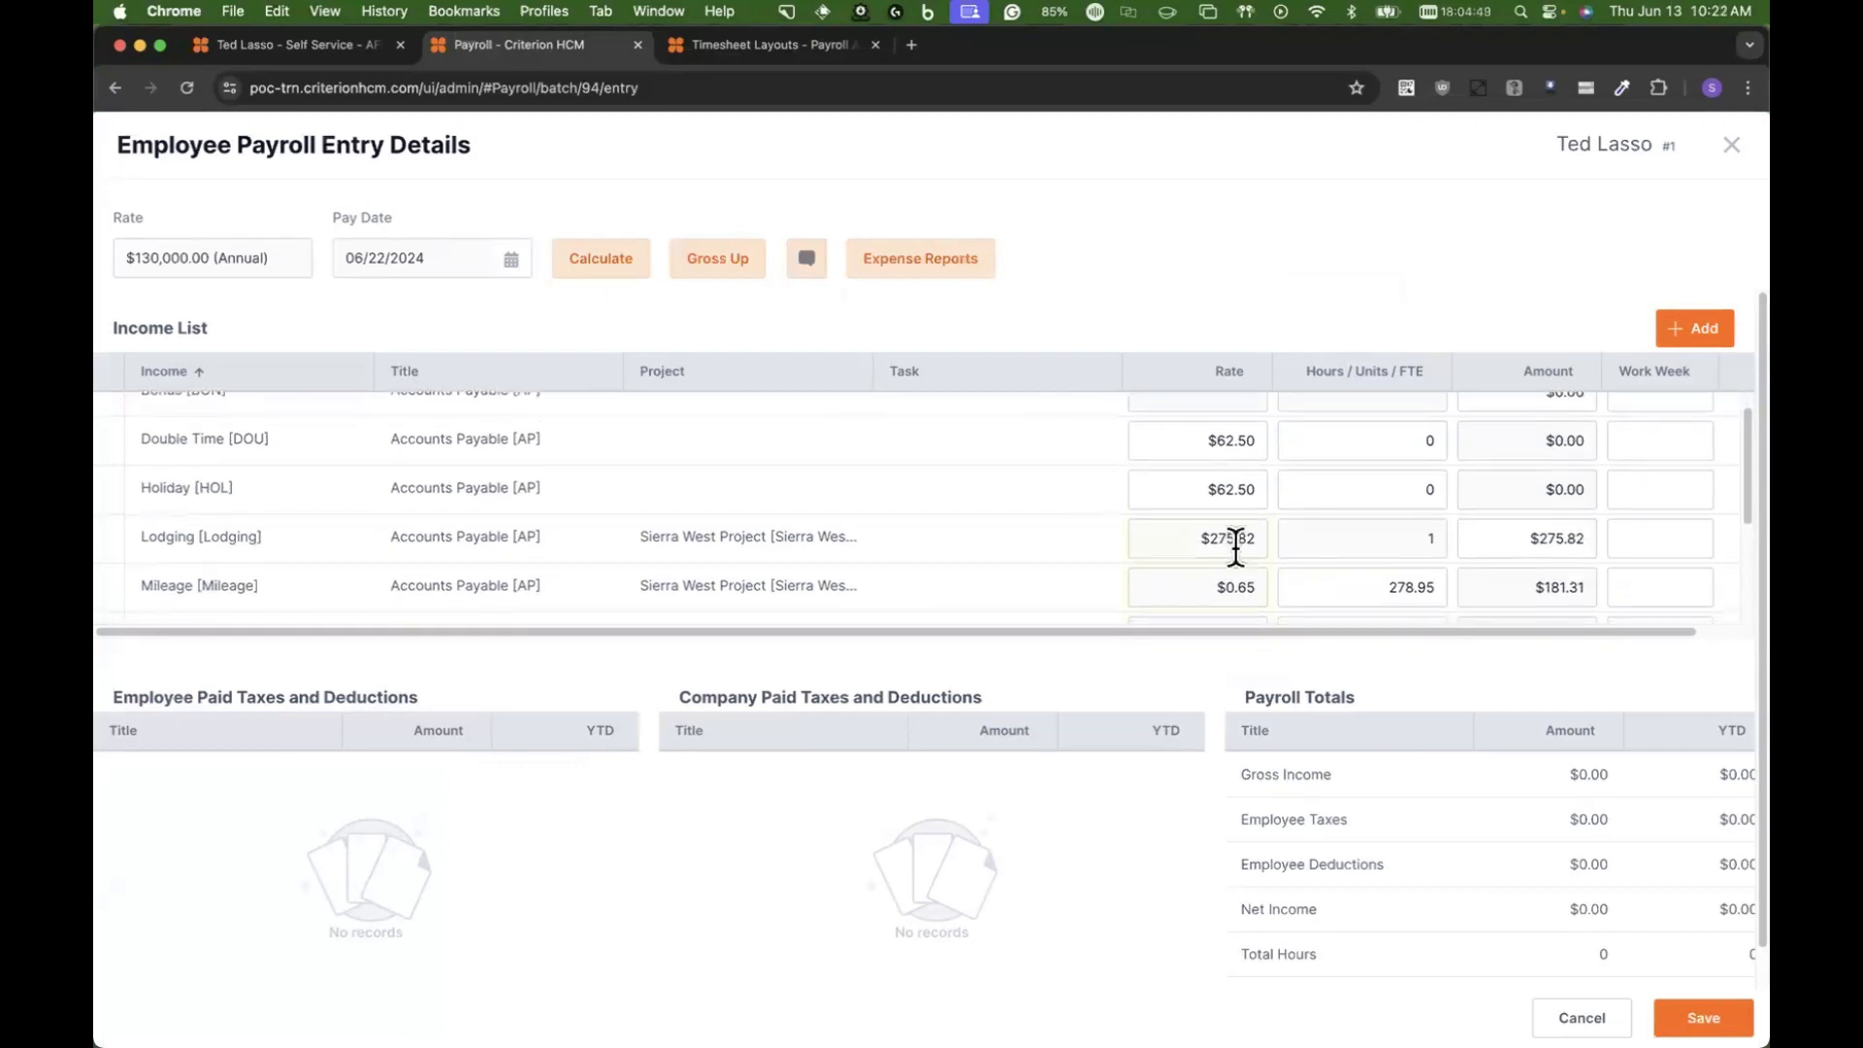
scroll(1281, 548, "down", 3)
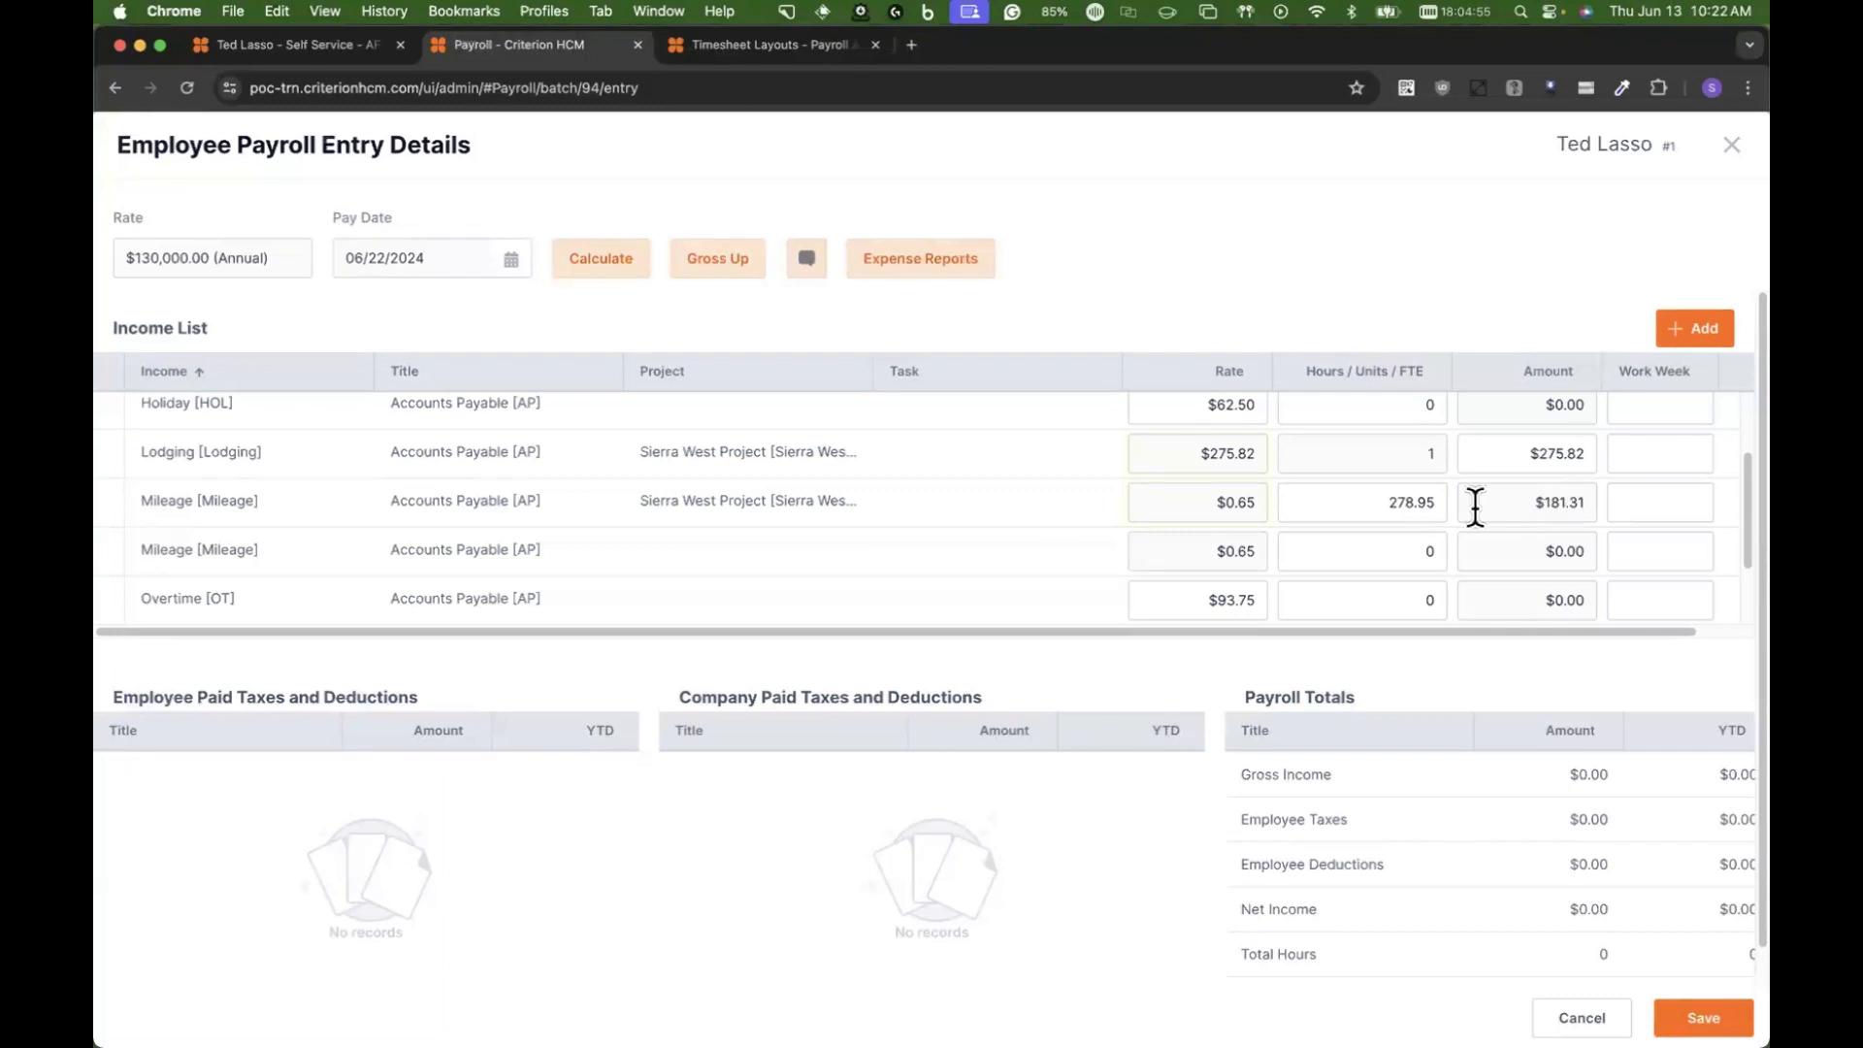
scroll(1379, 511, "down", 1)
scroll(1379, 512, "down", 3)
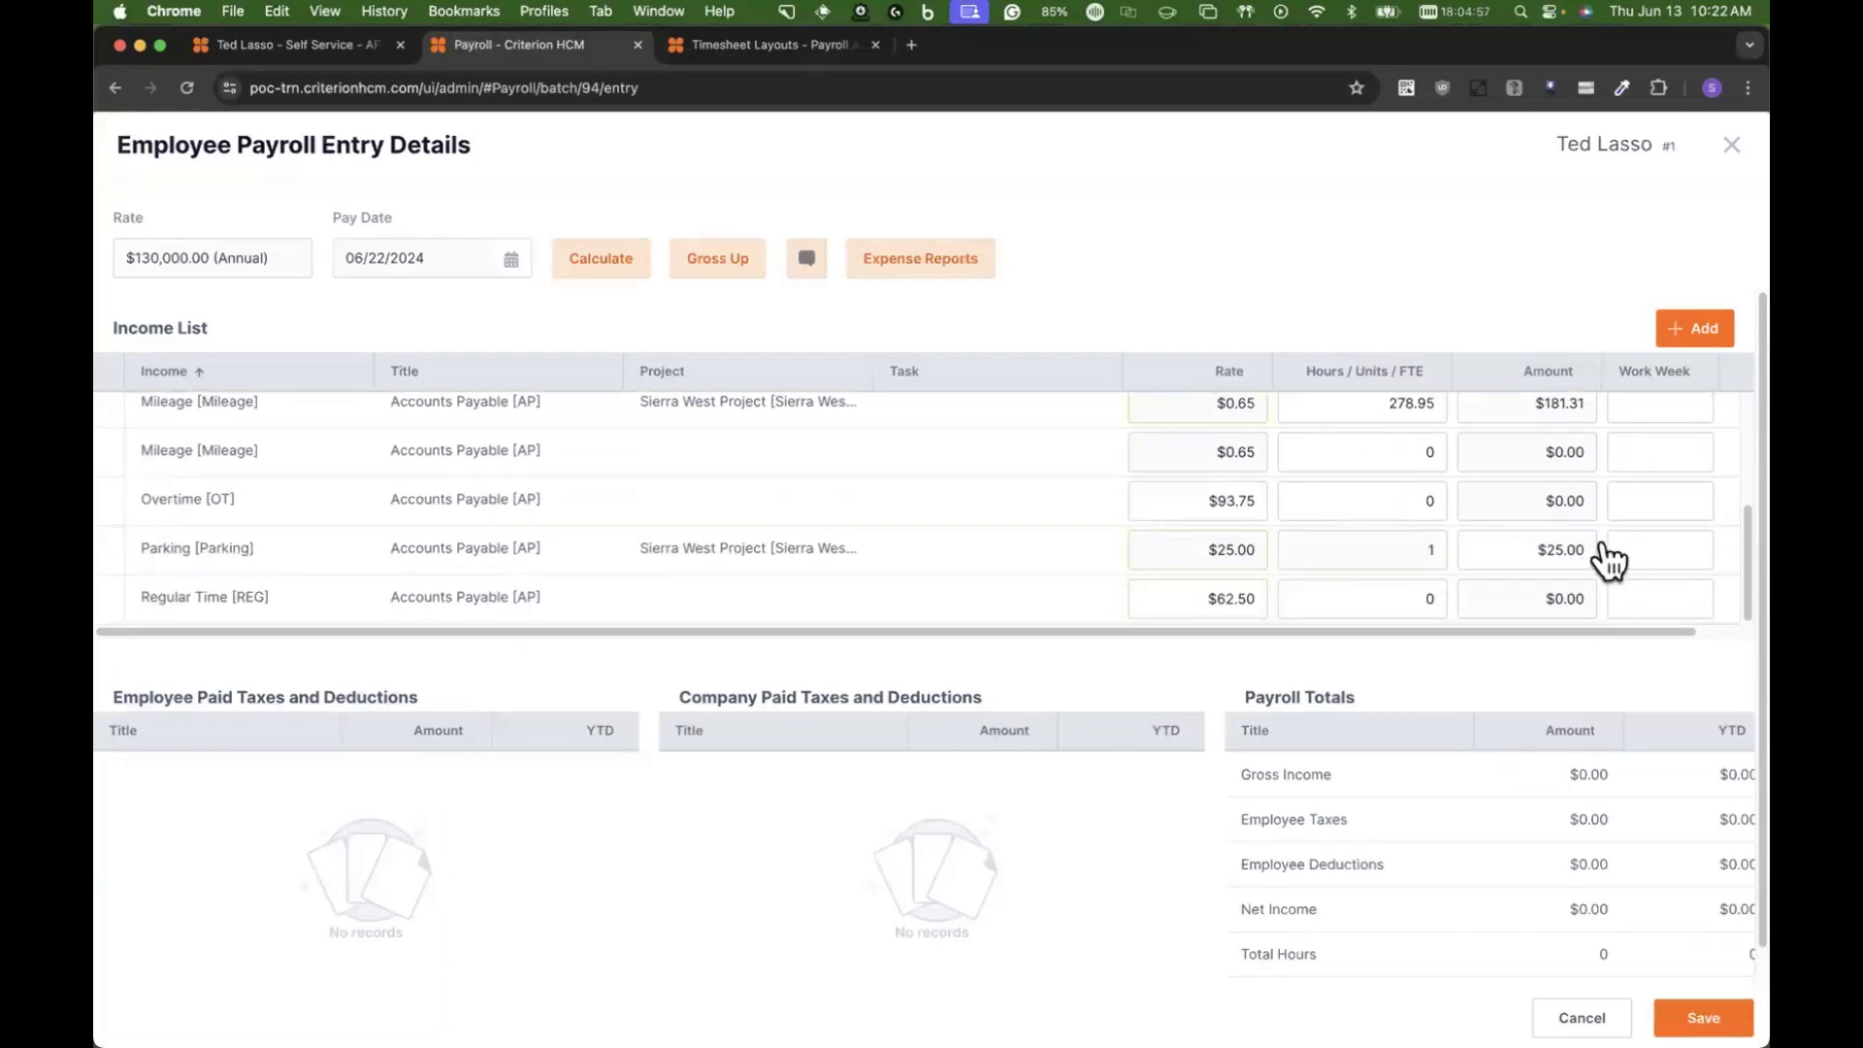
scroll(1573, 538, "up", 5)
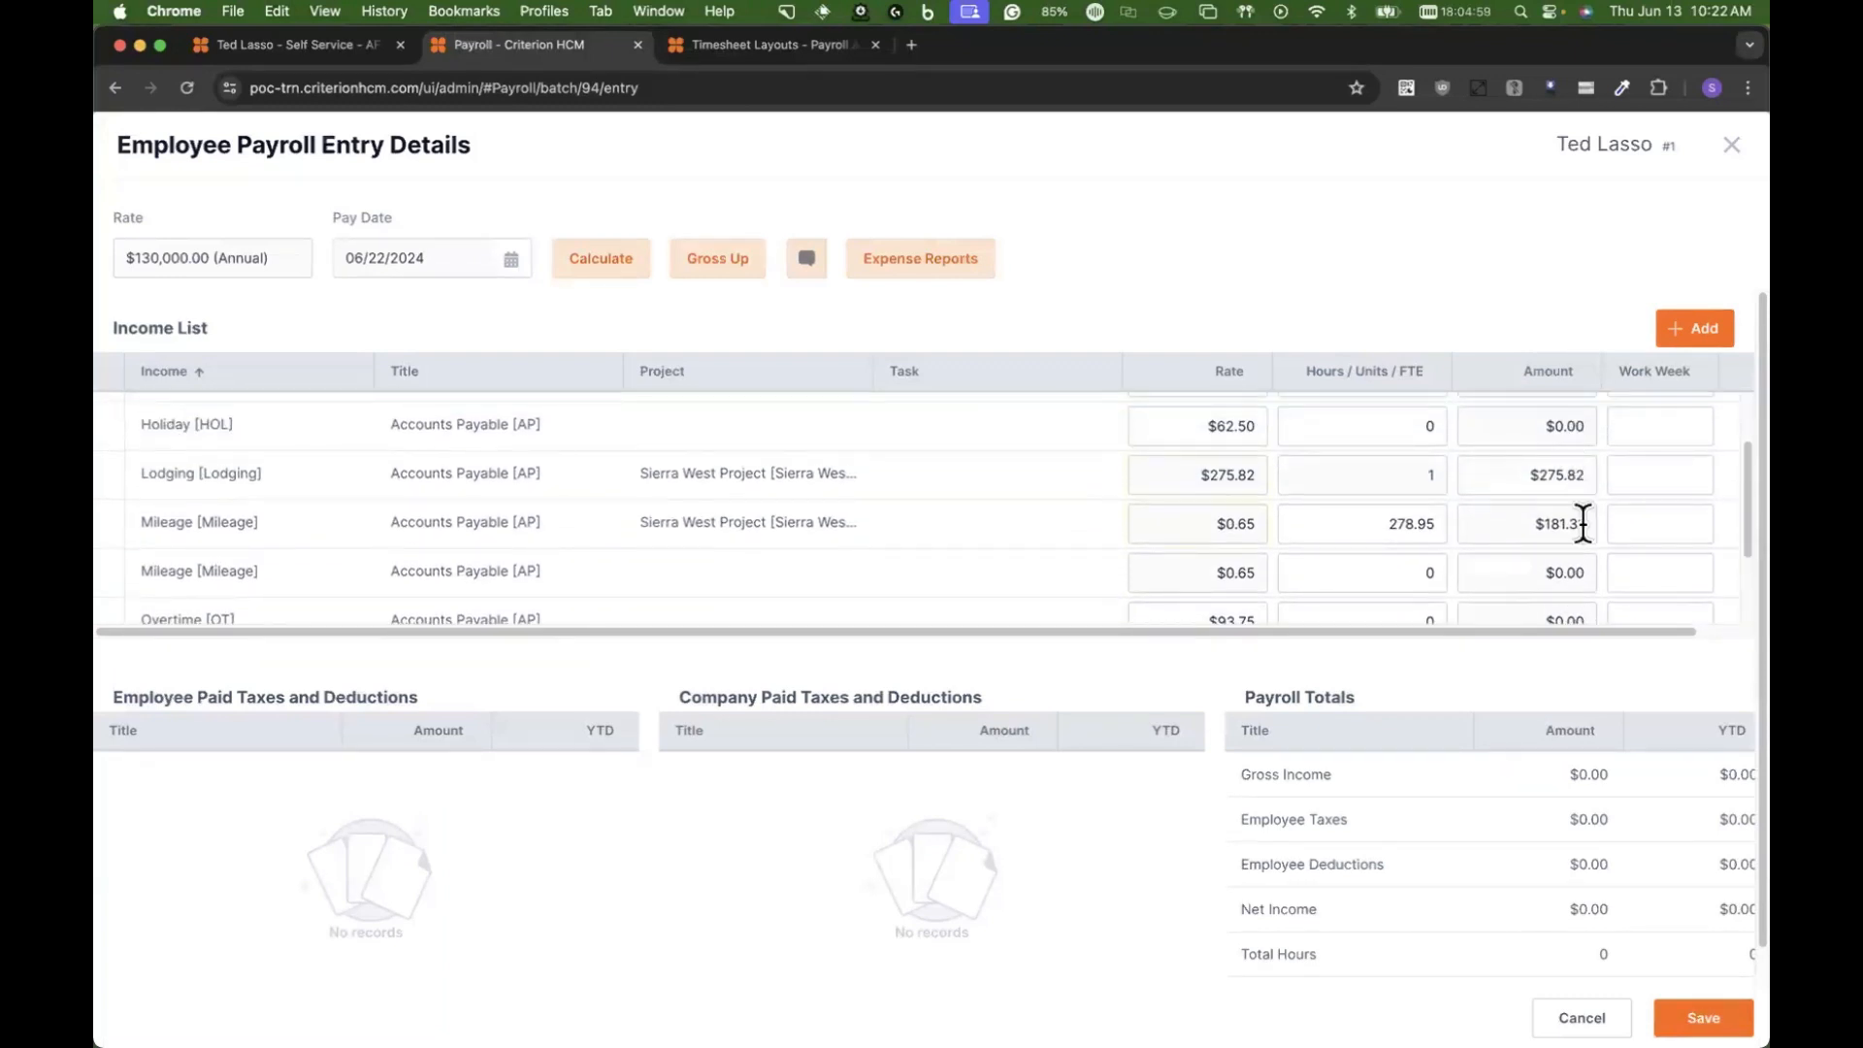
Step: List this employee's expense reports from 01/01/2021 onward, inspect the Washington conference line items and close the selection without adding any
left_click(895, 266)
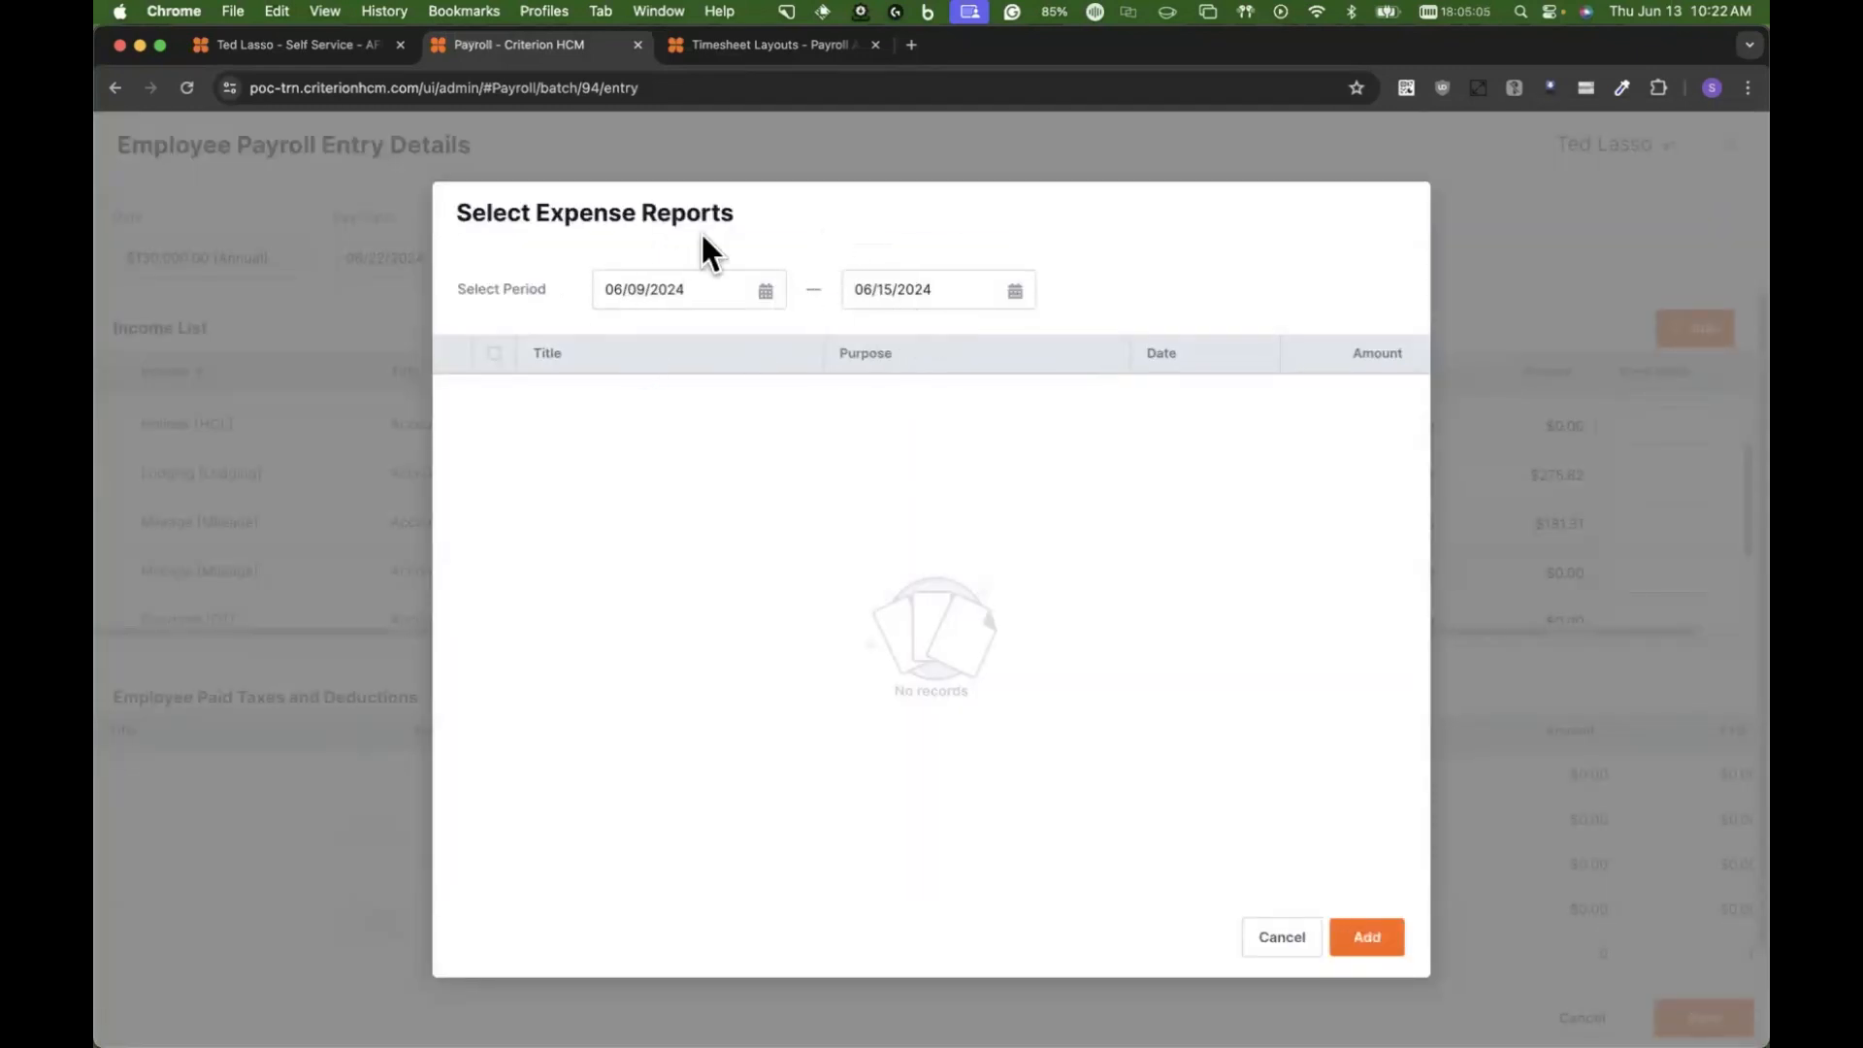
left_click_drag(686, 288, 558, 288)
type("1/01")
type("/2021")
key("Tab")
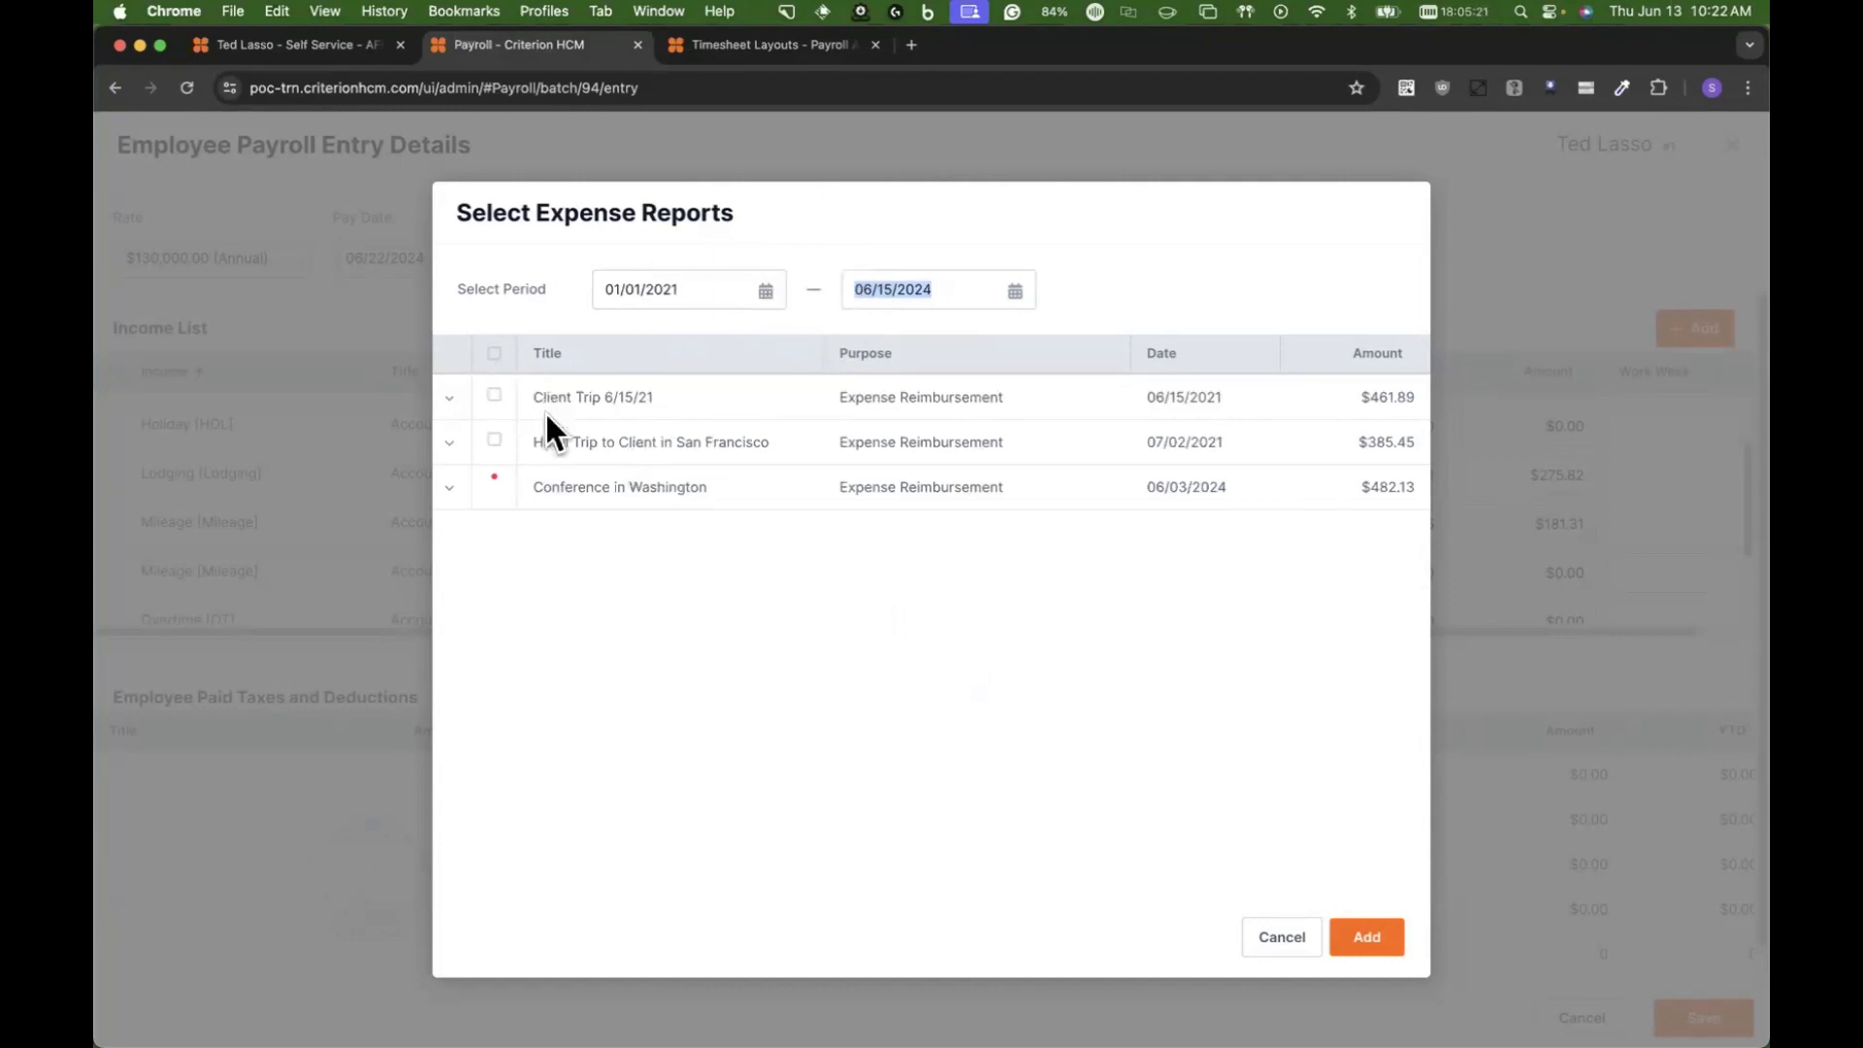
left_click(441, 489)
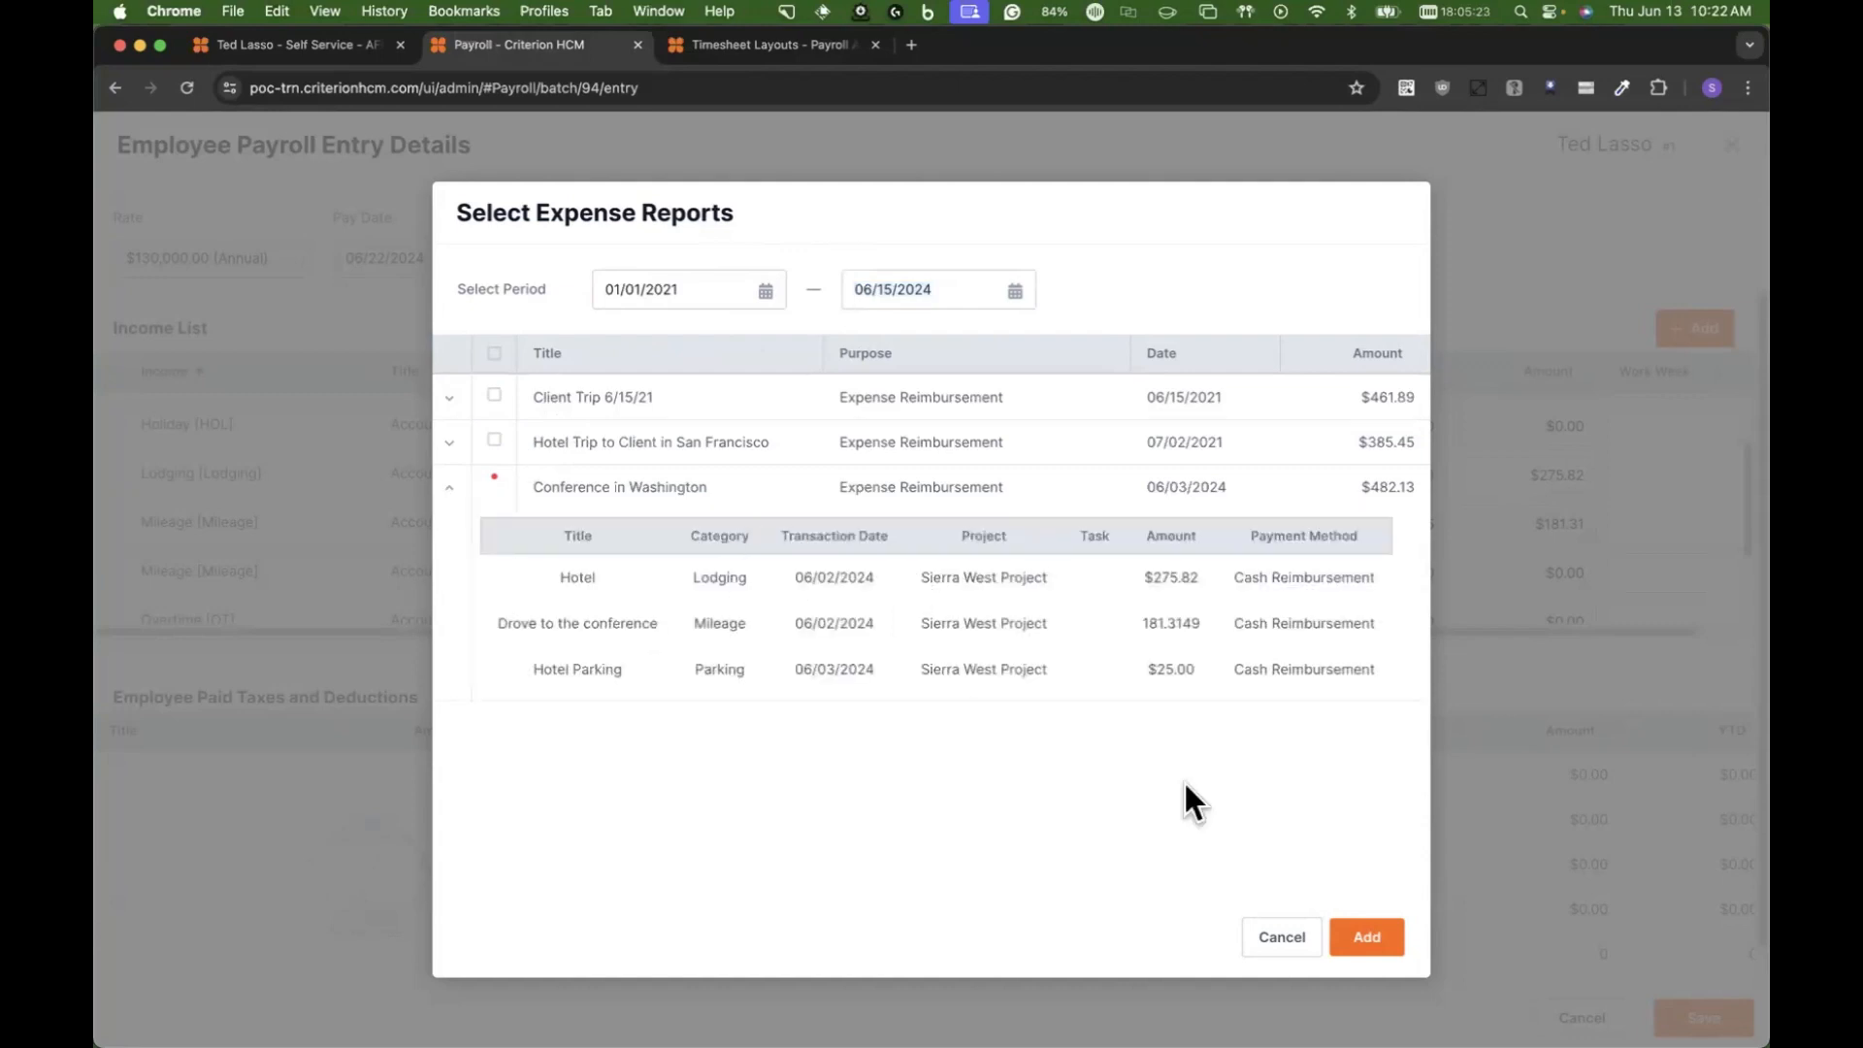
left_click(1275, 940)
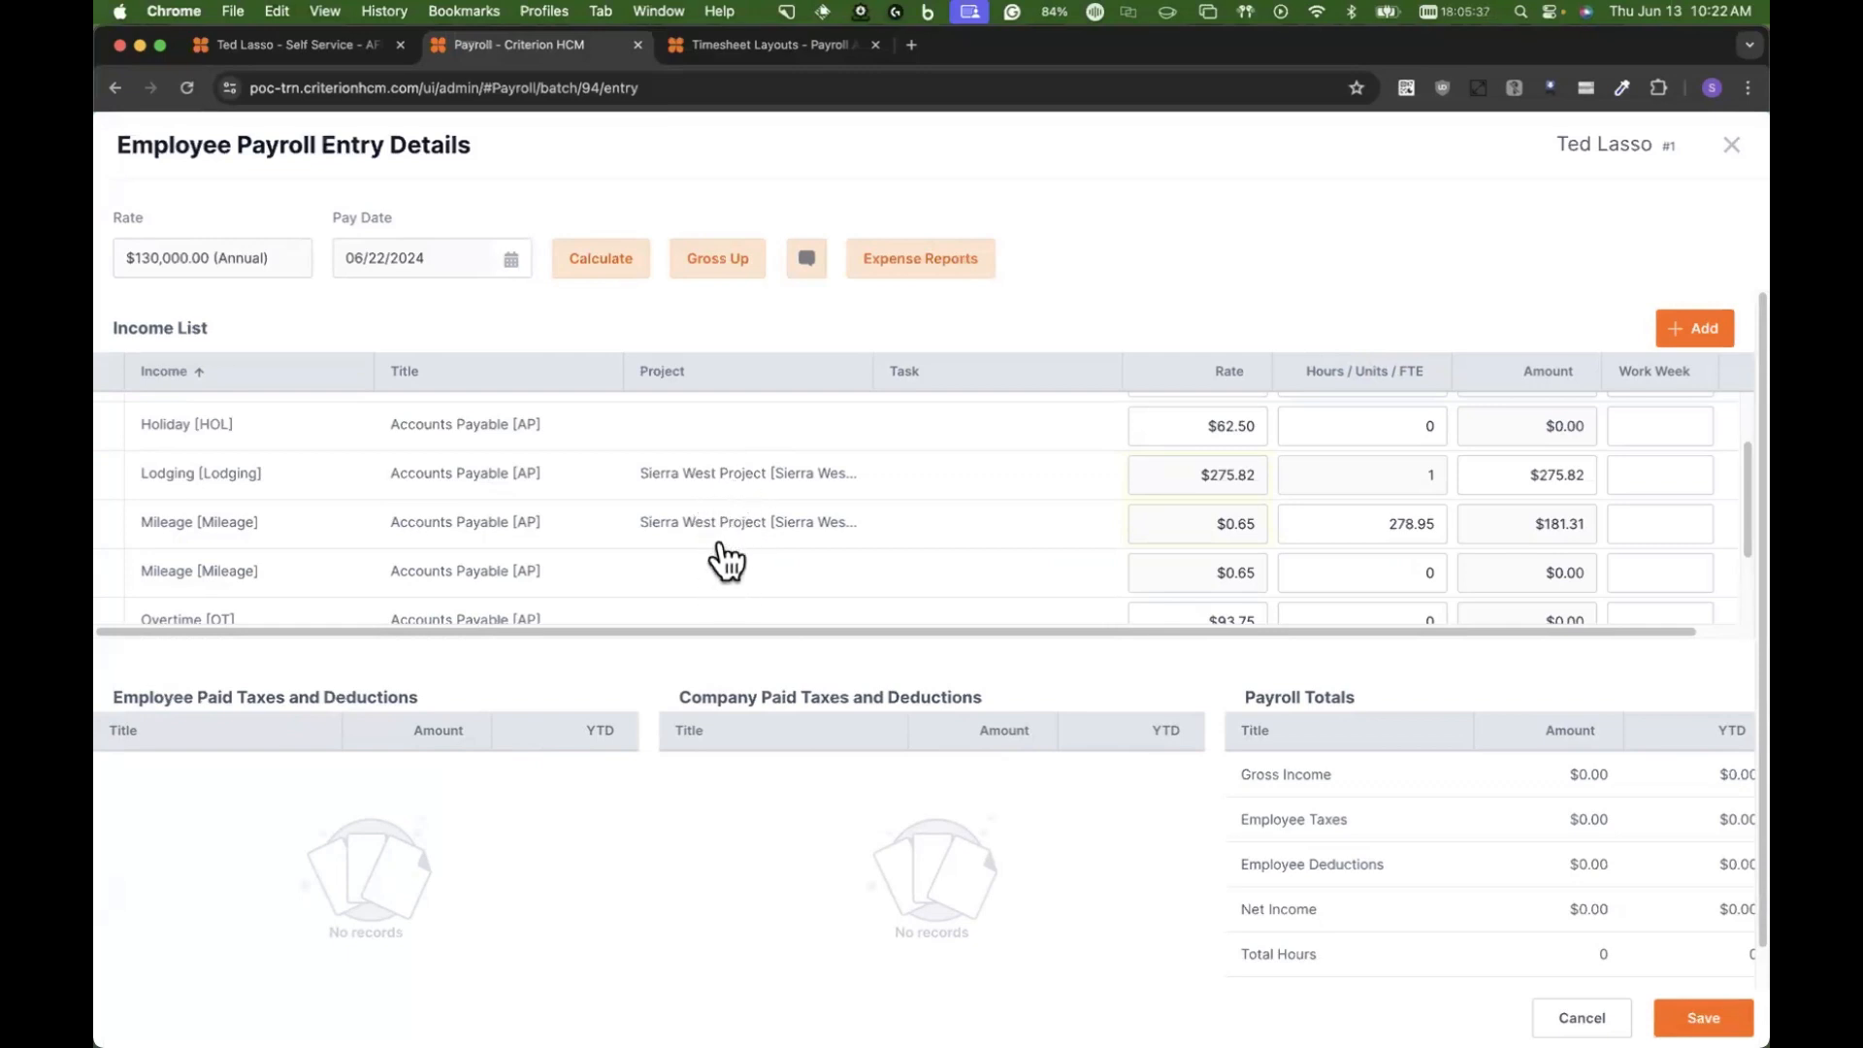
Step: Calculate the employee's payroll entry, review the incomes, taxes and deductions, and save the entry
left_click(621, 258)
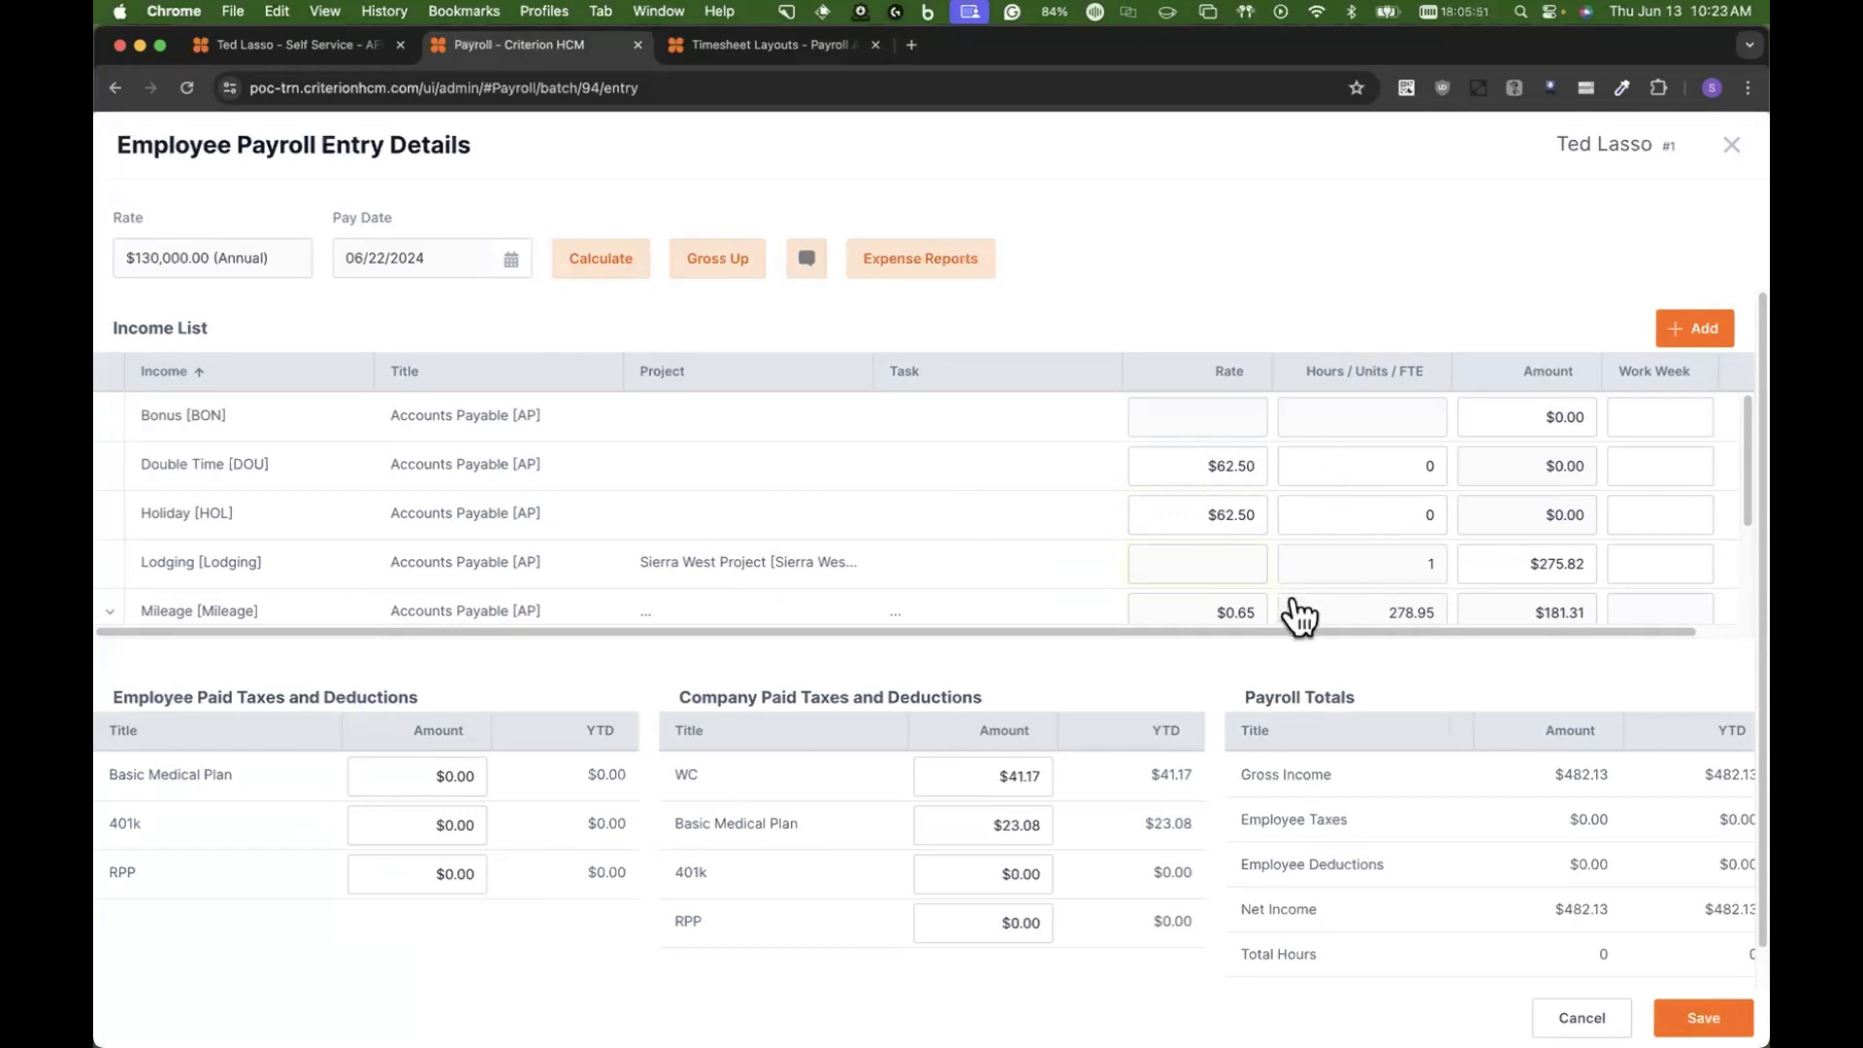
scroll(1427, 615, "down", 1)
scroll(1427, 615, "down", 3)
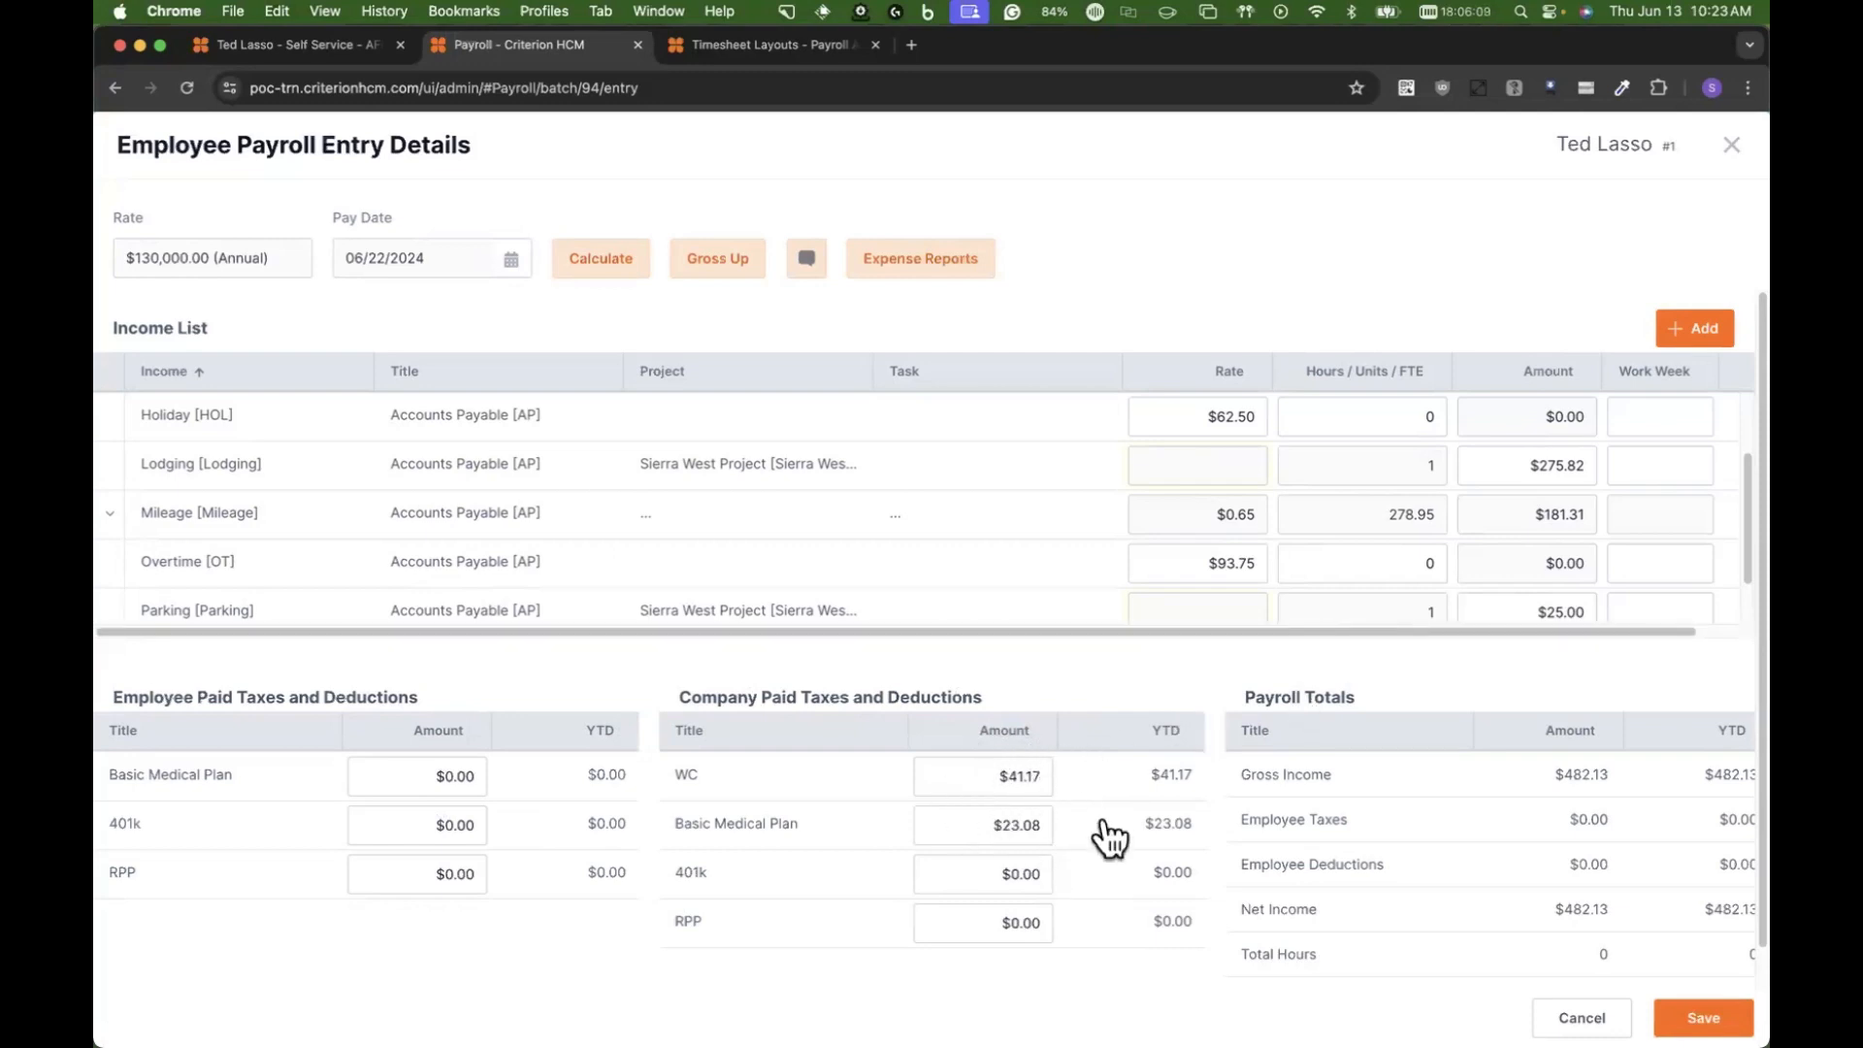
left_click(956, 835)
scroll(944, 533, "up", 2)
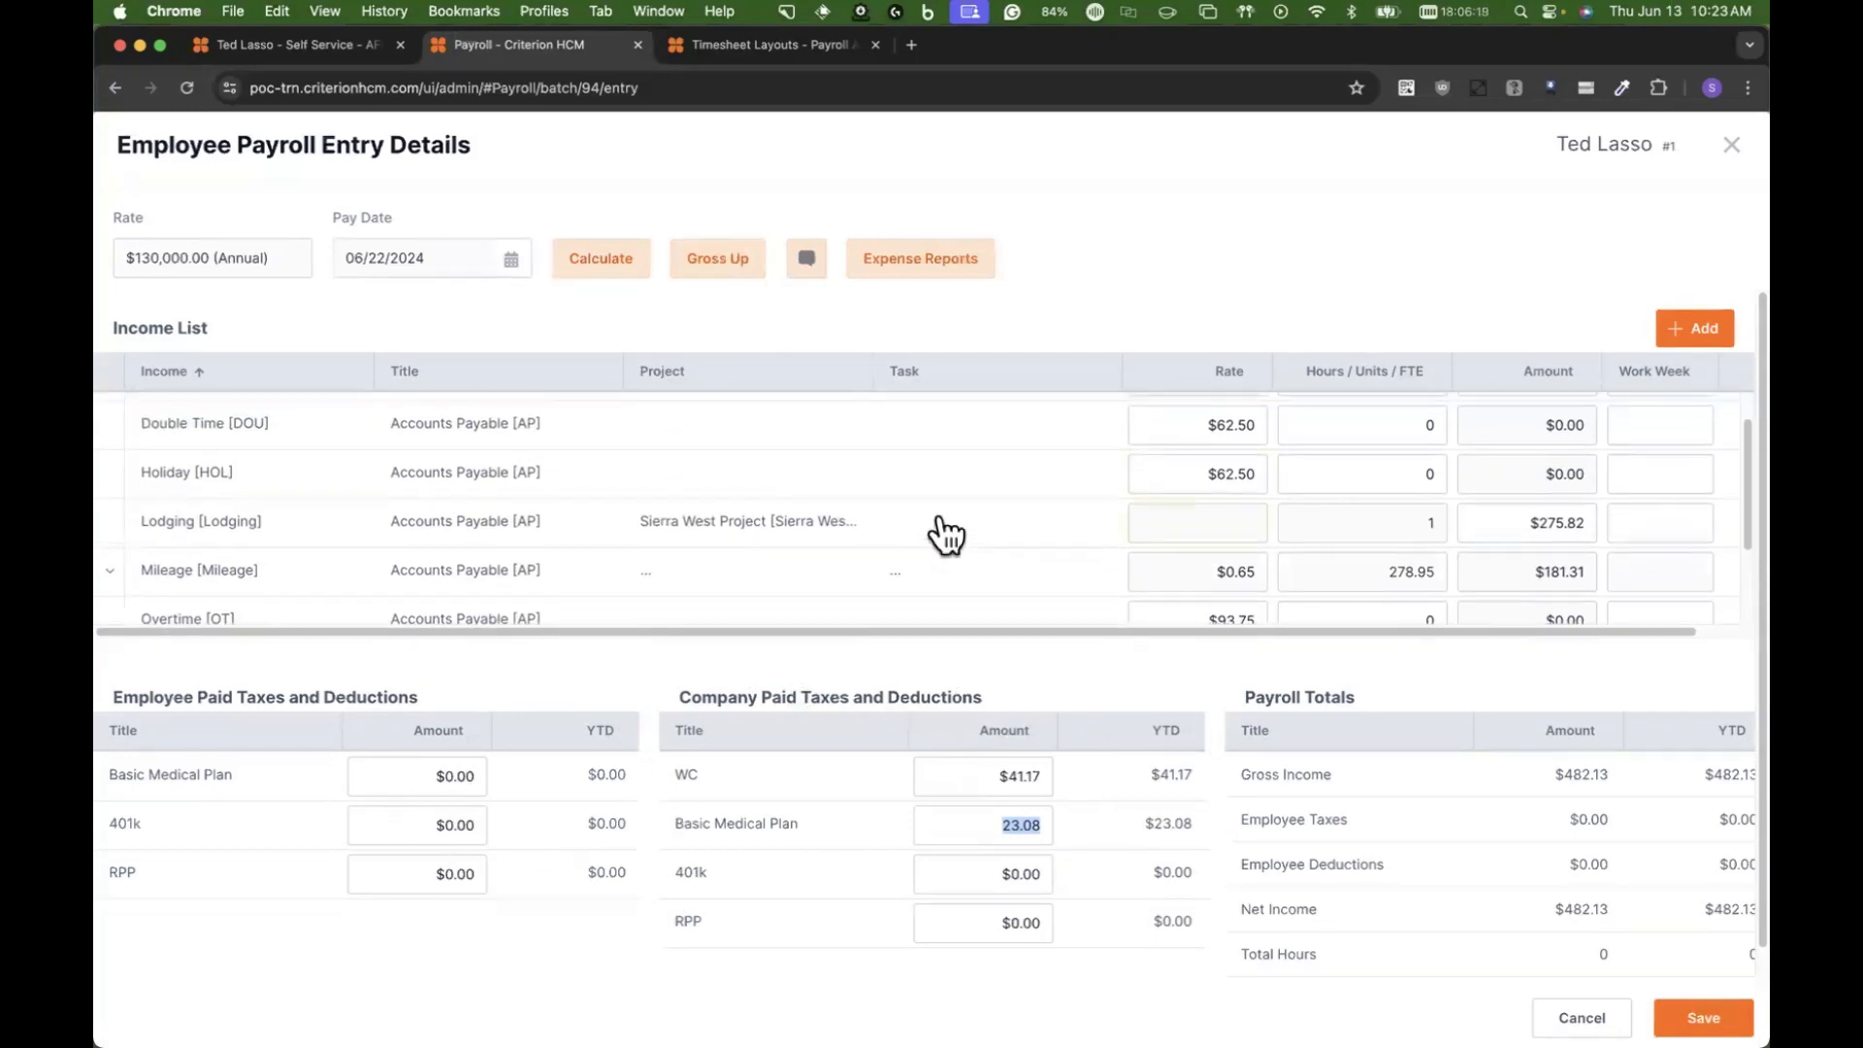
scroll(944, 533, "up", 1)
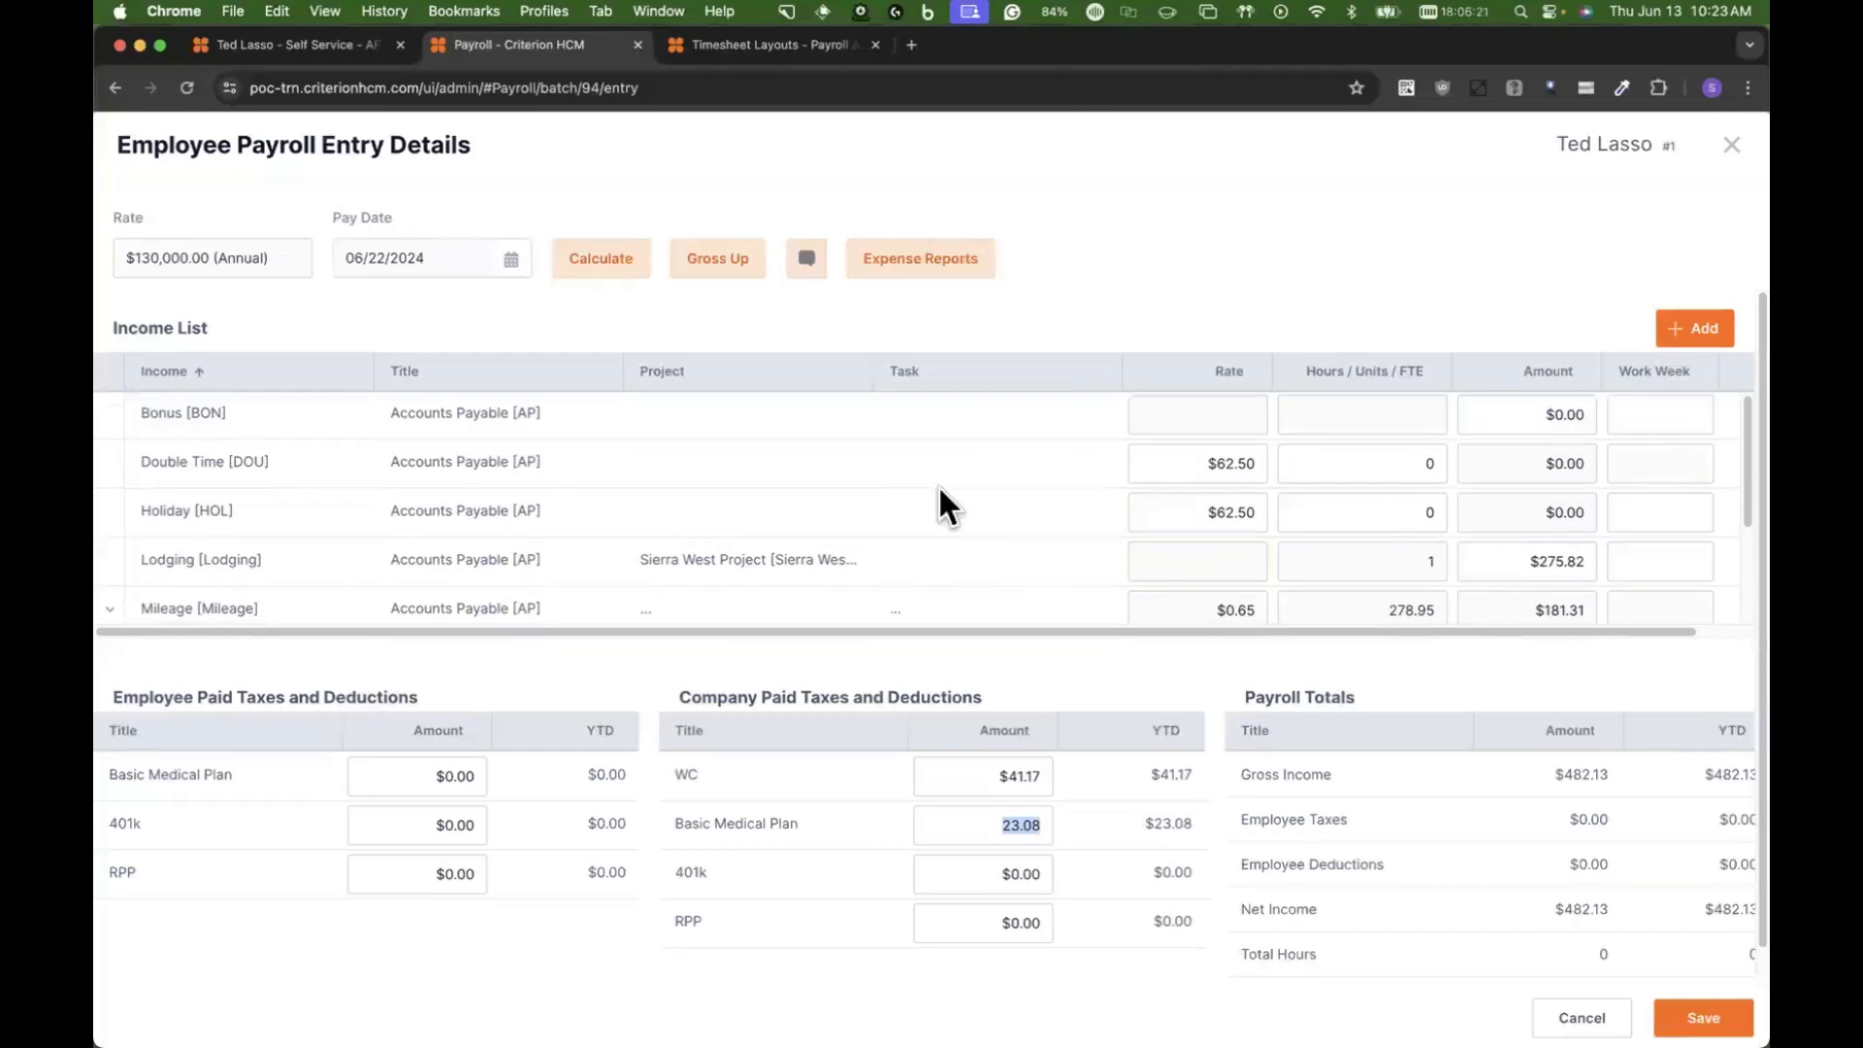
scroll(938, 502, "down", 3)
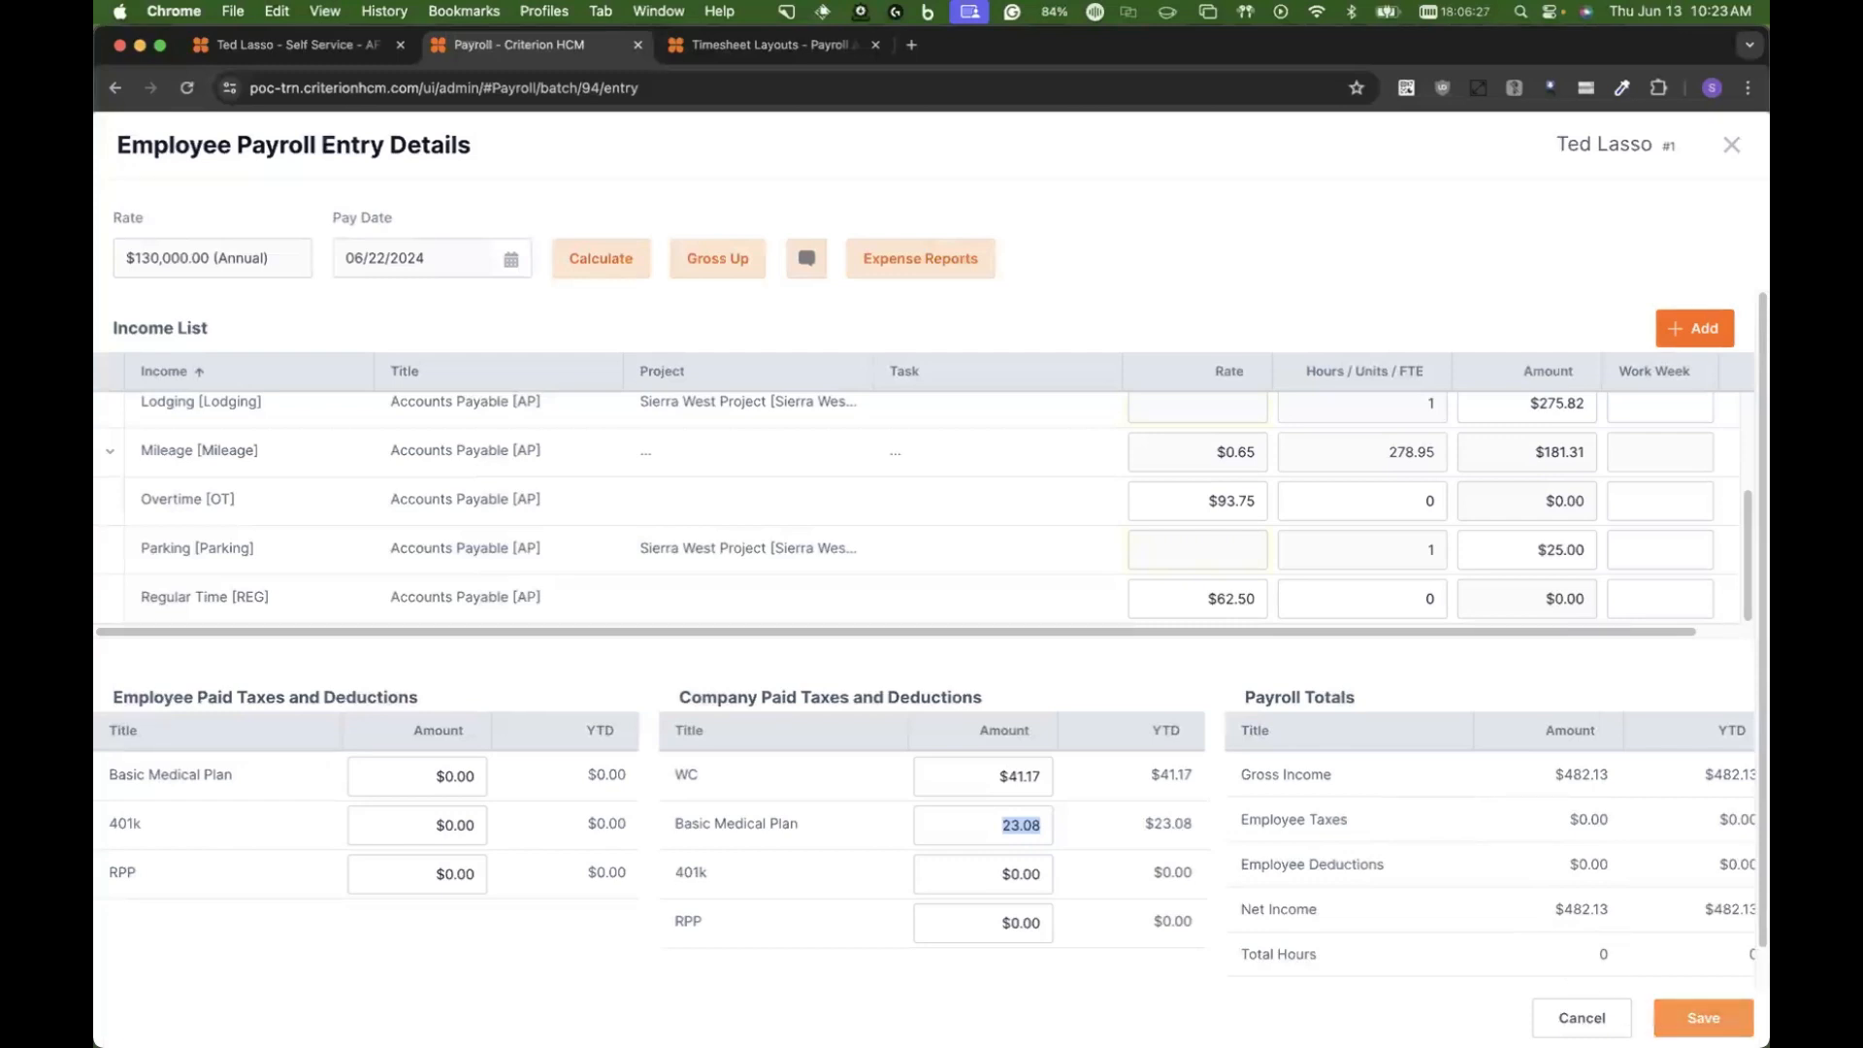
left_click(1703, 1018)
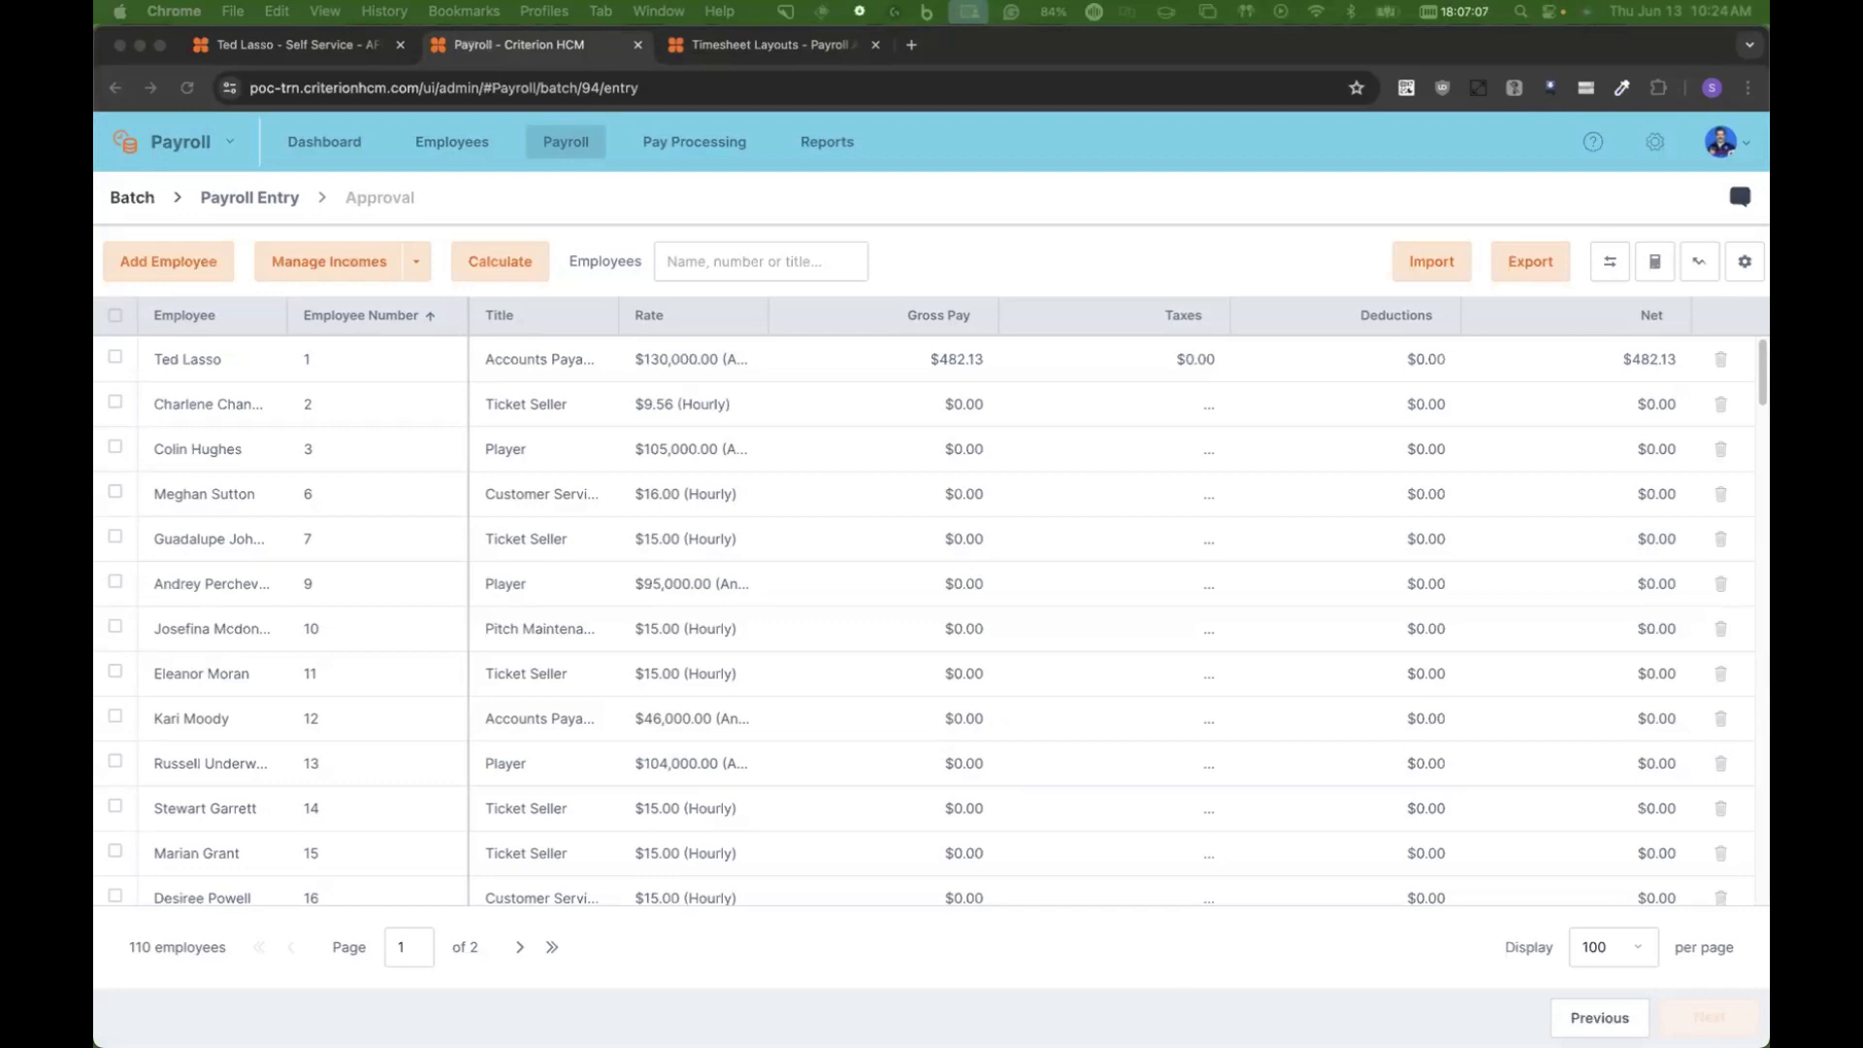
Step: Switch to PowerPoint and start the slide show at the slide of upcoming Criterion Learning Series webinars
key("super+Tab")
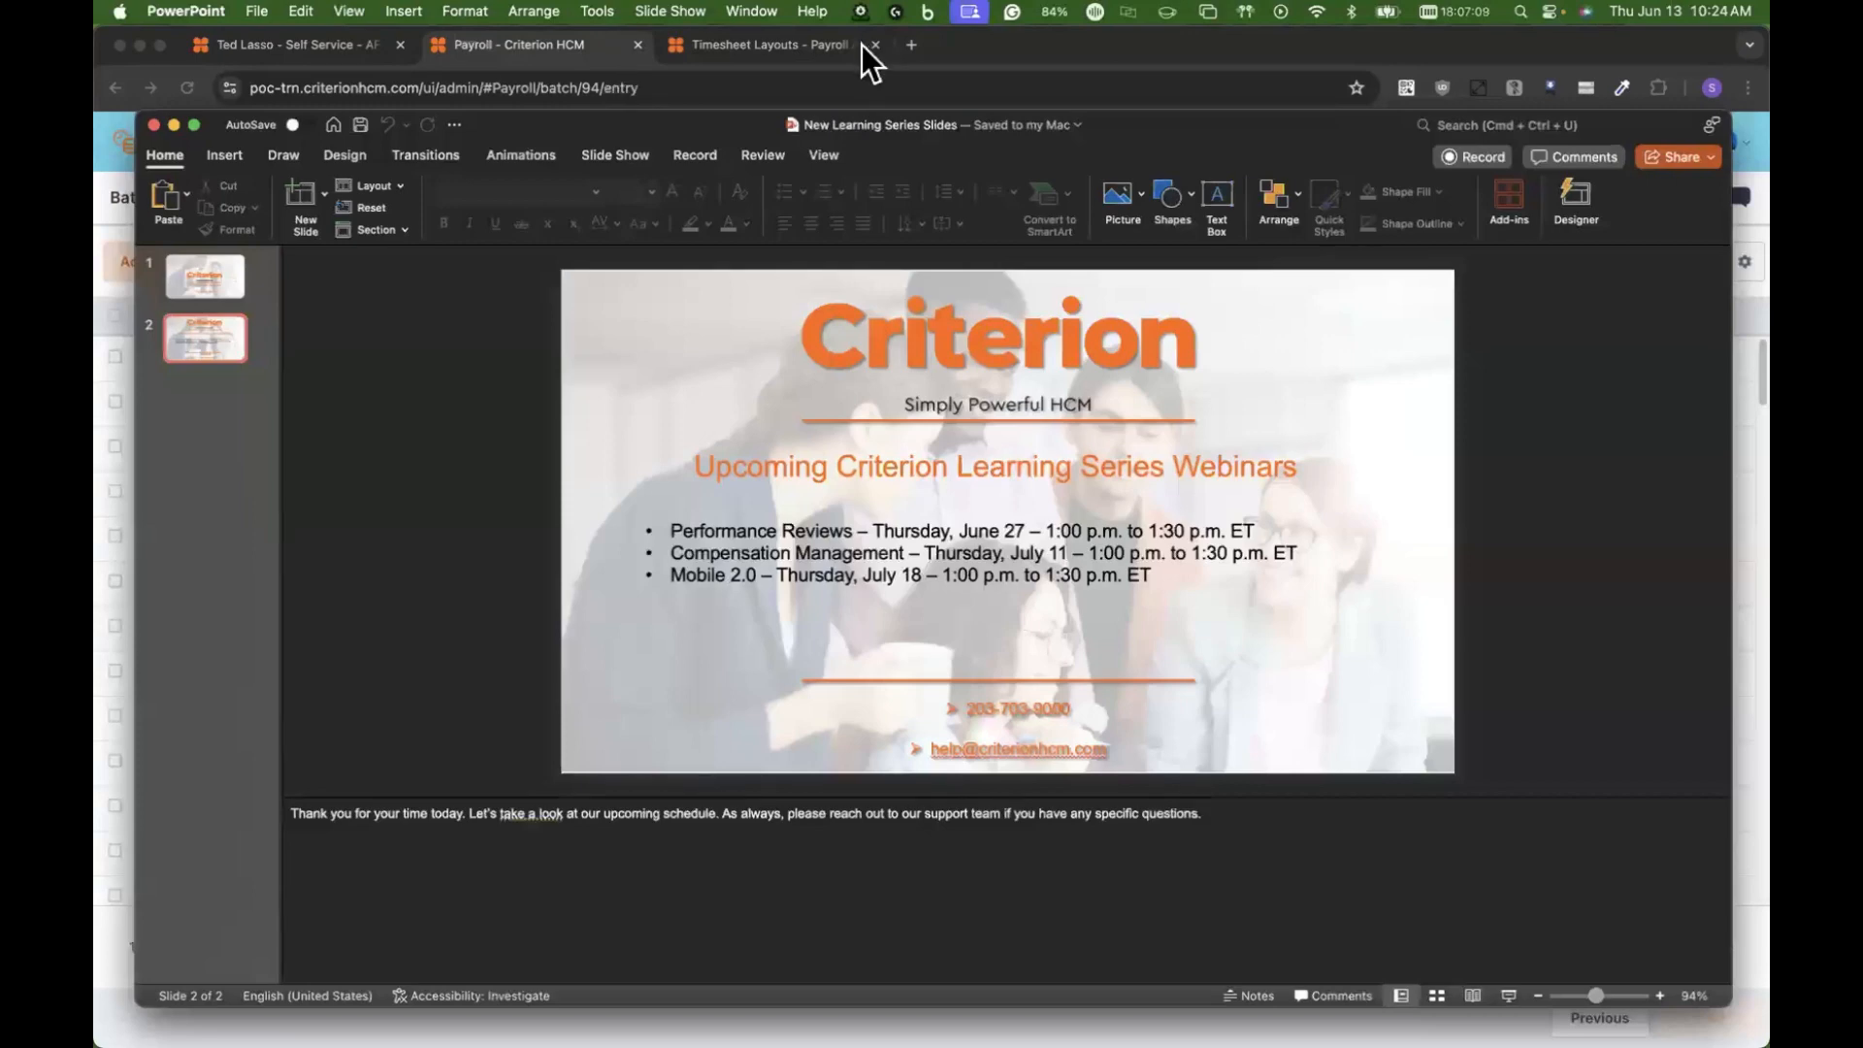
left_click(1510, 996)
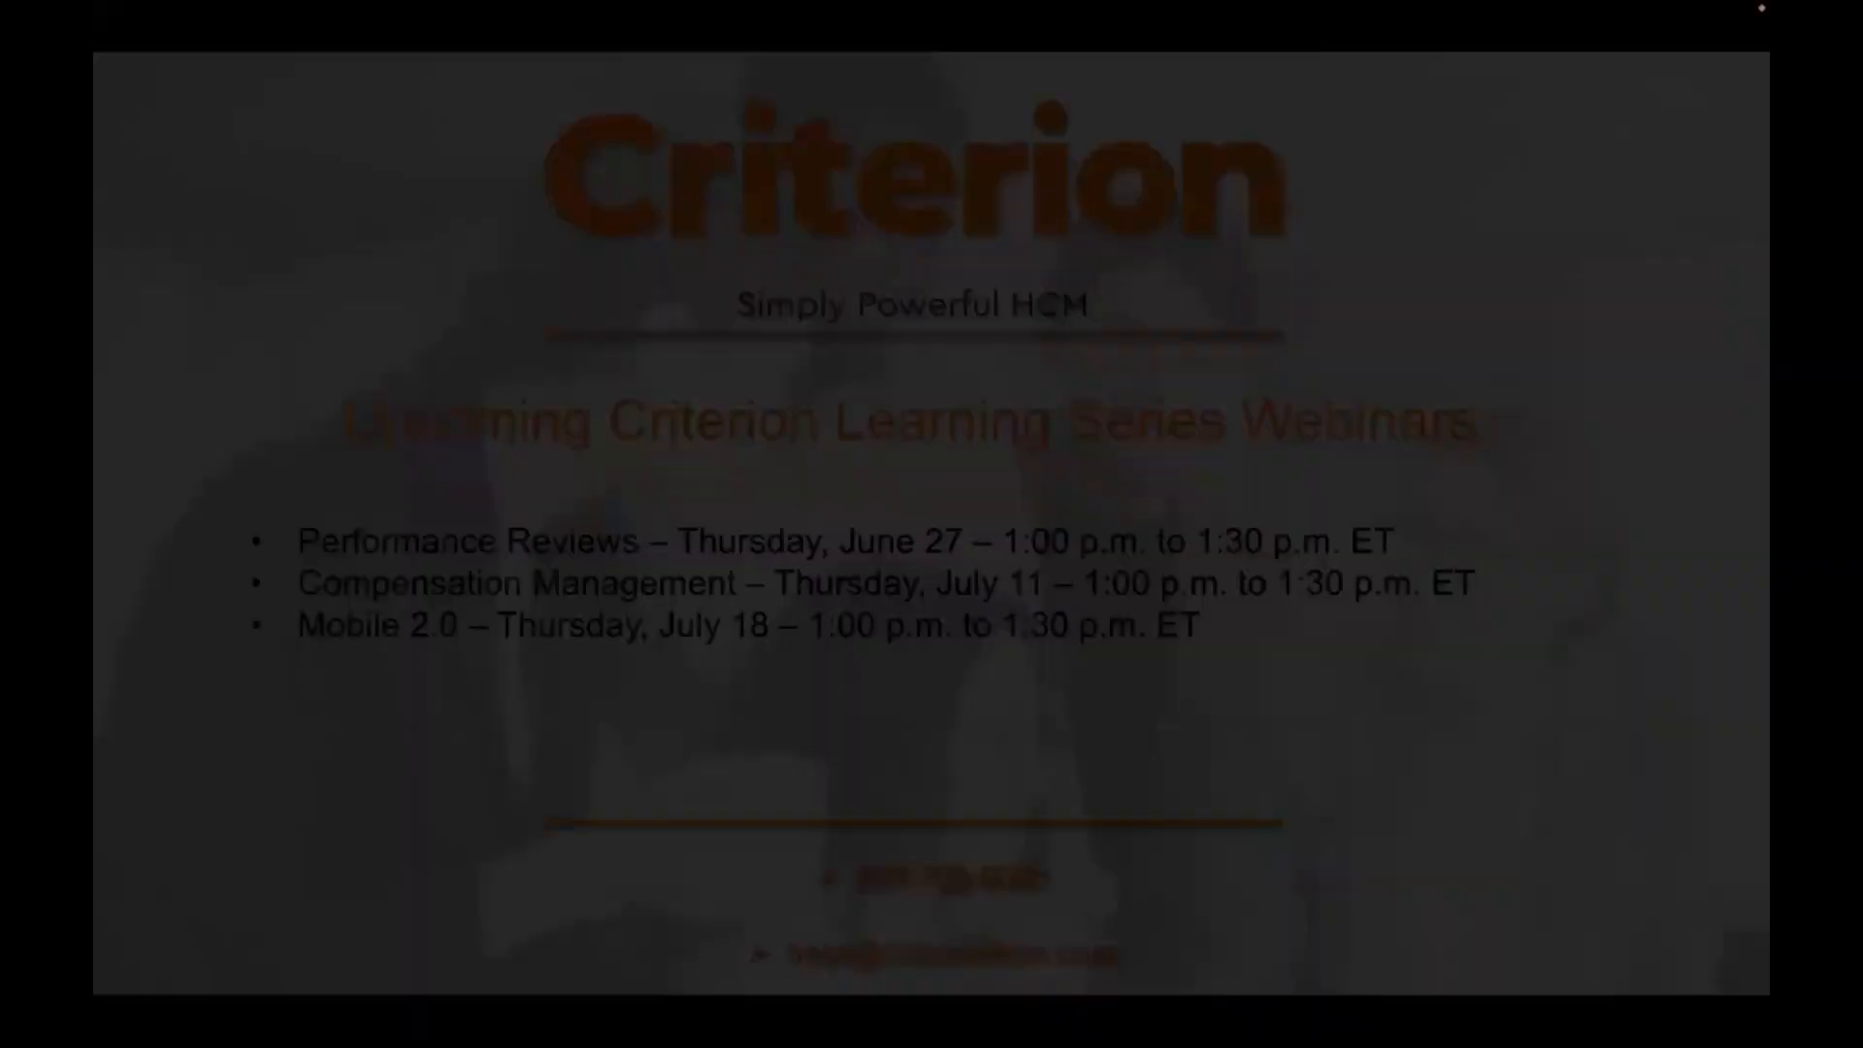